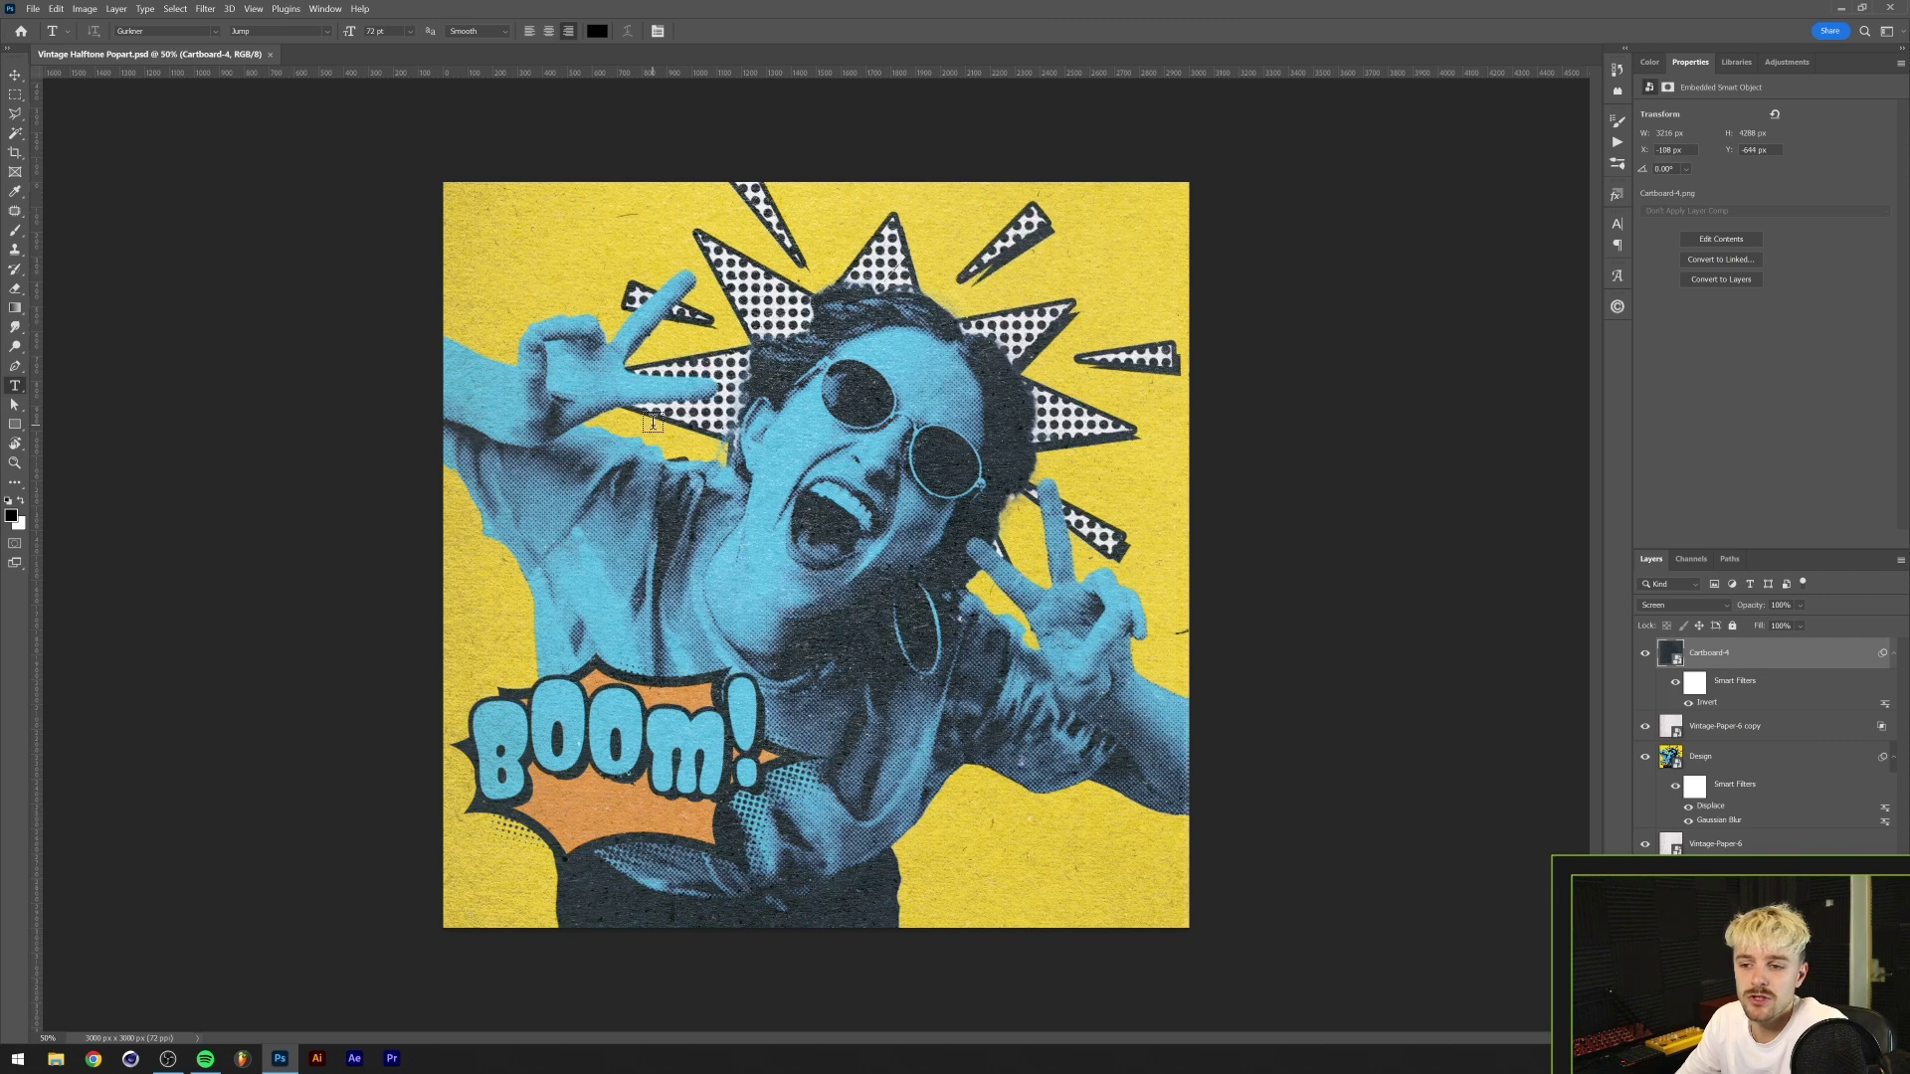
- Create a new document, place the photo of the woman and scale it to 3000 px wide so it fills the canvas
{"action": "left_click", "coordinate": [1719, 757]}
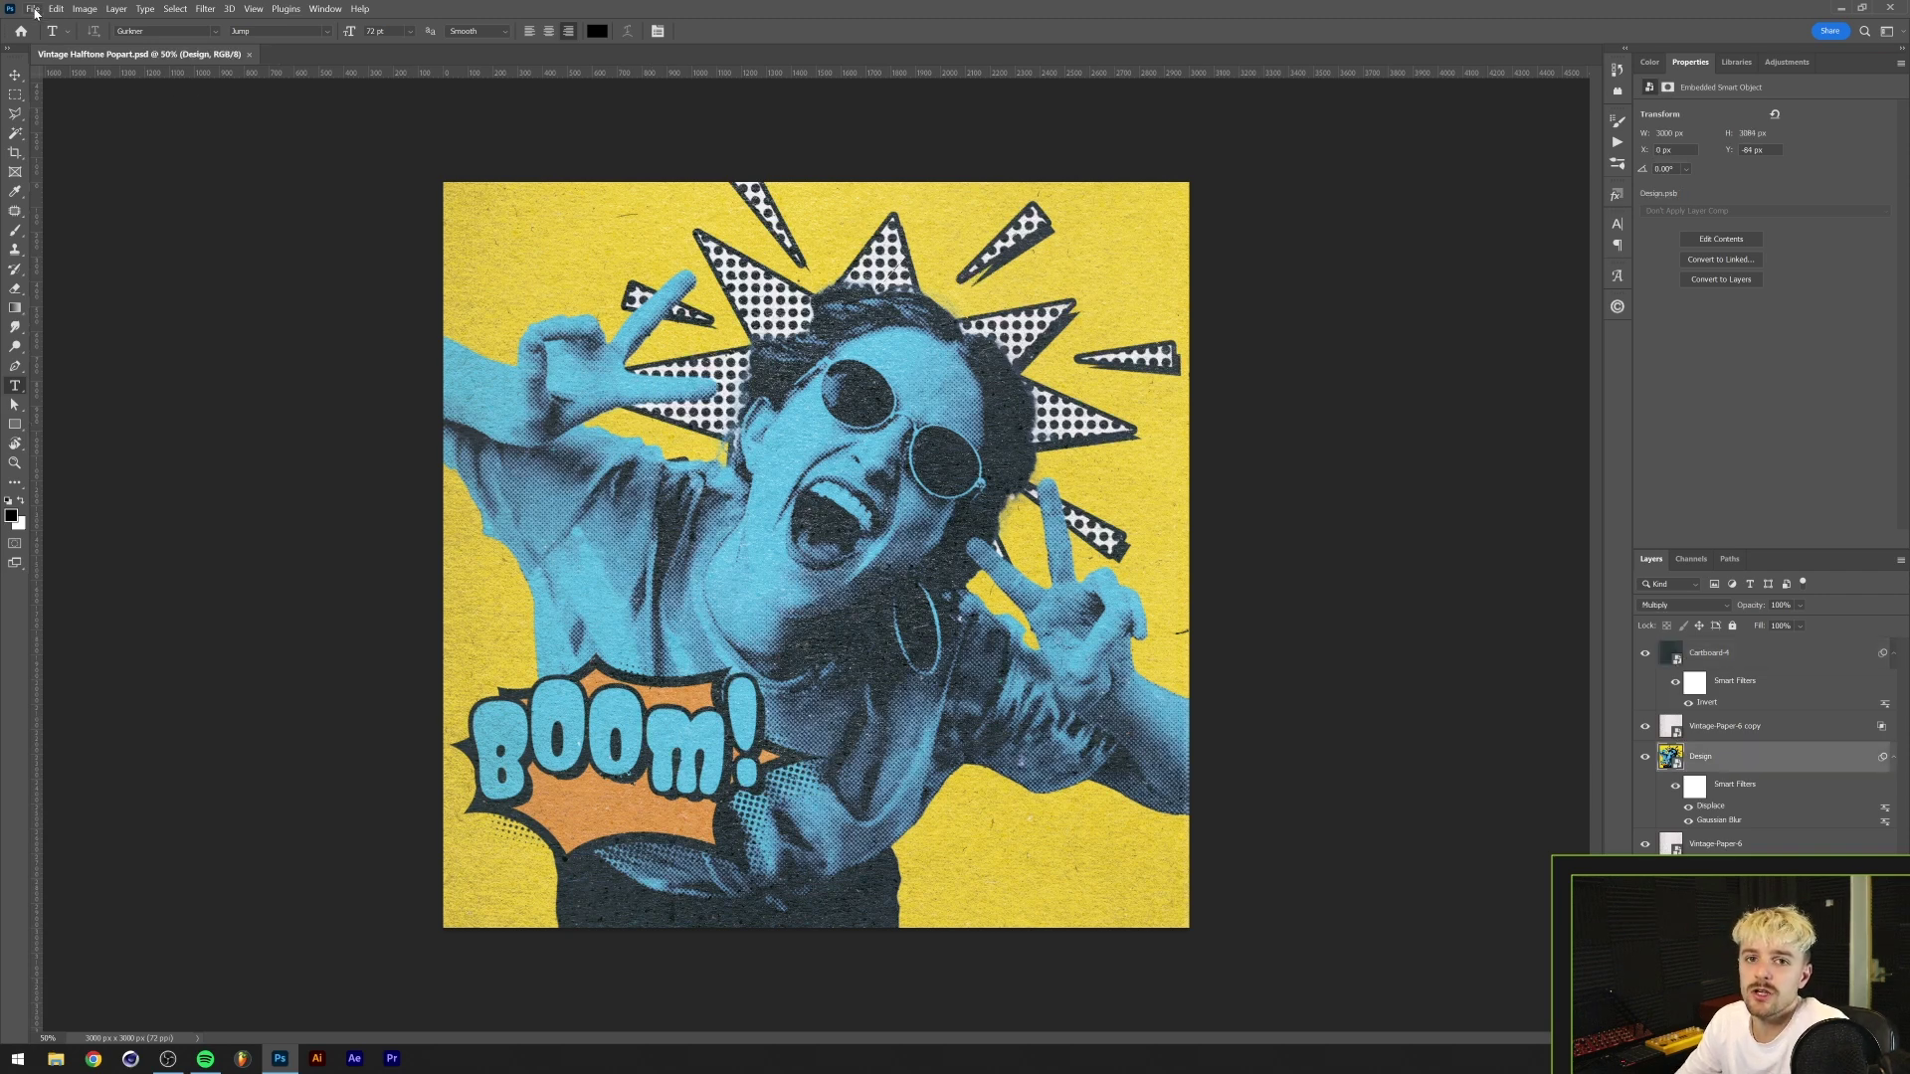
{"action": "left_click", "coordinate": [35, 10]}
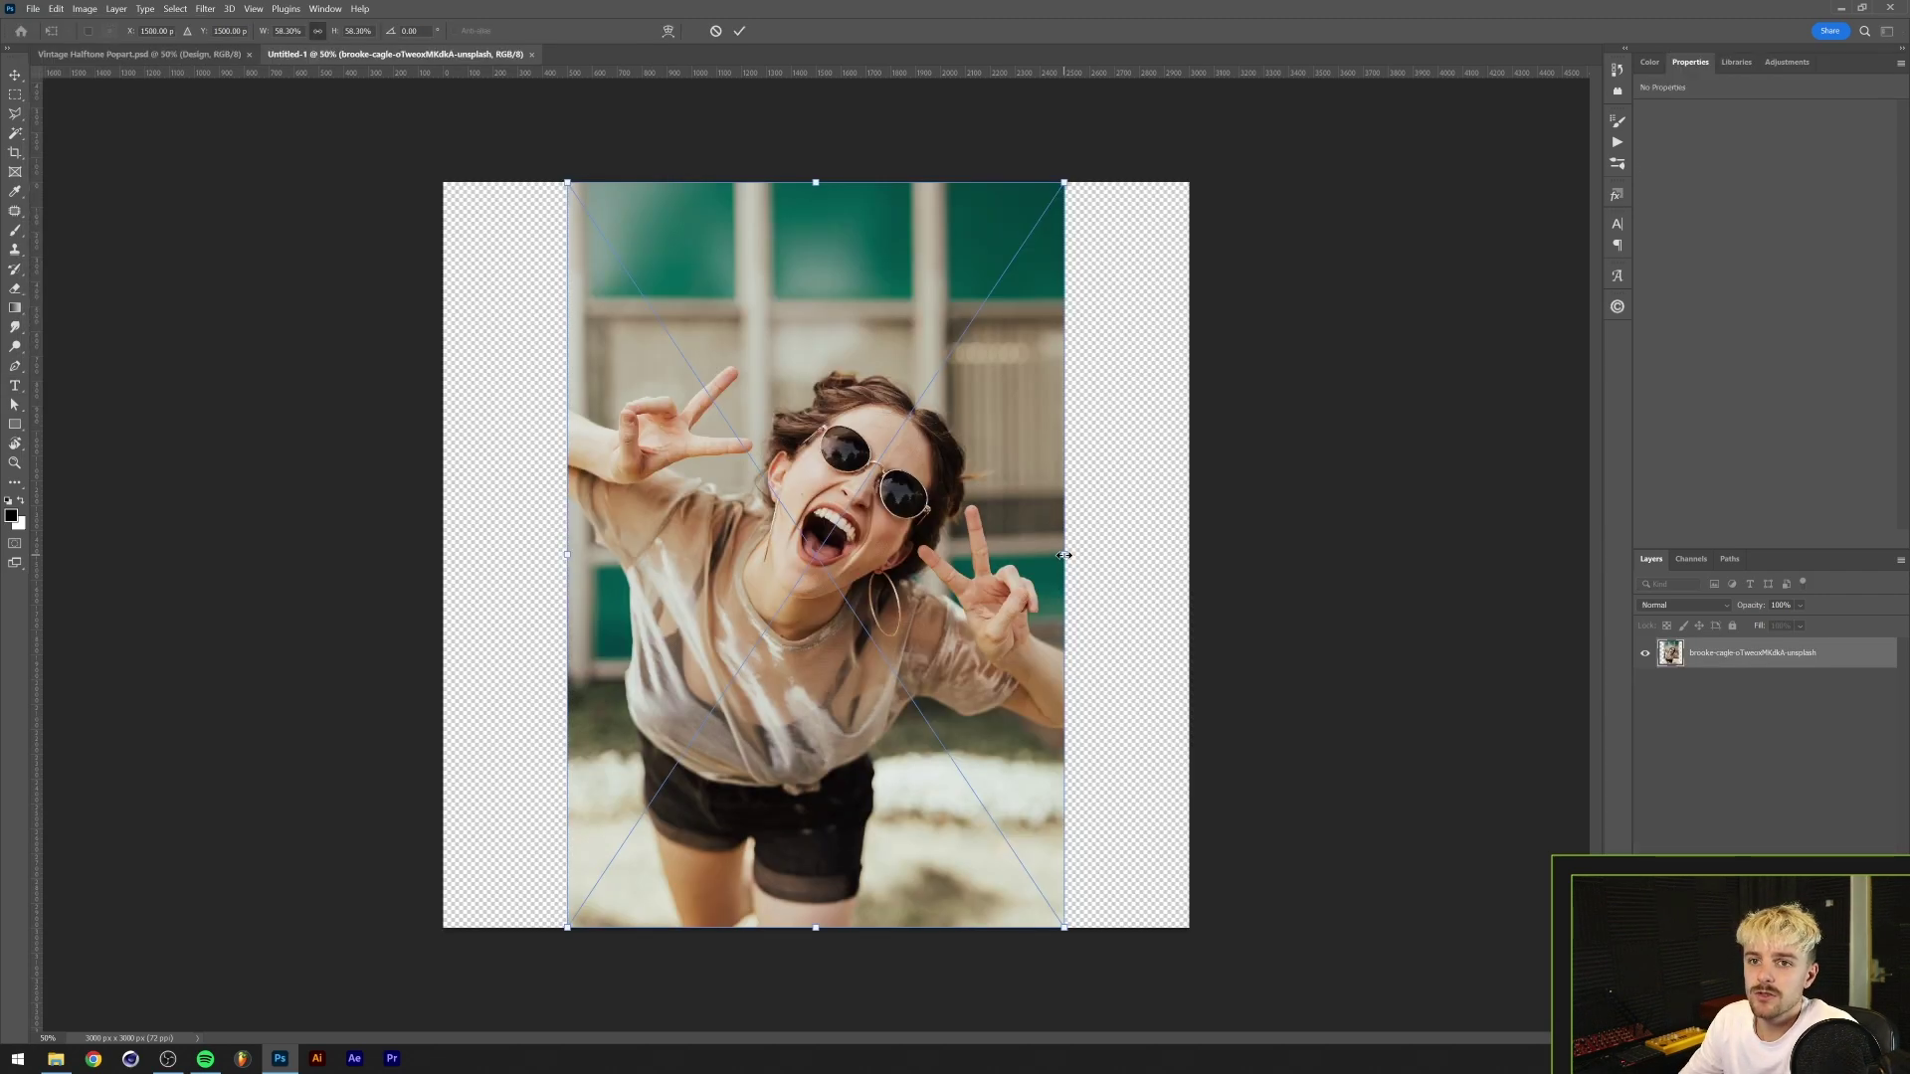
{"action": "left_click_drag", "start_coordinate": [1064, 554], "coordinate": [1188, 533]}
{"action": "key", "text": "Return"}
{"action": "key", "text": "t"}
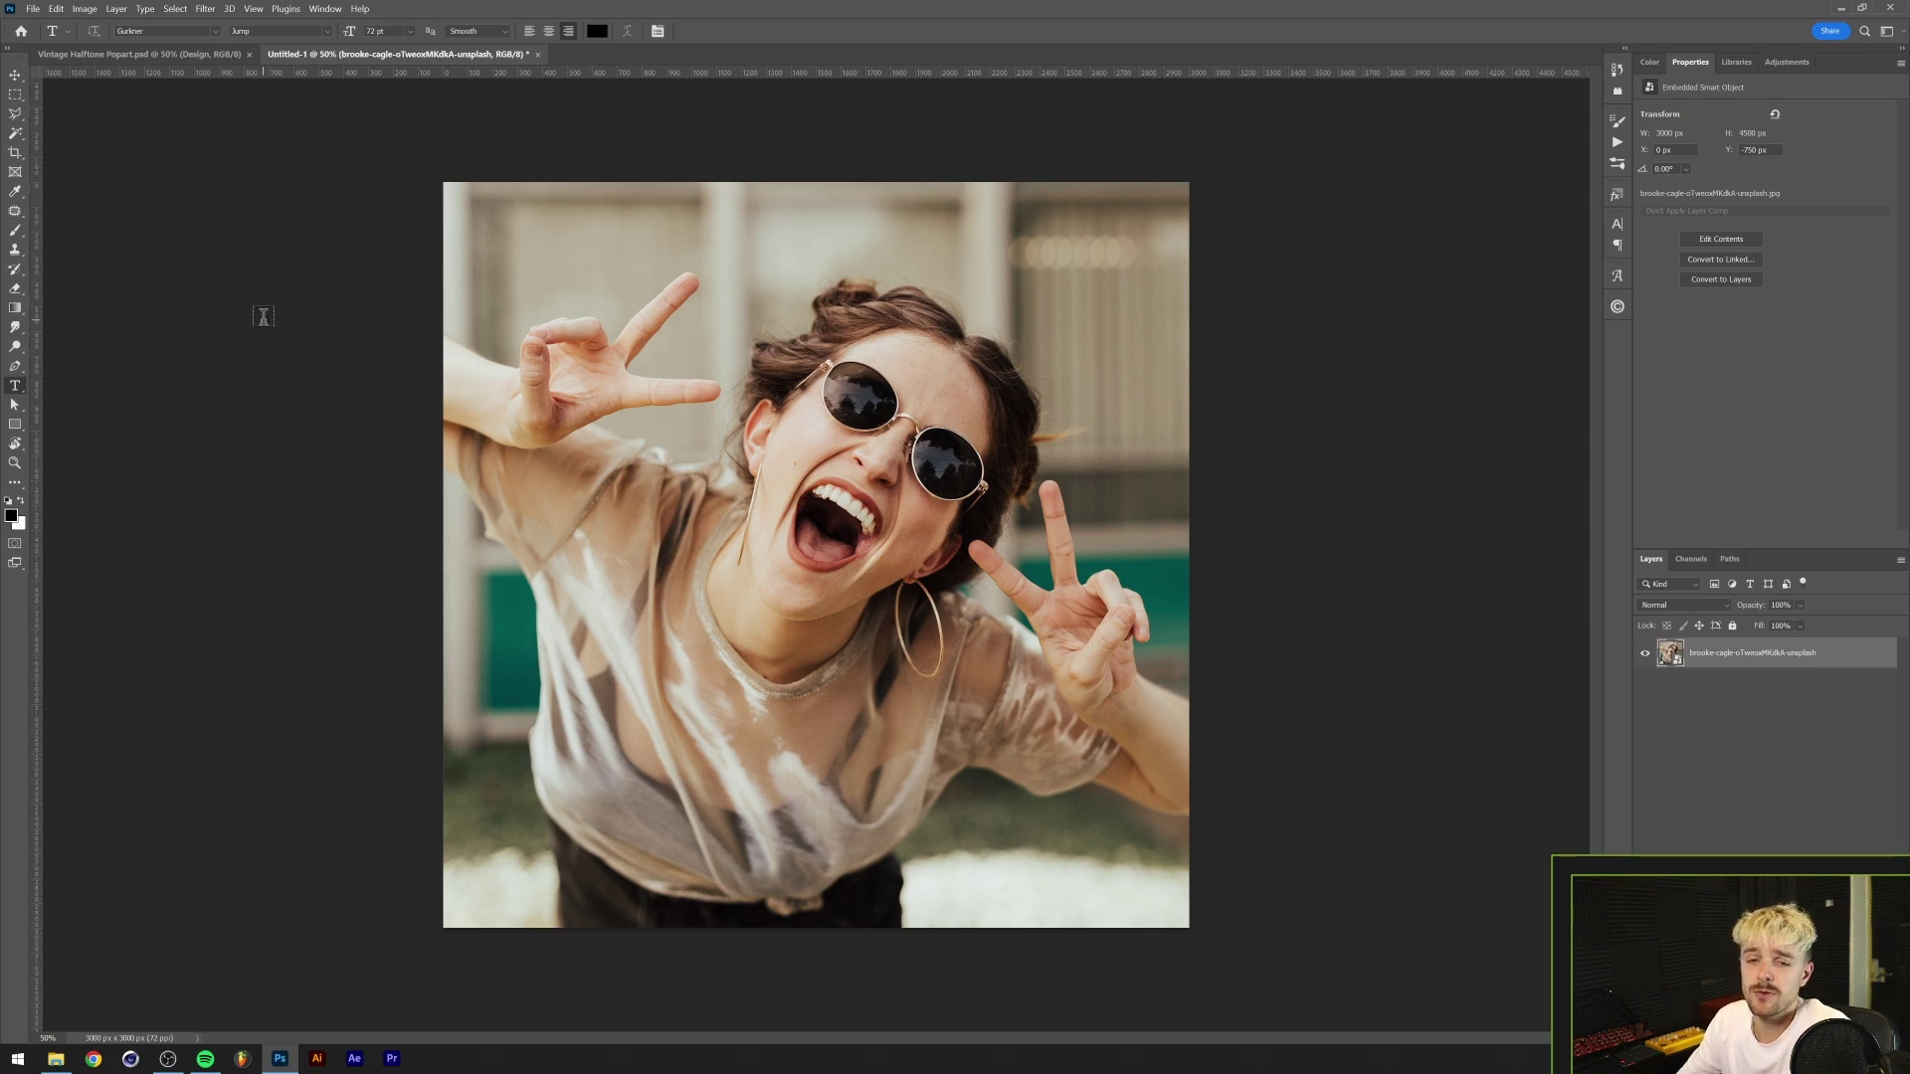
- Select the woman as the subject and mask out the photo's background with a layer mask
{"action": "left_click", "coordinate": [176, 10]}
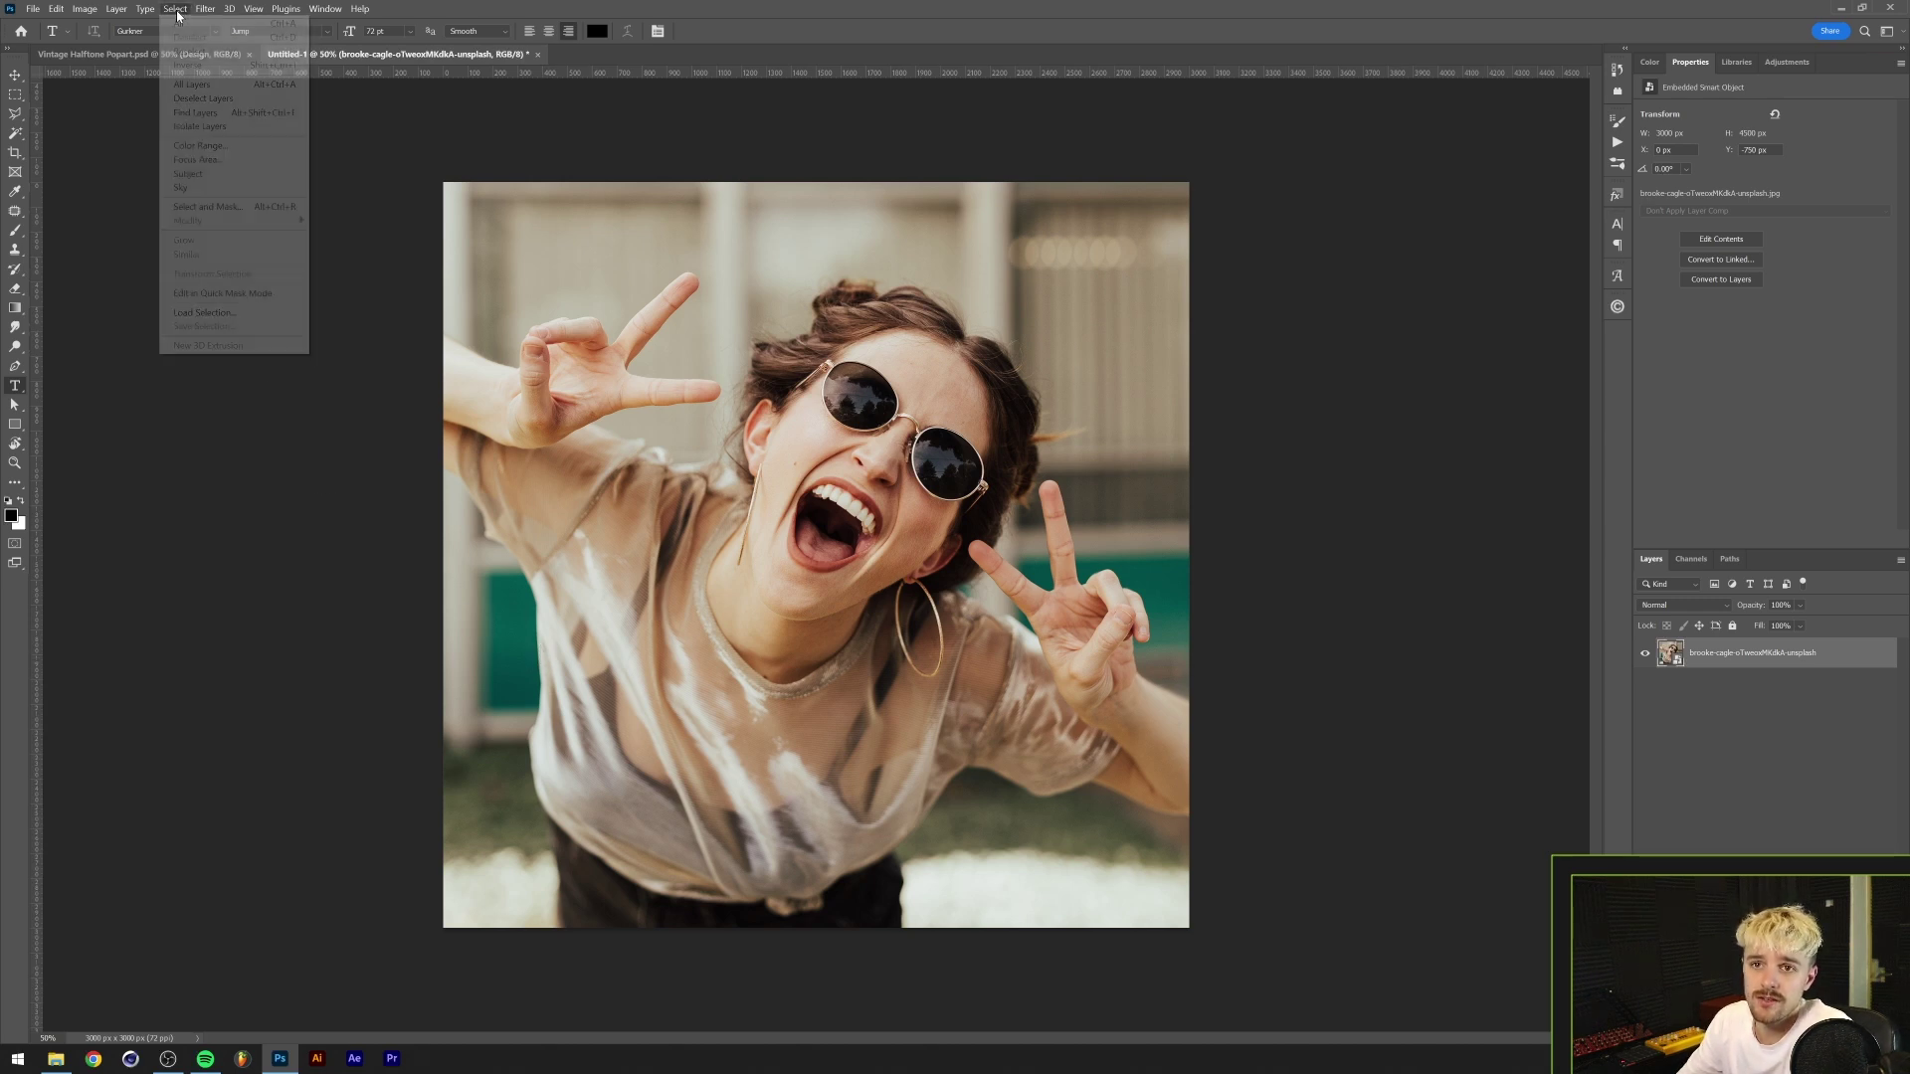
{"action": "left_click", "coordinate": [187, 174]}
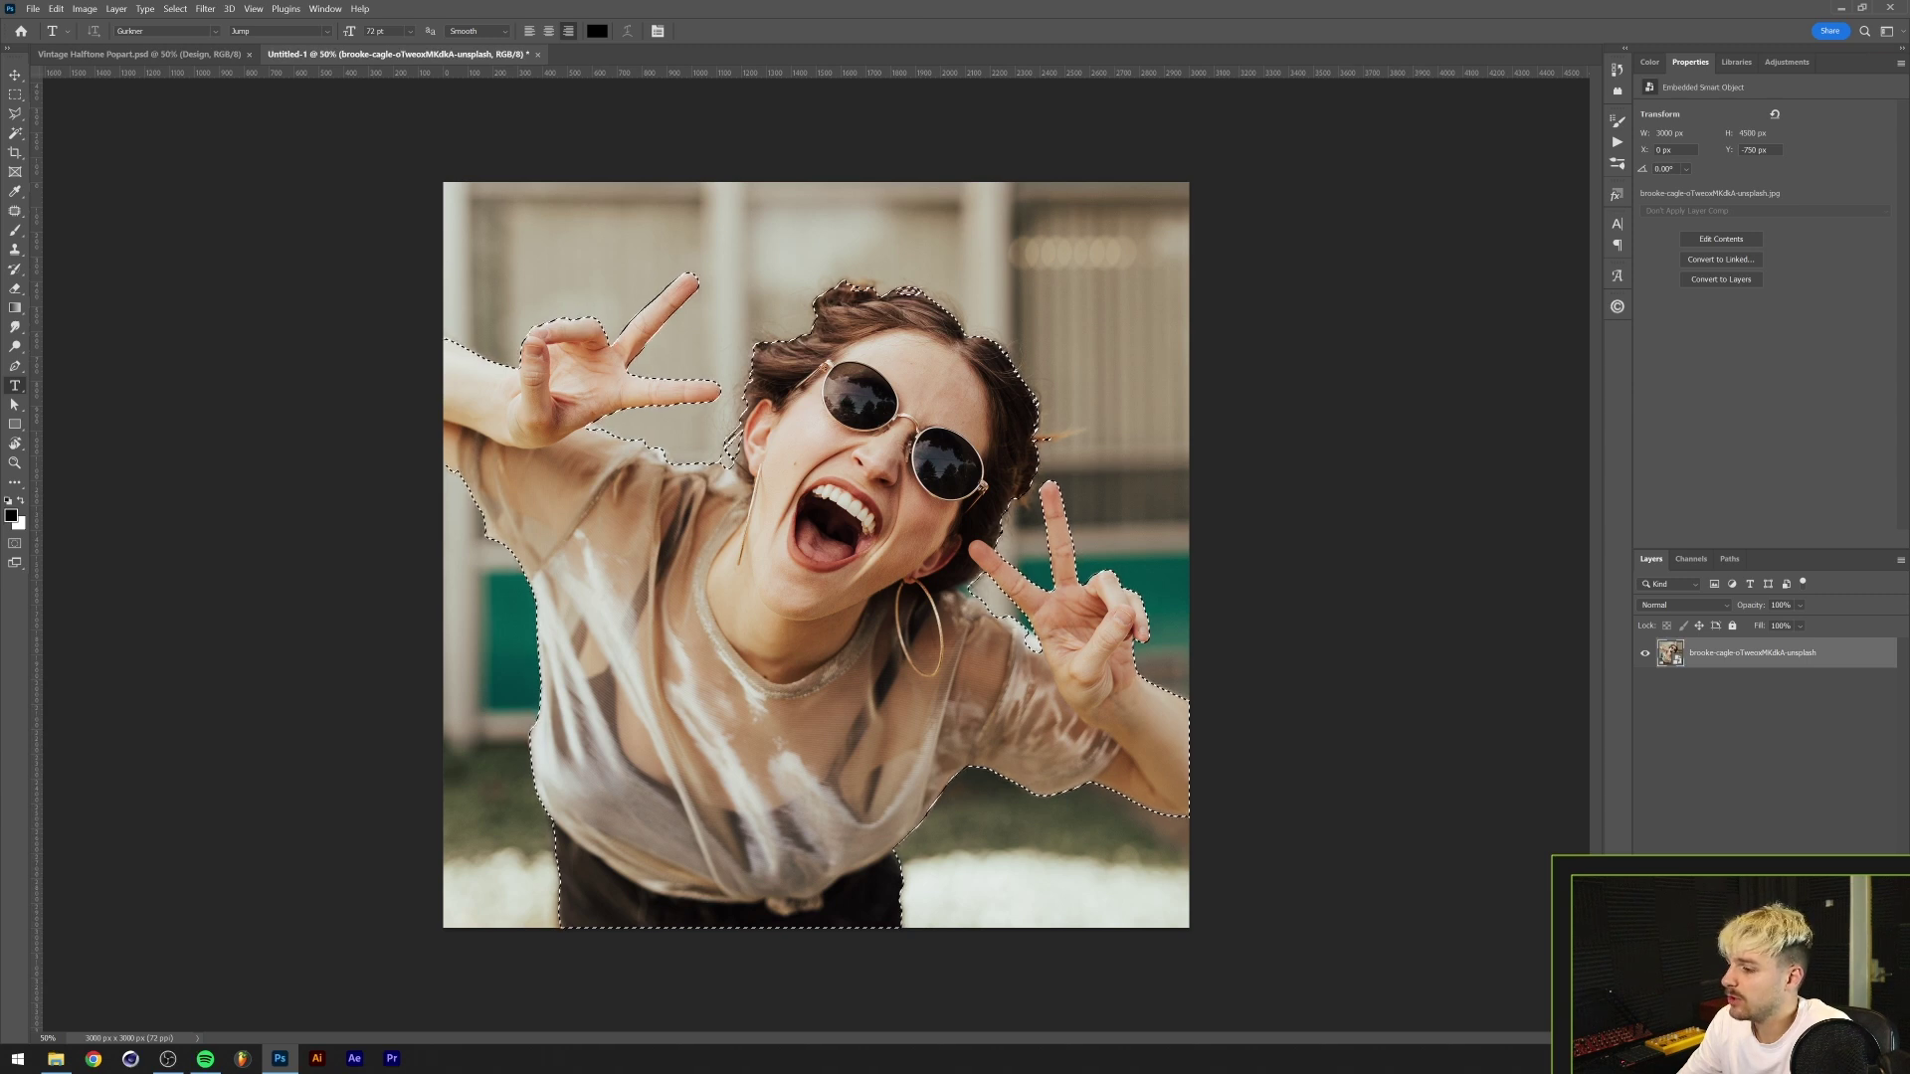
{"action": "left_click_drag", "start_coordinate": [1785, 559], "coordinate": [1389, 140]}
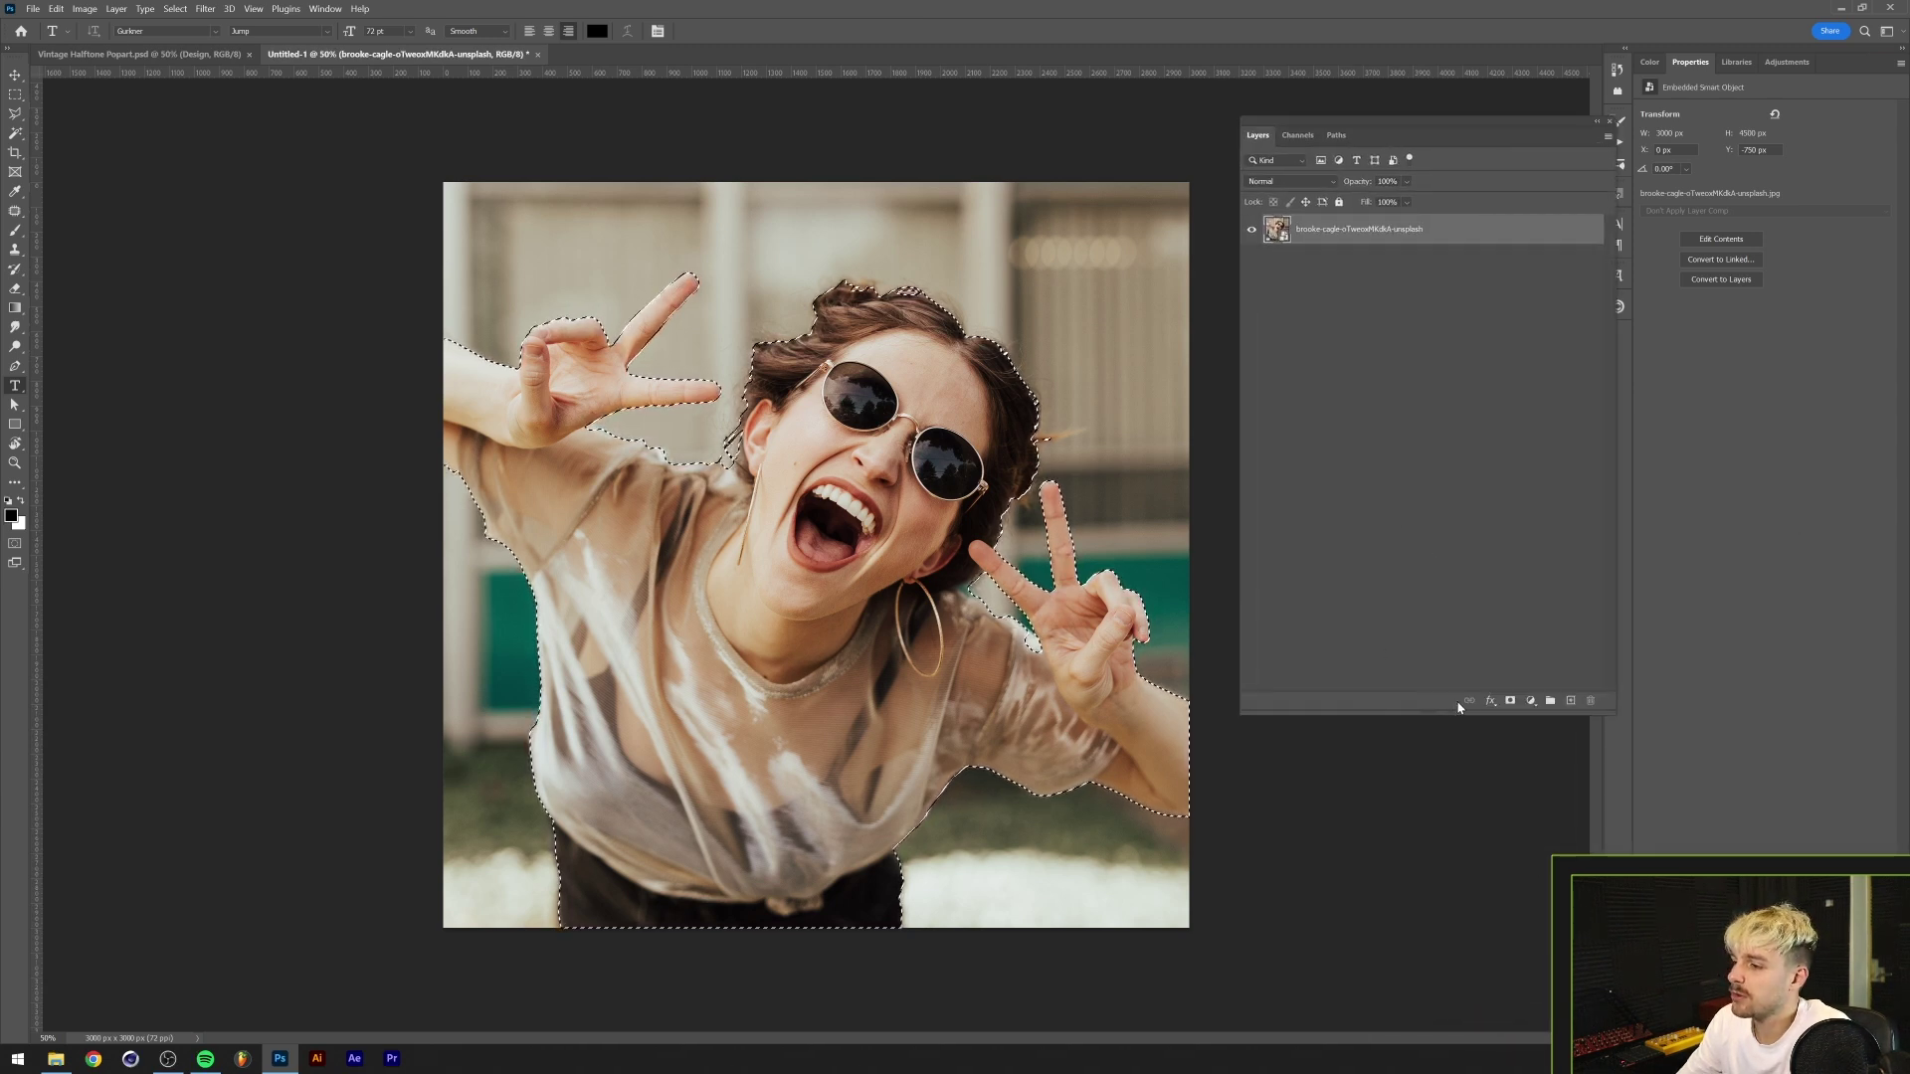
{"action": "left_click", "coordinate": [1510, 701]}
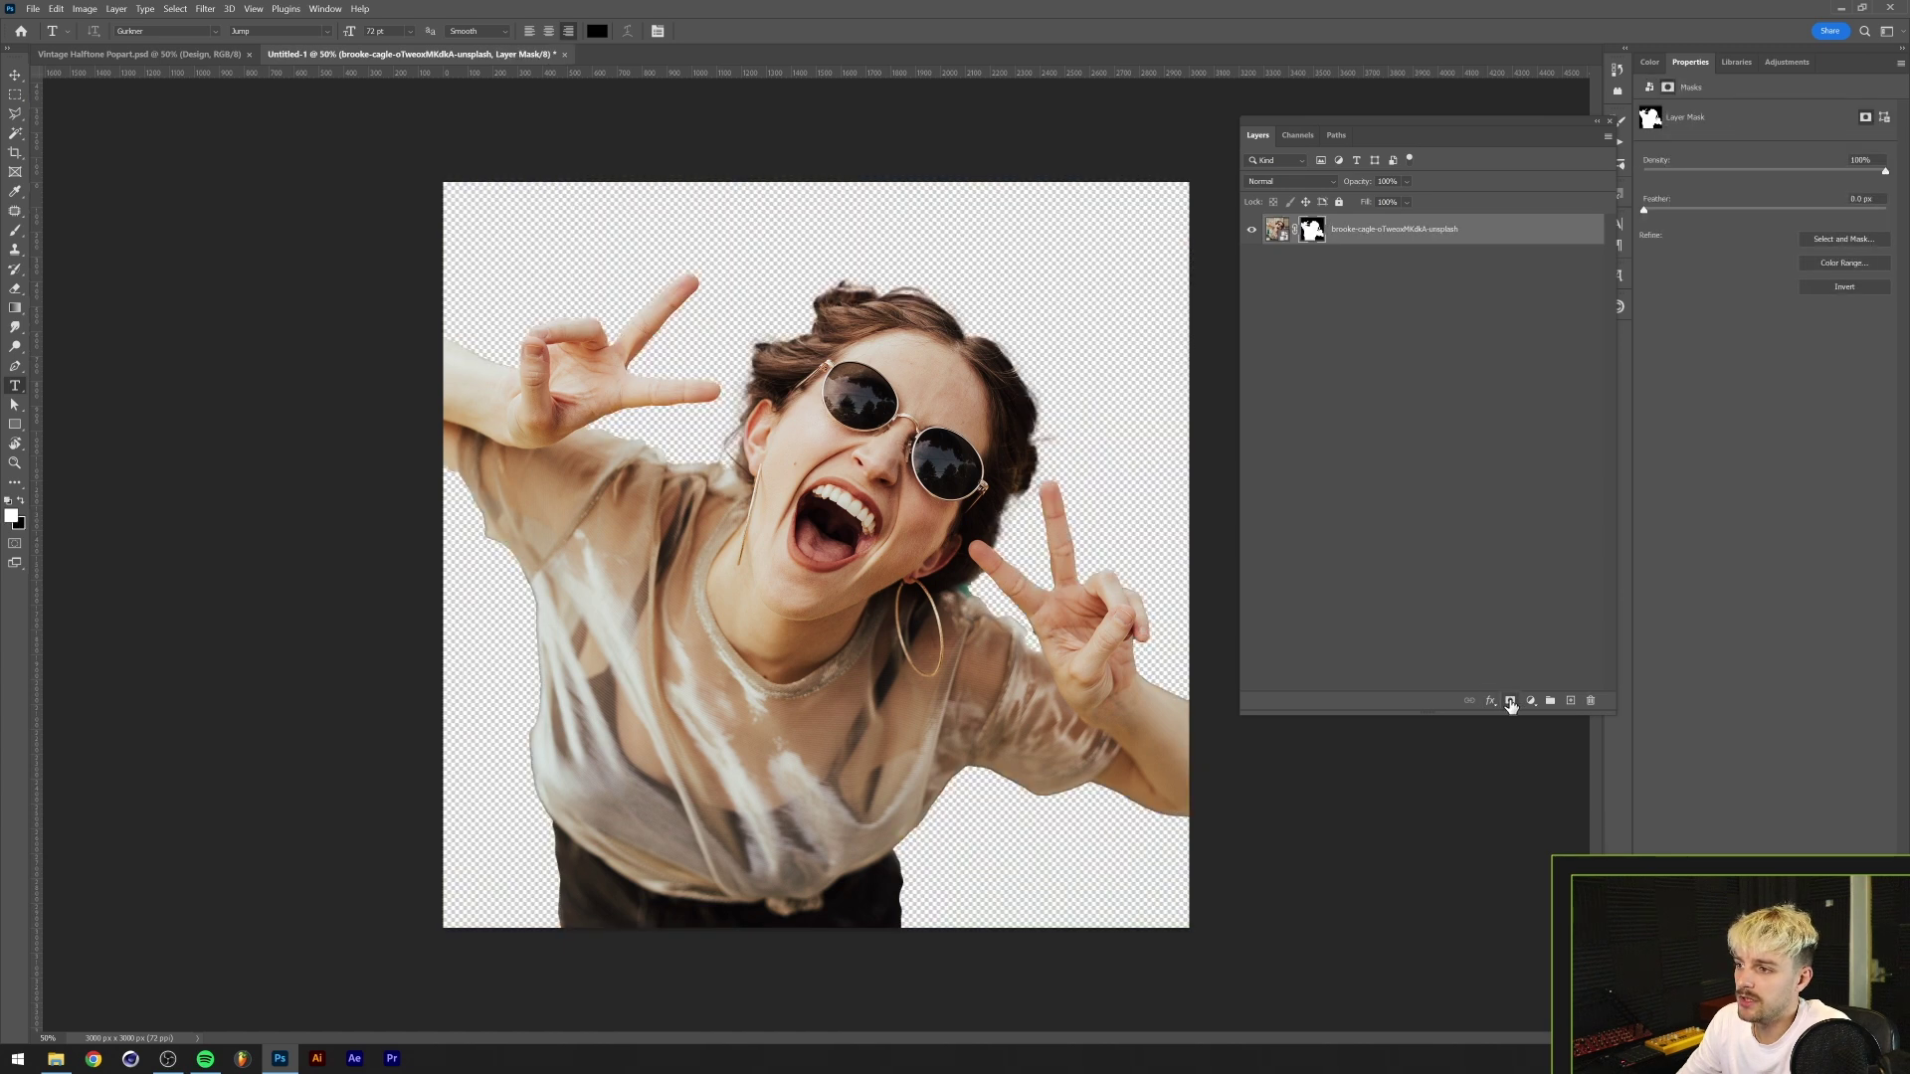
{"action": "left_click_drag", "start_coordinate": [1367, 122], "coordinate": [1697, 648]}
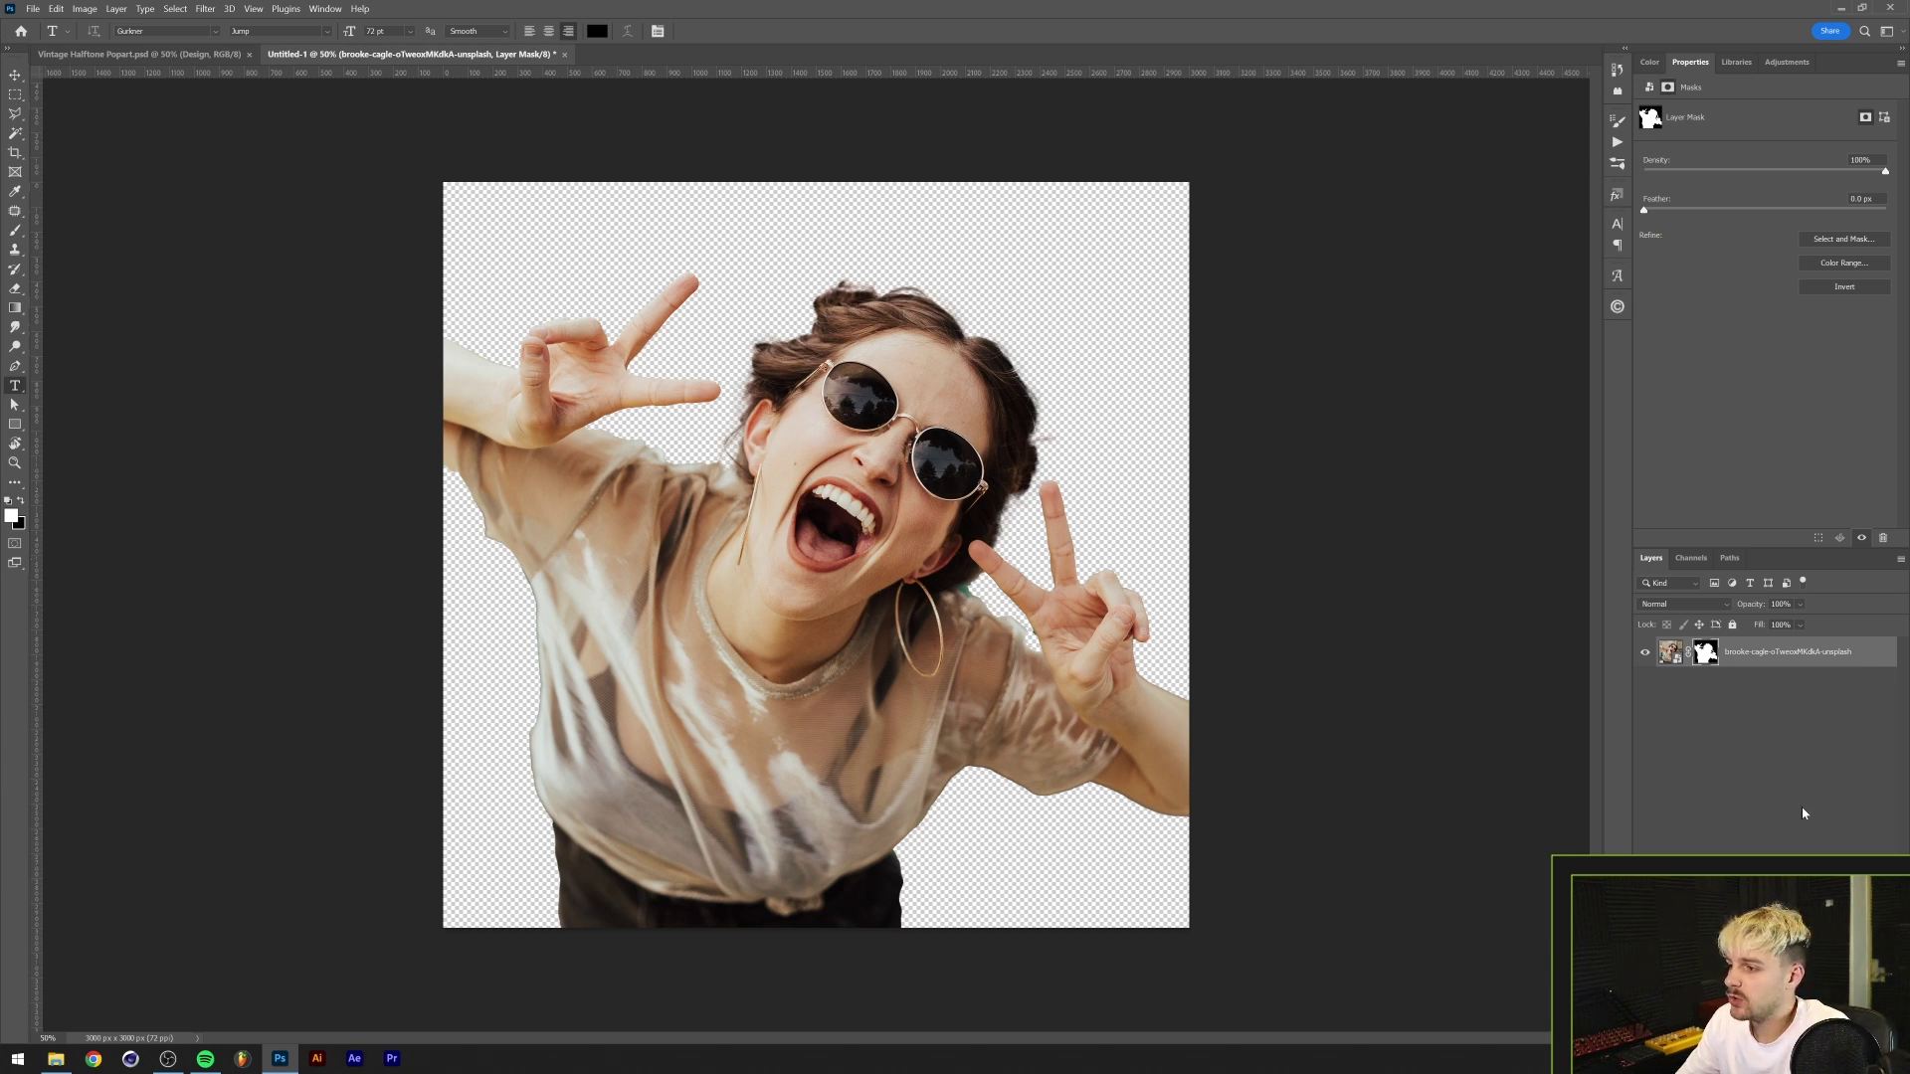
- Add a bright blue solid color fill layer above the masked photo
{"action": "left_click_drag", "start_coordinate": [1828, 559], "coordinate": [1499, 203]}
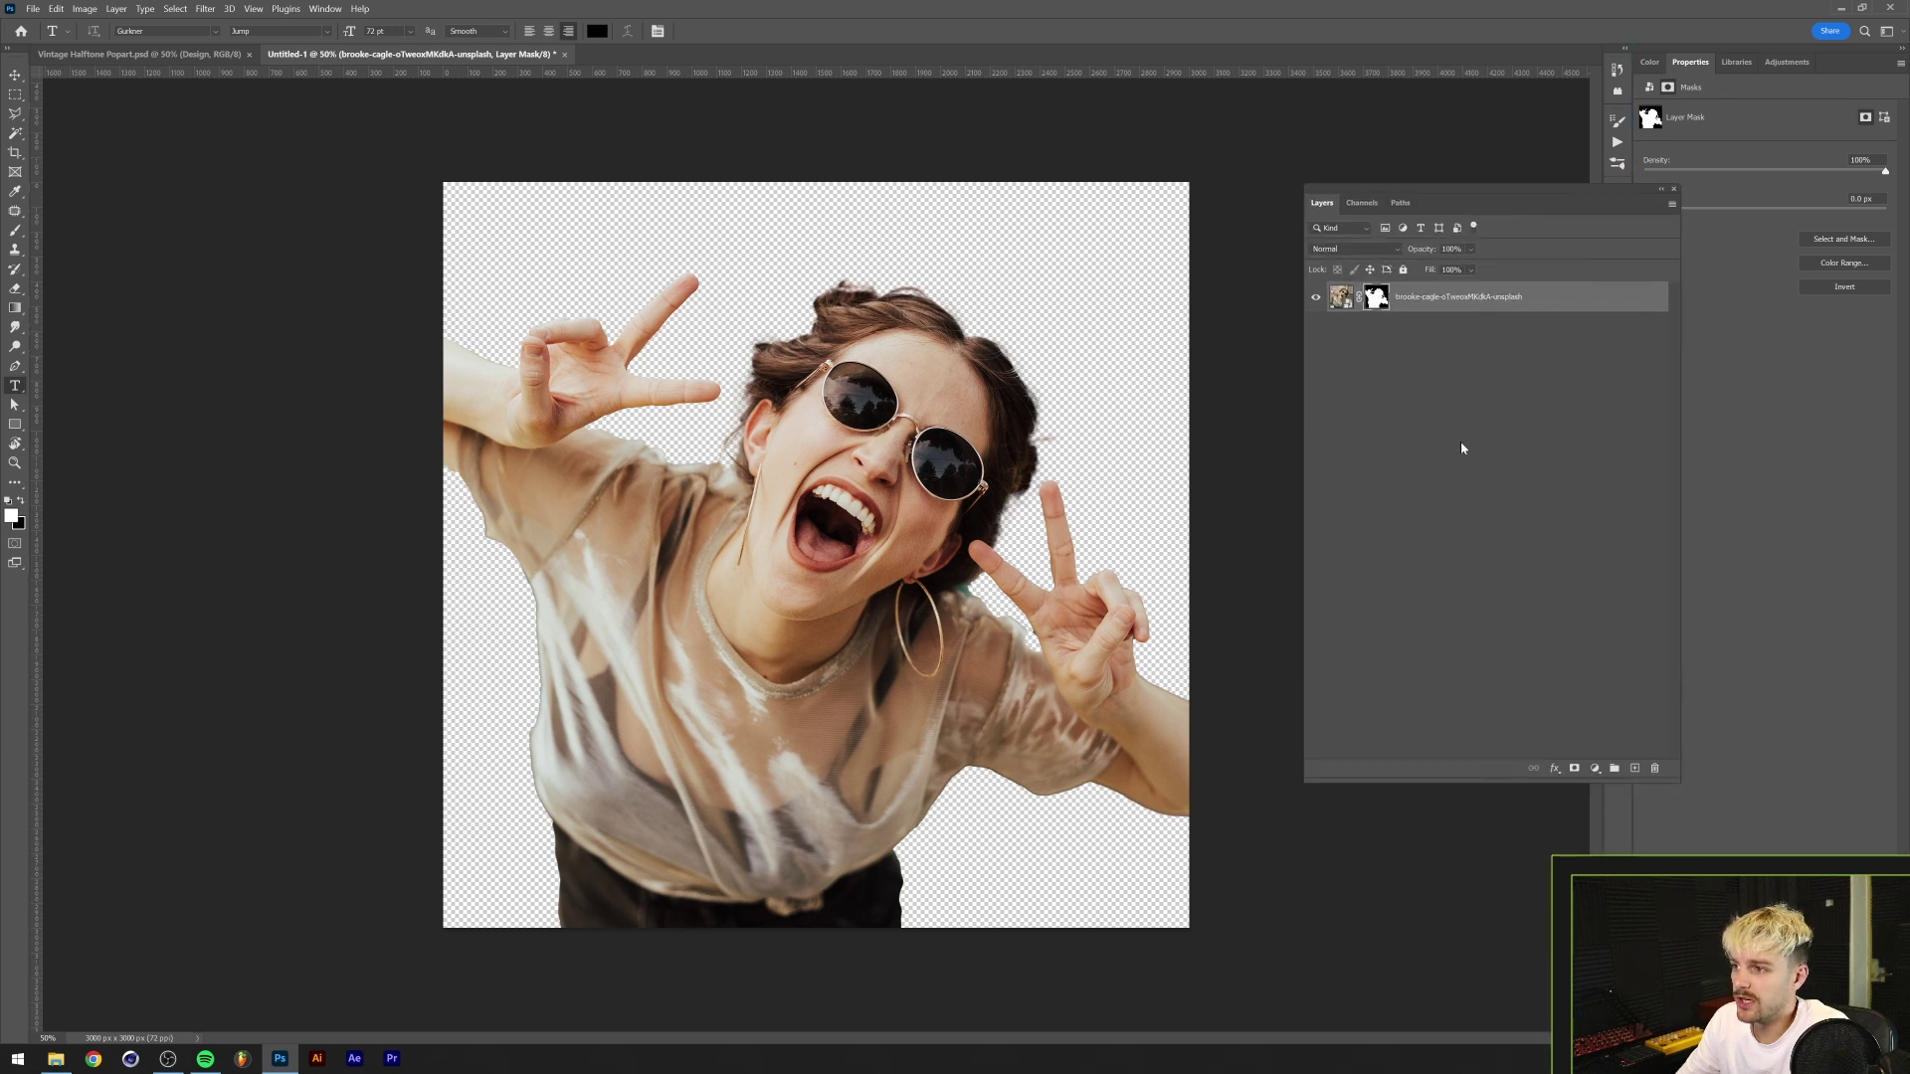
{"action": "left_click", "coordinate": [1595, 770]}
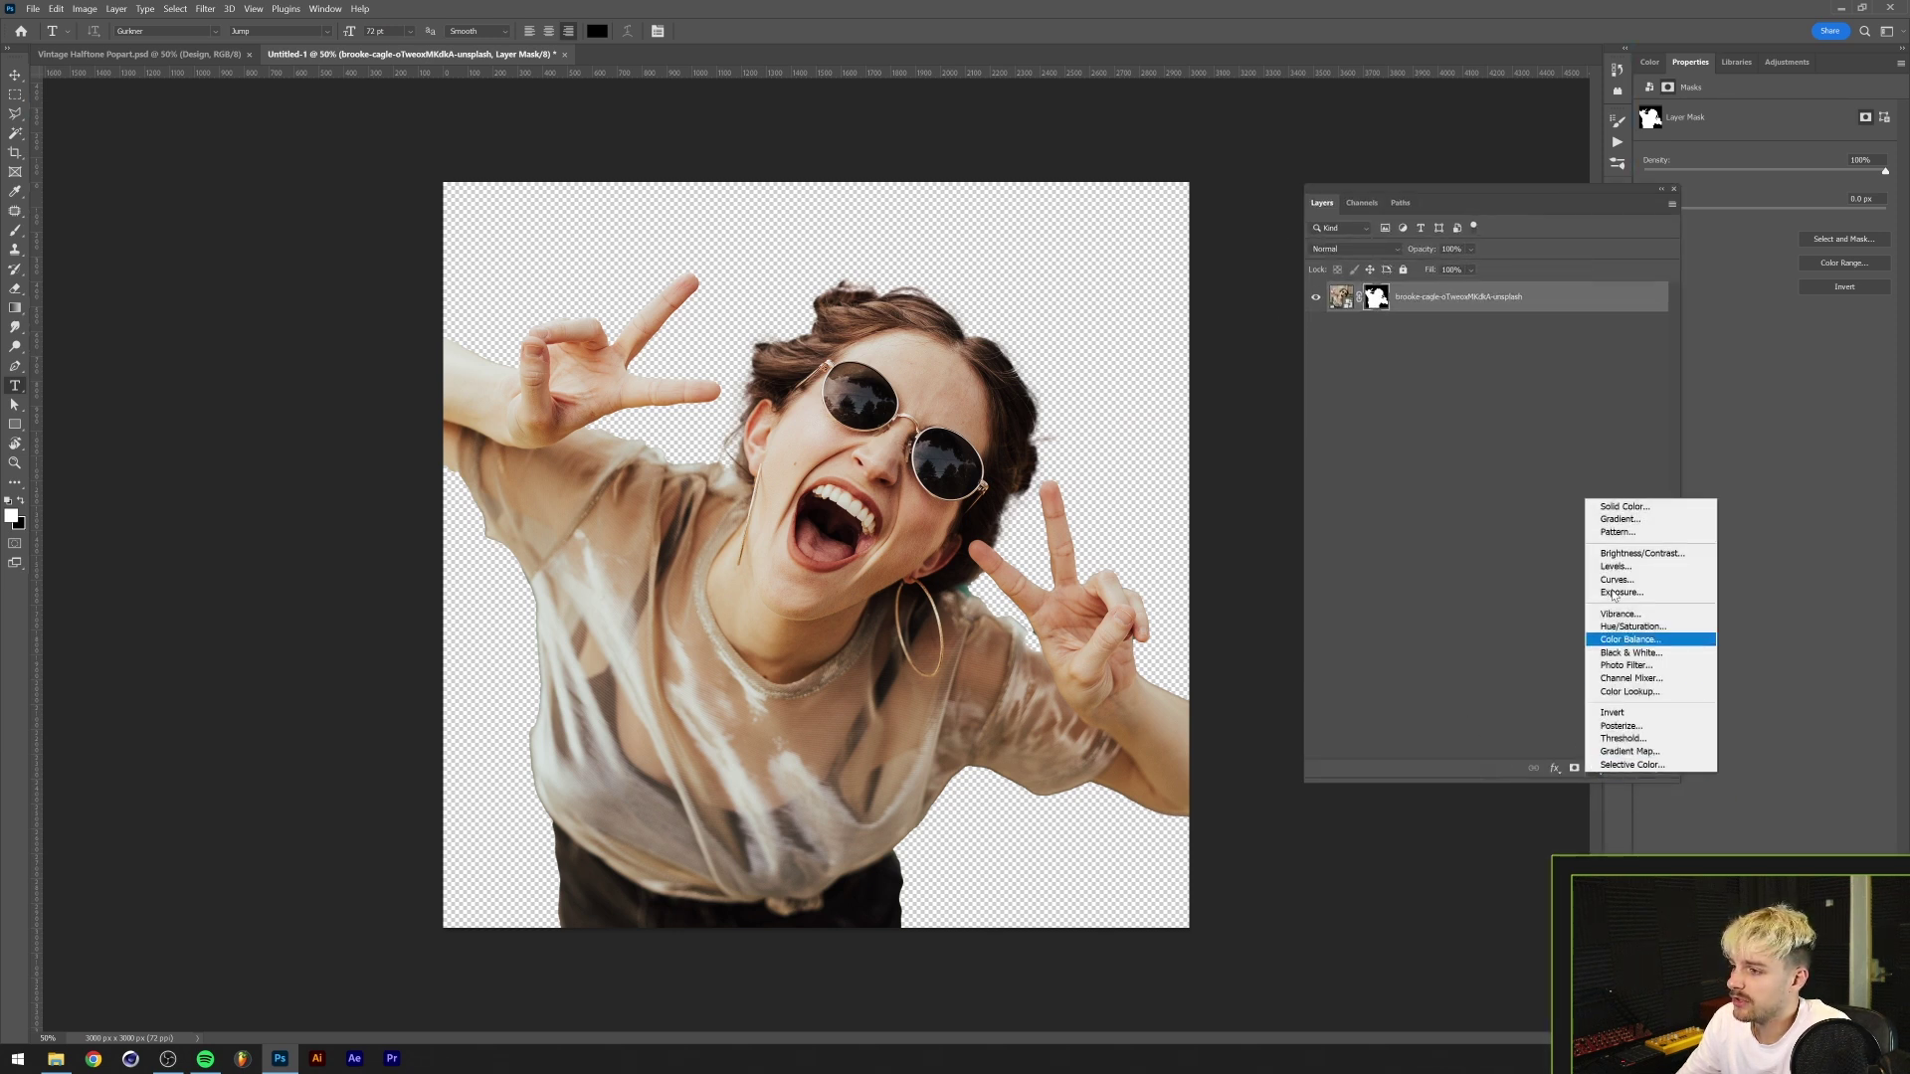
{"action": "left_click", "coordinate": [1616, 507]}
{"action": "left_click", "coordinate": [1233, 329]}
{"action": "left_click_drag", "start_coordinate": [1180, 335], "coordinate": [1228, 237]}
{"action": "left_click", "coordinate": [1350, 248]}
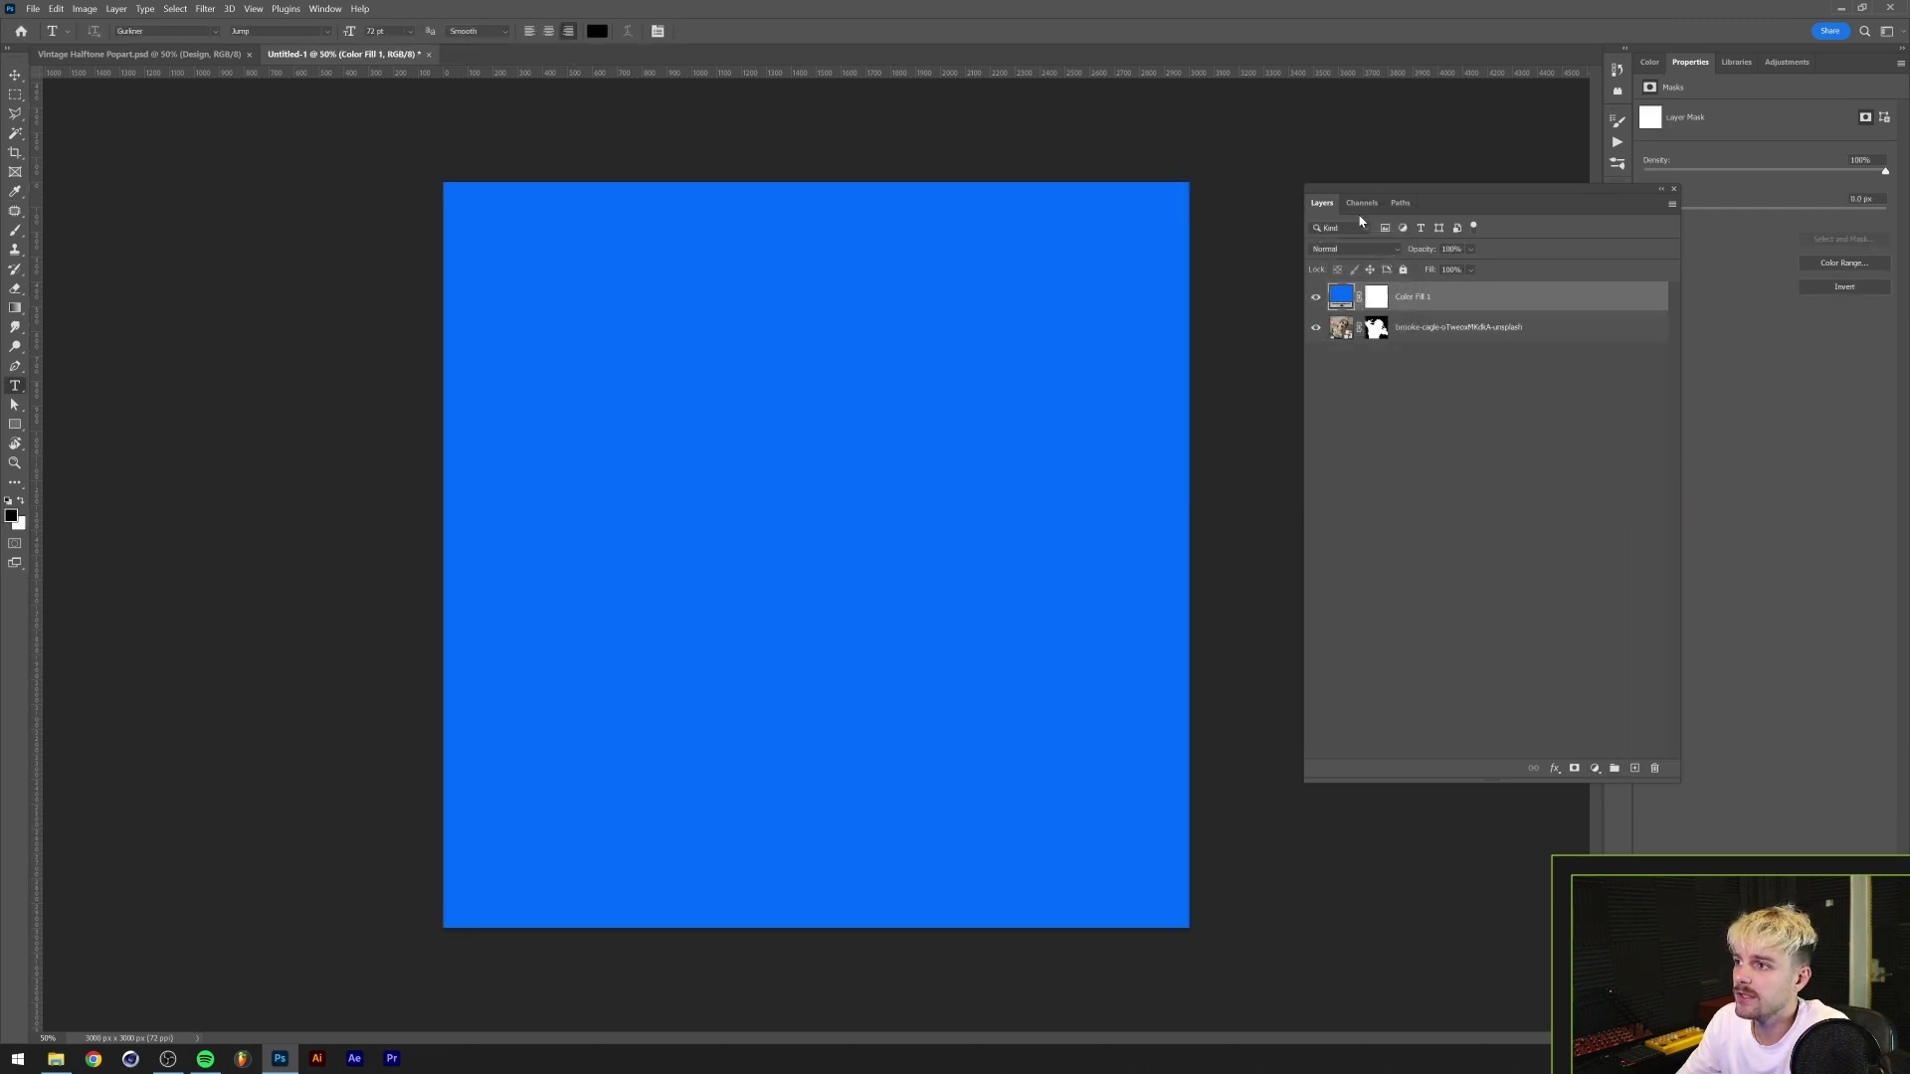
- Dock the Layers panel back in place and move the blue fill layer beneath the masked photo
{"action": "left_click_drag", "start_coordinate": [1361, 190], "coordinate": [1581, 1073]}
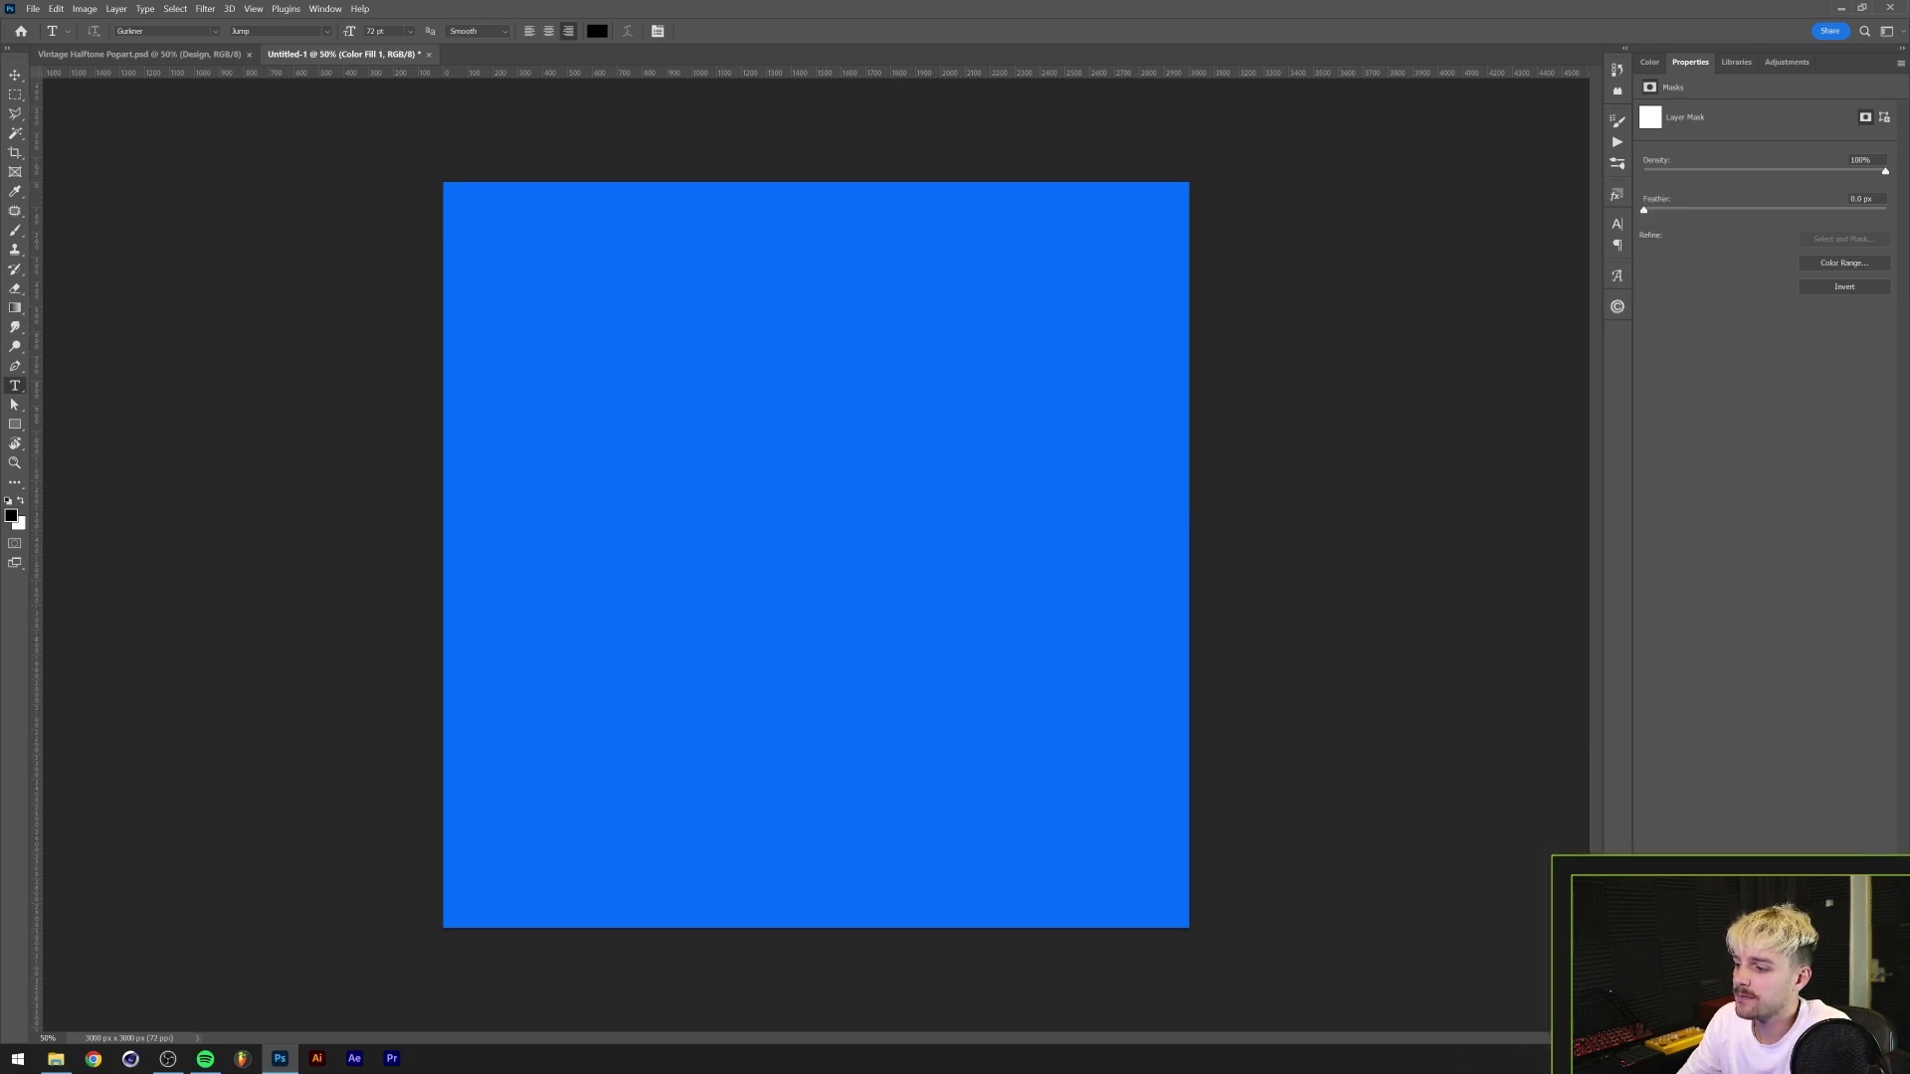
{"action": "left_click_drag", "start_coordinate": [1581, 1073], "coordinate": [1691, 1040]}
{"action": "left_click_drag", "start_coordinate": [1775, 656], "coordinate": [1778, 759]}
- Switch to File Explorer and review the layer styles, patterns and actions files in the Dreadlabs Comic Pack folder
{"action": "key", "text": "alt+Tab"}
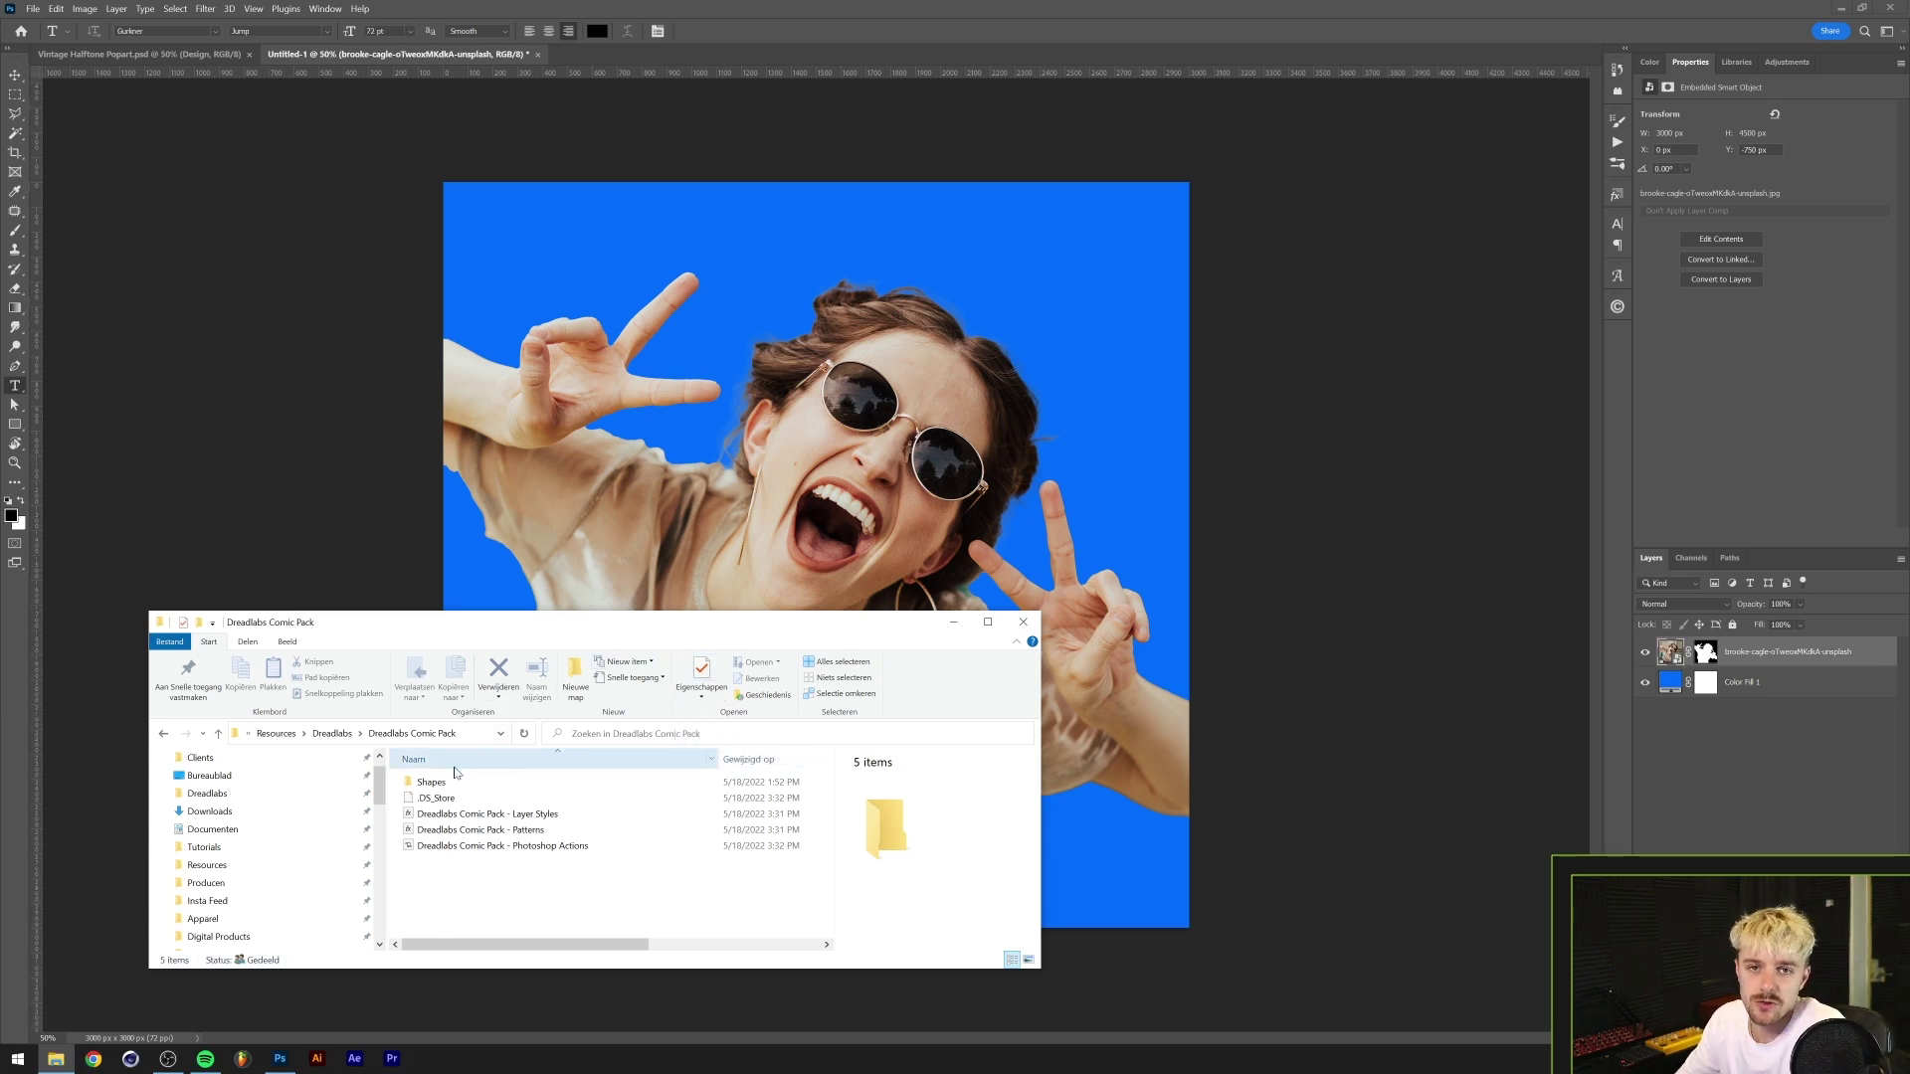
{"action": "left_click_drag", "start_coordinate": [507, 896], "coordinate": [507, 811]}
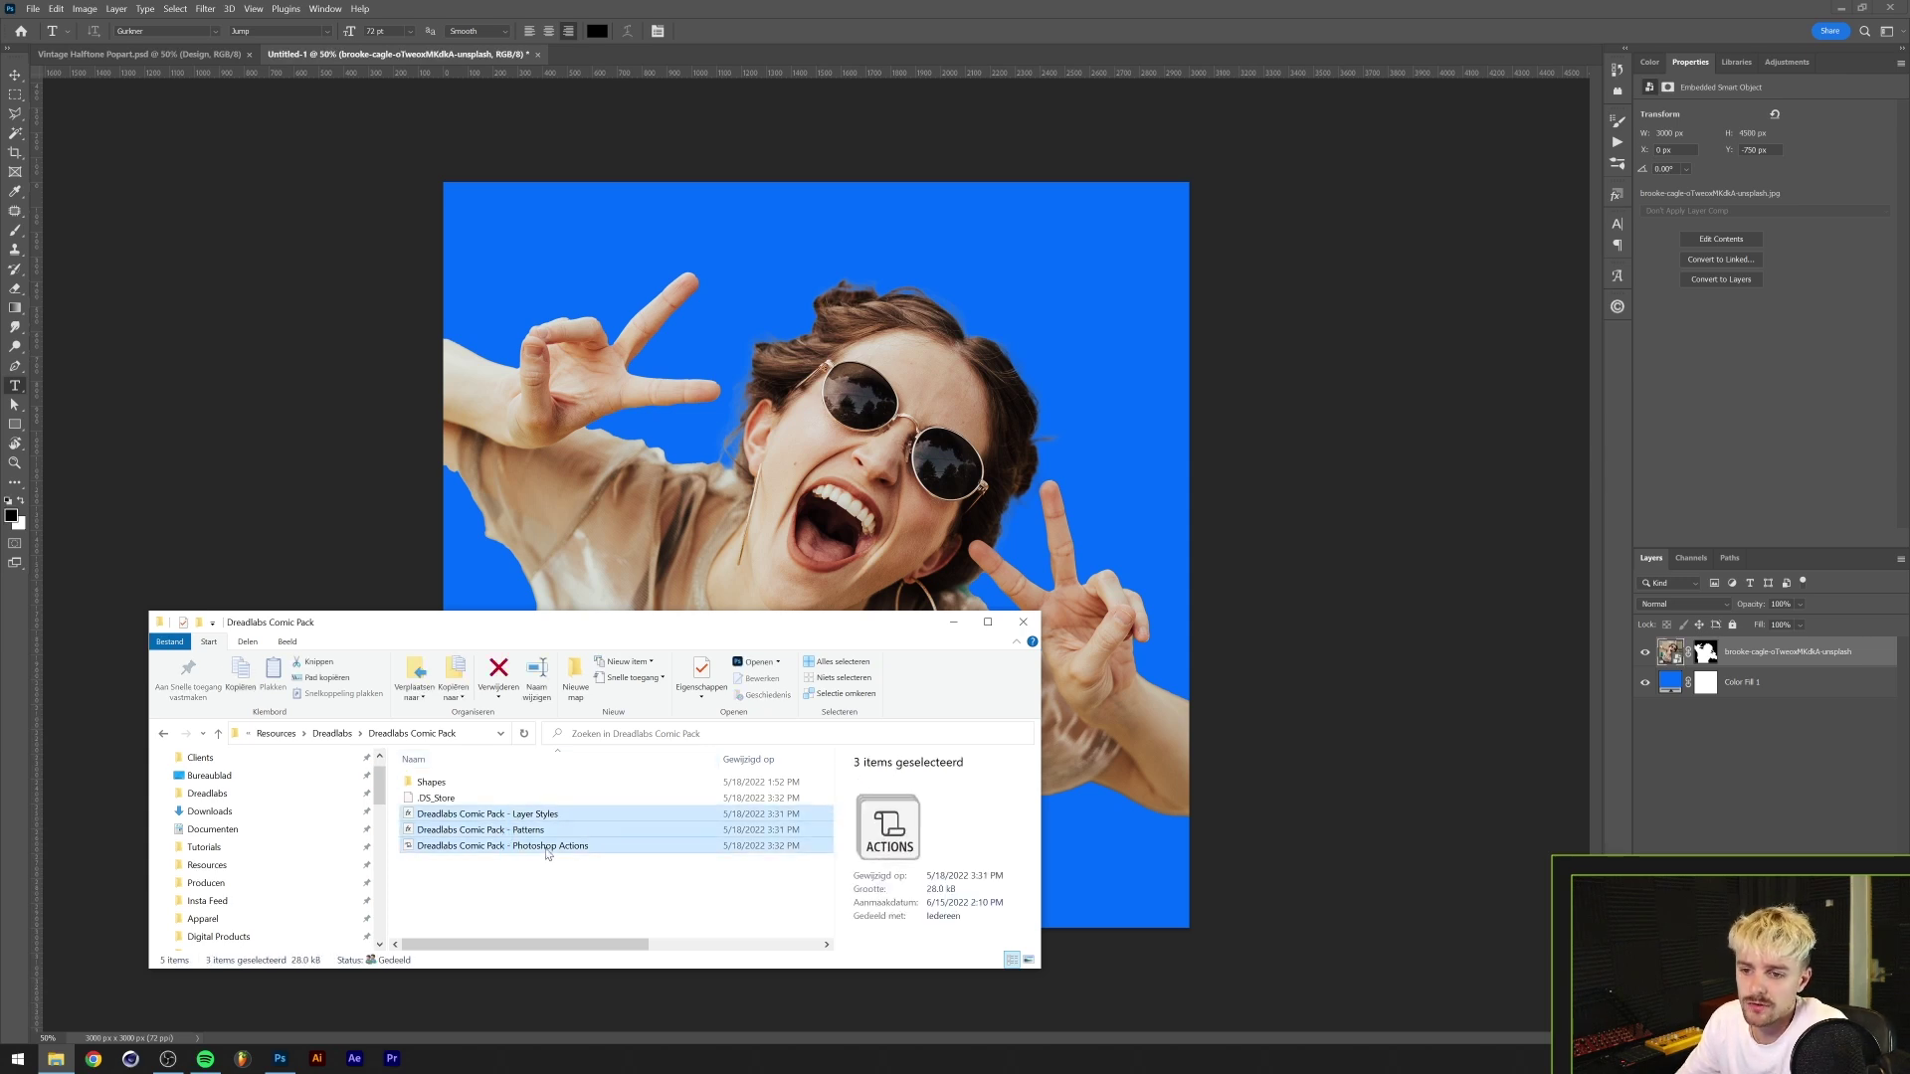
{"action": "left_click", "coordinate": [531, 883]}
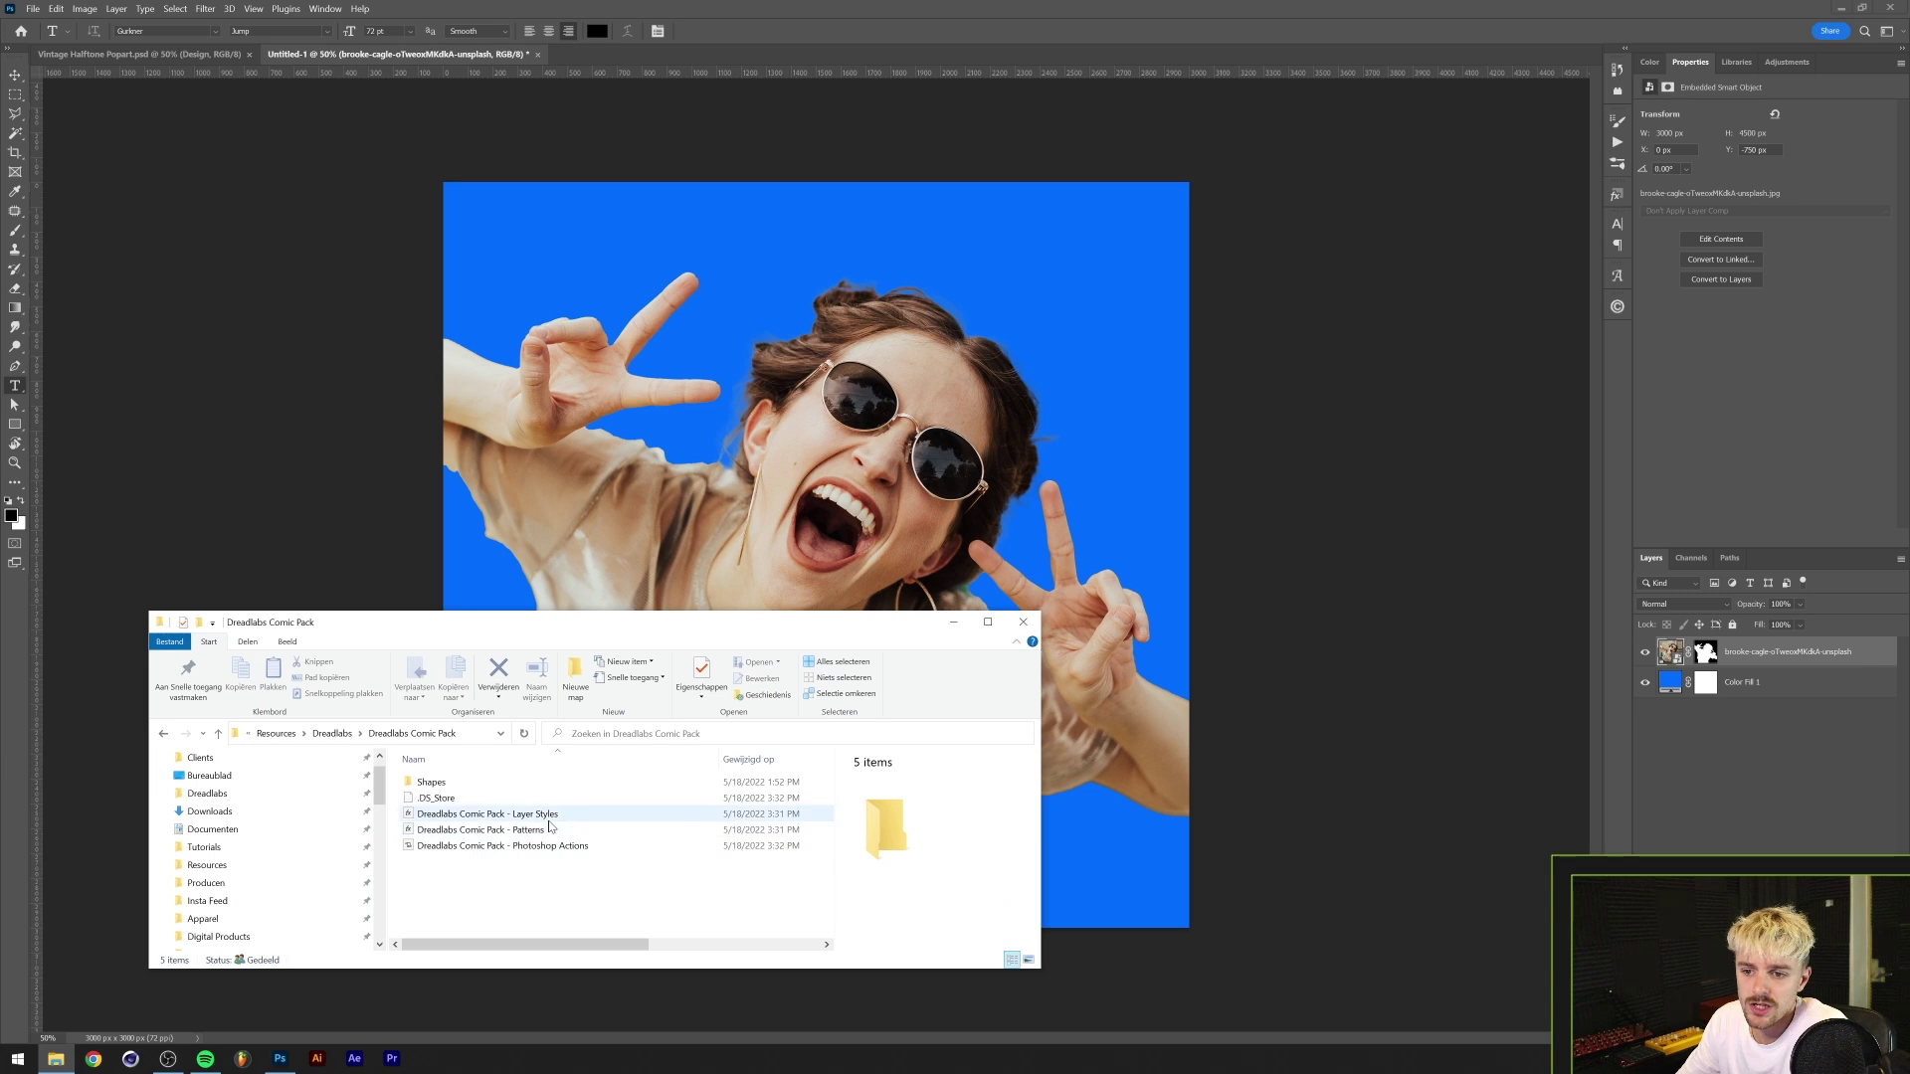
- Switch back to Photoshop and import the Dreadlabs Comic Pack - Layer Styles file into the style presets
{"action": "left_click", "coordinate": [401, 84]}
{"action": "left_click", "coordinate": [325, 9]}
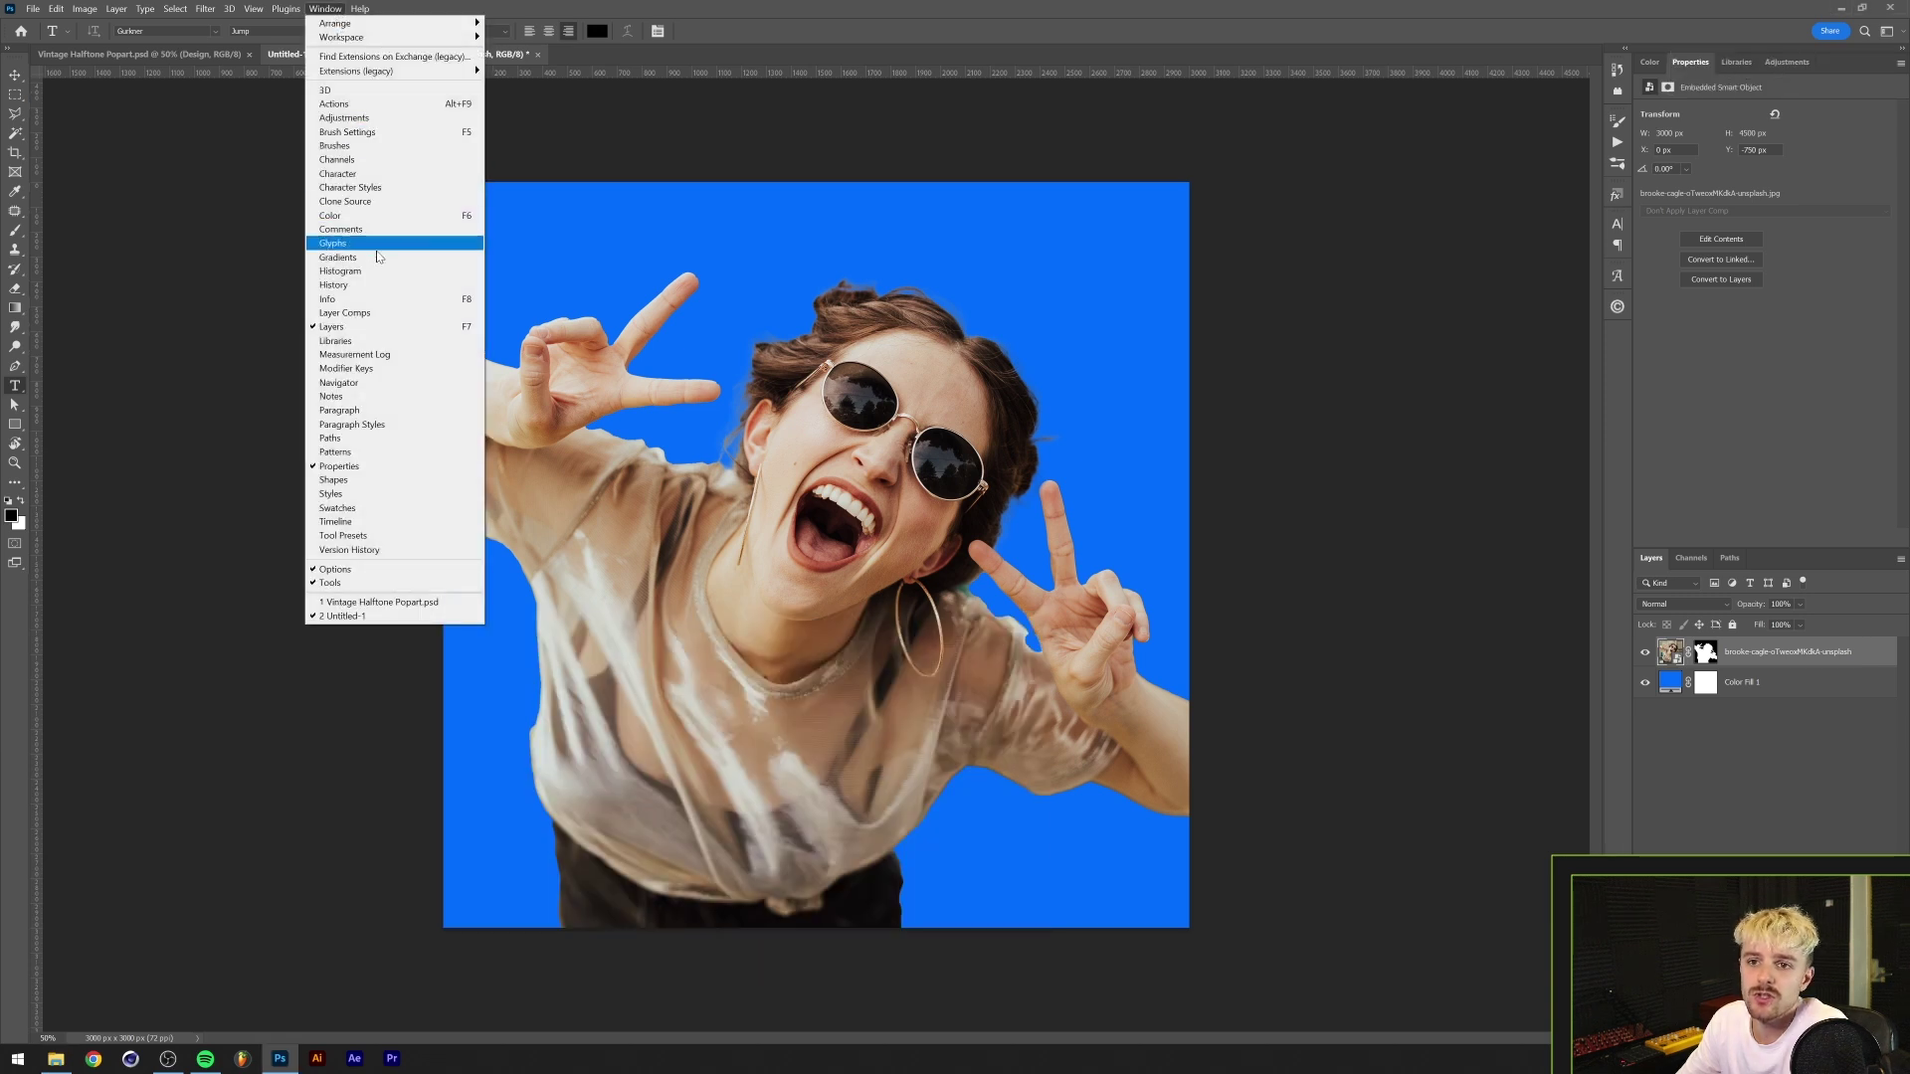
{"action": "left_click", "coordinate": [376, 503]}
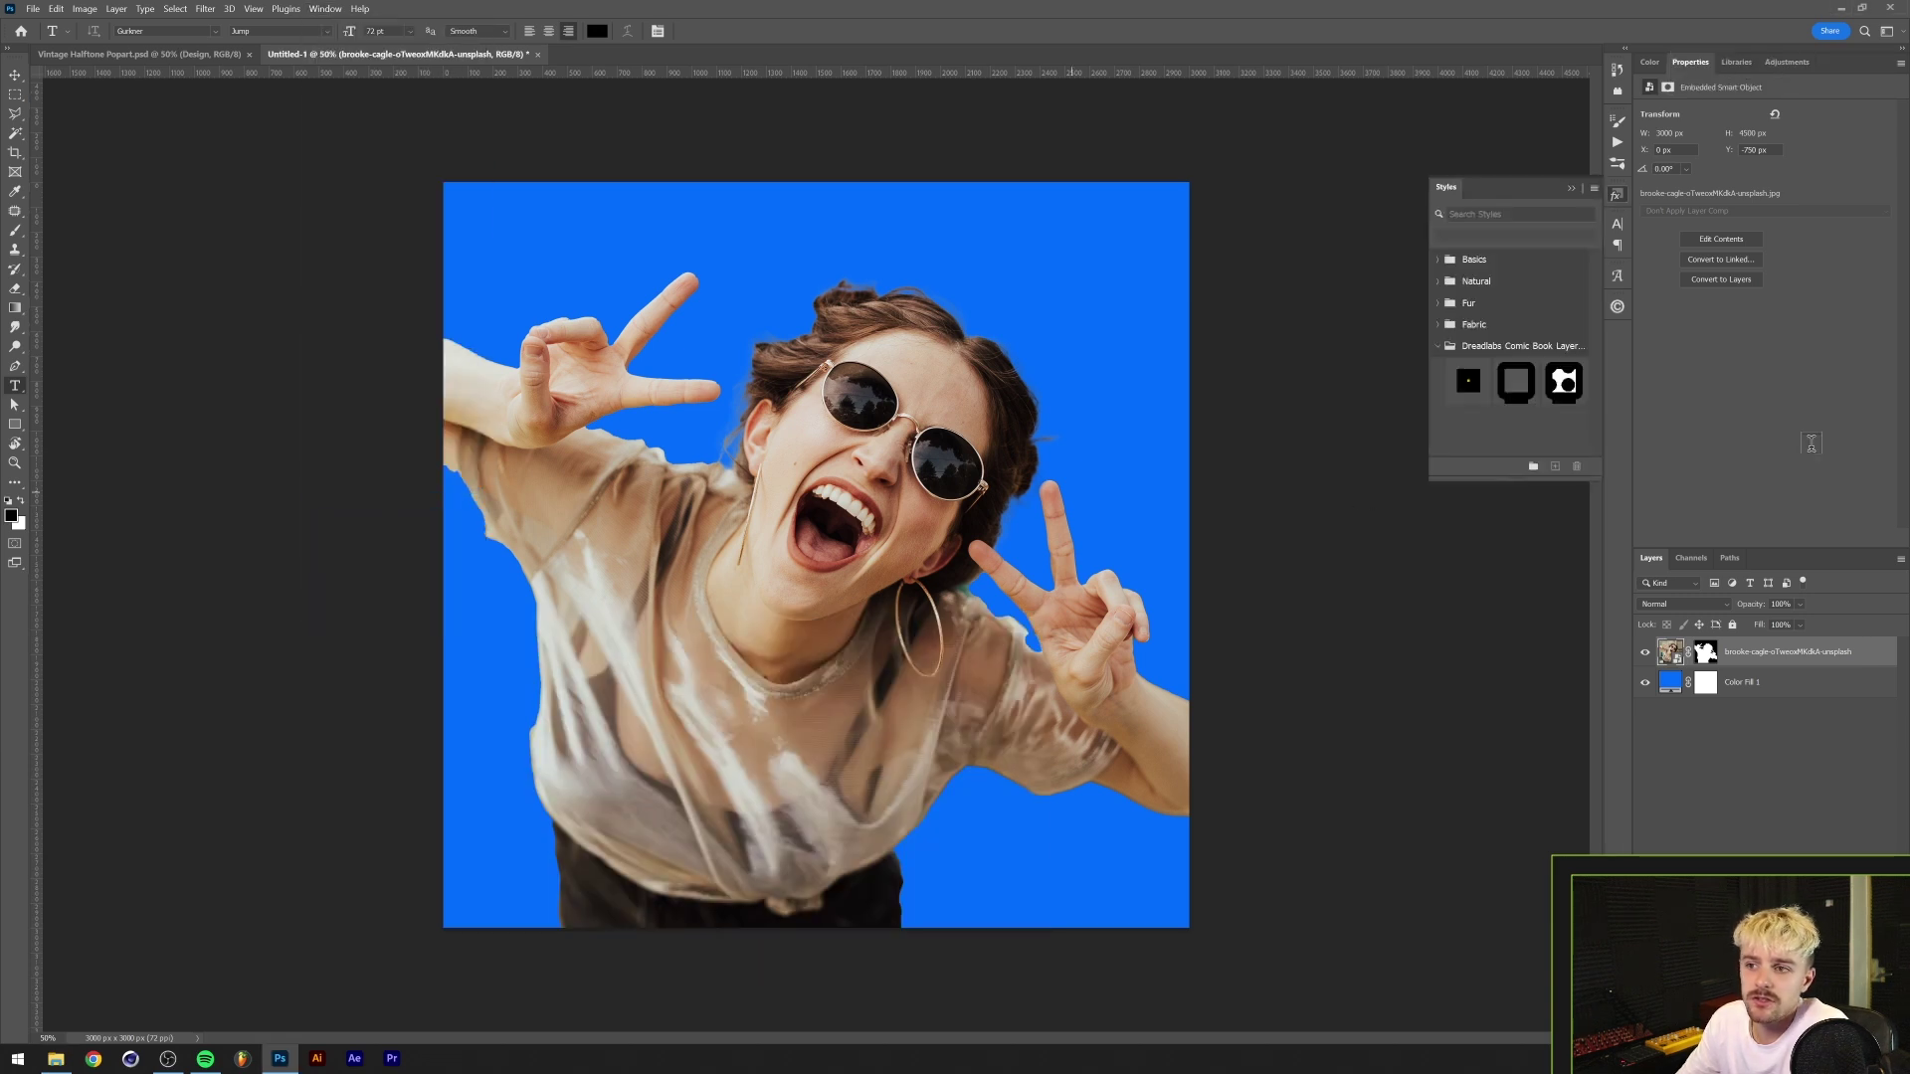
{"action": "left_click", "coordinate": [1595, 189]}
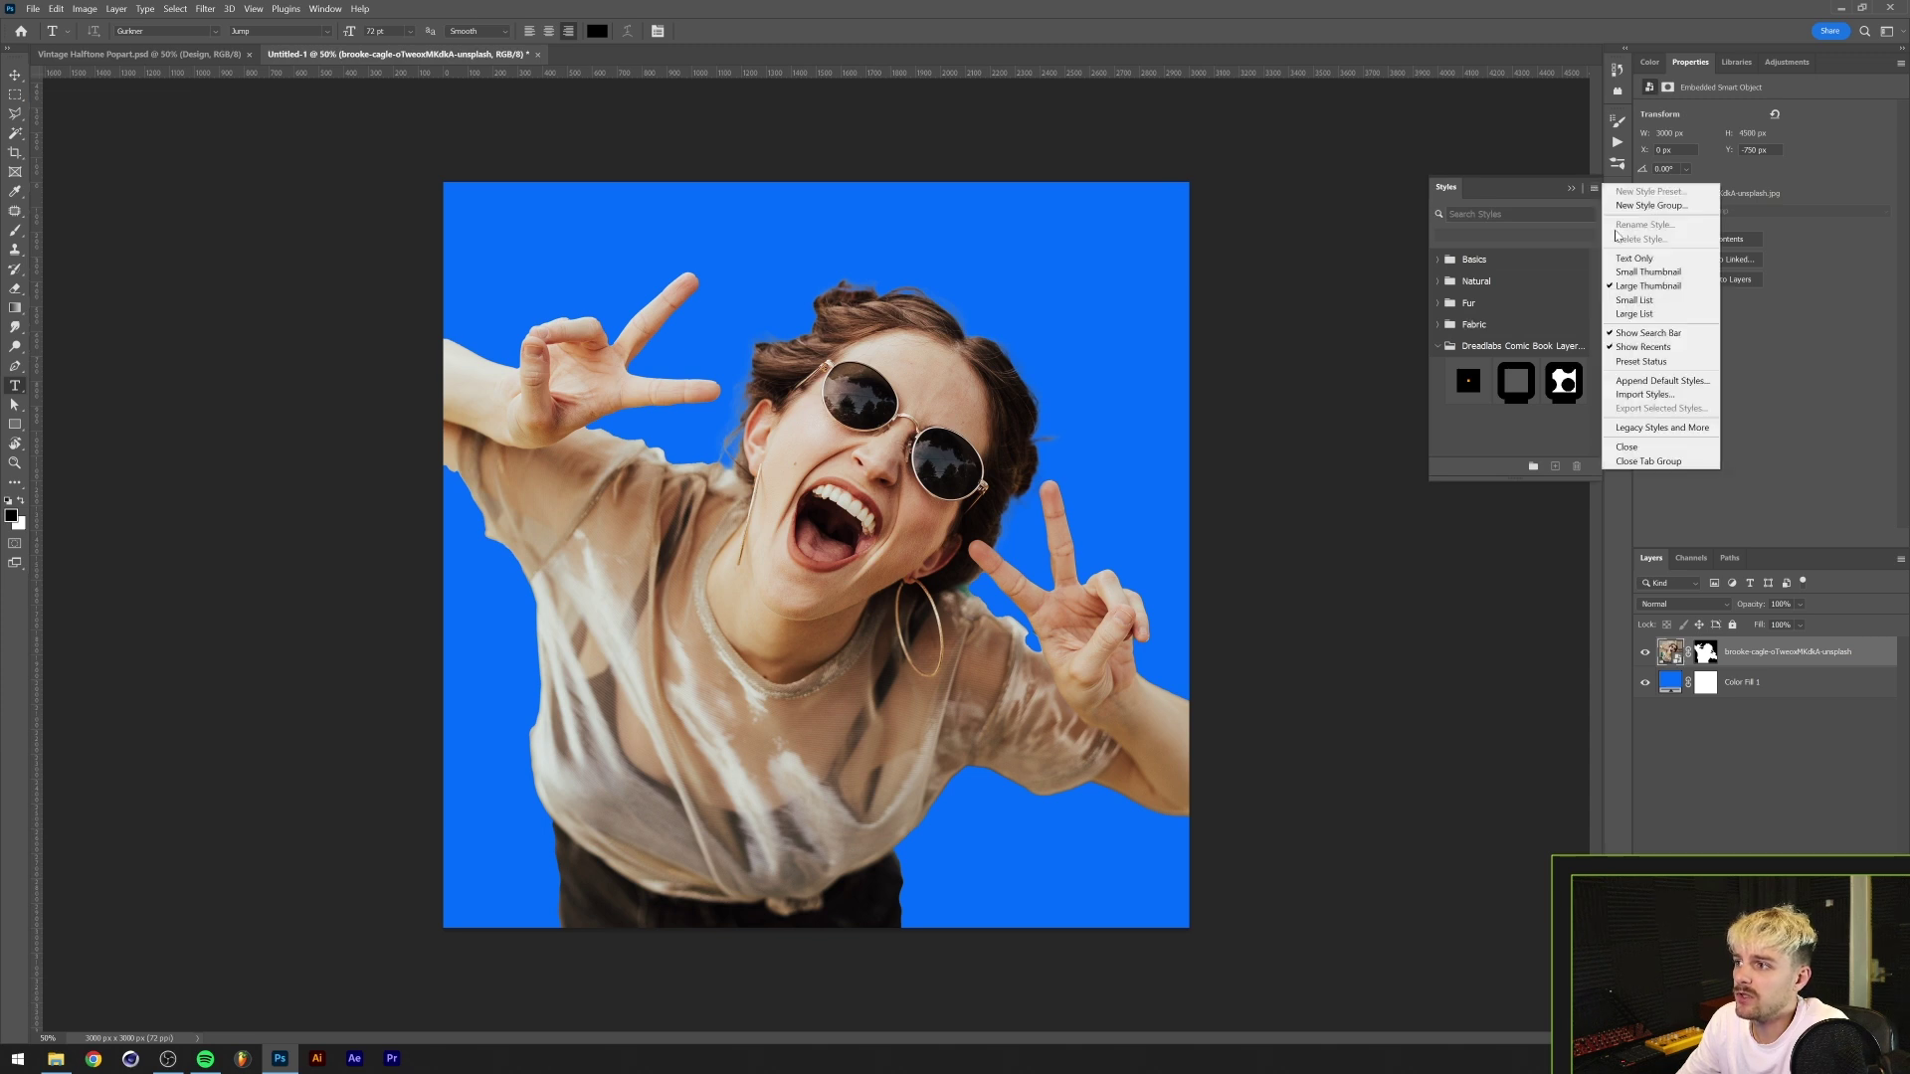
{"action": "left_click", "coordinate": [1645, 394]}
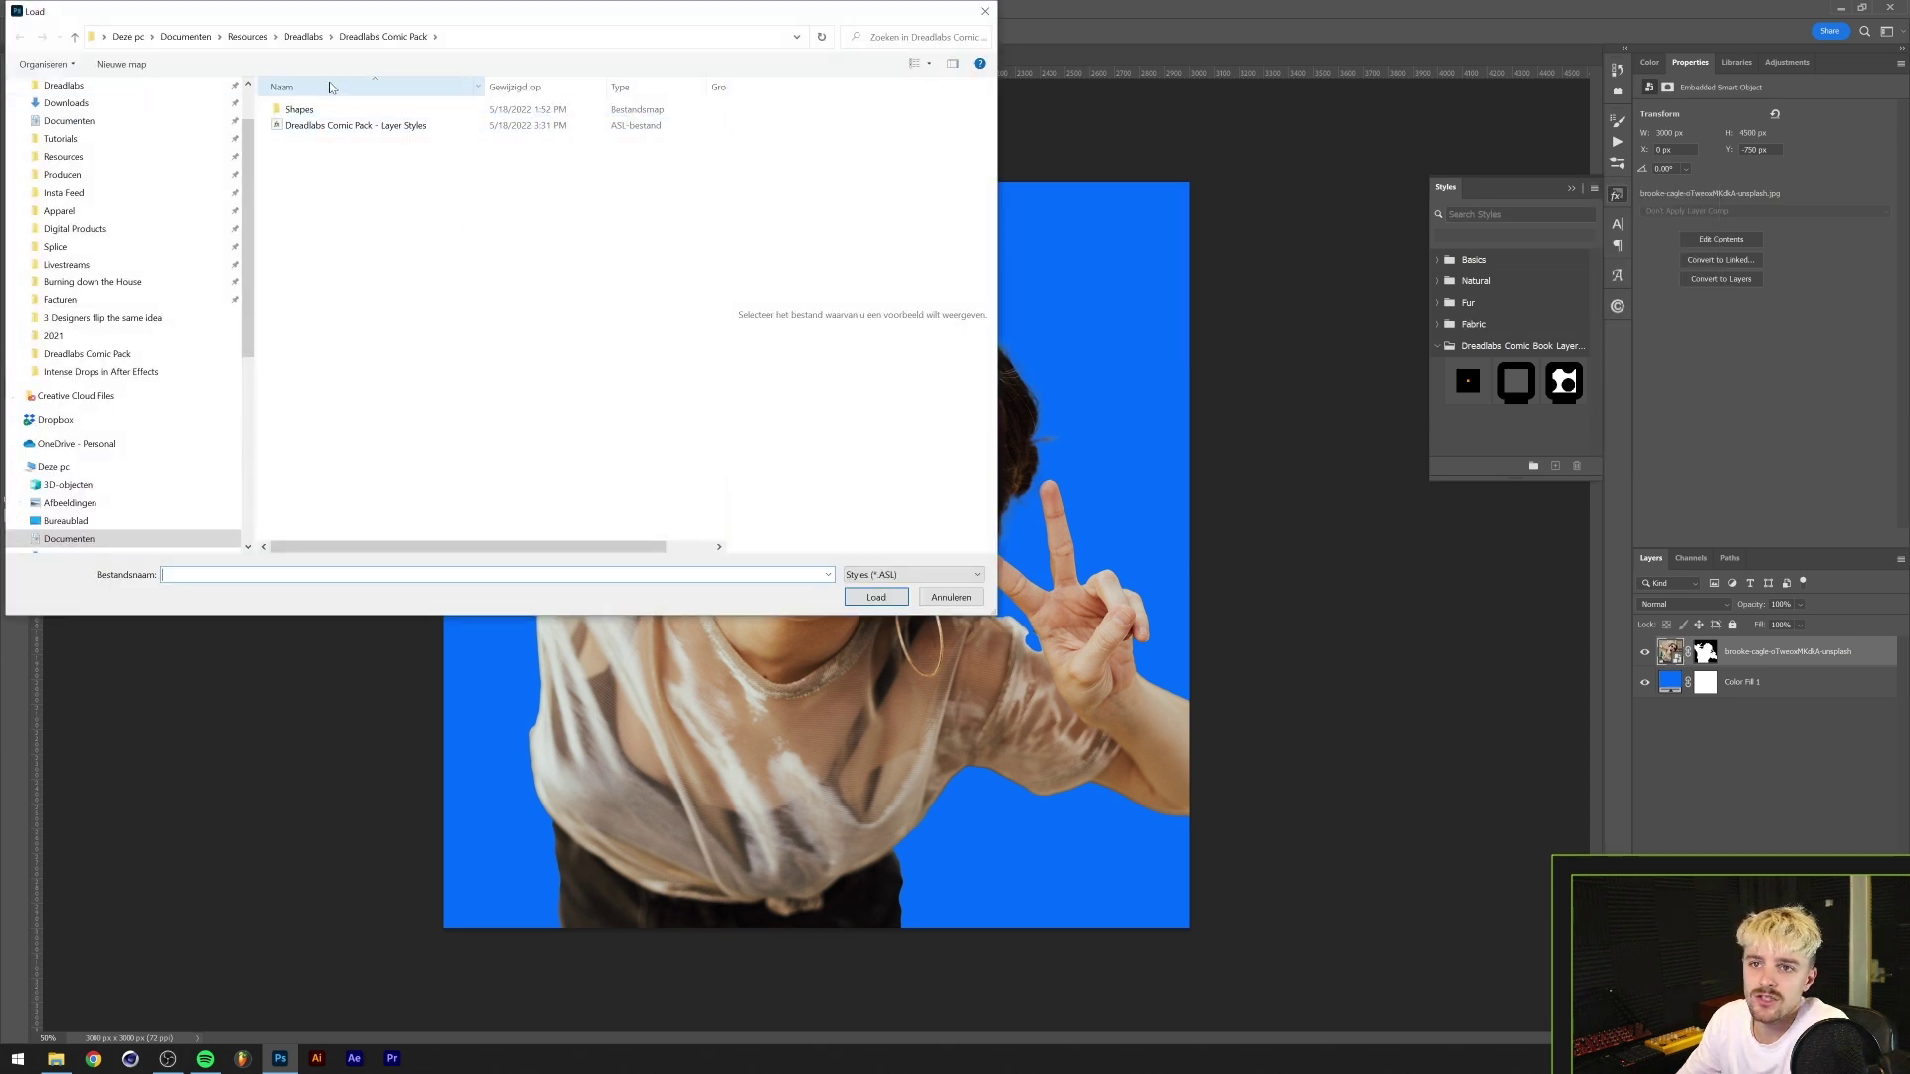
{"action": "left_click", "coordinate": [363, 127]}
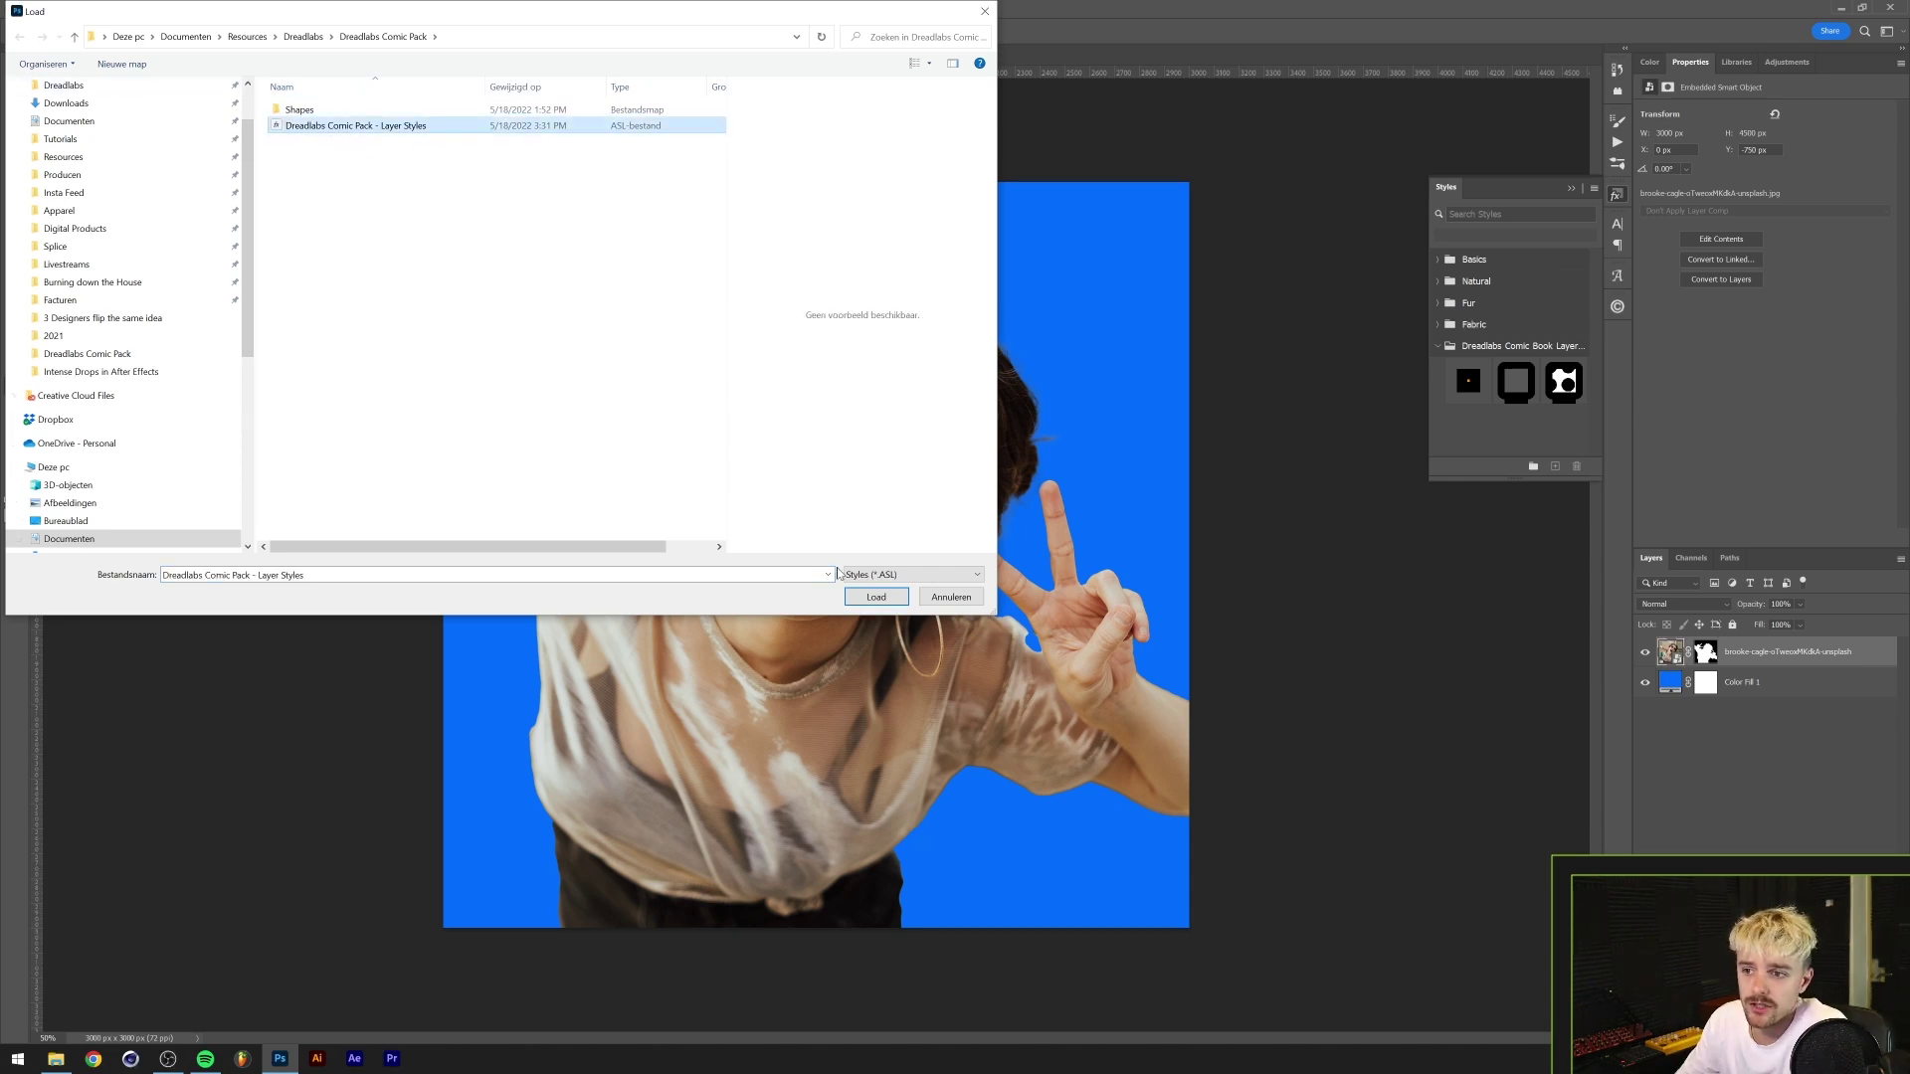
{"action": "left_click", "coordinate": [875, 597]}
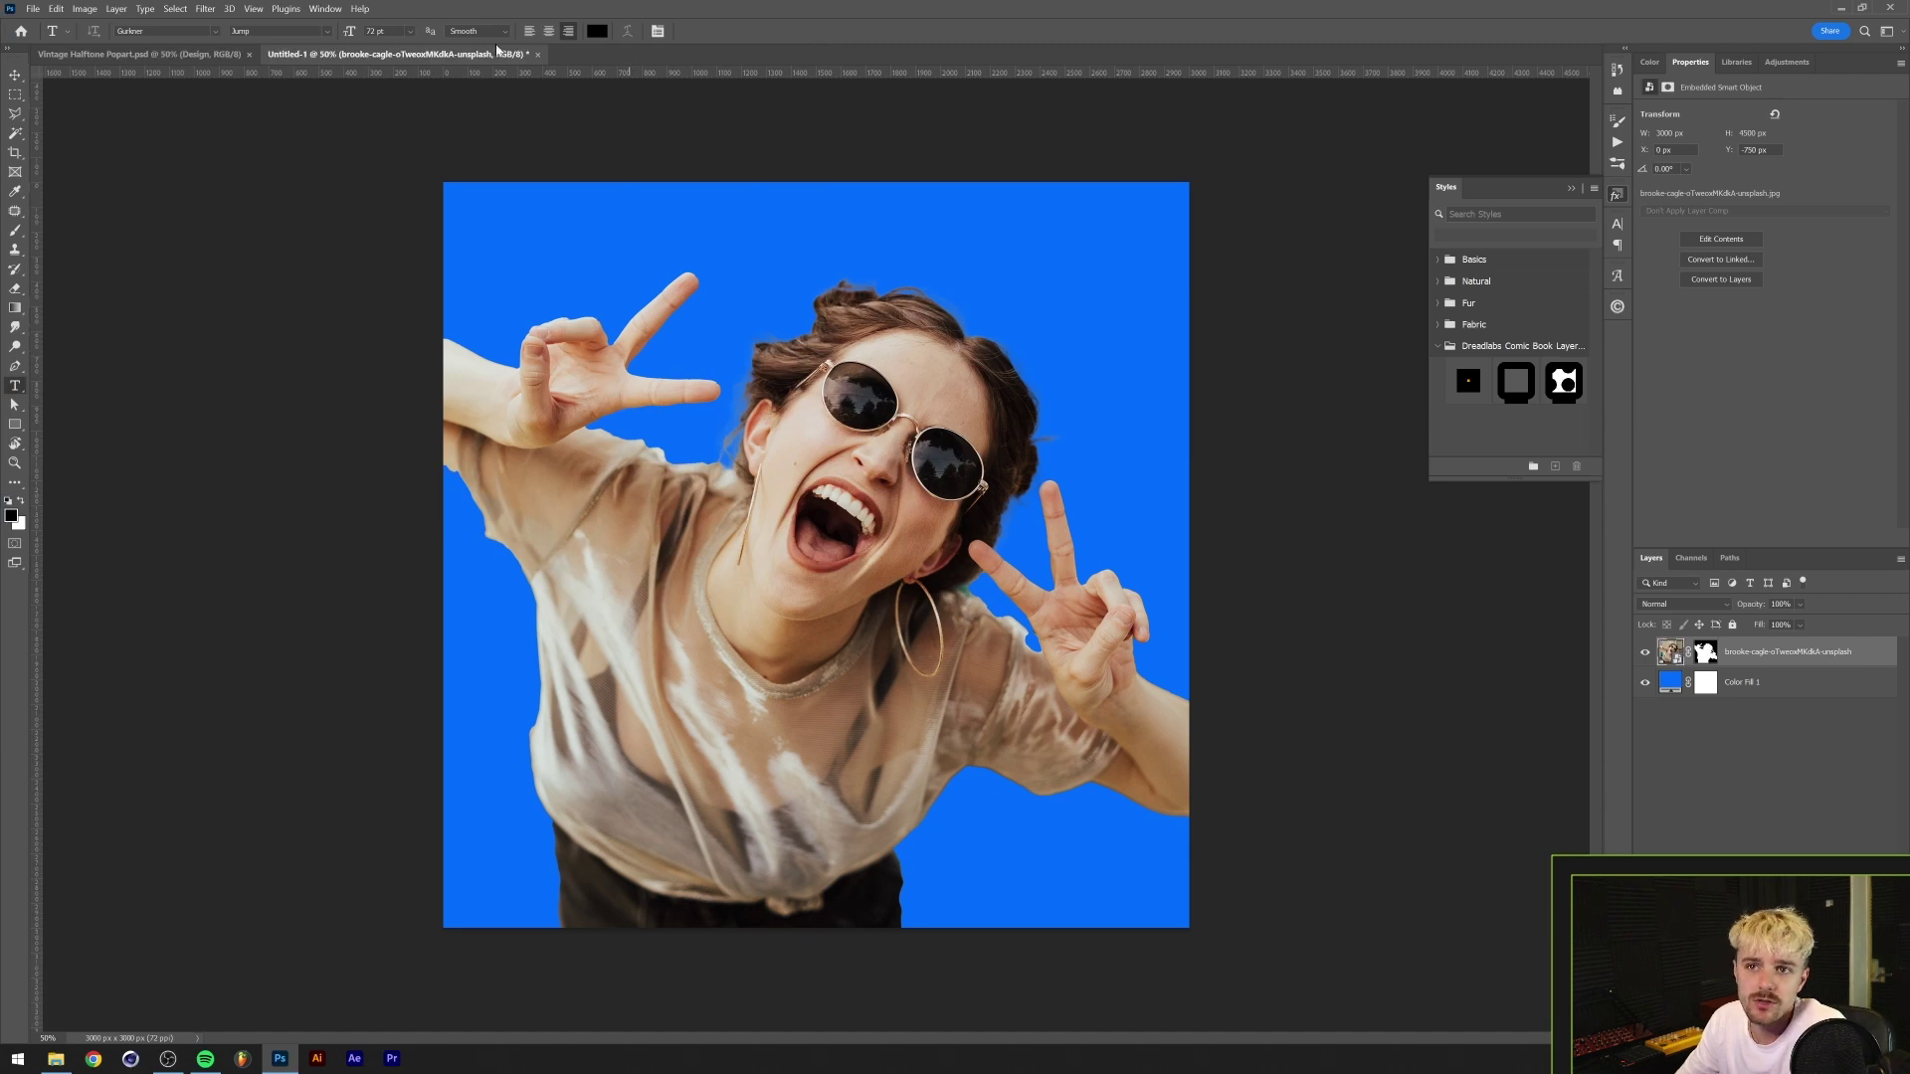
- Show the Actions panel and locate the Dreadlabs Comic Pack - Photoshop Actions file without loading it
{"action": "left_click", "coordinate": [324, 8]}
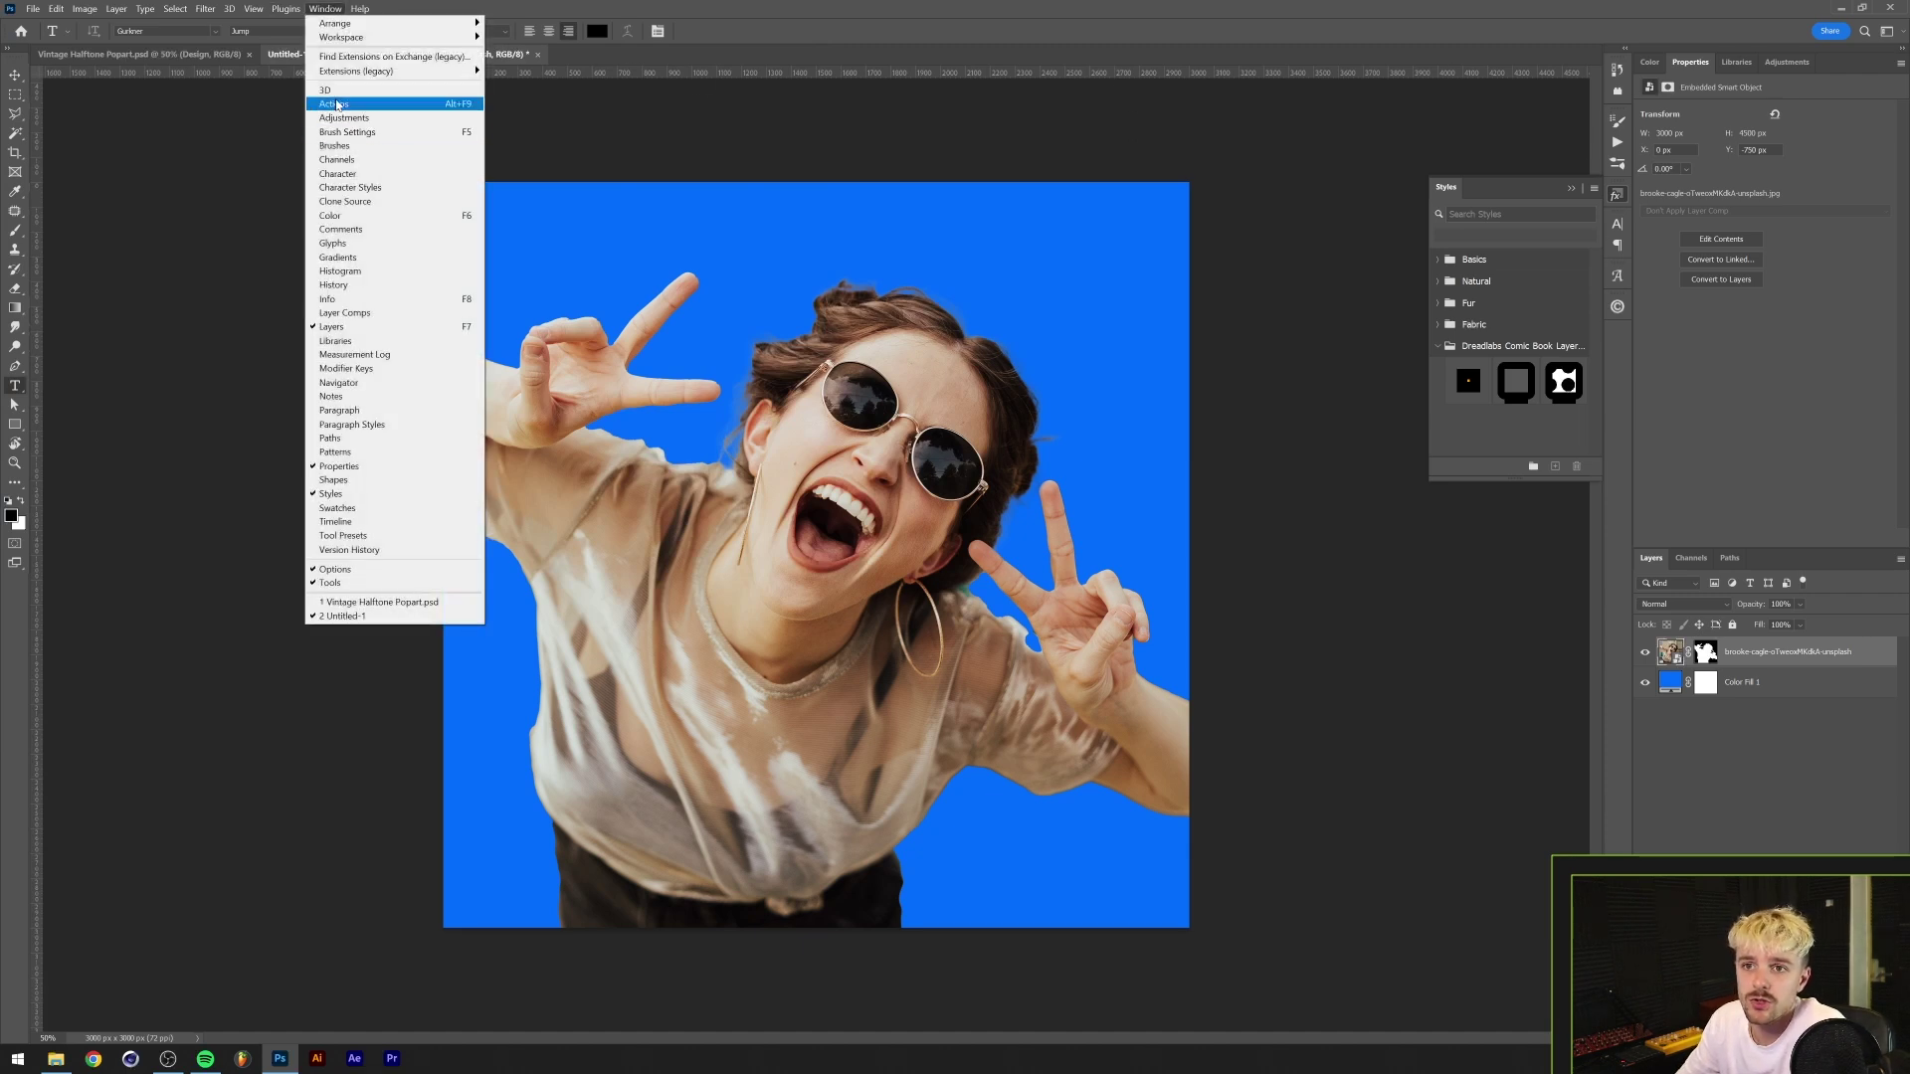
{"action": "left_click", "coordinate": [337, 103]}
{"action": "left_click", "coordinate": [1593, 117]}
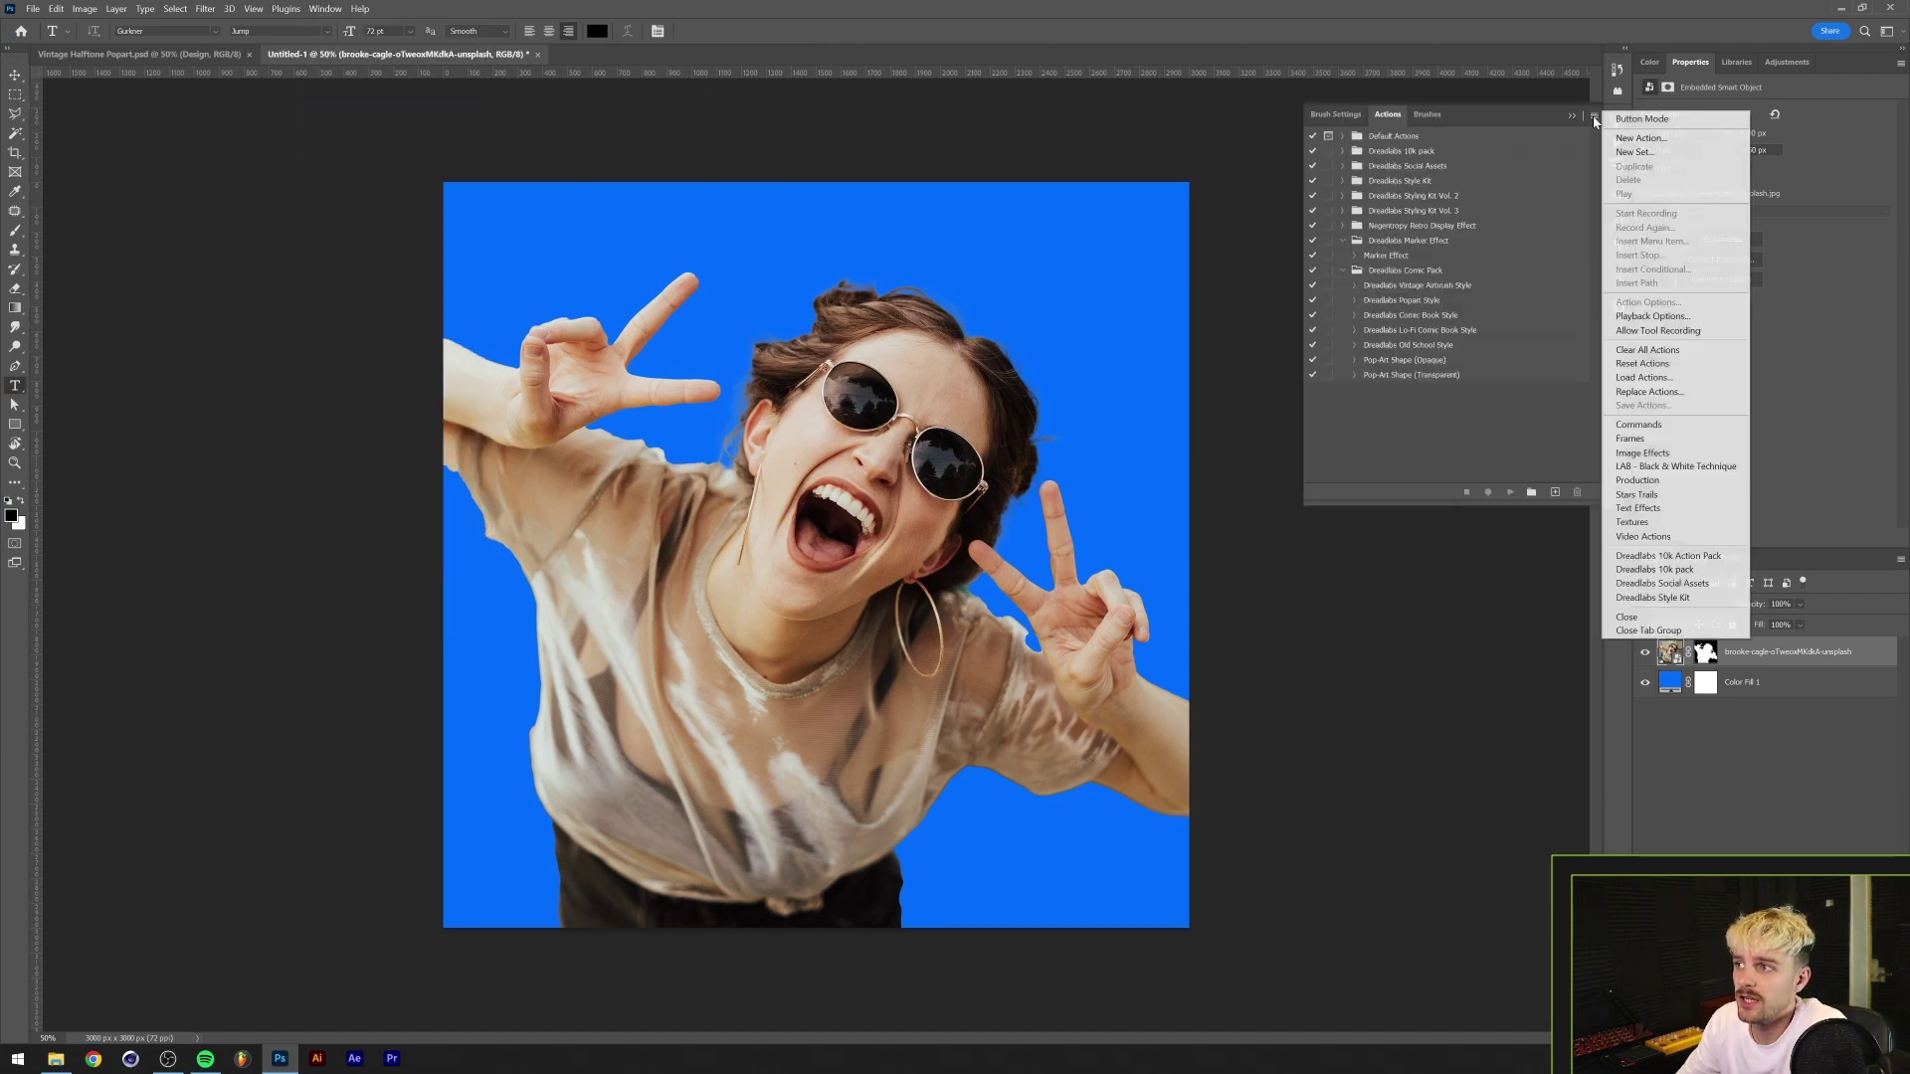
{"action": "left_click", "coordinate": [1679, 381]}
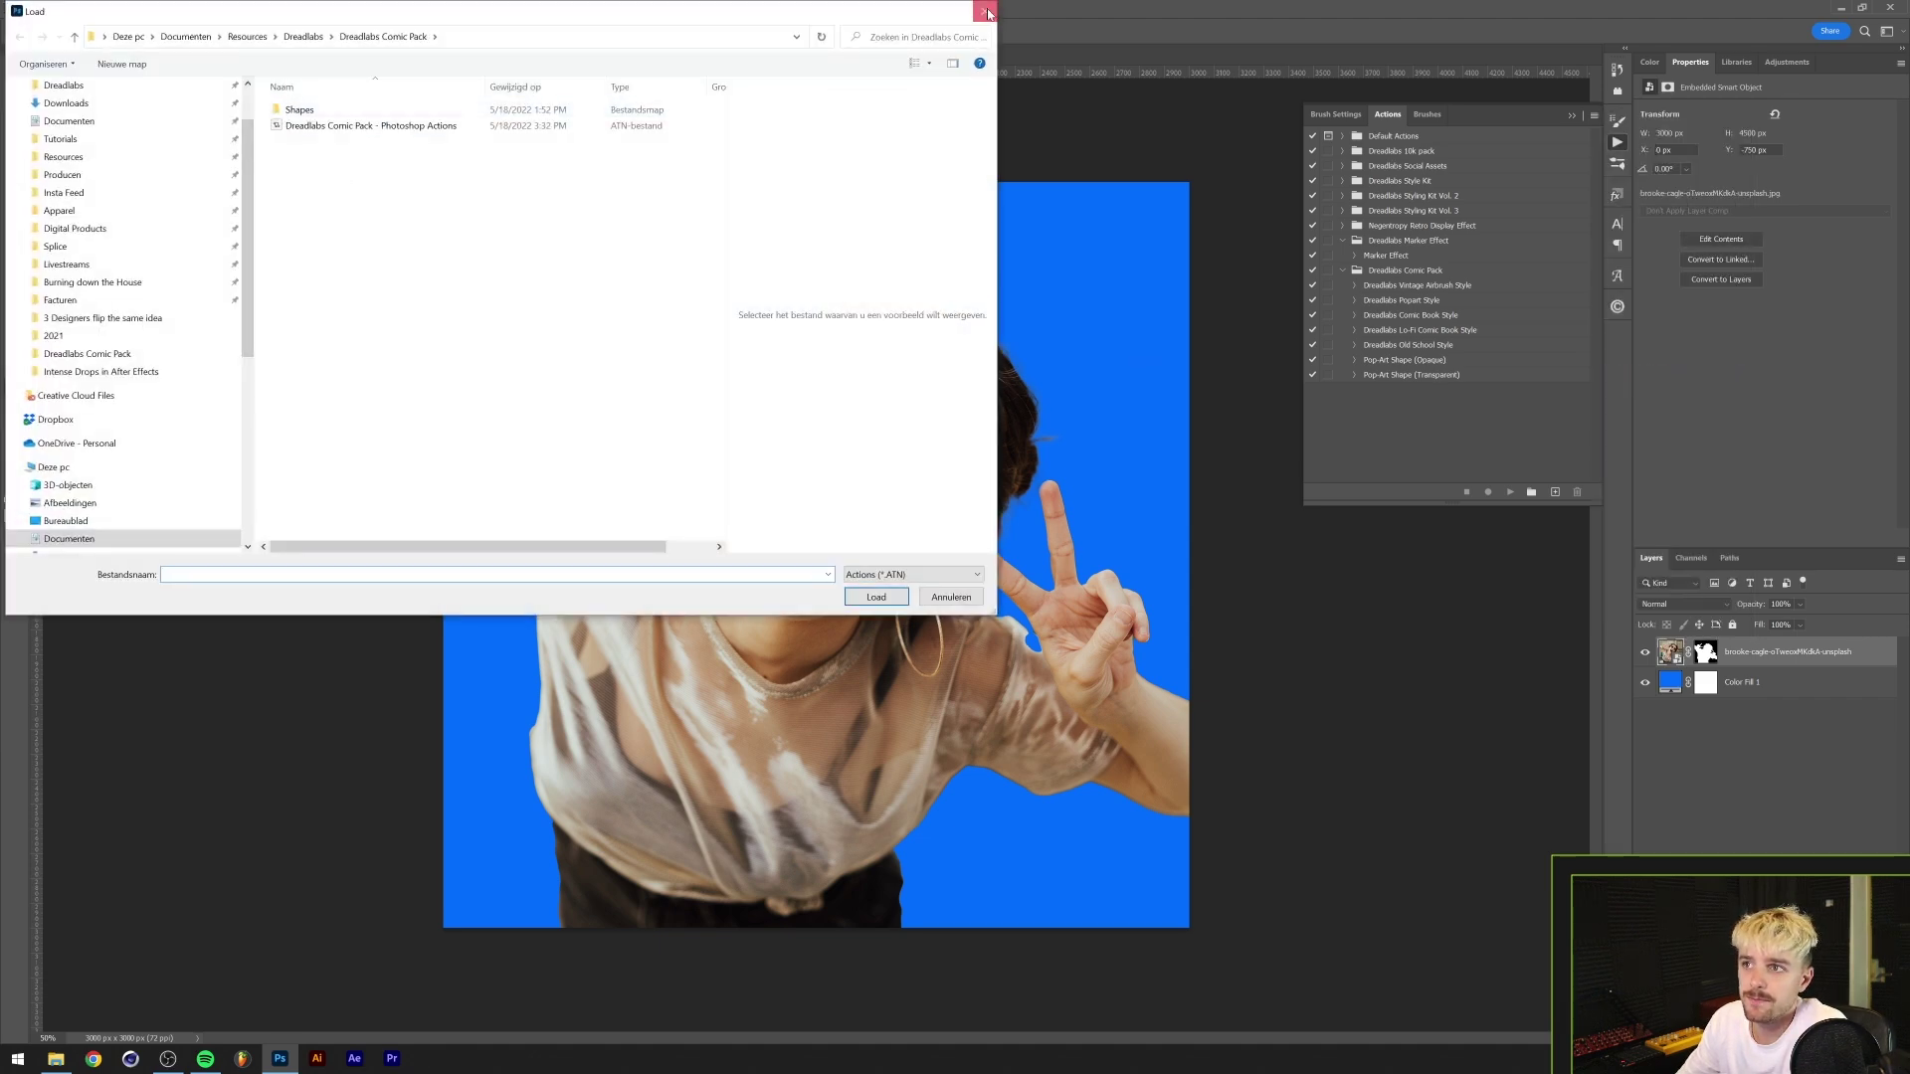
{"action": "left_click", "coordinate": [988, 13]}
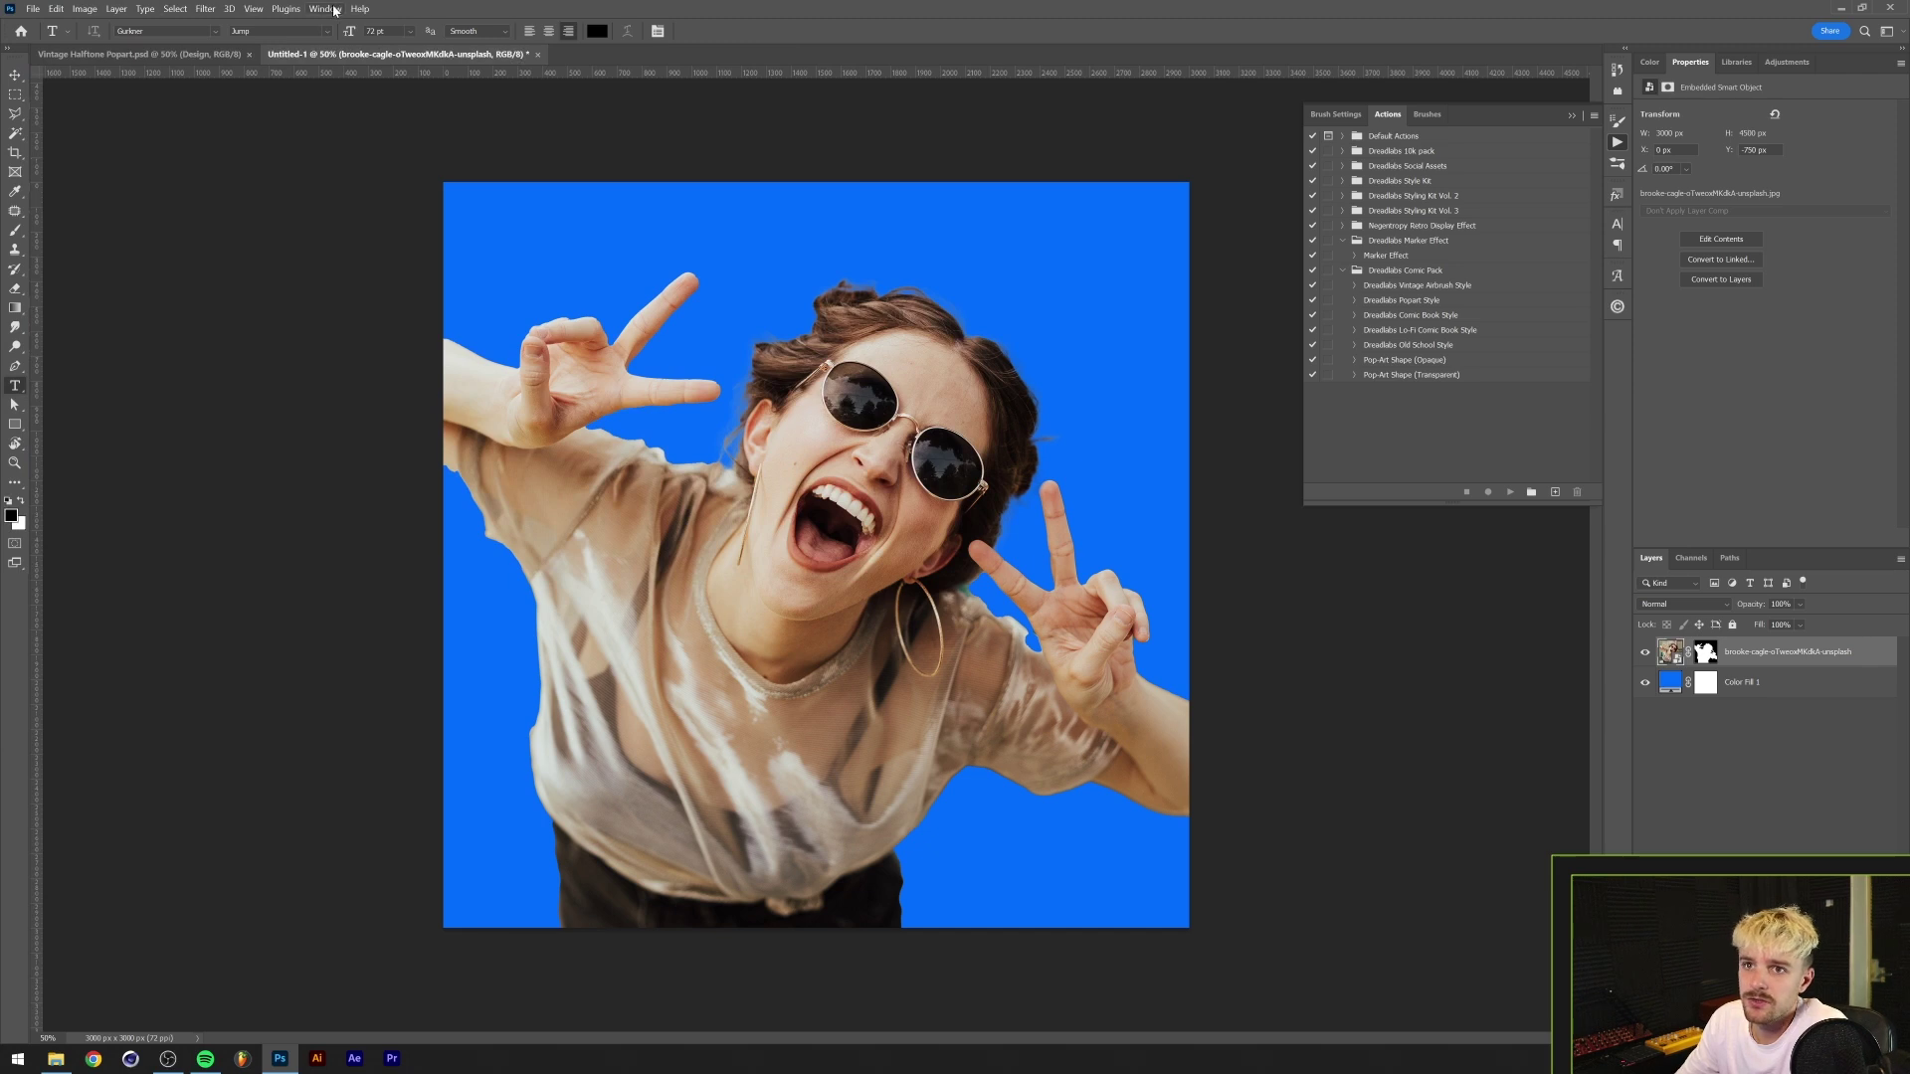
- Locate the Dreadlabs Comic Pack - Patterns file for import, leave without loading it and close the Patterns panel
{"action": "left_click", "coordinate": [328, 9]}
{"action": "left_click", "coordinate": [441, 455]}
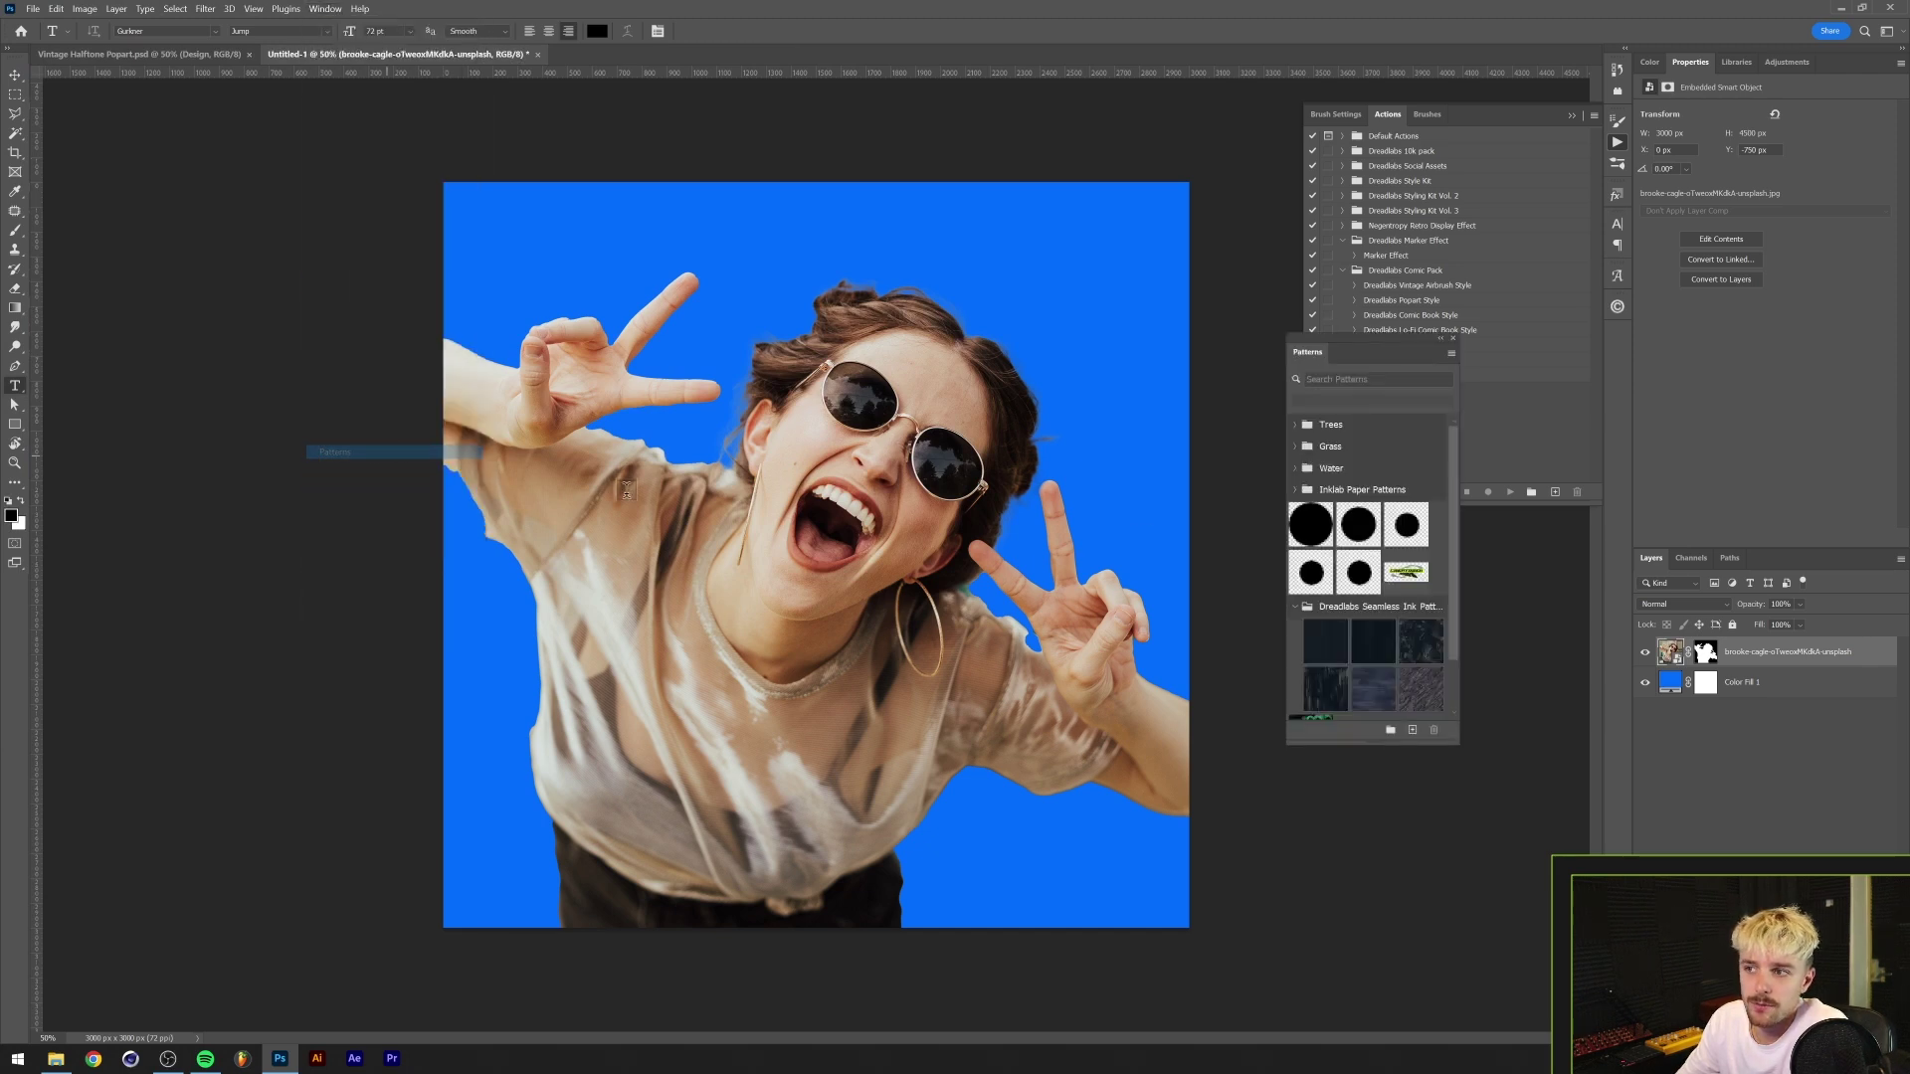
{"action": "left_click", "coordinate": [1451, 353]}
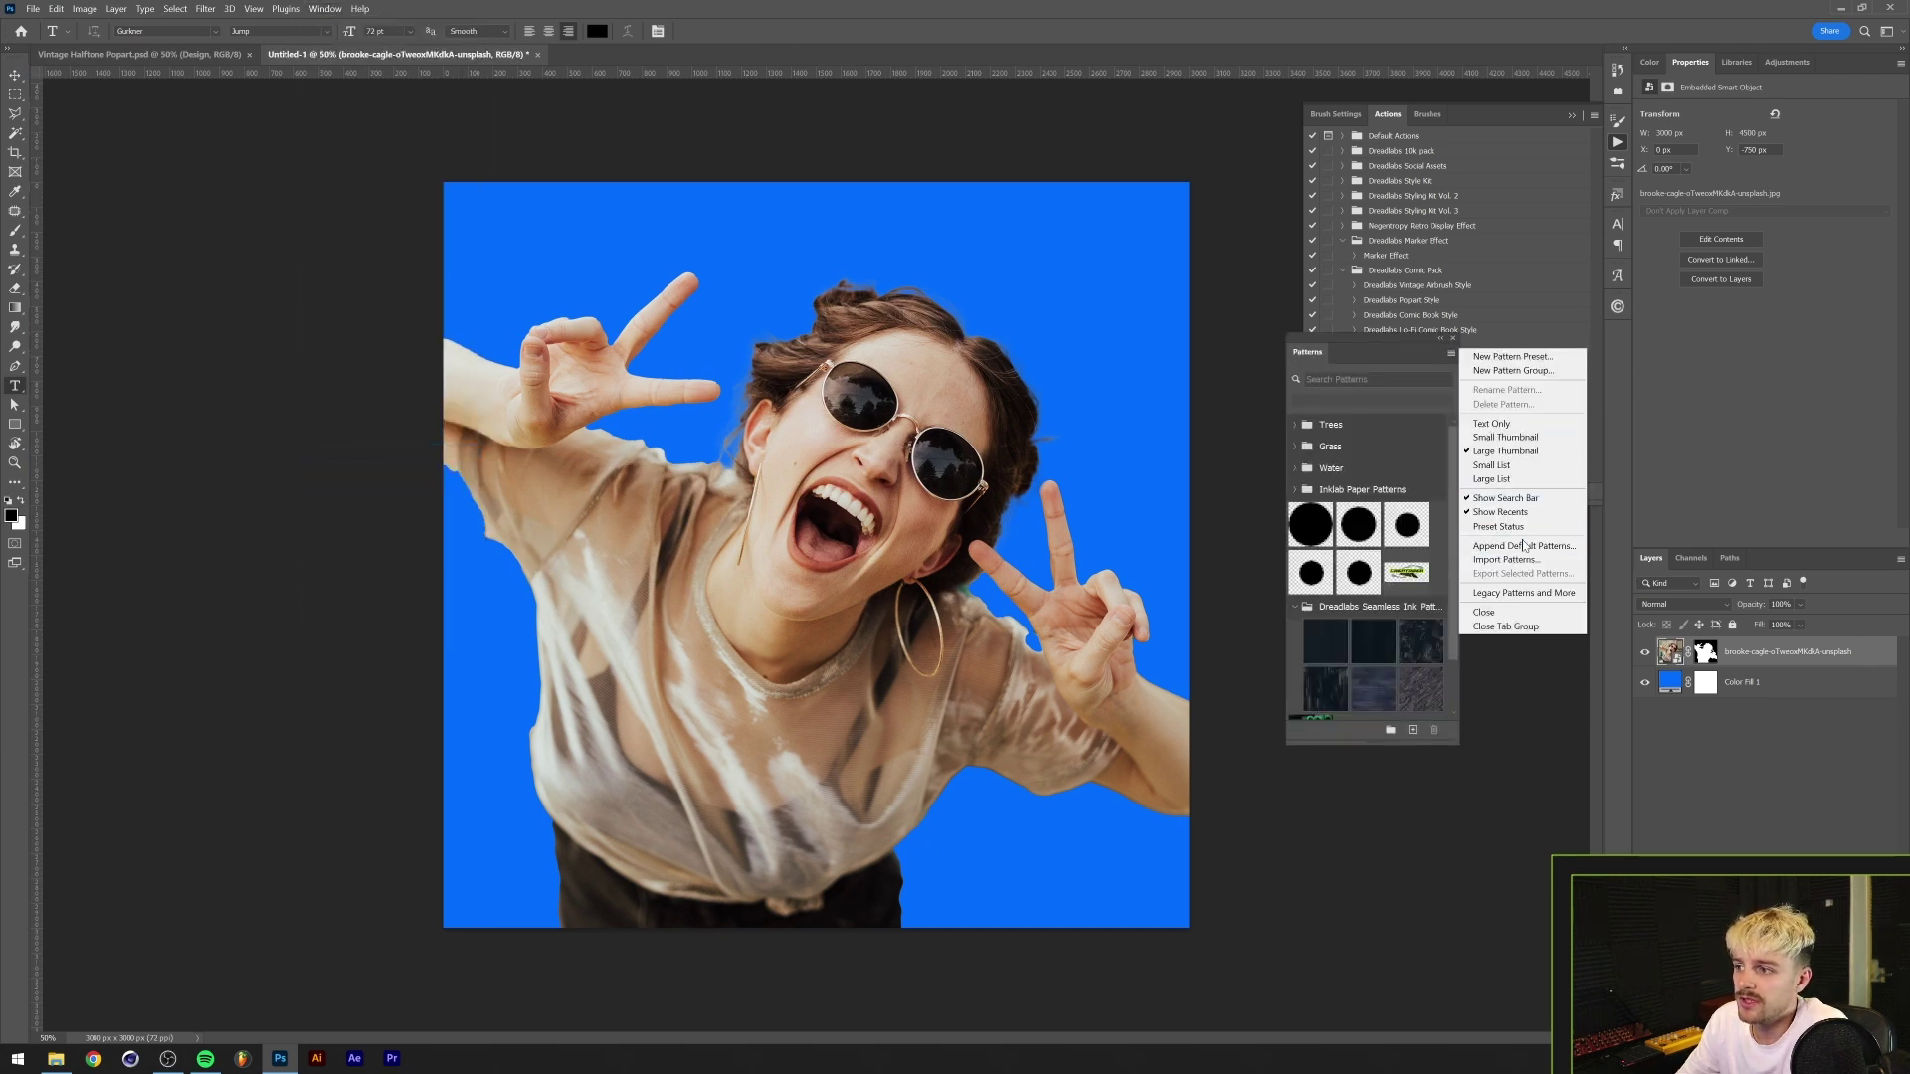
{"action": "left_click", "coordinate": [1506, 559]}
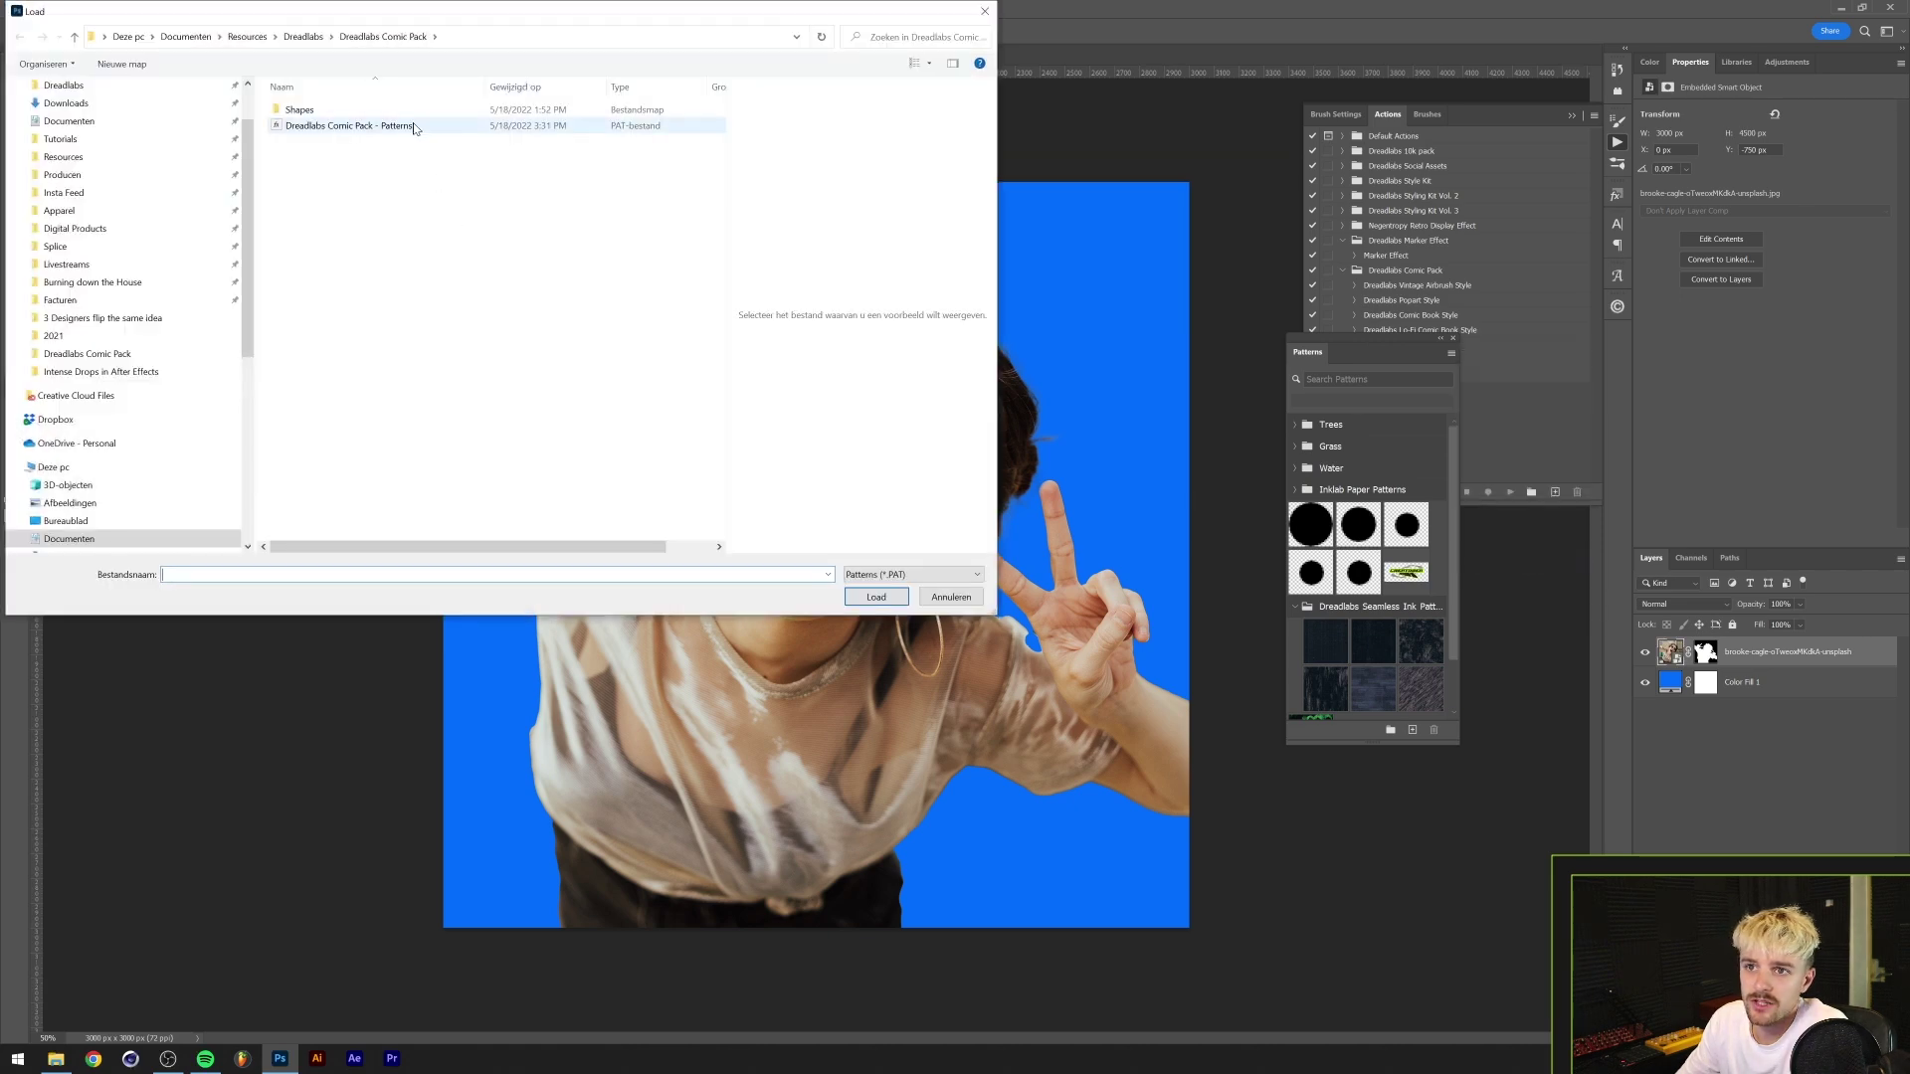
{"action": "left_click", "coordinate": [985, 11]}
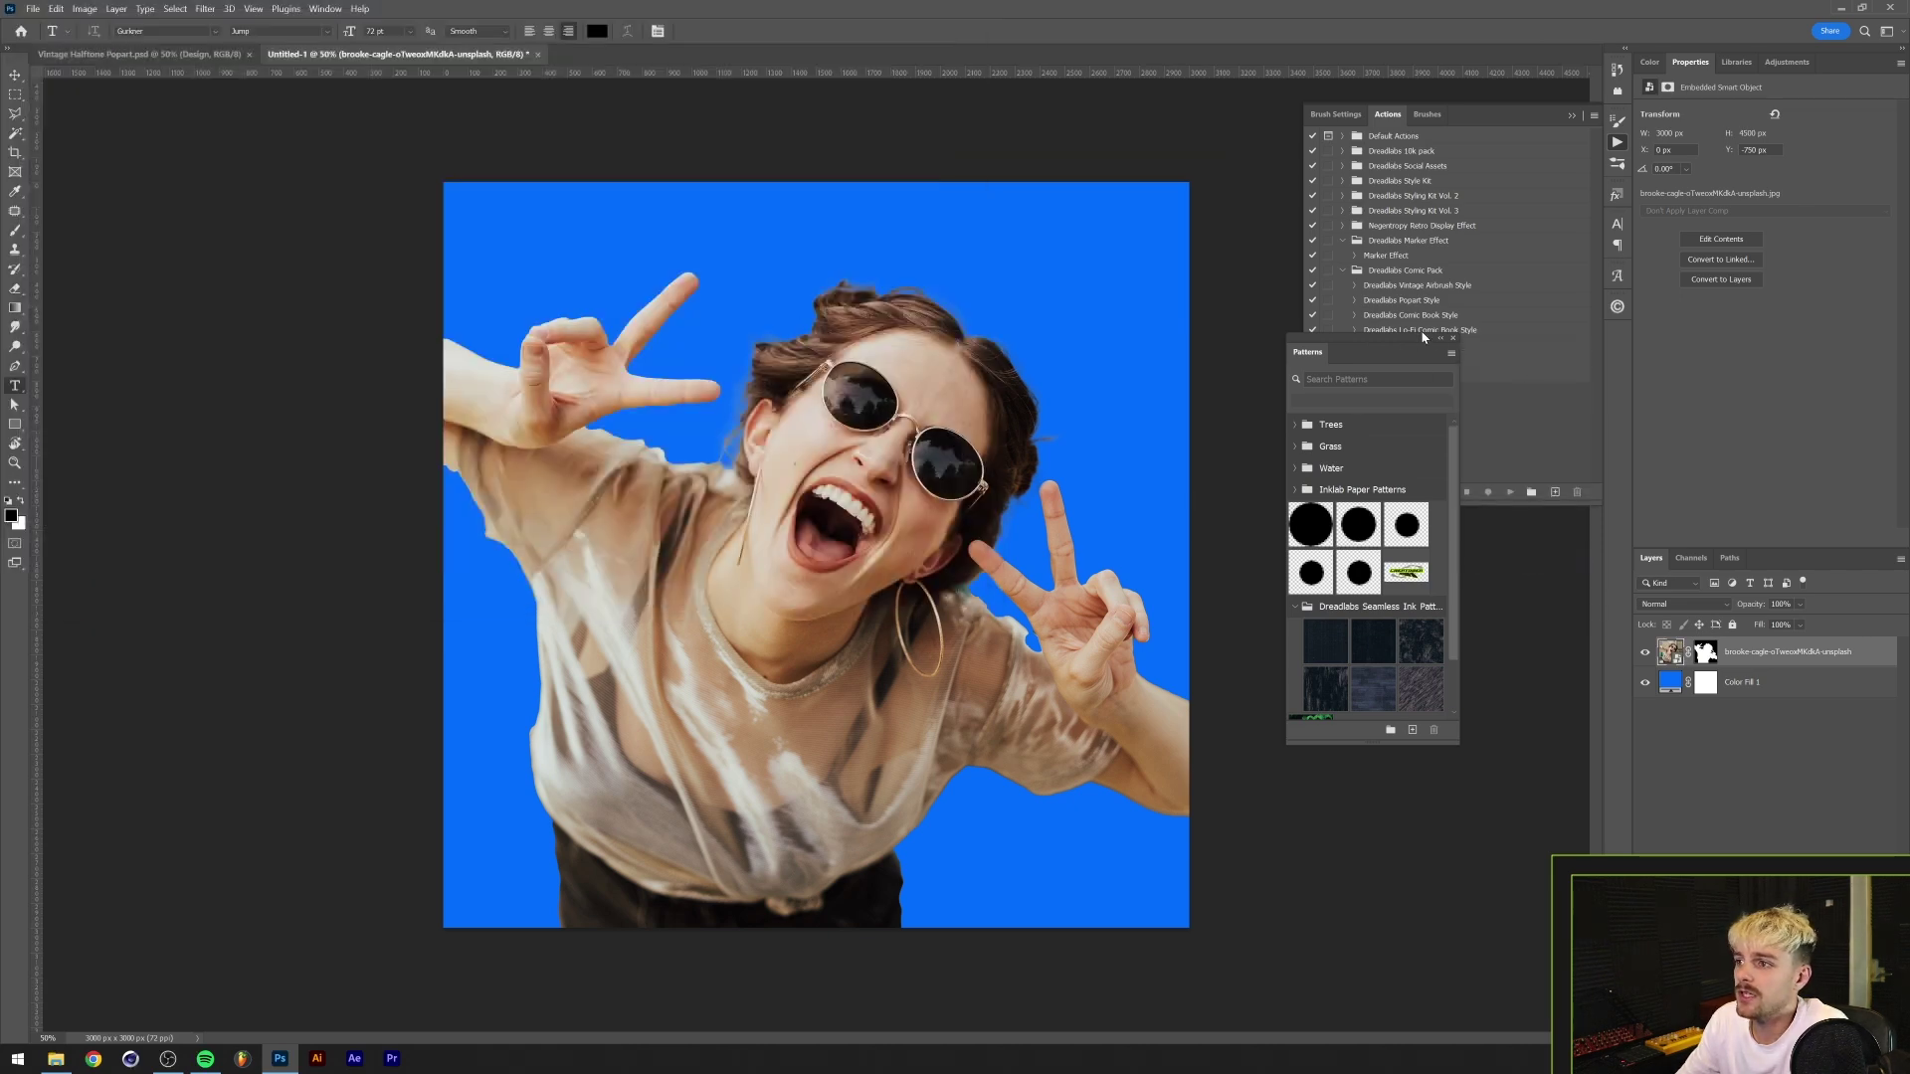
{"action": "left_click", "coordinate": [1453, 340]}
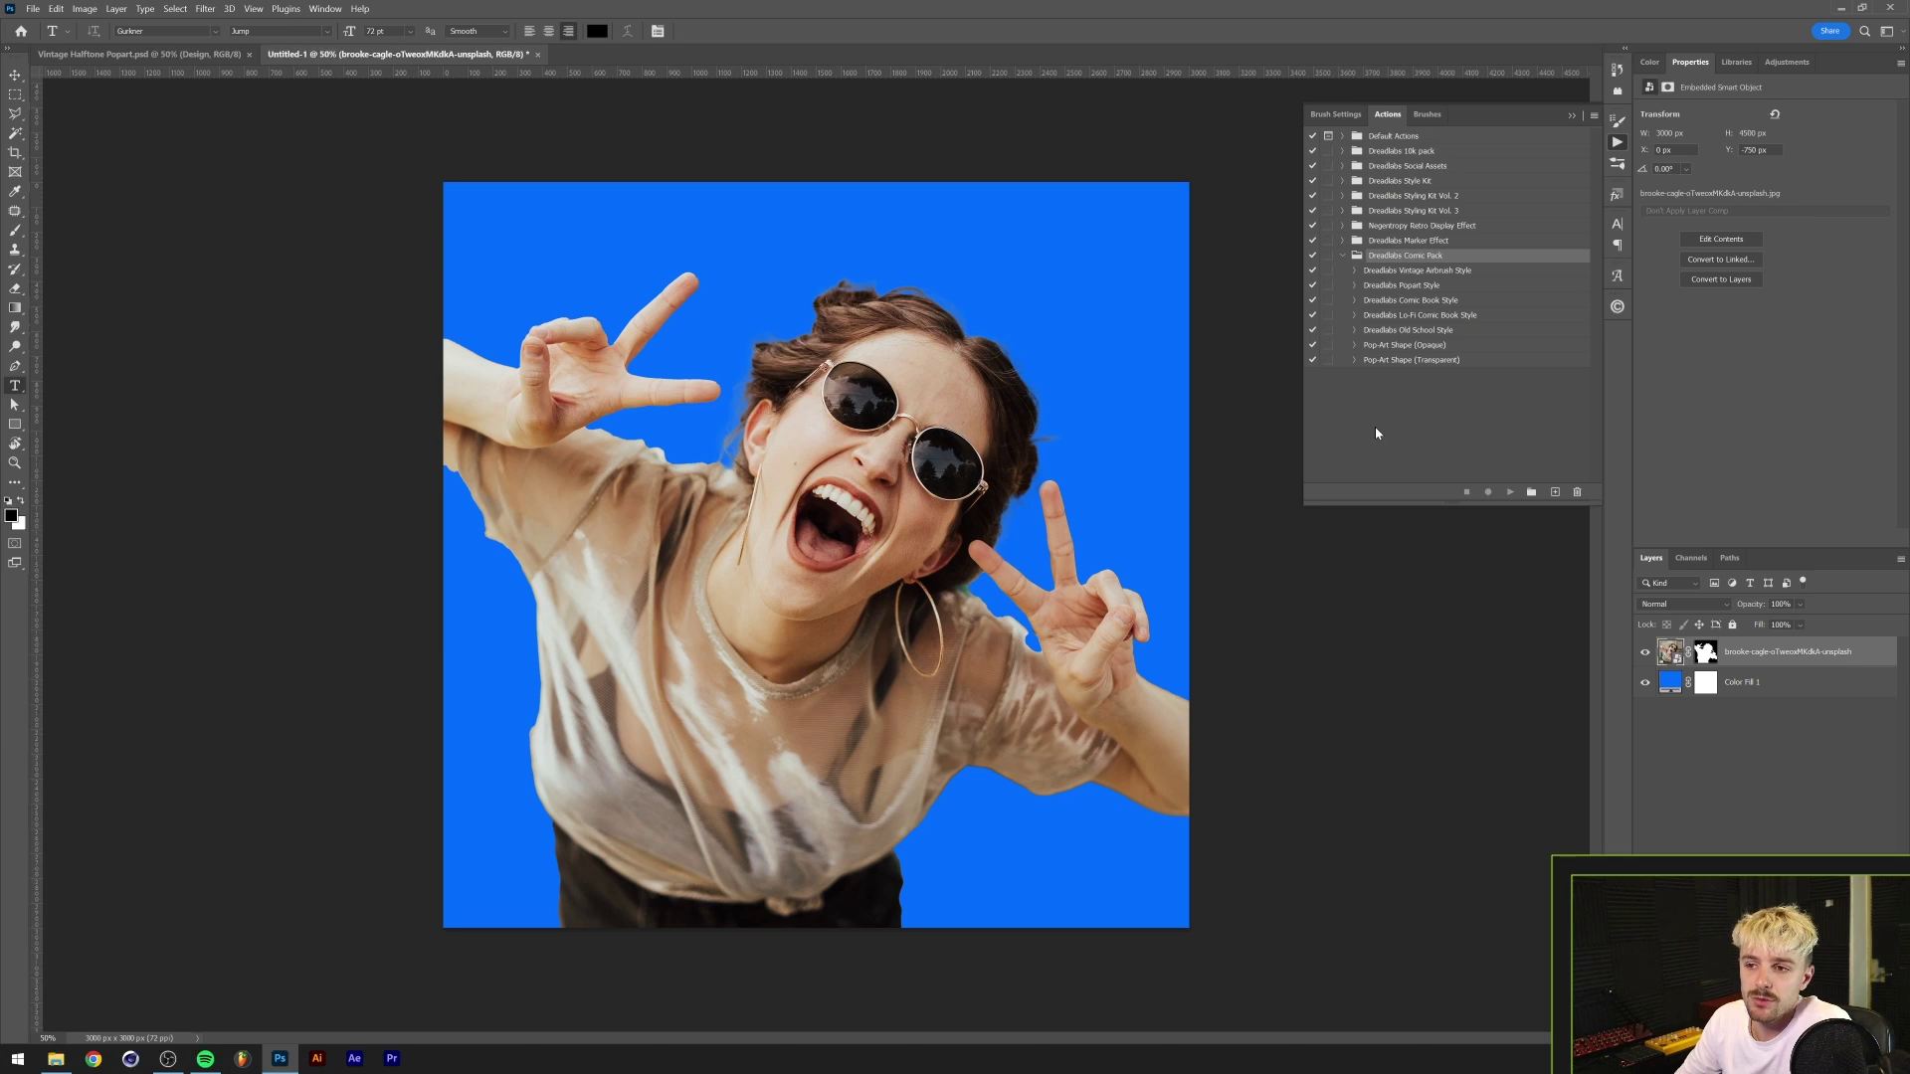
- Duplicate the masked photo layer into a new document named Test and delete the copy's layer mask
{"action": "right_click", "coordinate": [1787, 652]}
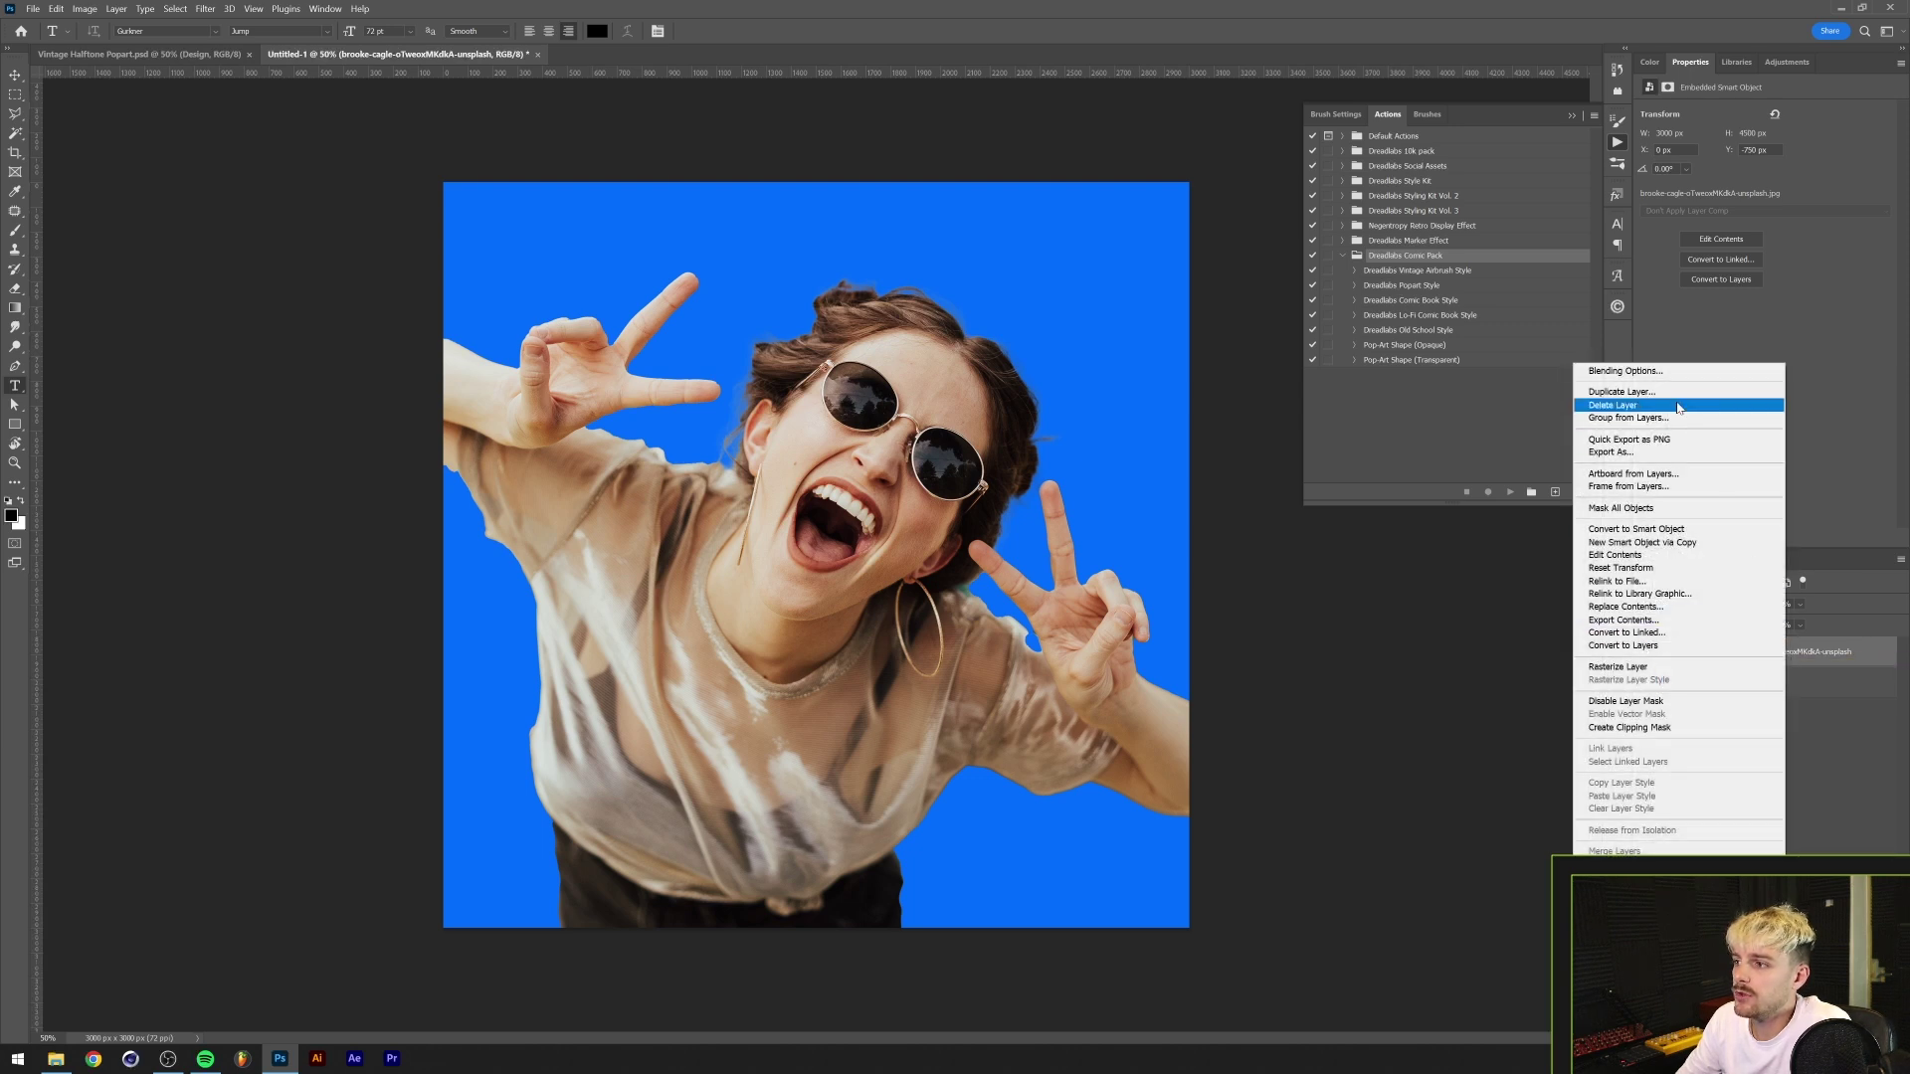
{"action": "left_click", "coordinate": [1677, 392]}
{"action": "left_click", "coordinate": [1001, 292]}
{"action": "left_click", "coordinate": [994, 334]}
{"action": "type", "text": "Test"}
{"action": "key", "text": "Return"}
{"action": "right_click", "coordinate": [1703, 653]}
{"action": "left_click", "coordinate": [1753, 676]}
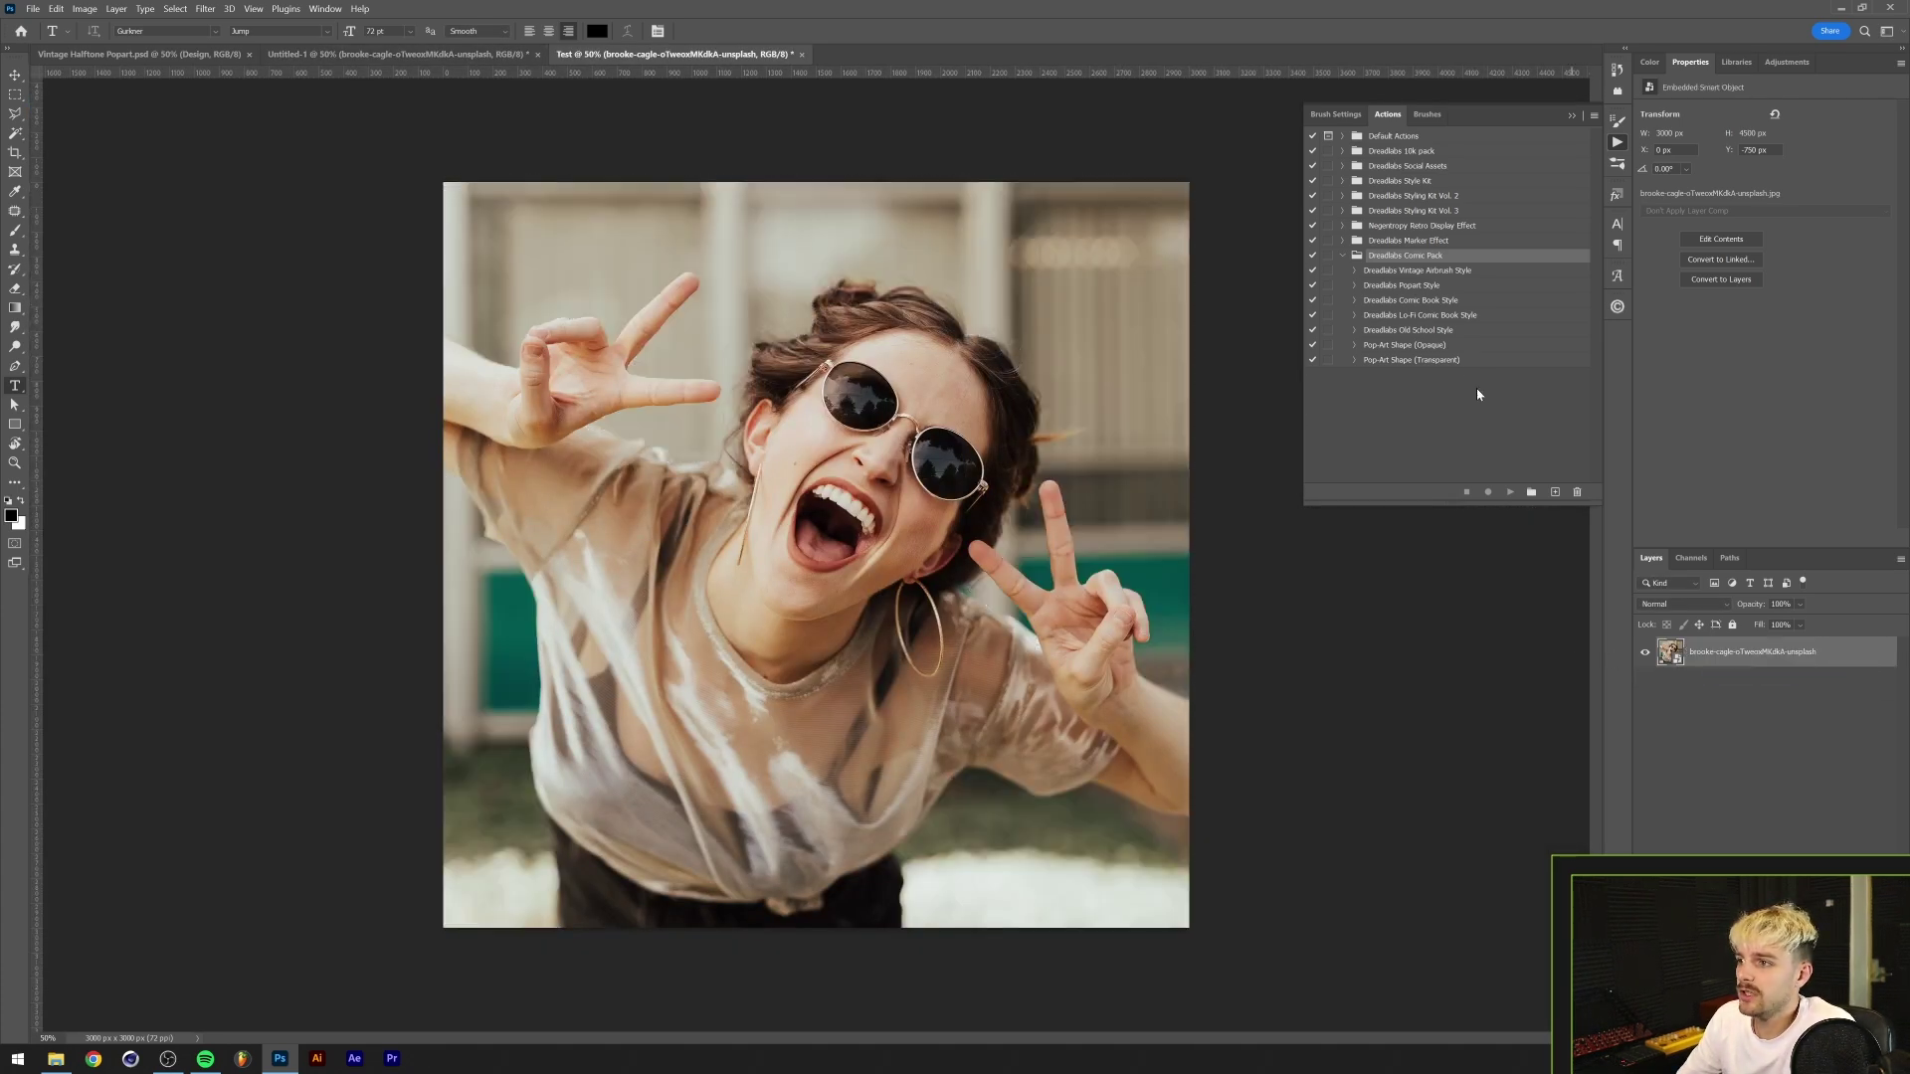
- Run the Dreadlabs Vintage Airbrush Style action on the photo in the Test document and inspect the face up close
{"action": "left_click", "coordinate": [1435, 275]}
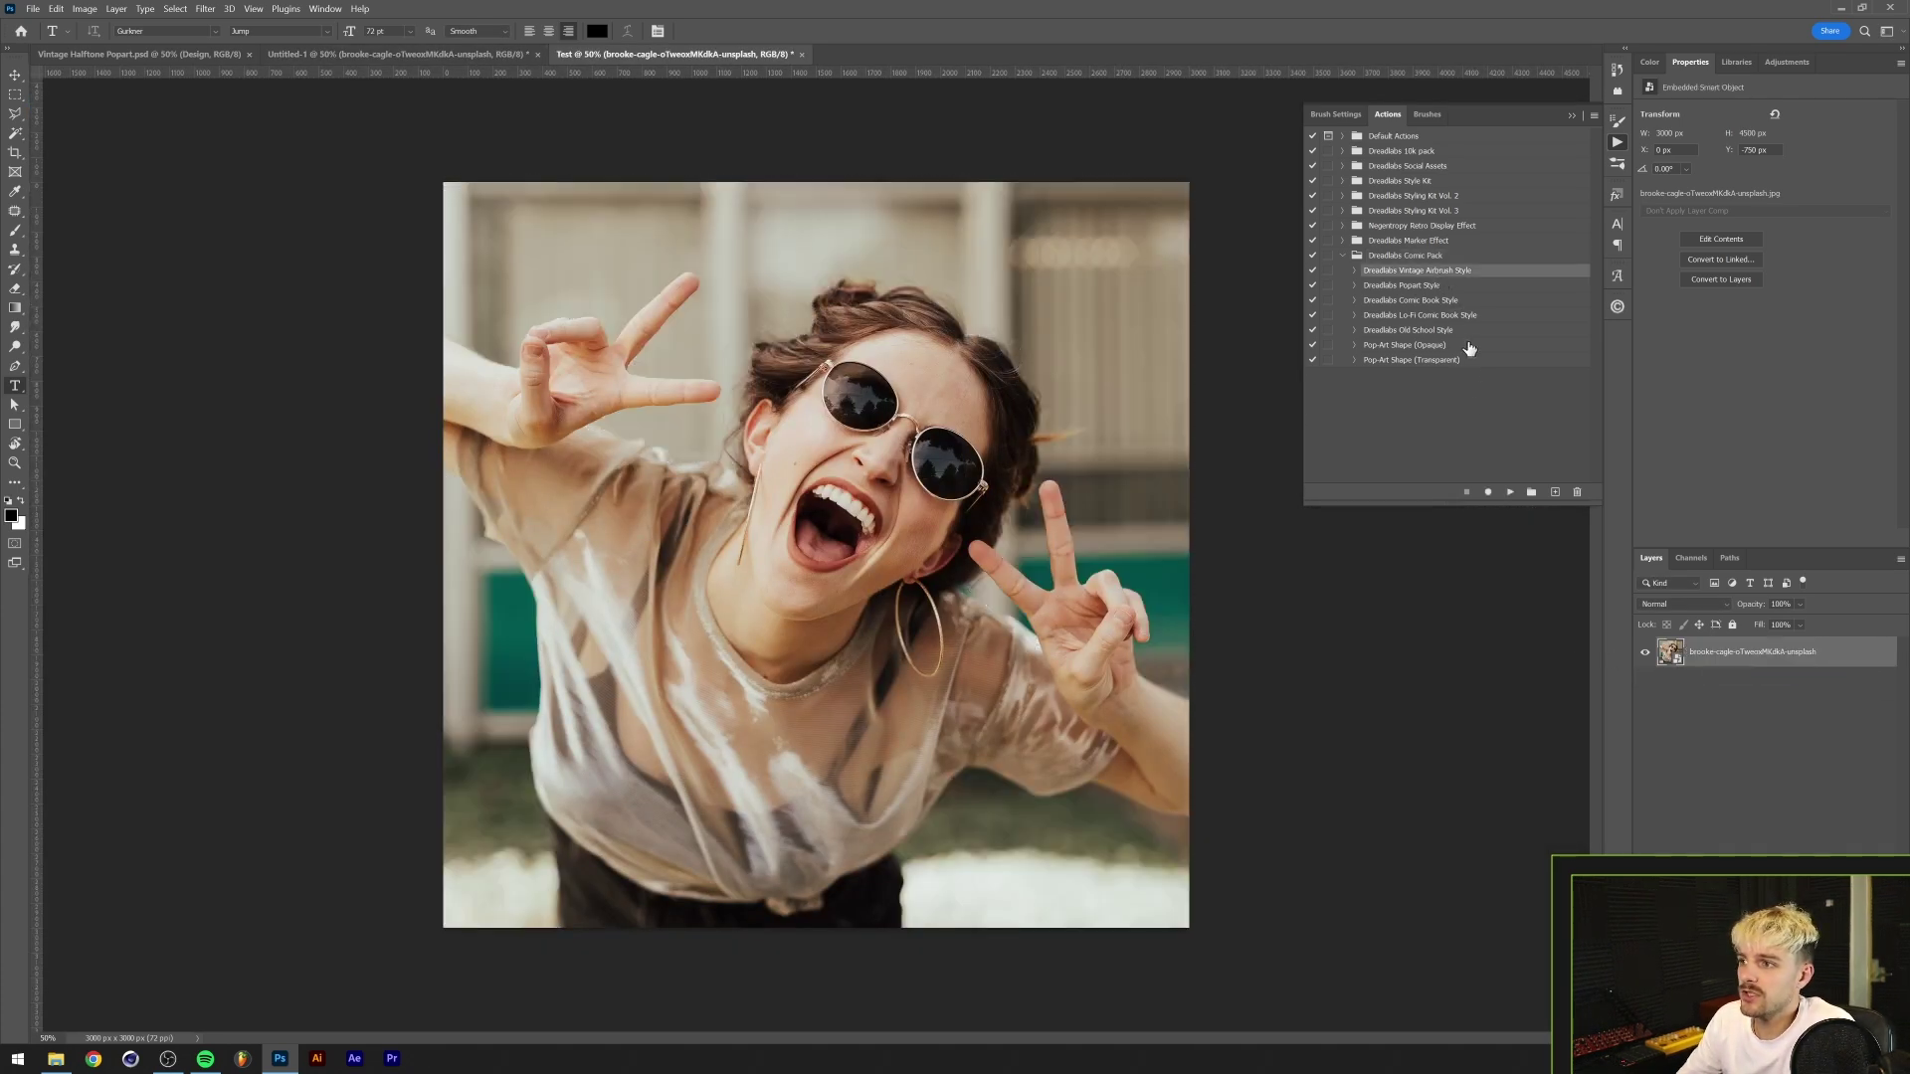
{"action": "left_click", "coordinate": [1510, 492]}
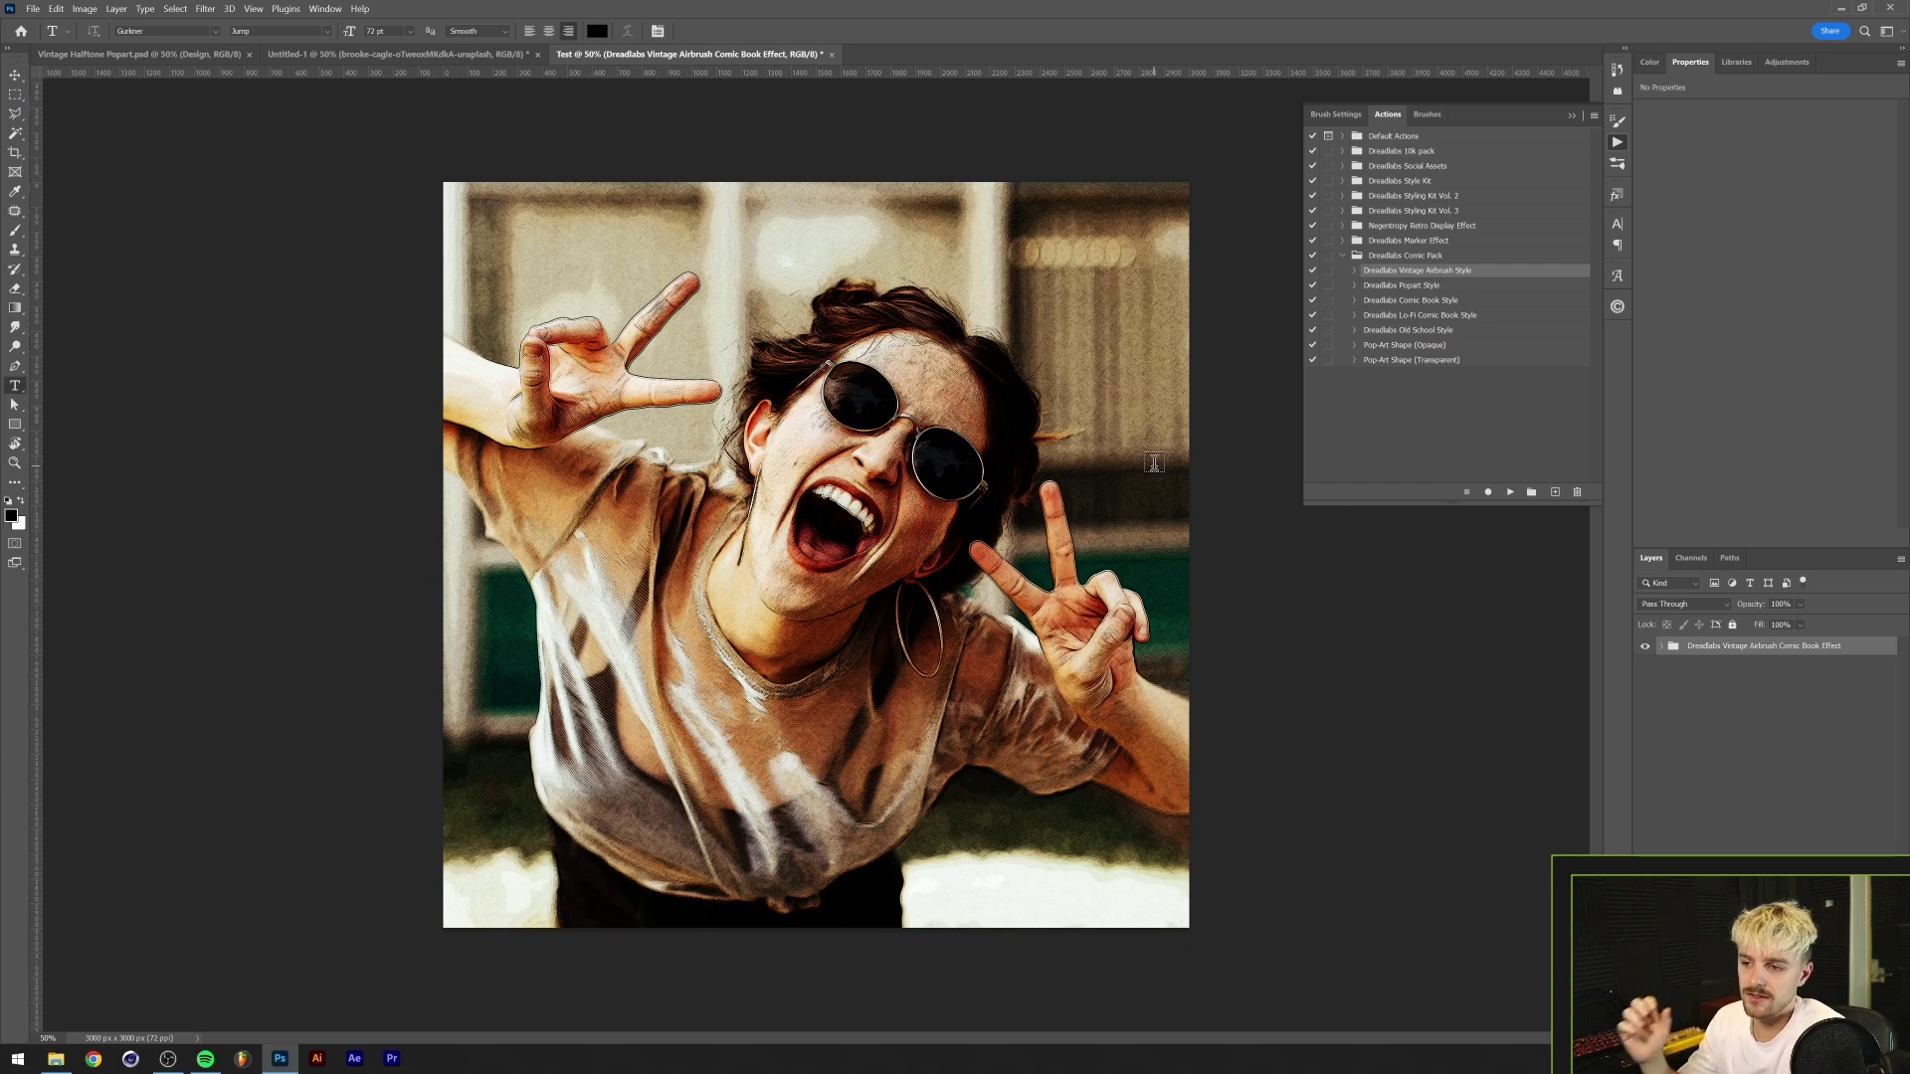
{"action": "scroll", "coordinate": [693, 463], "scroll_direction": "up", "scroll_amount": 10}
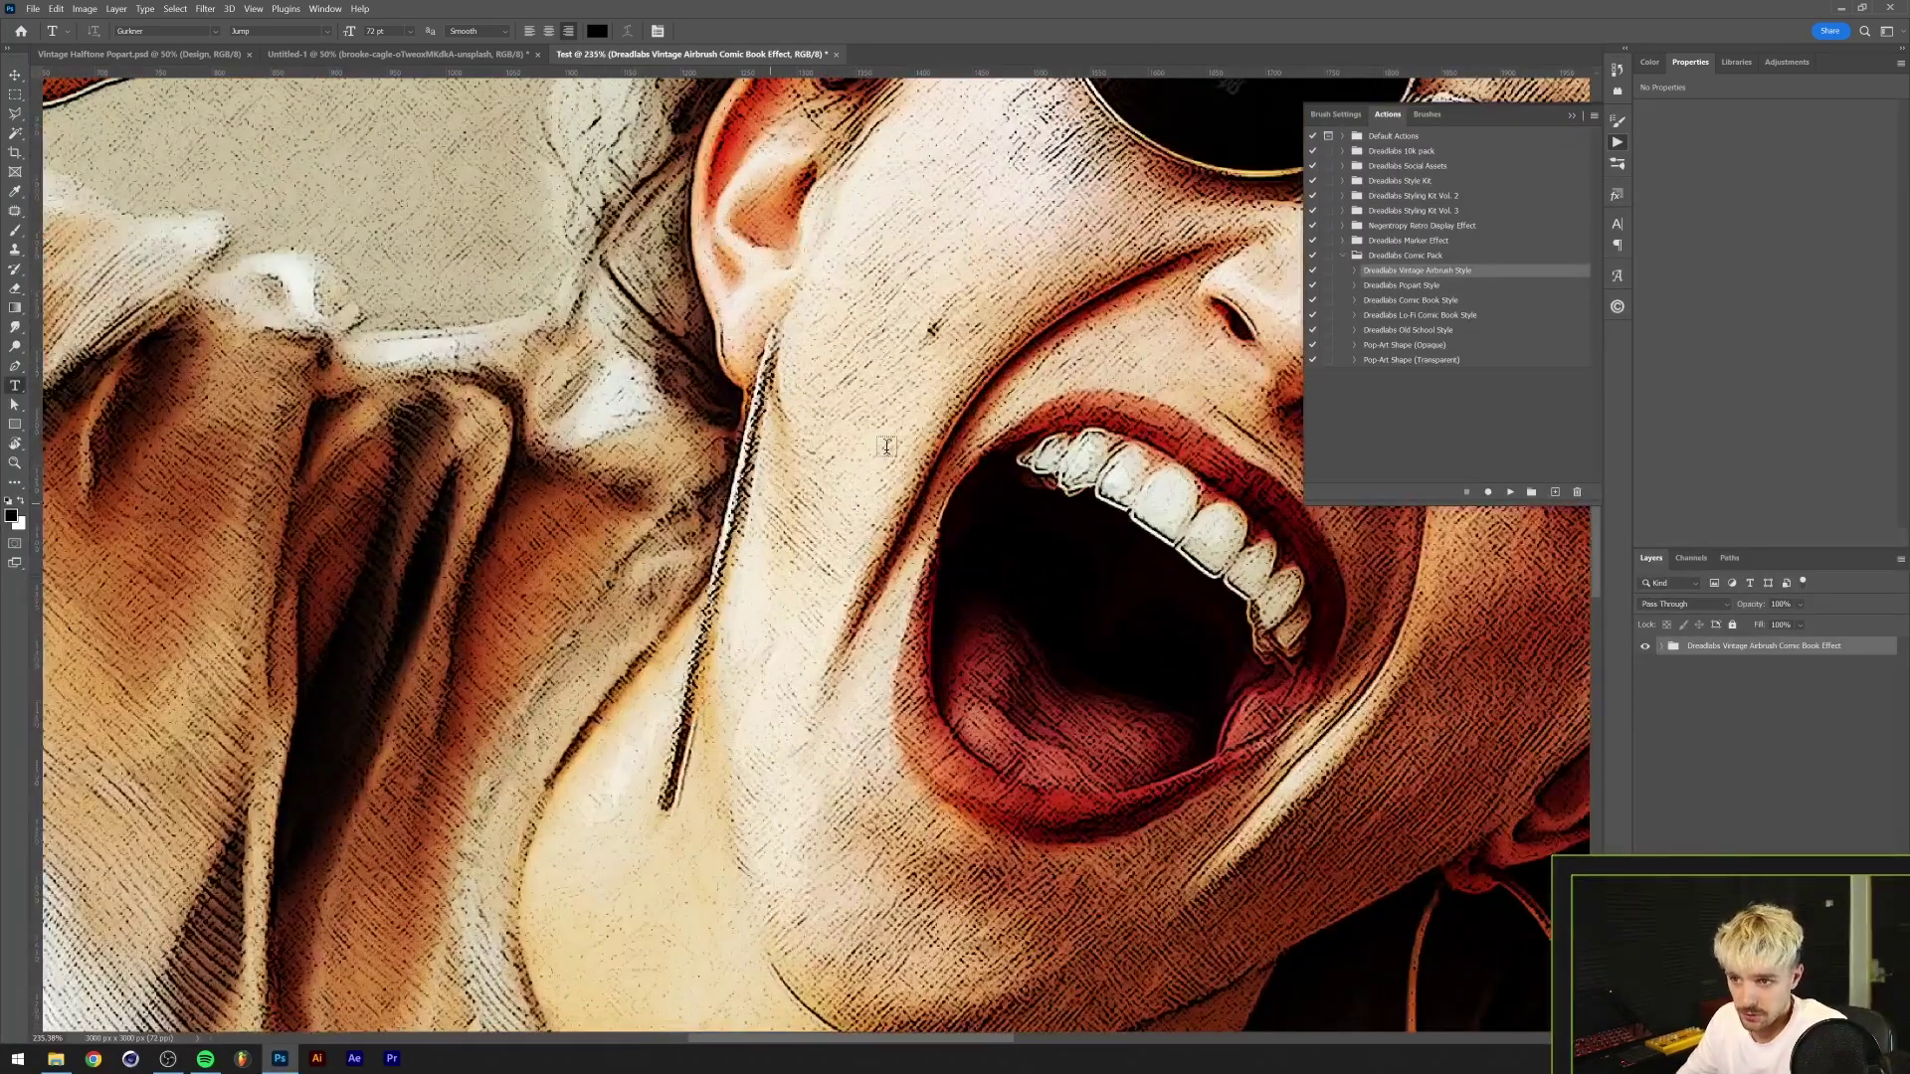
- Run the Dreadlabs Comic Book Style action on the photo in the Test document and review the action's recorded steps
{"action": "scroll", "coordinate": [867, 439], "scroll_direction": "up", "scroll_amount": 4}
{"action": "scroll", "coordinate": [867, 439], "scroll_direction": "down", "scroll_amount": 10}
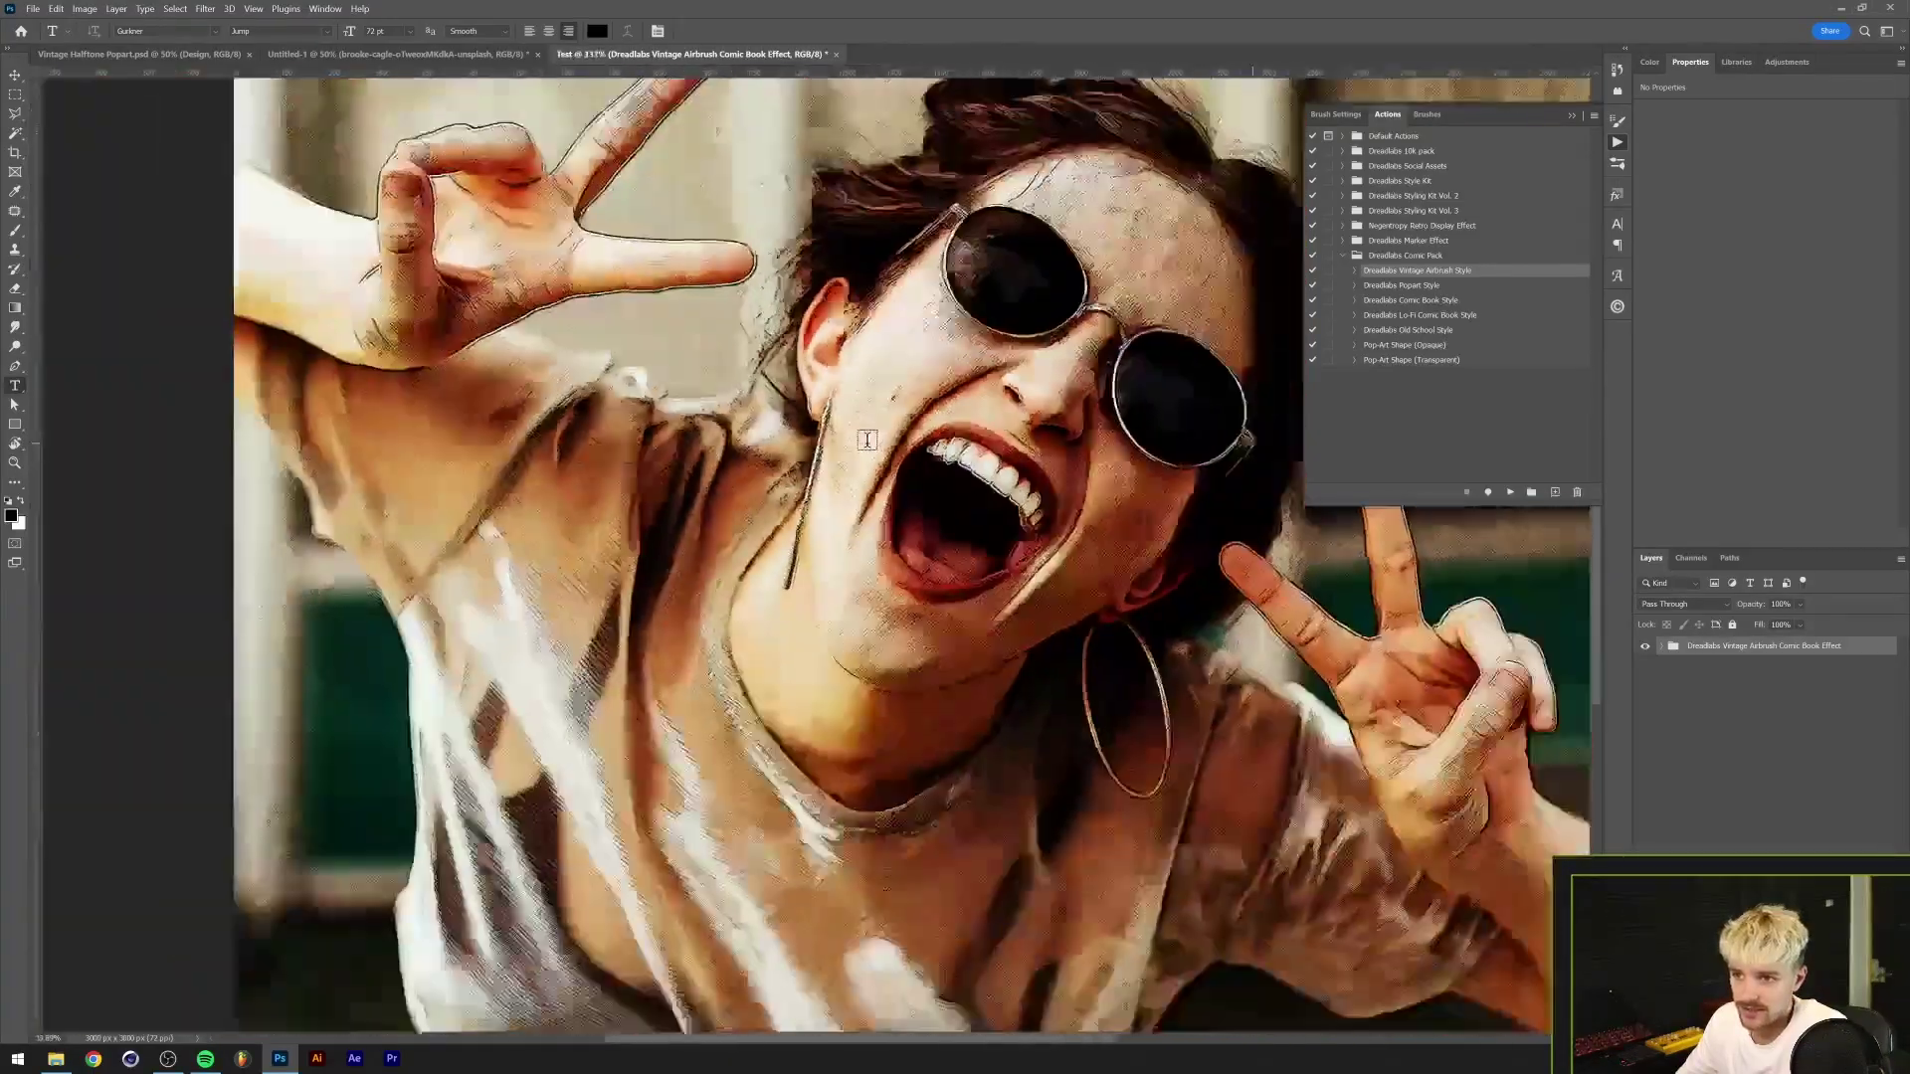
{"action": "scroll", "coordinate": [699, 606], "scroll_direction": "down", "scroll_amount": 1}
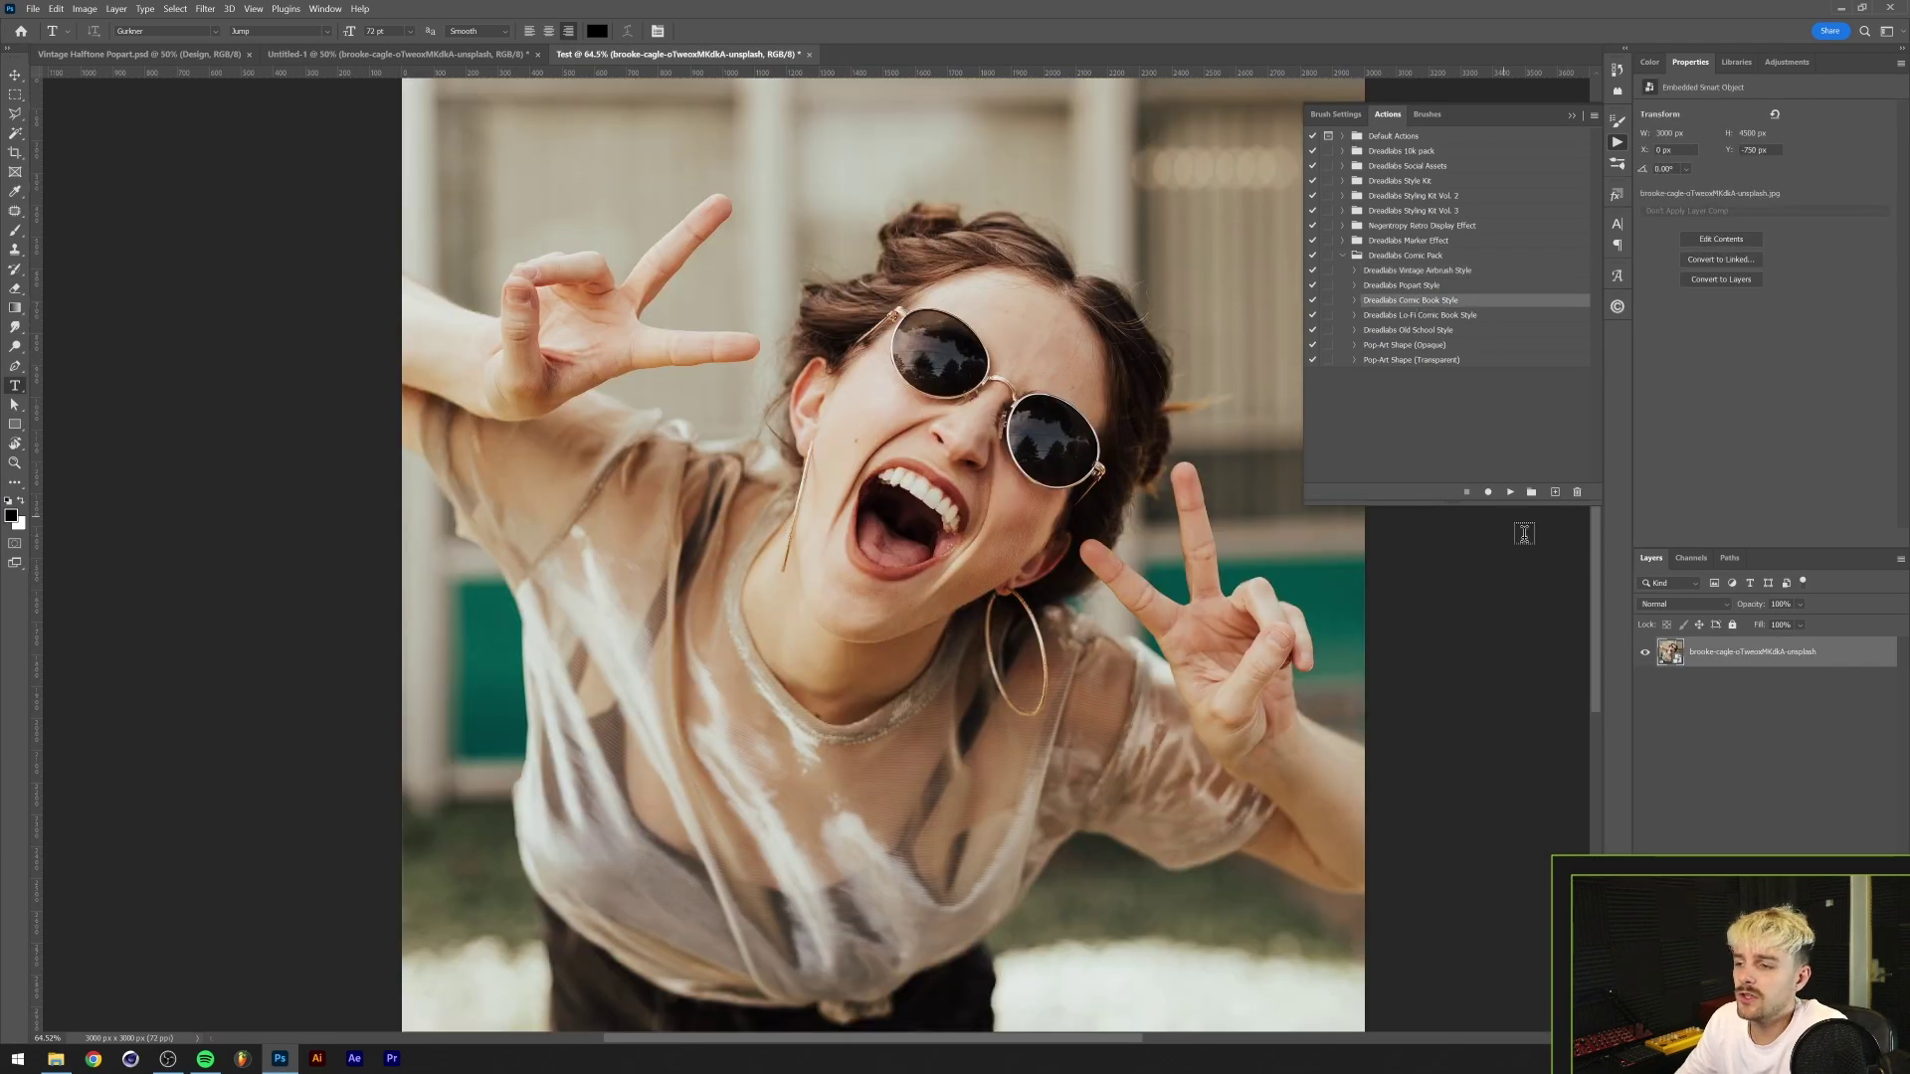
{"action": "left_click", "coordinate": [1510, 491]}
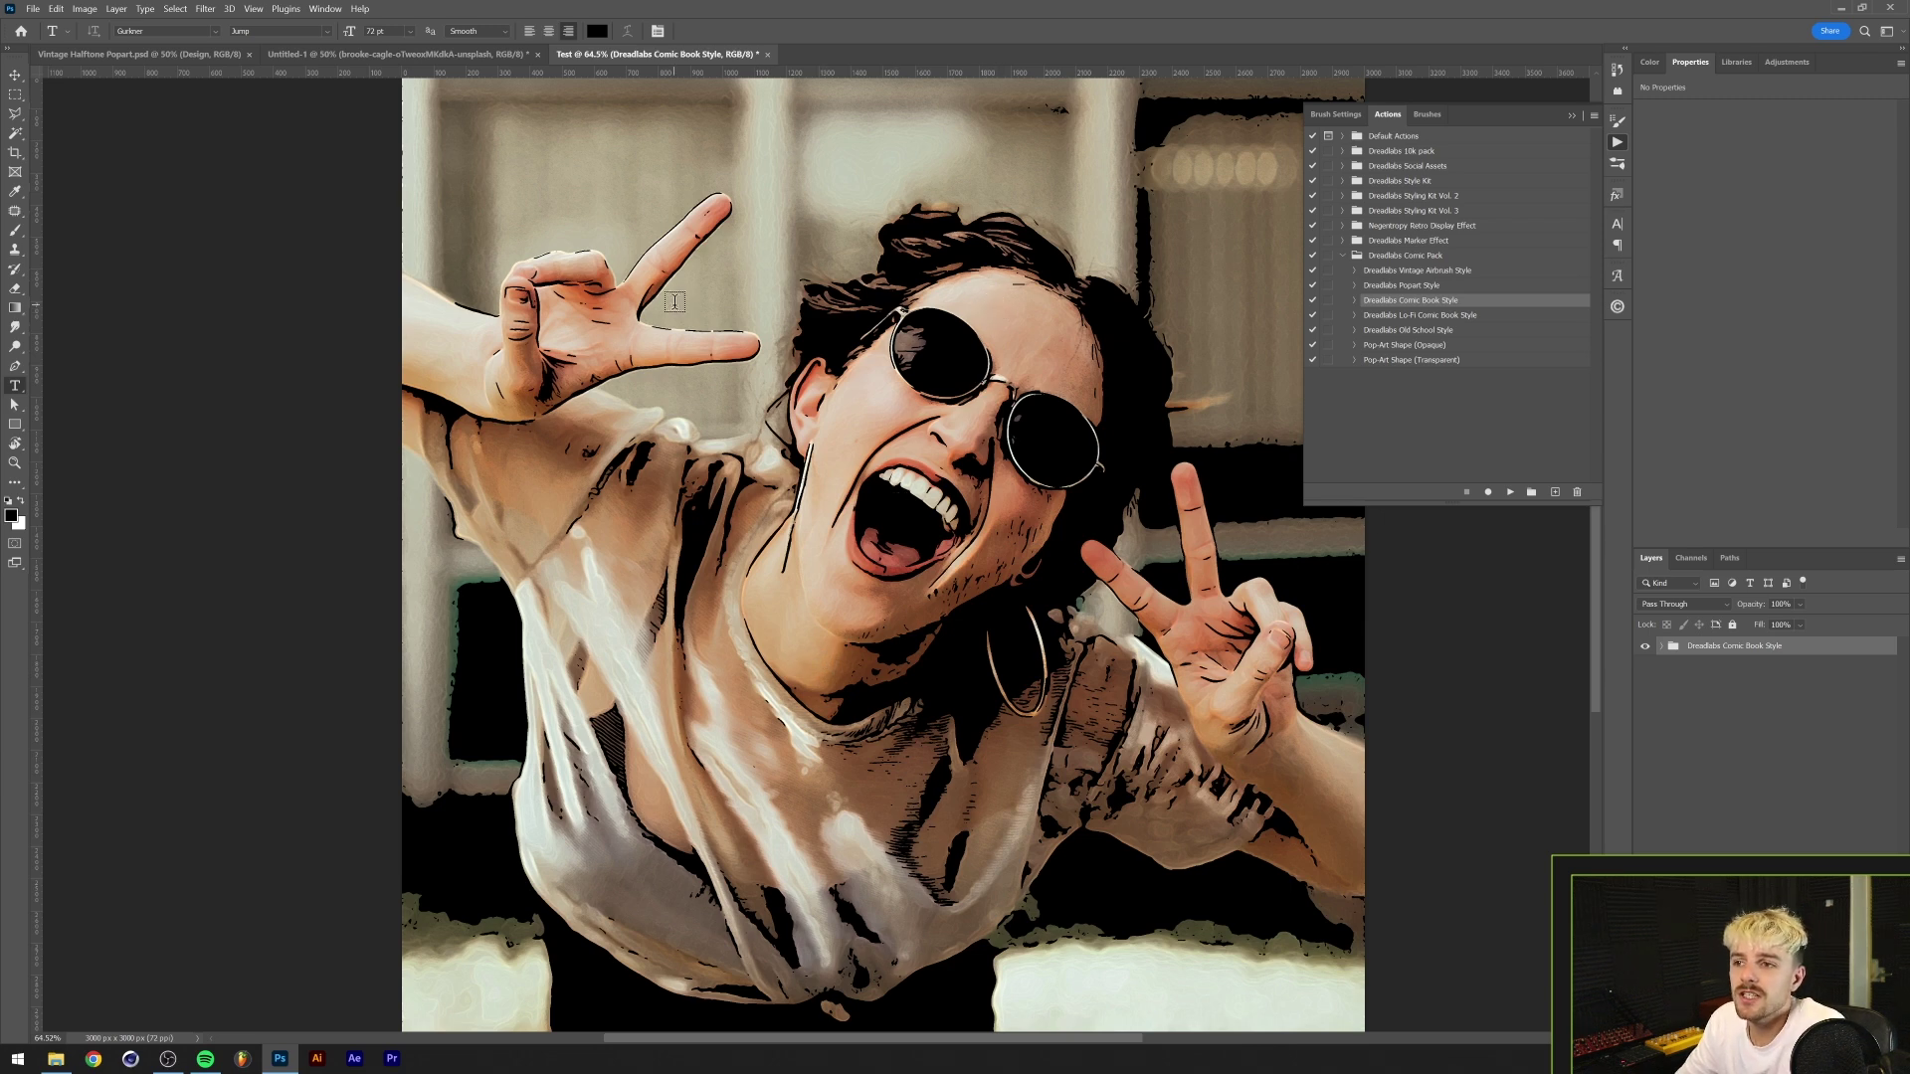
{"action": "left_click", "coordinate": [1355, 301]}
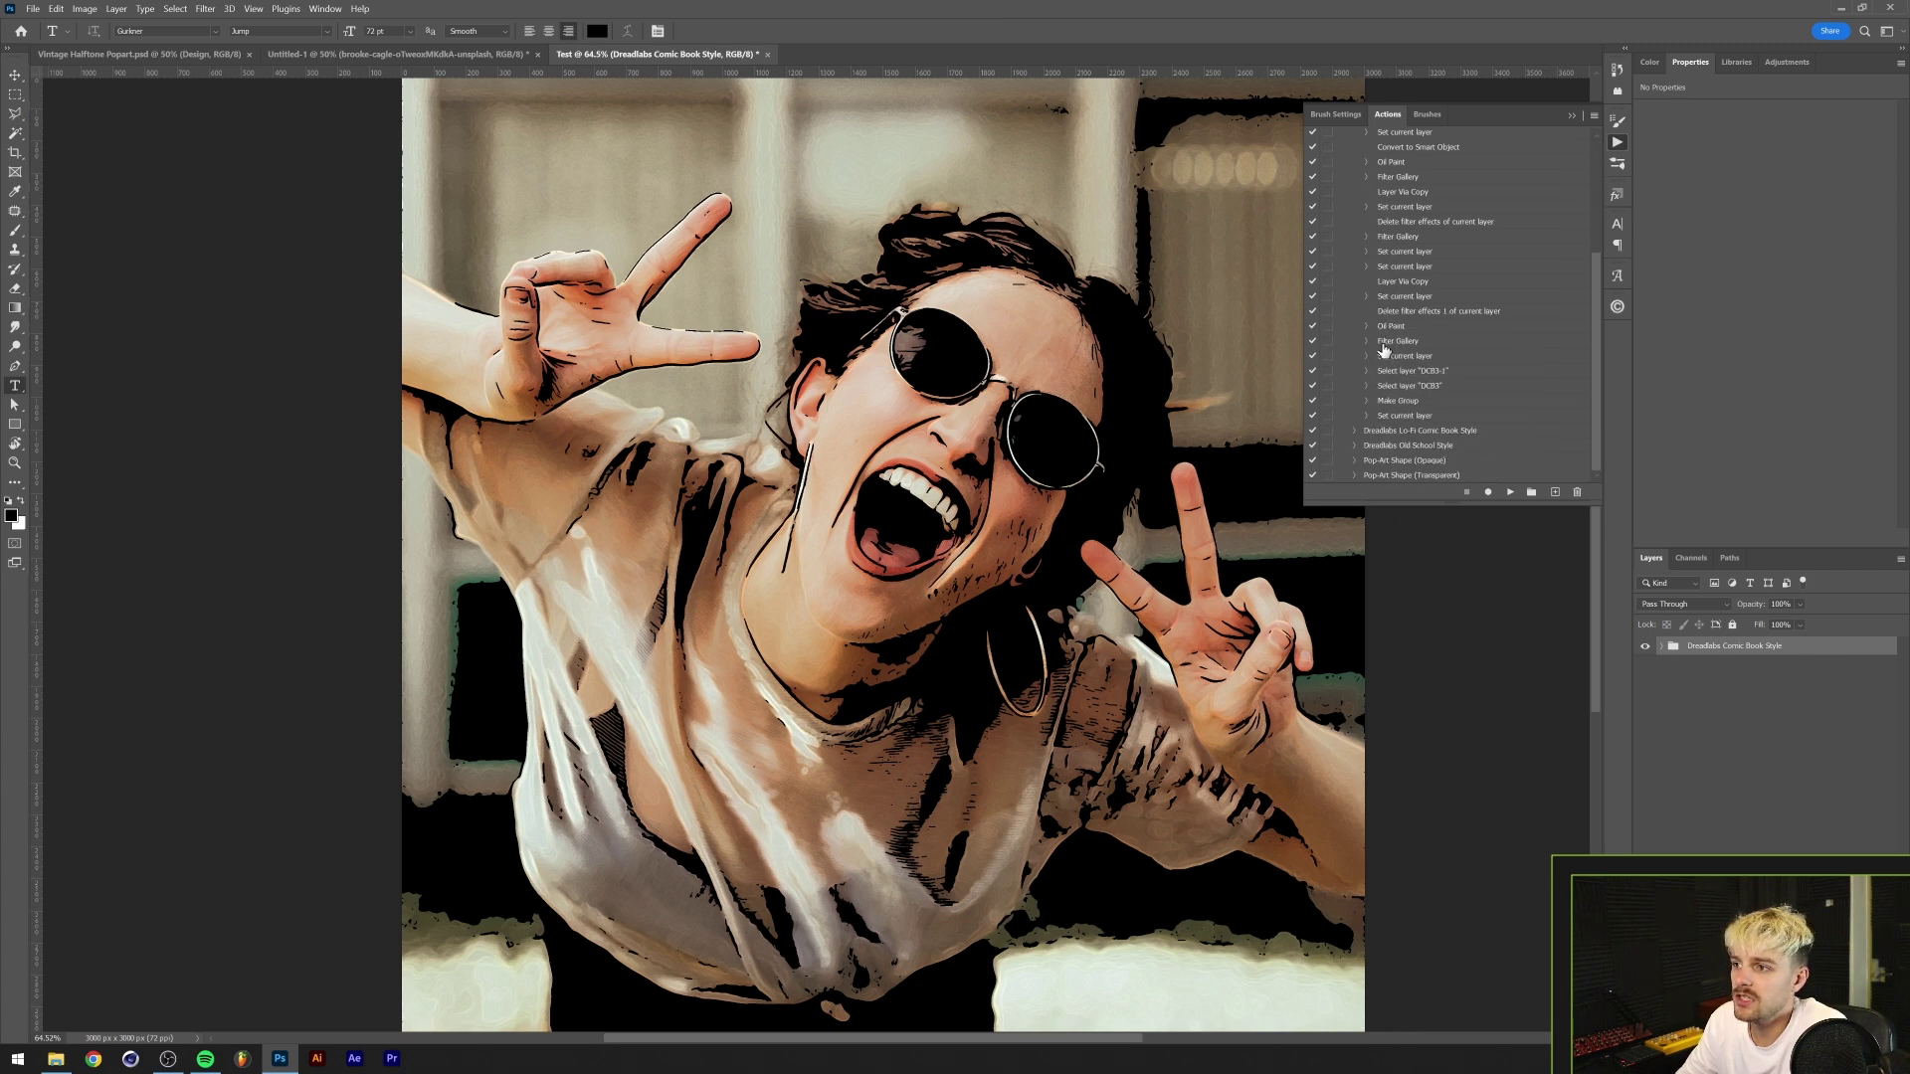
{"action": "scroll", "coordinate": [1422, 275], "scroll_direction": "up", "scroll_amount": 1}
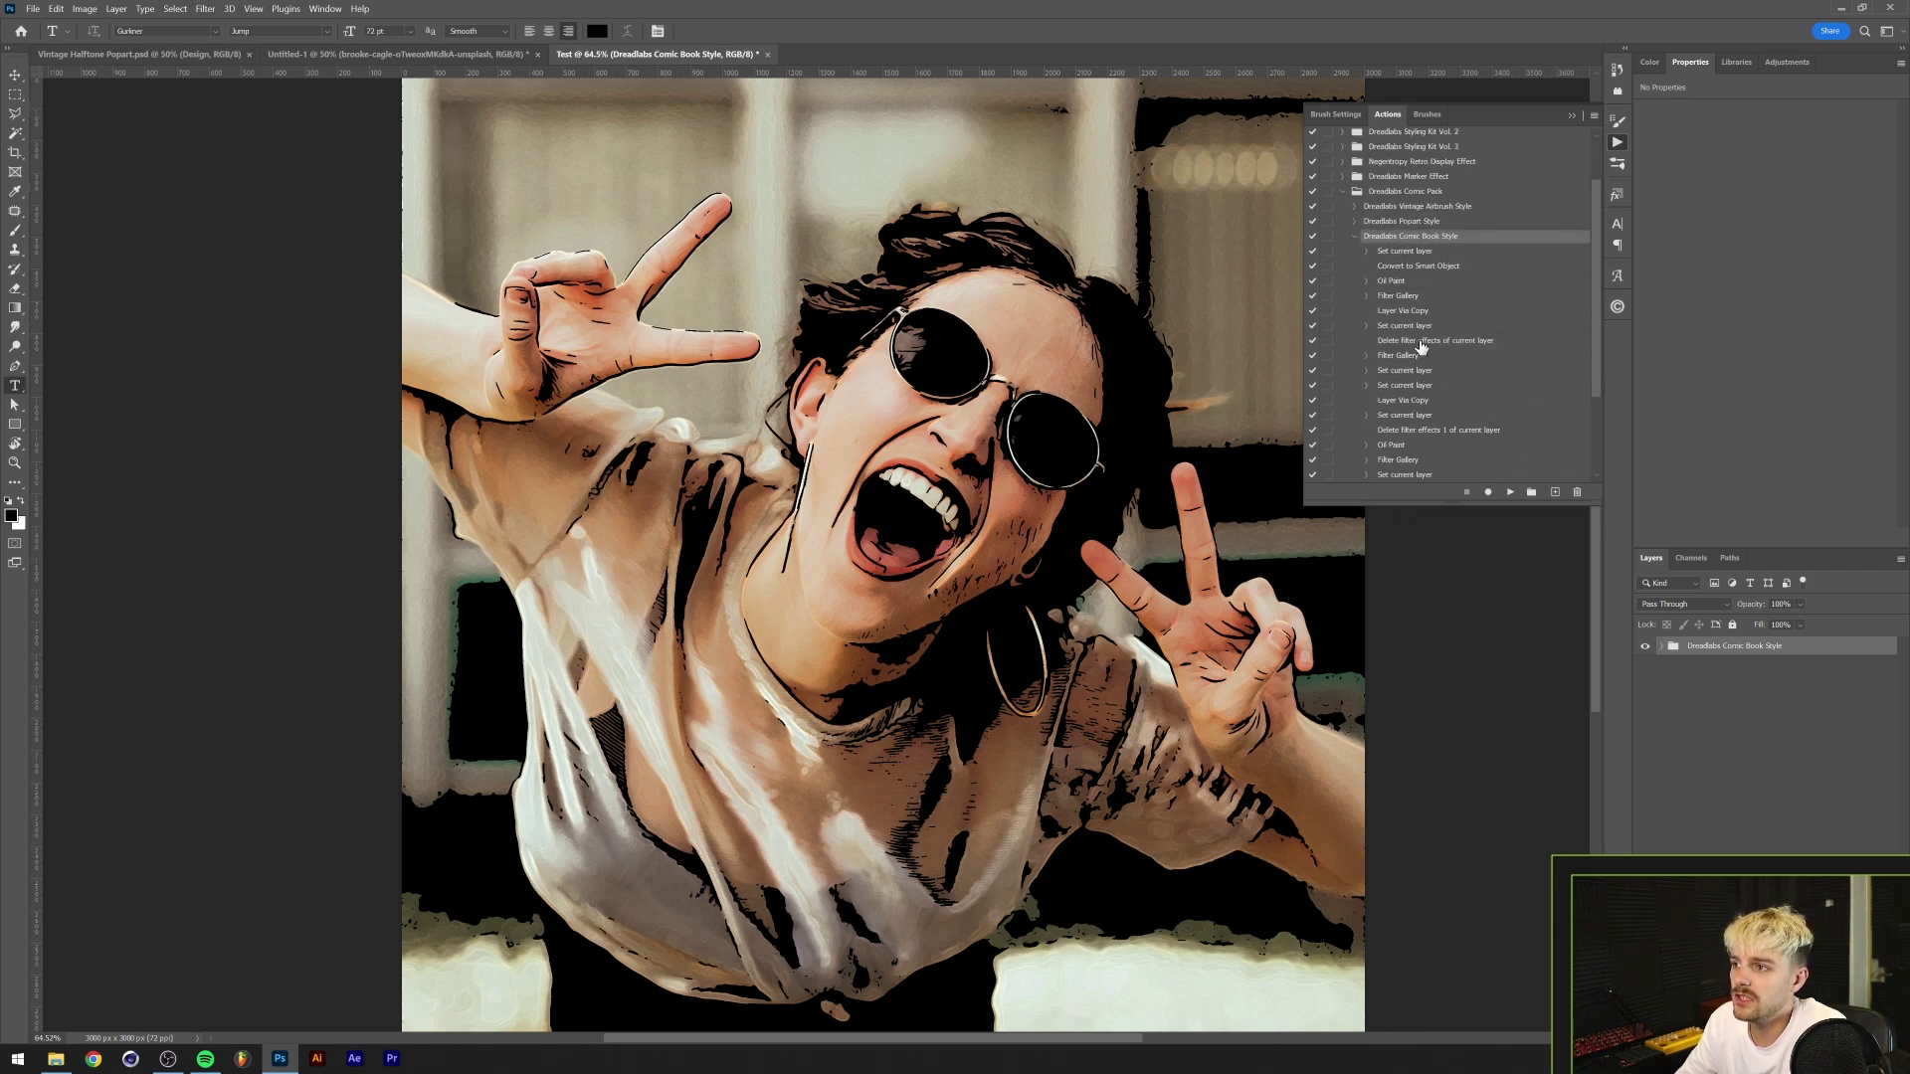
{"action": "left_click", "coordinate": [1355, 236]}
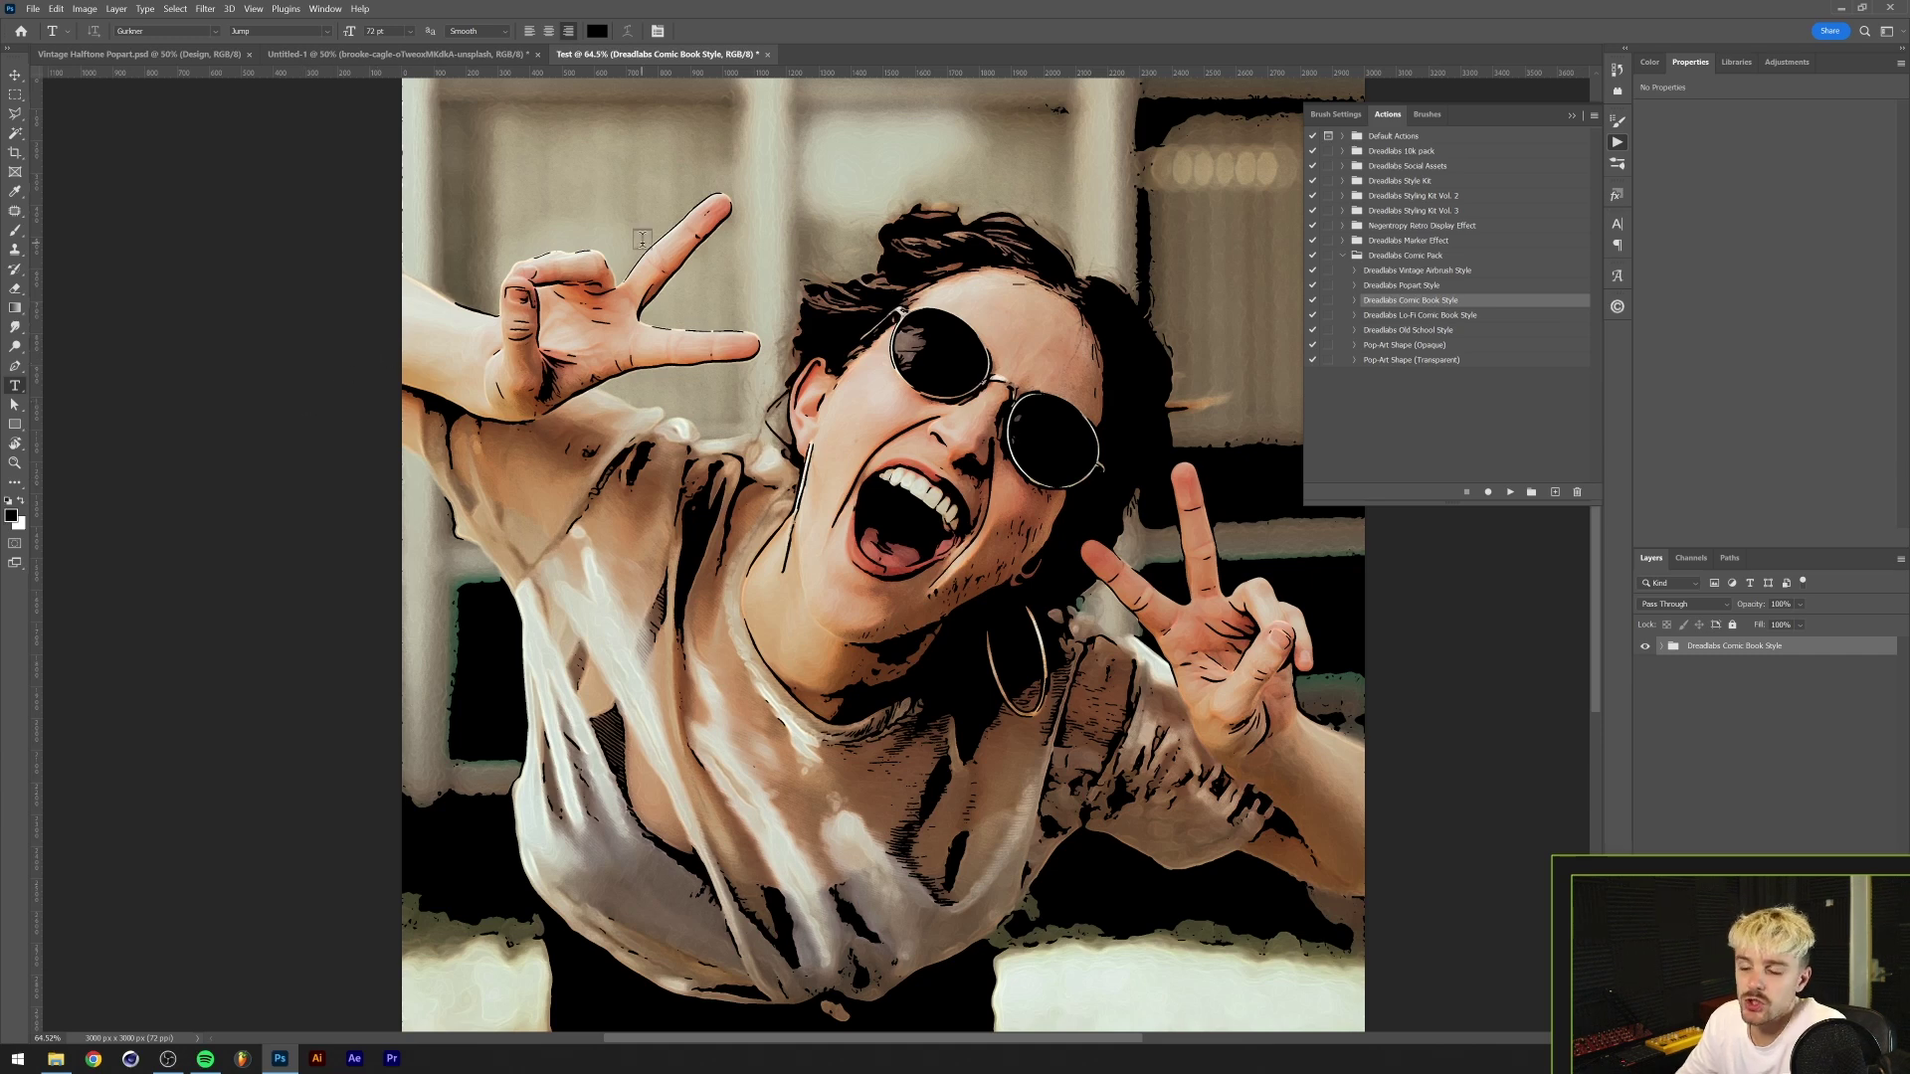
- Expand the Dreadlabs Popart Style action's recorded steps and close the Test document without saving
{"action": "left_click", "coordinate": [1354, 287]}
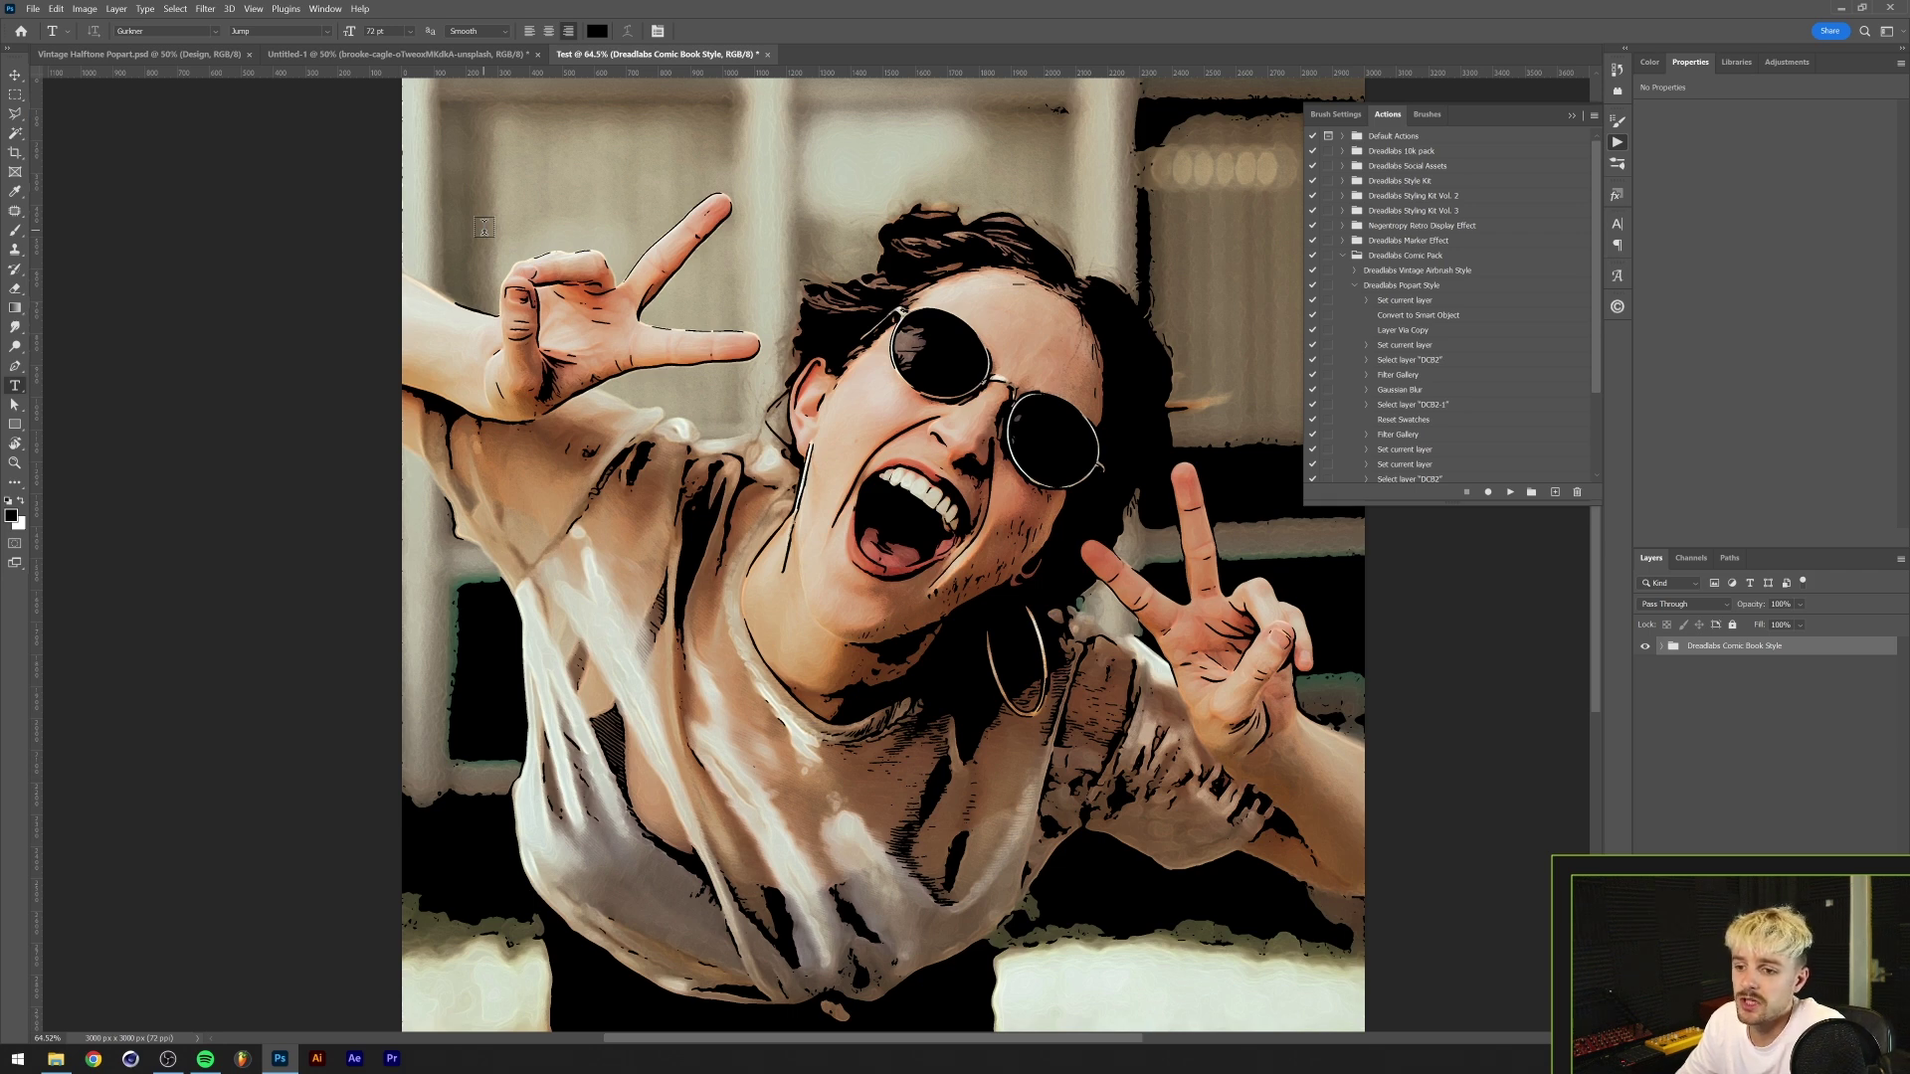
{"action": "left_click", "coordinate": [767, 56]}
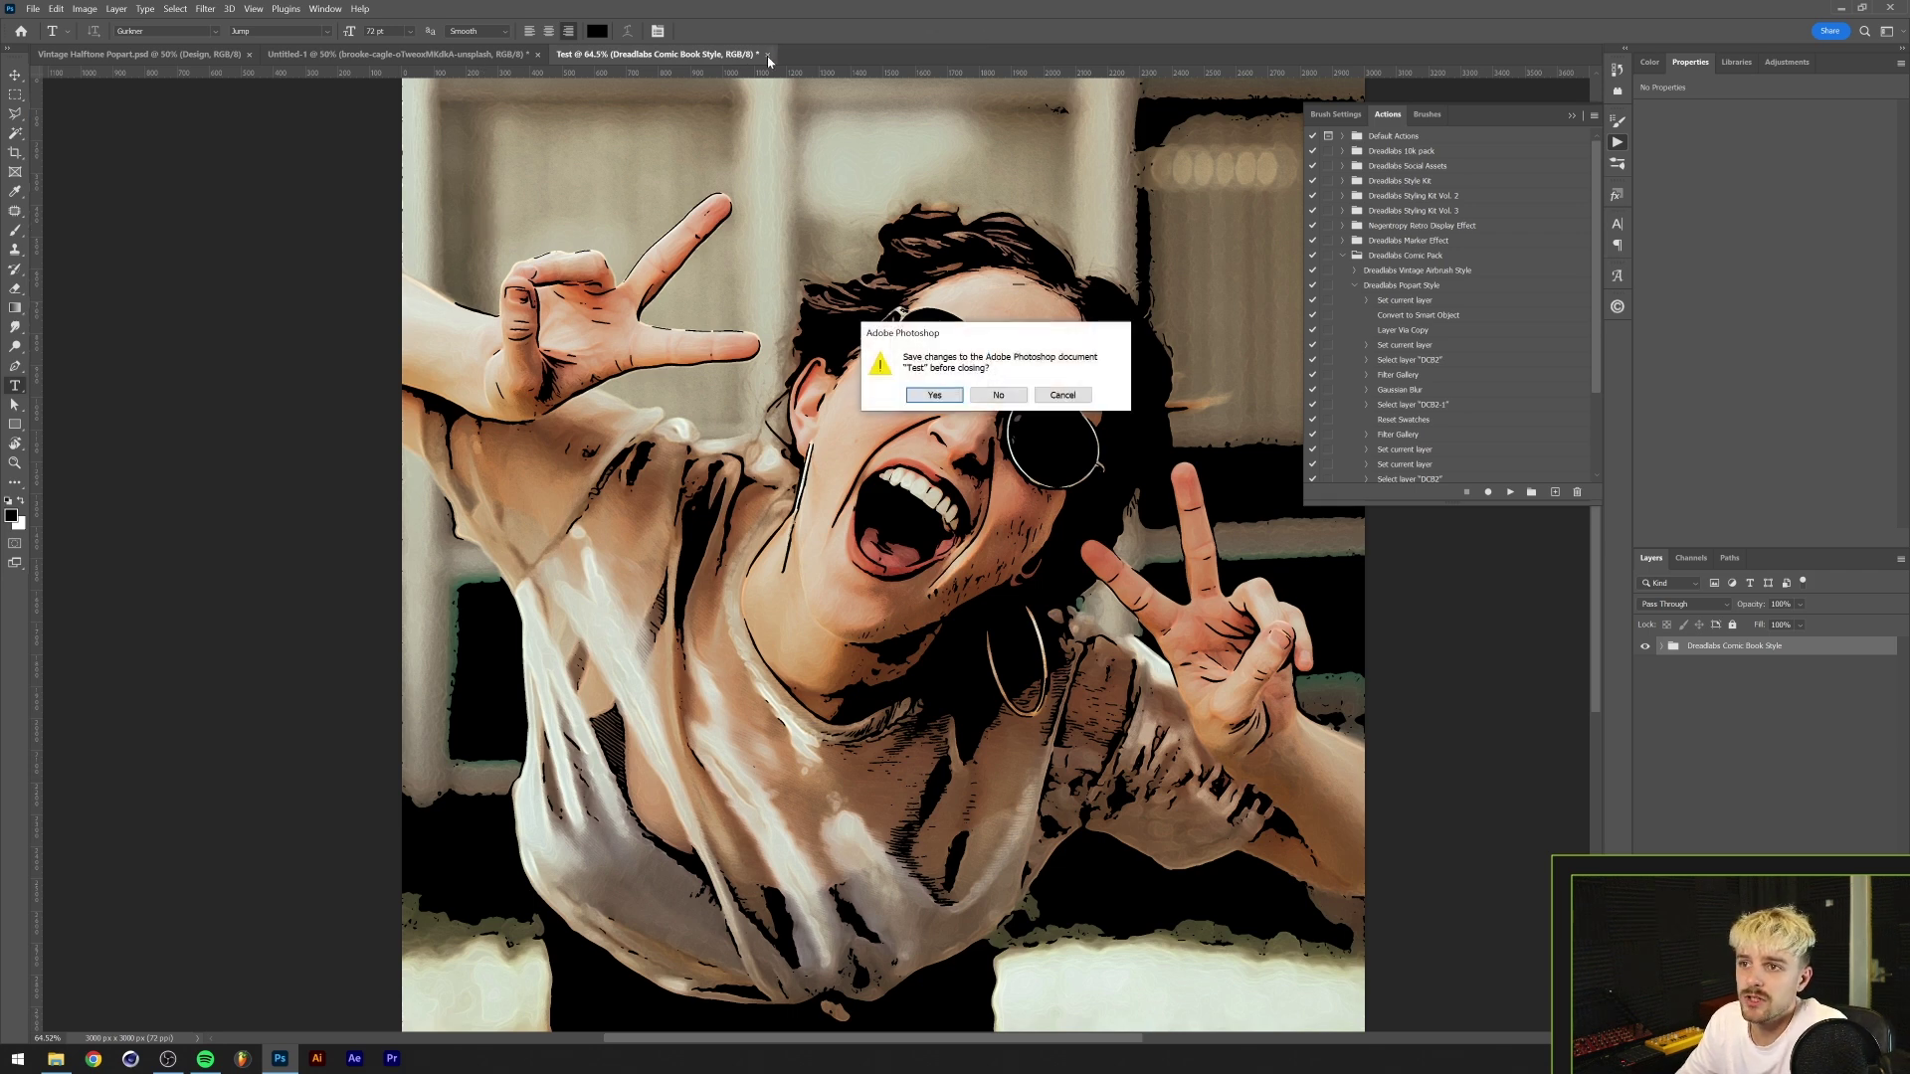
{"action": "left_click", "coordinate": [1000, 395]}
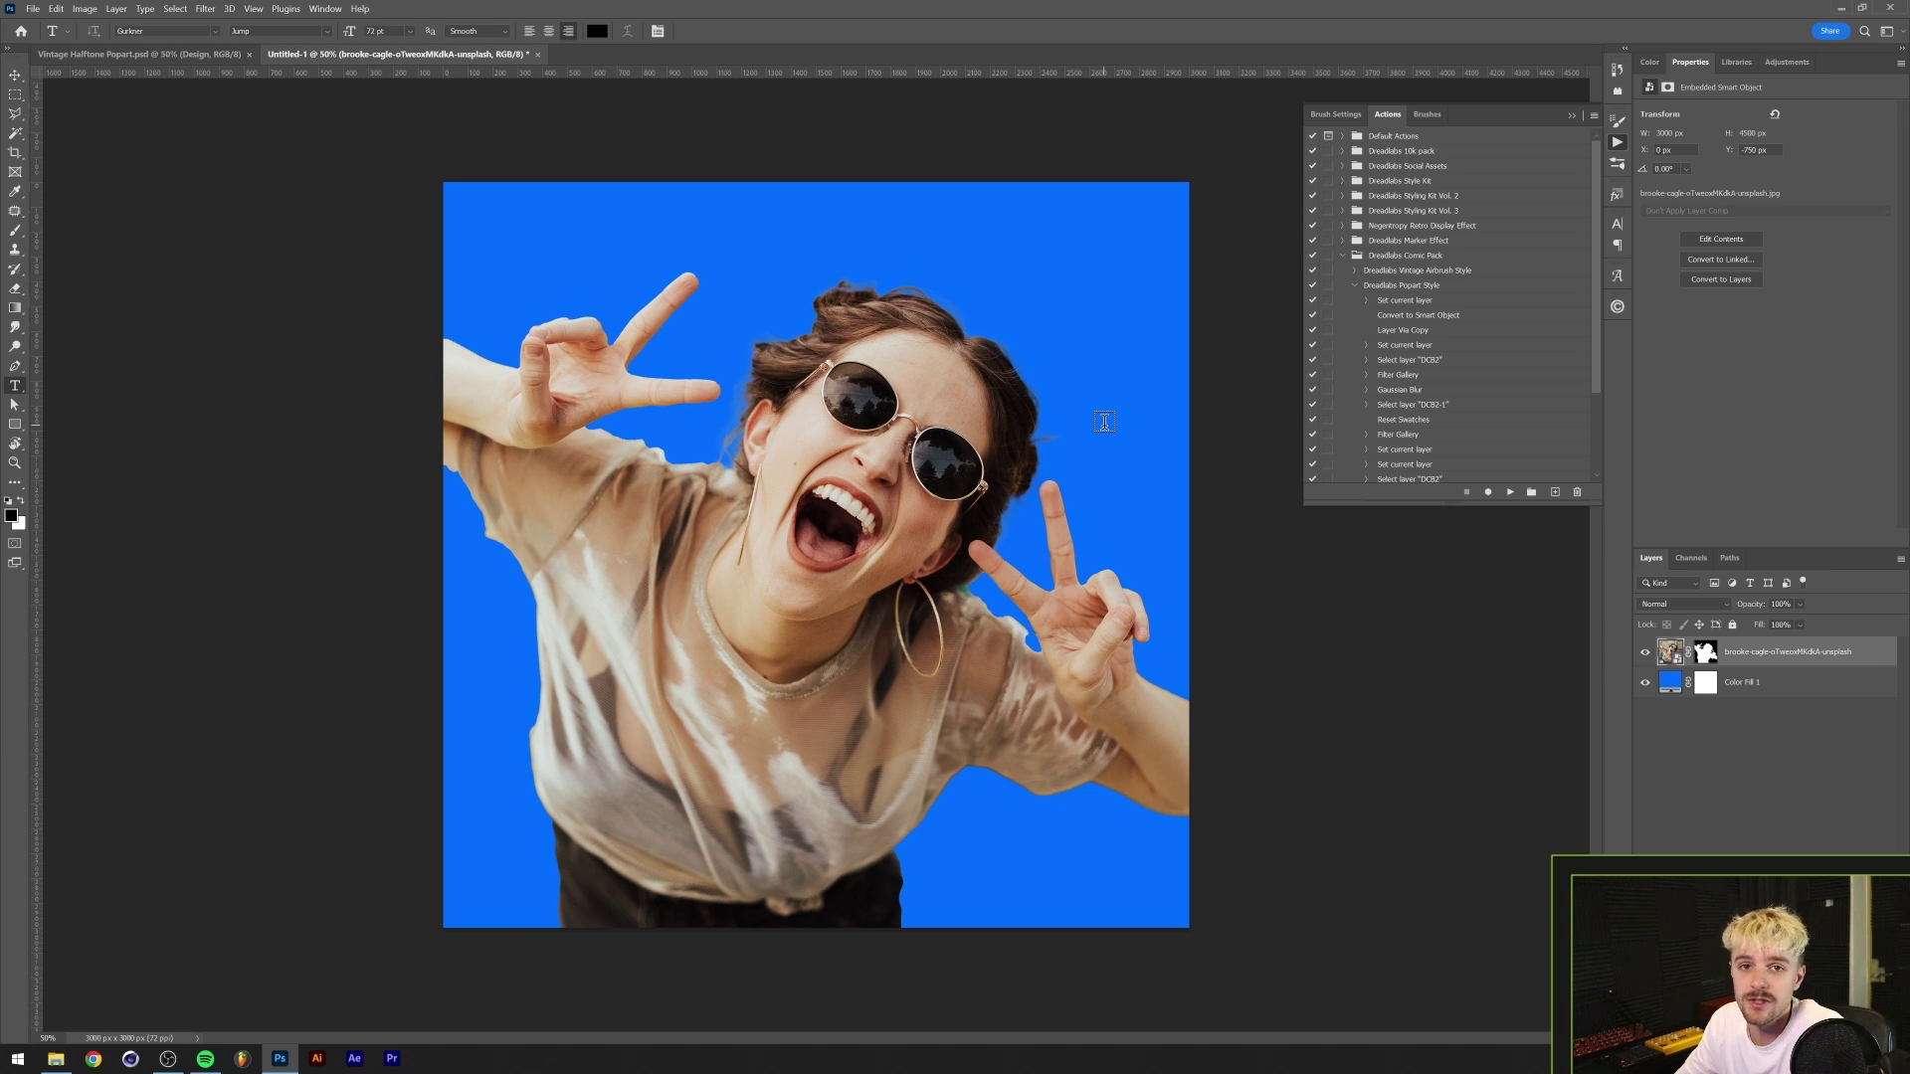
- Run the Dreadlabs Popart Style action on the masked cut-out photo layer and switch to the Move tool
{"action": "left_click", "coordinate": [1353, 285]}
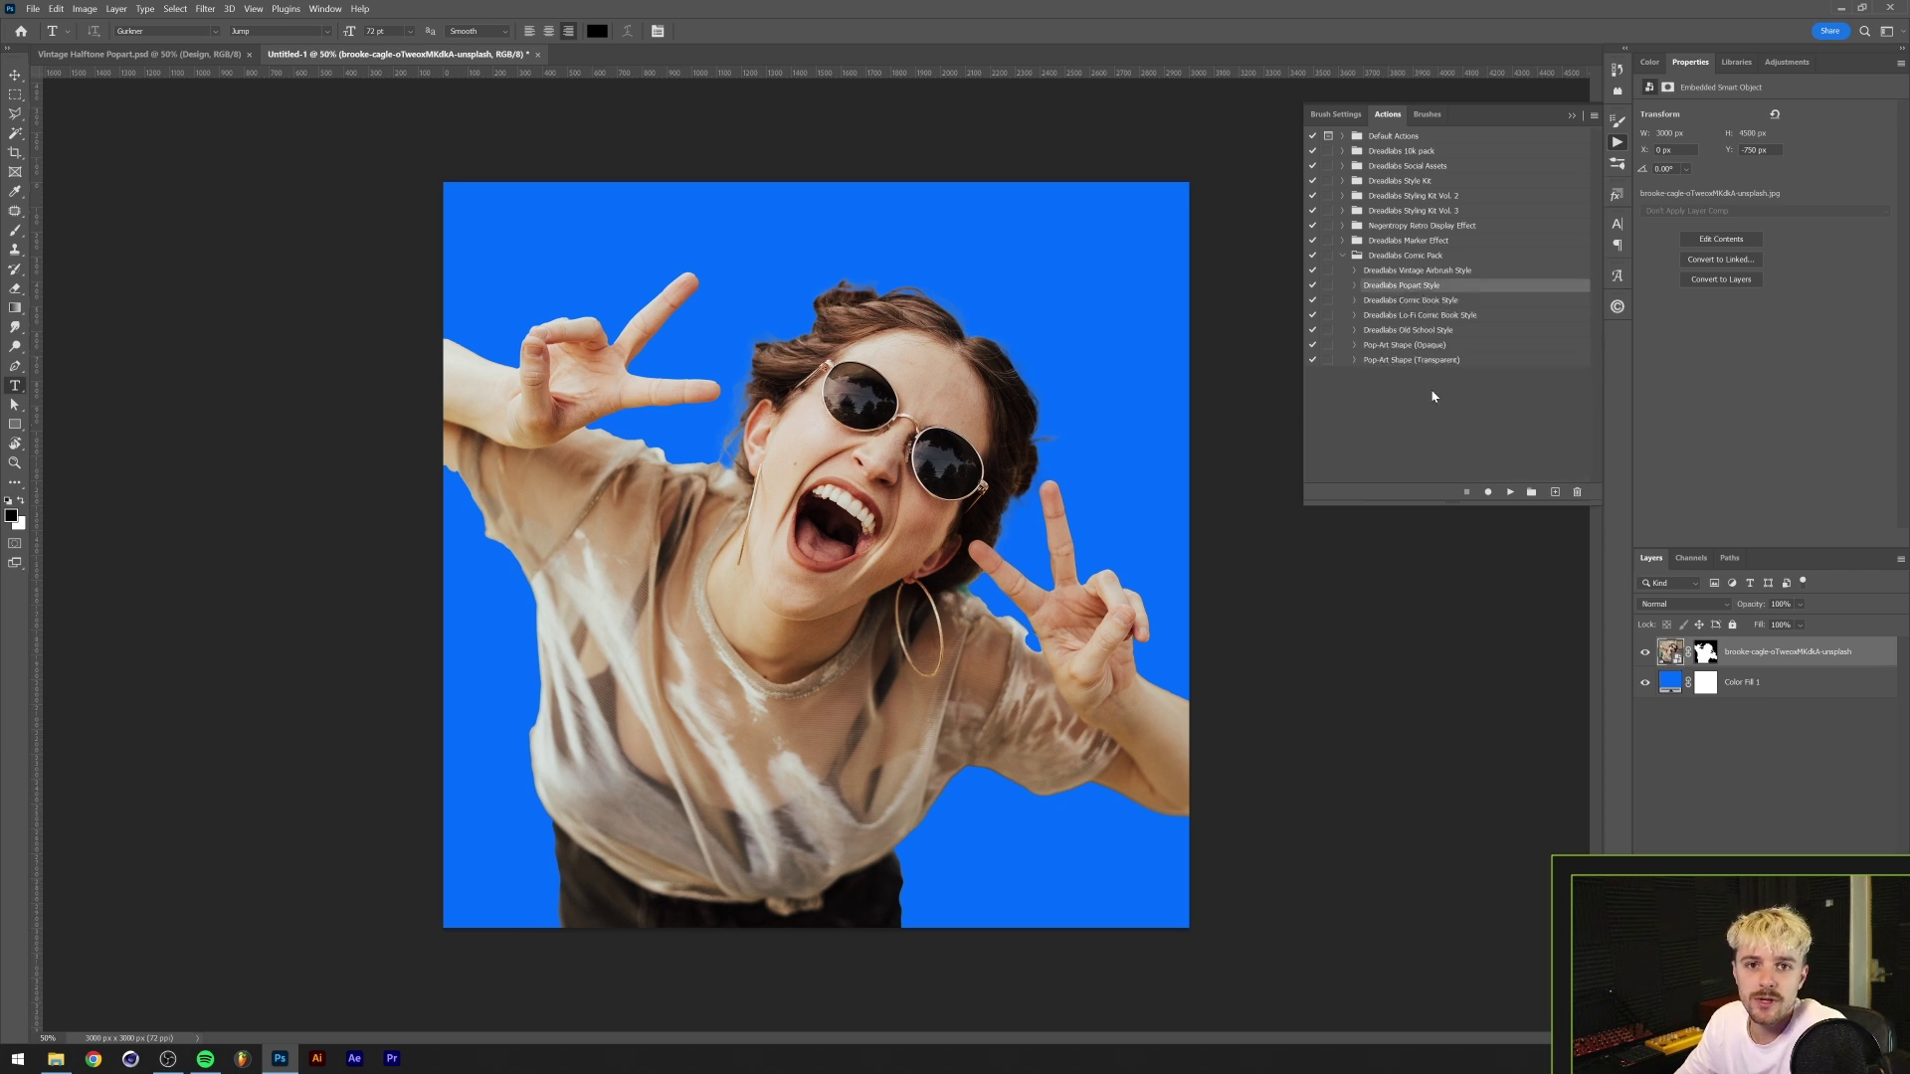
{"action": "left_click", "coordinate": [1510, 493]}
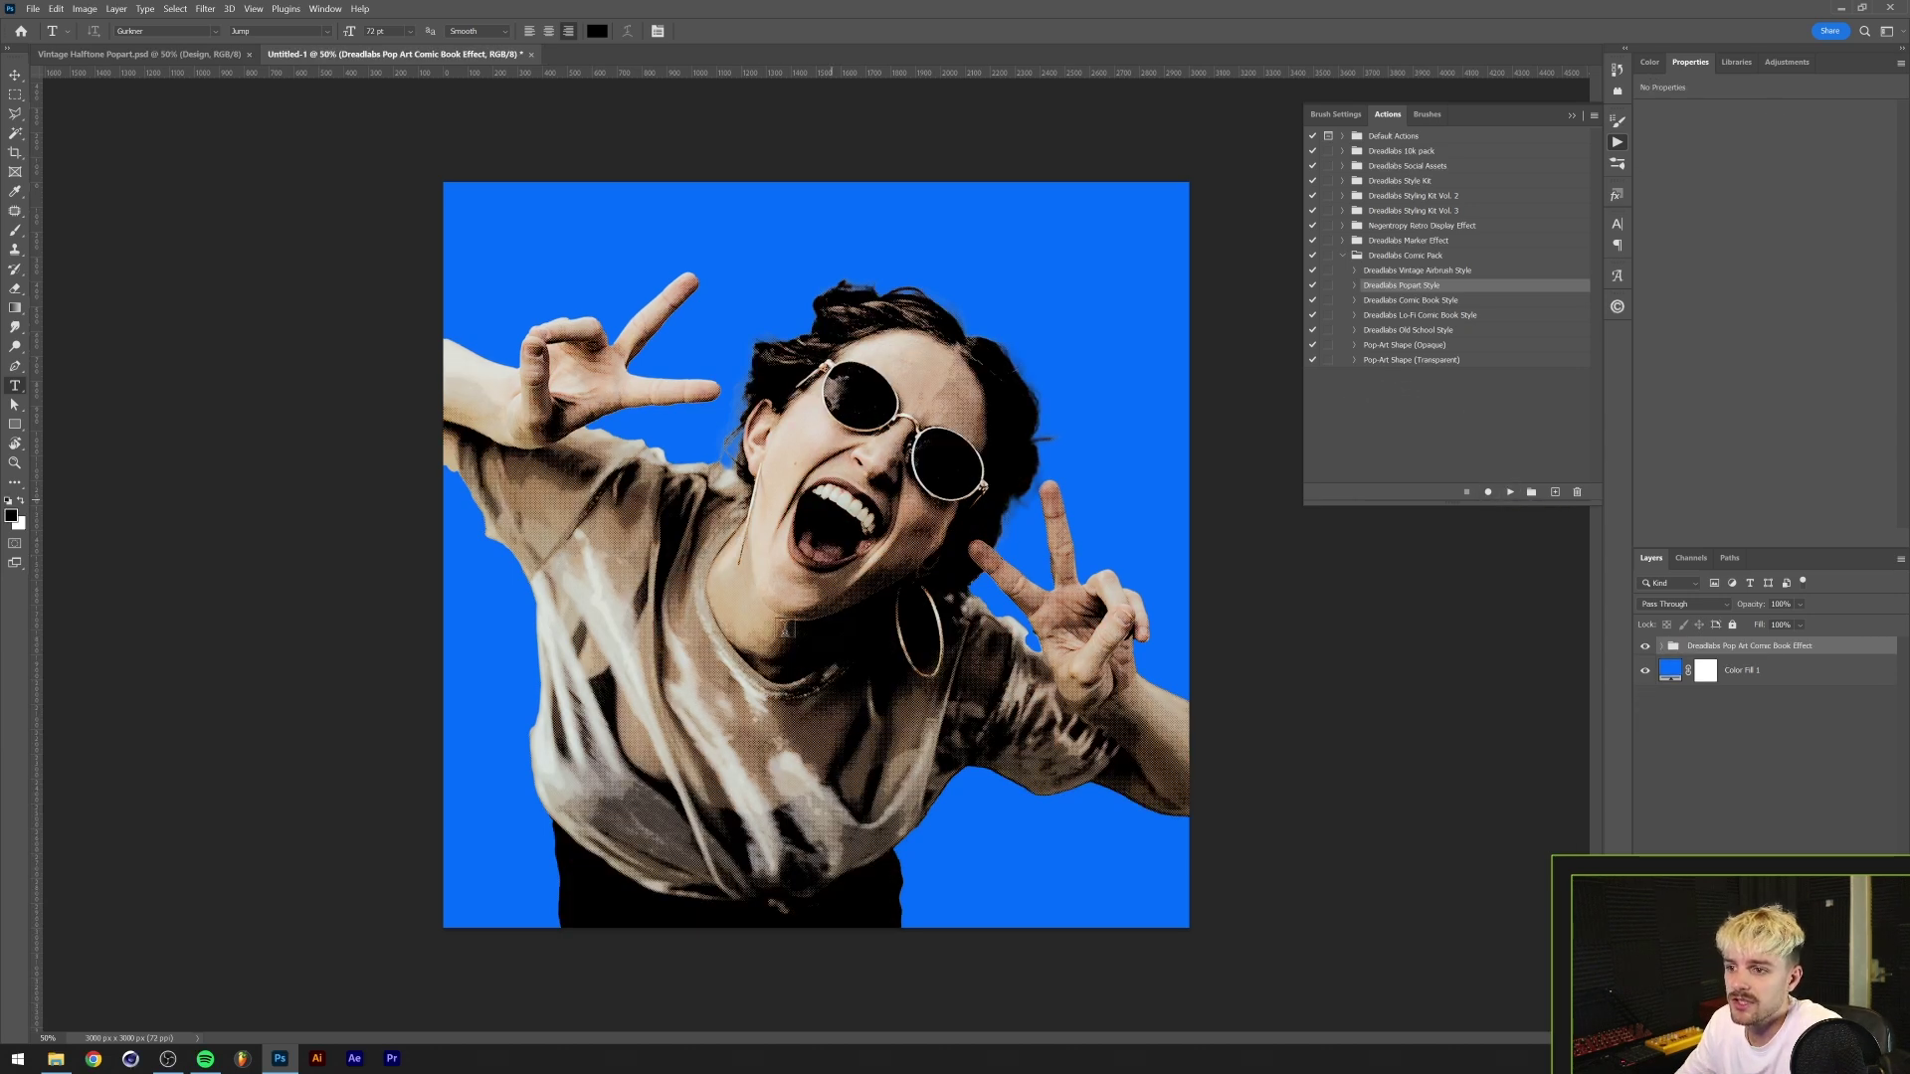
{"action": "left_click", "coordinate": [15, 75]}
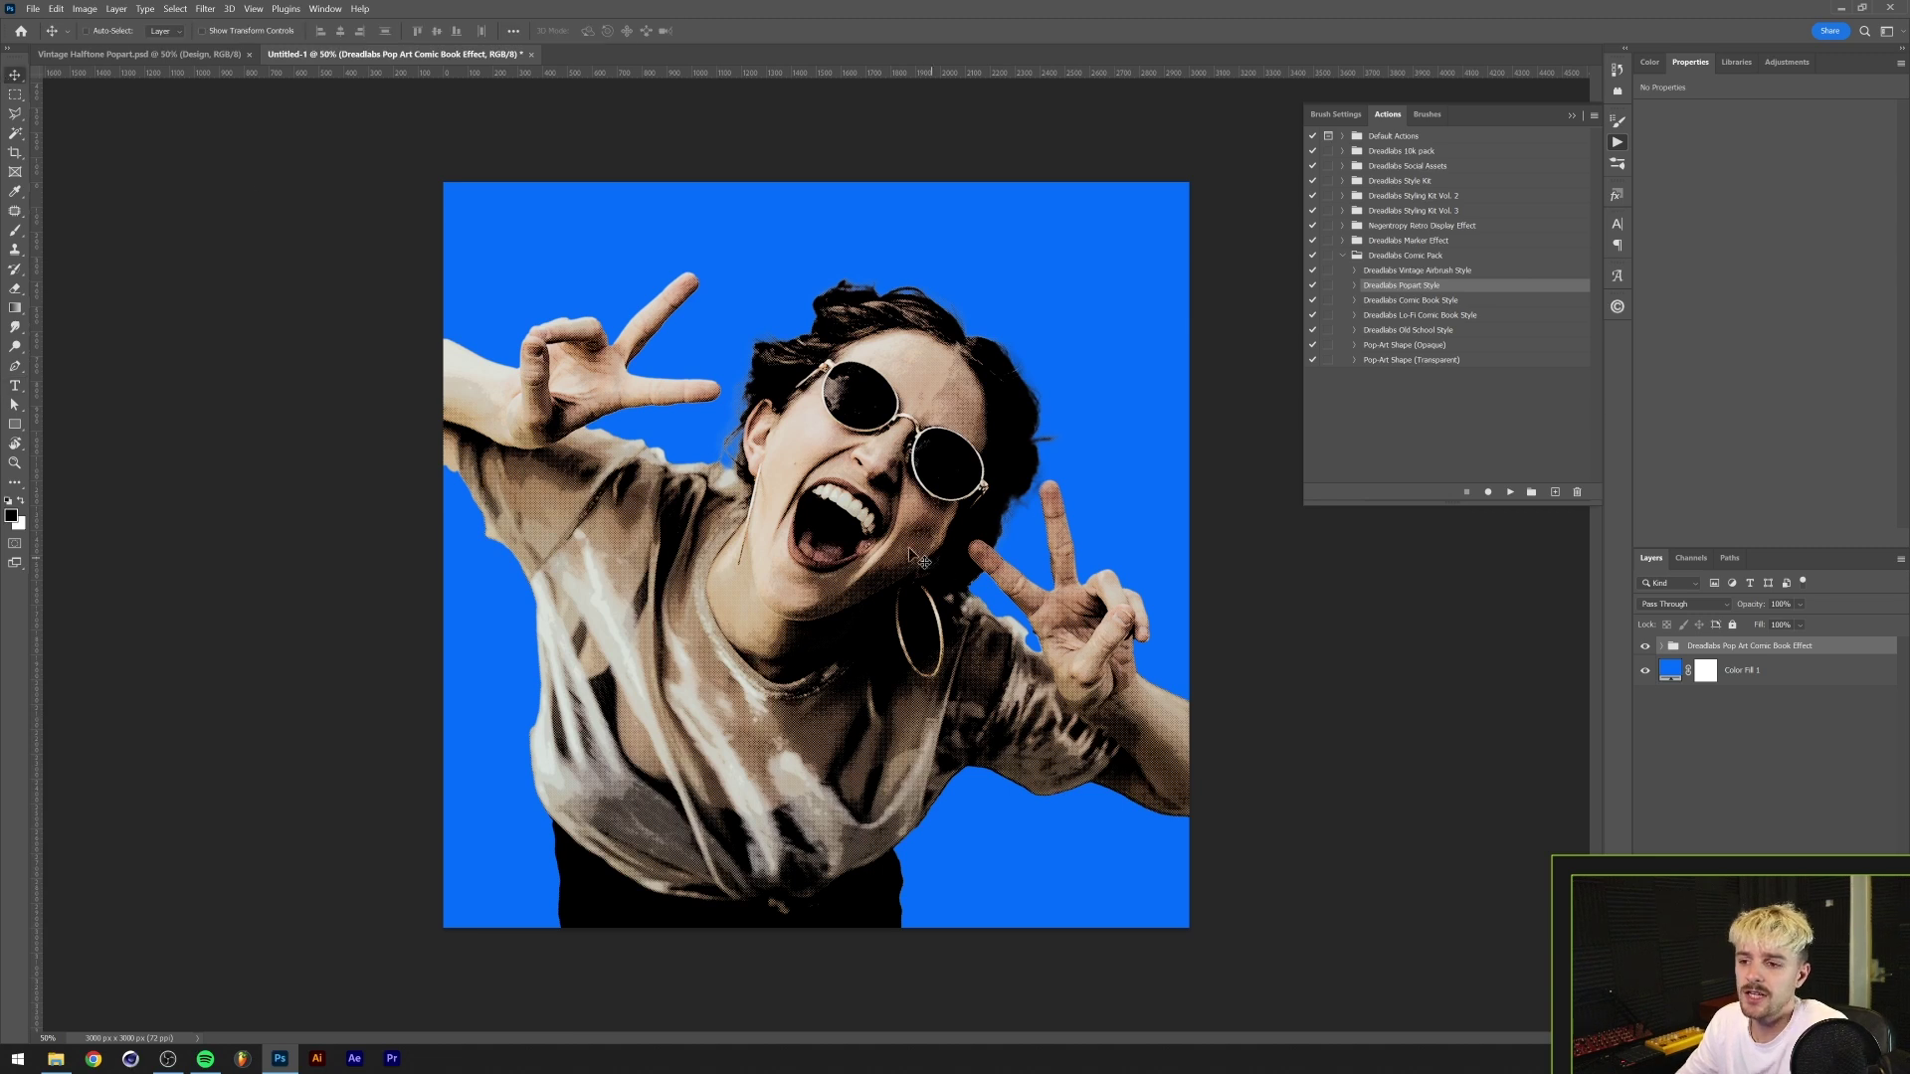
- Set the Halftone Pattern size to 4 in the Filter Gallery of the DCB2-1 layer inside the pop art group
{"action": "left_click", "coordinate": [1670, 645]}
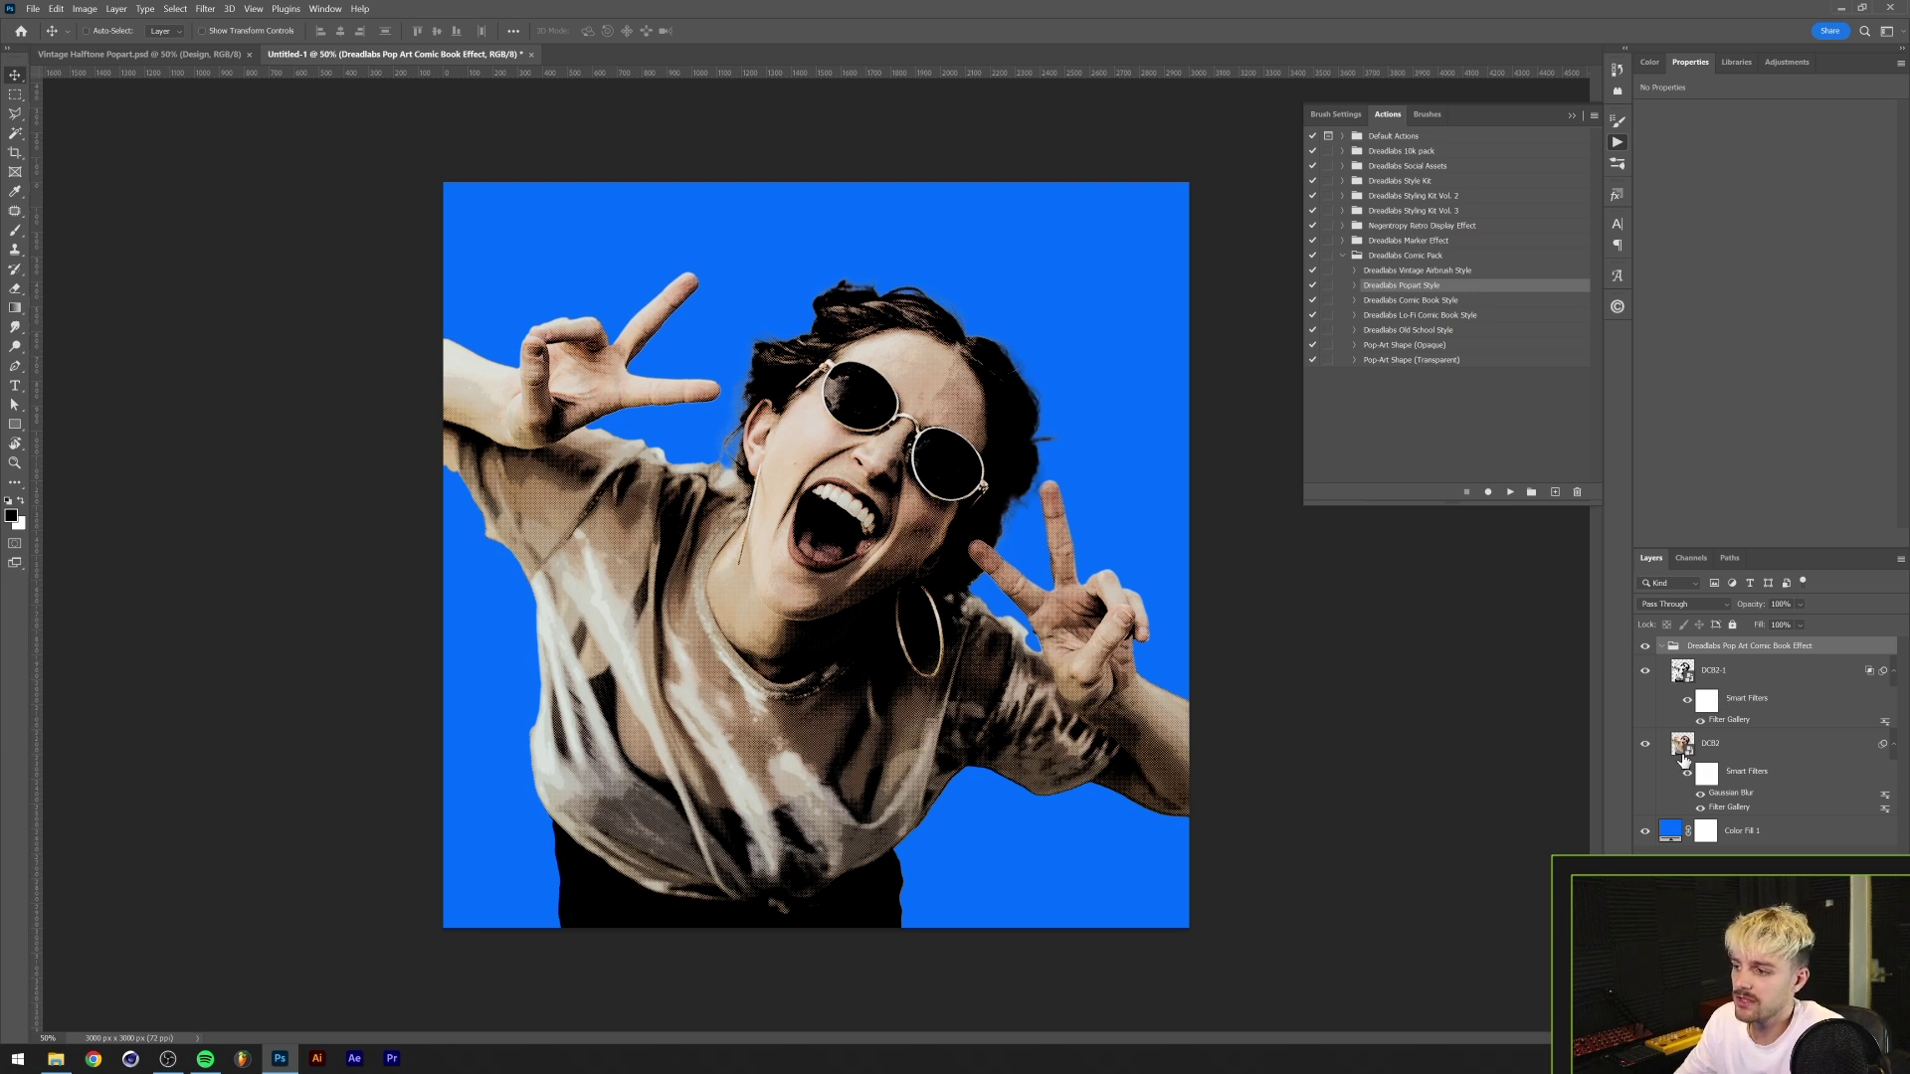
{"action": "left_click", "coordinate": [1645, 745]}
{"action": "left_click", "coordinate": [1646, 748]}
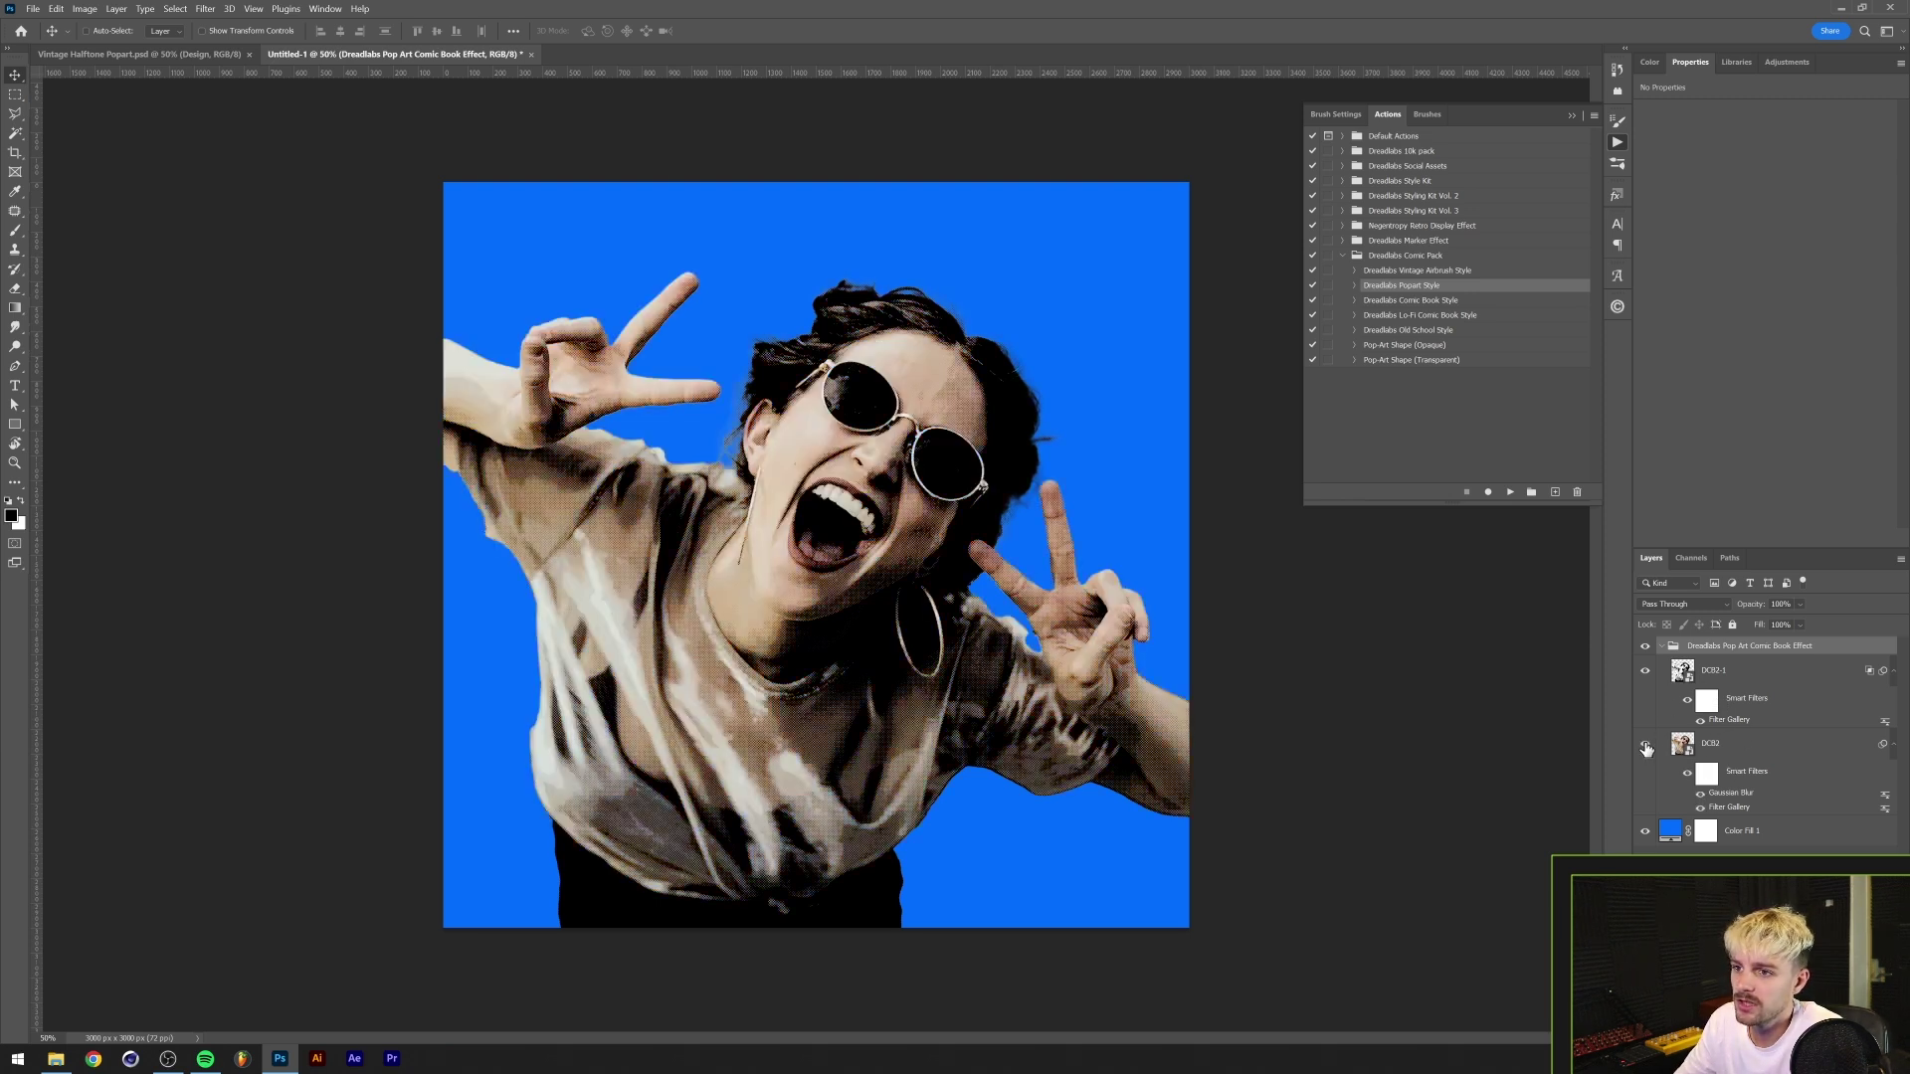
{"action": "left_click", "coordinate": [1731, 683]}
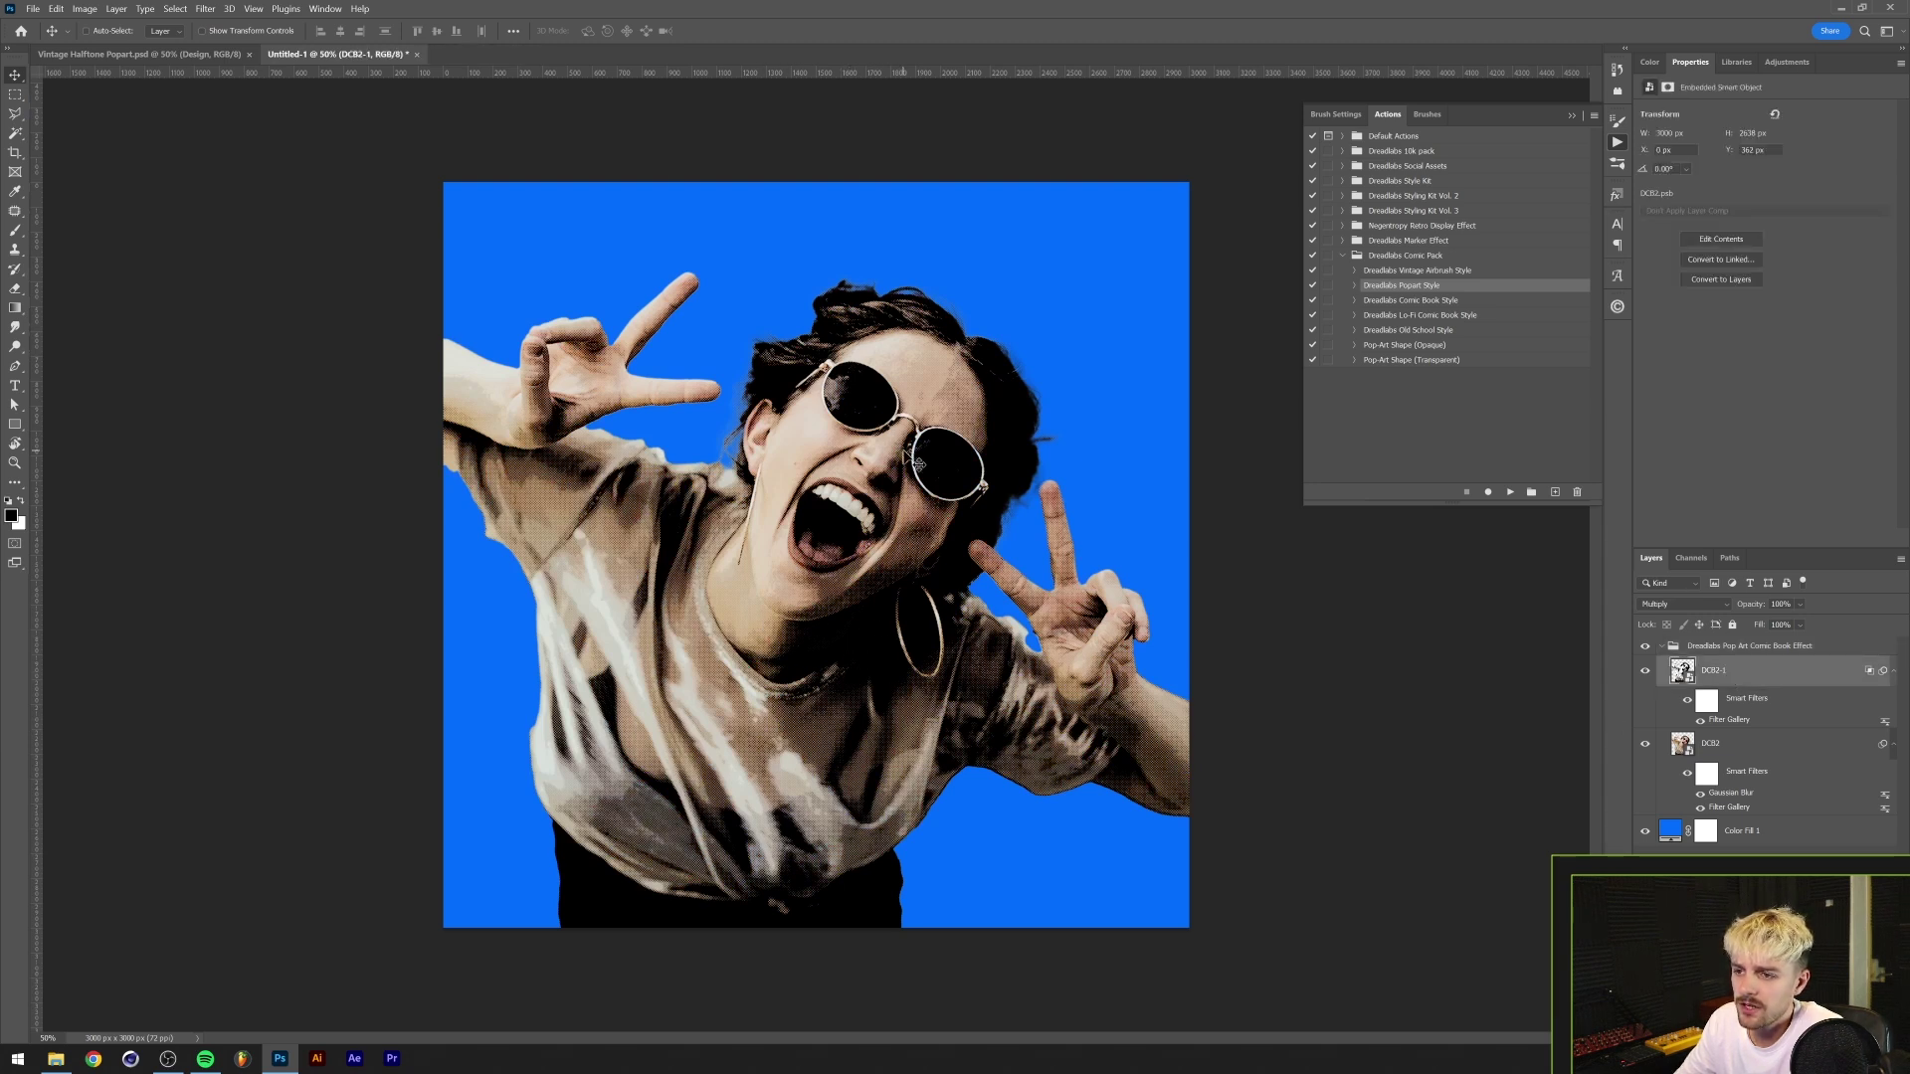
{"action": "double_click", "coordinate": [1730, 722]}
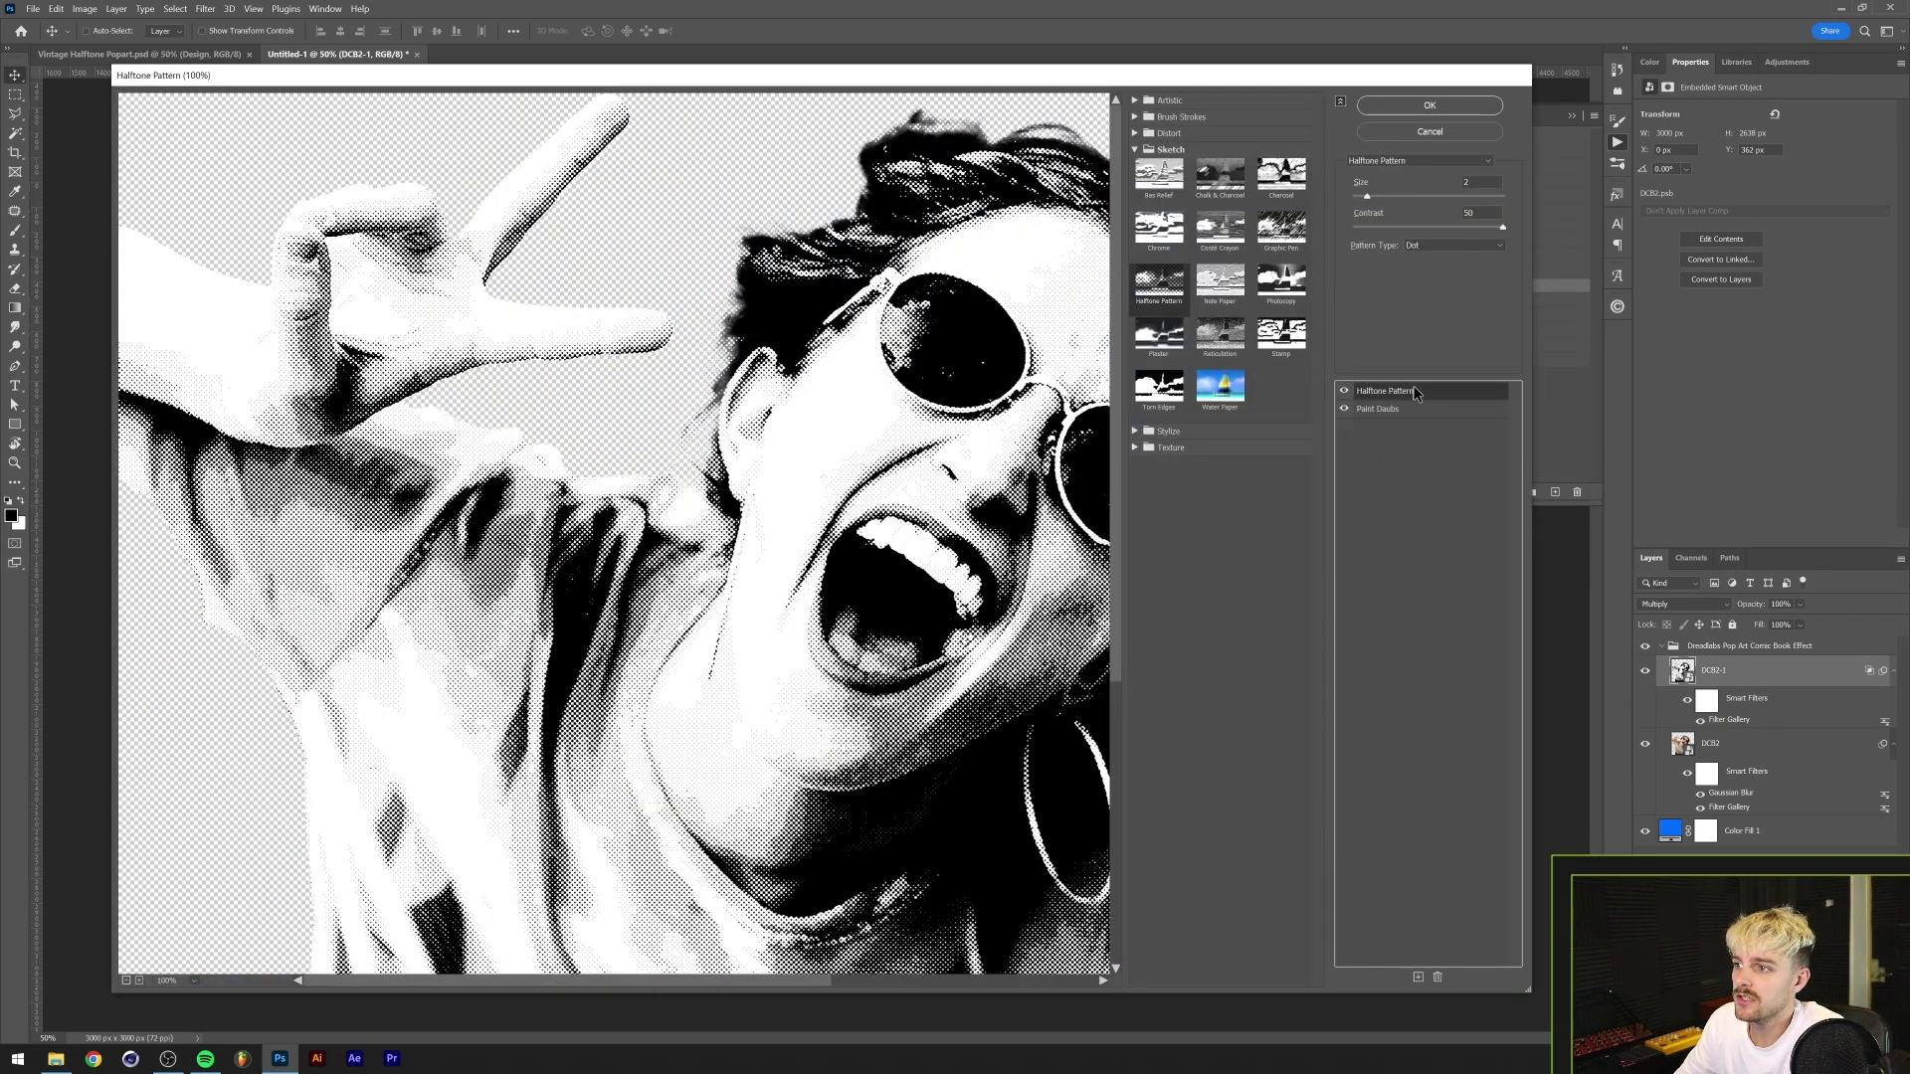
{"action": "left_click_drag", "start_coordinate": [1365, 199], "coordinate": [1391, 197]}
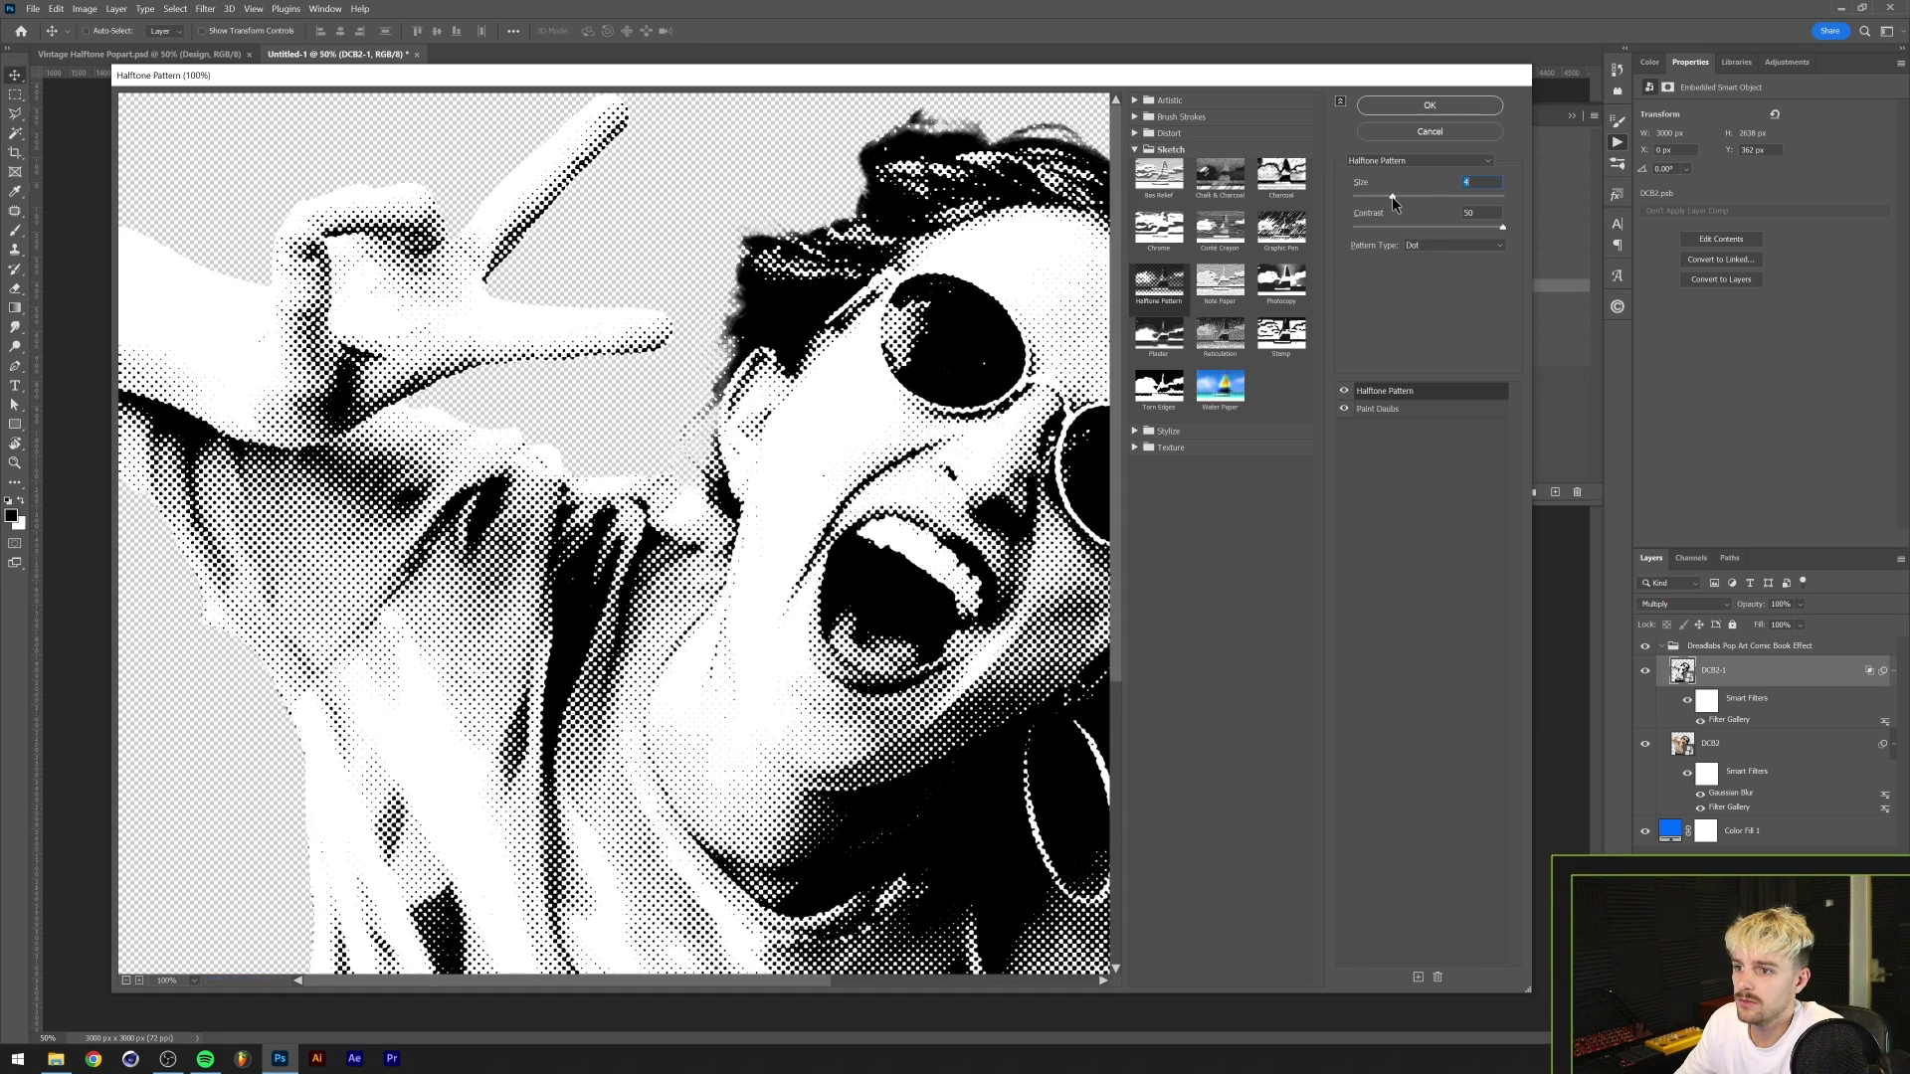
{"action": "left_click", "coordinate": [1424, 112]}
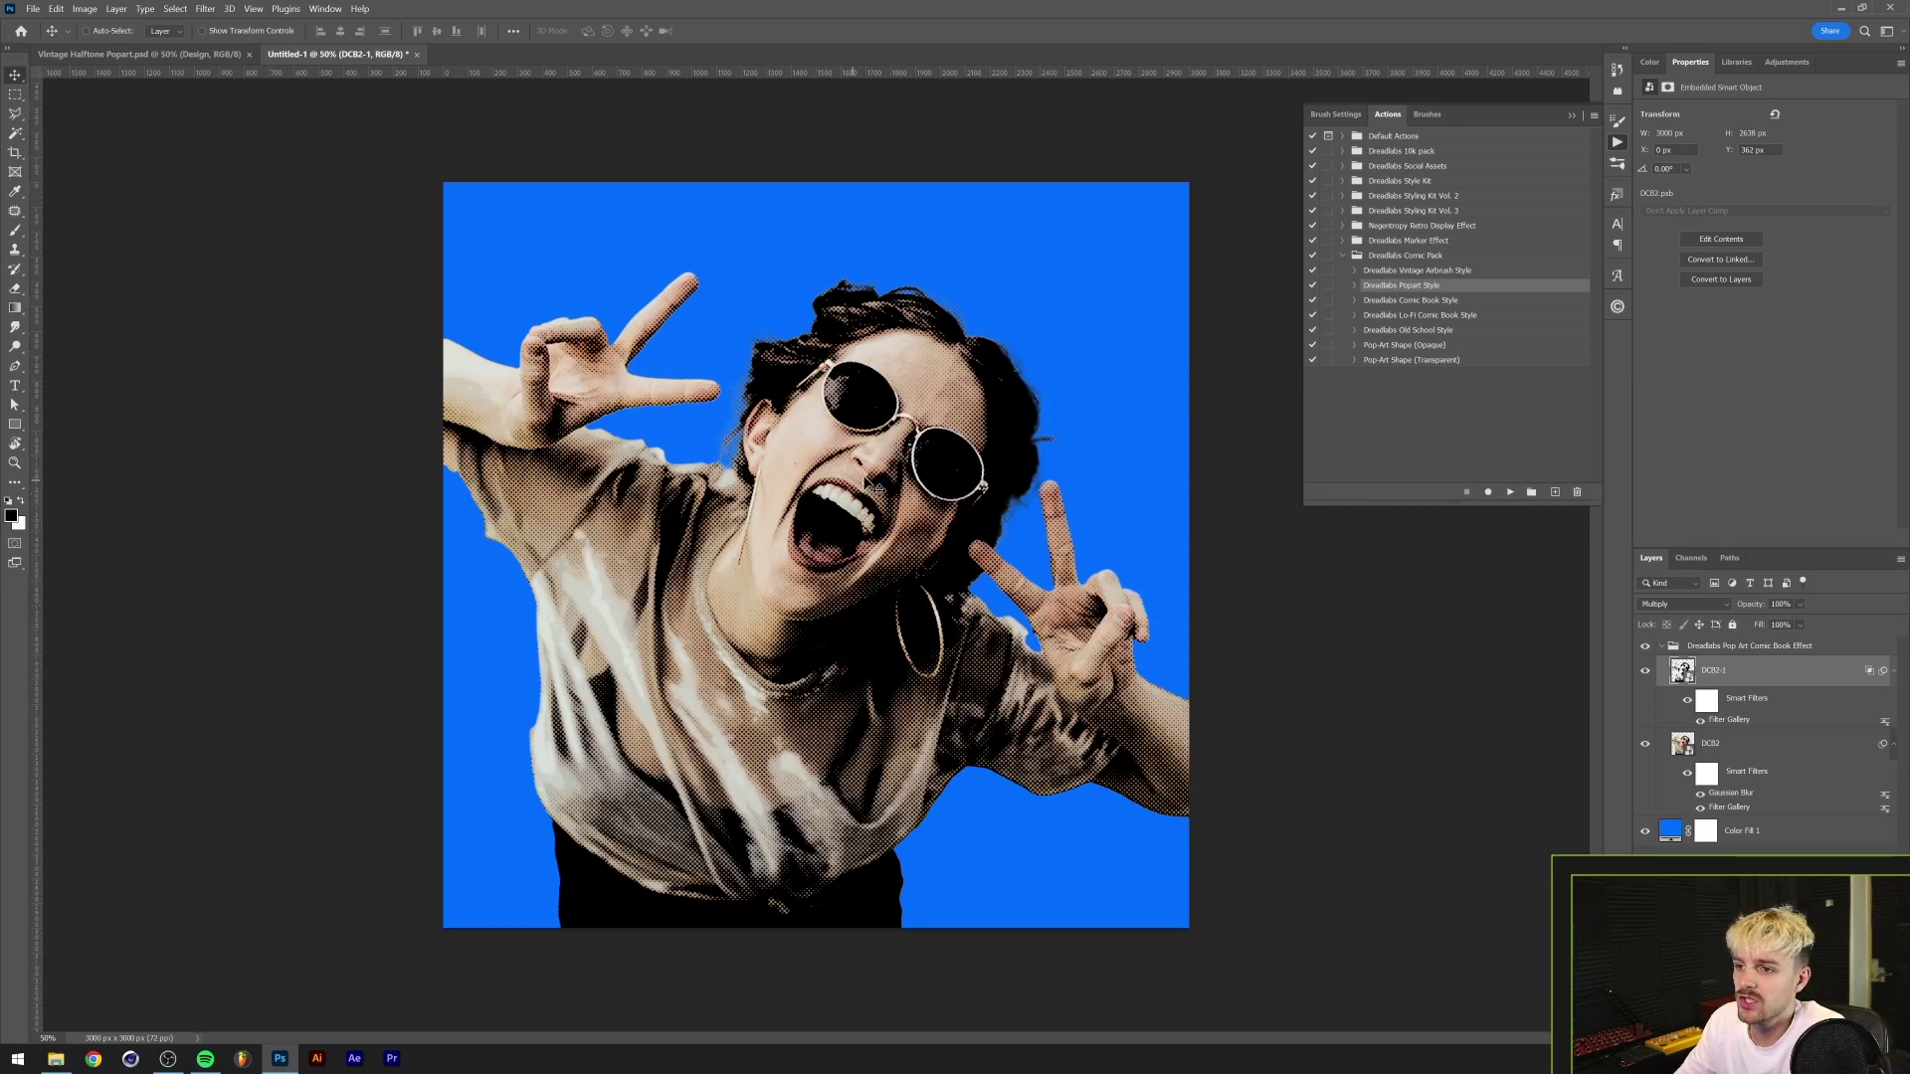
- Check the finished Vintage Halftone Popart design, and add a Gradient Map above the DCB2 layer, clipped to it
{"action": "left_click", "coordinate": [1748, 748]}
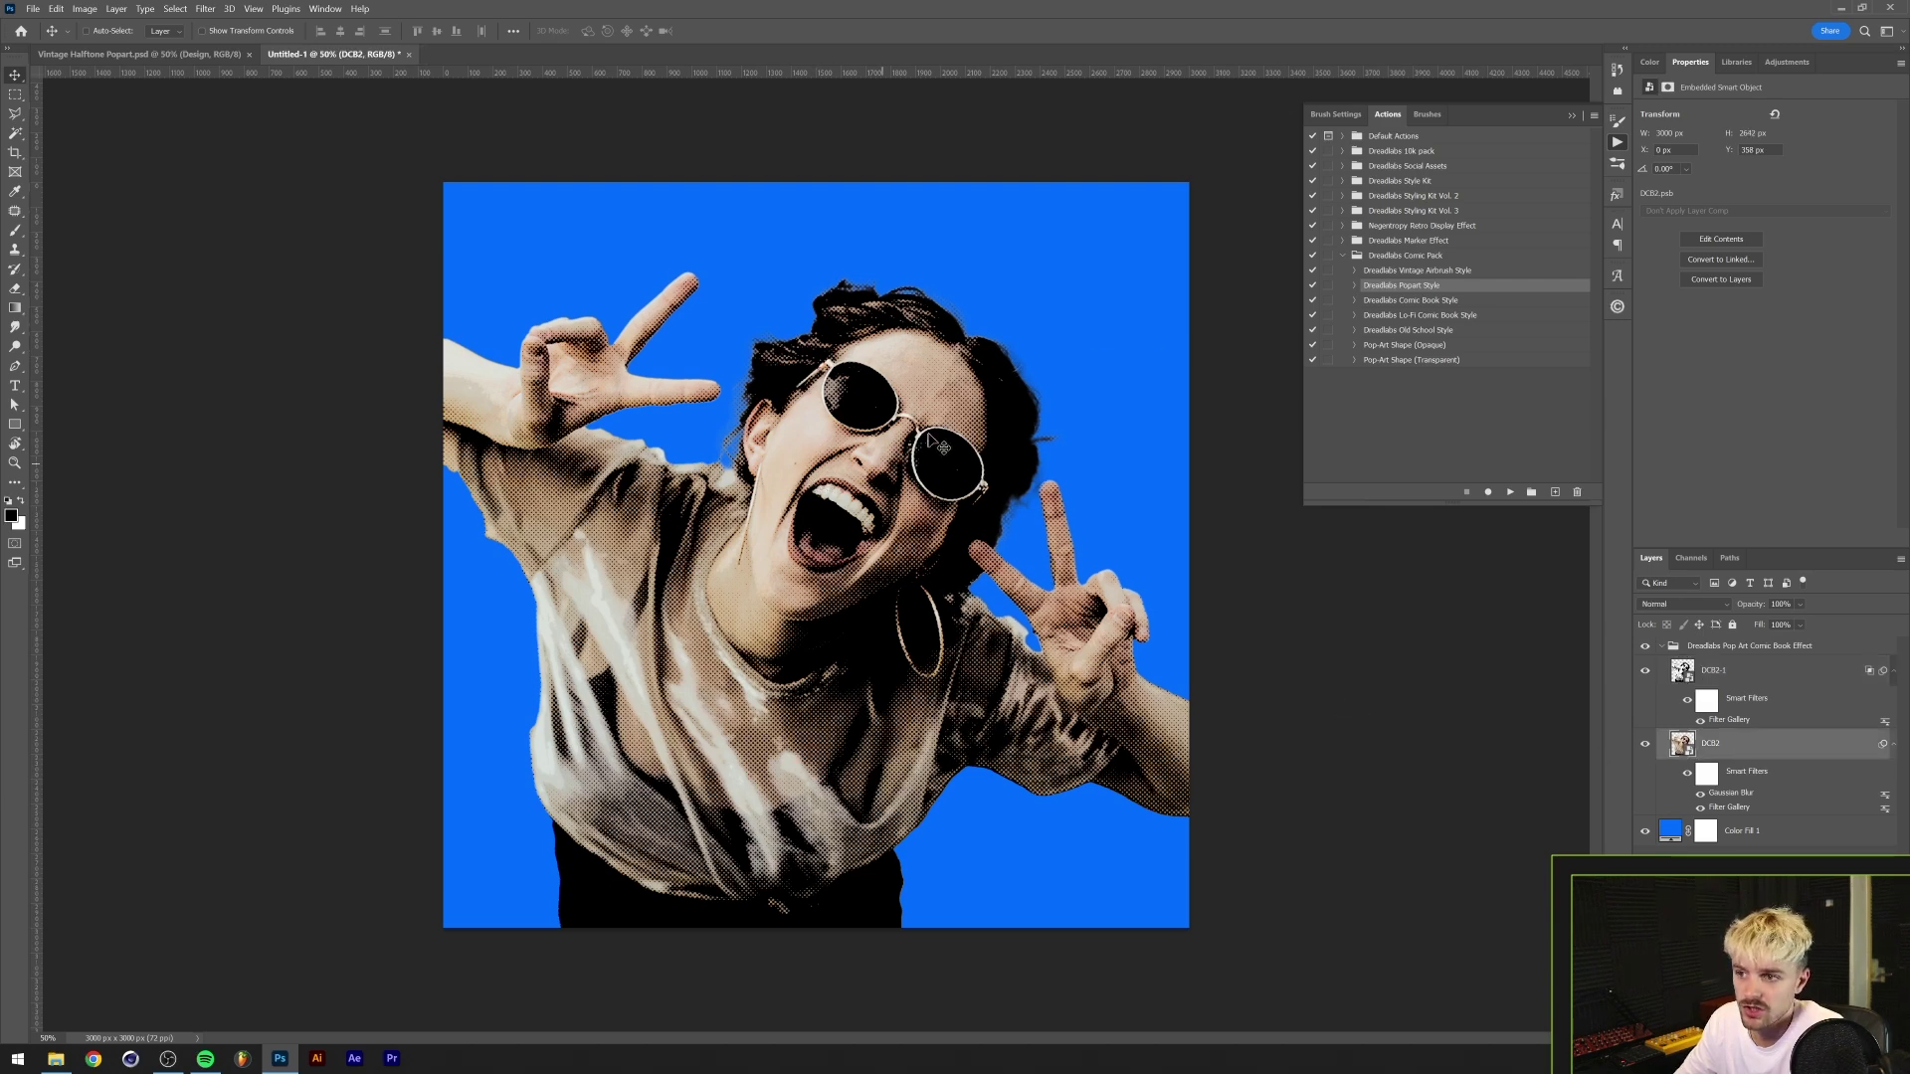
{"action": "key", "text": "ctrl+Tab"}
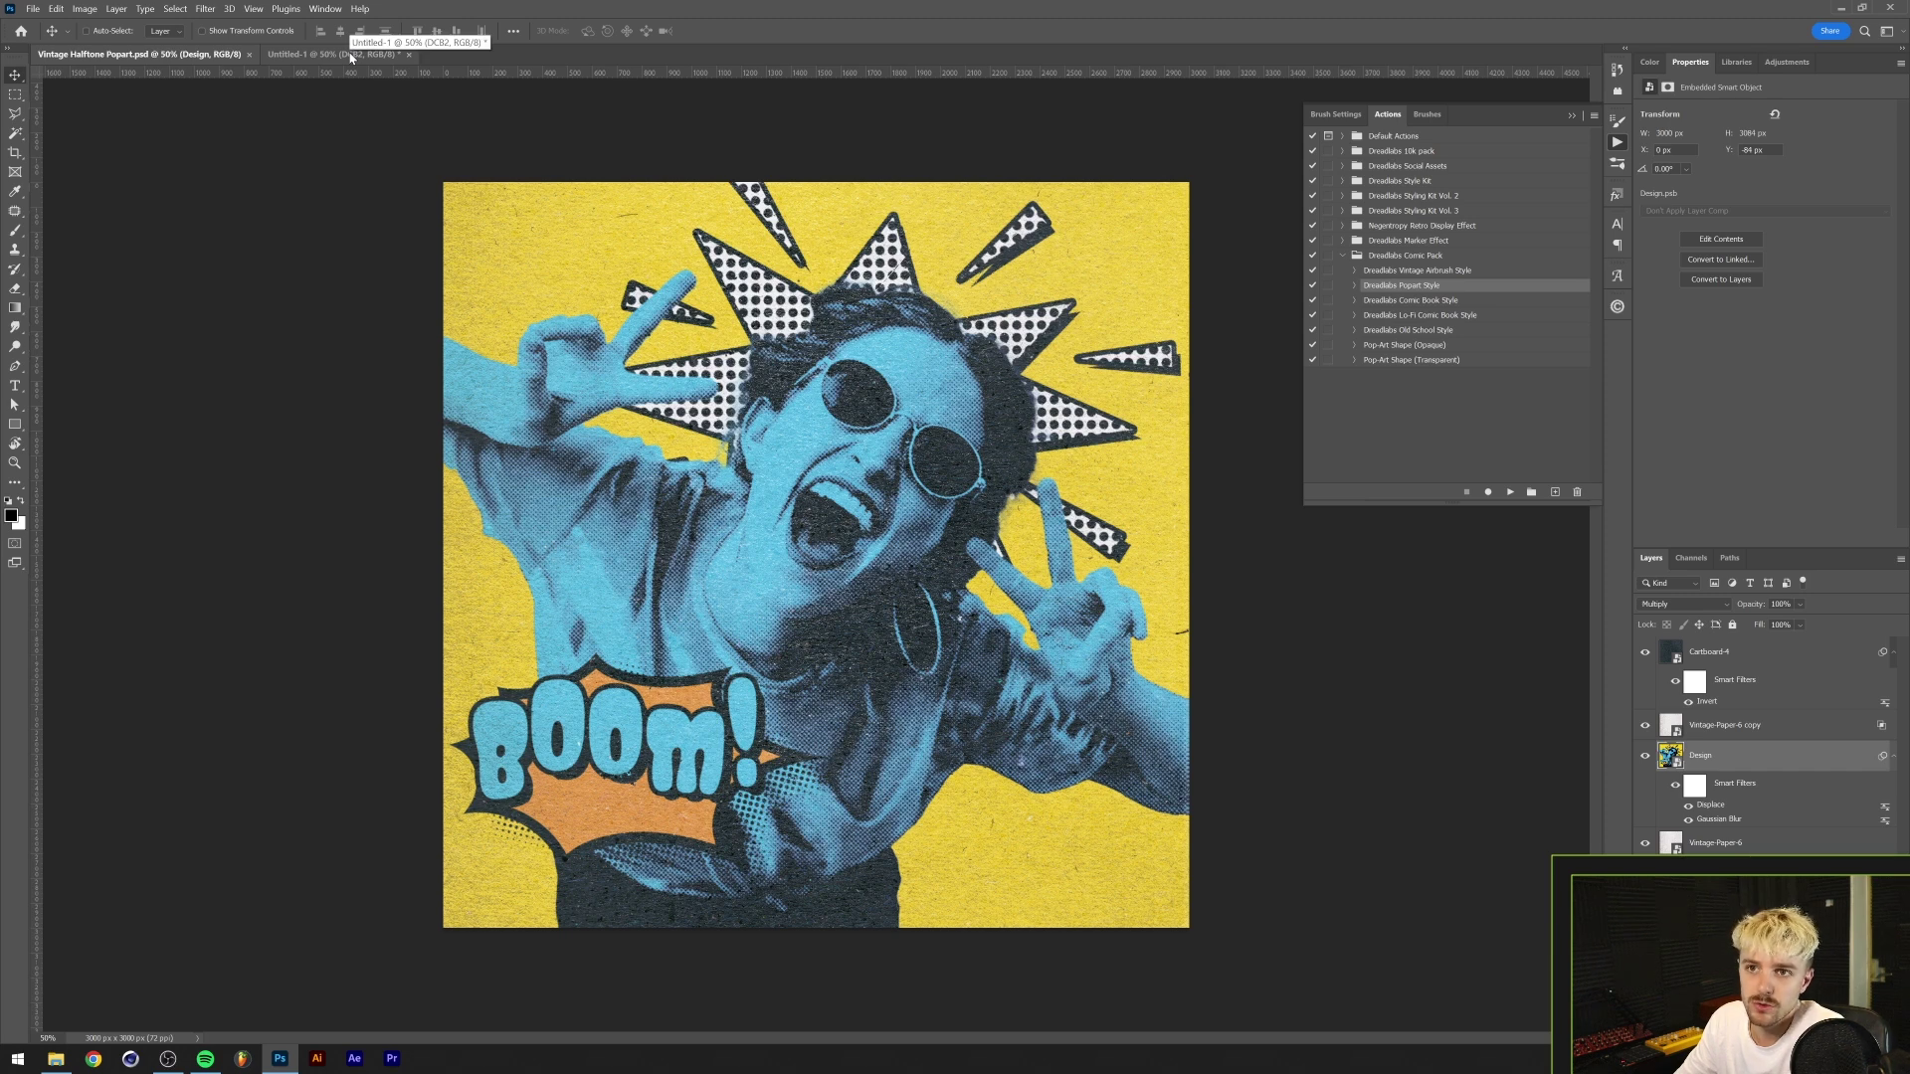
{"action": "left_click", "coordinate": [350, 56]}
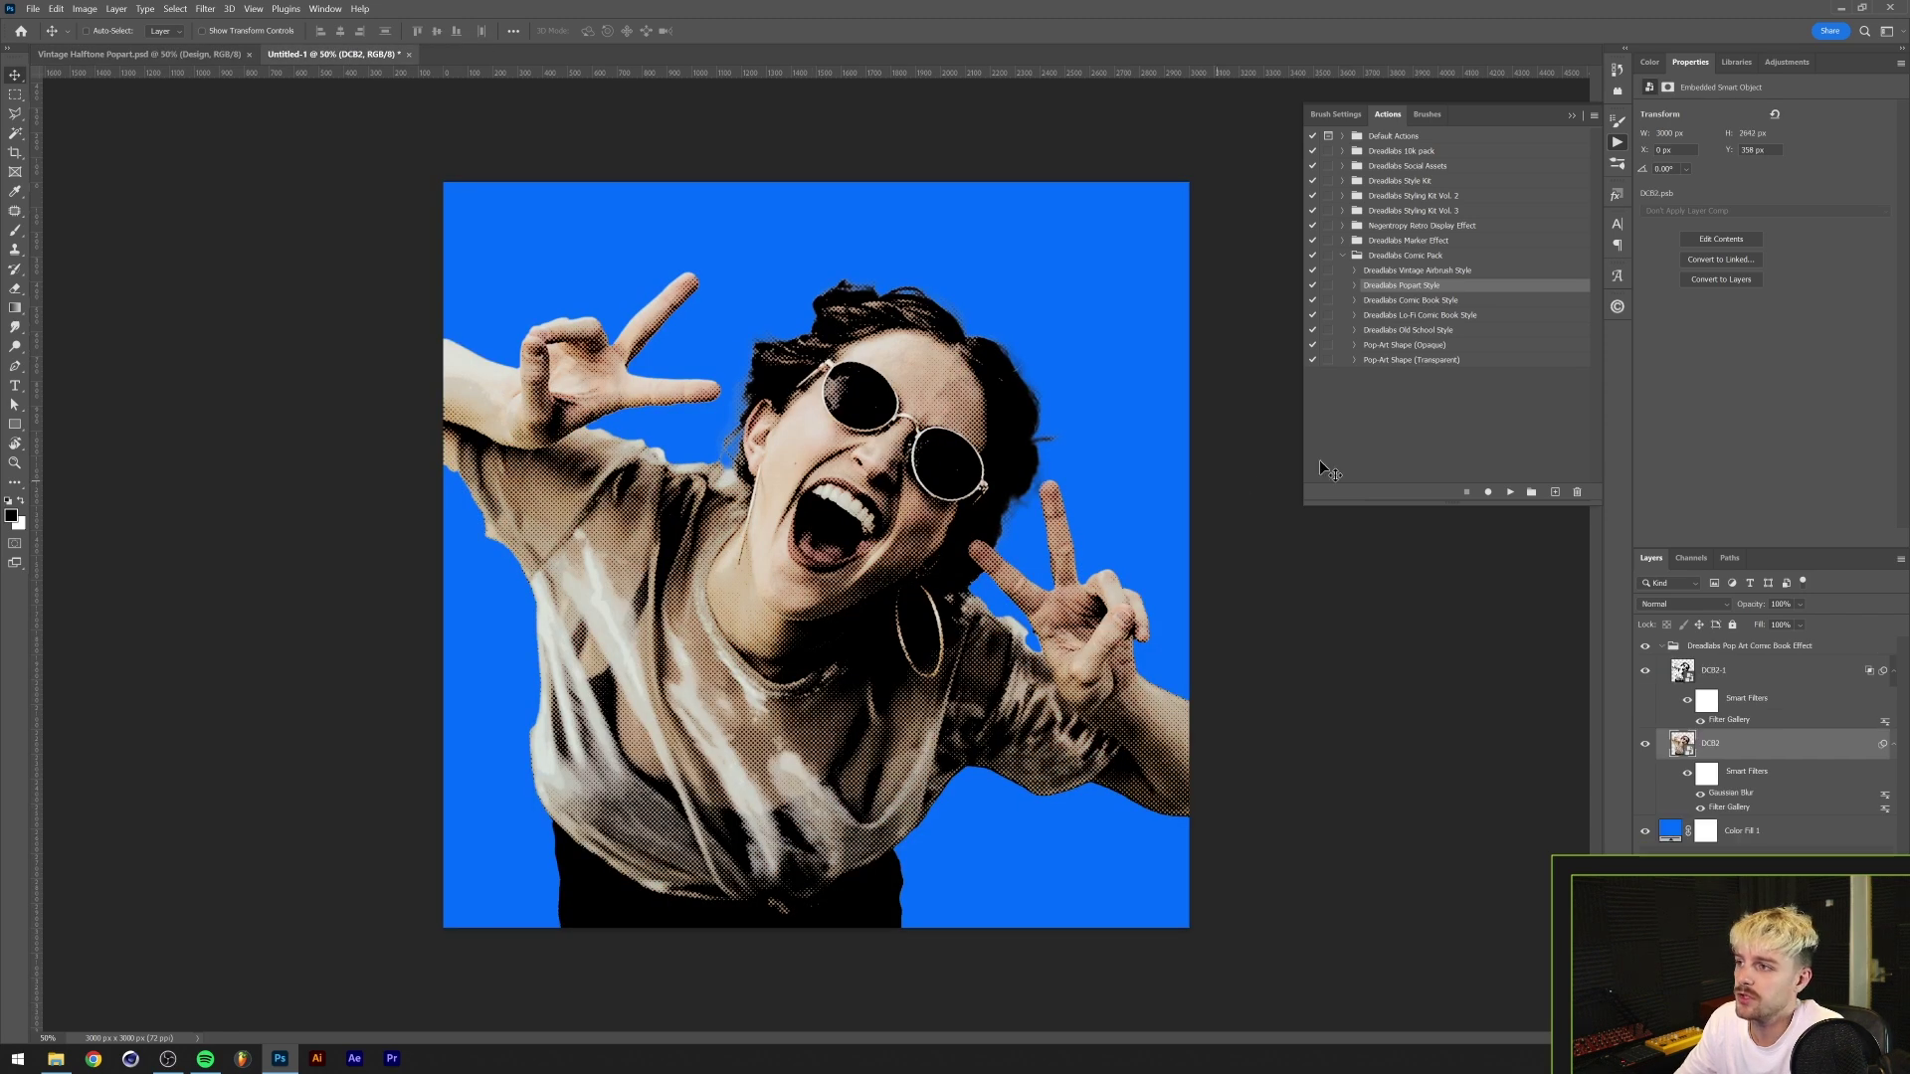
{"action": "left_click", "coordinate": [1781, 64]}
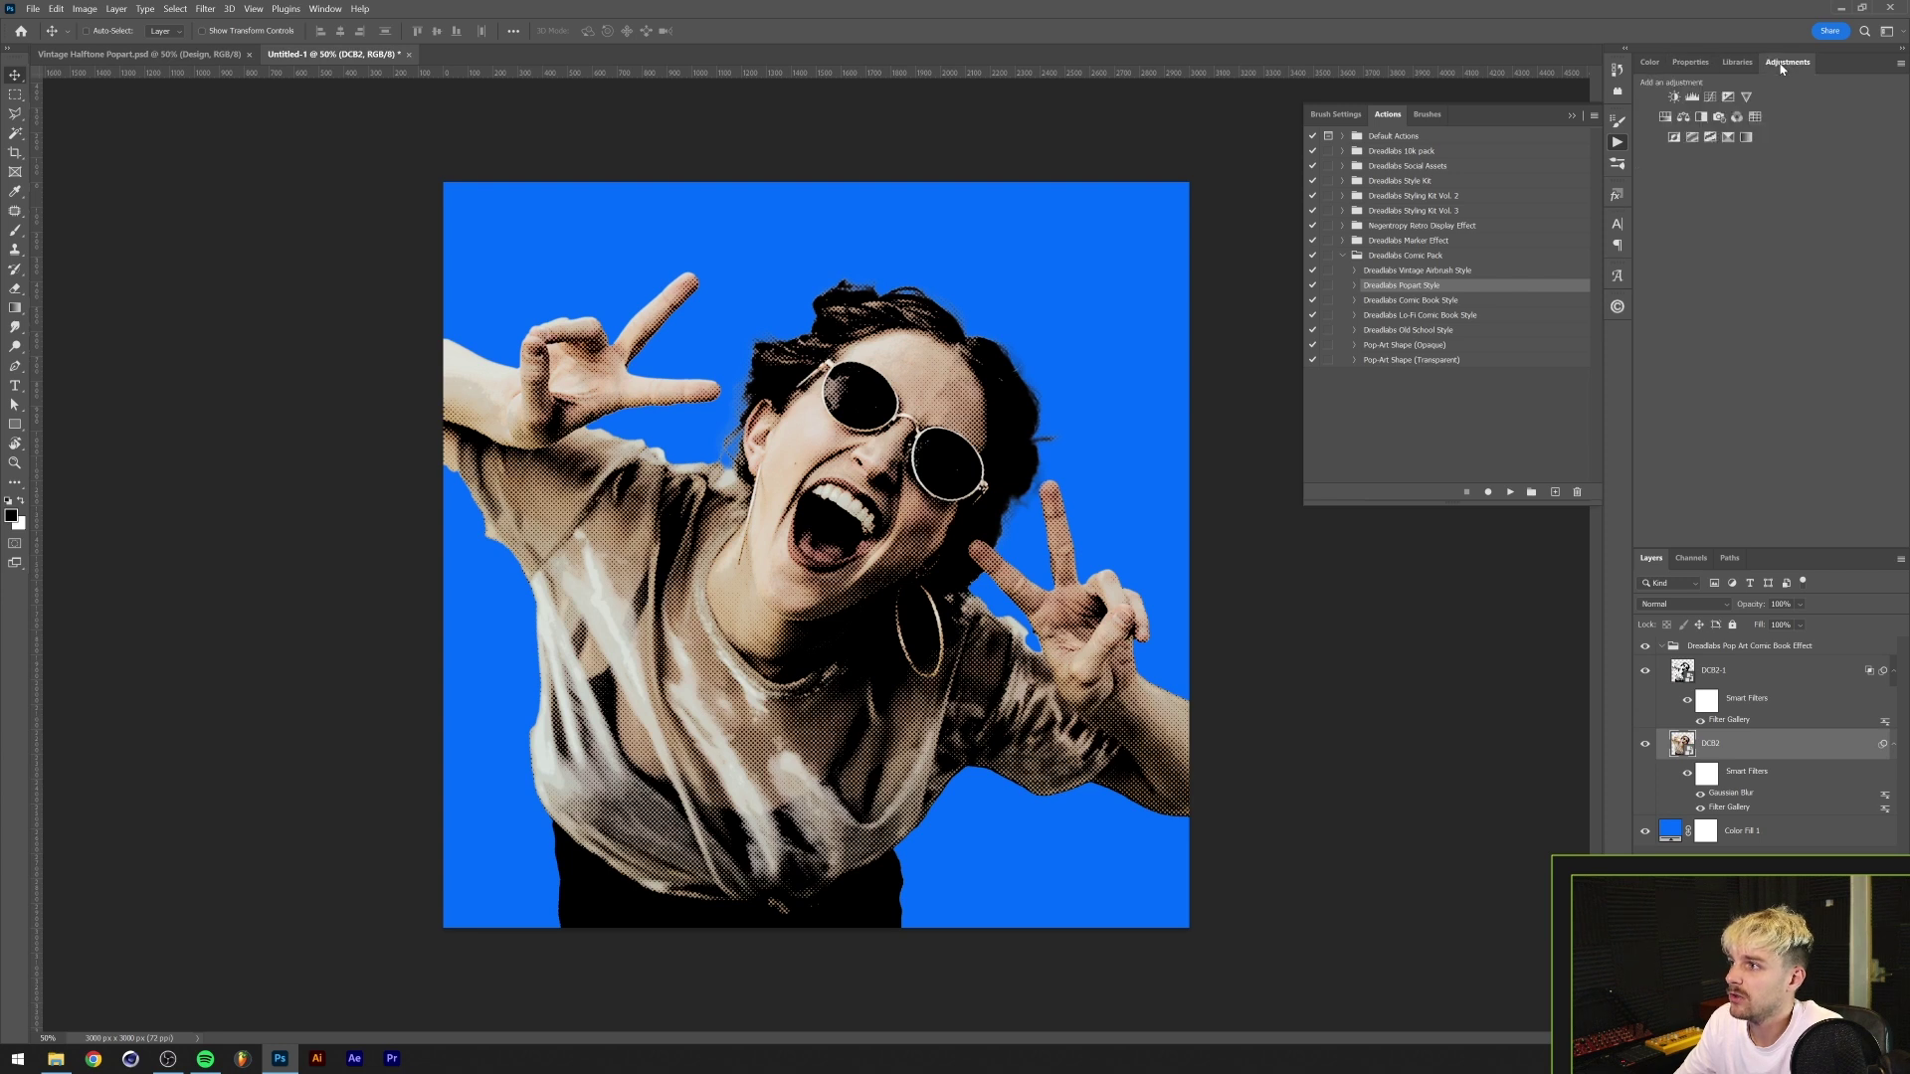
{"action": "left_click", "coordinate": [1745, 139]}
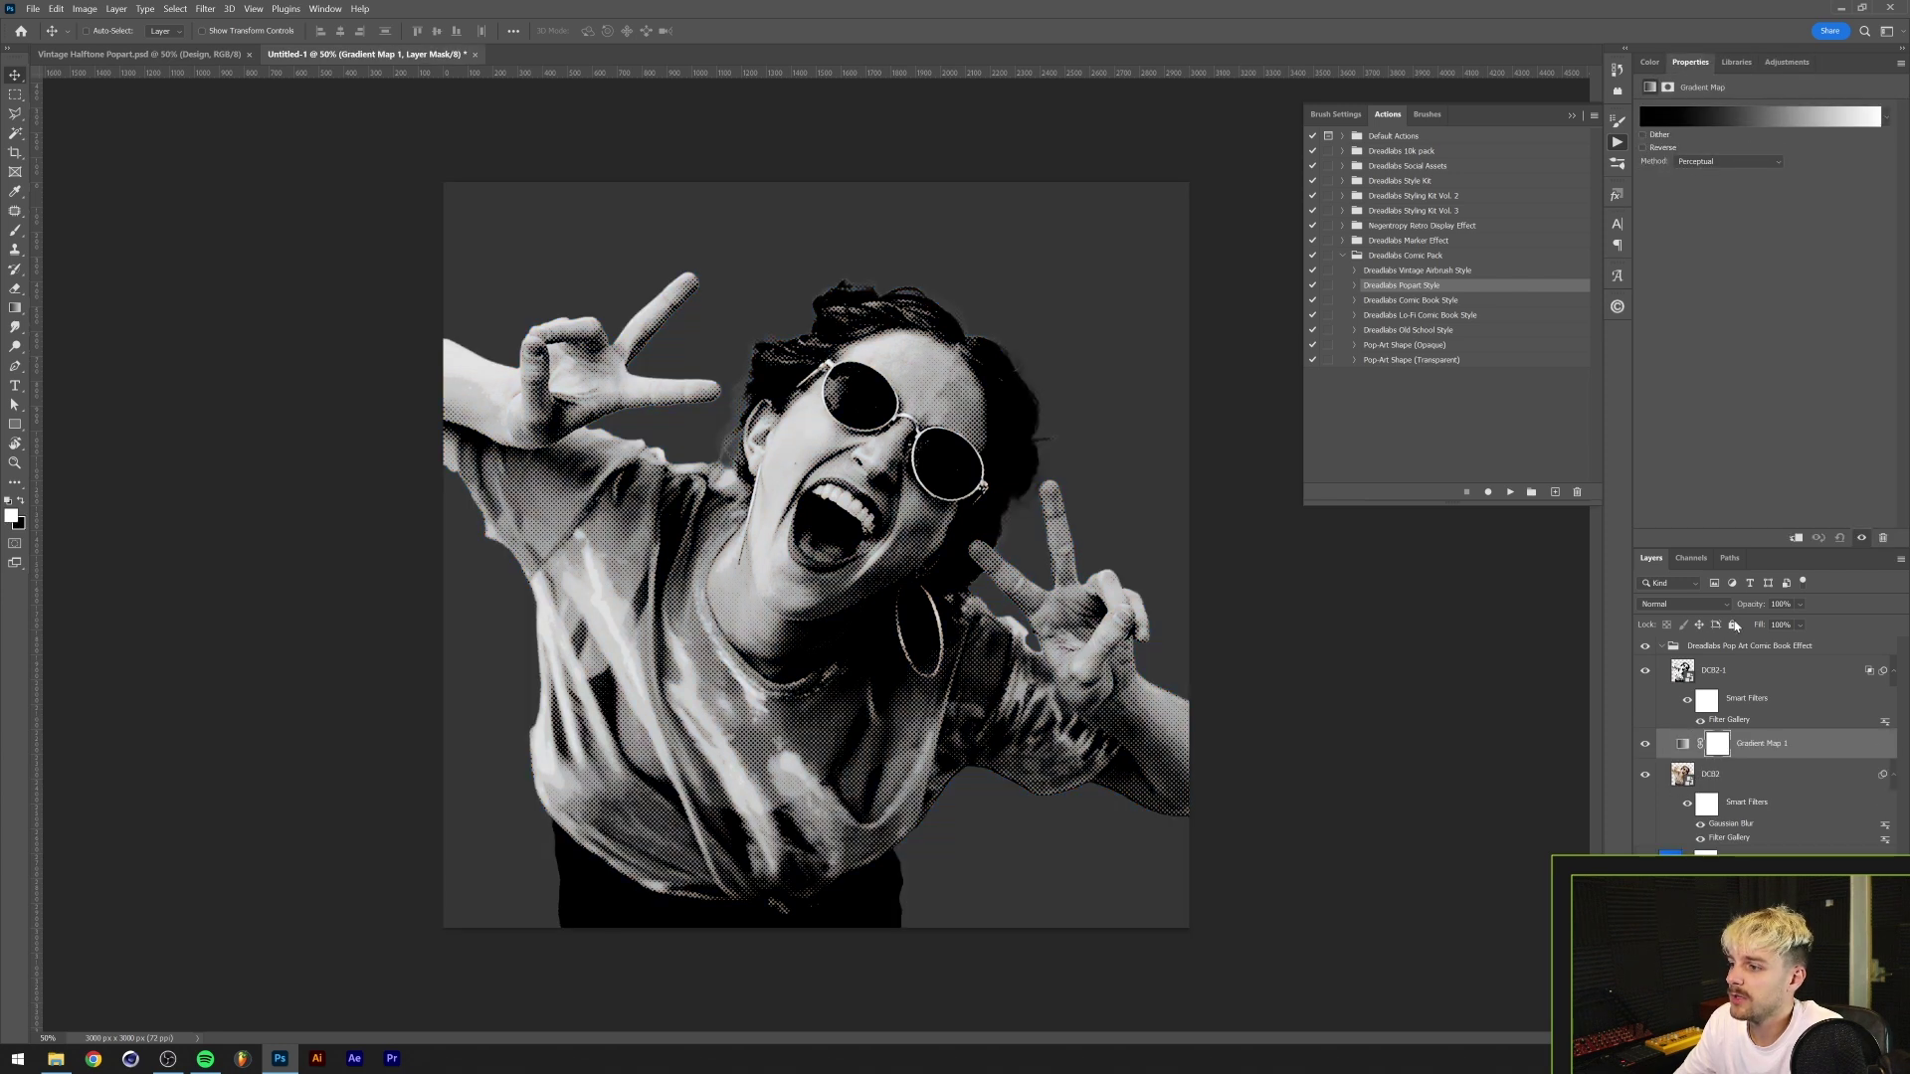
{"action": "left_click_drag", "start_coordinate": [1759, 761], "coordinate": [1766, 754]}
{"action": "left_click", "coordinate": [1766, 756], "text": "alt"}
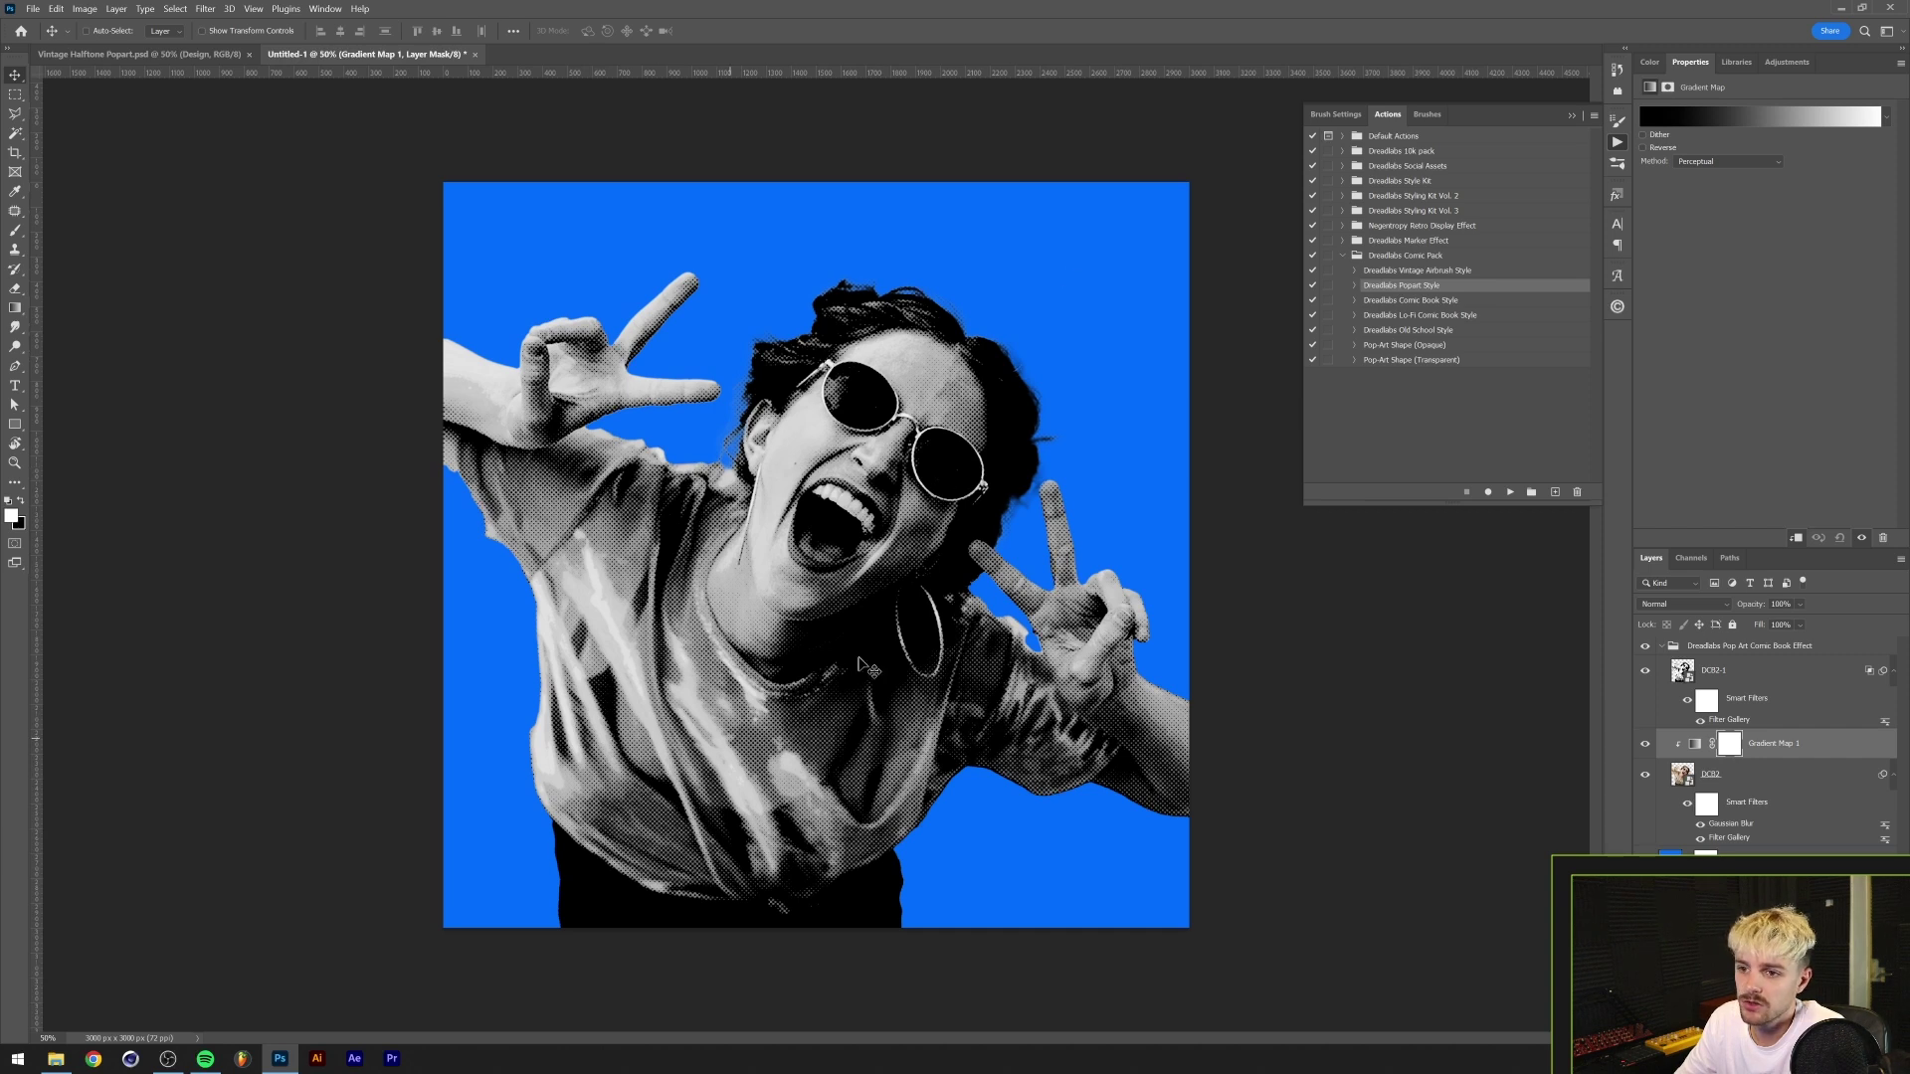
- Set the dark stop of the gradient map to orange-red ff3600
{"action": "left_click", "coordinate": [1761, 118]}
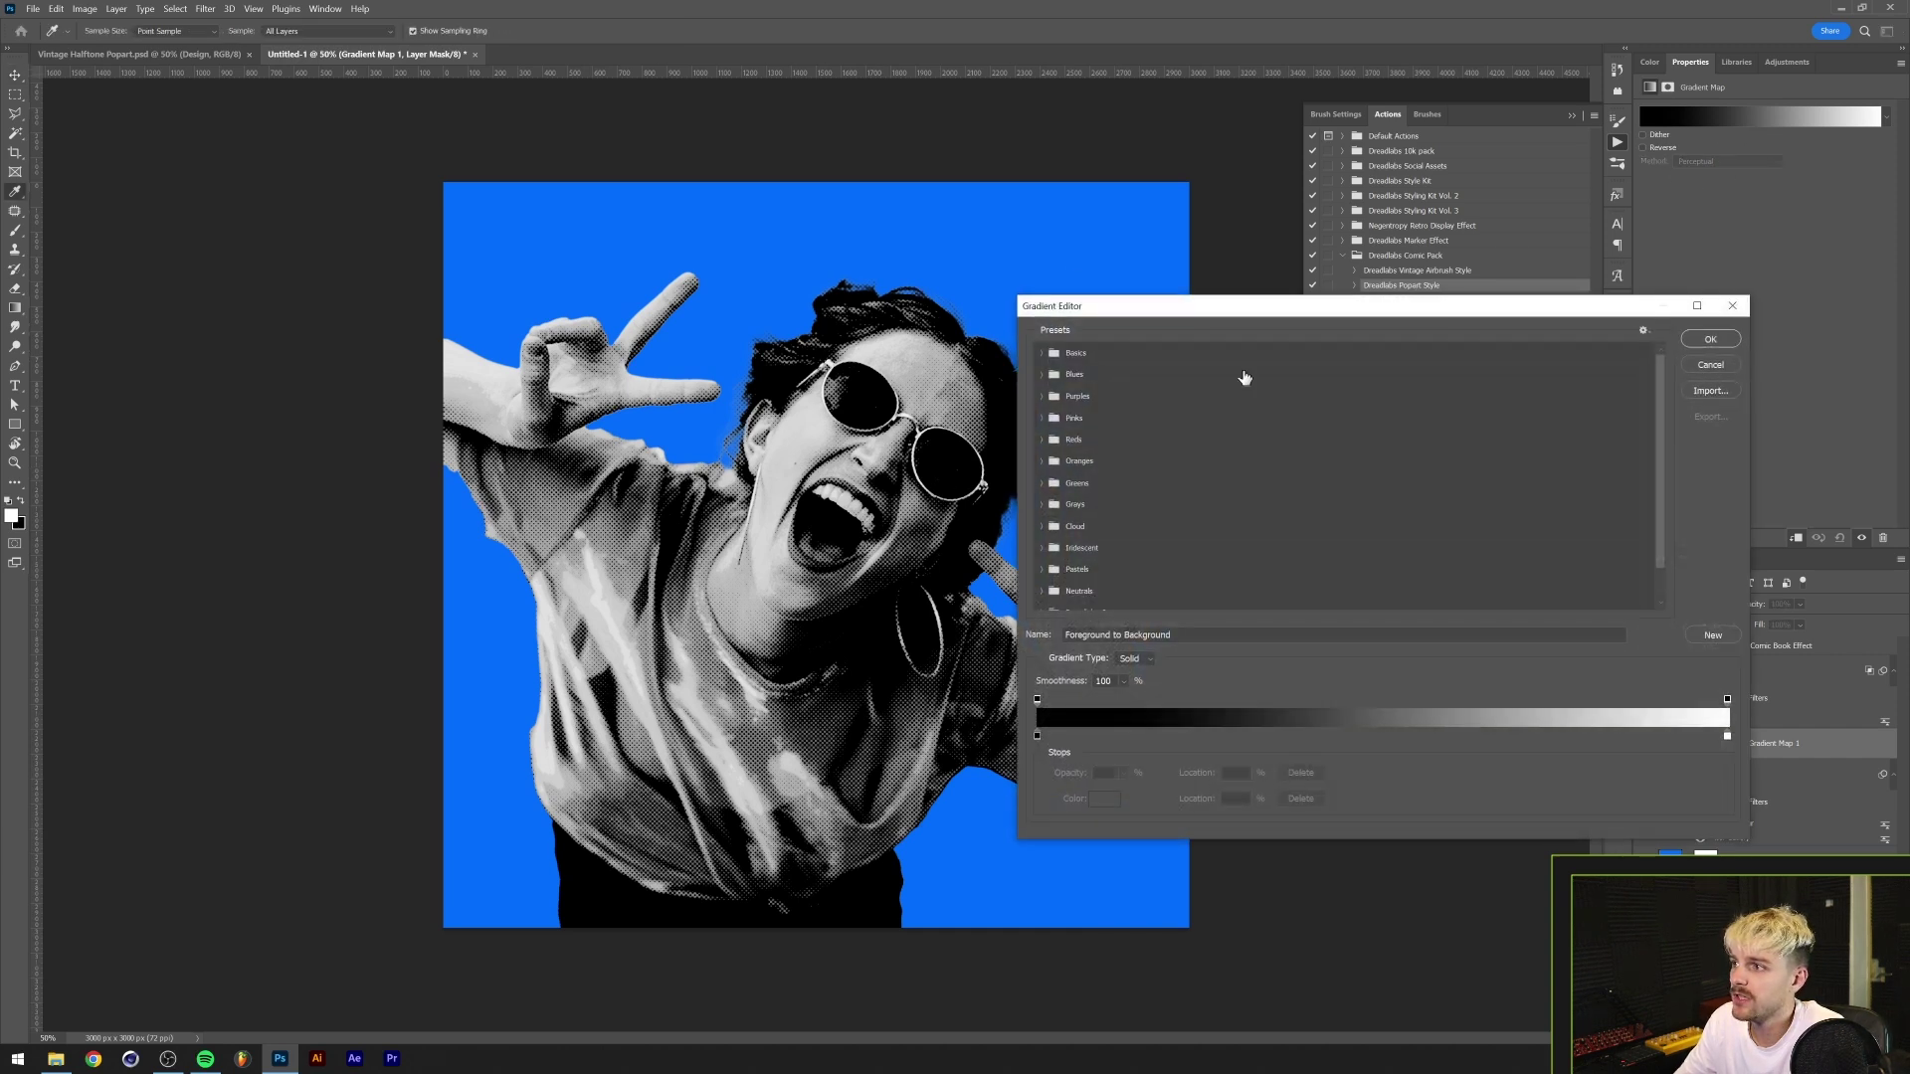
{"action": "left_click", "coordinate": [1038, 737]}
{"action": "left_click", "coordinate": [1102, 797]}
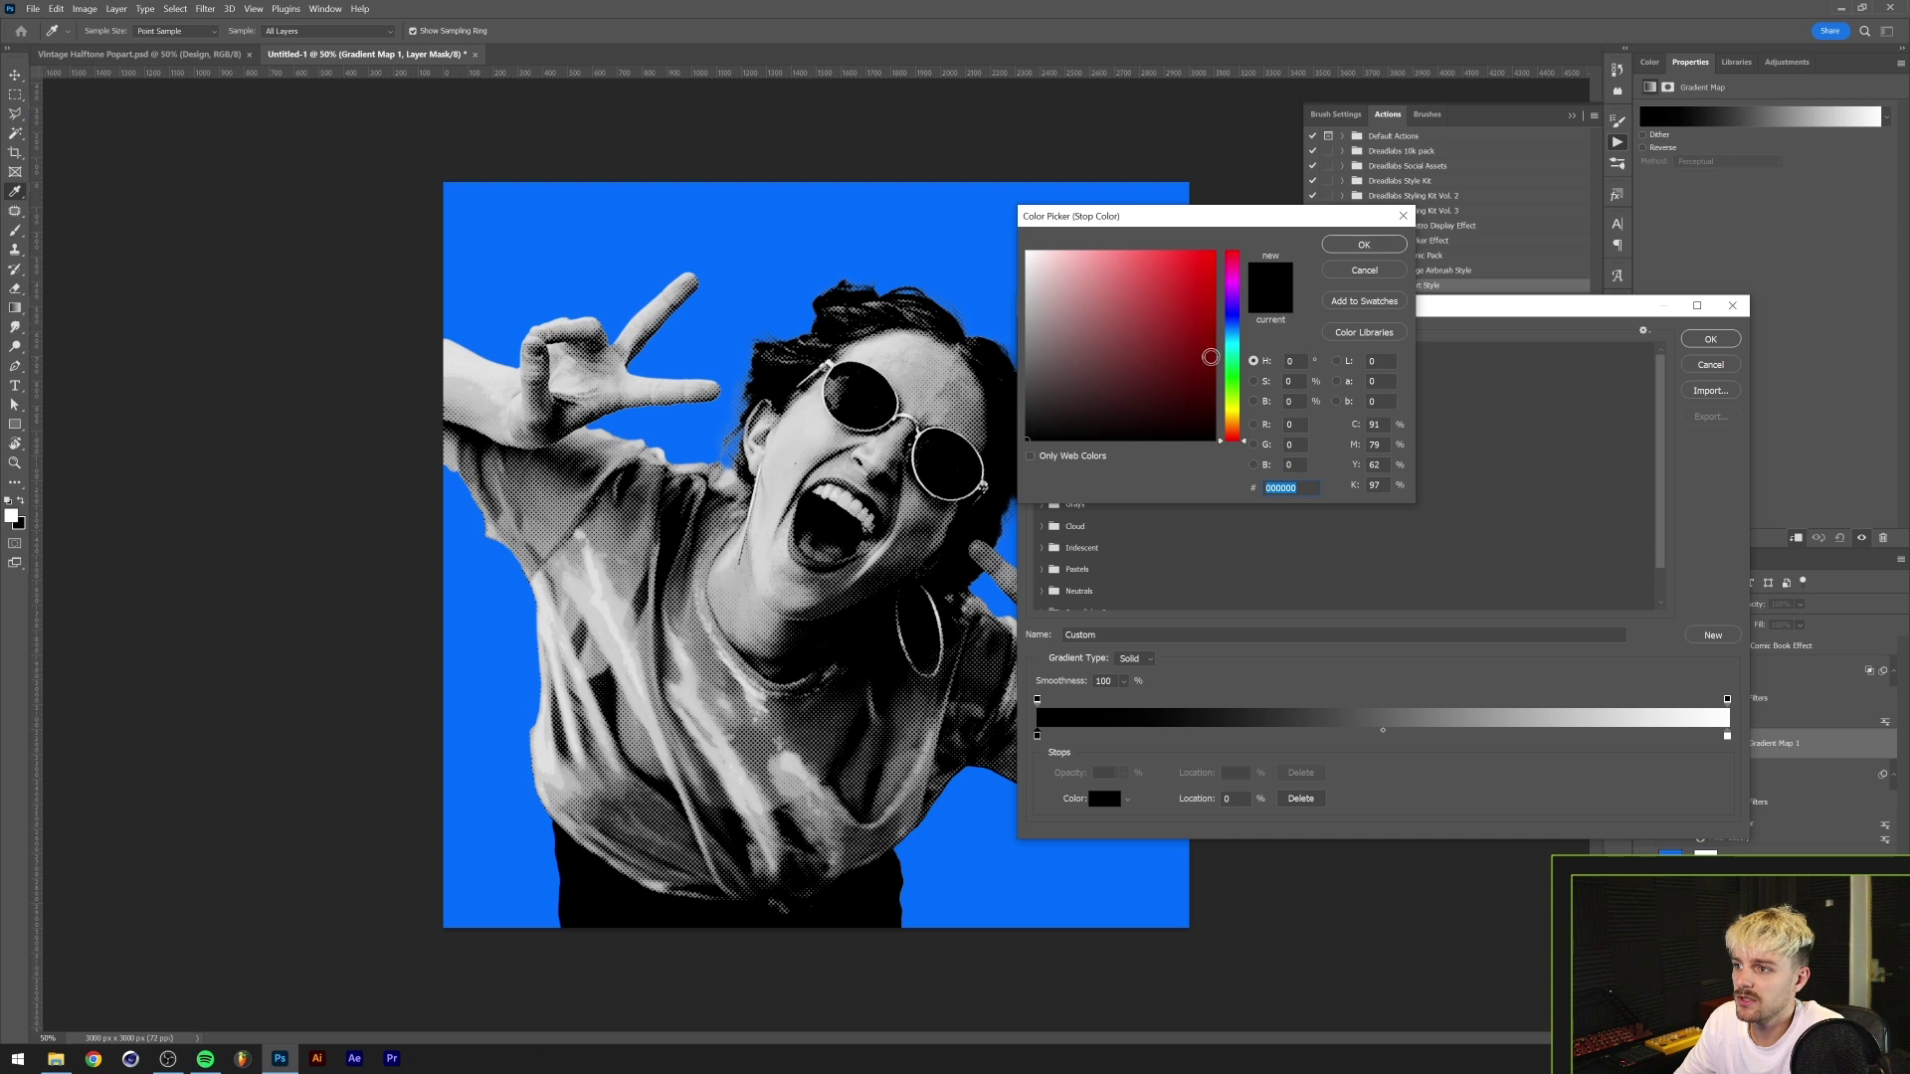
{"action": "left_click_drag", "start_coordinate": [1235, 438], "coordinate": [1236, 441]}
{"action": "left_click_drag", "start_coordinate": [1195, 288], "coordinate": [1261, 209]}
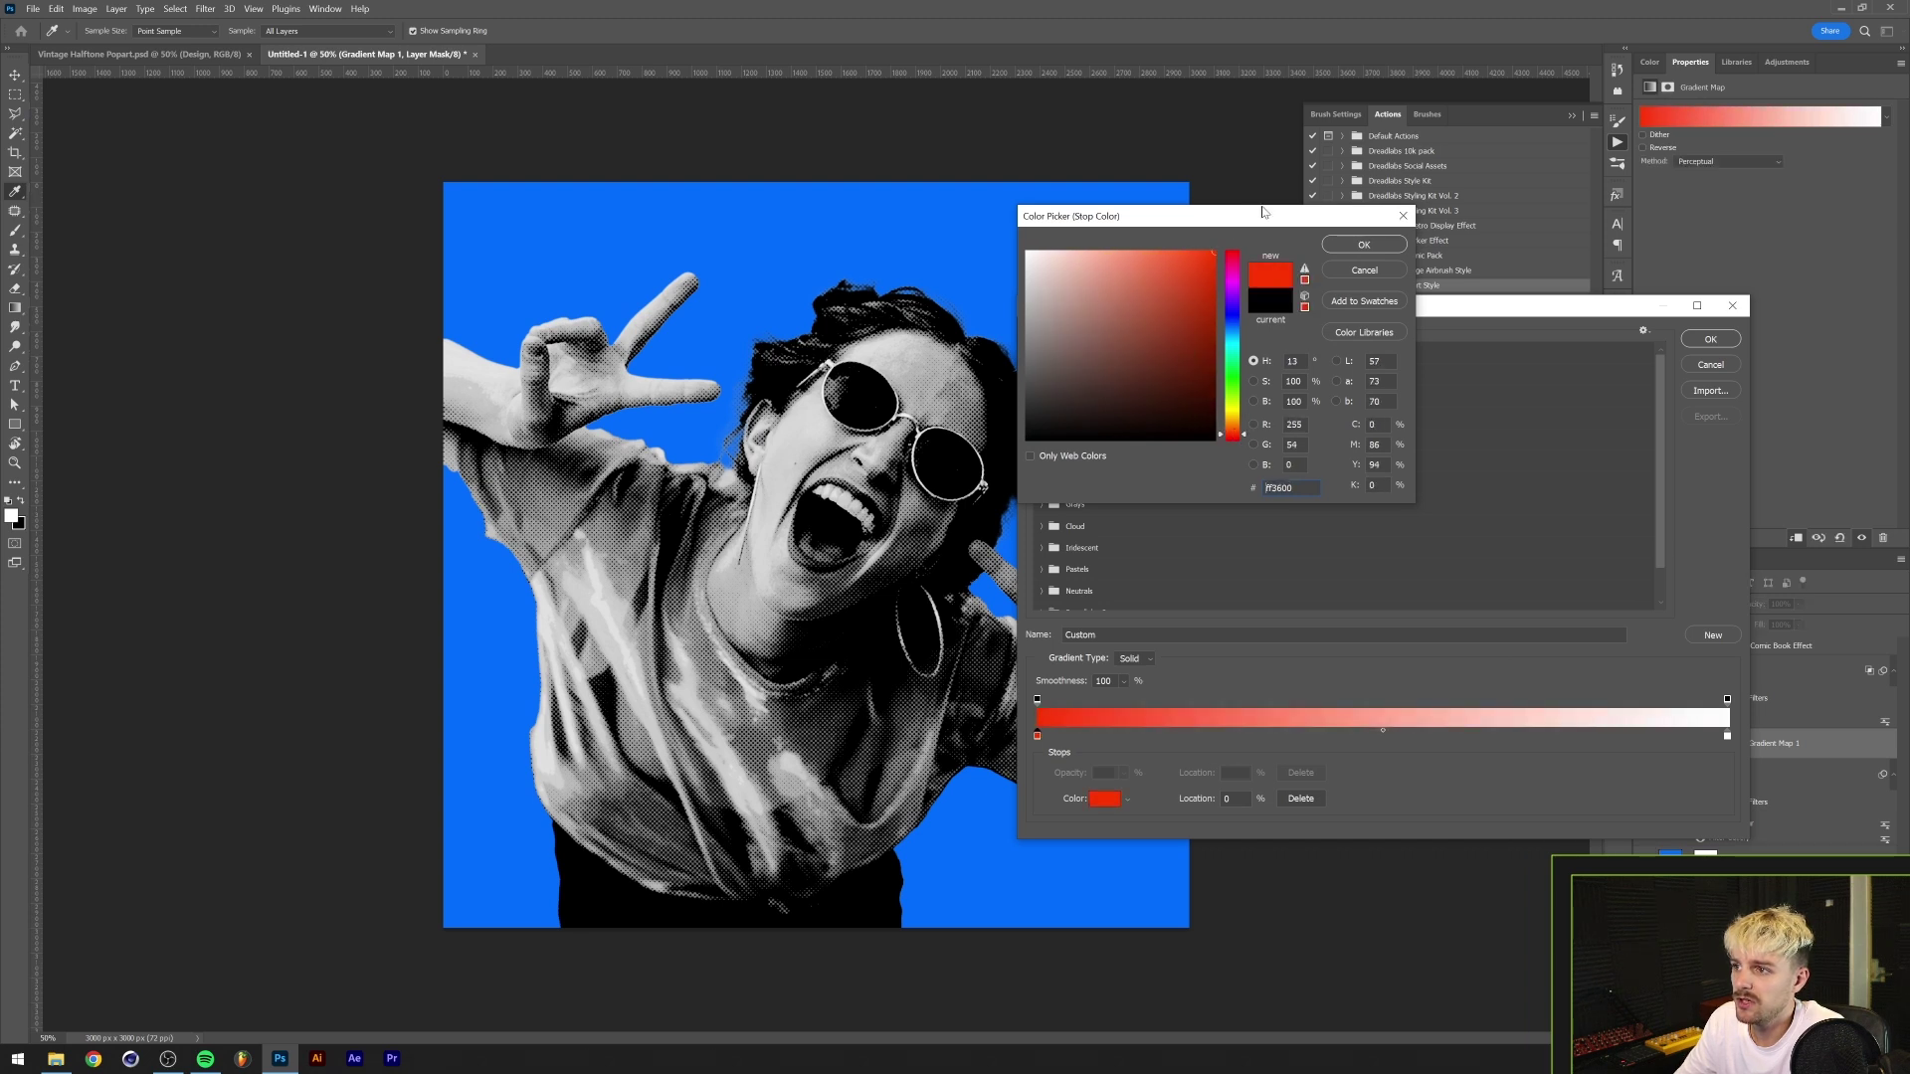
{"action": "left_click", "coordinate": [1360, 247]}
- Set the light stop of the gradient map to yellow fff600 and accept the gradient
{"action": "left_click", "coordinate": [1726, 738]}
{"action": "left_click", "coordinate": [1104, 799]}
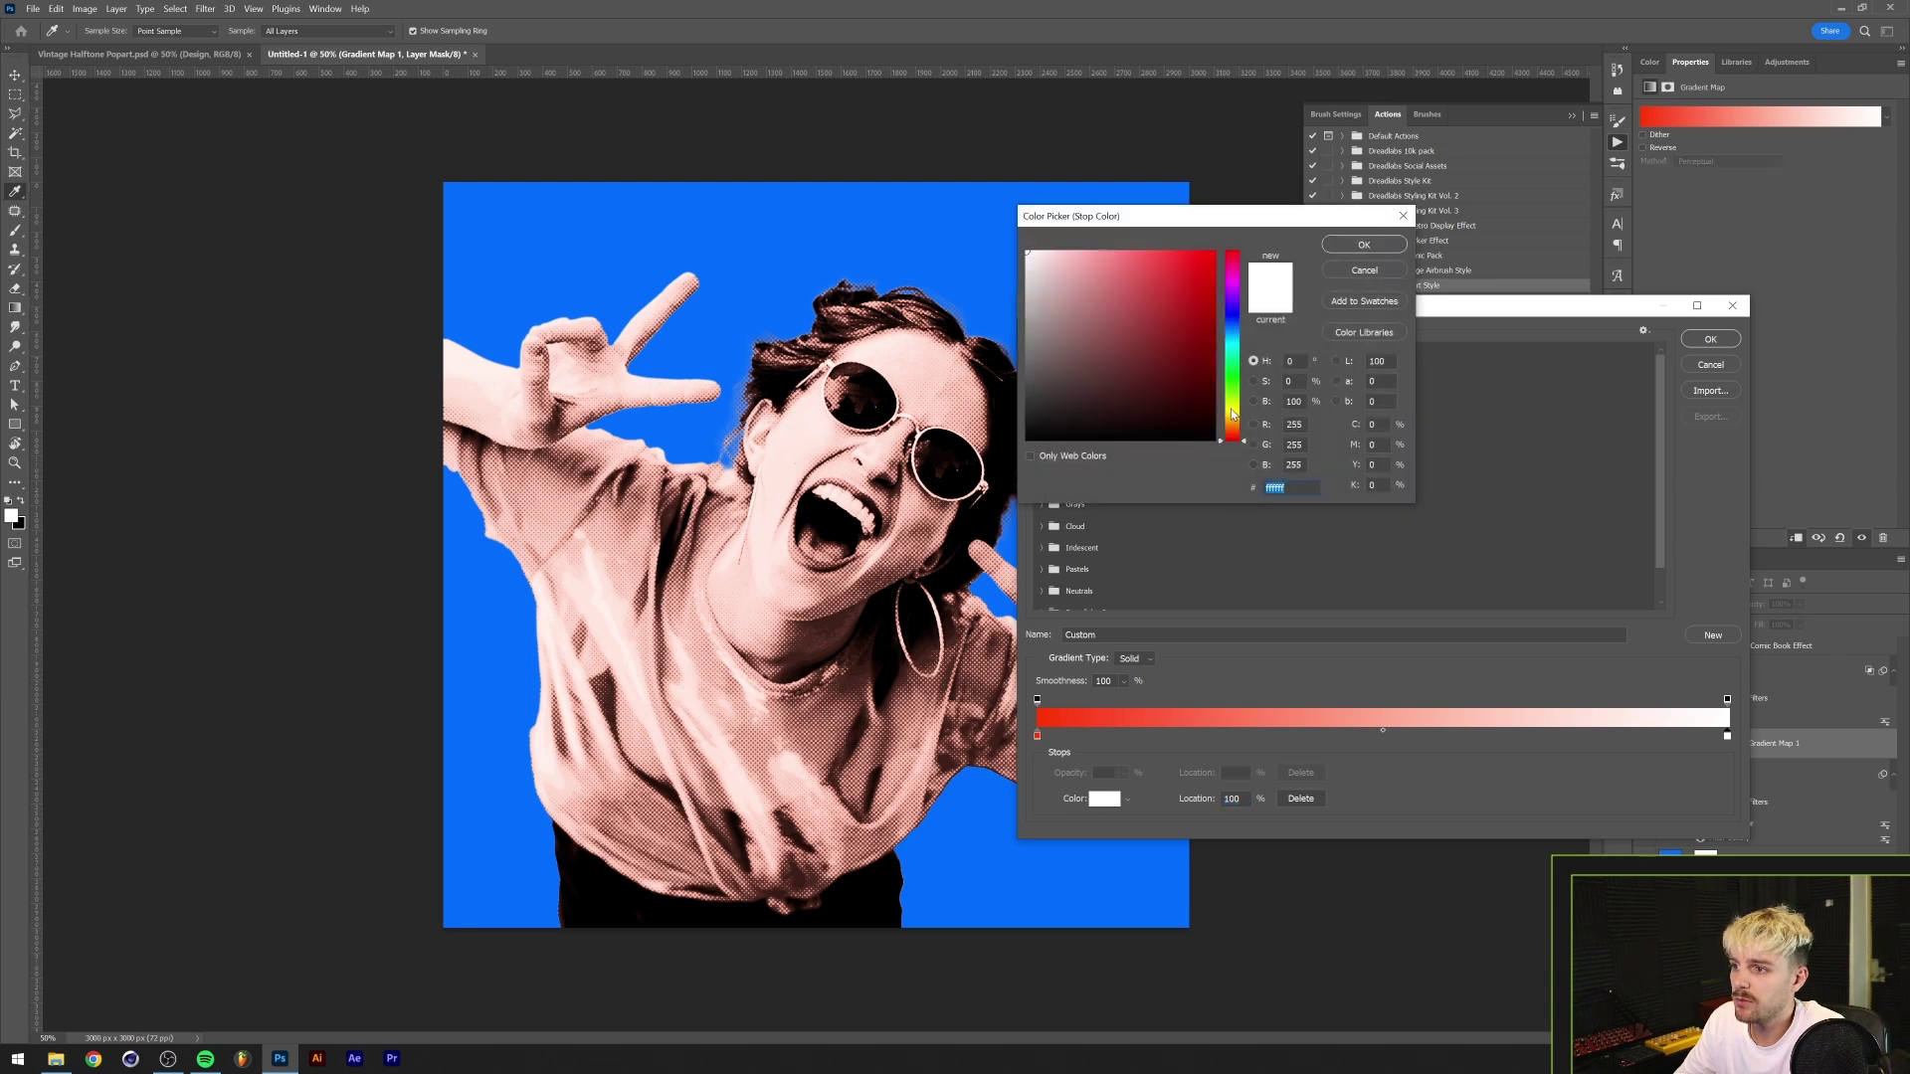
{"action": "left_click_drag", "start_coordinate": [1231, 414], "coordinate": [1231, 409]}
{"action": "left_click", "coordinate": [1213, 252]}
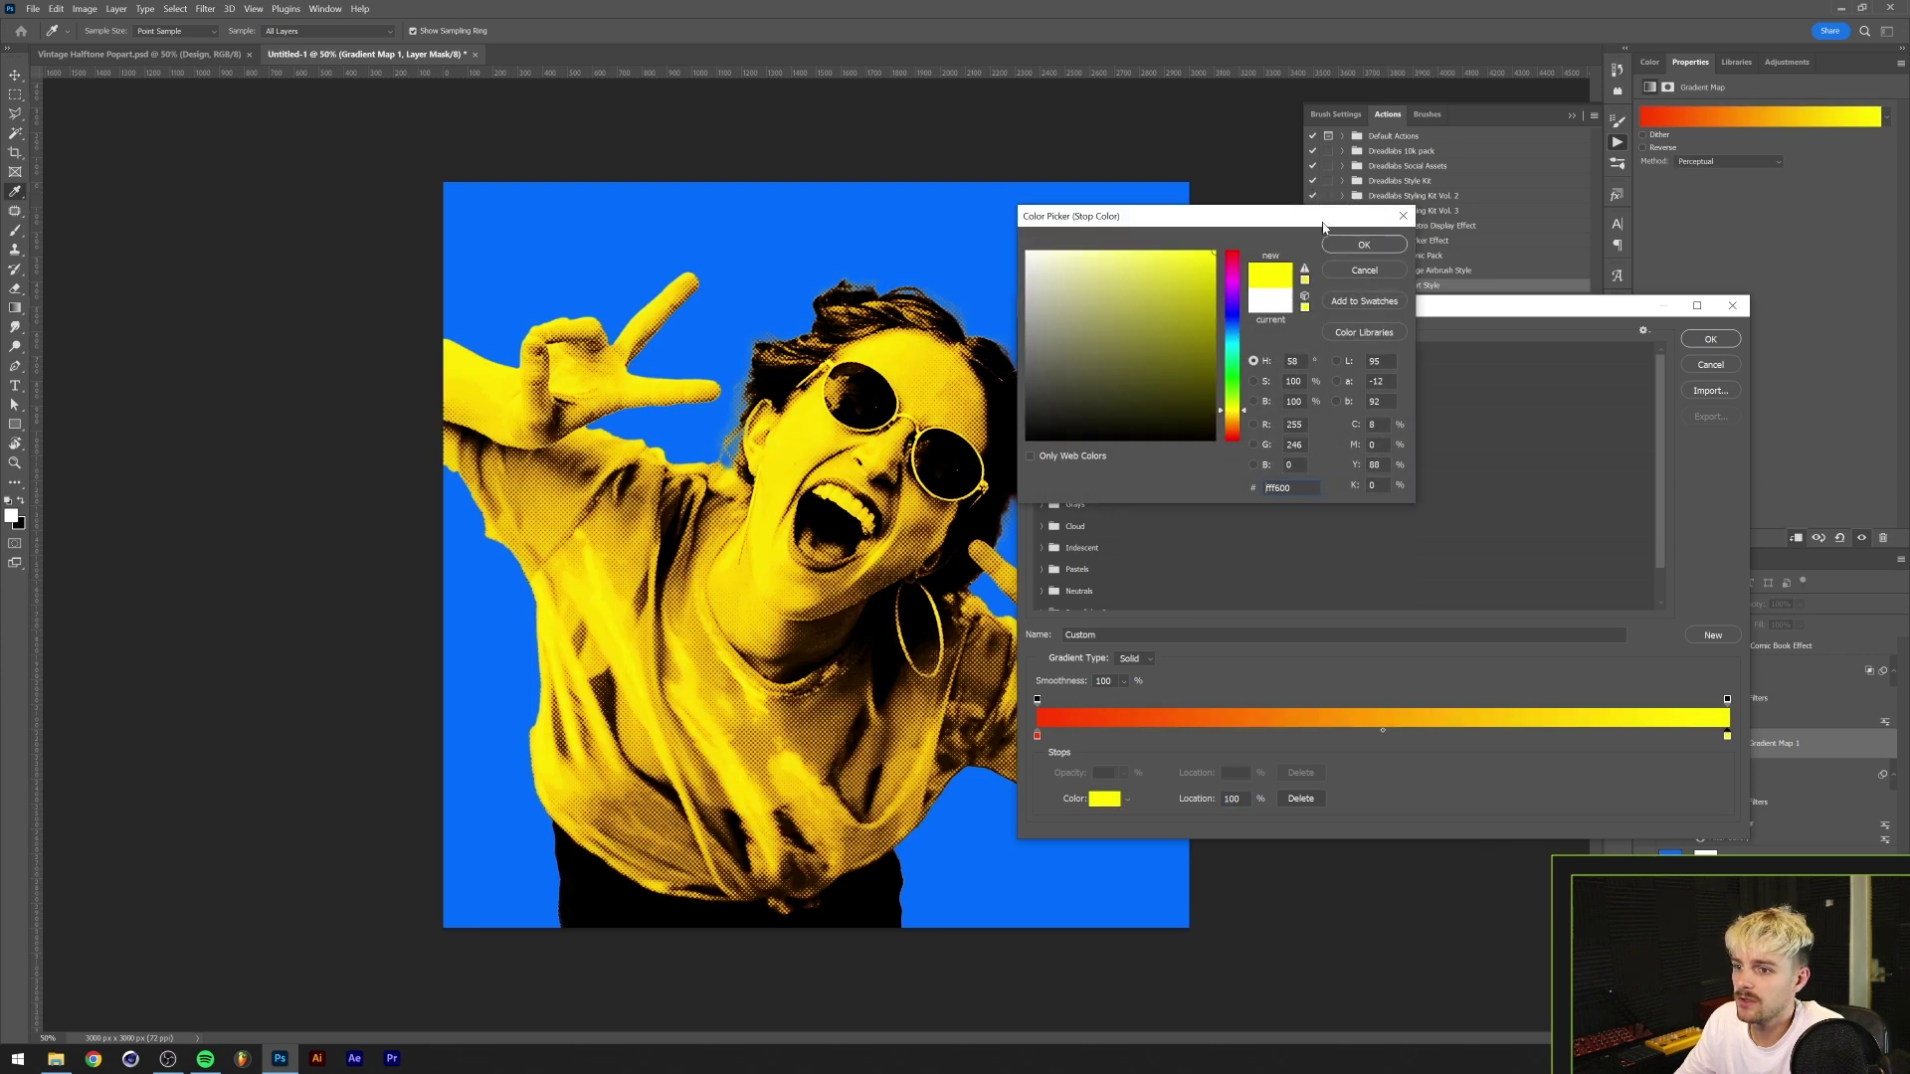
{"action": "left_click", "coordinate": [1364, 244]}
{"action": "left_click", "coordinate": [1710, 339]}
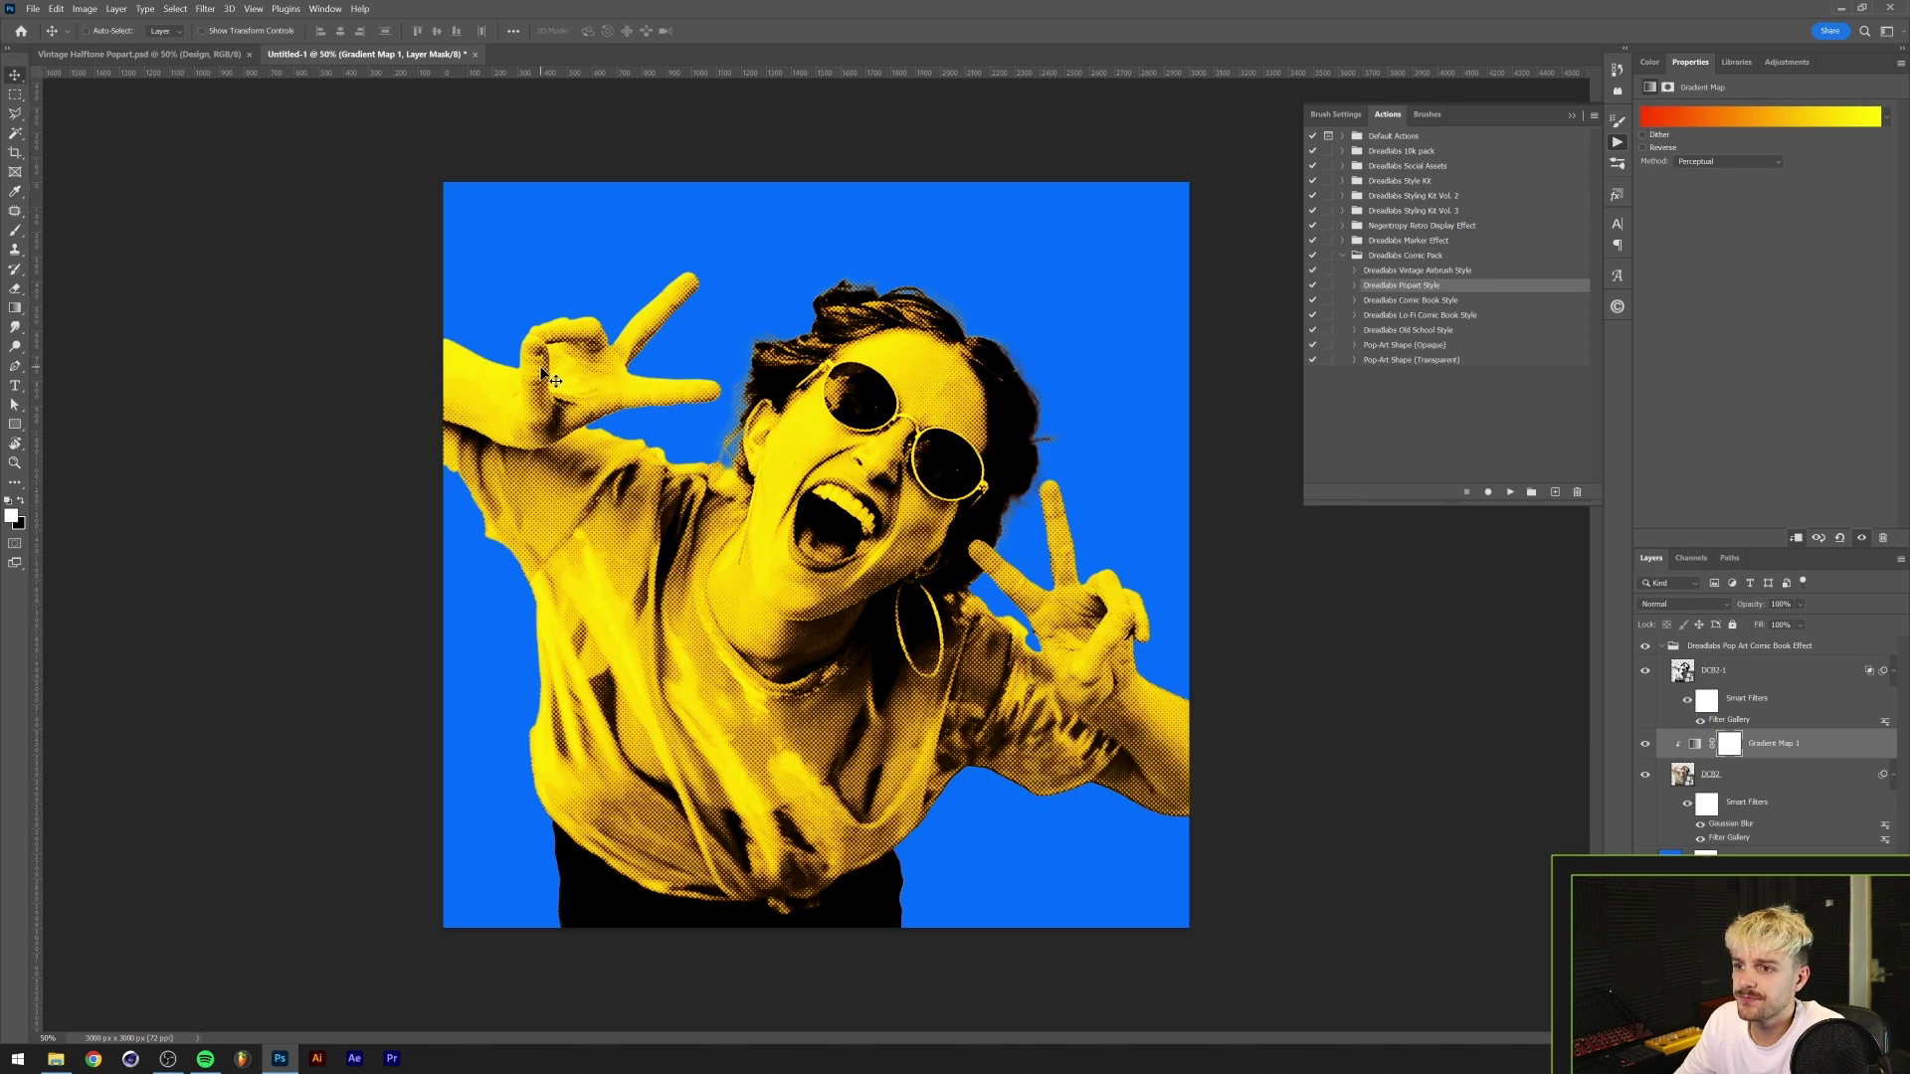
- Collapse the pop art effect group and rename it Model
{"action": "left_click", "coordinate": [1664, 648]}
{"action": "double_click", "coordinate": [1704, 647]}
{"action": "type", "text": "Mod"}
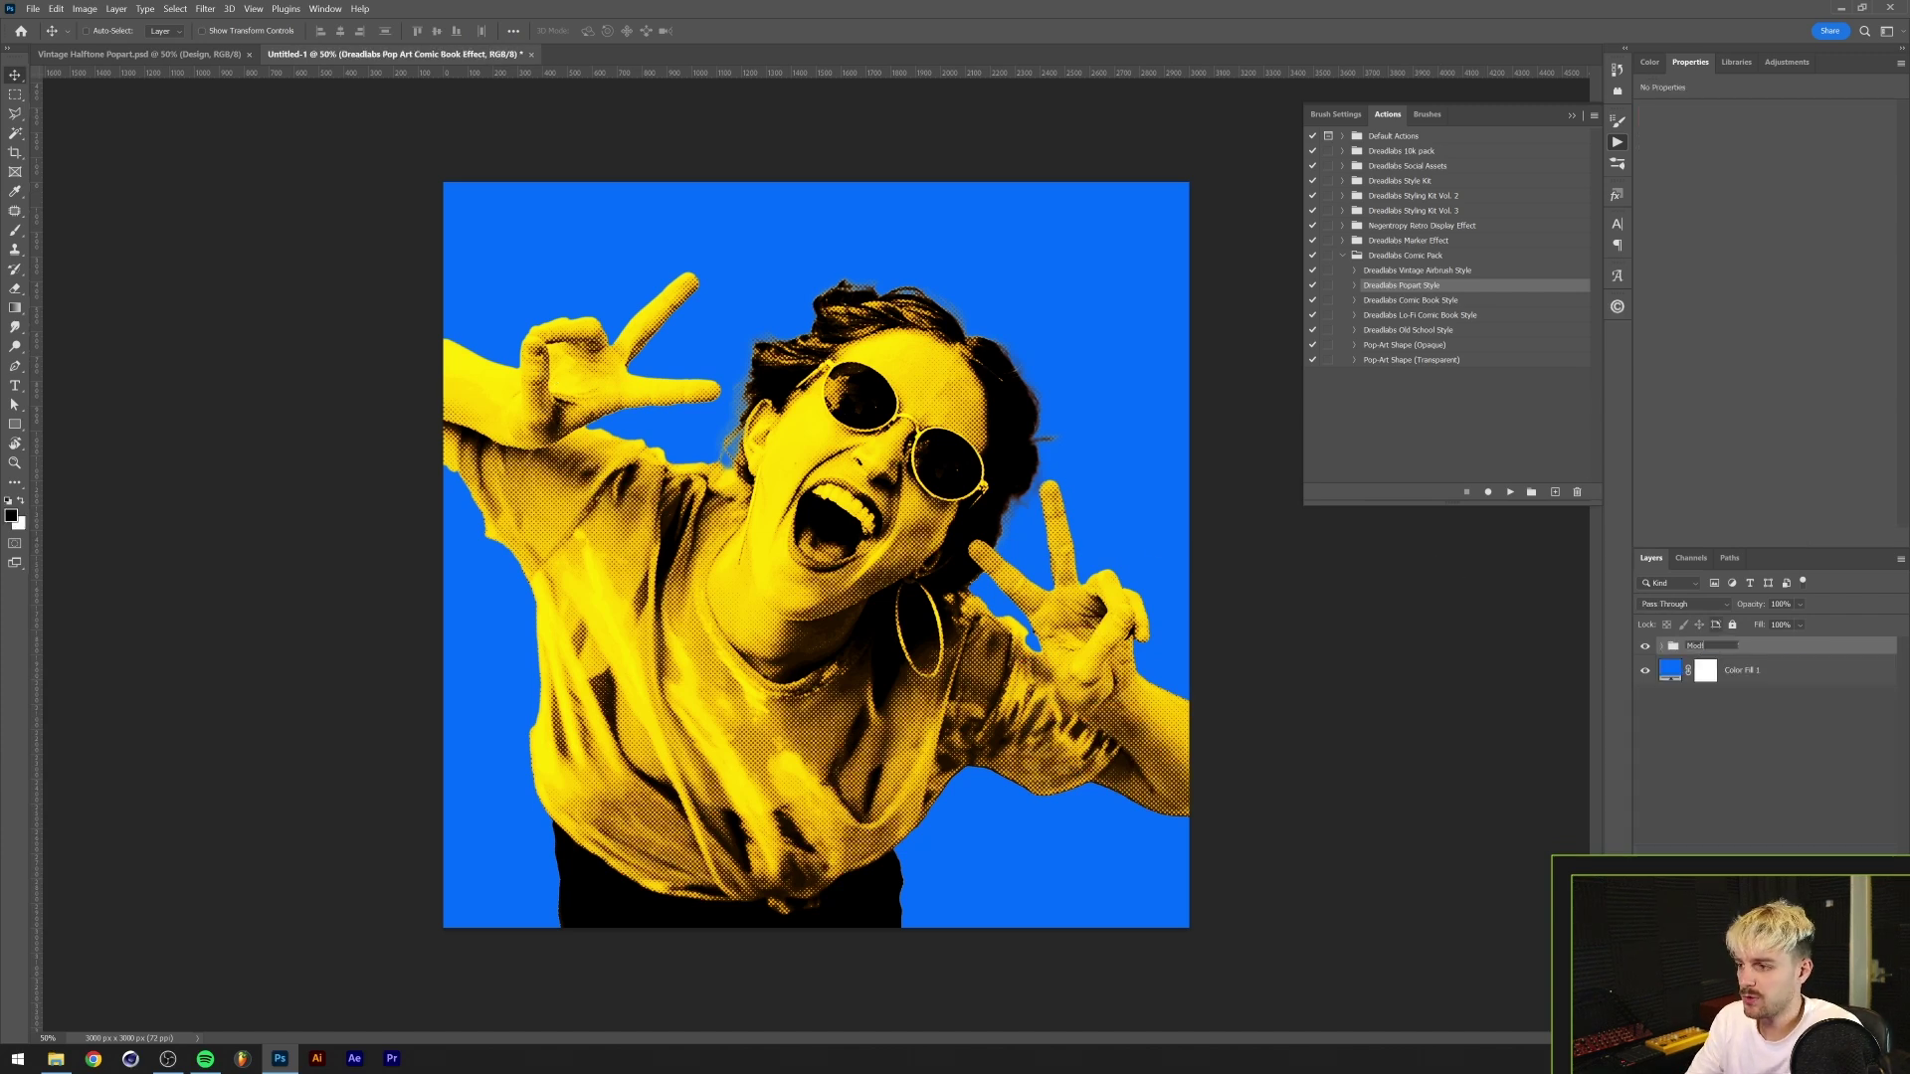
{"action": "type", "text": "el"}
{"action": "key", "text": "Return"}
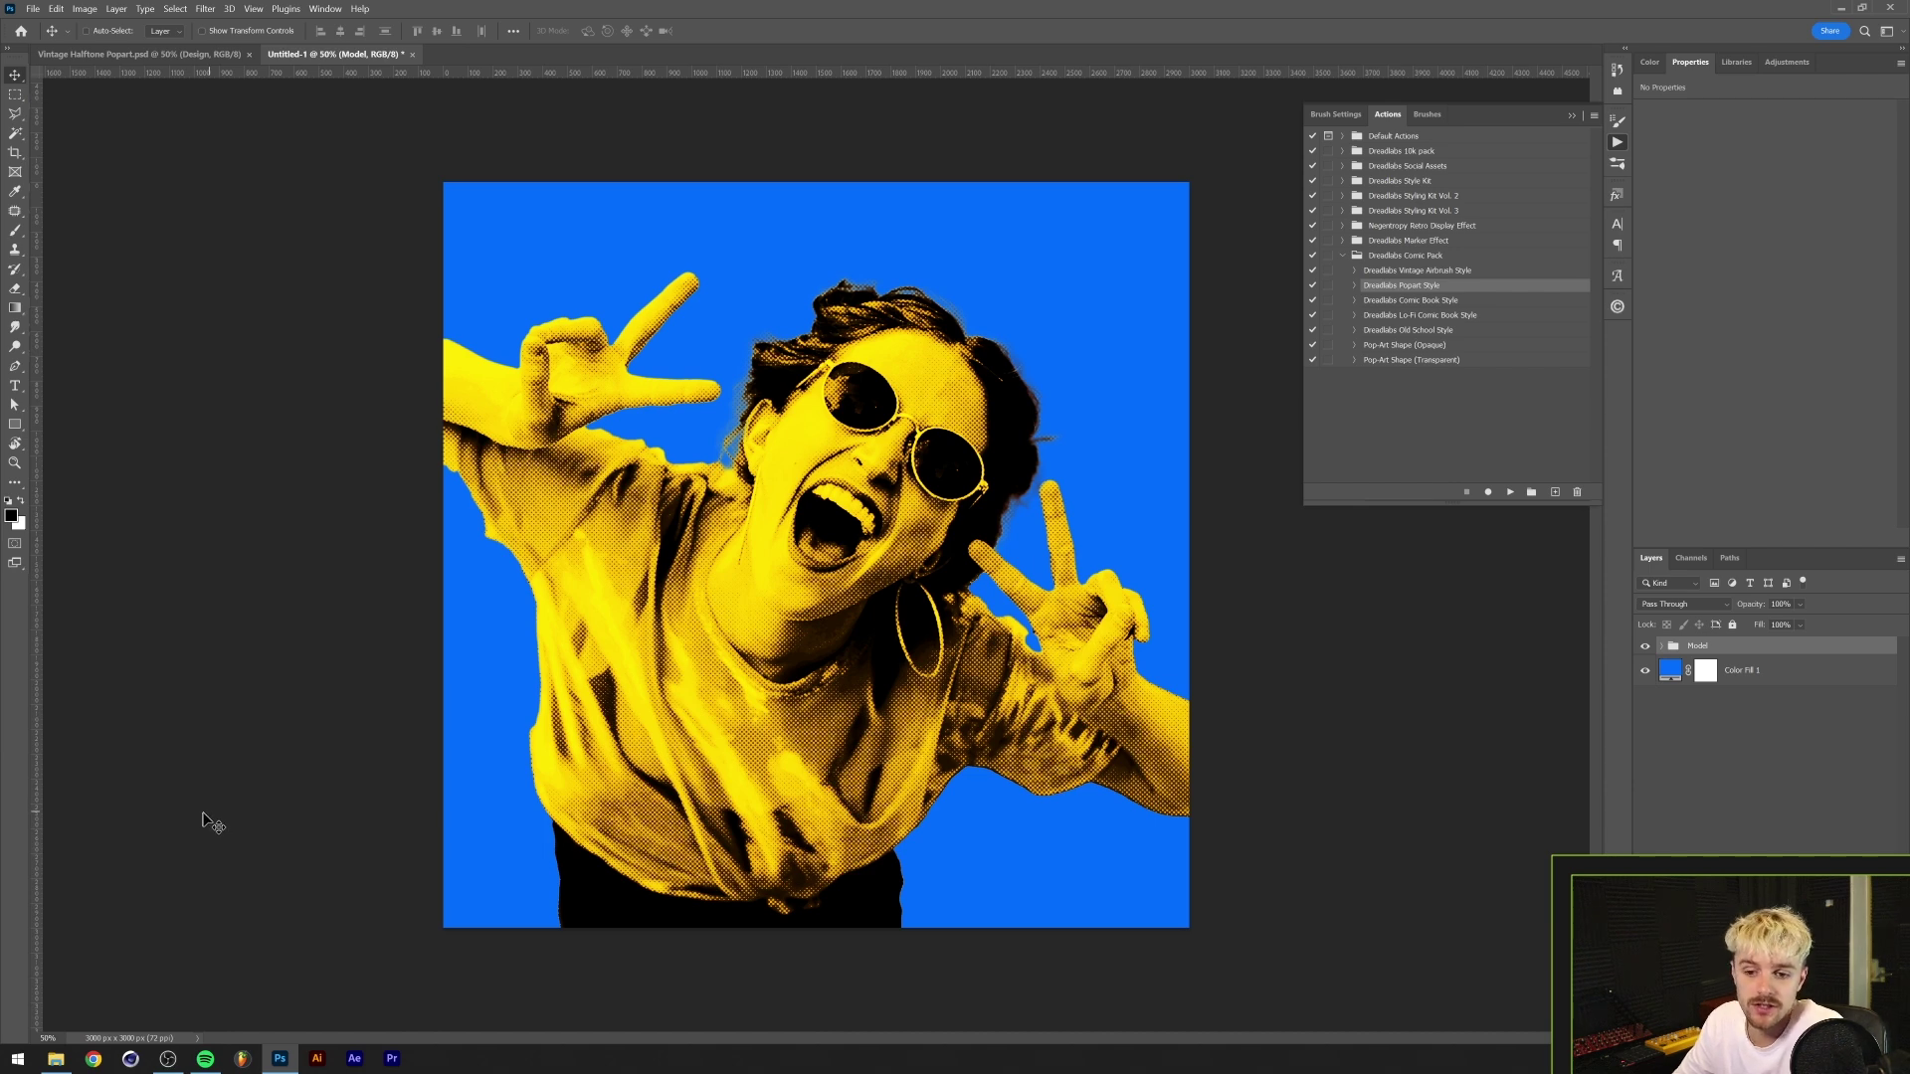
- Switch to File Explorer and open the PNG folder inside the Dreadlabs Comic Pack's Shapes folder
{"action": "left_click", "coordinate": [57, 1060]}
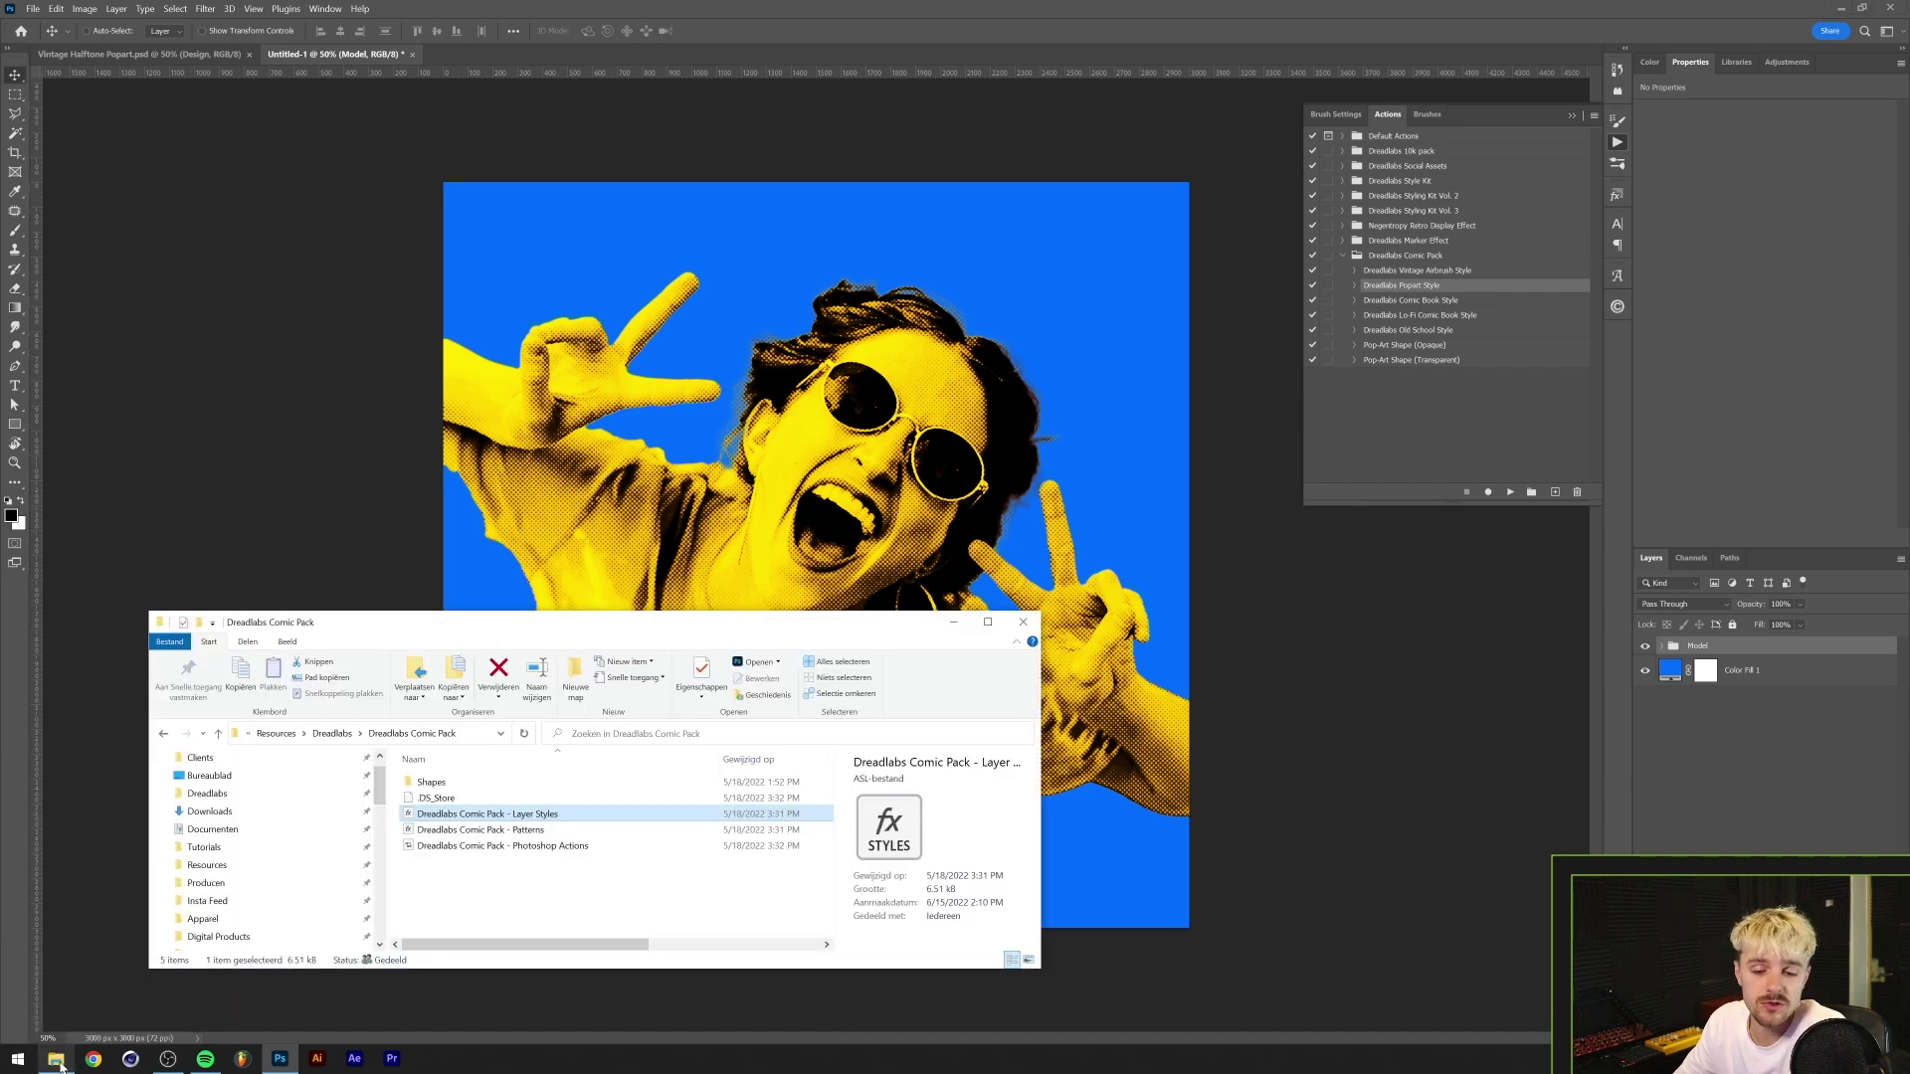
{"action": "double_click", "coordinate": [462, 789]}
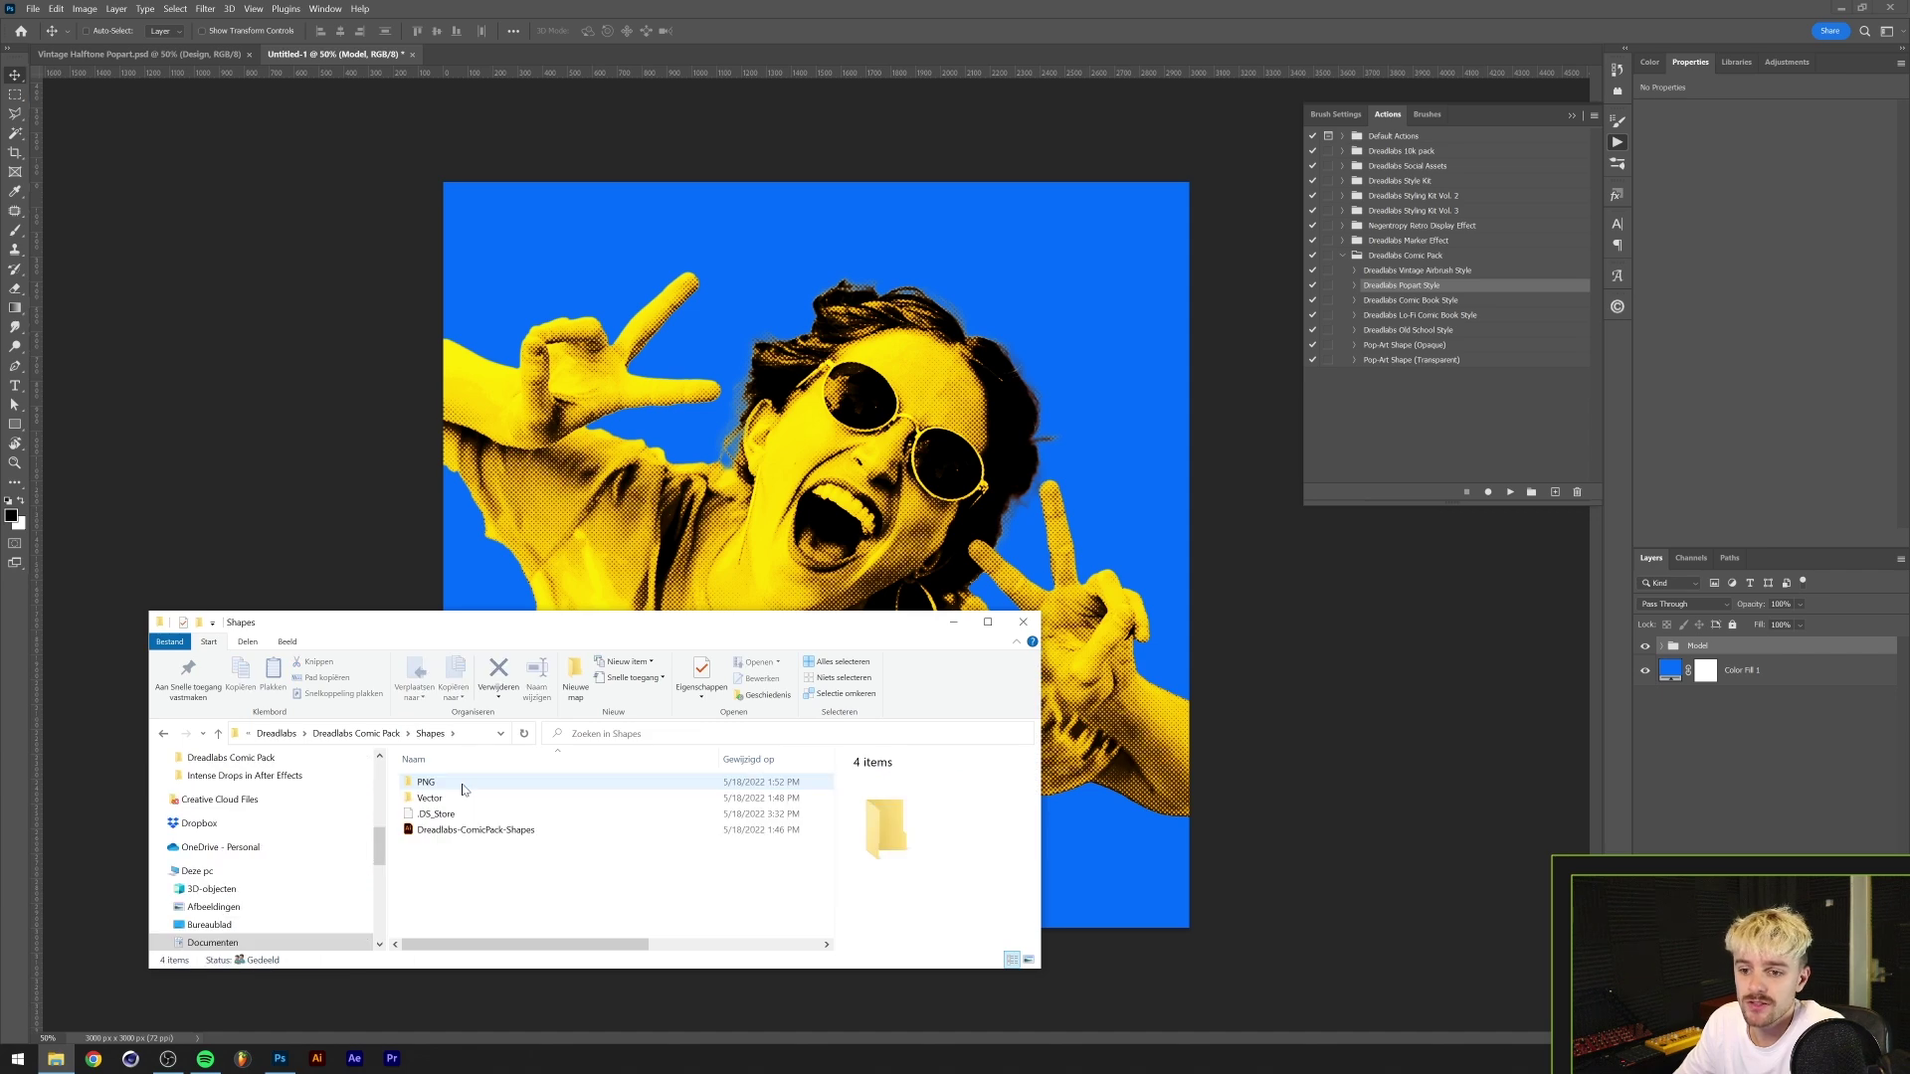
{"action": "double_click", "coordinate": [463, 784]}
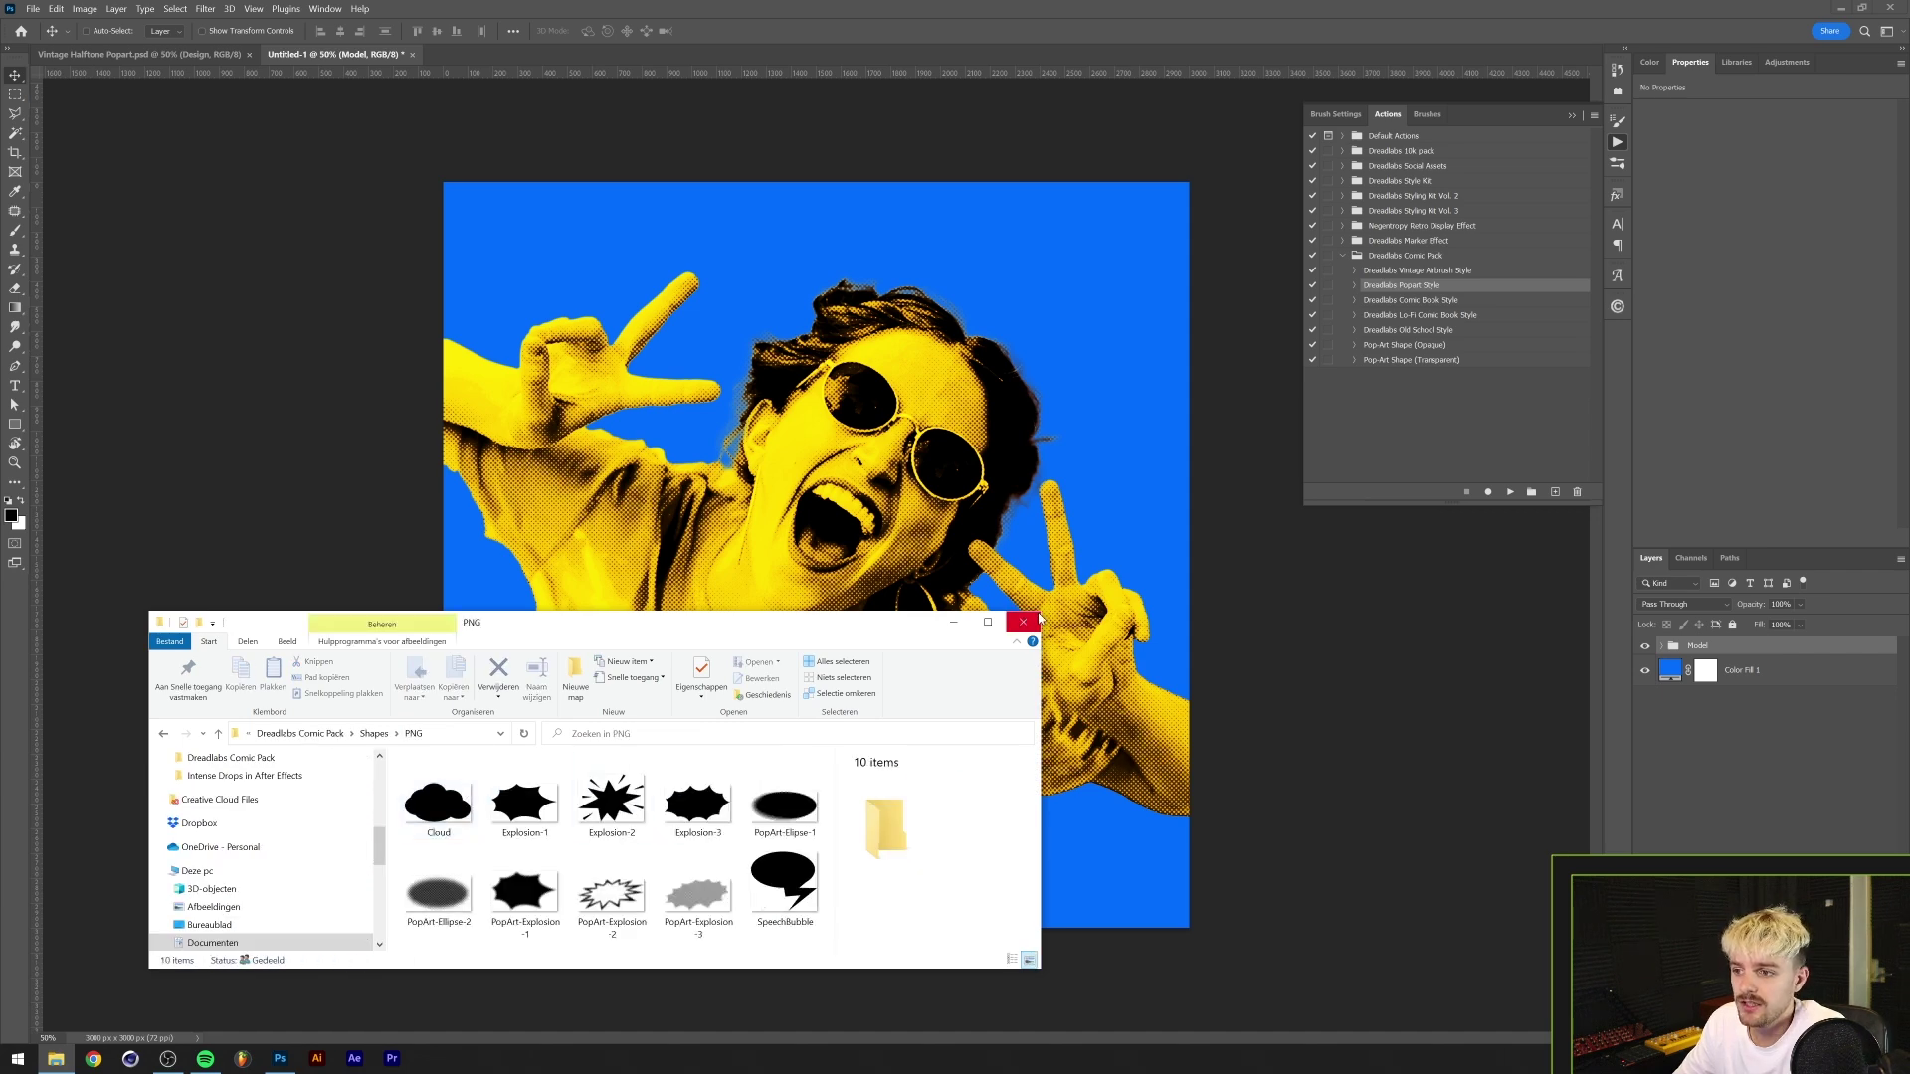
- Place the Explosion-2 PNG from the comic pack's PNG folder into the pop-art document
{"action": "left_click_drag", "start_coordinate": [1039, 613], "coordinate": [1281, 517]}
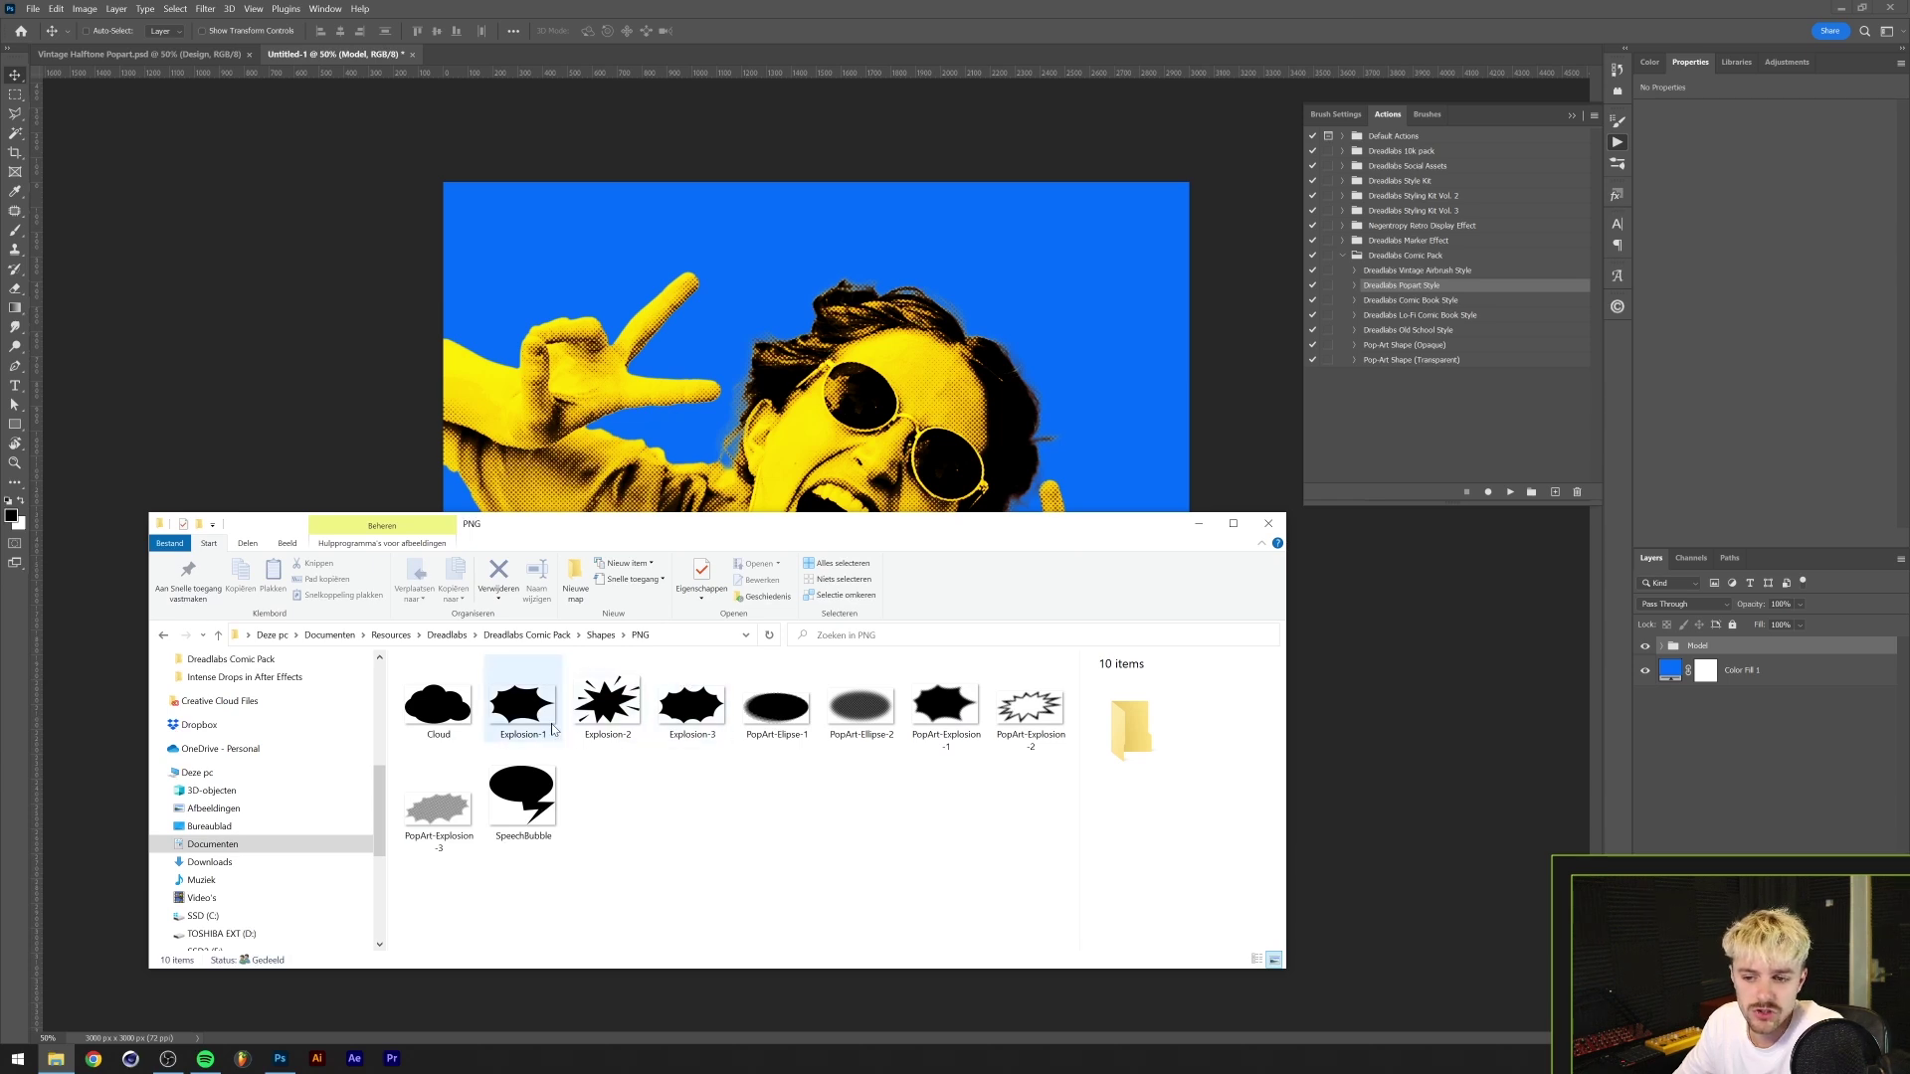
{"action": "left_click", "coordinate": [610, 741]}
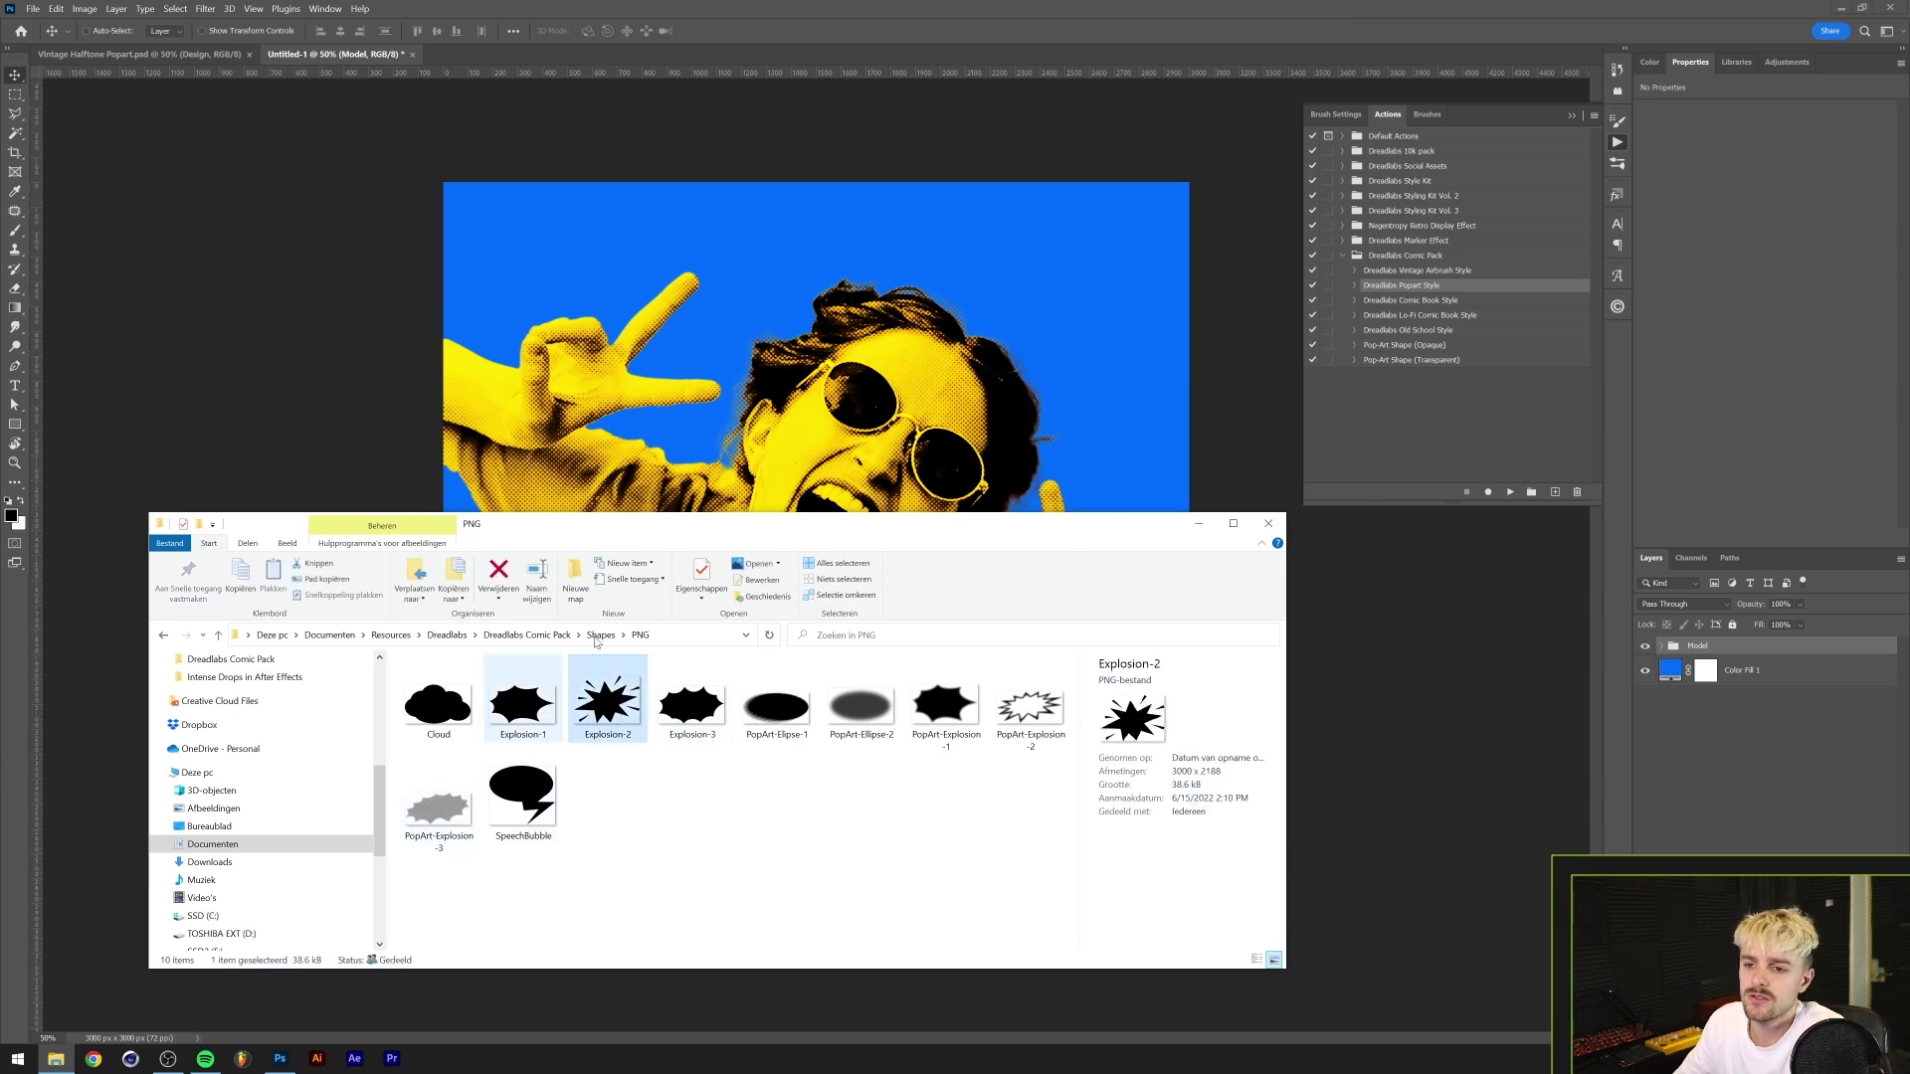
{"action": "left_click_drag", "start_coordinate": [601, 711], "coordinate": [839, 435]}
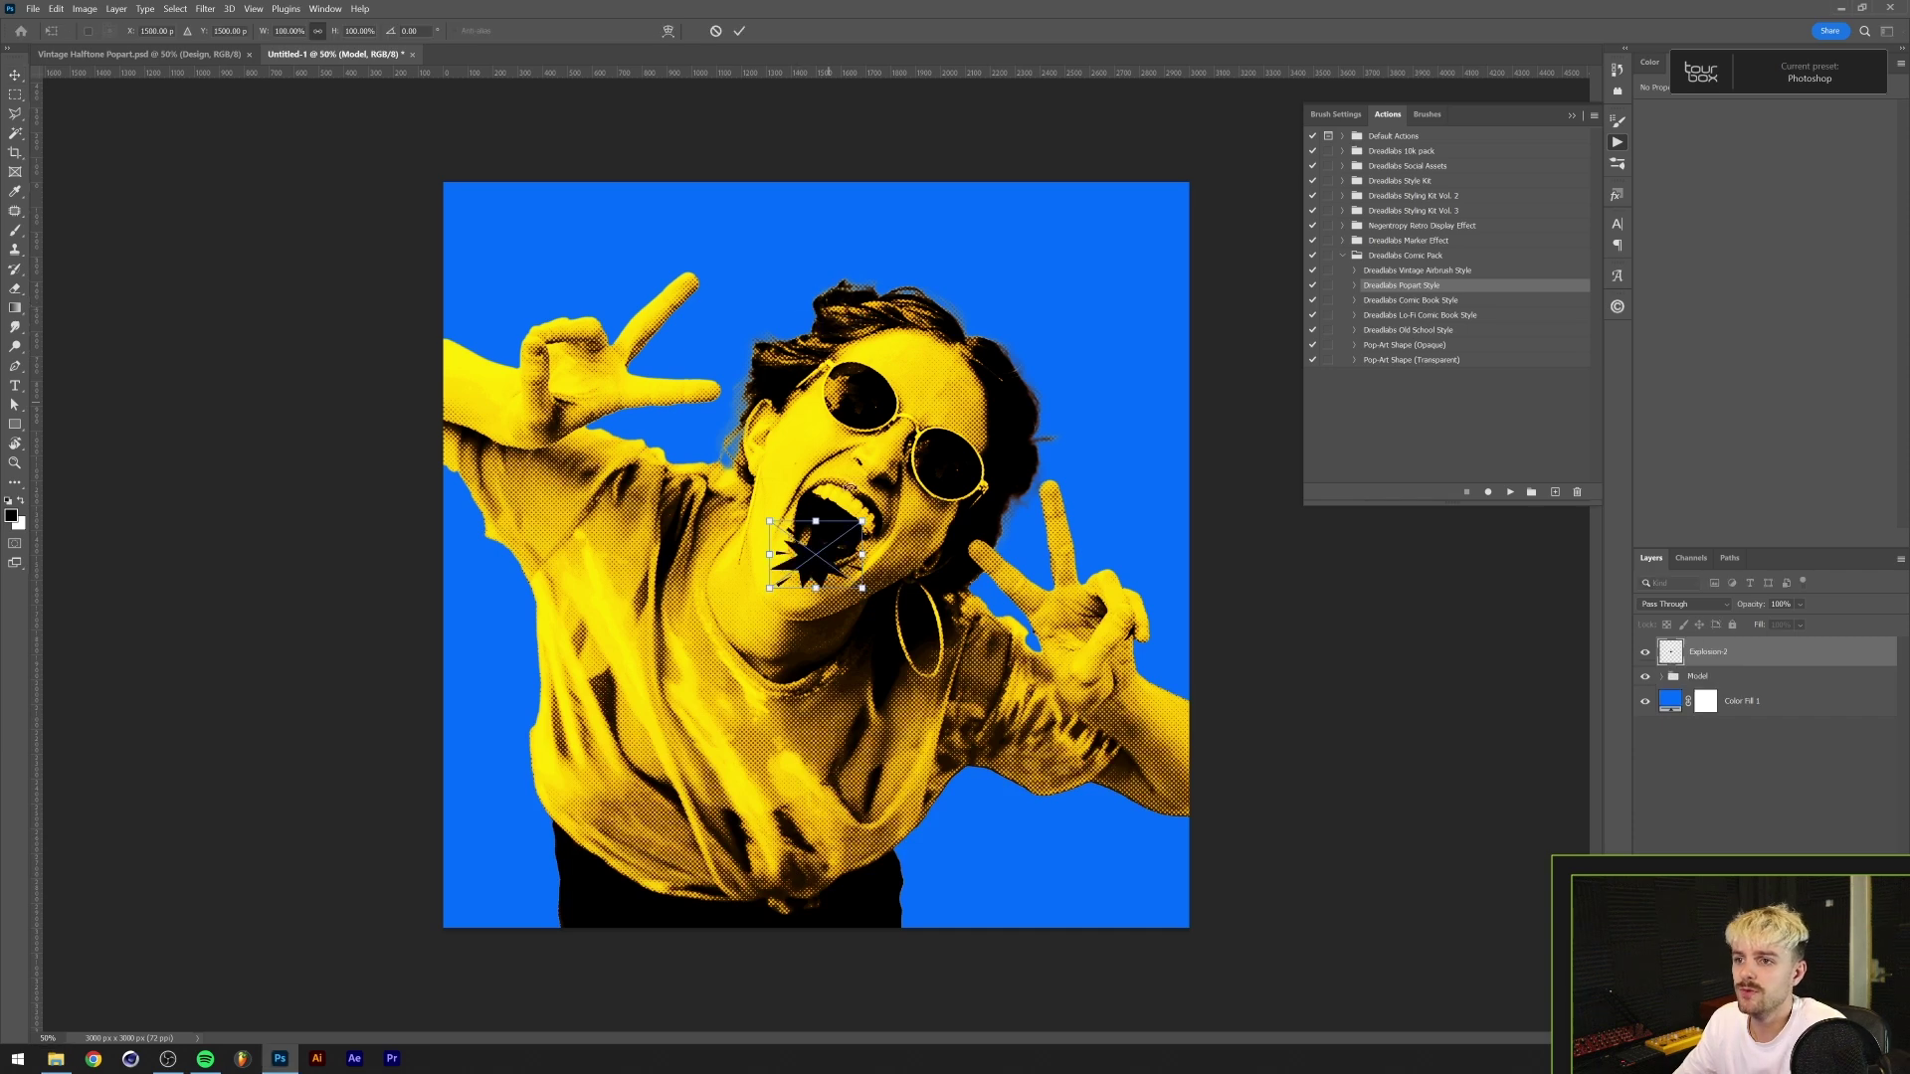
- Enlarge Explosion-2 to about 2600 px wide, rotate it about 20° around the model's head, and move its layer beneath the Model group
{"action": "left_click_drag", "start_coordinate": [862, 554], "coordinate": [1023, 544]}
{"action": "left_click_drag", "start_coordinate": [1069, 478], "coordinate": [1092, 544]}
{"action": "left_click_drag", "start_coordinate": [803, 582], "coordinate": [821, 363]}
{"action": "left_click_drag", "start_coordinate": [1035, 392], "coordinate": [1205, 477]}
{"action": "left_click_drag", "start_coordinate": [1284, 220], "coordinate": [1297, 250]}
{"action": "left_click", "coordinate": [739, 31]}
{"action": "left_click_drag", "start_coordinate": [1701, 654], "coordinate": [1707, 690]}
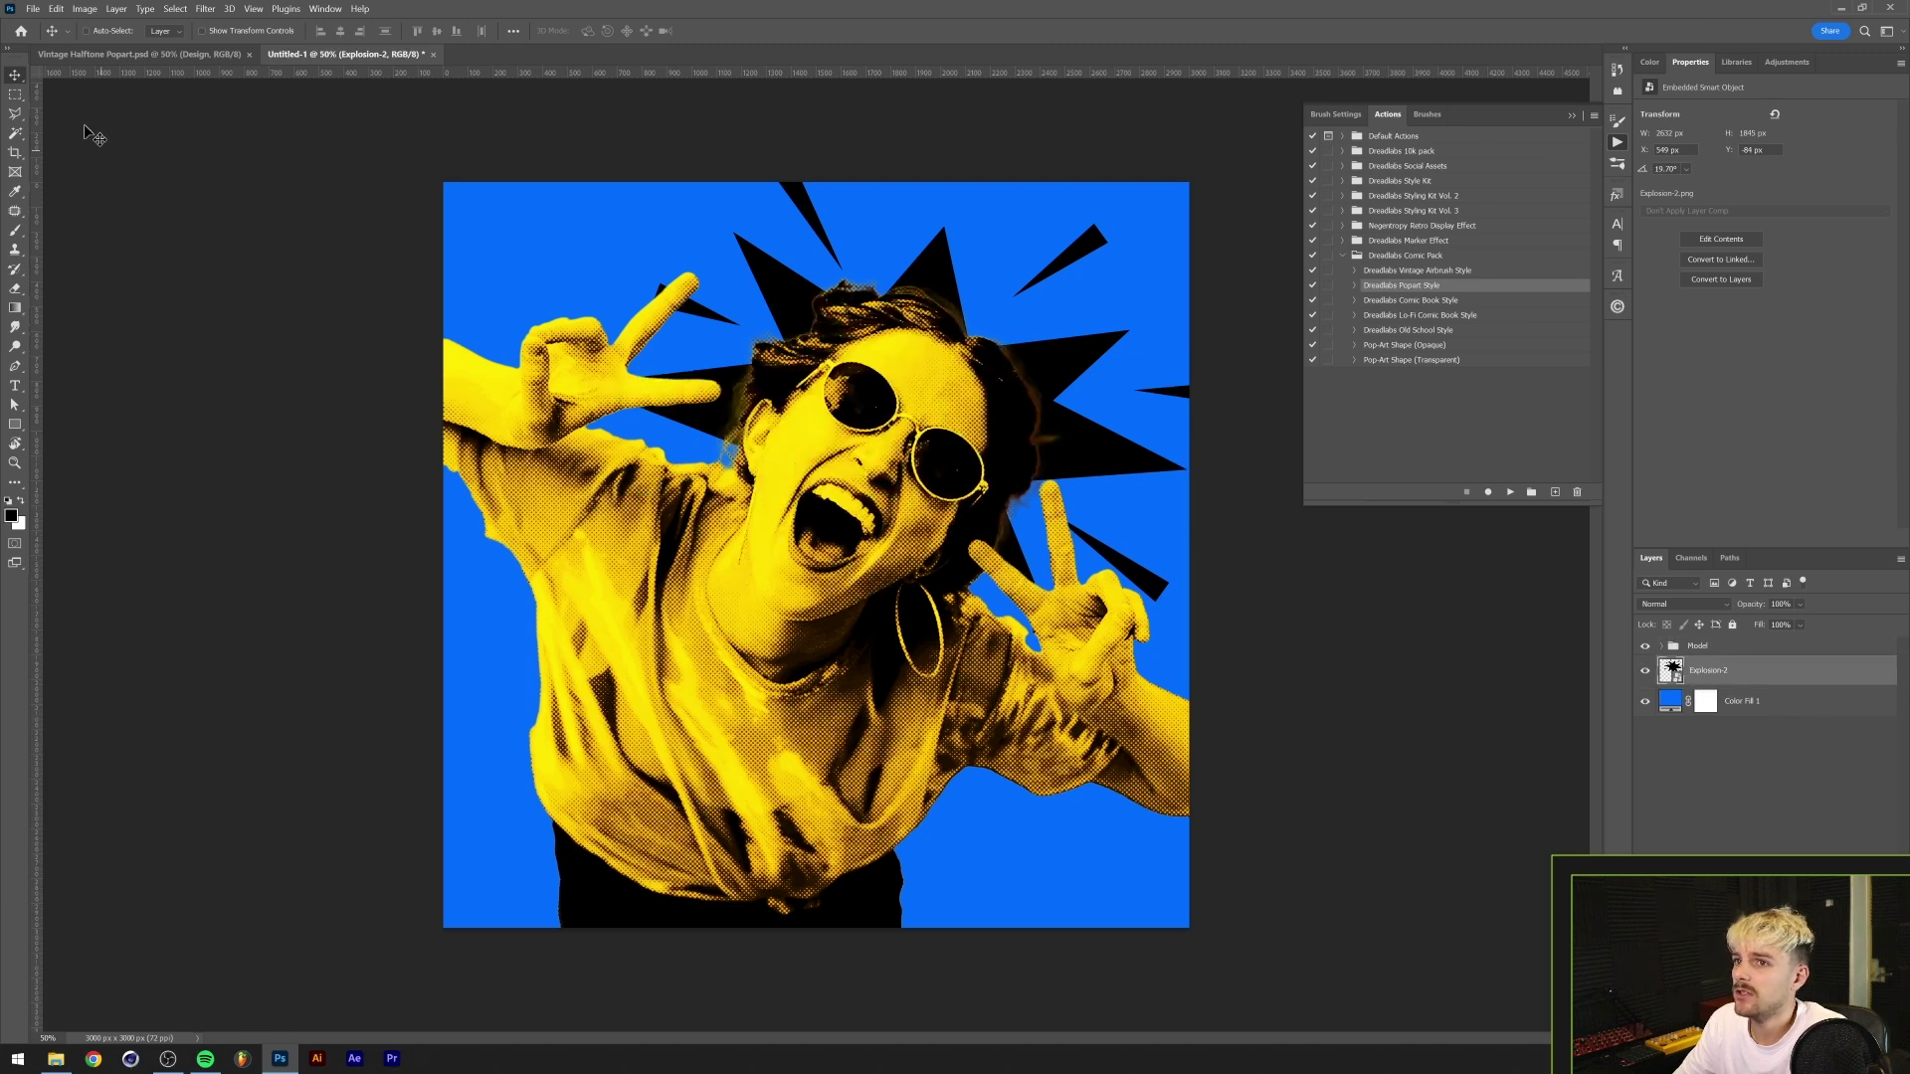
- Apply the dotted halftone style from the Dreadlabs Comic Book Layer Styles to the Explosion-2 layer
{"action": "left_click", "coordinate": [325, 8]}
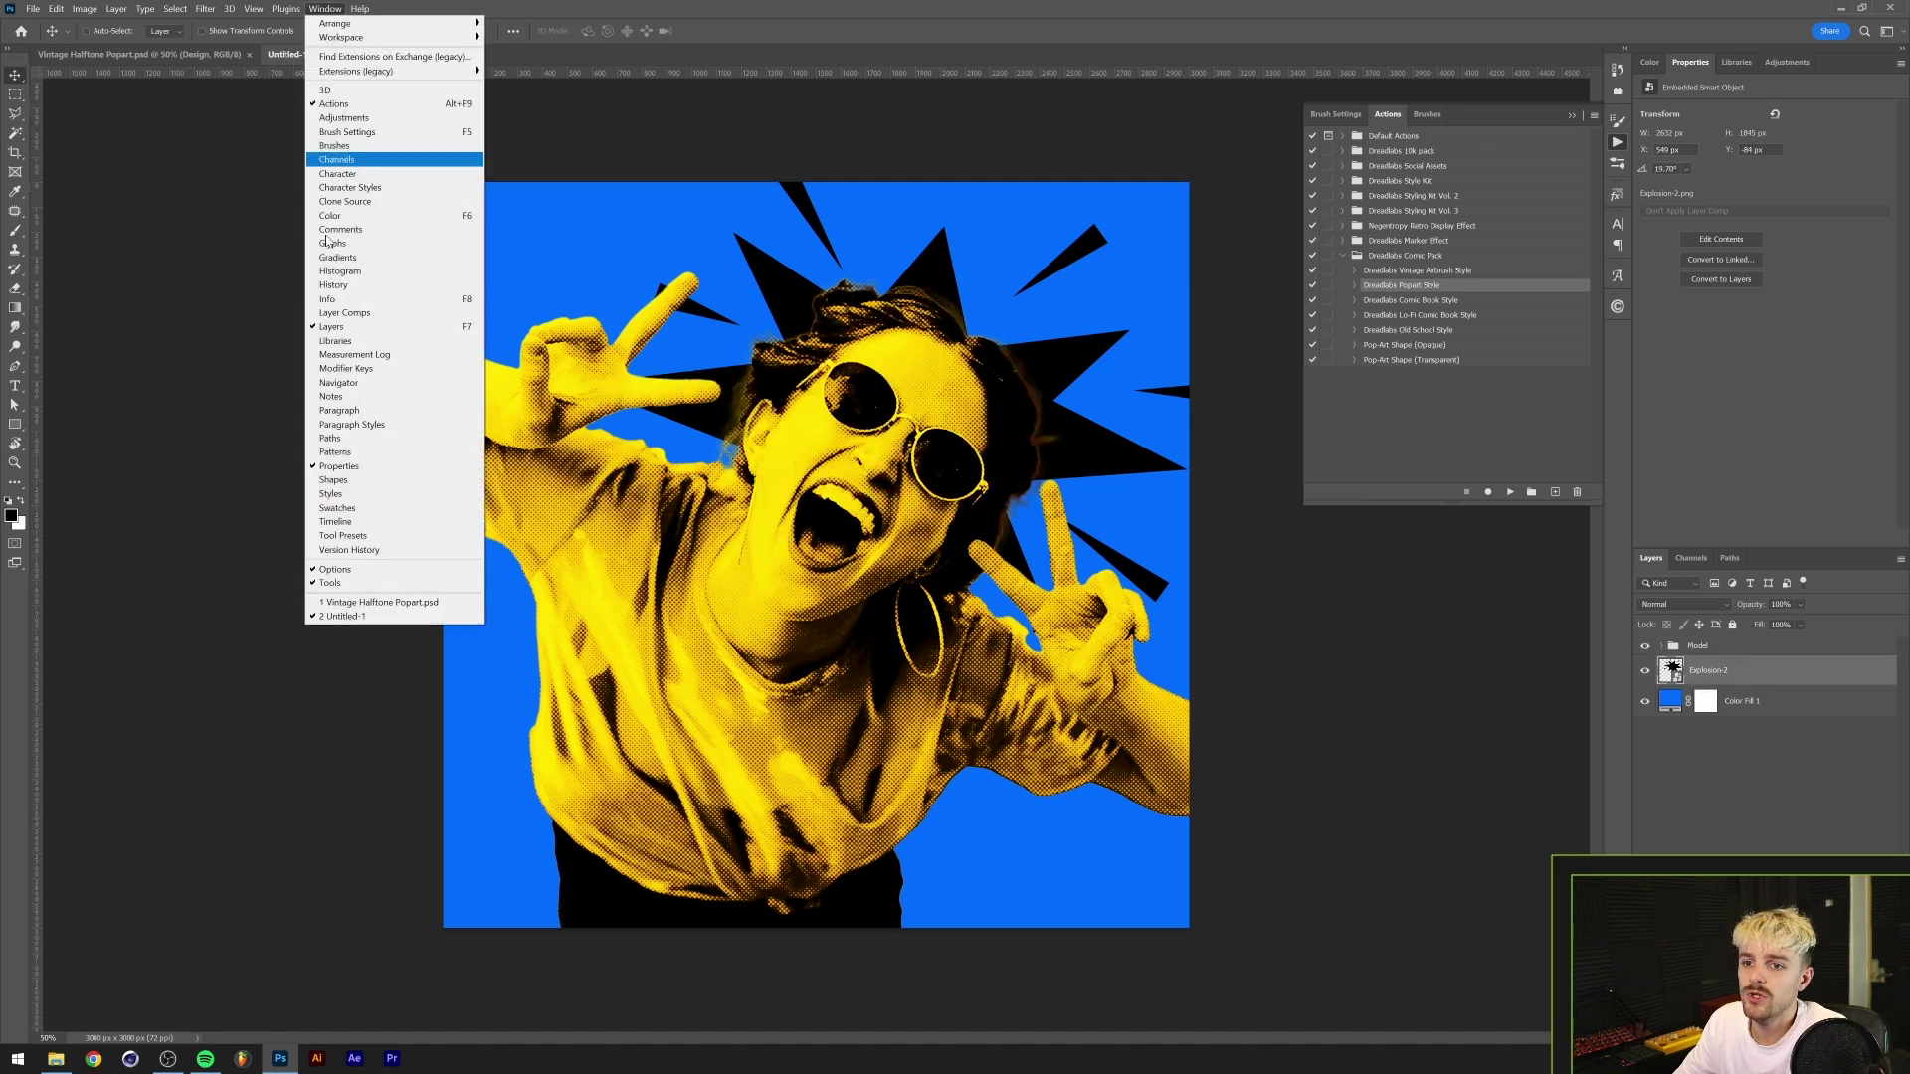
{"action": "left_click", "coordinate": [363, 494]}
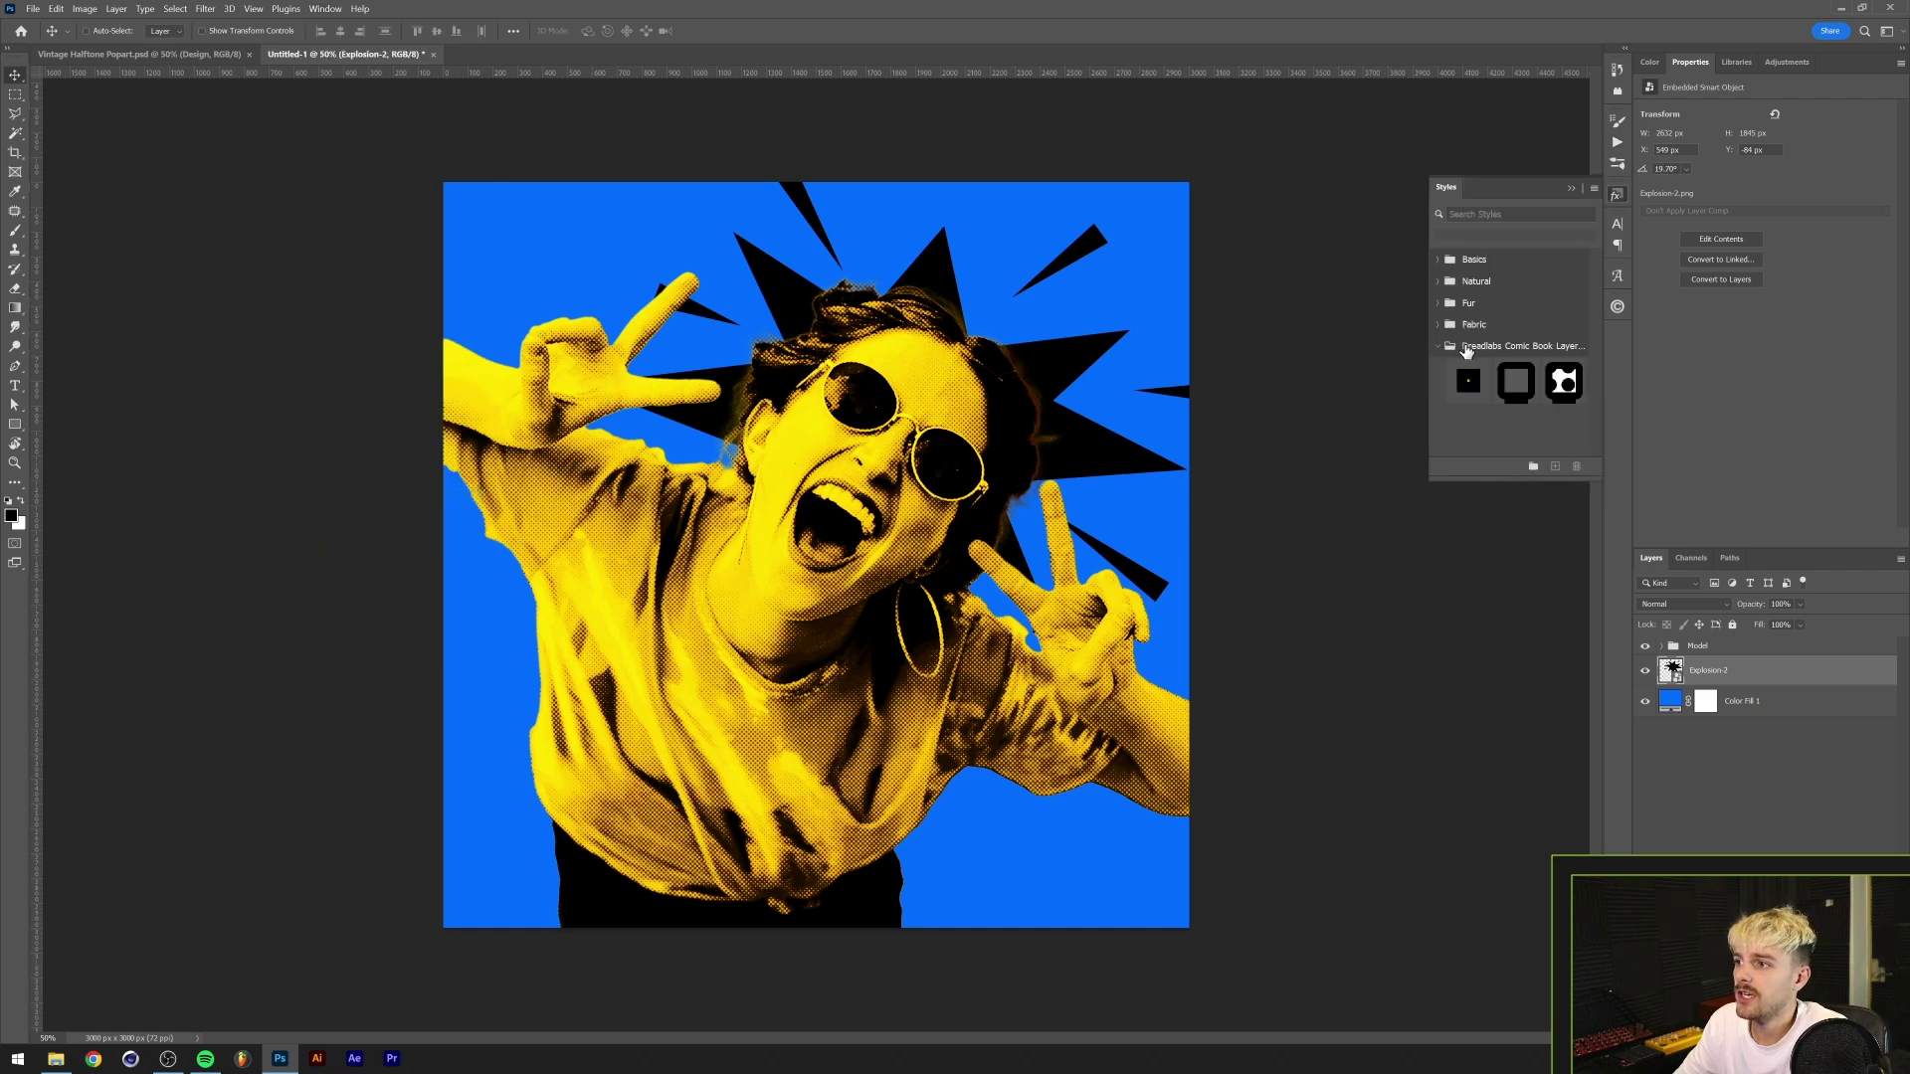
{"action": "left_click_drag", "start_coordinate": [1432, 483], "coordinate": [1295, 510]}
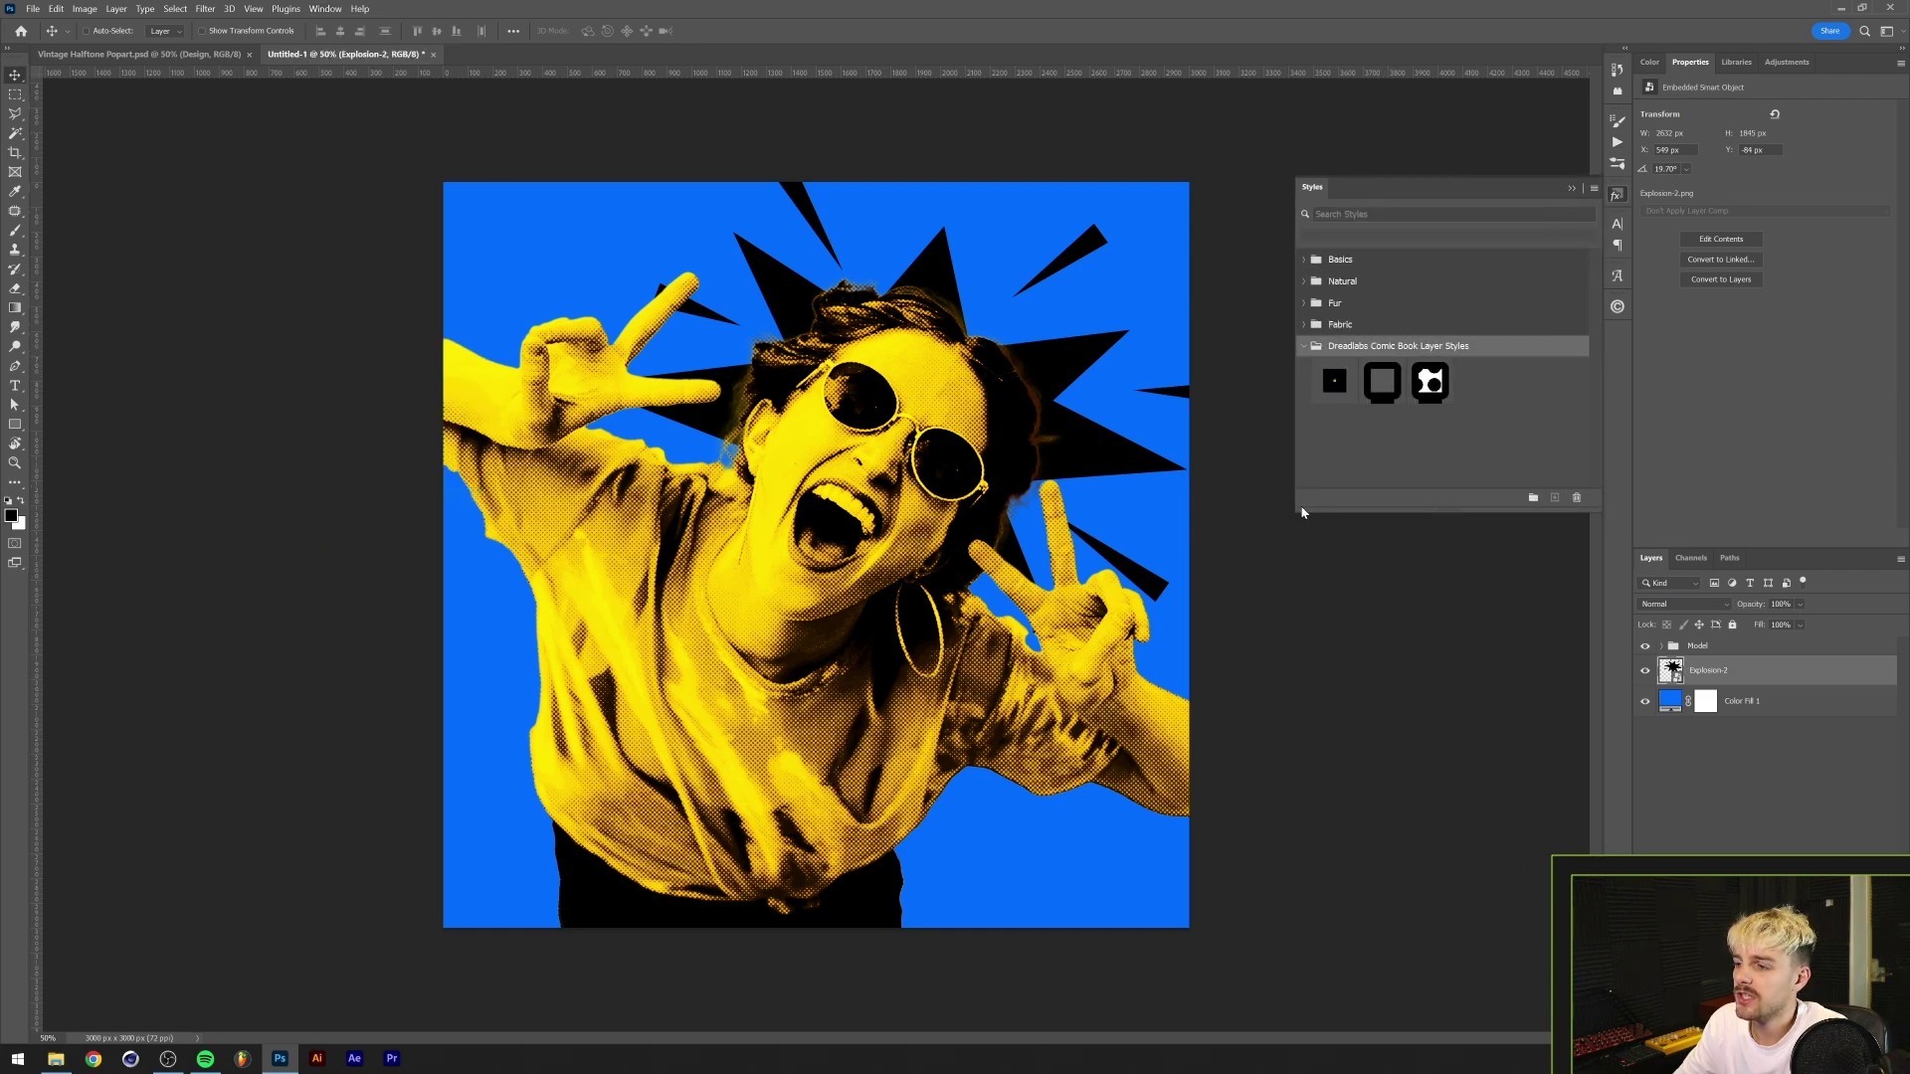
{"action": "left_click", "coordinate": [1427, 386]}
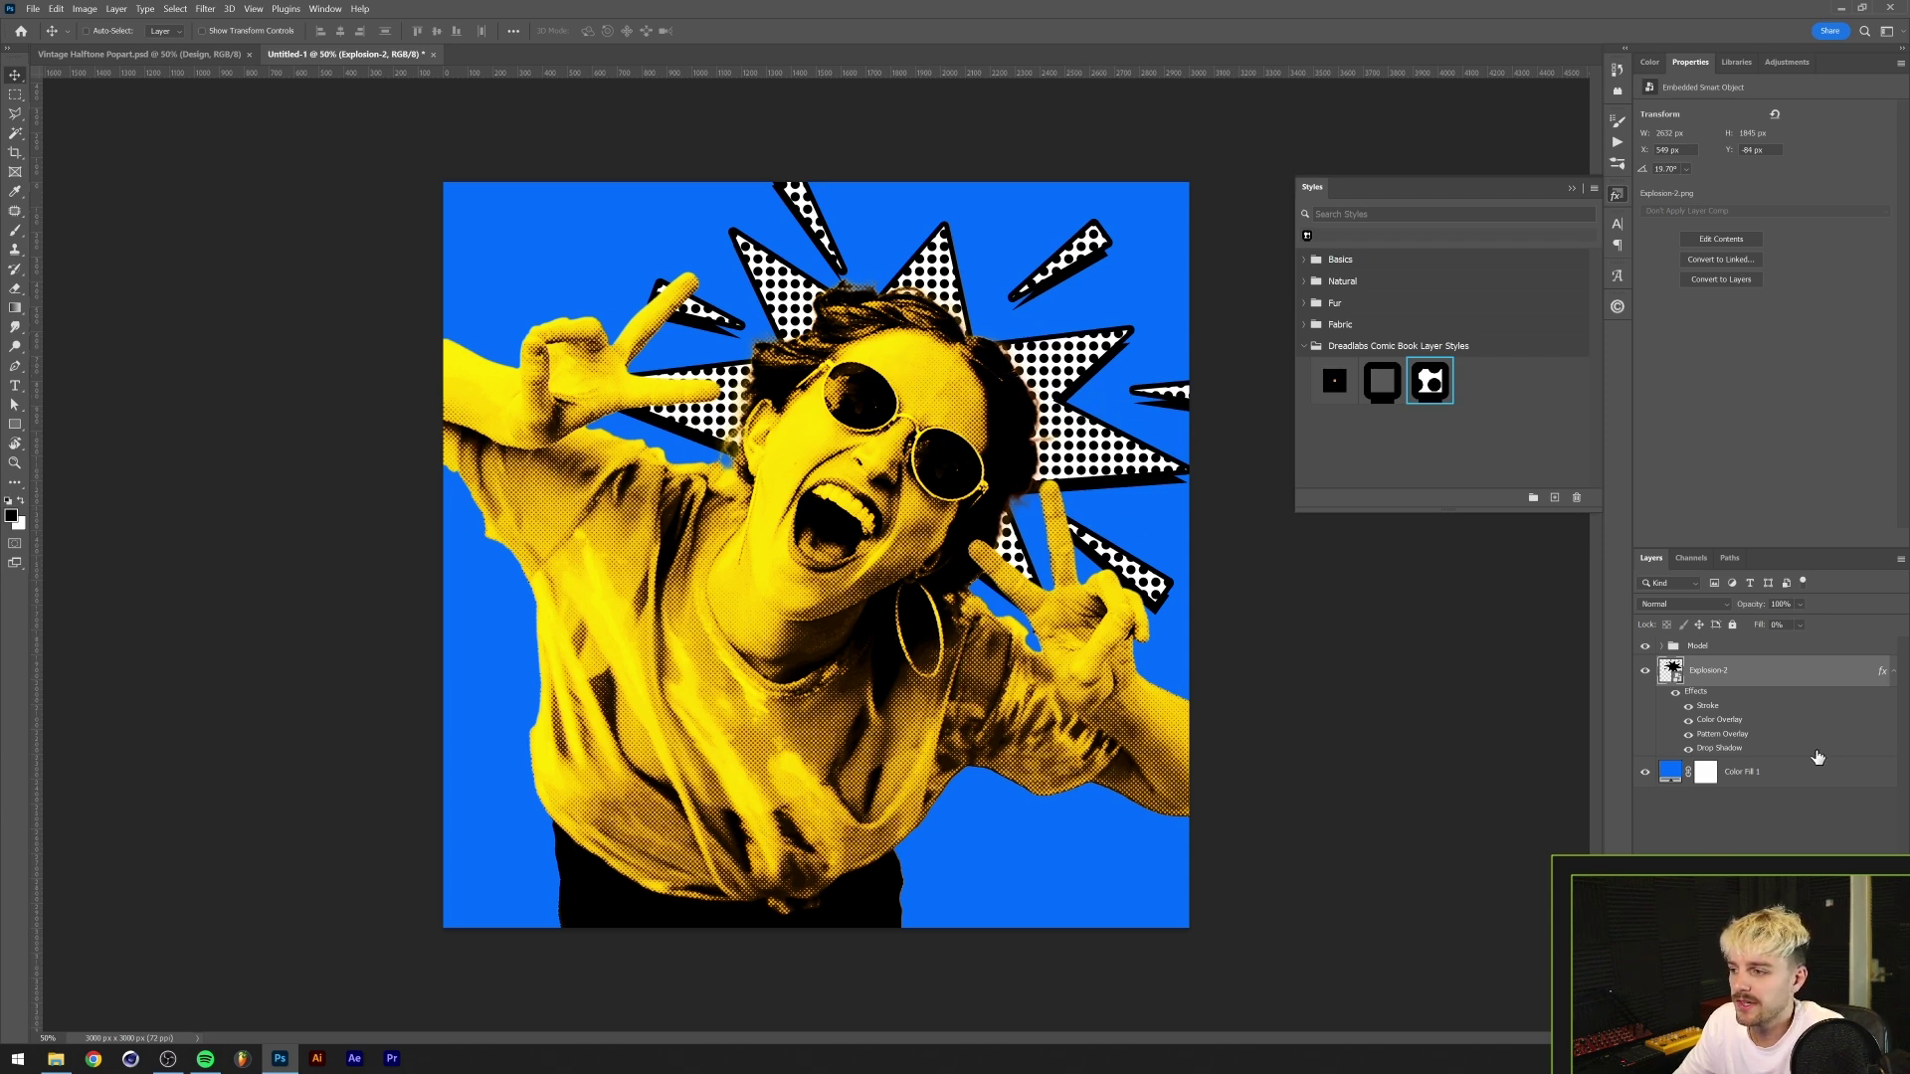
- Try red ff0000 as the overlay colour of the Explosion-2 layer and set it back to white ffffff
{"action": "double_click", "coordinate": [1715, 722]}
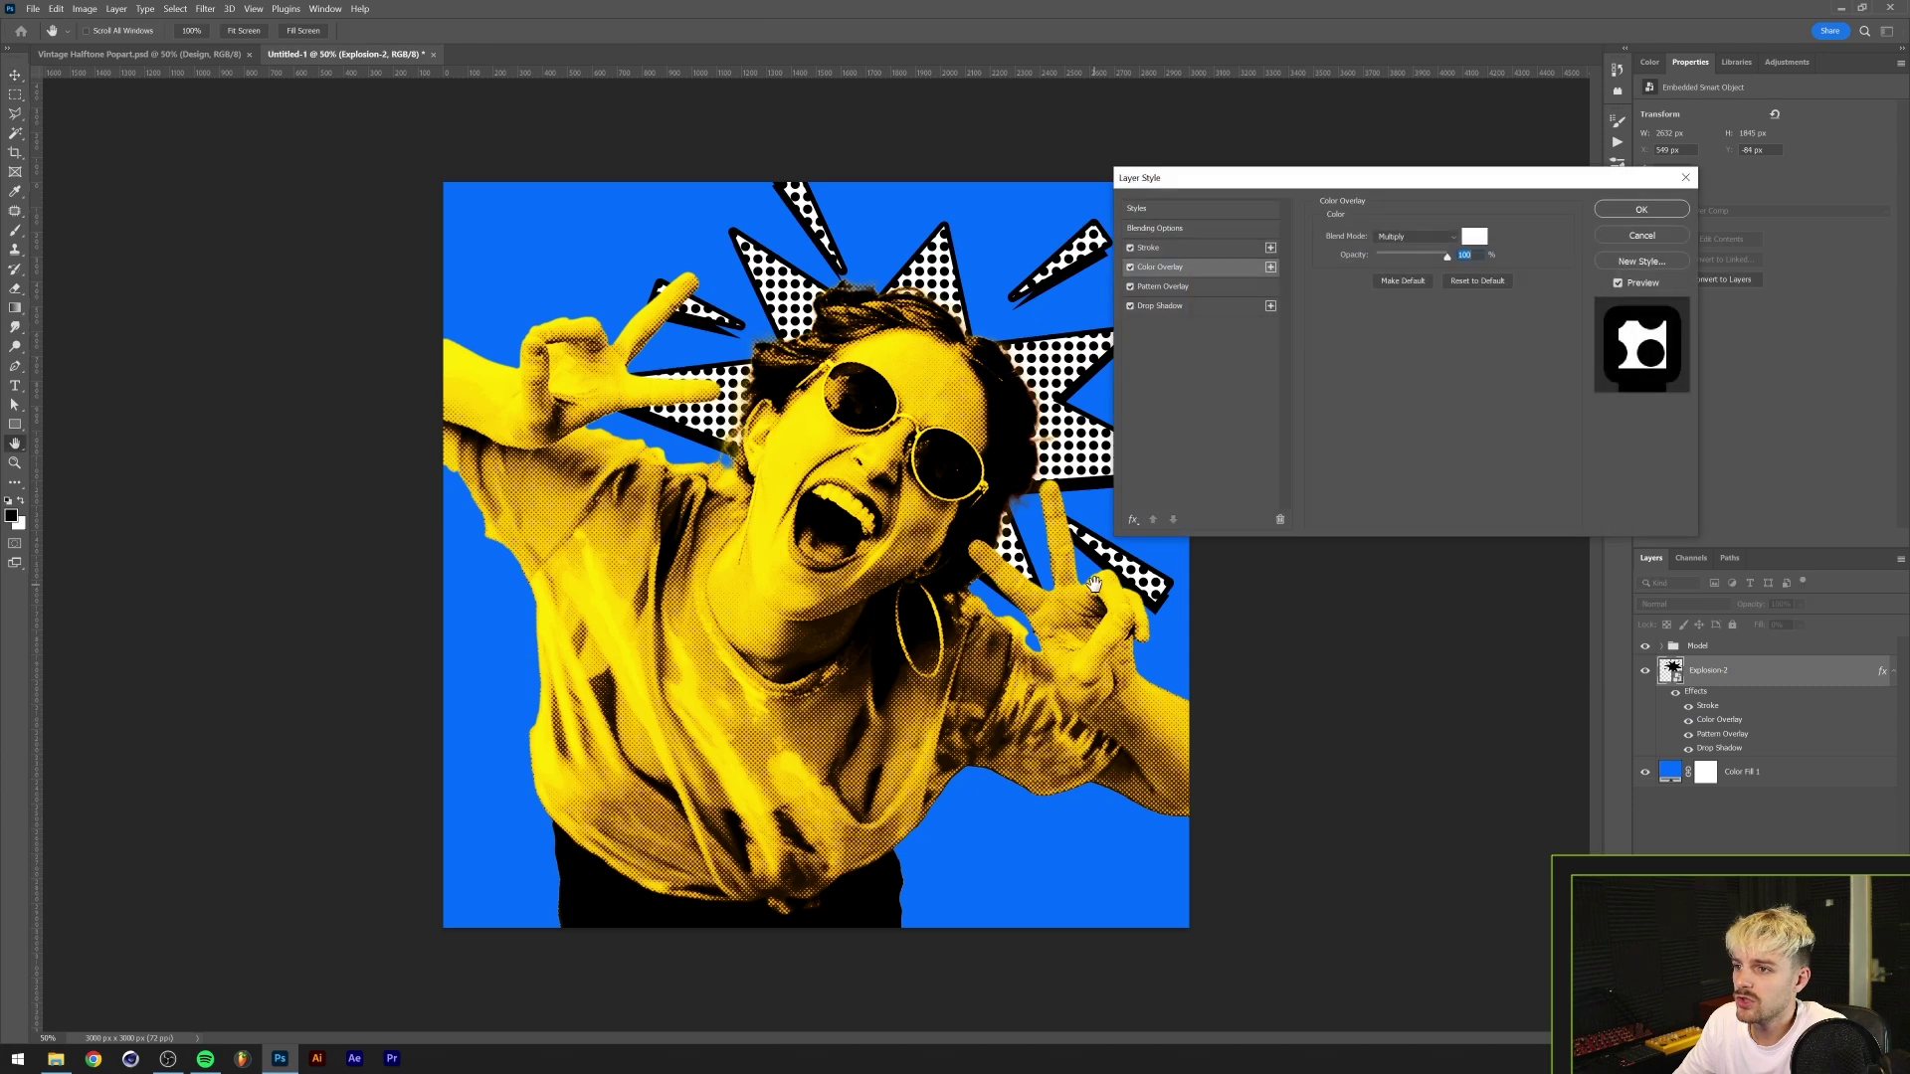
{"action": "left_click", "coordinate": [1475, 239]}
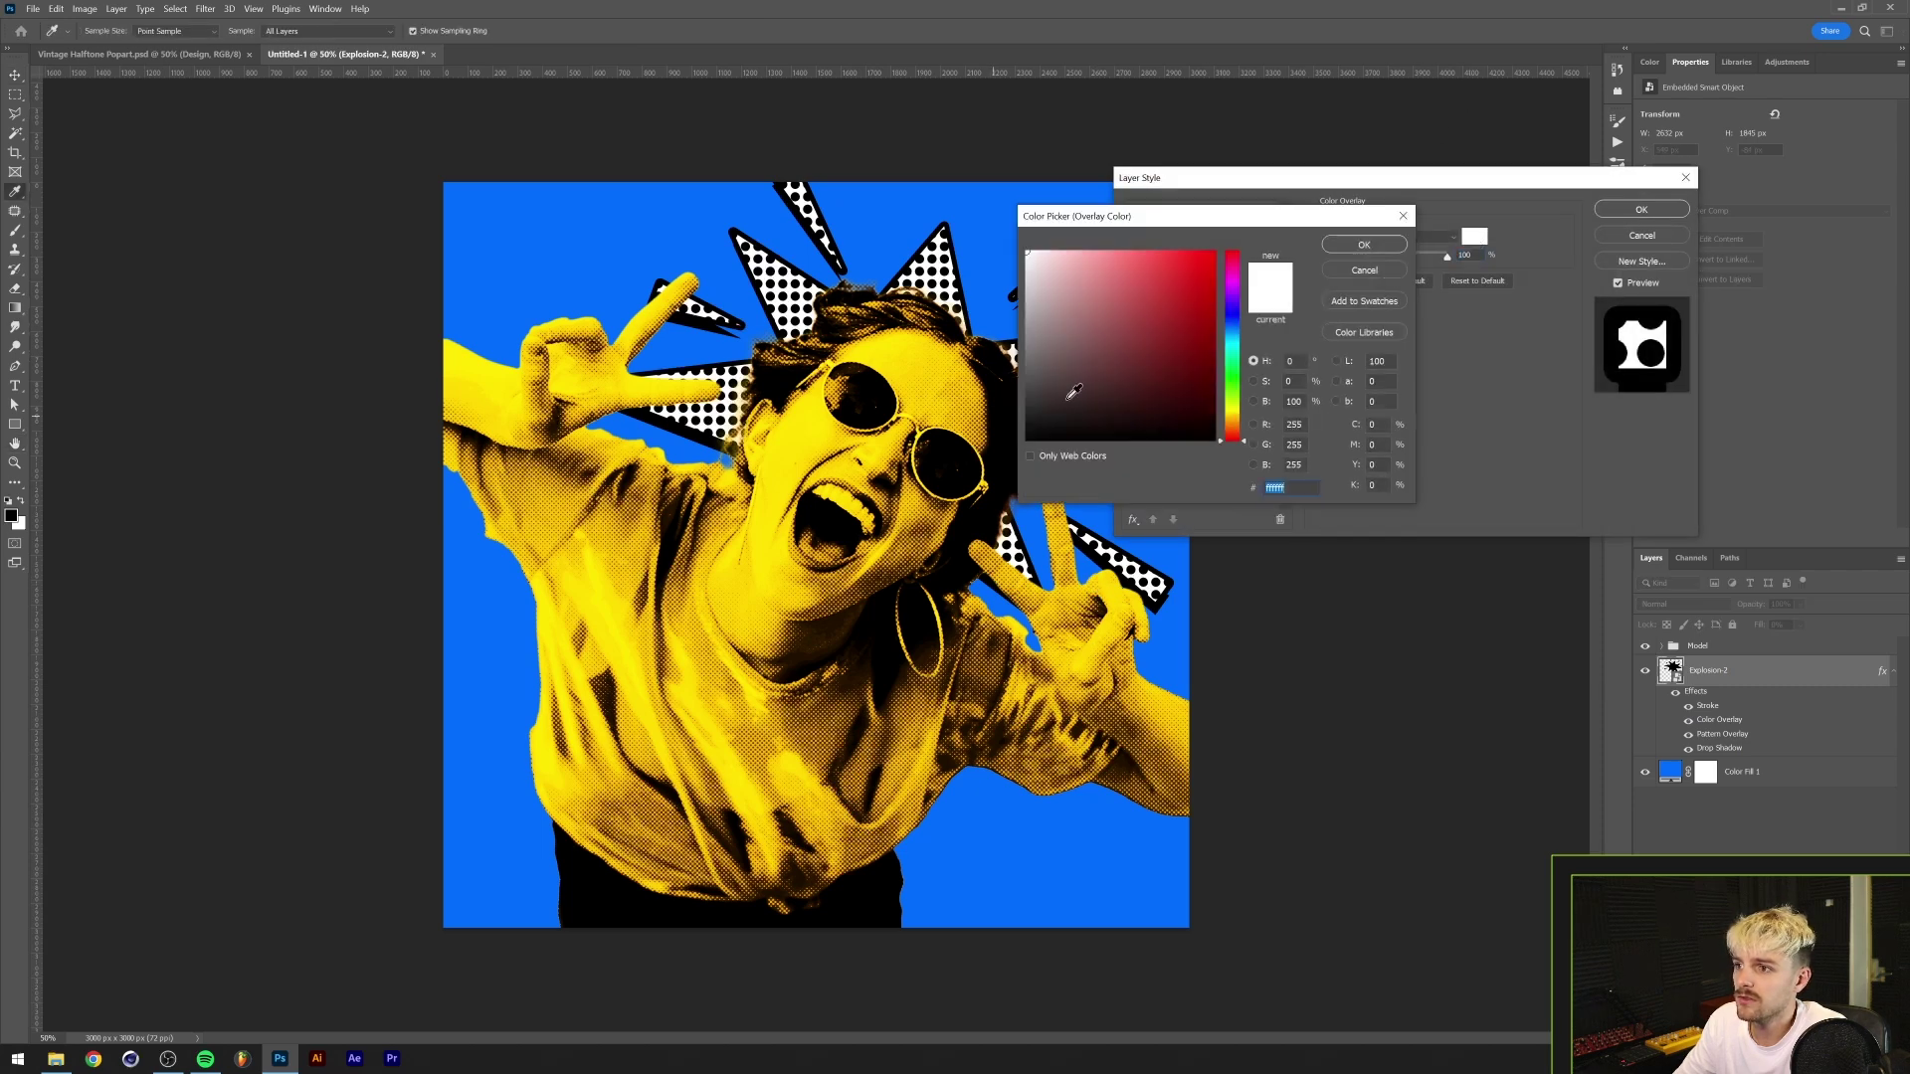
{"action": "type", "text": "ff0000"}
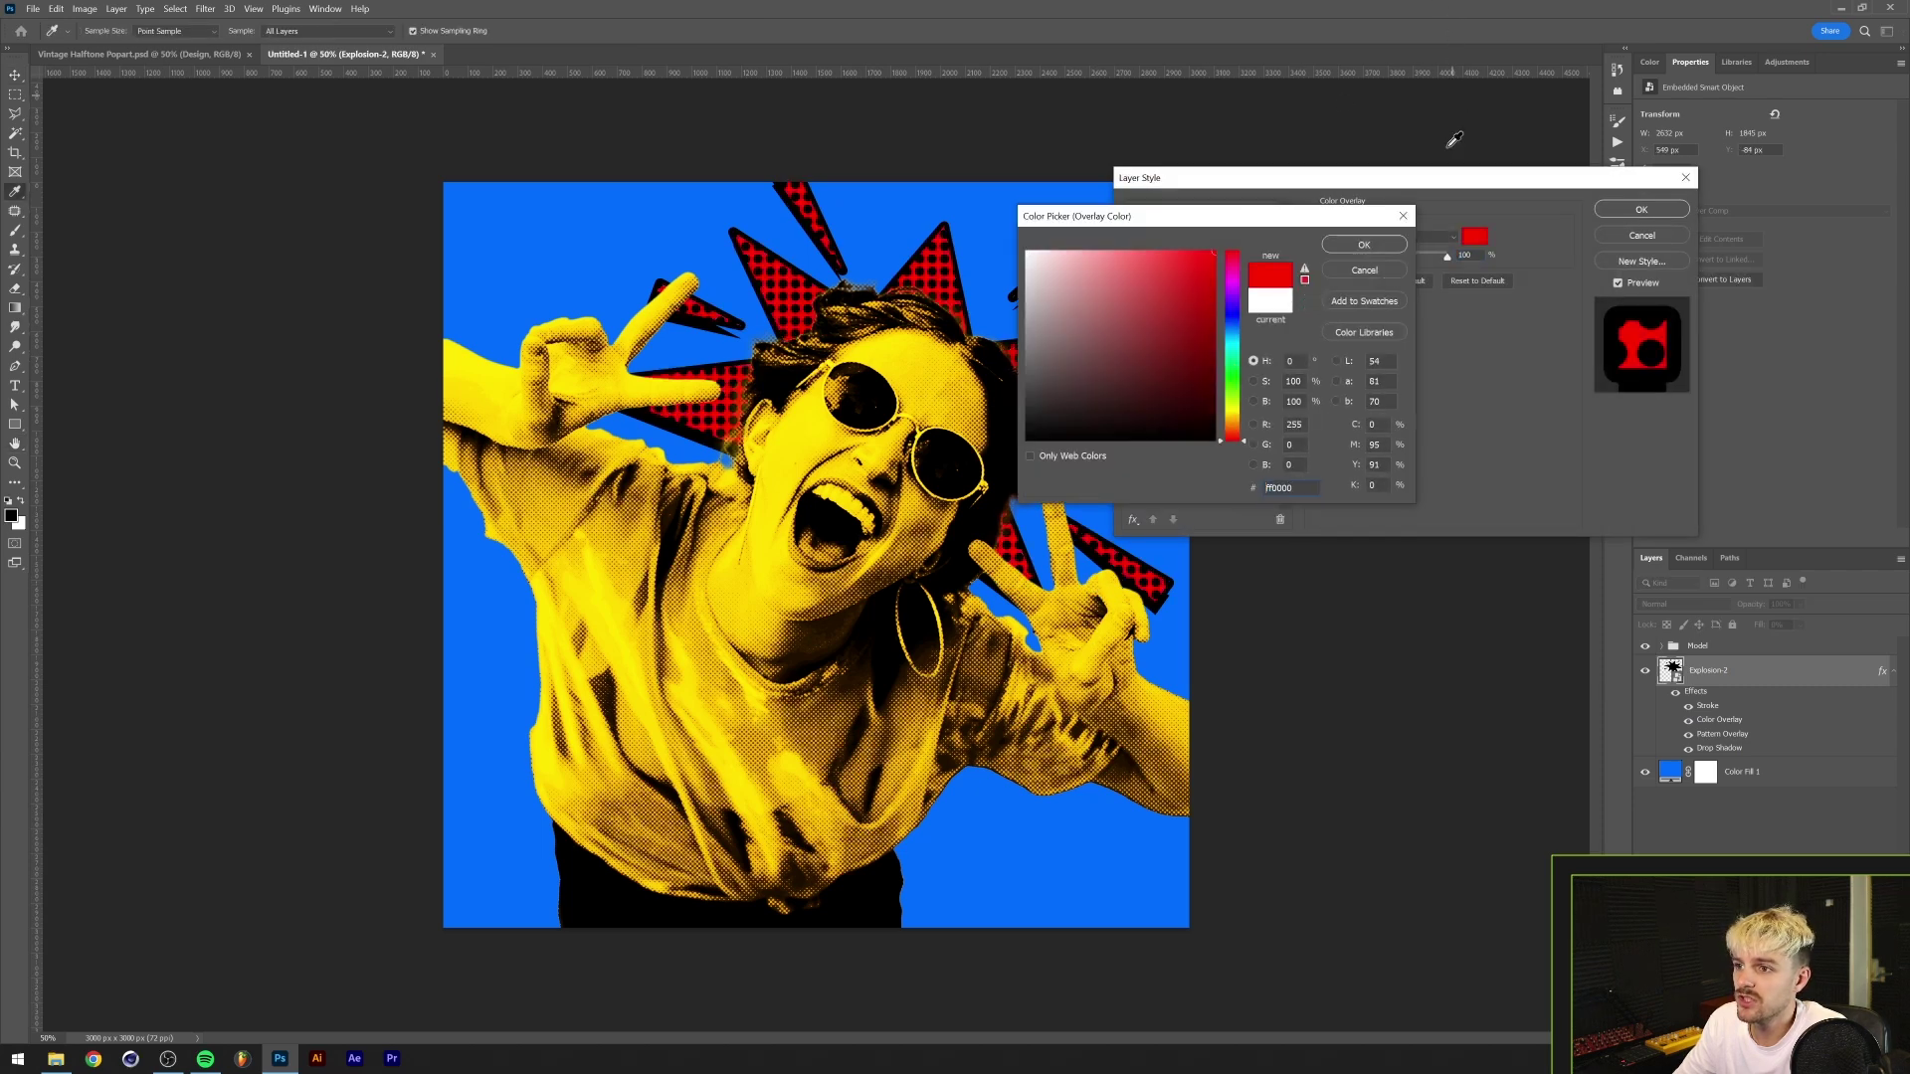
{"action": "left_click", "coordinate": [1397, 246]}
{"action": "left_click", "coordinate": [1475, 238]}
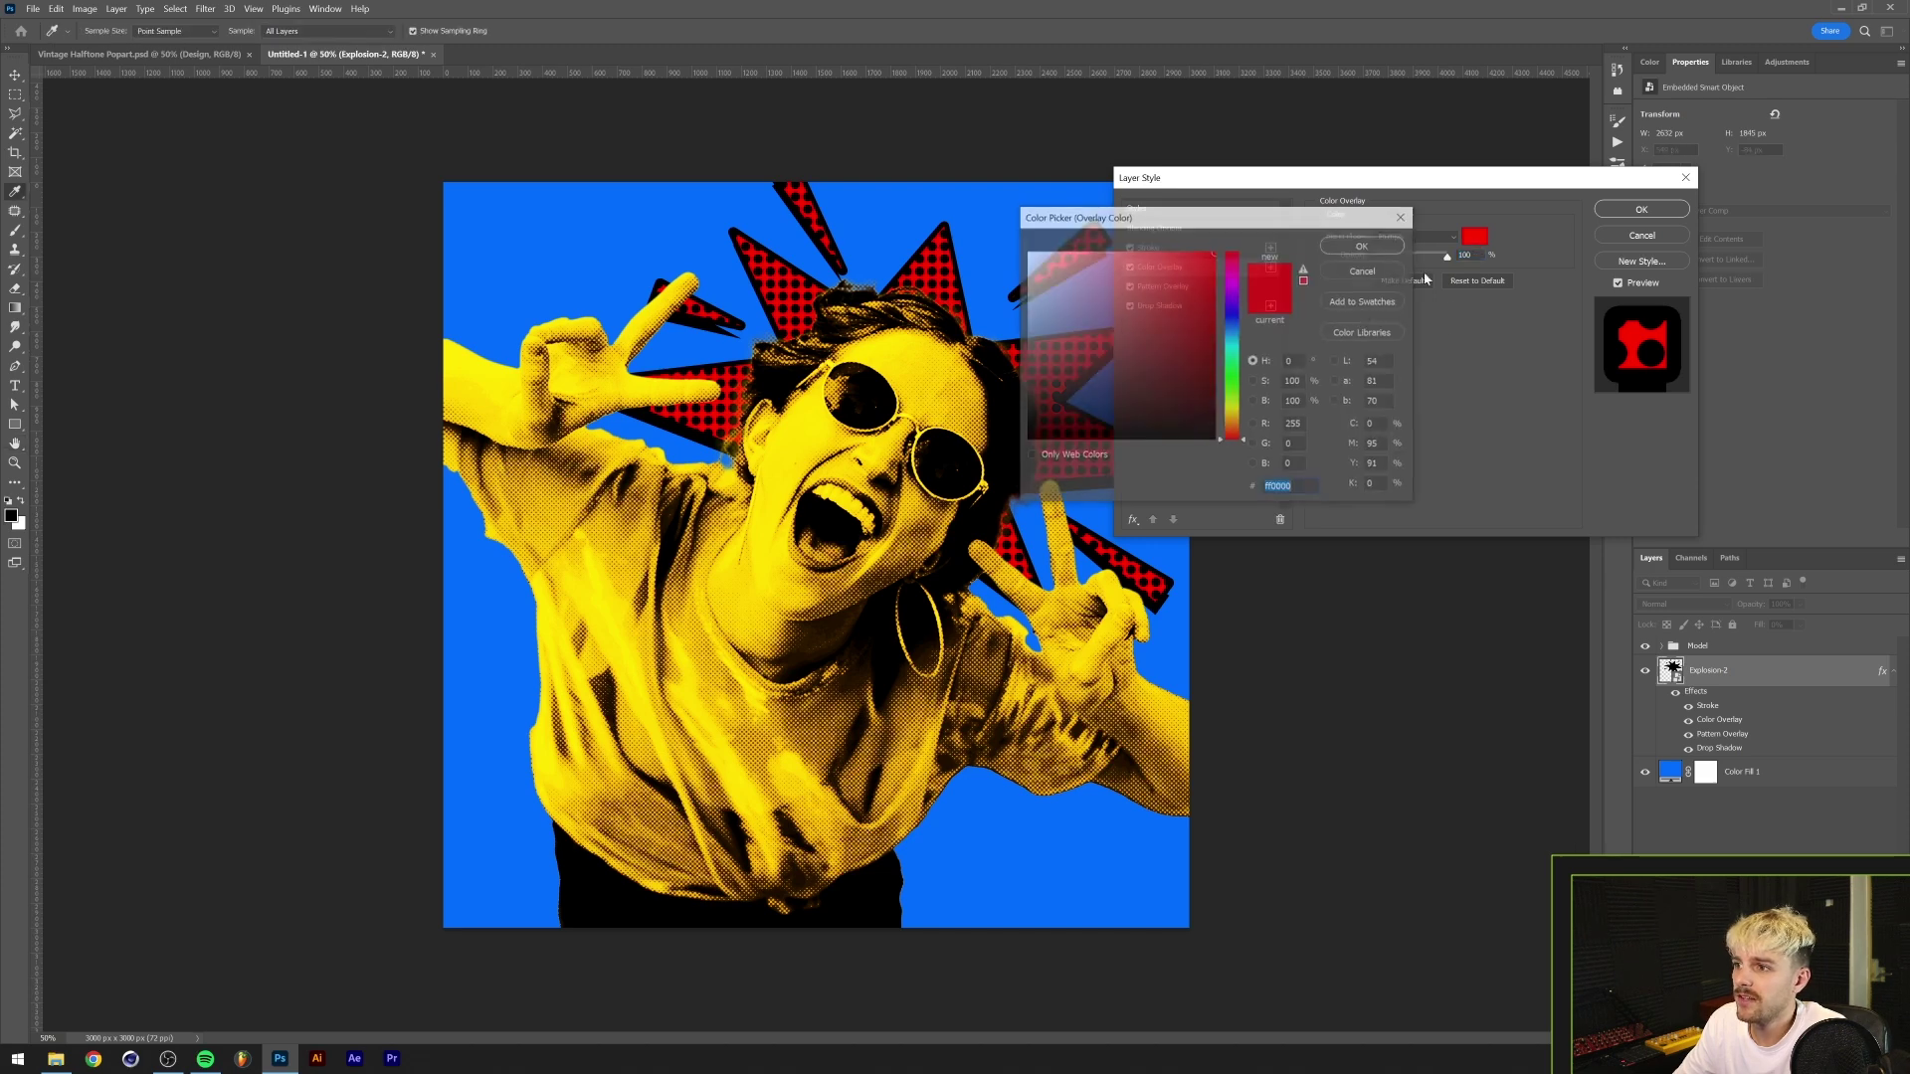
{"action": "type", "text": "ffffff"}
{"action": "left_click", "coordinate": [1397, 248]}
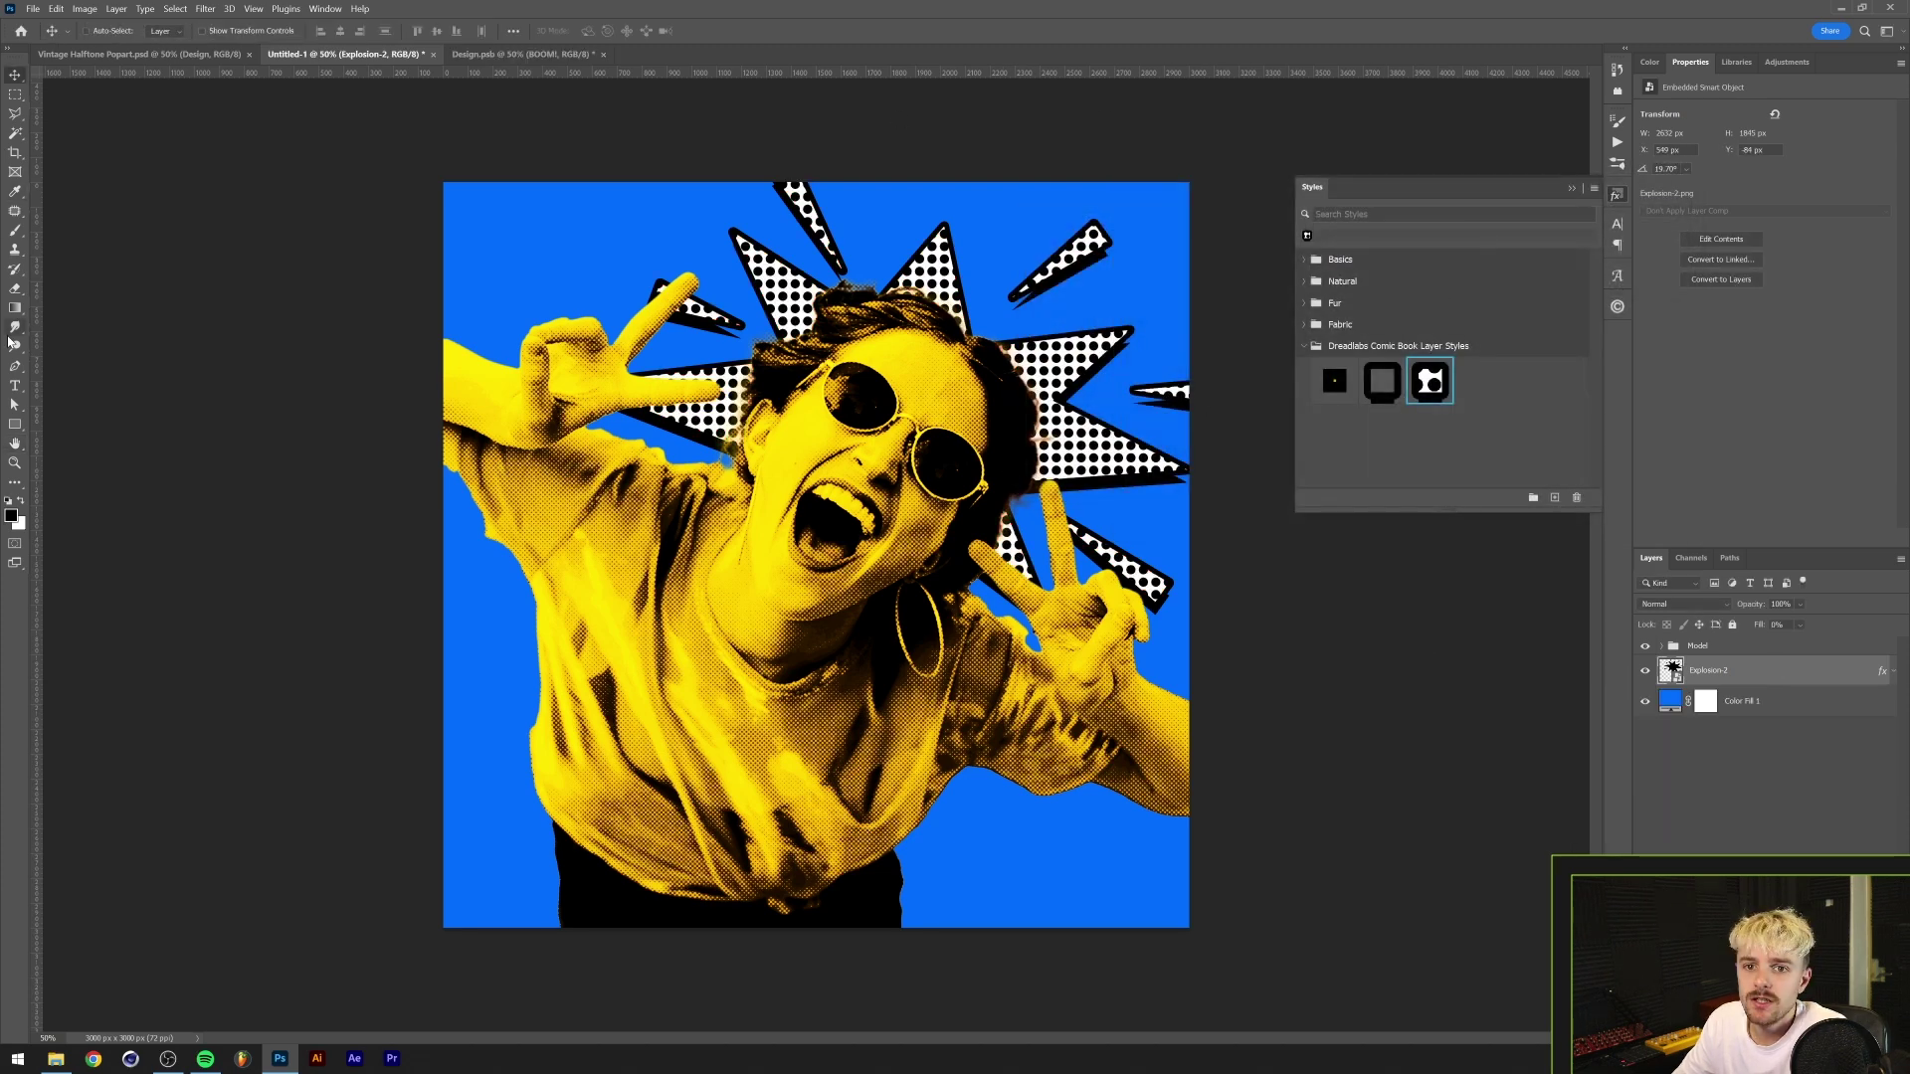
- Add the text "Boom!" over the shirt in white, 300 pt, with centred alignment
{"action": "left_click", "coordinate": [15, 388]}
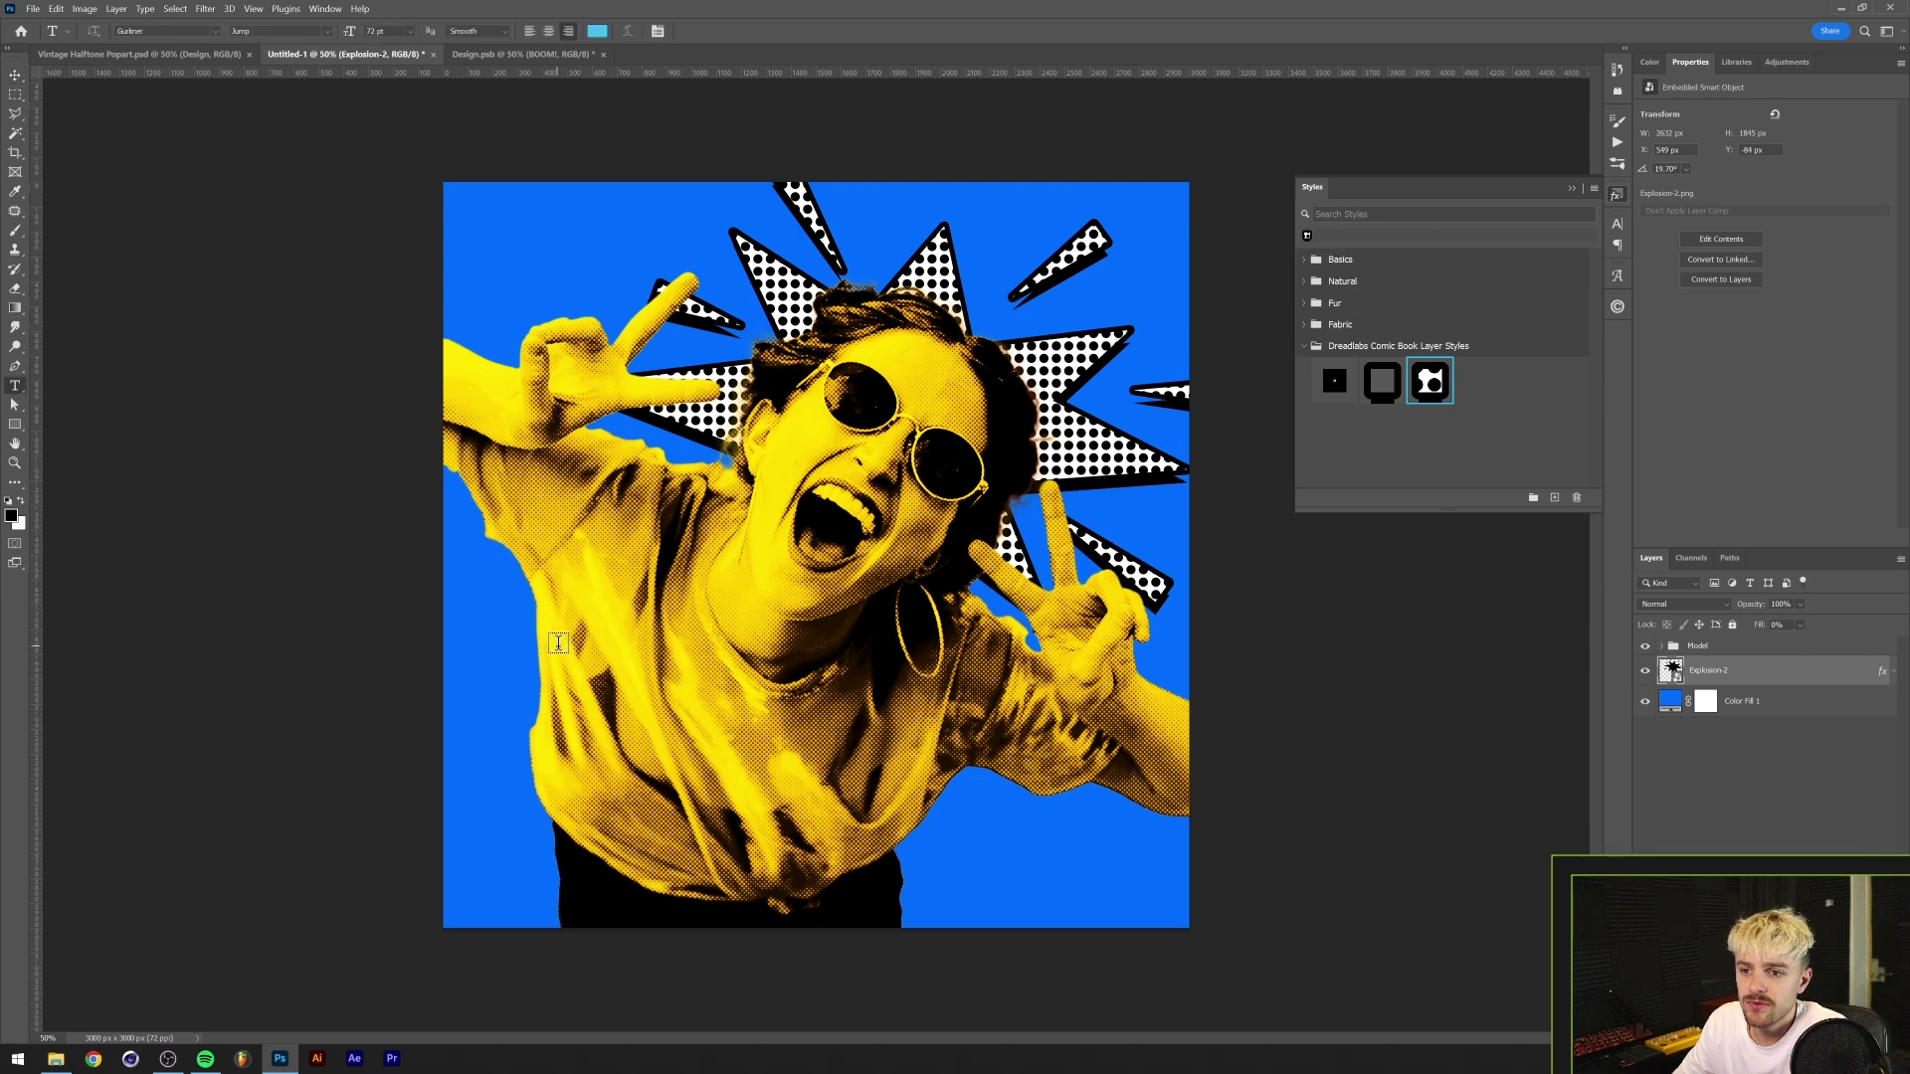
{"action": "left_click", "coordinate": [566, 684]}
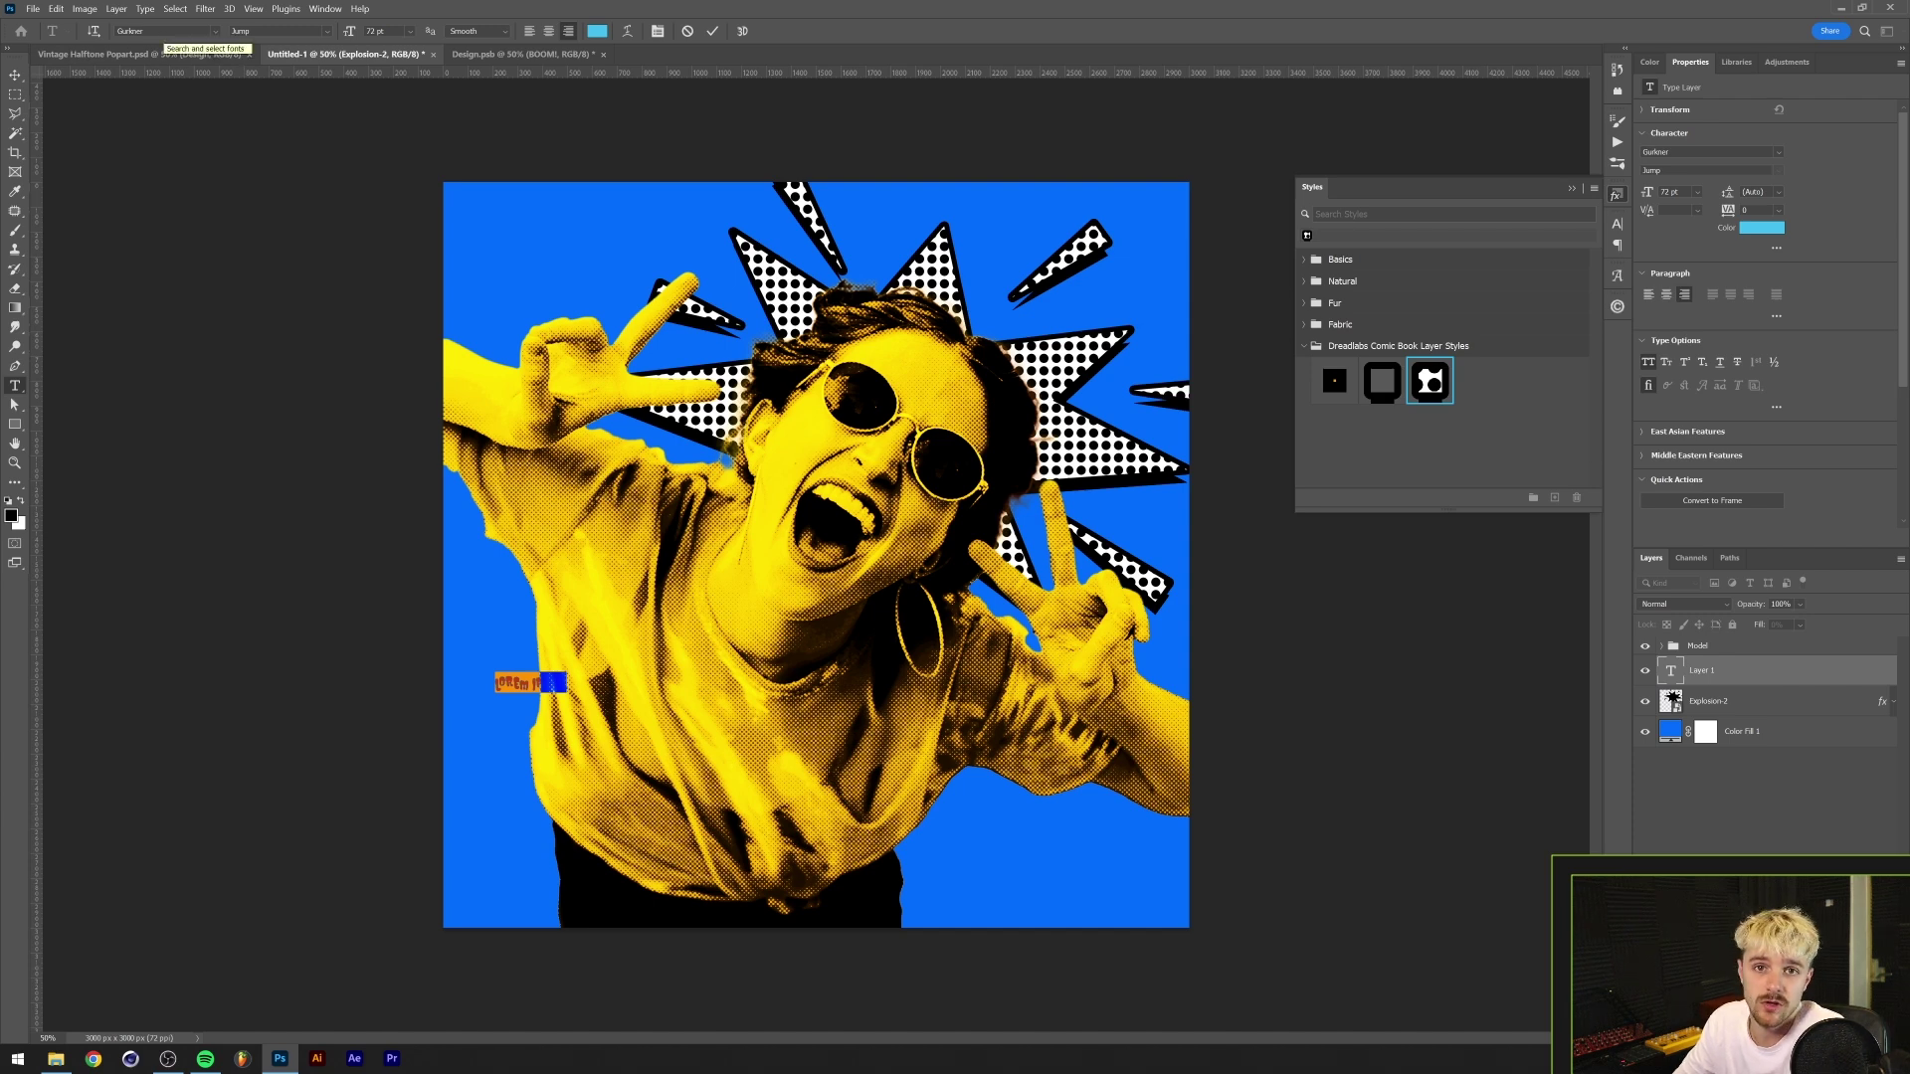
{"action": "left_click", "coordinate": [596, 30]}
{"action": "left_click_drag", "start_coordinate": [1147, 343], "coordinate": [1023, 249]}
{"action": "left_click", "coordinate": [1344, 245]}
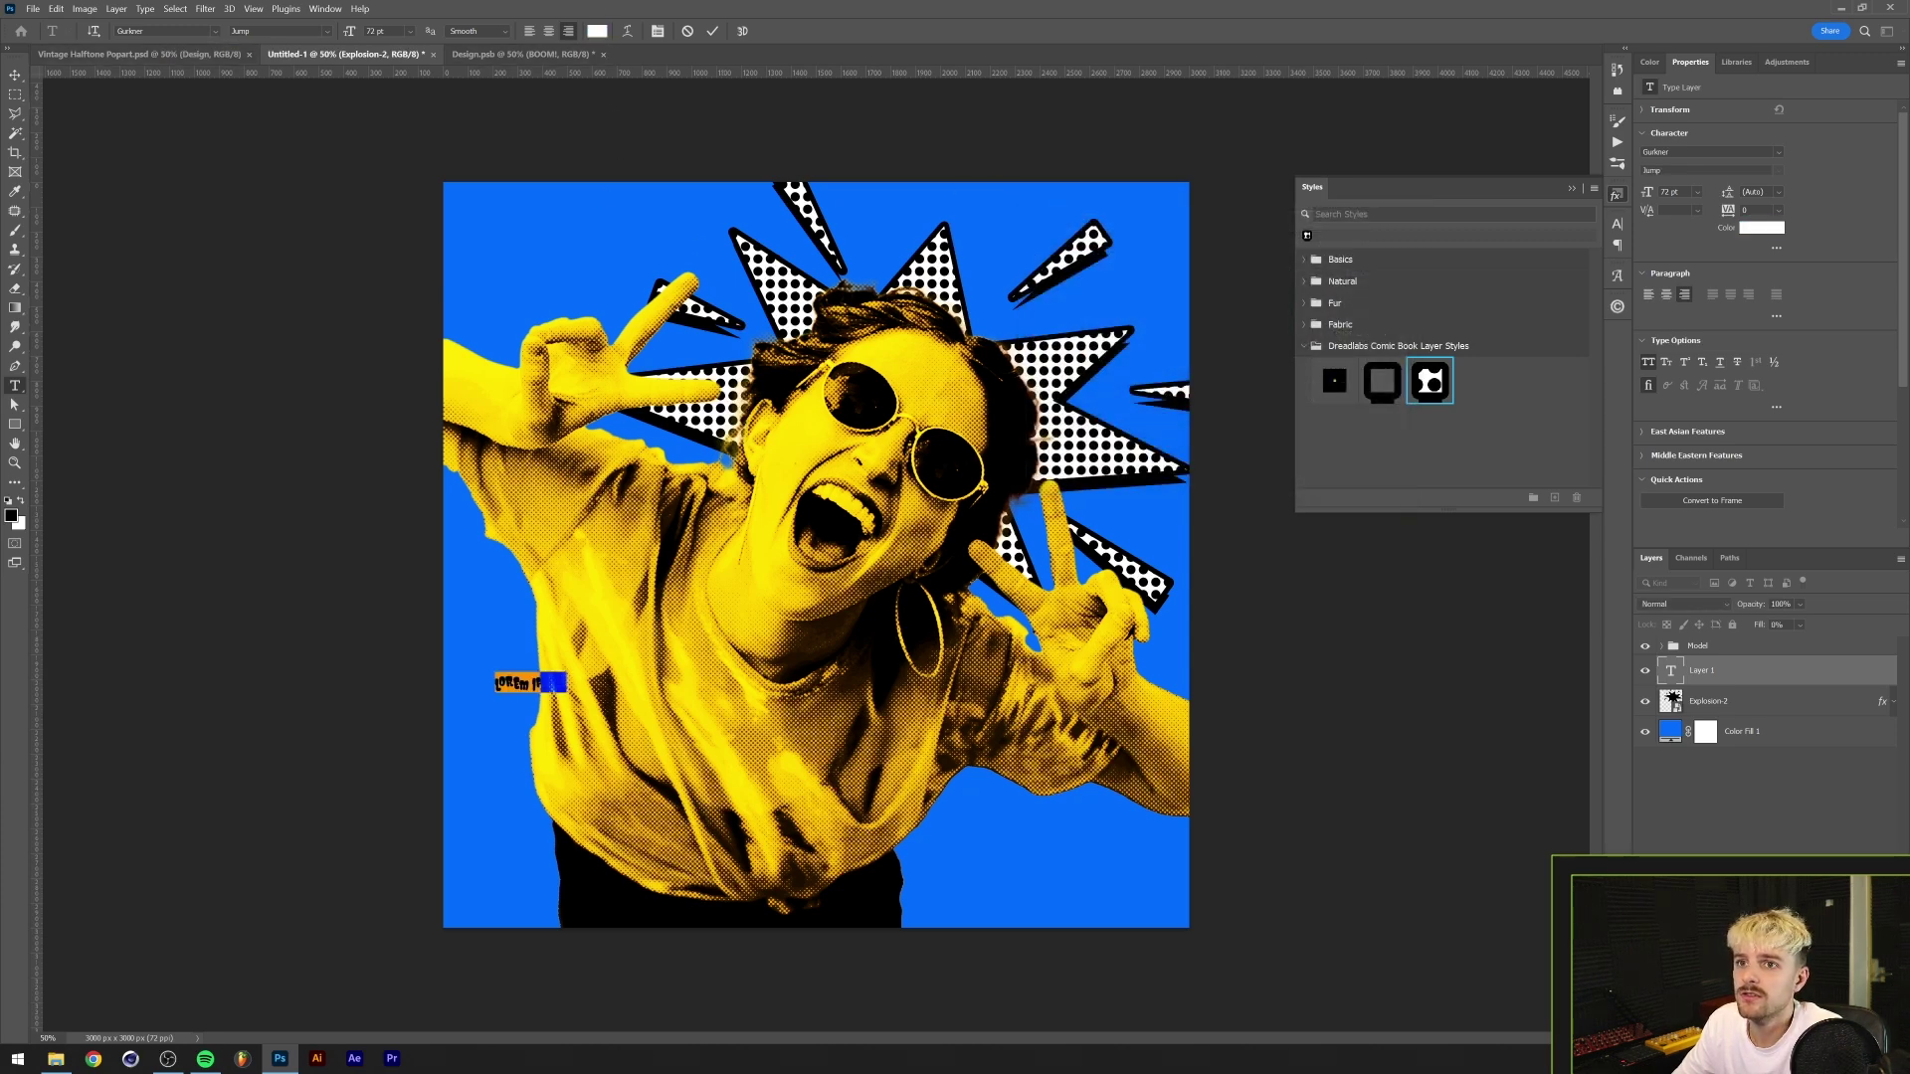
{"action": "type", "text": "30pt"}
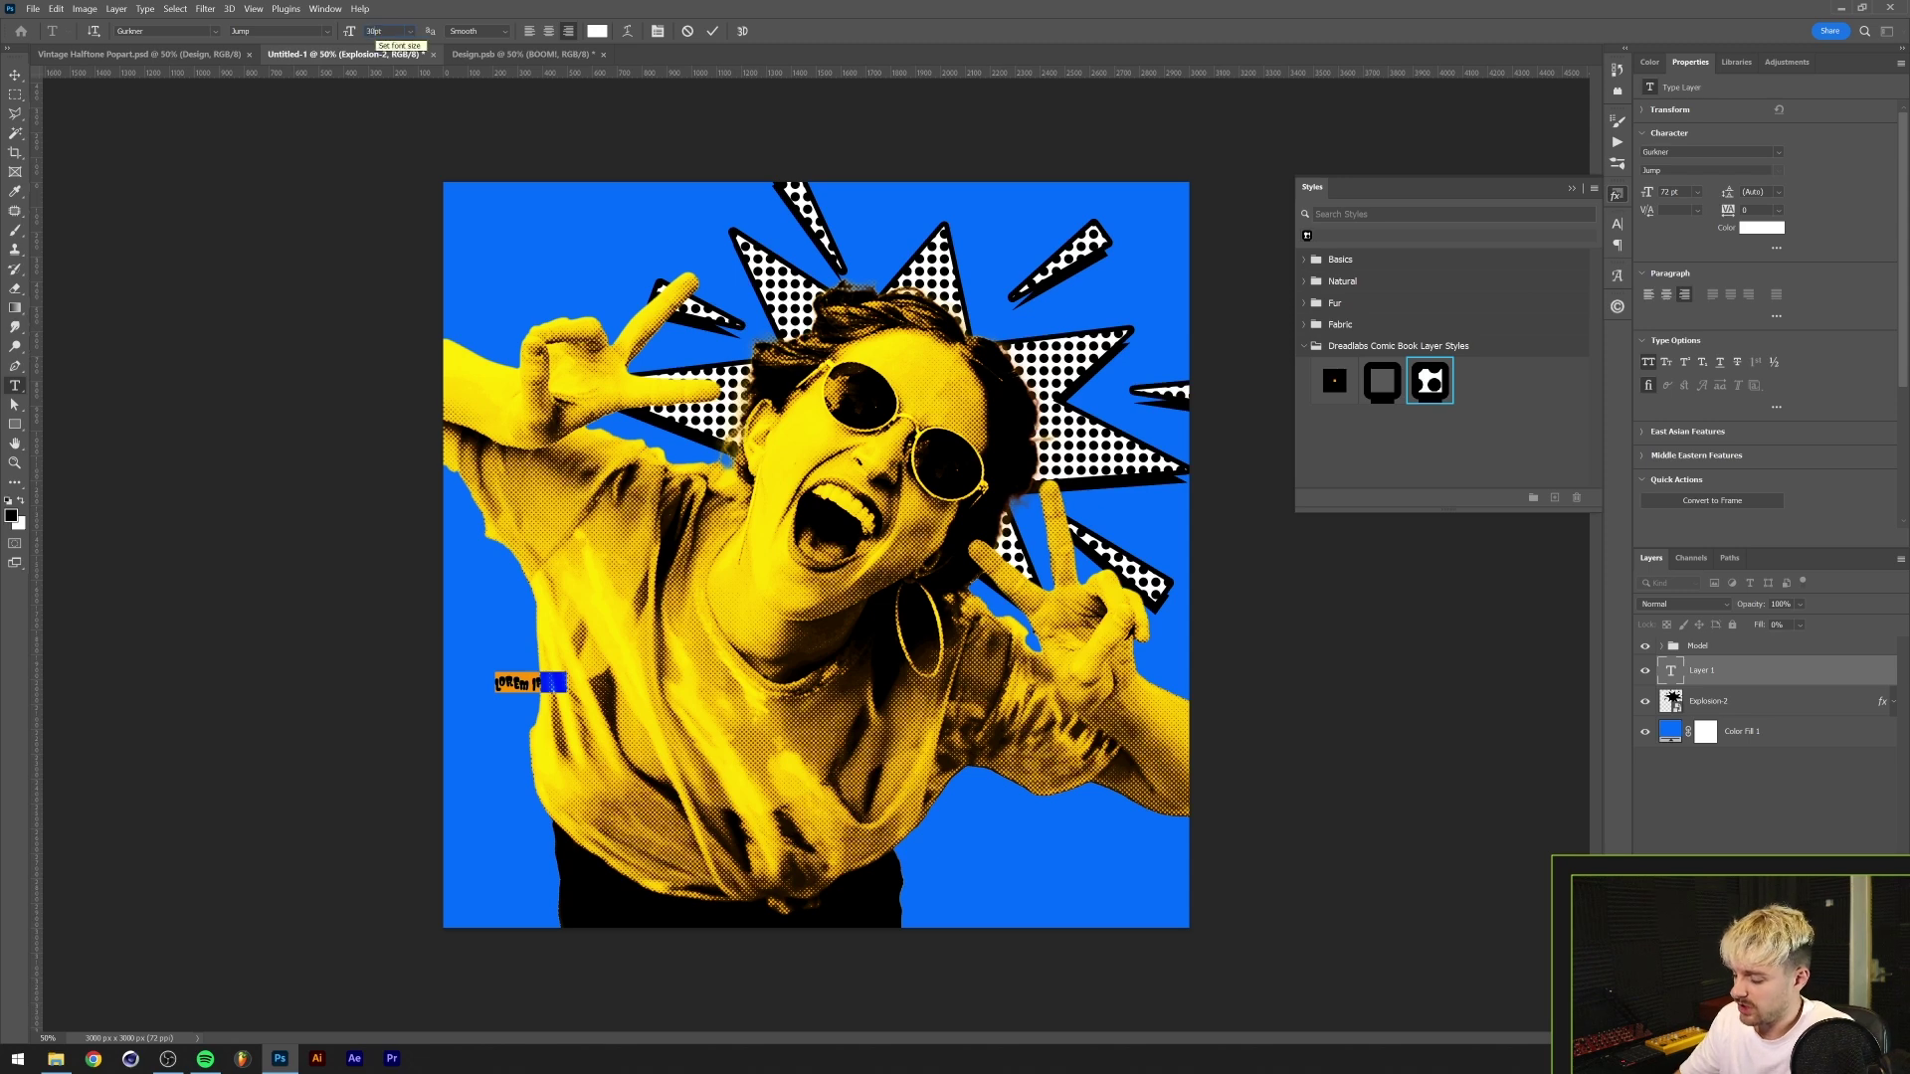
{"action": "key", "text": "Return"}
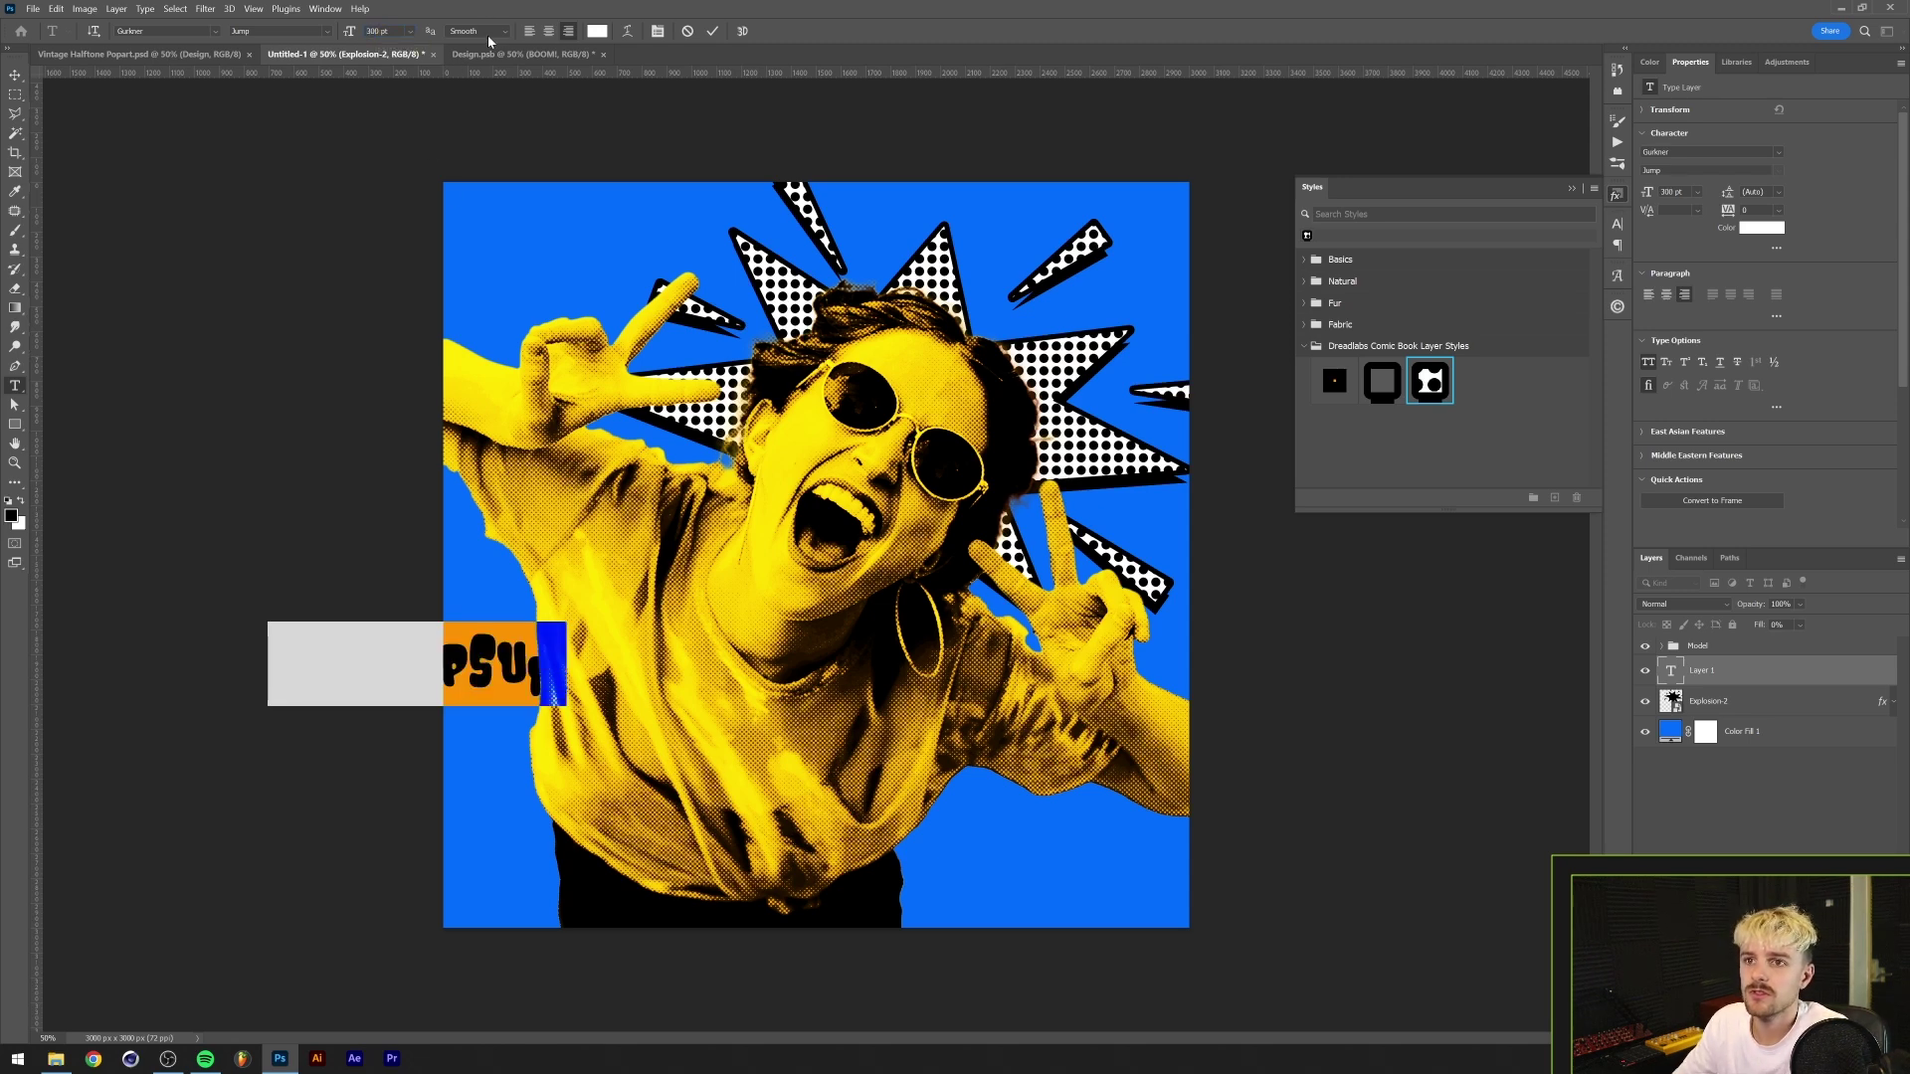
{"action": "left_click", "coordinate": [548, 31]}
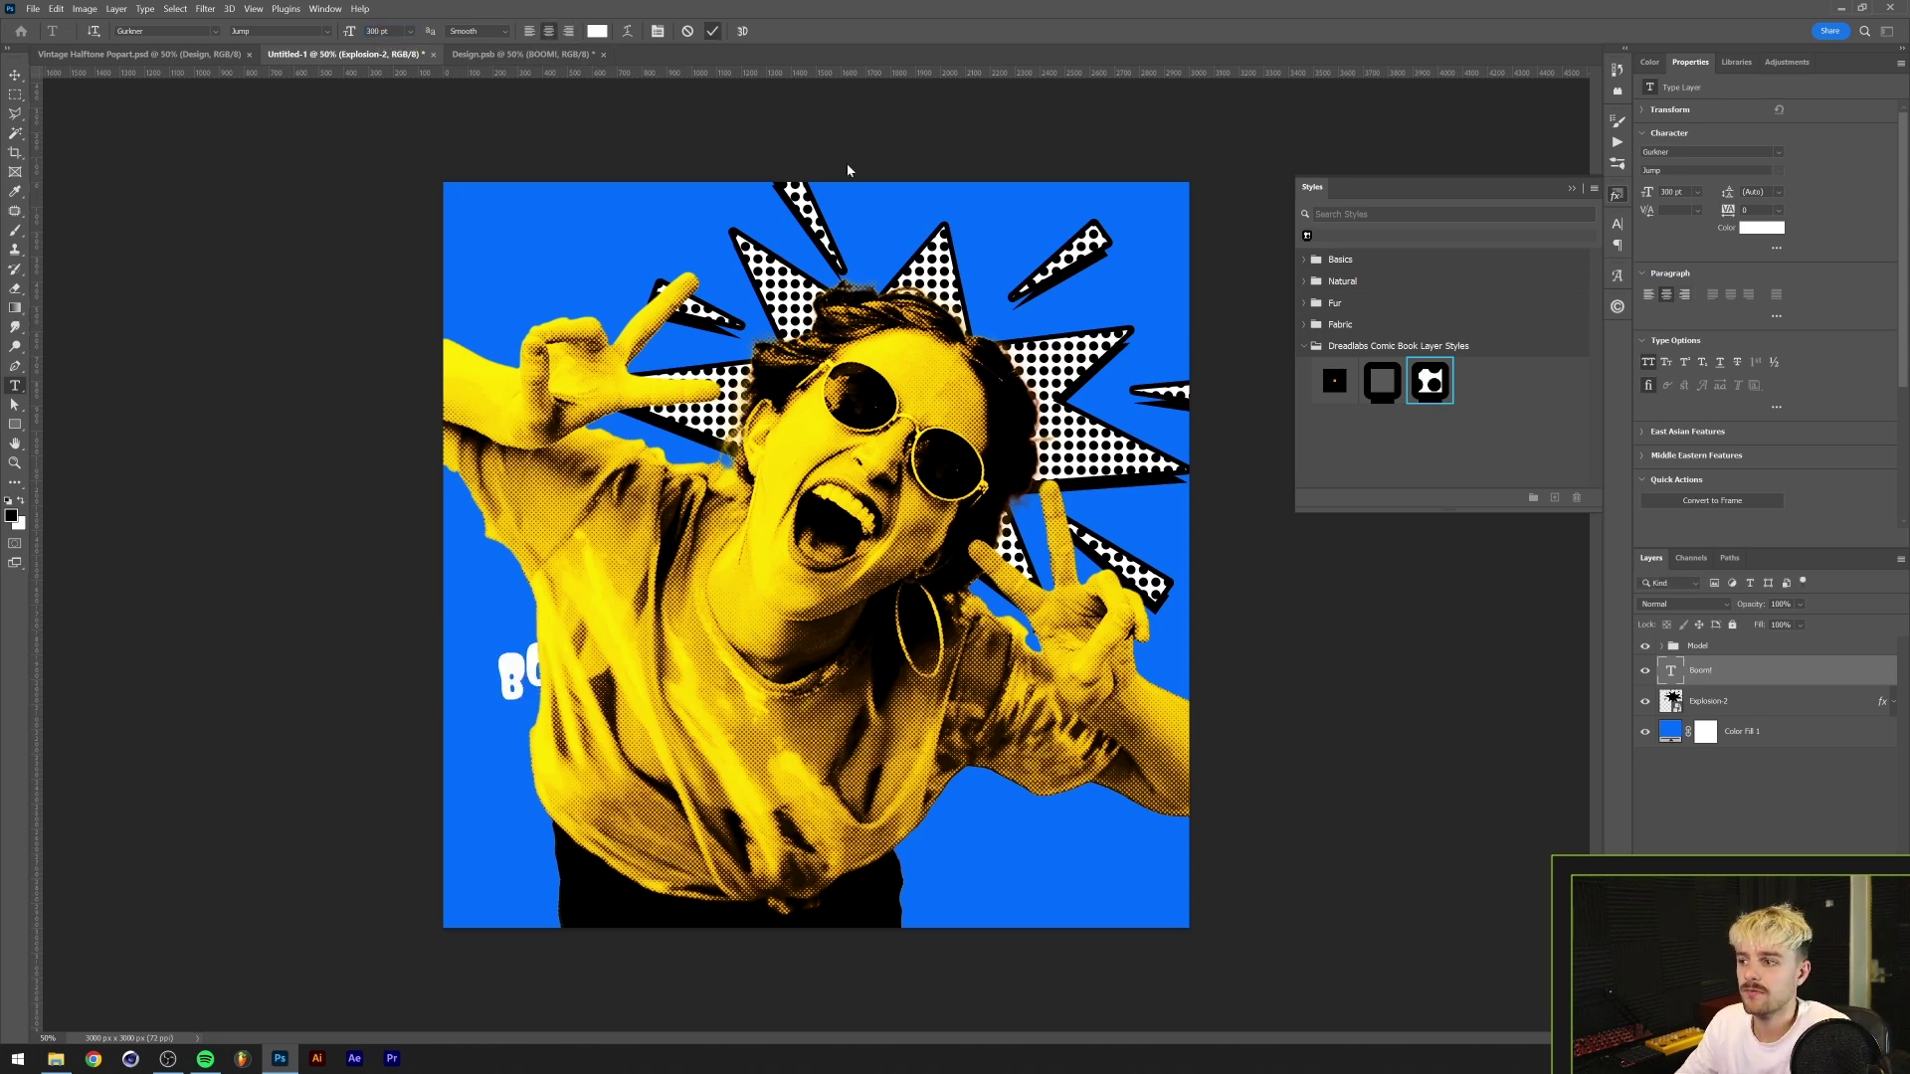
- Move the Boom! text layer above the Model group, enlarge it to about 250% and tilt it about 8° counterclockwise across the shirt
{"action": "left_click_drag", "start_coordinate": [1704, 677], "coordinate": [1693, 645]}
{"action": "key", "text": "ctrl+t"}
{"action": "left_click_drag", "start_coordinate": [634, 661], "coordinate": [872, 584]}
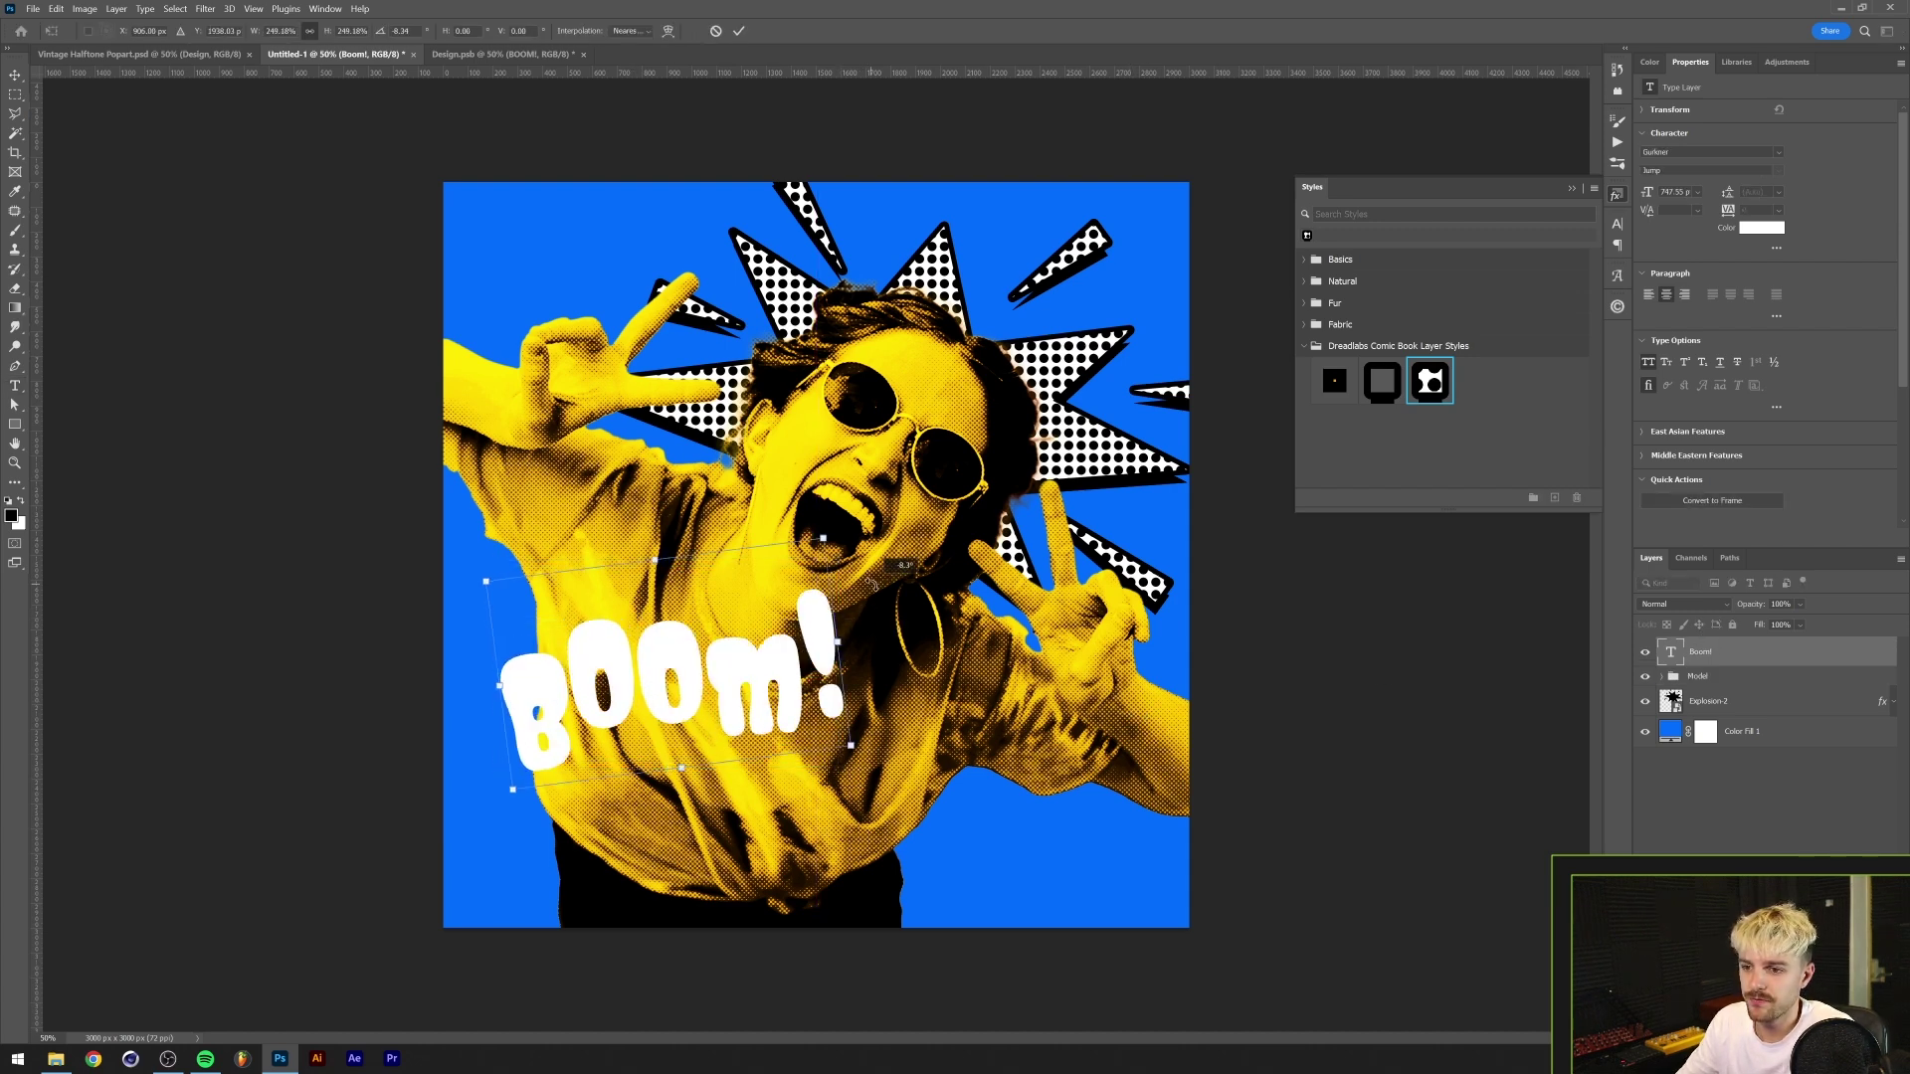
{"action": "key", "text": "Return"}
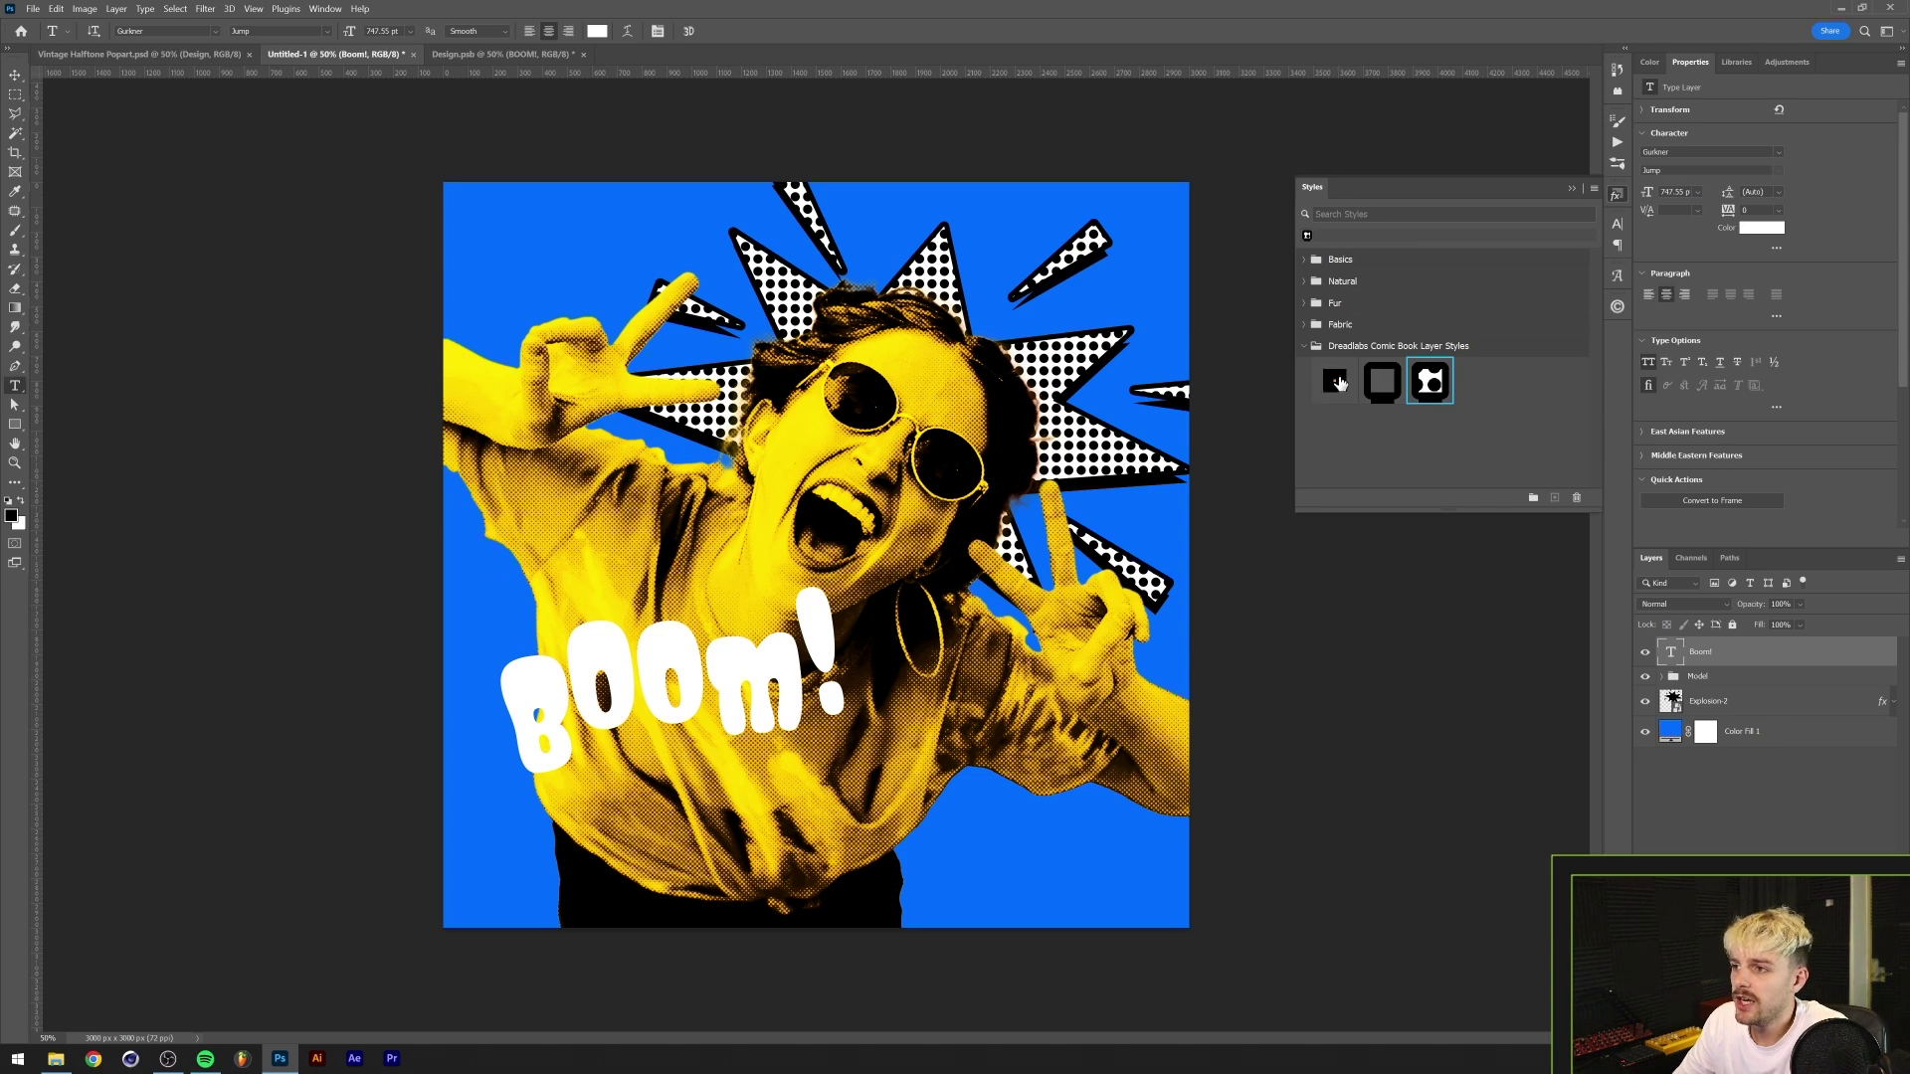
- Apply the Dreadlabs comic layer style with black stroke and drop shadow to the Boom! text
{"action": "left_click", "coordinate": [1353, 384]}
{"action": "left_click_drag", "start_coordinate": [1714, 657], "coordinate": [1712, 655]}
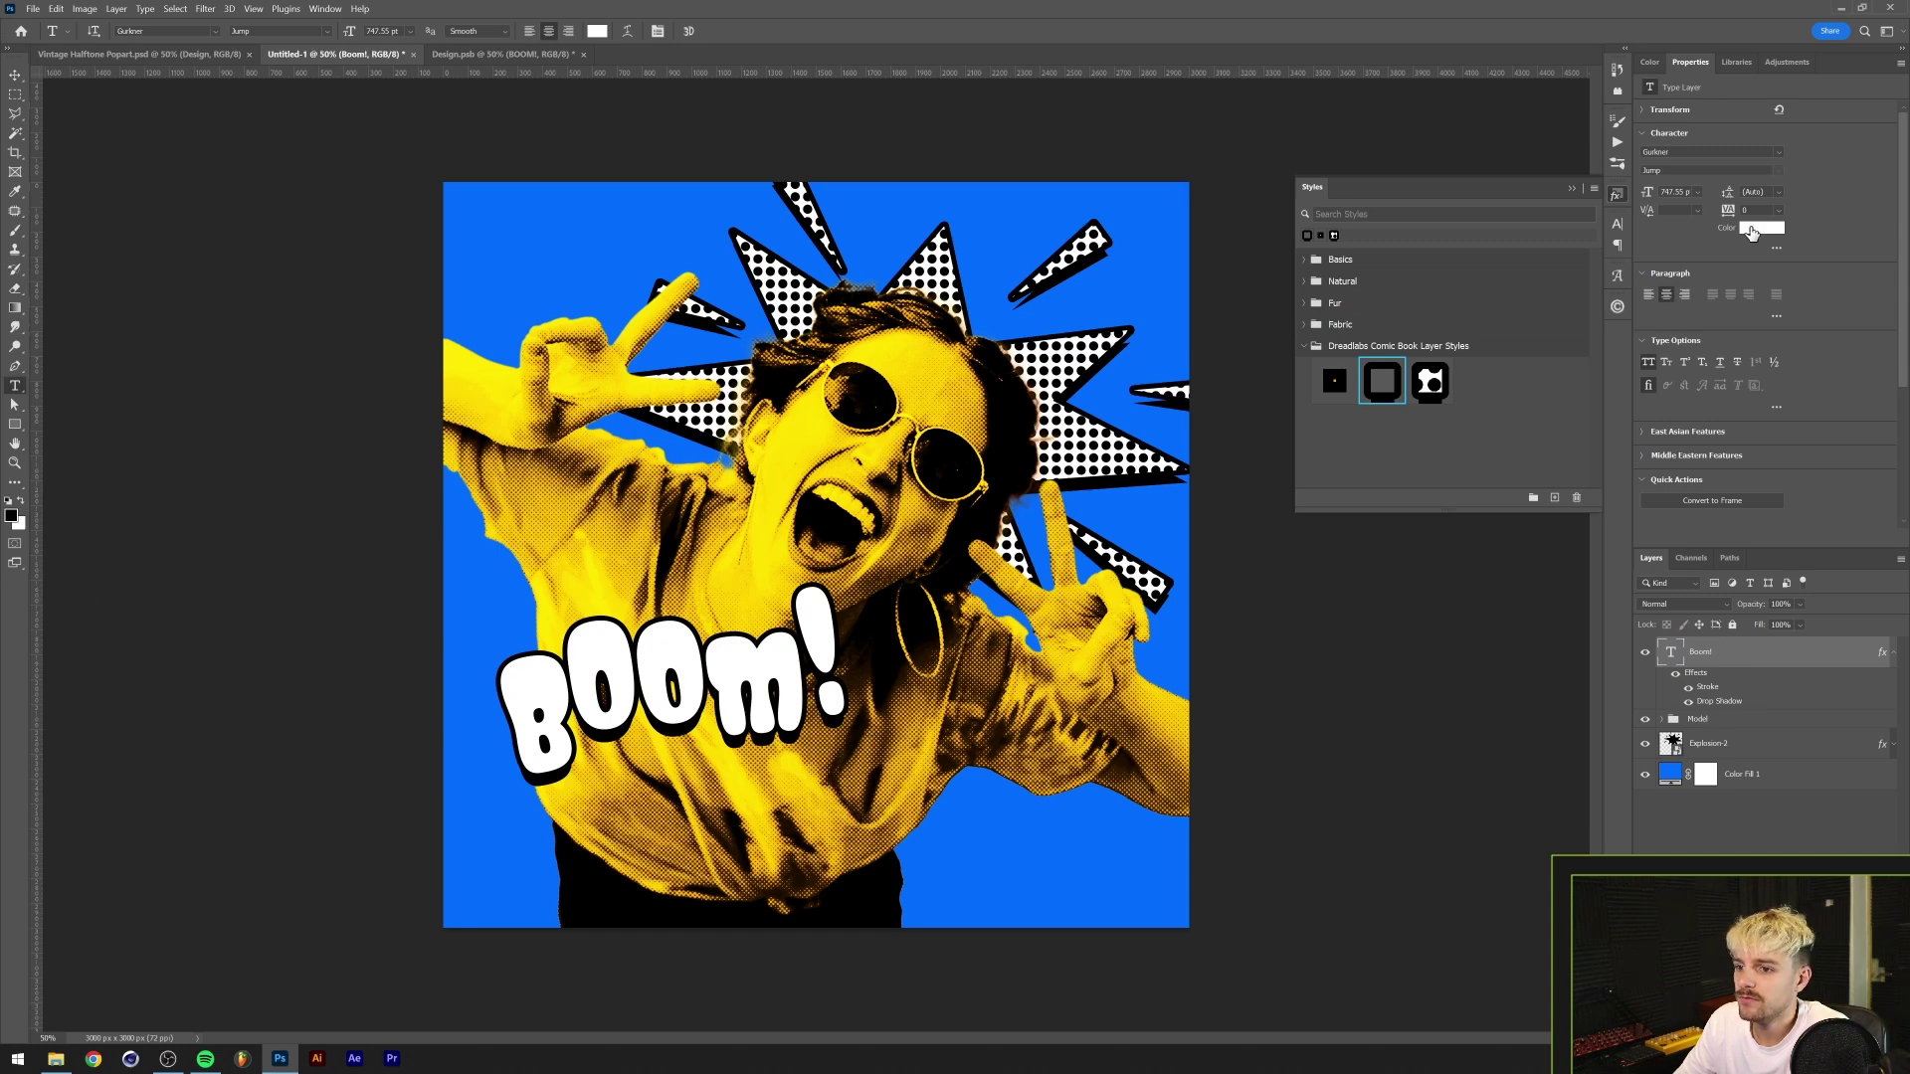
- Place the PopArt-Explosion-1 PNG, enlarge it to about 2700 px wide and position it over the model's lower body
{"action": "left_click", "coordinate": [56, 1058]}
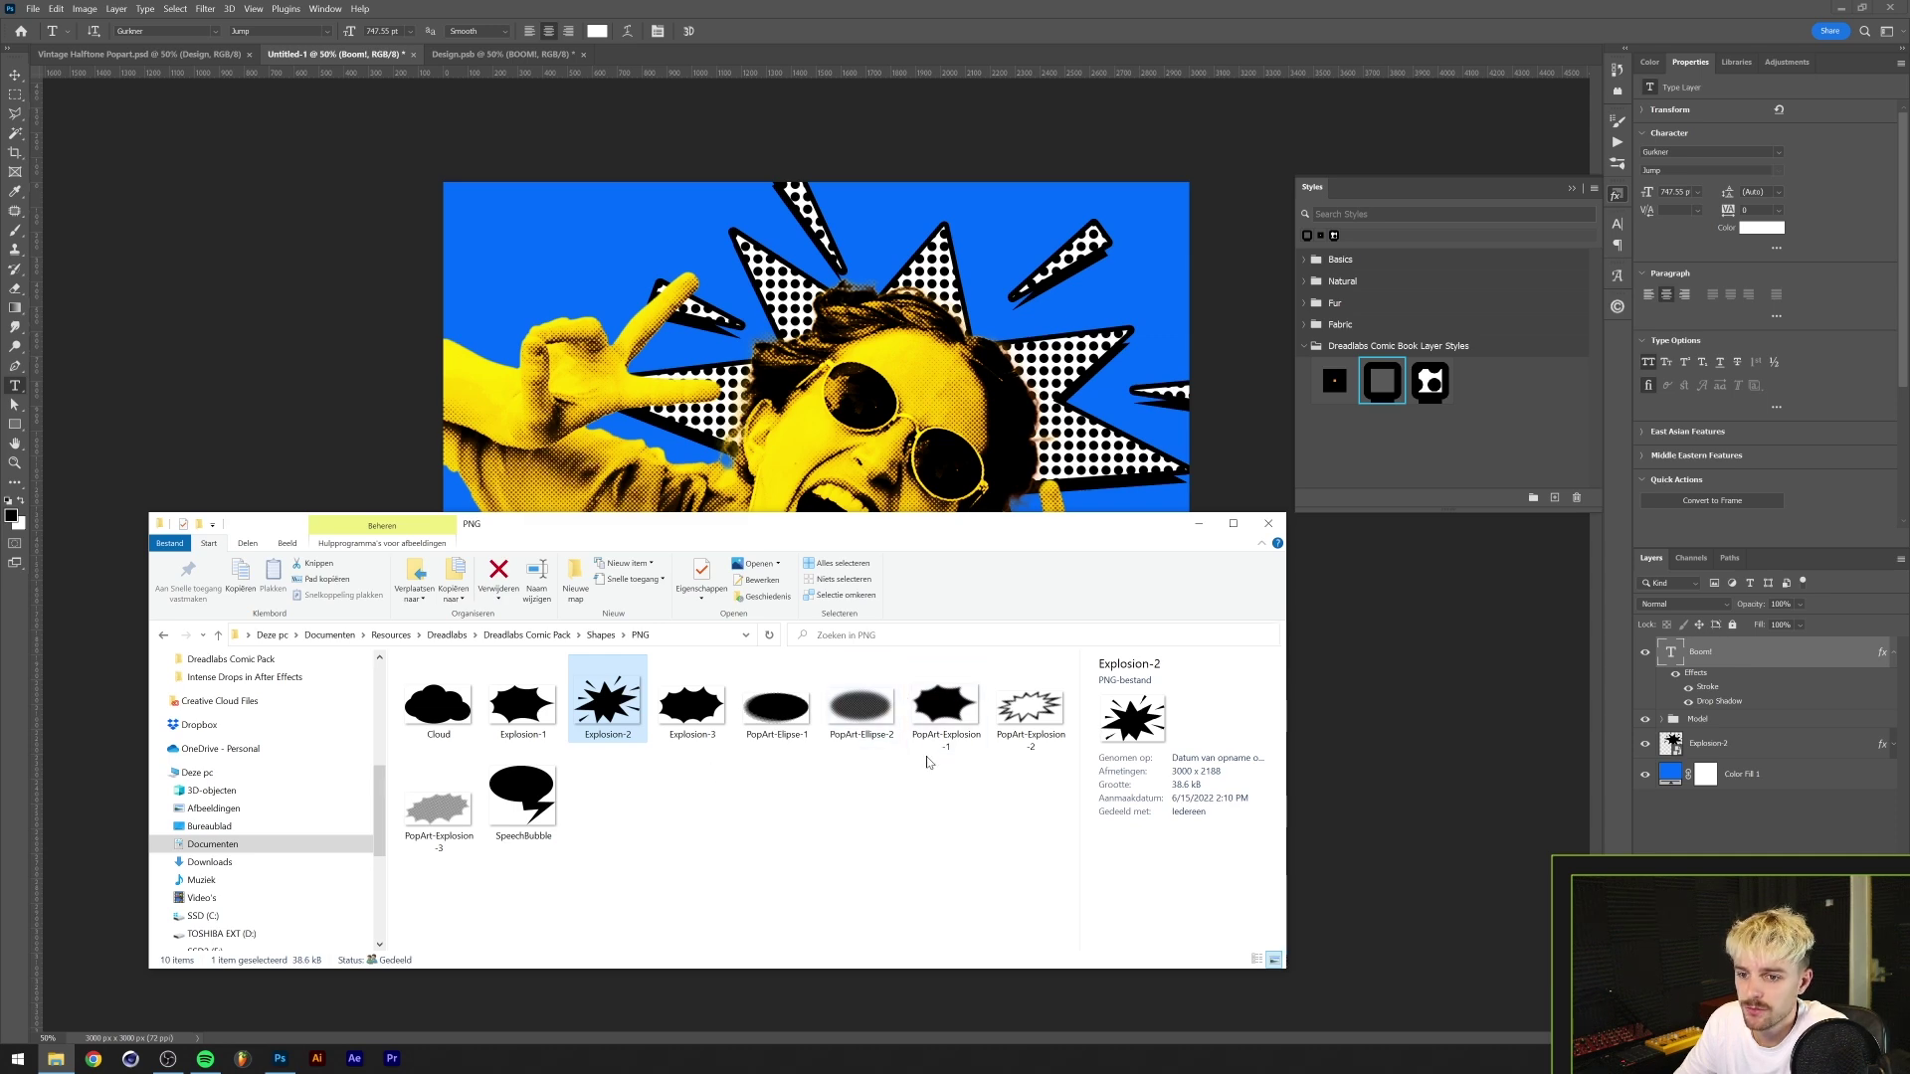
{"action": "left_click", "coordinate": [945, 722]}
{"action": "left_click_drag", "start_coordinate": [947, 714], "coordinate": [786, 388]}
{"action": "left_click_drag", "start_coordinate": [864, 555], "coordinate": [1140, 549]}
{"action": "left_click_drag", "start_coordinate": [936, 555], "coordinate": [778, 729]}
{"action": "key", "text": "Return"}
{"action": "key", "text": "t"}
{"action": "key", "text": "v"}
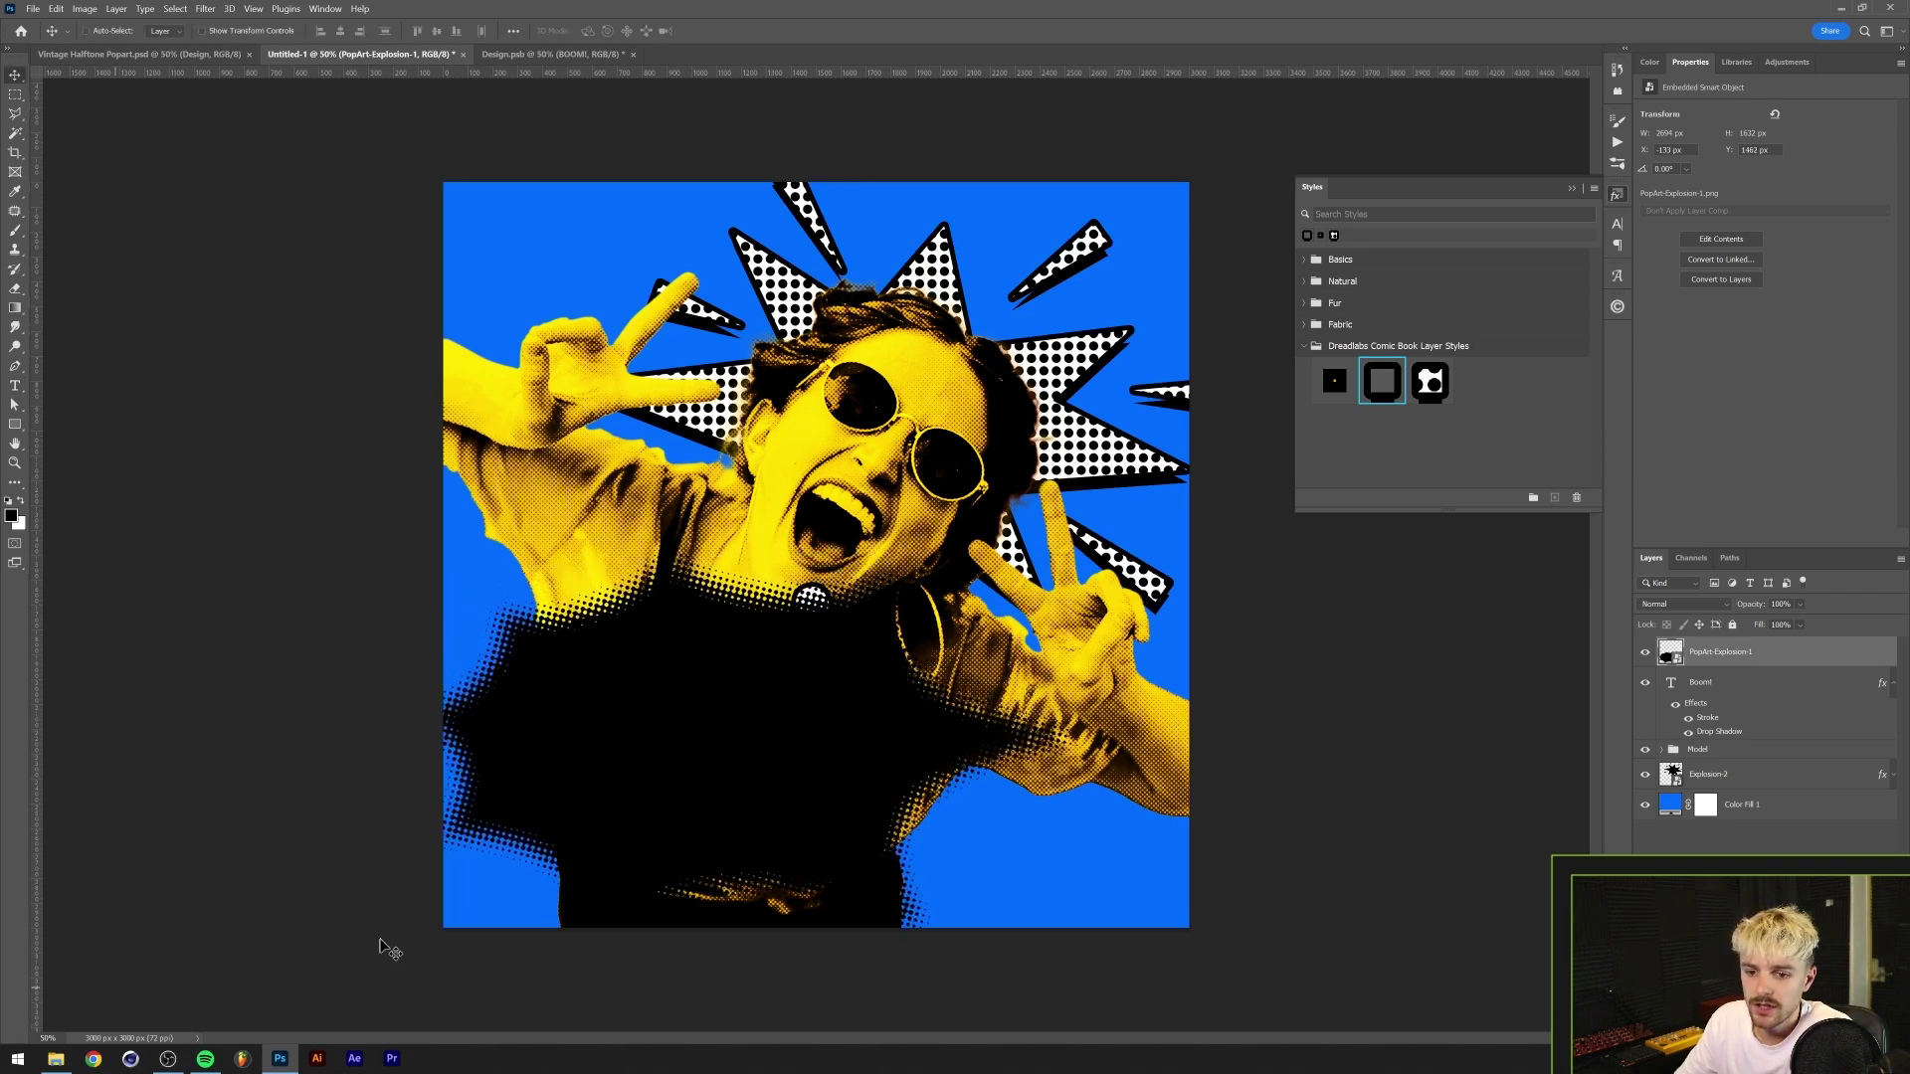
- Place the Explosion-1 PNG, enlarge it to about 2070 px wide and position it over the halftone explosion
{"action": "left_click", "coordinate": [56, 1058]}
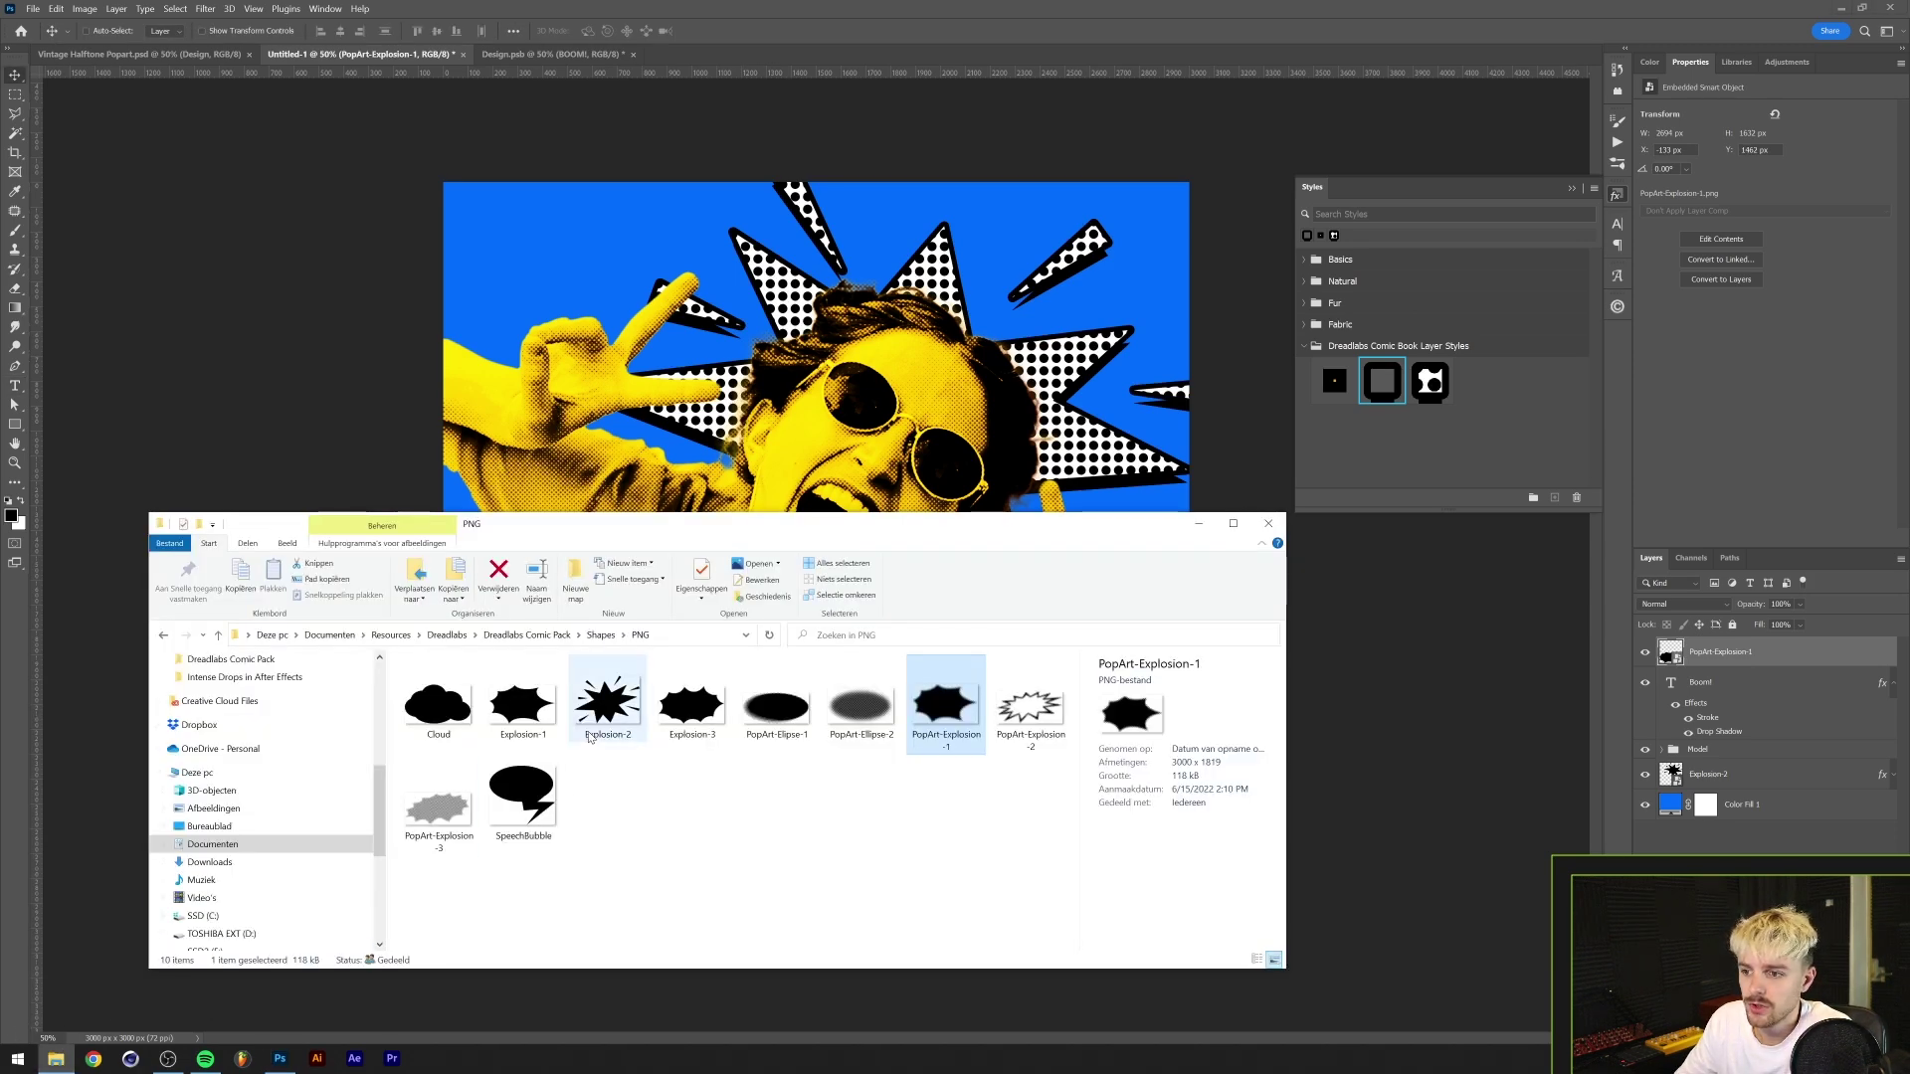
{"action": "left_click", "coordinate": [522, 704]}
{"action": "left_click_drag", "start_coordinate": [519, 699], "coordinate": [561, 416]}
{"action": "left_click_drag", "start_coordinate": [822, 588], "coordinate": [830, 711]}
{"action": "left_click_drag", "start_coordinate": [824, 626], "coordinate": [718, 737]}
{"action": "key", "text": "Return"}
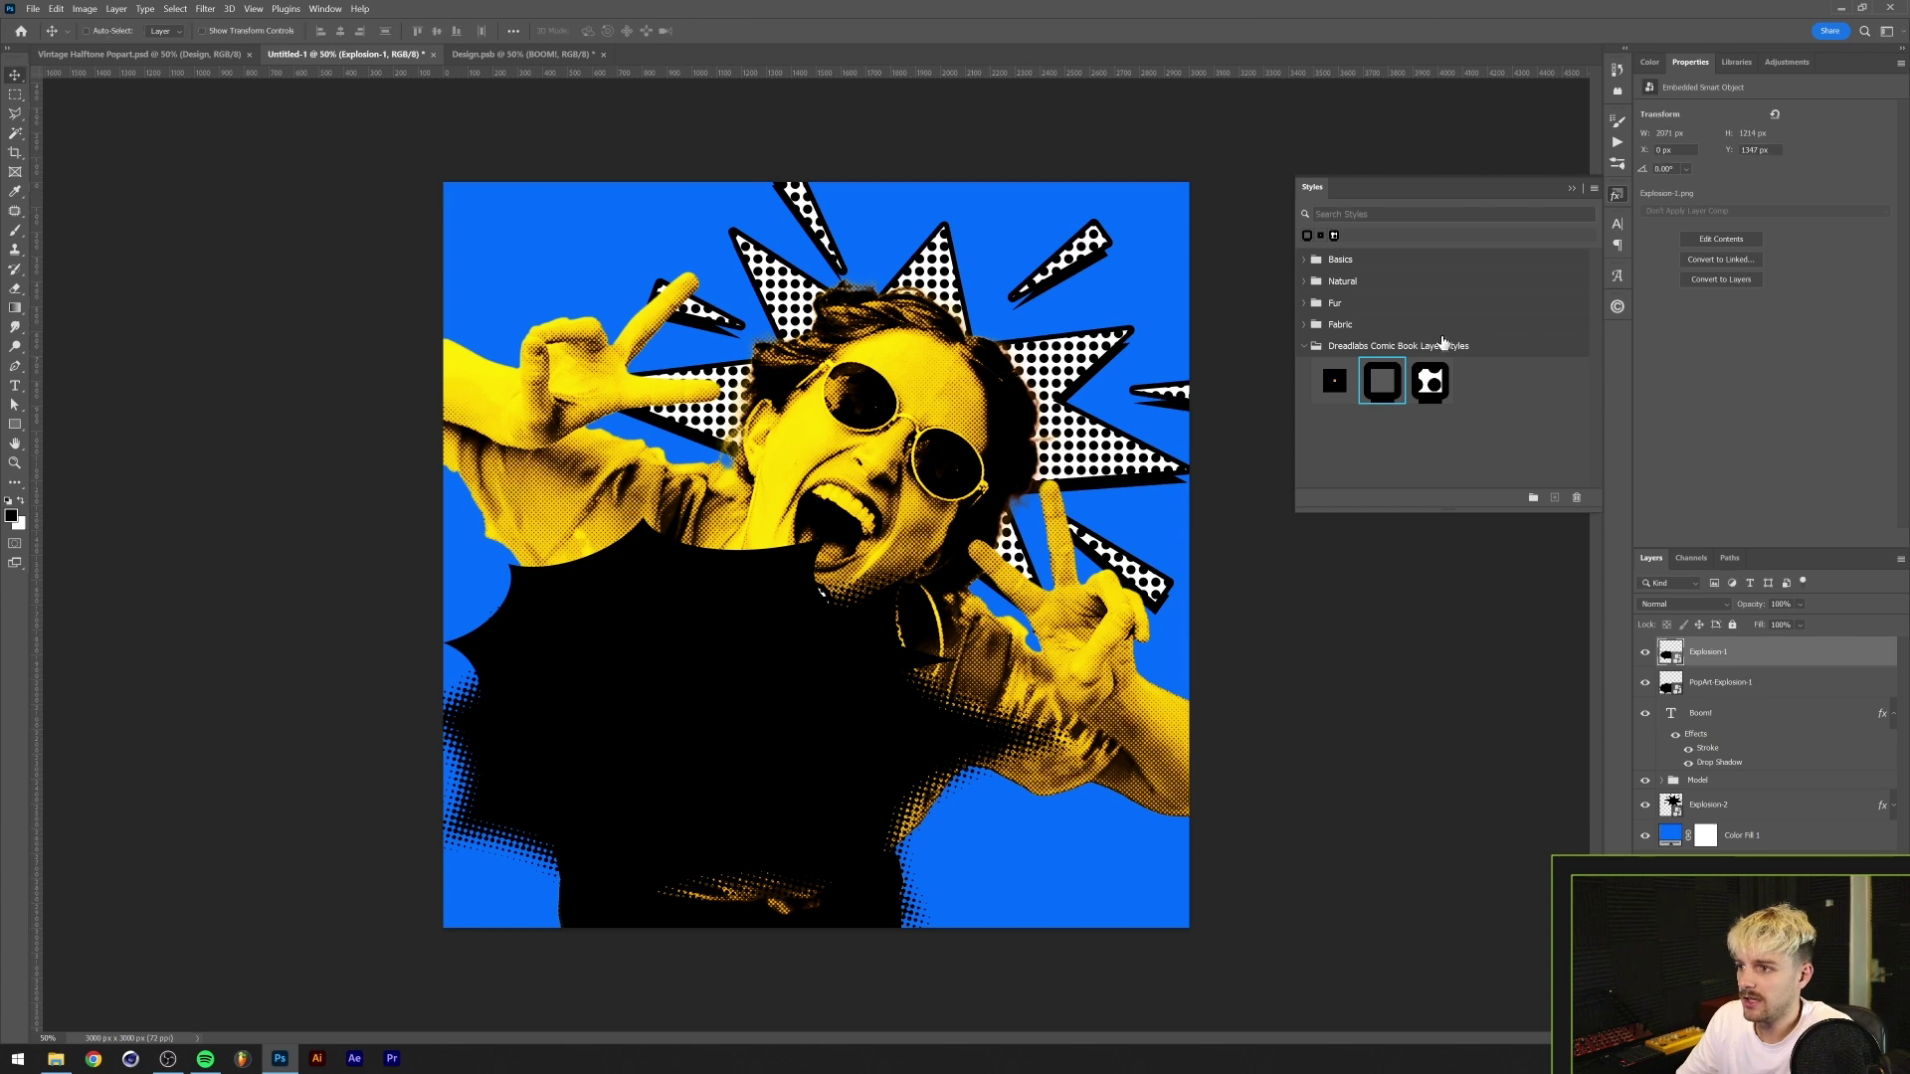
- Give Explosion-1 the orange-filled, black-stroked comic layer style and scale it to about 2345 px wide inside the halftone explosion
{"action": "left_click", "coordinate": [1331, 387]}
{"action": "left_click_drag", "start_coordinate": [754, 660], "coordinate": [752, 719]}
{"action": "key", "text": "ctrl+t"}
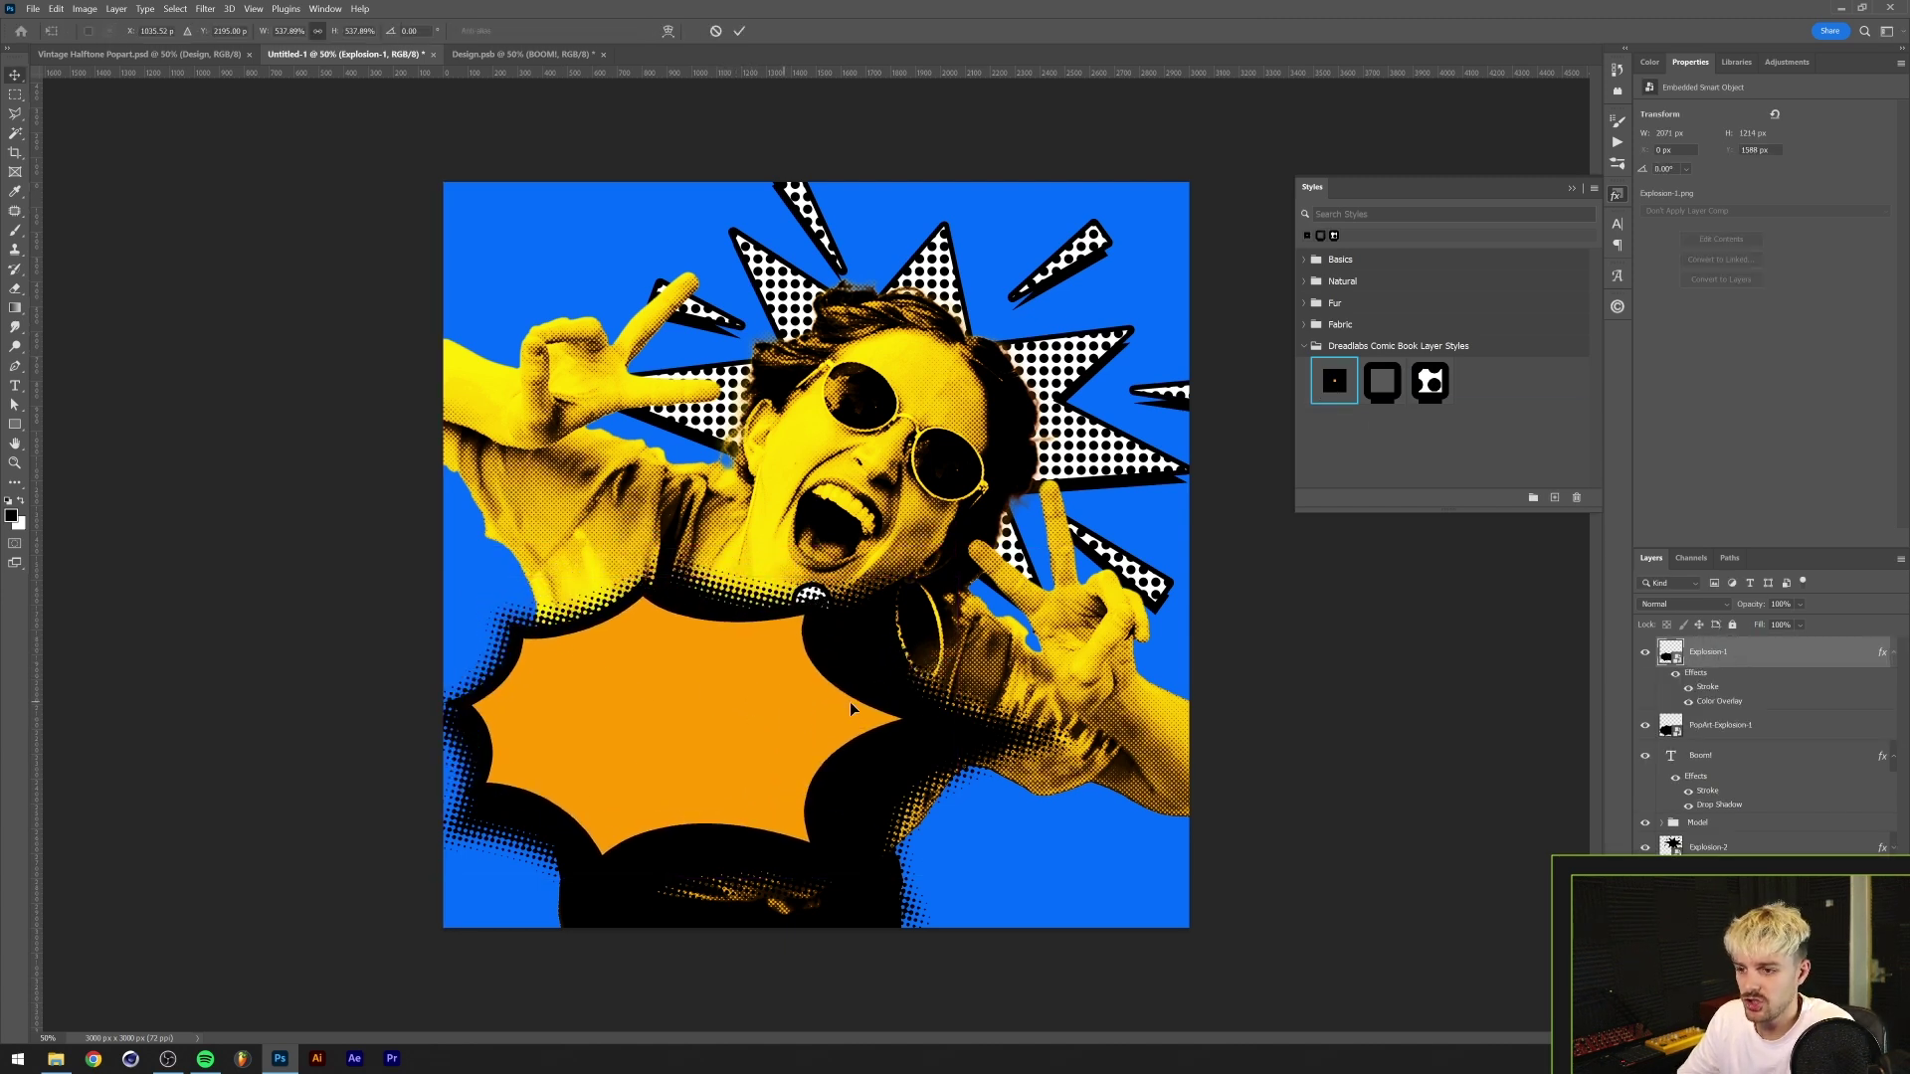
{"action": "mouse_move", "coordinate": [958, 727]}
{"action": "left_mouse_down"}
{"action": "mouse_move", "coordinate": [1026, 720]}
{"action": "mouse_move", "coordinate": [940, 726]}
{"action": "left_mouse_up"}
{"action": "key", "text": "Return"}
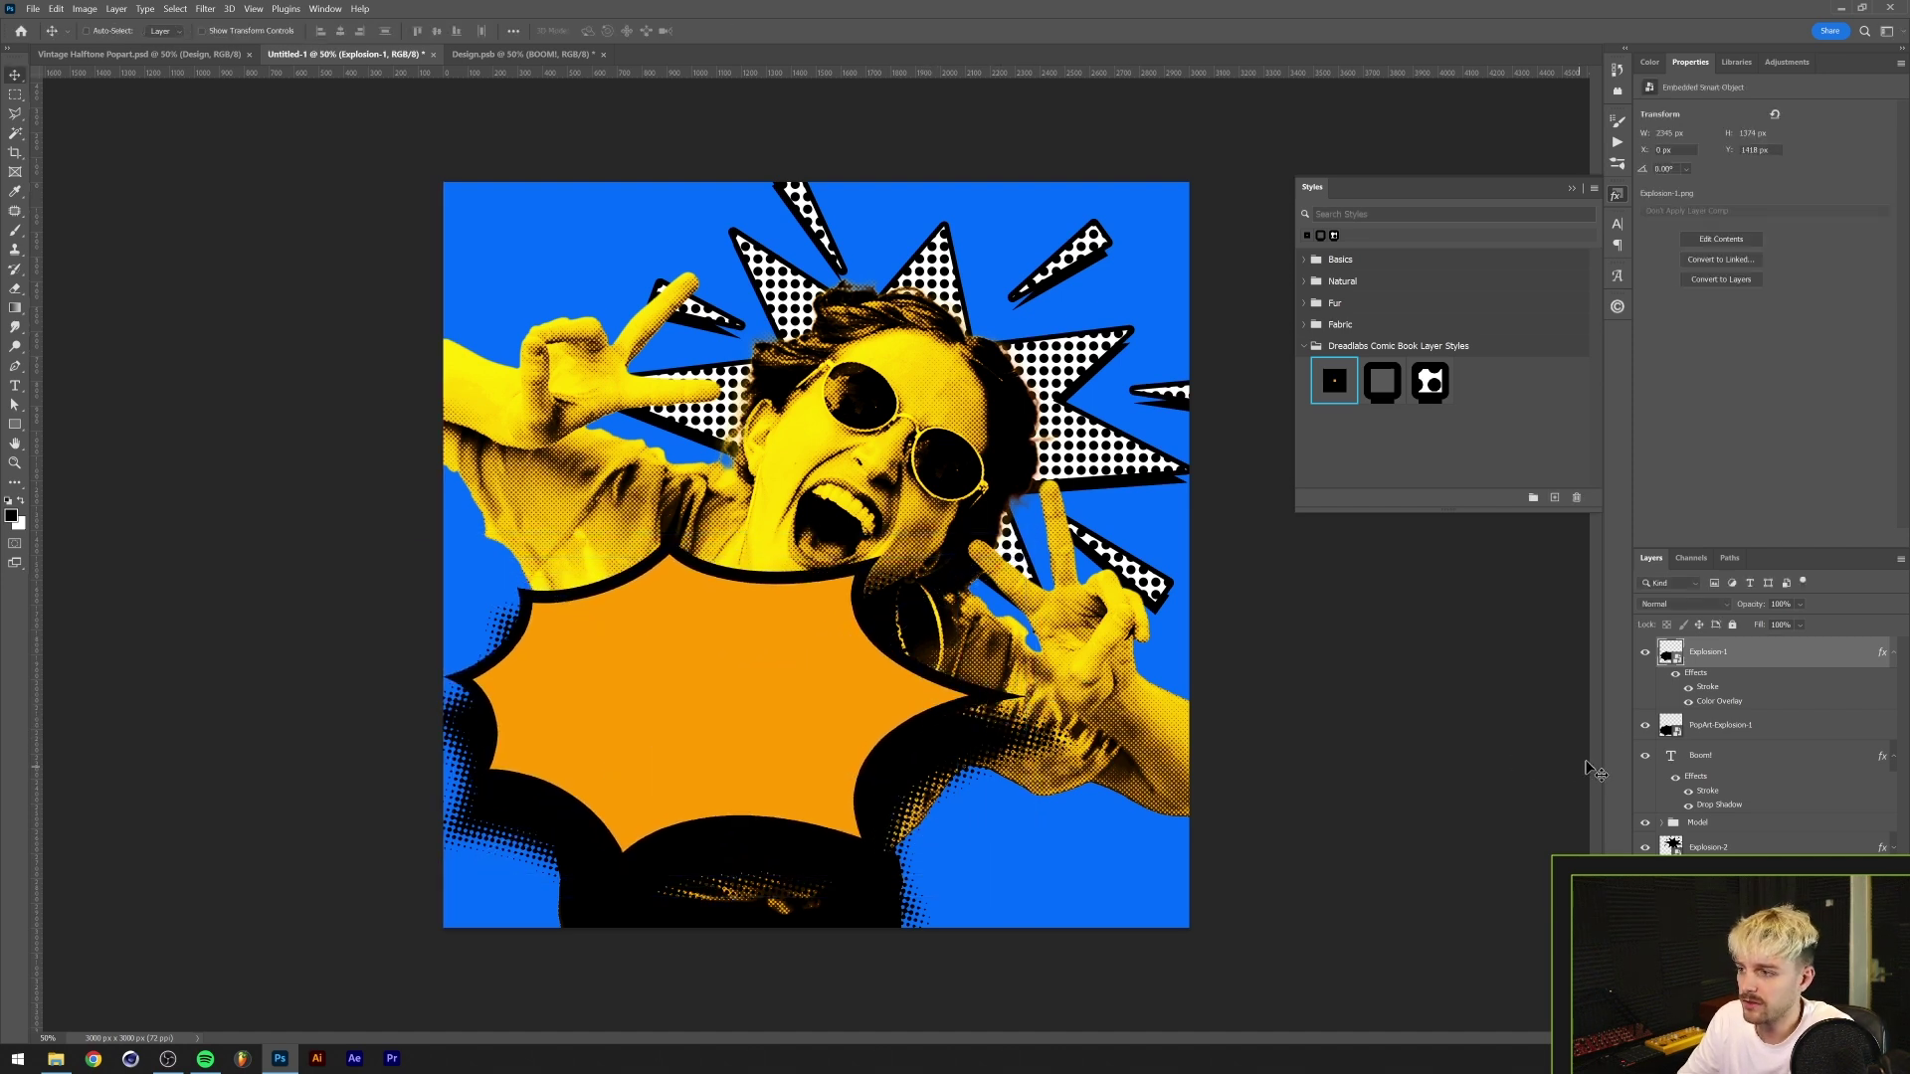
- Group the Explosion-1 and PopArt-Explosion-1 layers and name the group Explosion
{"action": "left_click", "coordinate": [1719, 726], "text": "shift"}
{"action": "key", "text": "ctrl+g"}
{"action": "double_click", "coordinate": [1707, 647]}
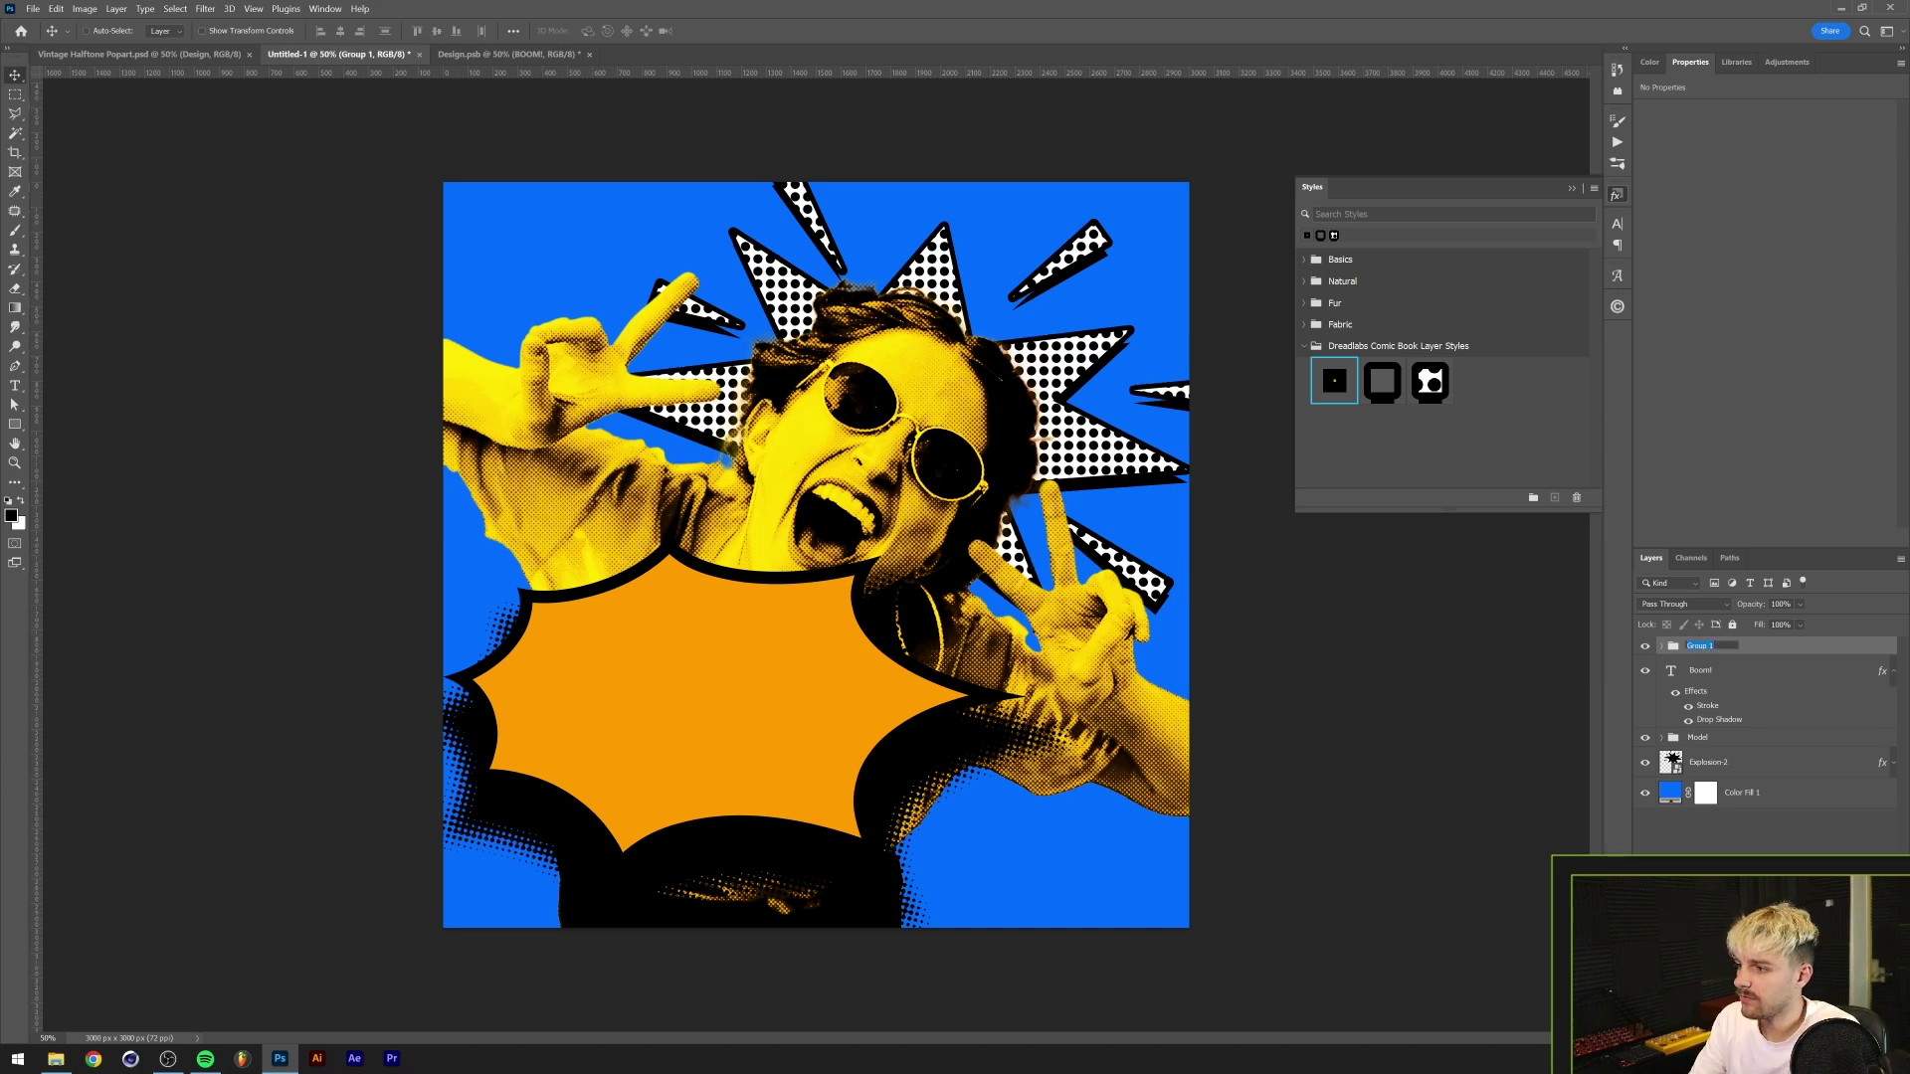
{"action": "type", "text": "Explosion"}
{"action": "key", "text": "Return"}
- Move the Explosion group beneath the Boom! text layer and shift the text and explosion together slightly to the left
{"action": "left_click_drag", "start_coordinate": [1703, 648], "coordinate": [1701, 727]}
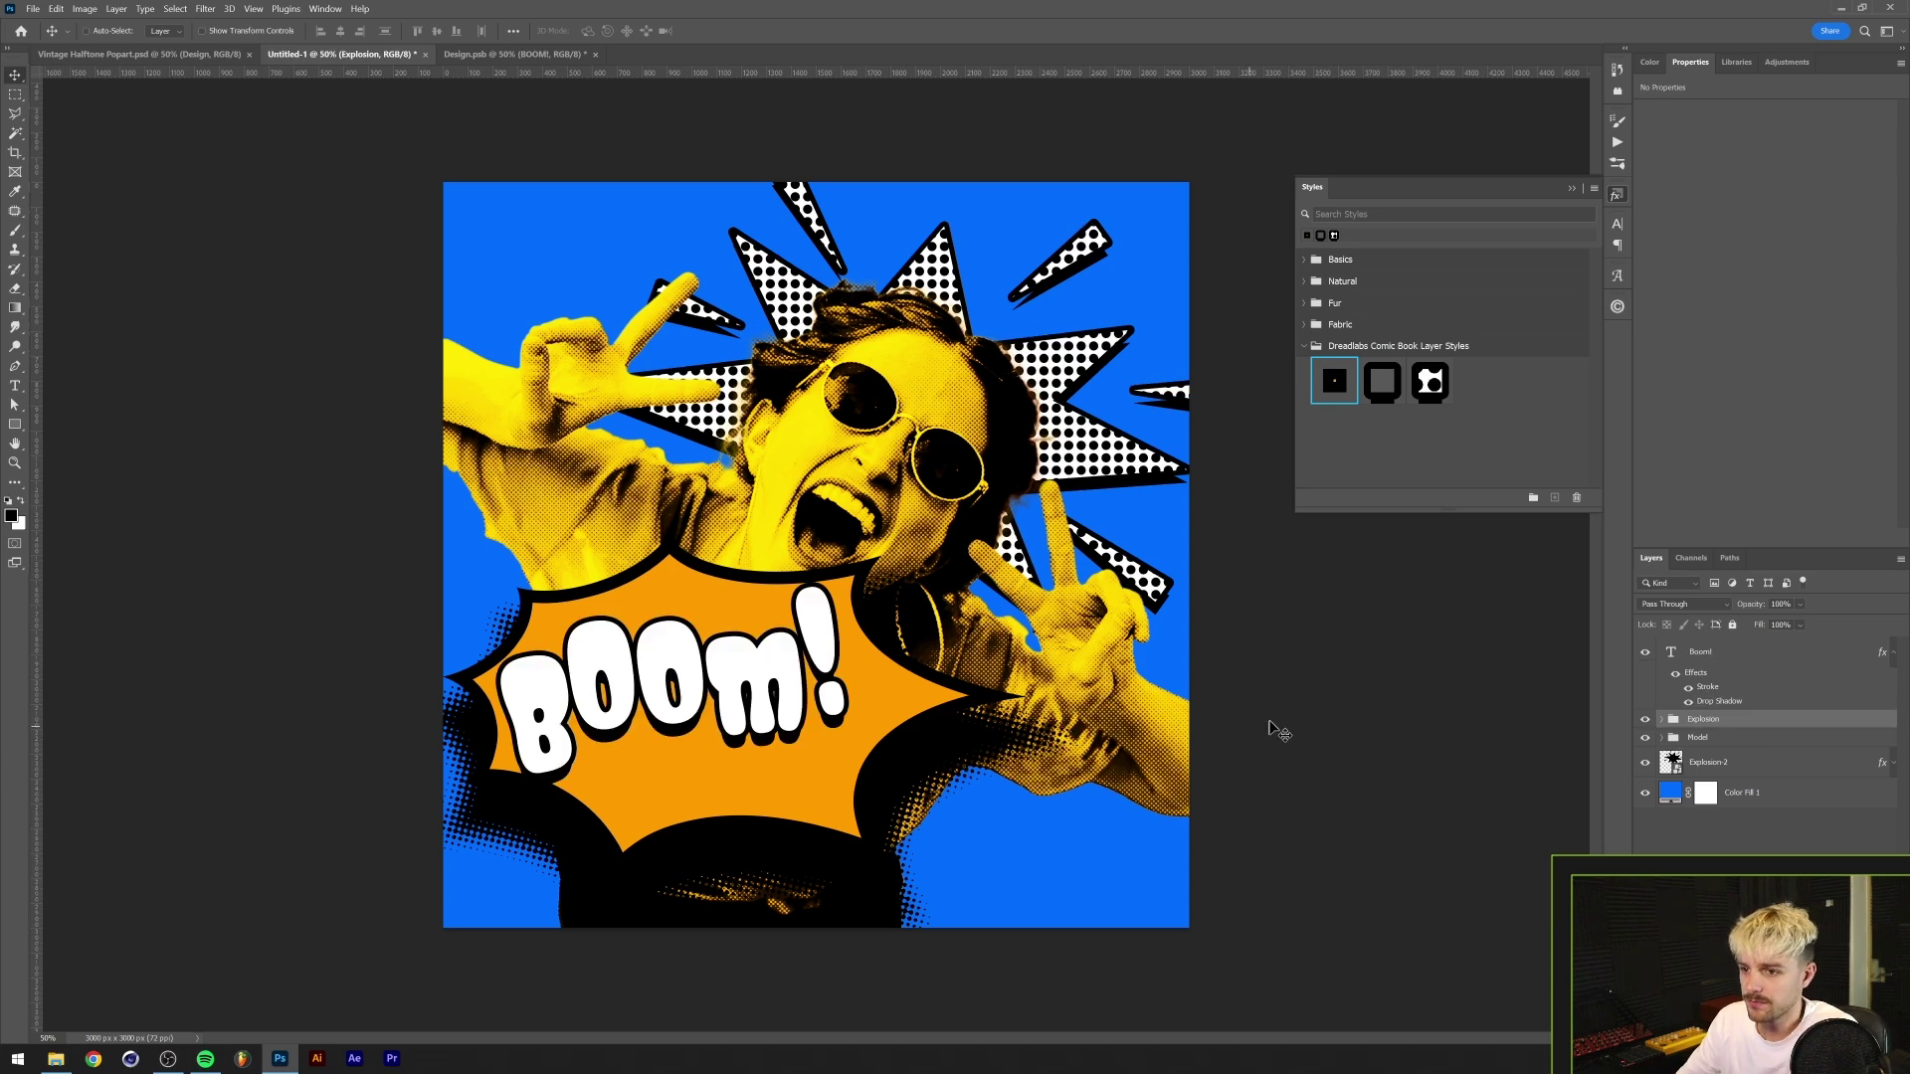
{"action": "left_click_drag", "start_coordinate": [796, 710], "coordinate": [737, 716]}
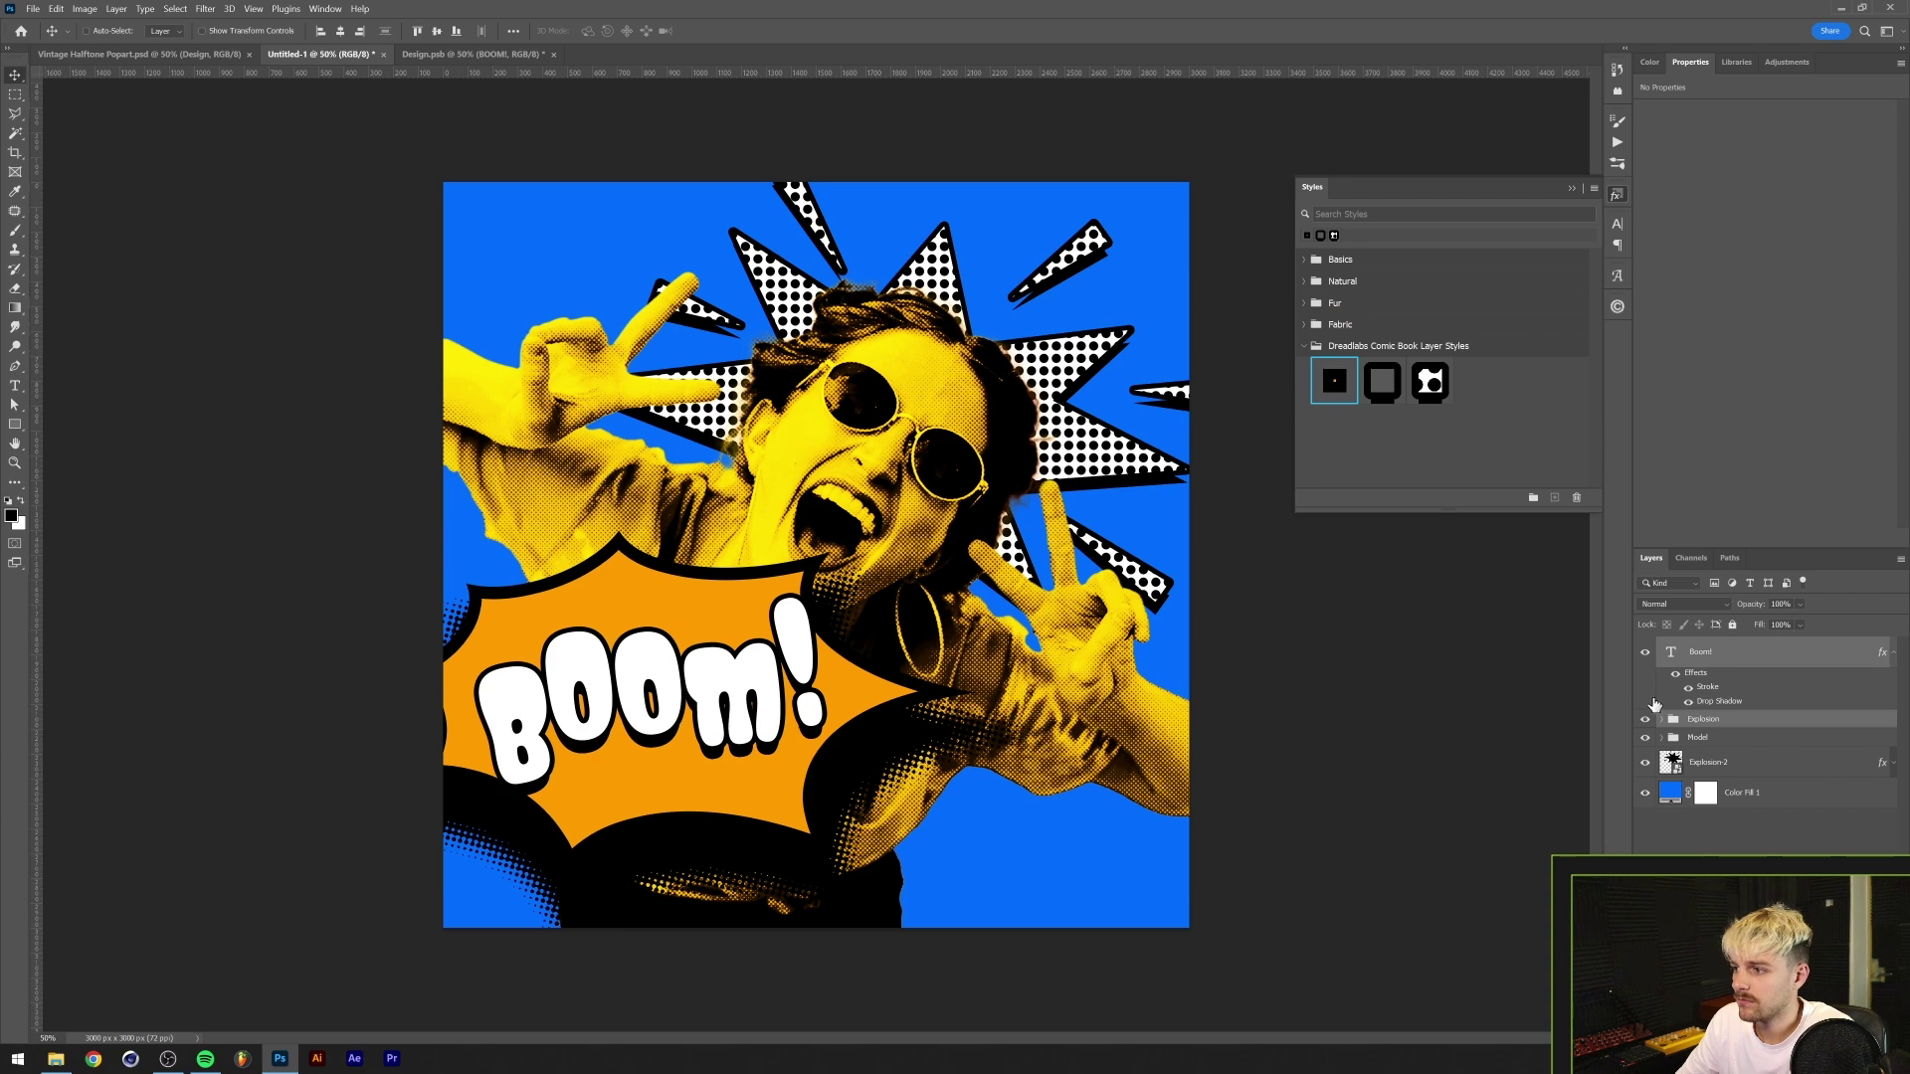
- Change the colour overlay of Explosion-1 inside the Explosion group to a pinkish red and accept the layer style
{"action": "left_click", "coordinate": [1661, 720]}
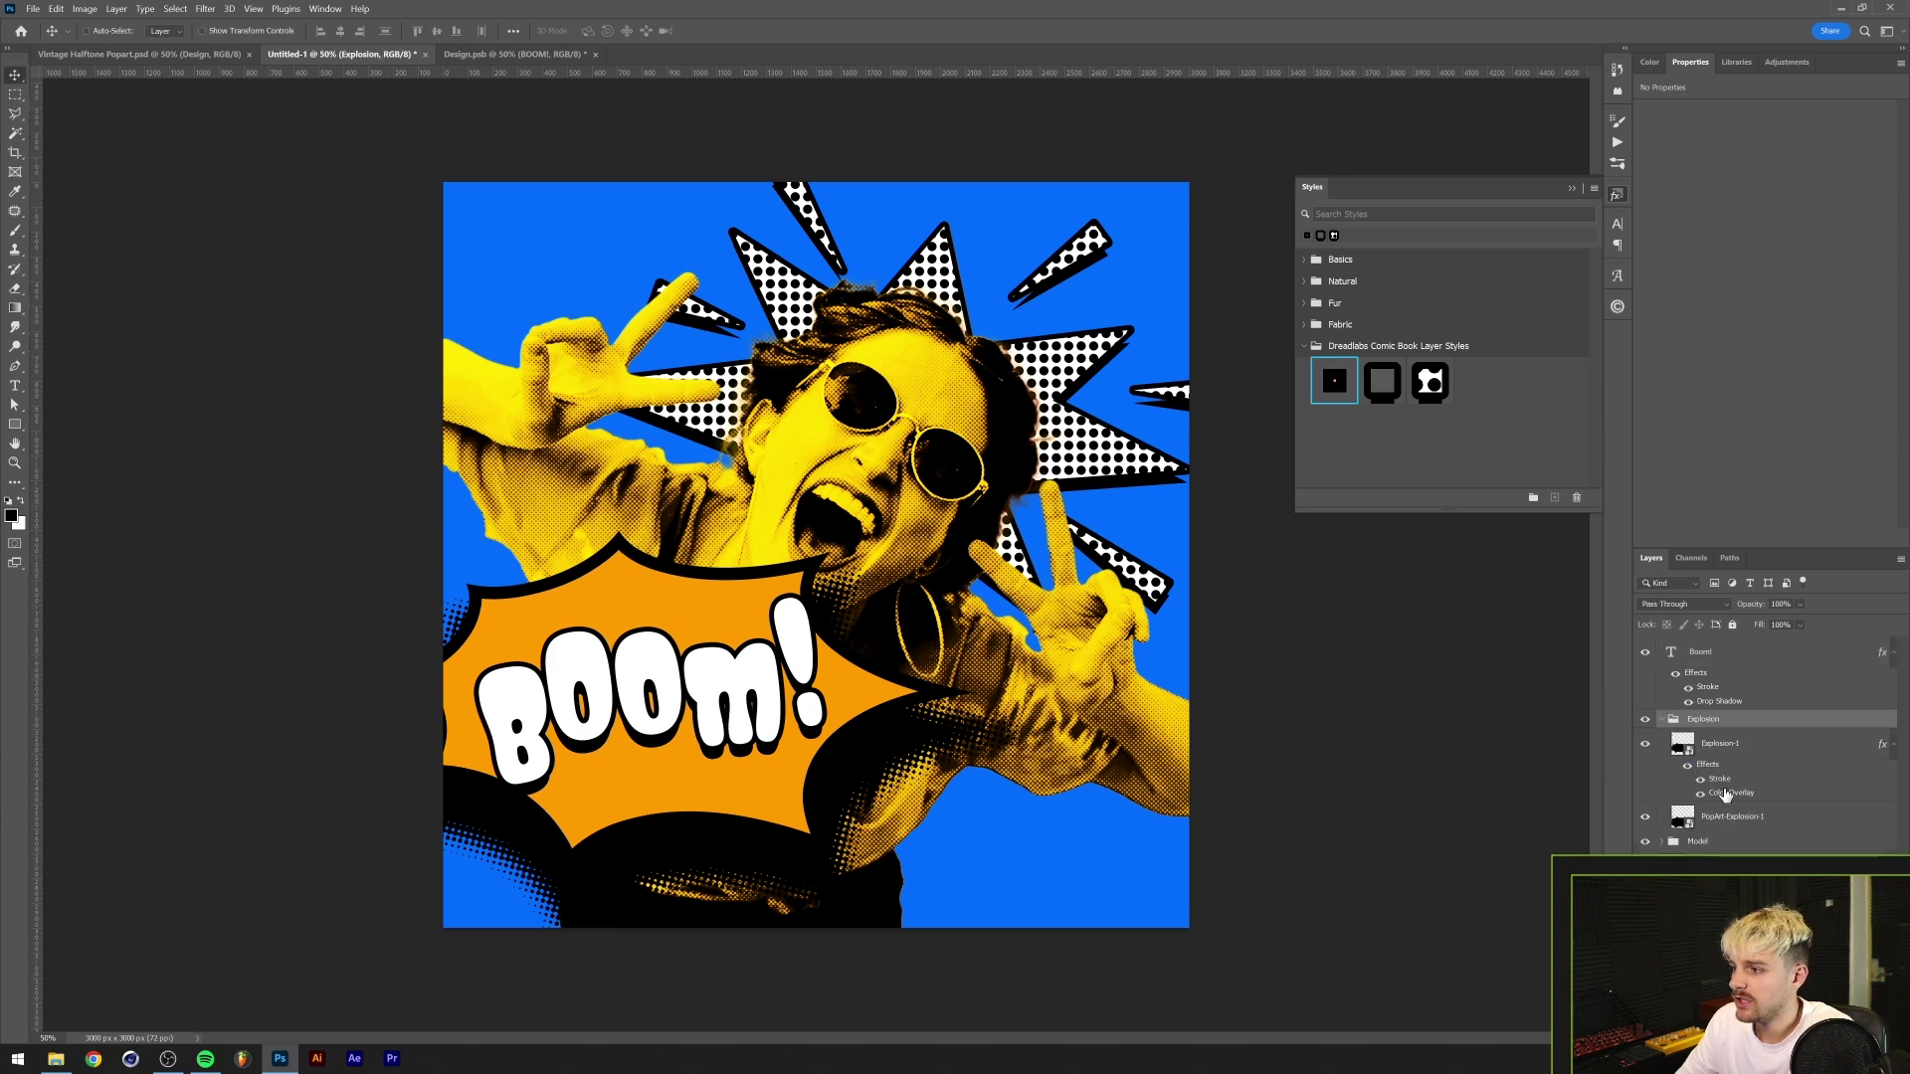
{"action": "left_click", "coordinate": [1724, 793]}
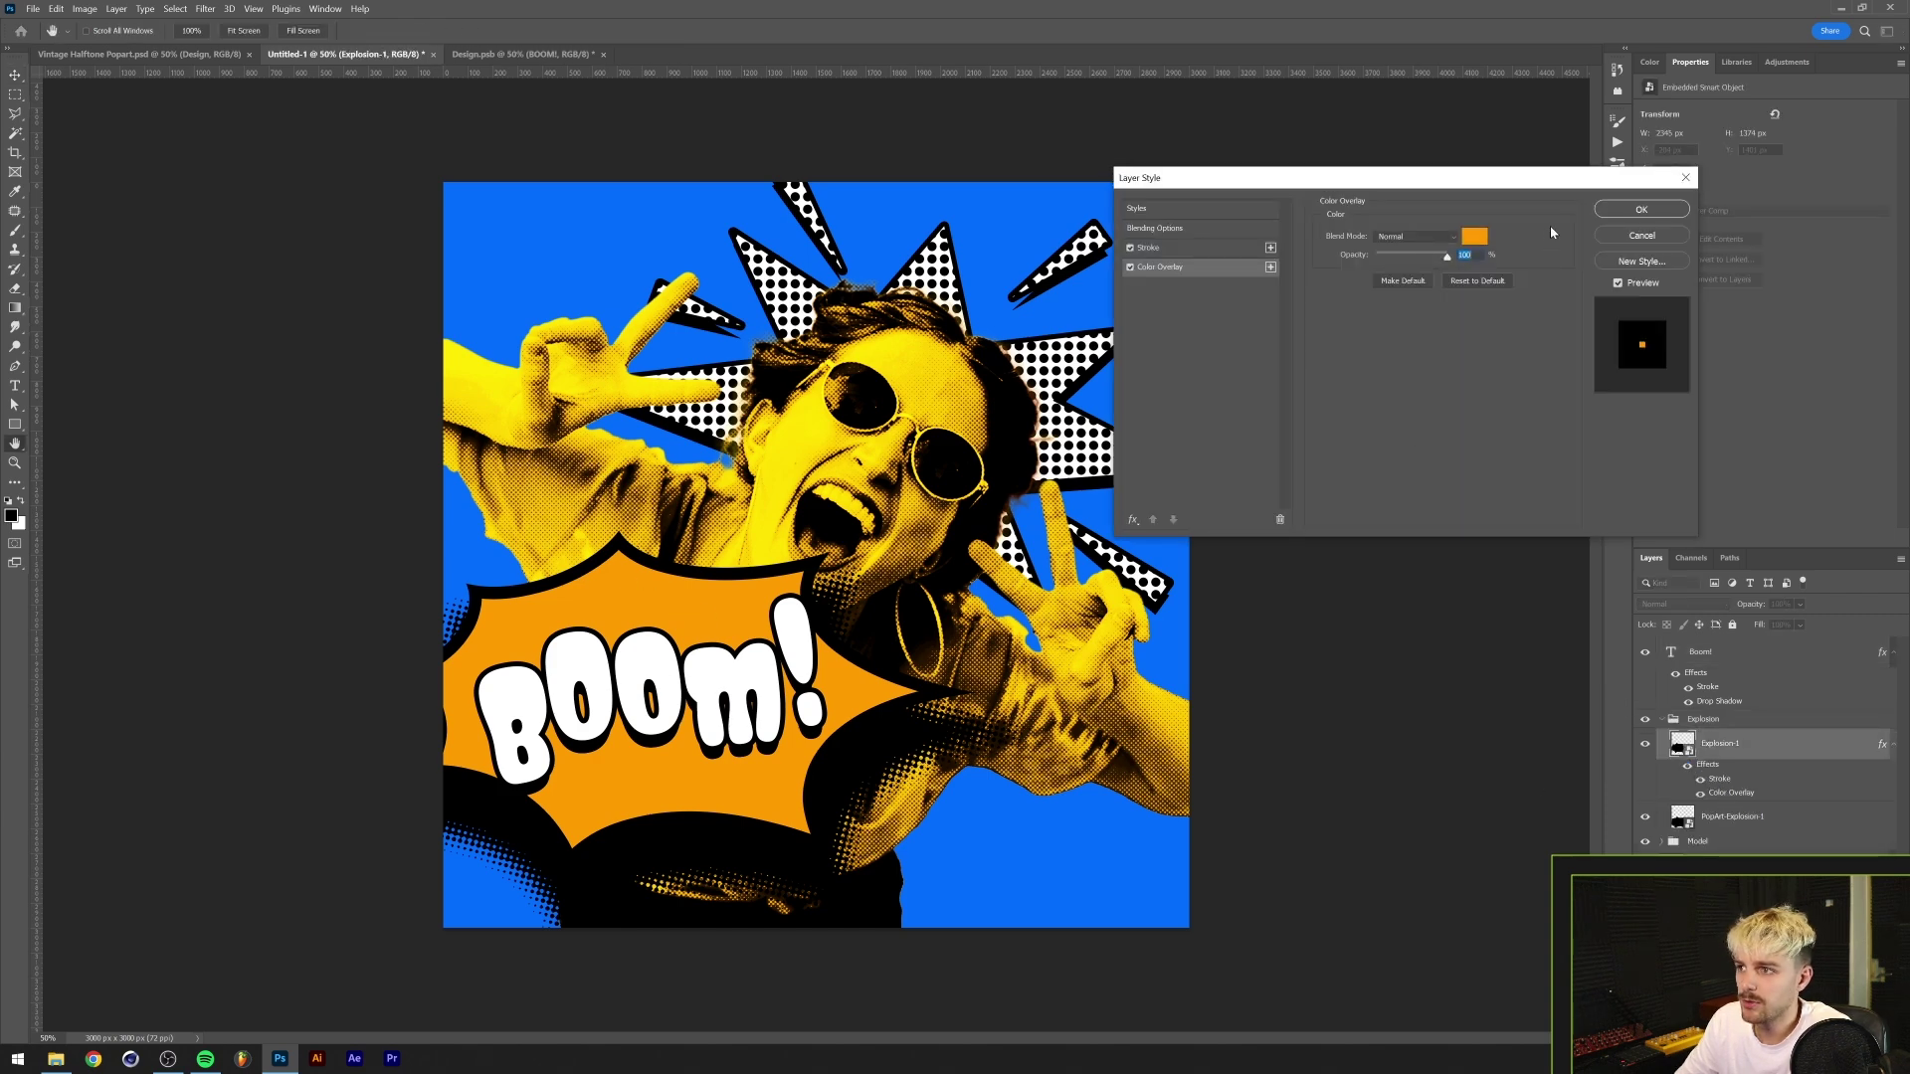
{"action": "left_click", "coordinate": [1476, 240]}
{"action": "left_click", "coordinate": [1237, 437]}
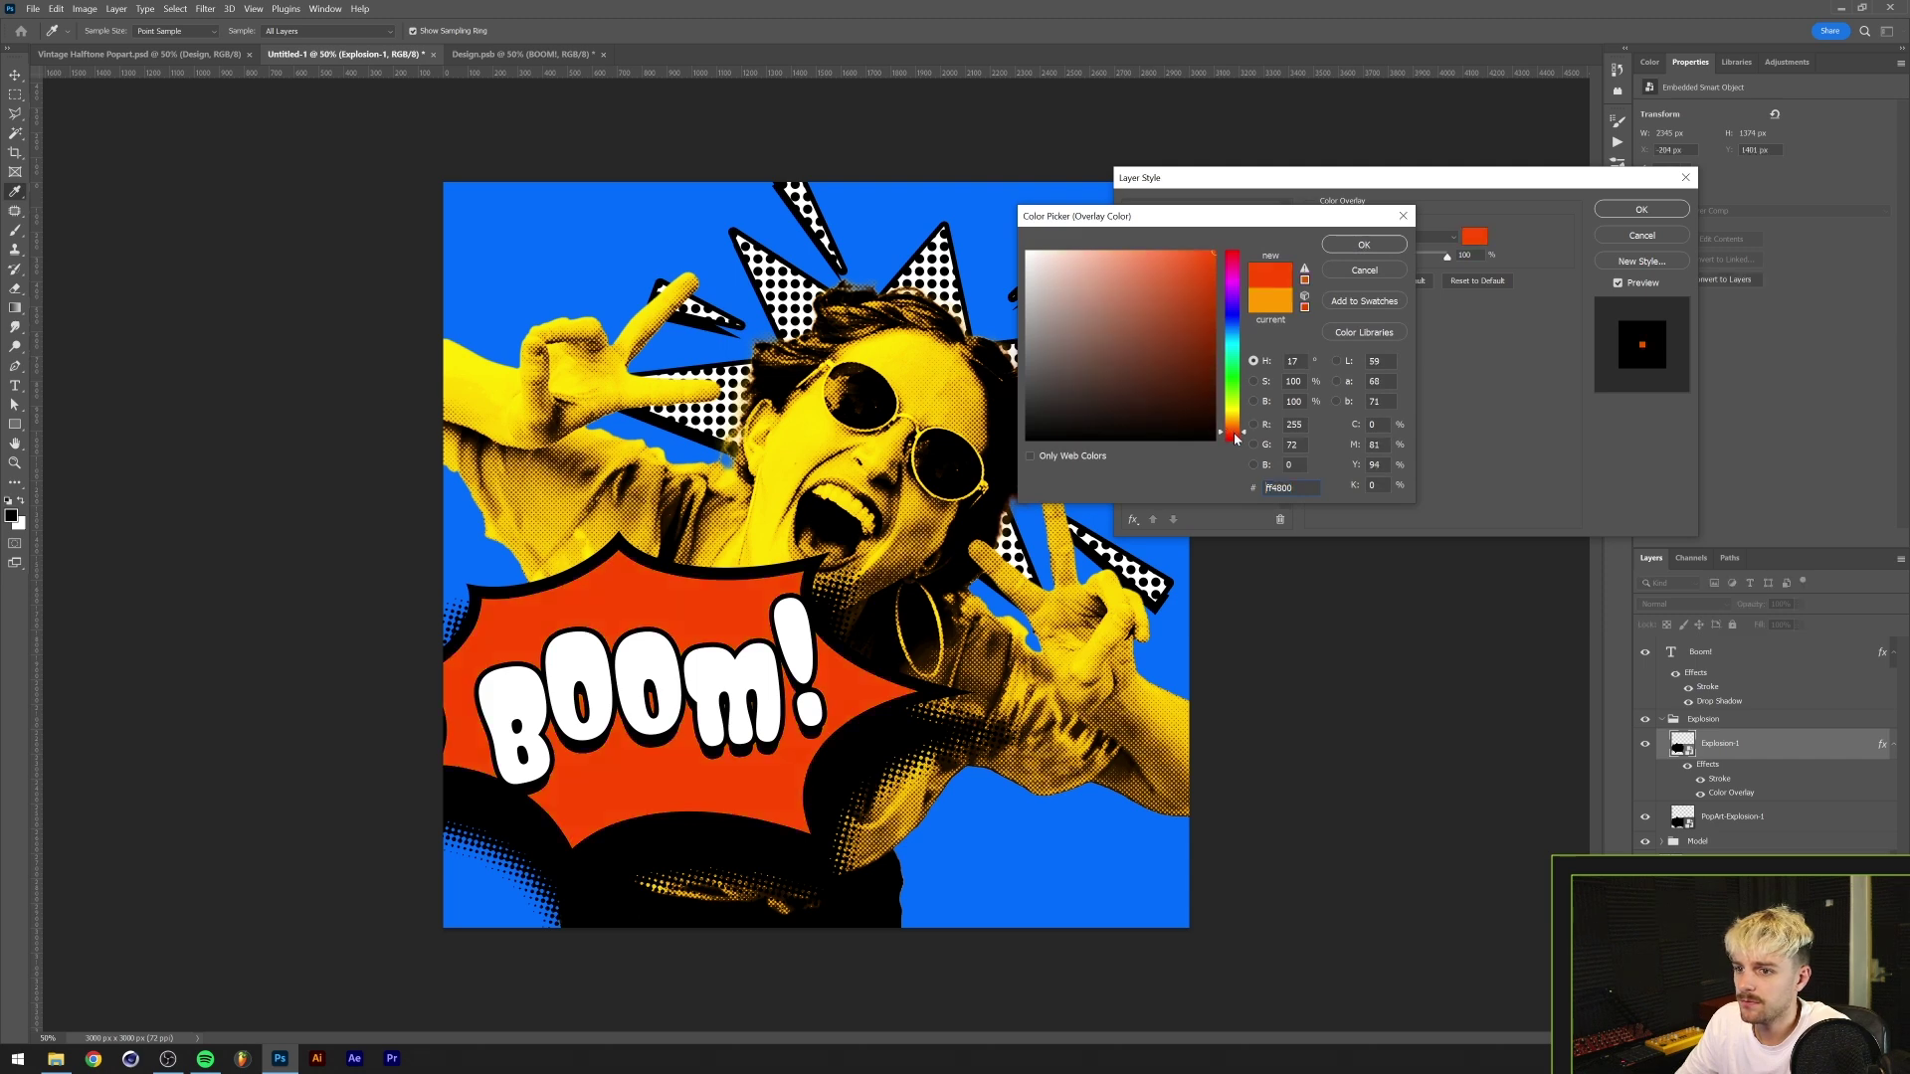
{"action": "left_click_drag", "start_coordinate": [1236, 439], "coordinate": [1235, 265]}
{"action": "left_click", "coordinate": [1334, 247]}
{"action": "left_click", "coordinate": [1640, 208]}
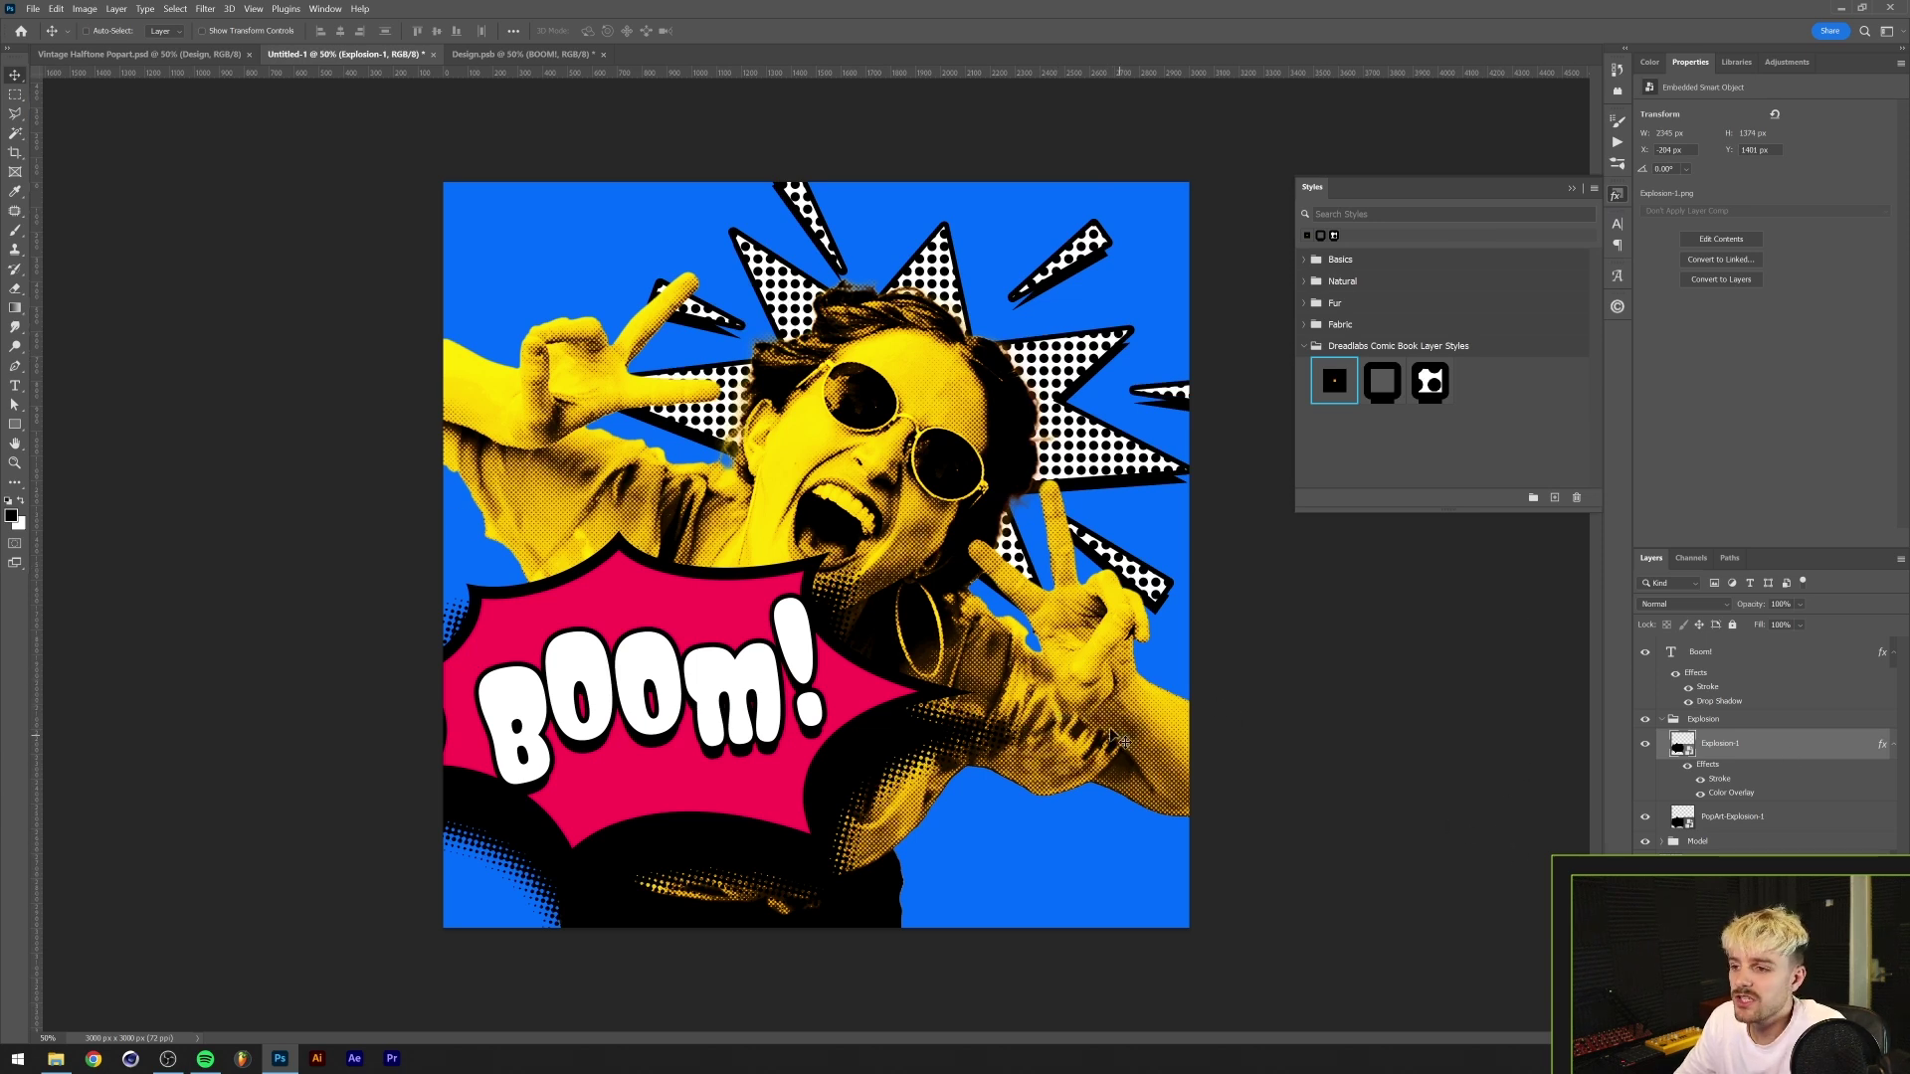
- Collapse the Explosion group and scale it down together with the Boom! text, keeping both at the design's lower-left edge
{"action": "left_click", "coordinate": [1661, 719]}
{"action": "key", "text": "ctrl+t"}
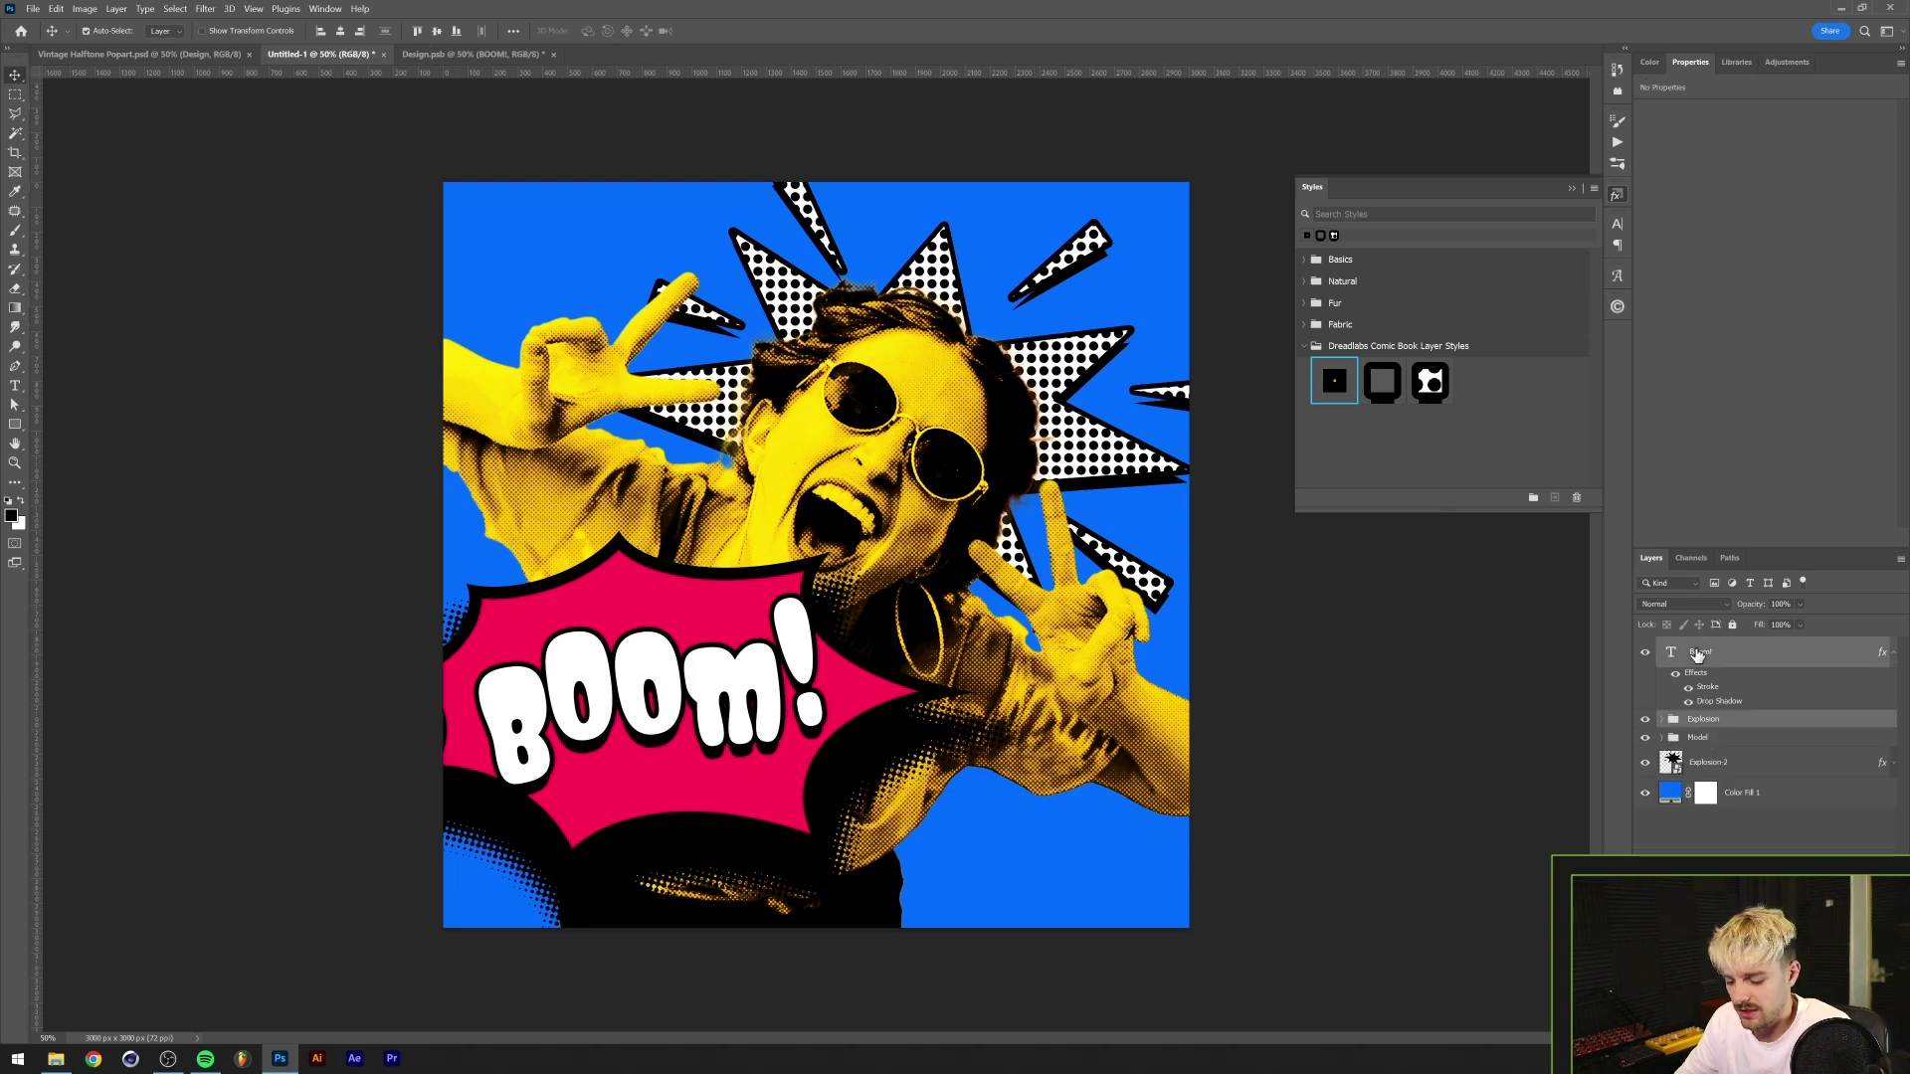
{"action": "left_click_drag", "start_coordinate": [1025, 738], "coordinate": [853, 730]}
{"action": "key", "text": "Return"}
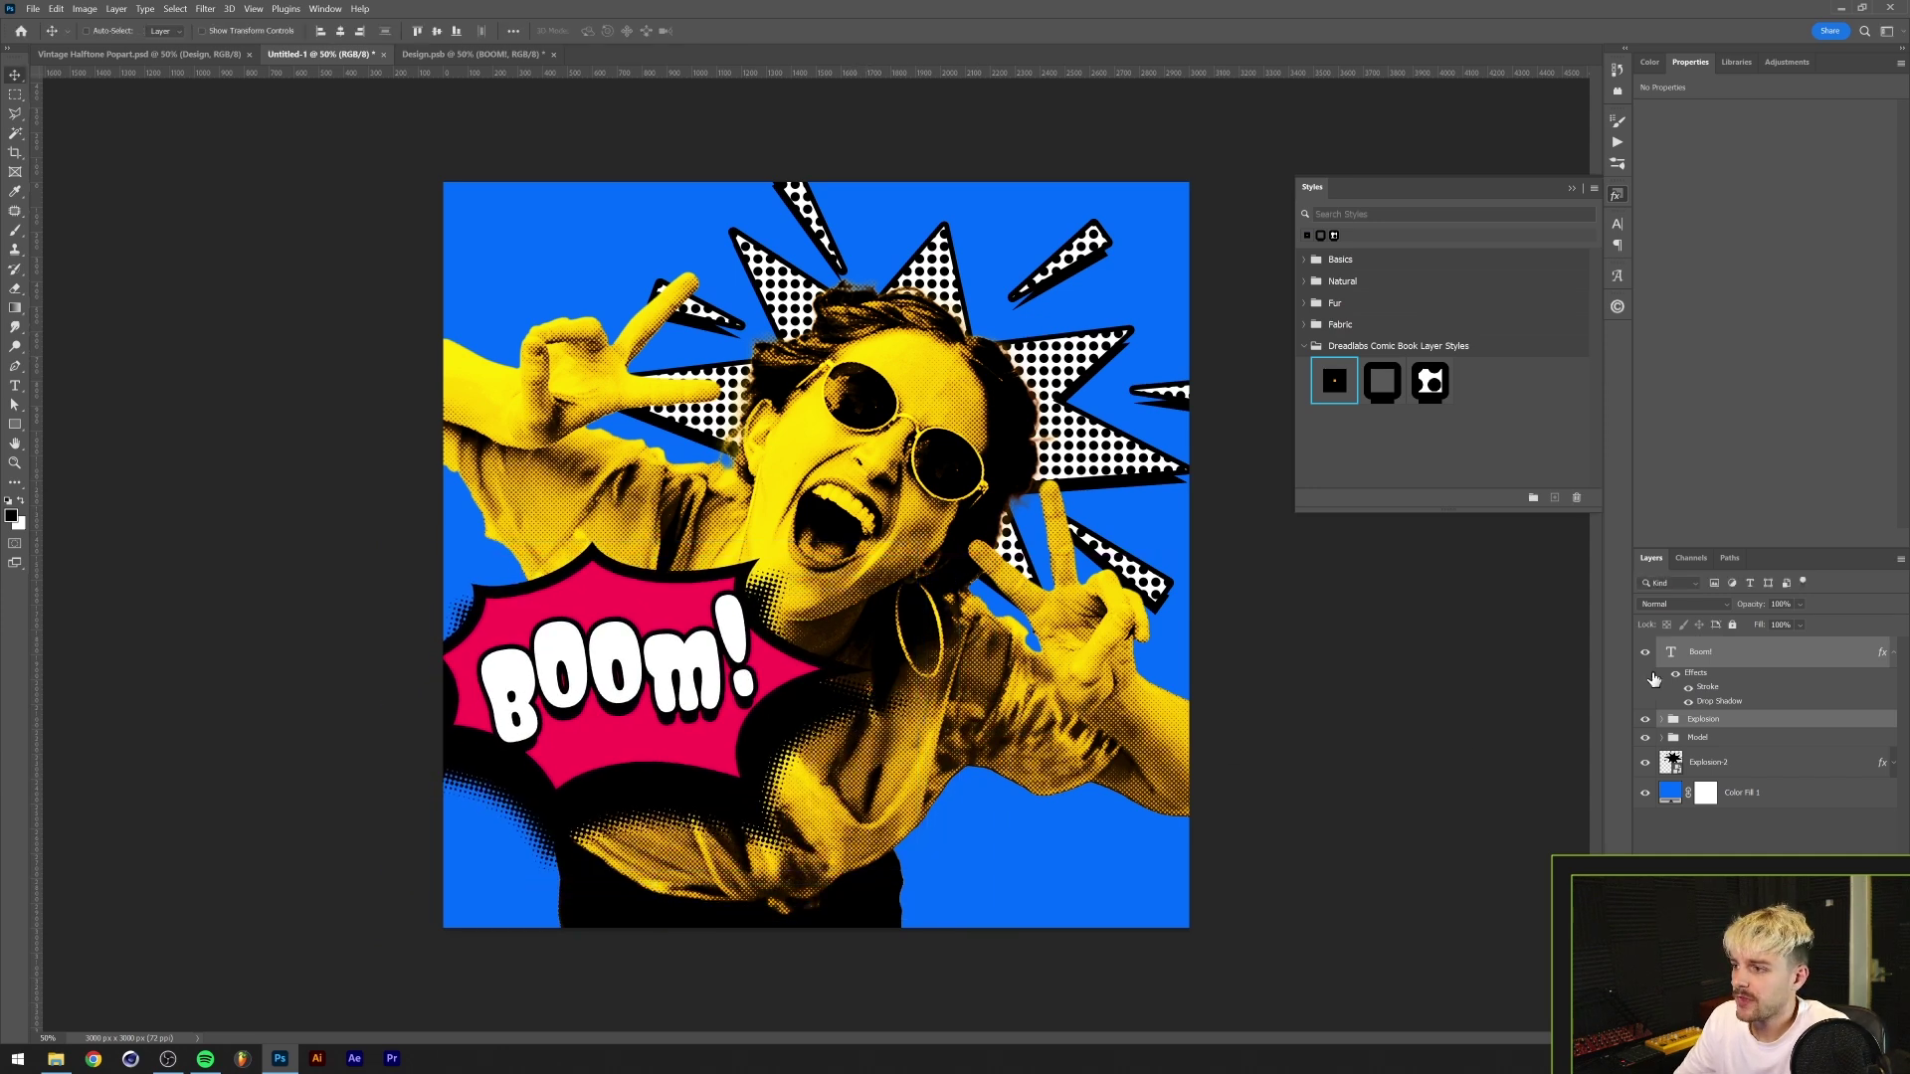
- Group all layers from the blue colour fill up to the Boom! text and name the group Design
{"action": "left_click", "coordinate": [1709, 658]}
{"action": "left_click", "coordinate": [1755, 831]}
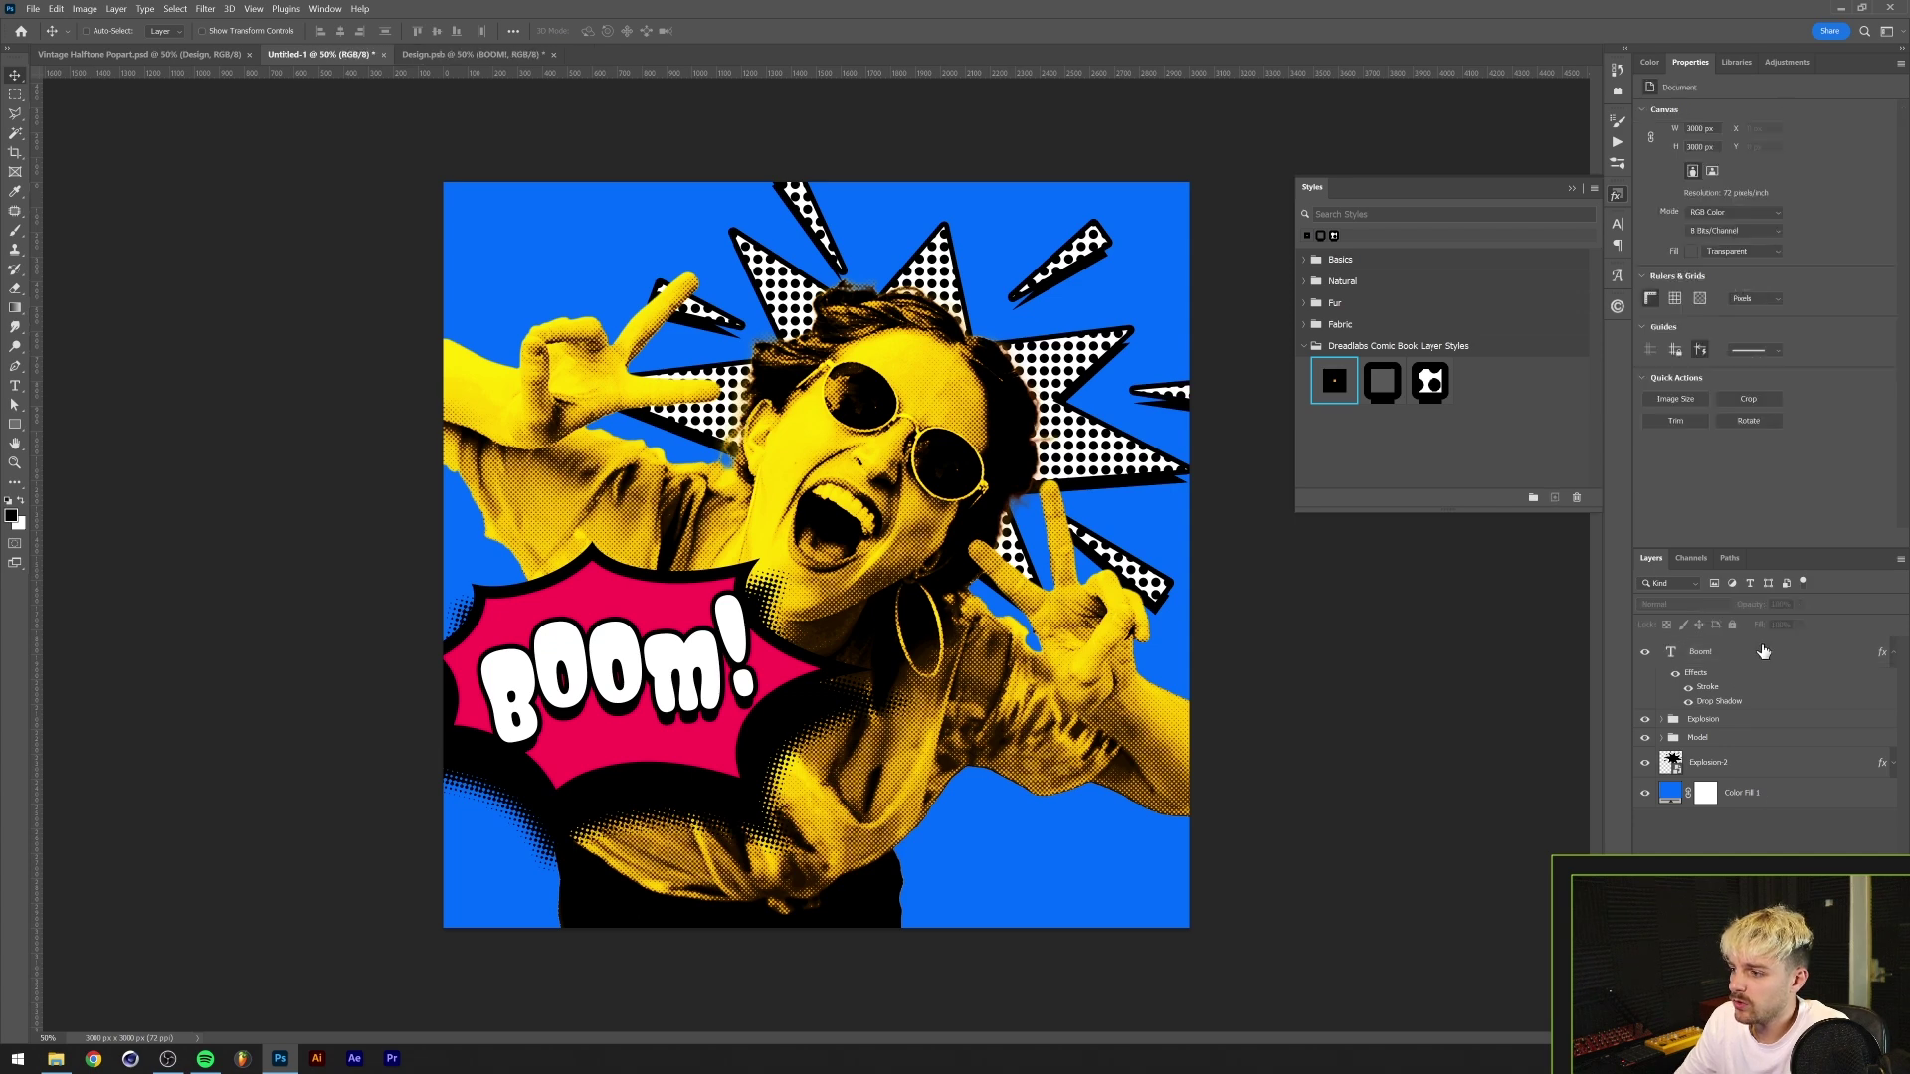
{"action": "left_click", "coordinate": [1759, 663]}
{"action": "key", "text": "ctrl+alt+a"}
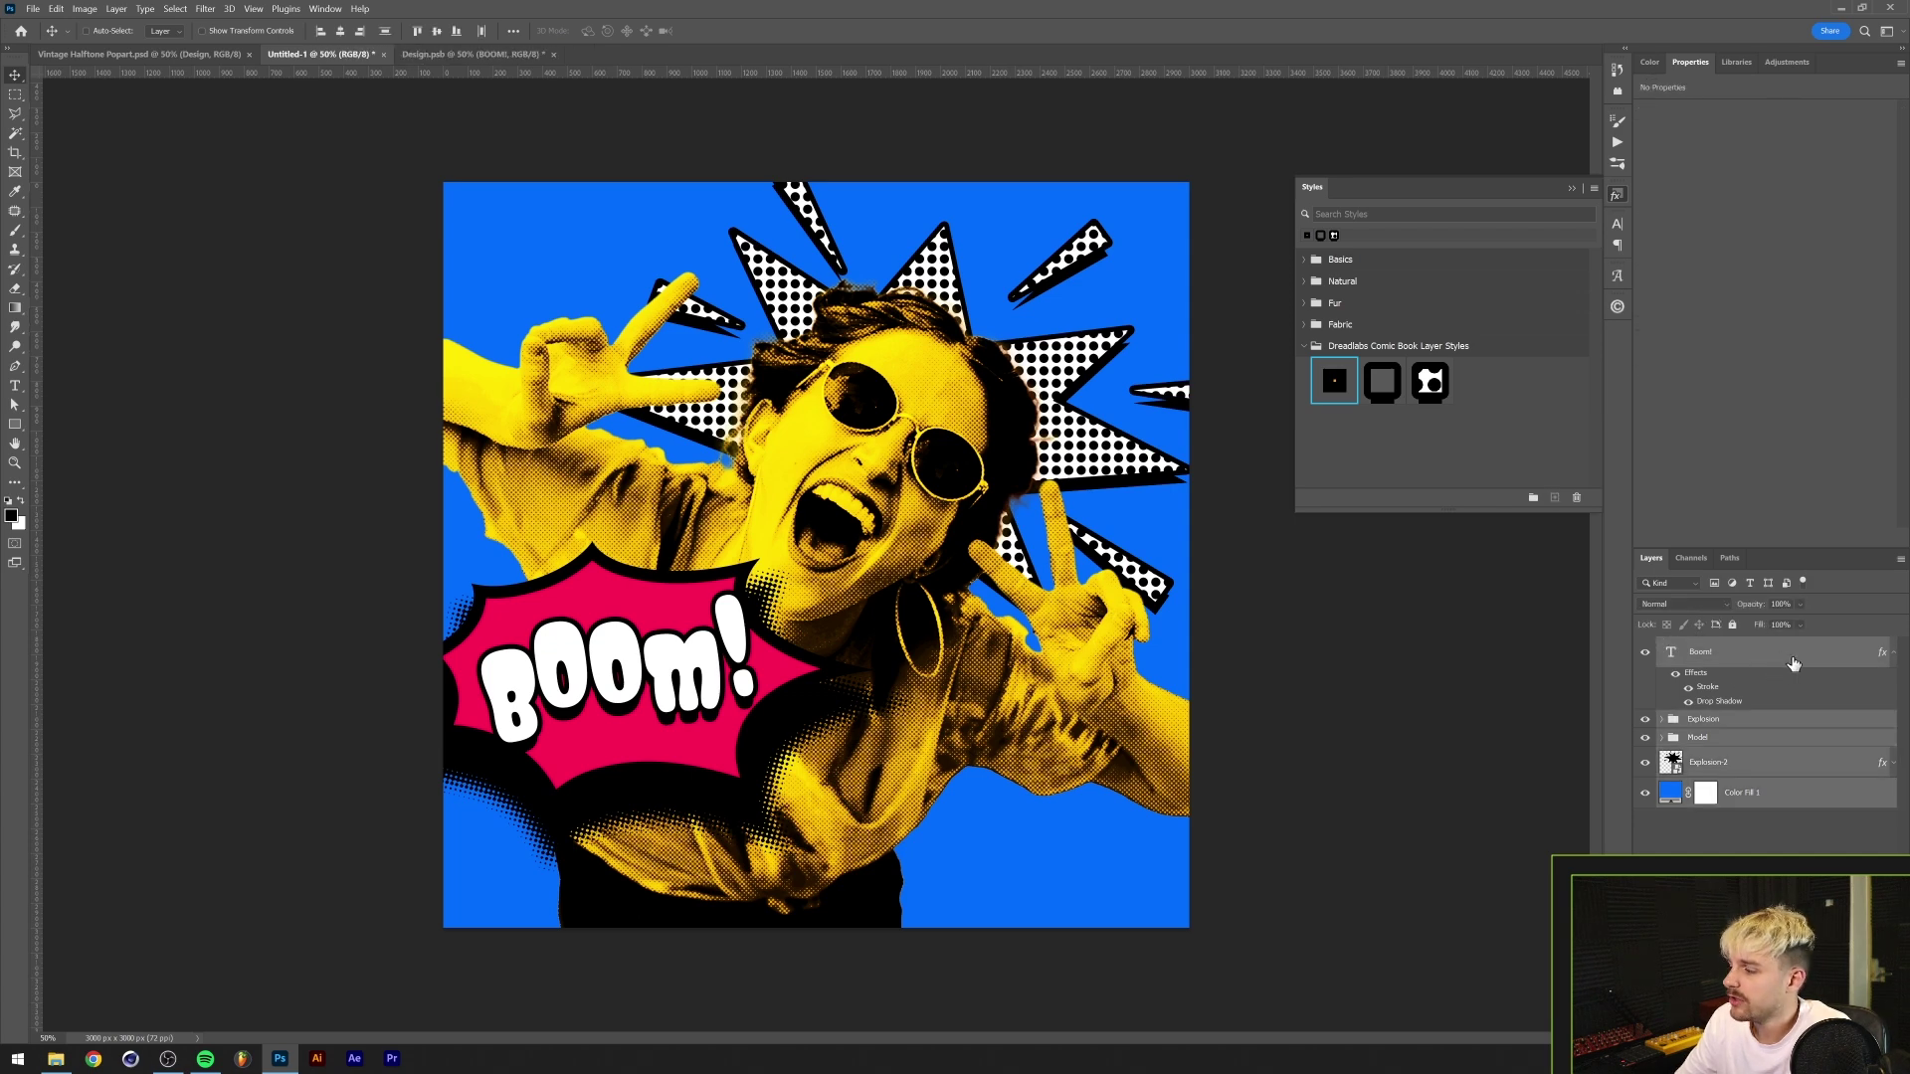
{"action": "left_click", "coordinate": [1753, 830]}
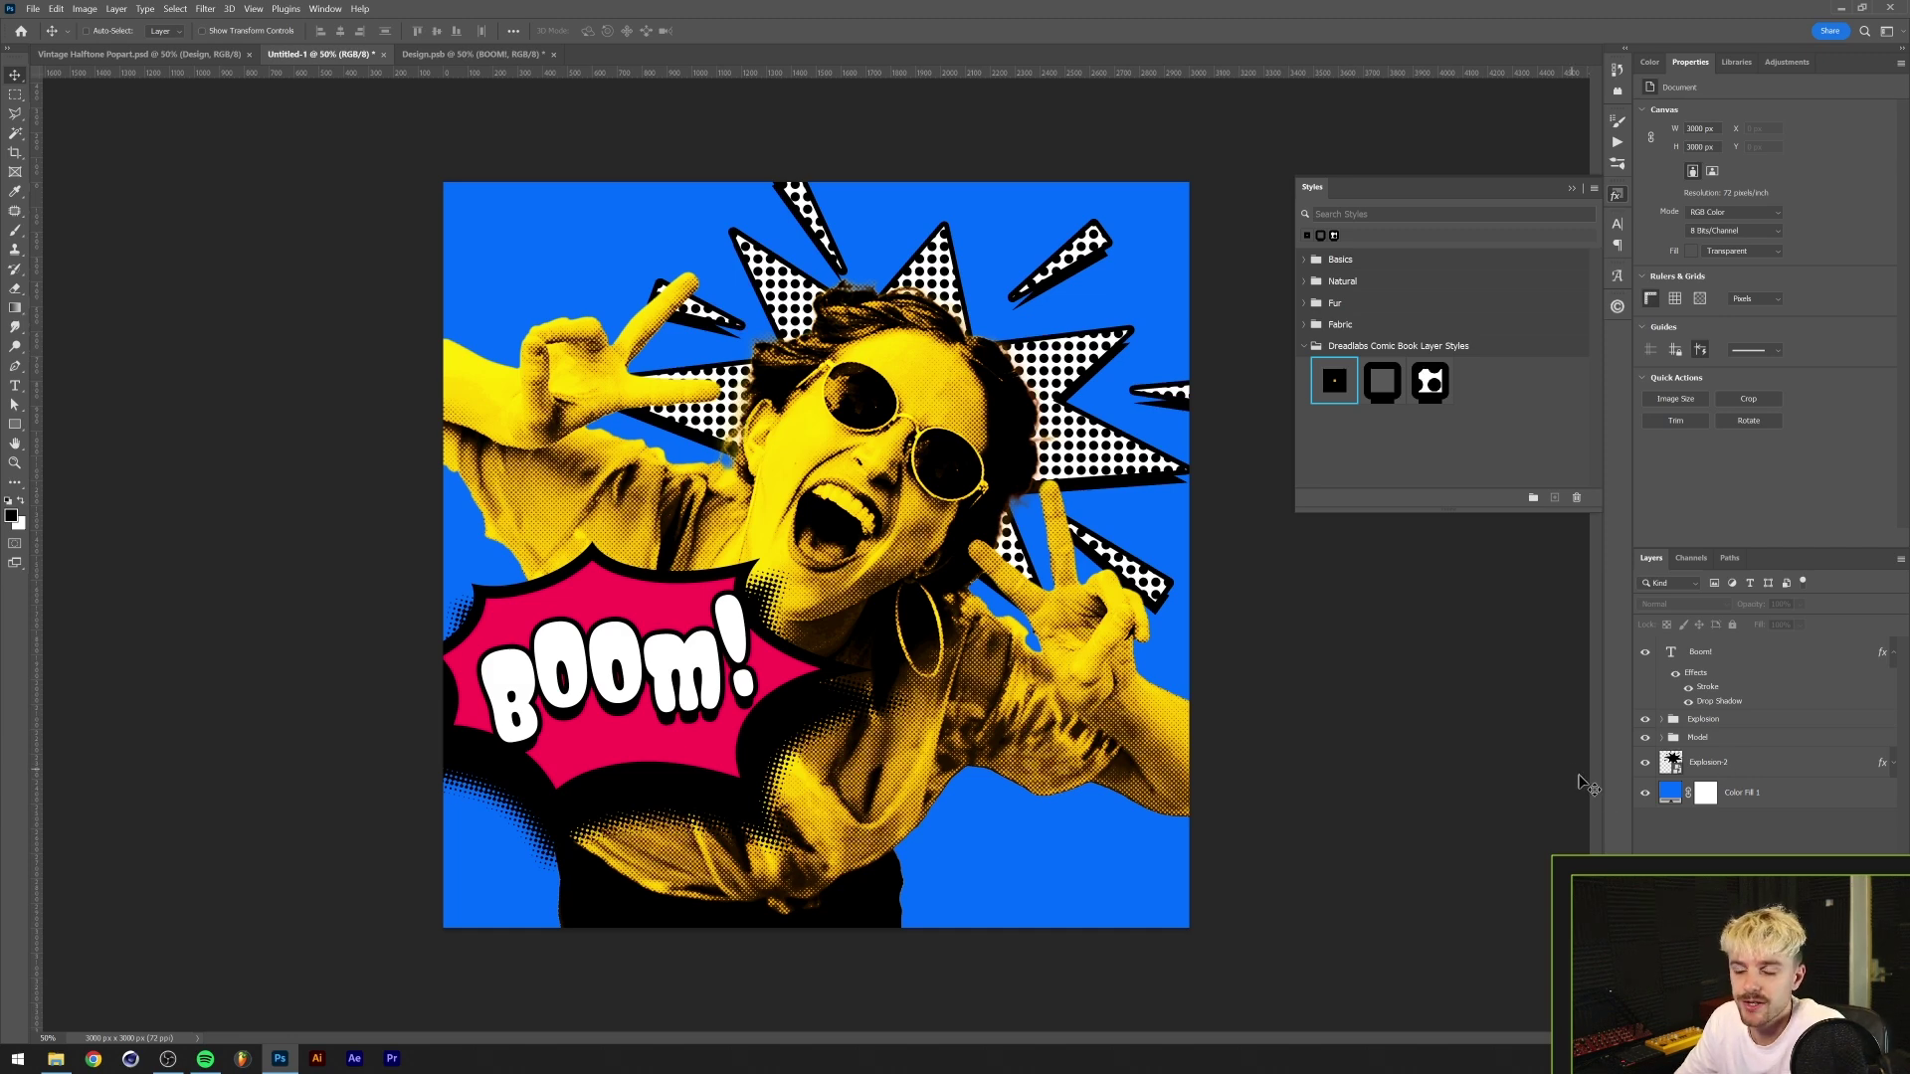
{"action": "left_click", "coordinate": [1767, 805]}
{"action": "left_click", "coordinate": [1762, 663], "text": "shift"}
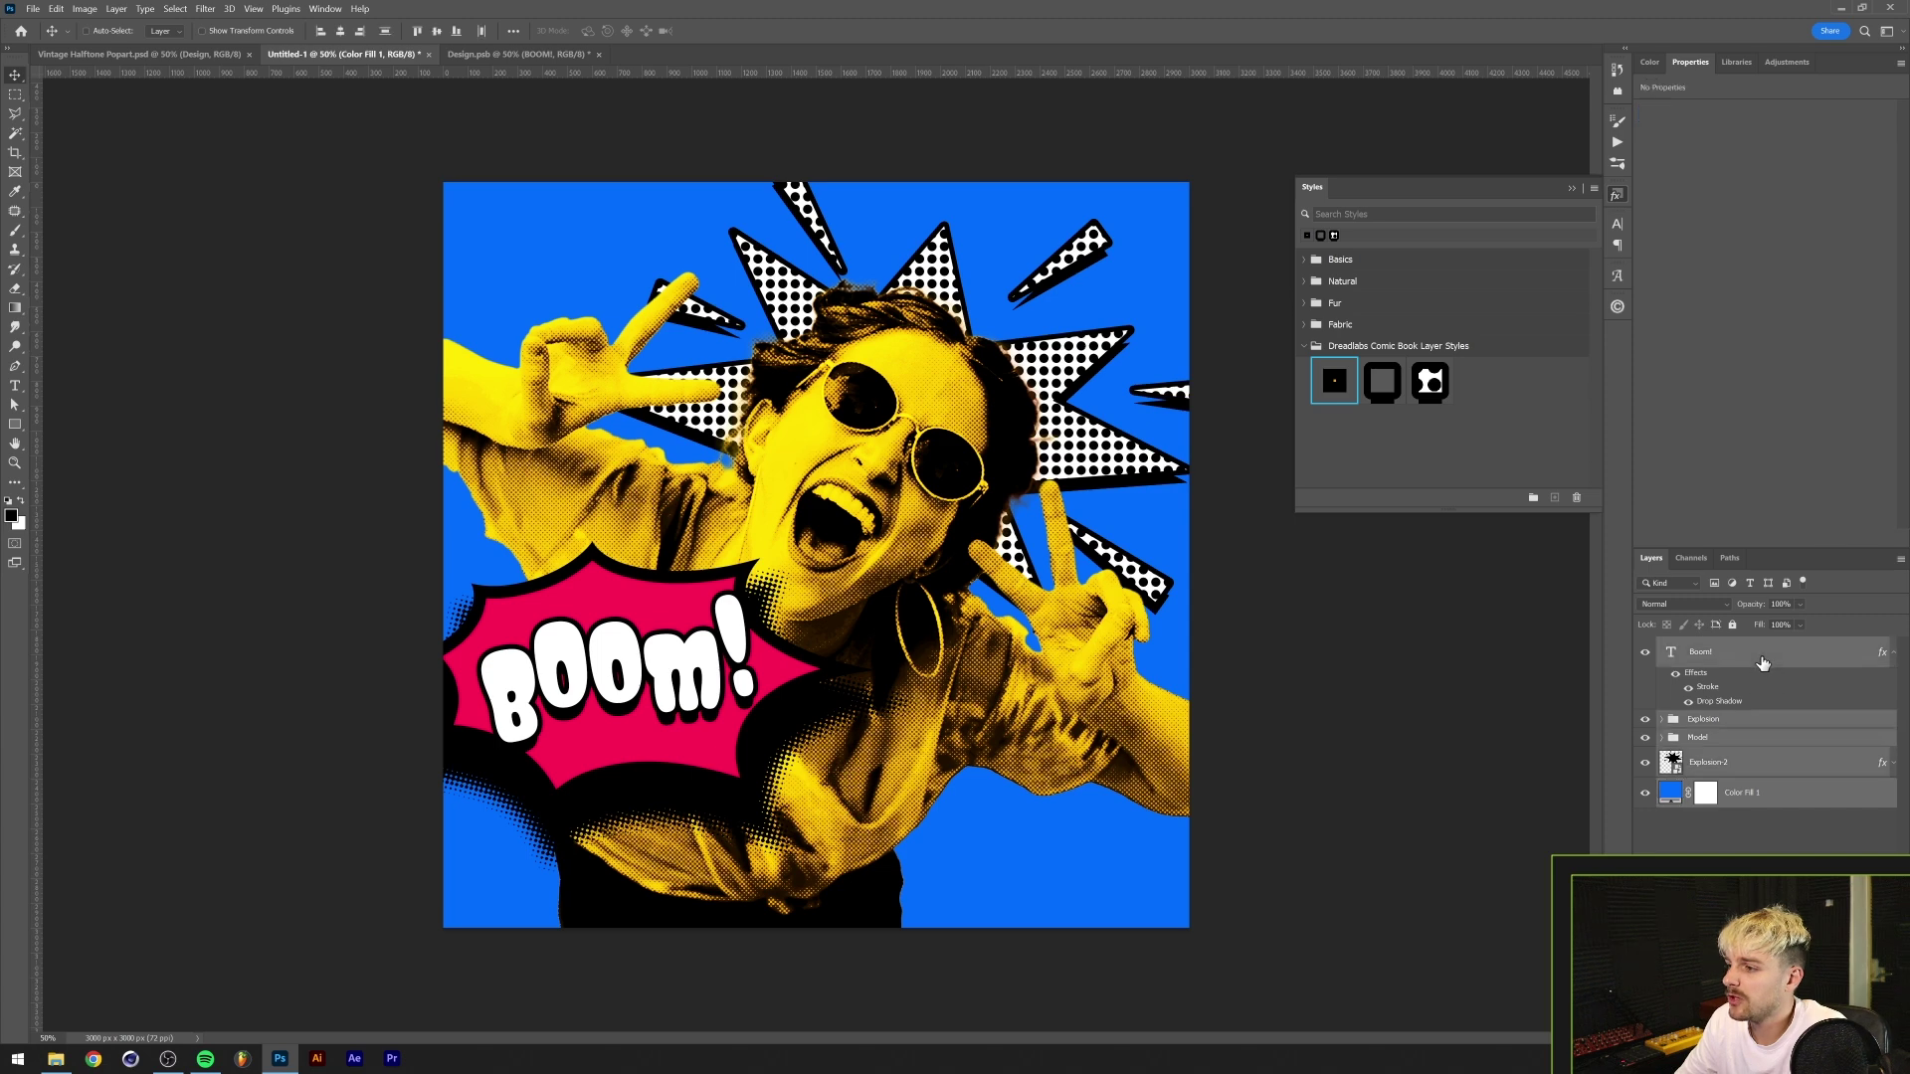
{"action": "key", "text": "ctrl+g"}
{"action": "double_click", "coordinate": [1700, 646]}
{"action": "key", "text": "Return"}
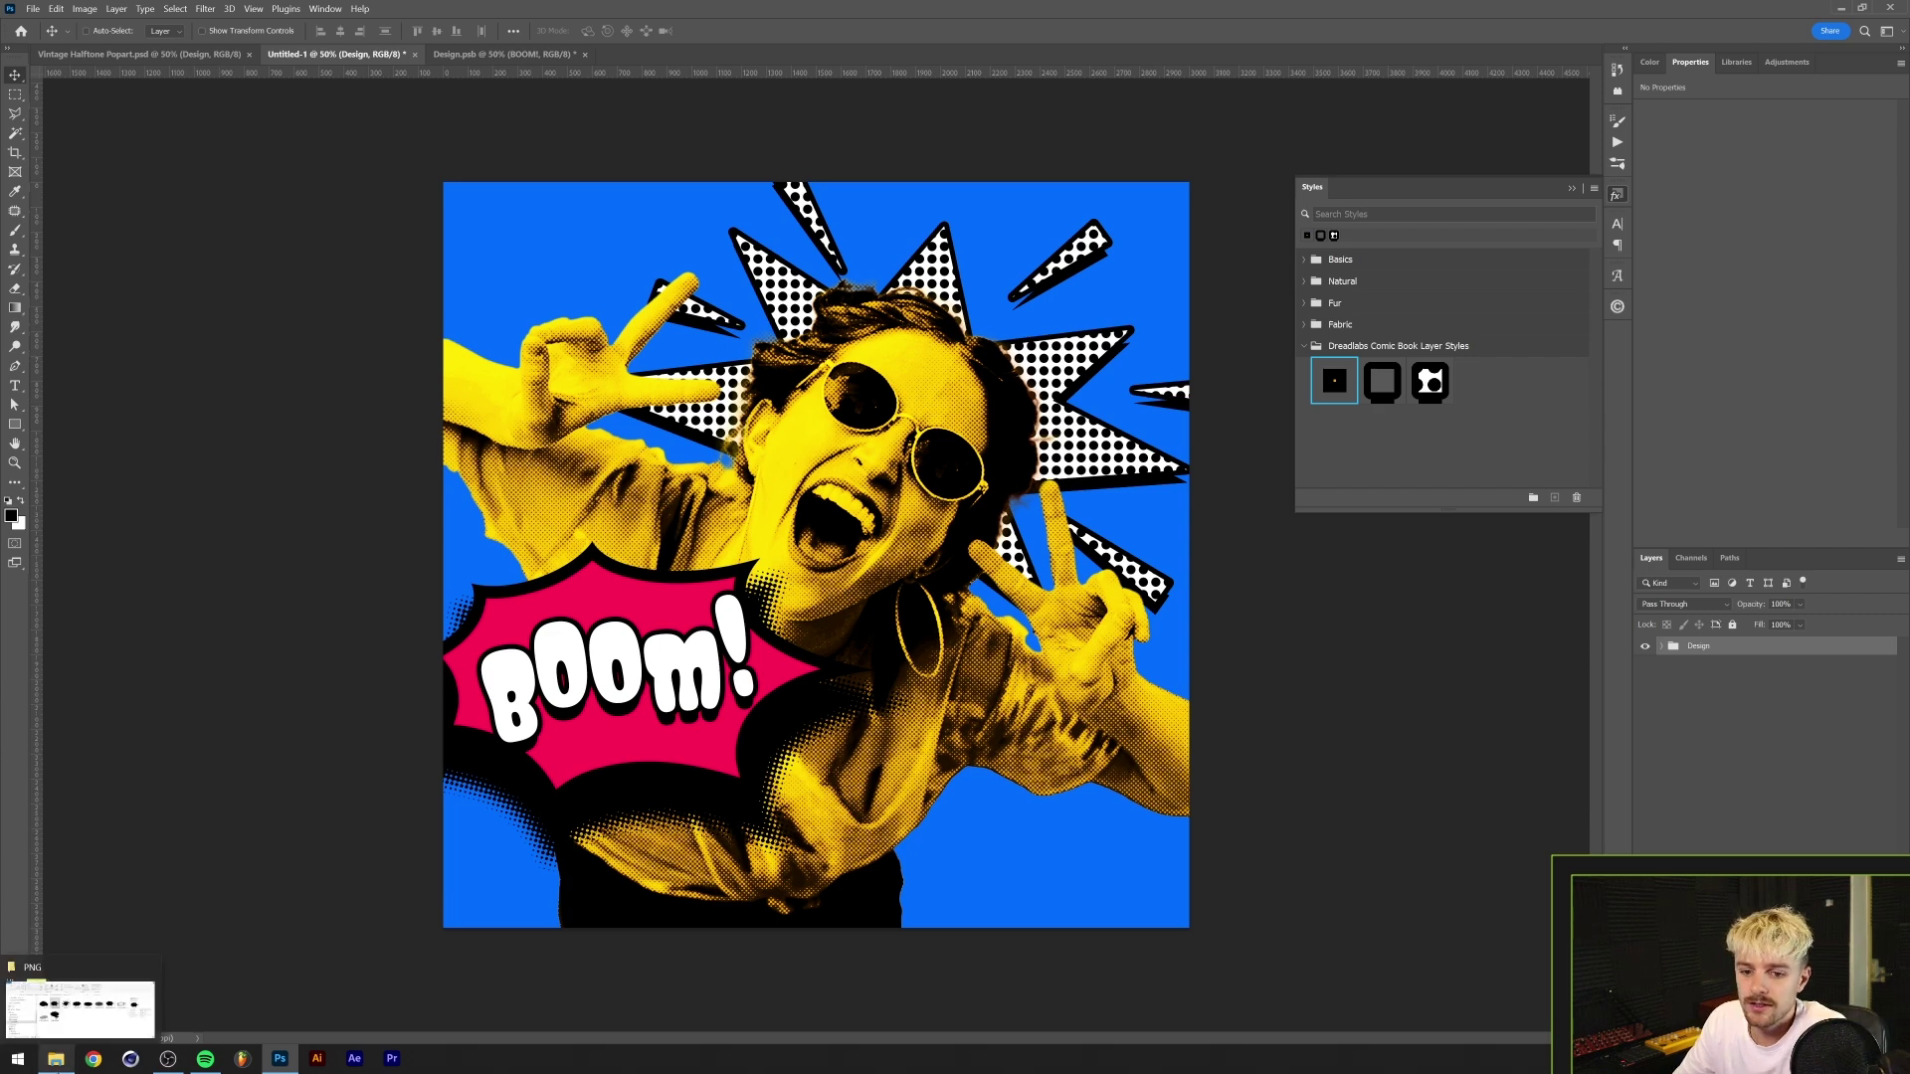
- Switch to File Explorer, open the Dreadlabs Paper Pack 2 folder and browse its paper textures
{"action": "left_click", "coordinate": [56, 1058]}
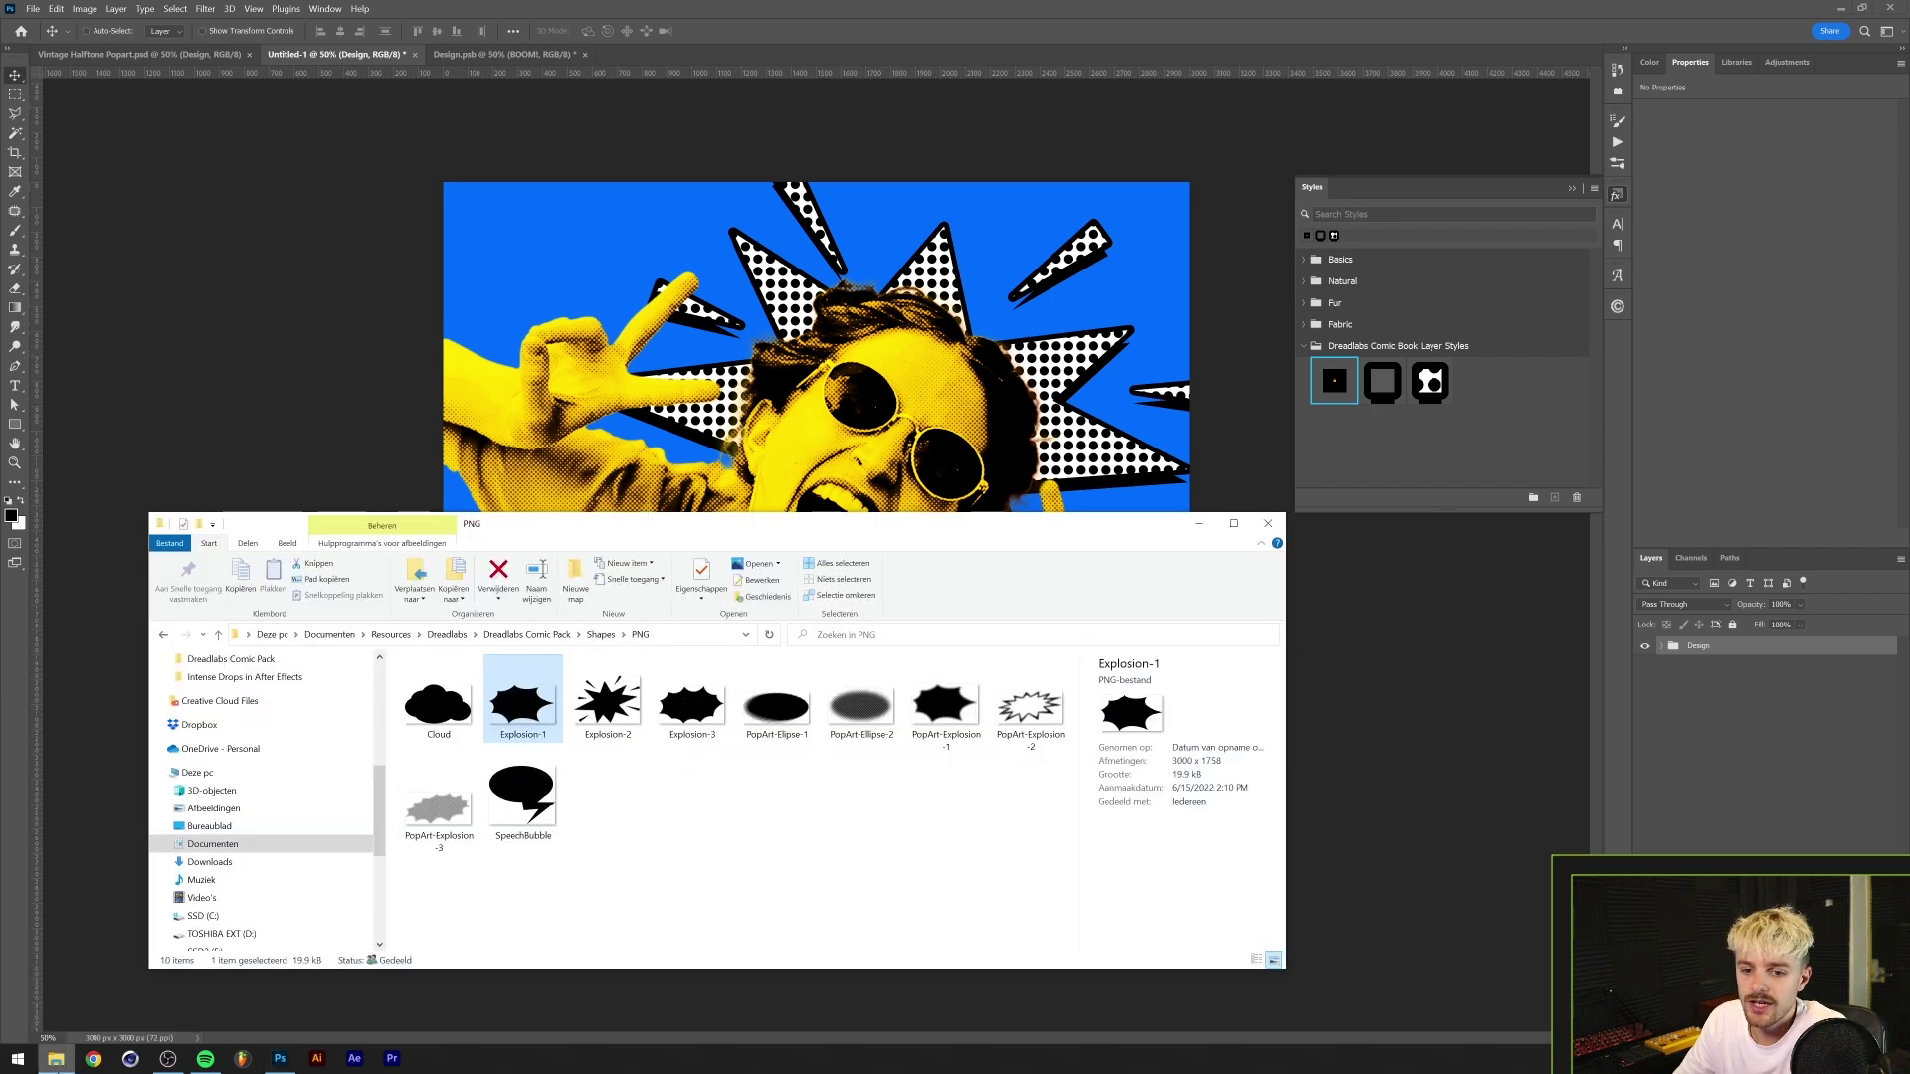
{"action": "left_click", "coordinate": [437, 637]}
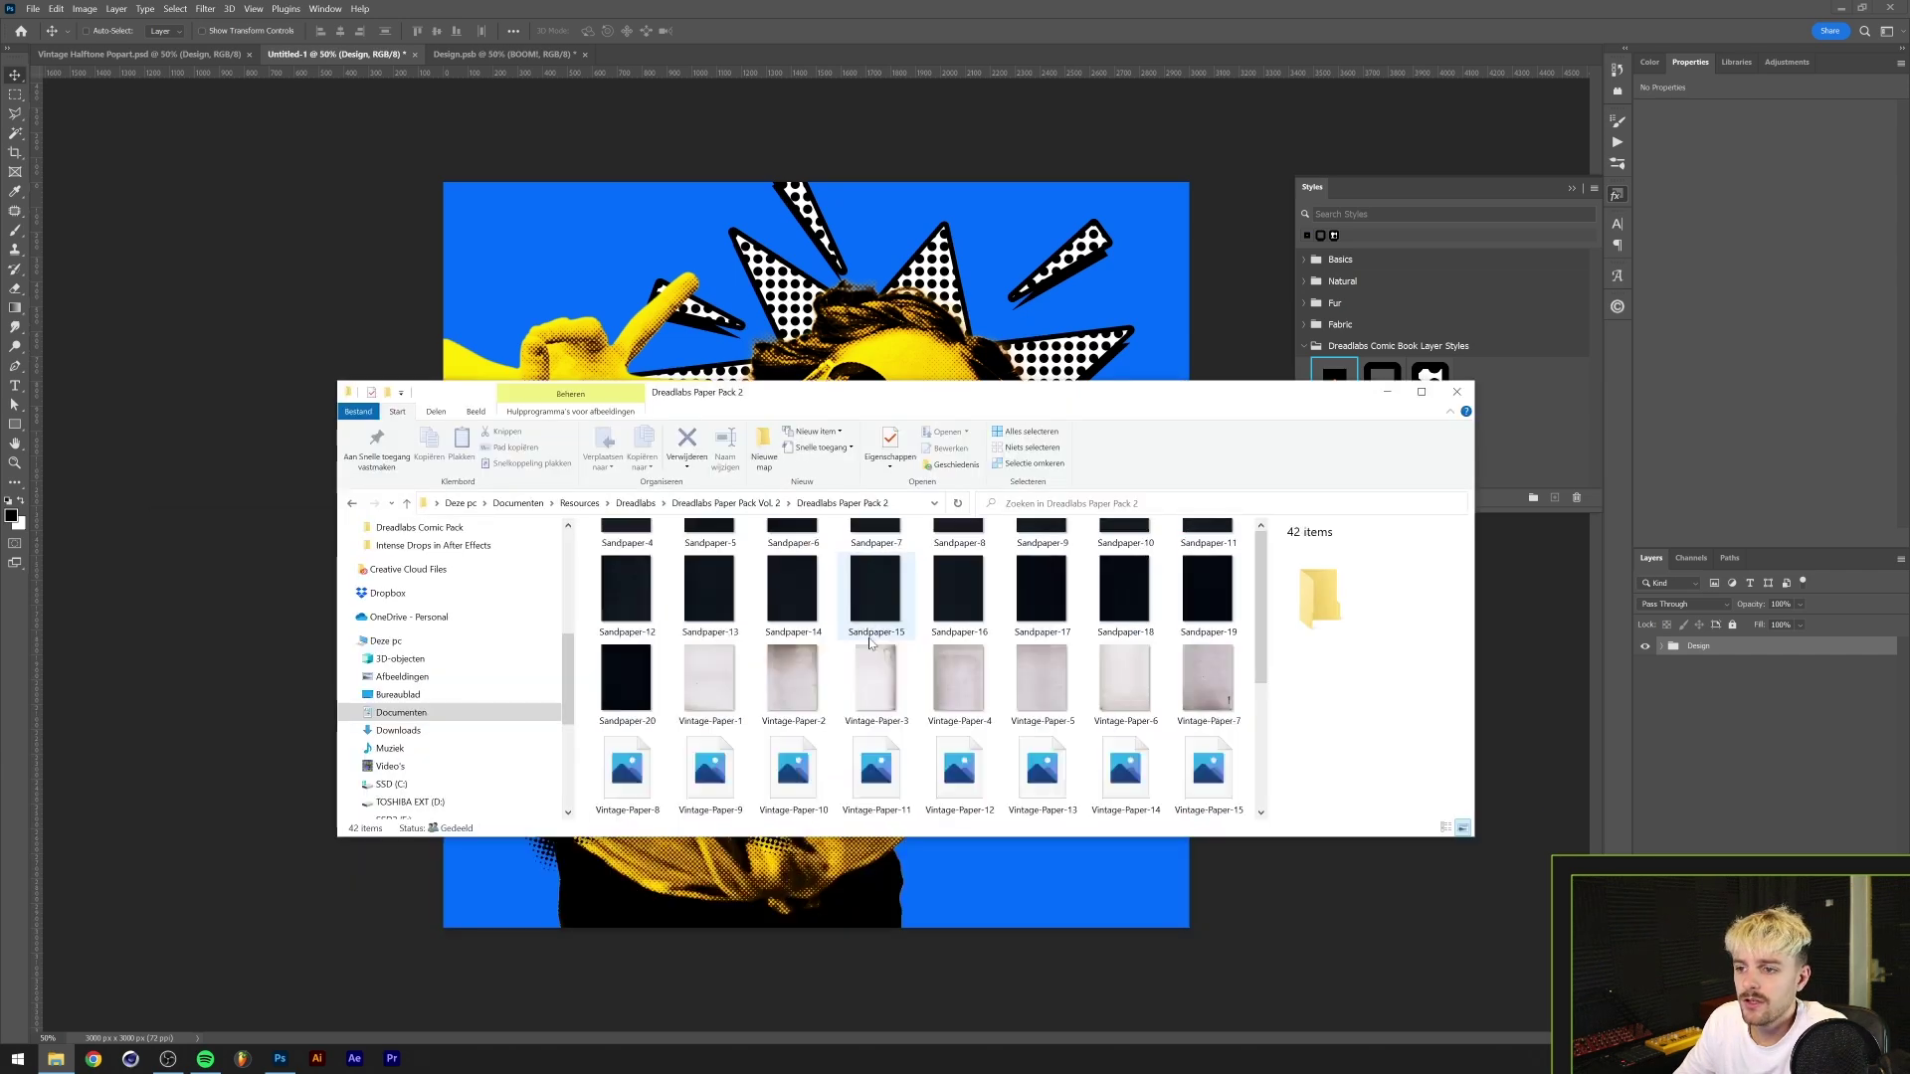
{"action": "left_click_drag", "start_coordinate": [995, 840], "coordinate": [995, 988]}
{"action": "scroll", "coordinate": [766, 657], "scroll_direction": "up", "scroll_amount": 2}
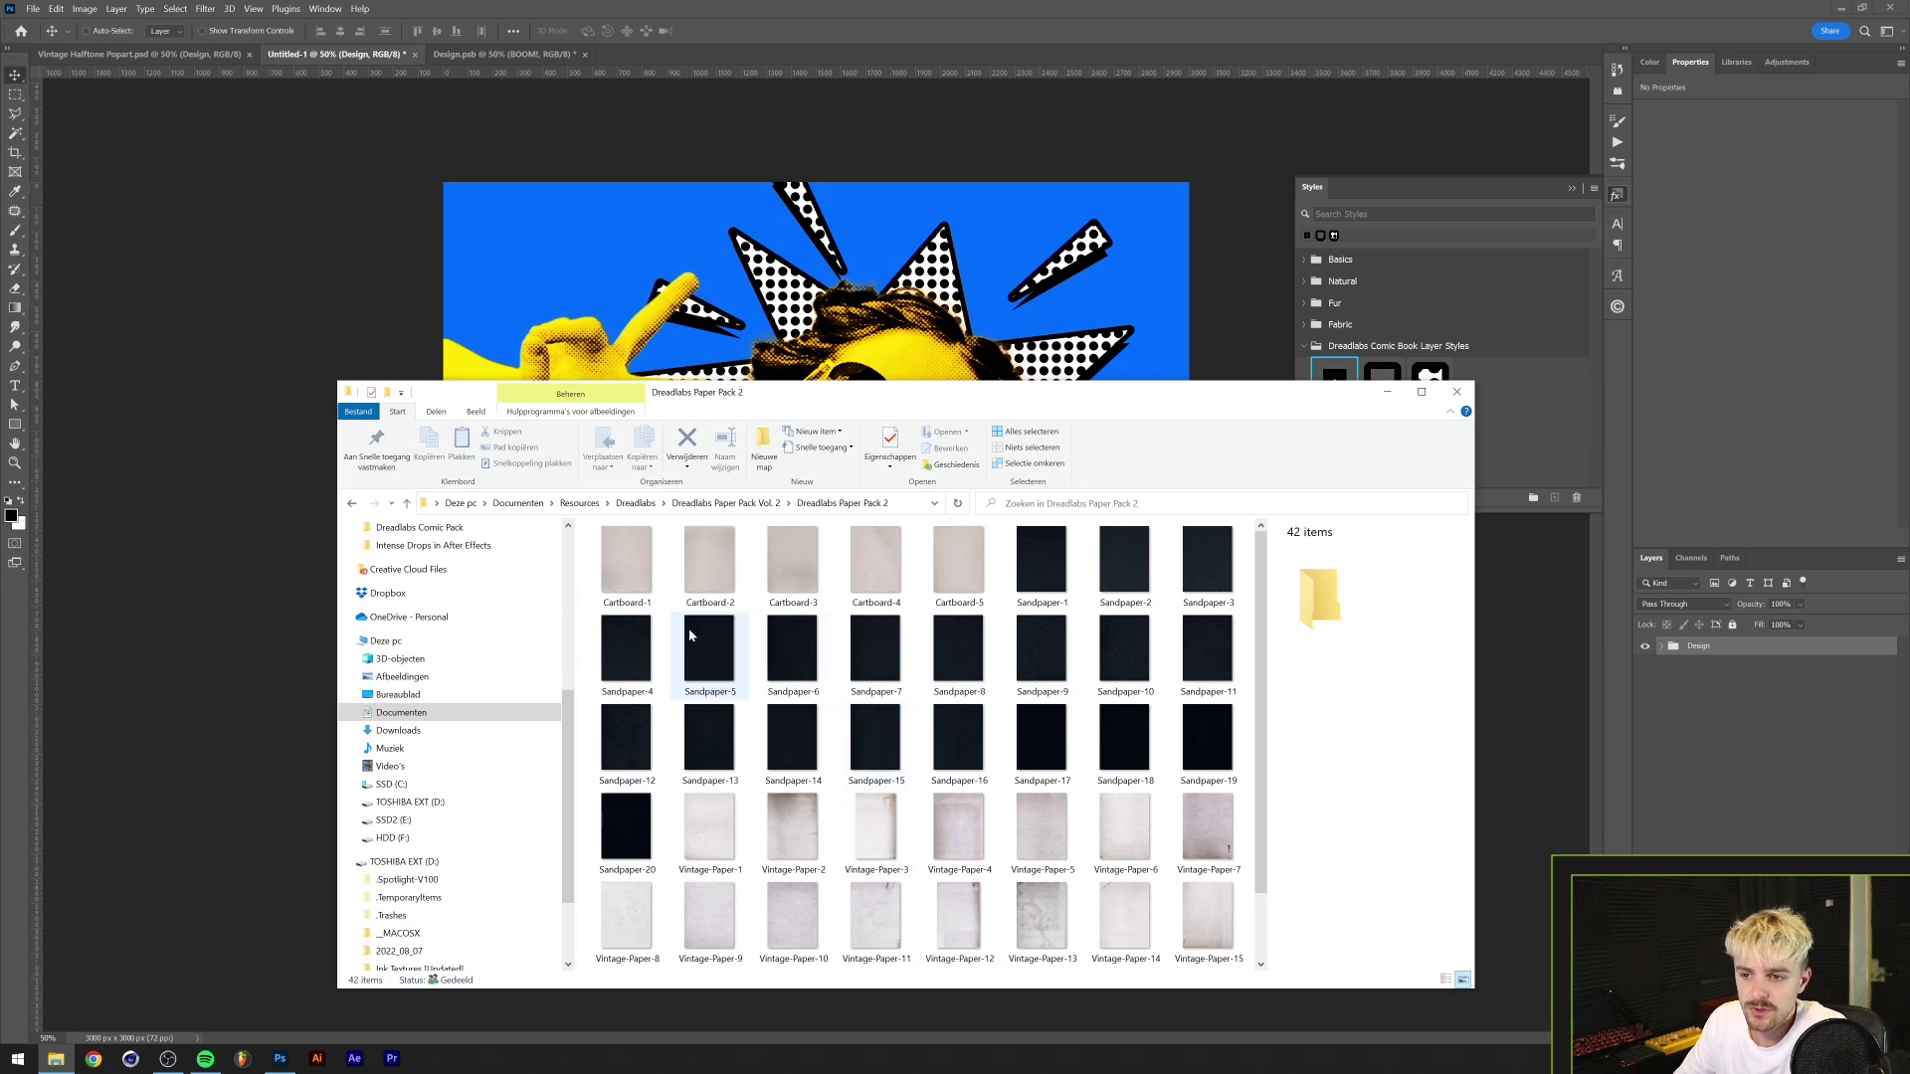
{"action": "scroll", "coordinate": [780, 657], "scroll_direction": "down", "scroll_amount": 1}
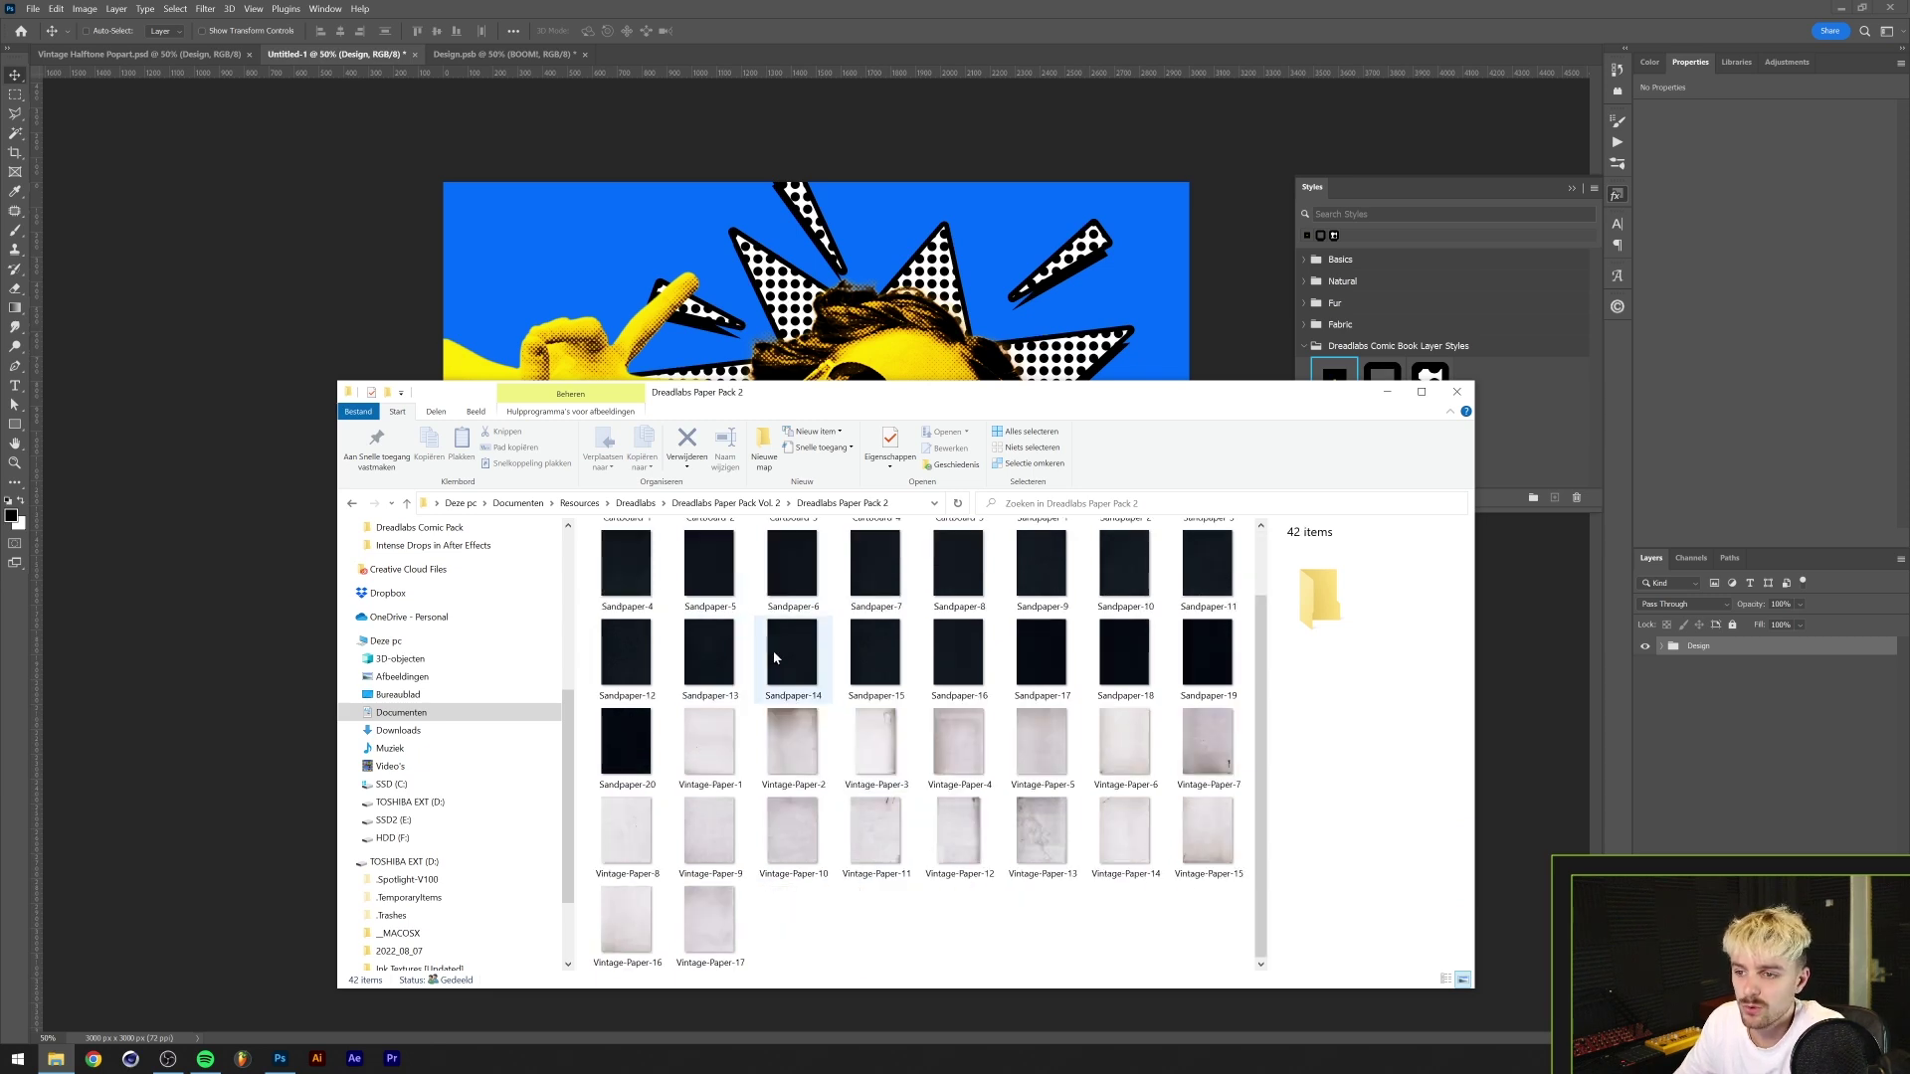
- Place Vintage-Paper-6 in the document and scale it to the full canvas width of 3000 px
{"action": "left_click", "coordinate": [1122, 741]}
{"action": "left_click_drag", "start_coordinate": [1119, 743], "coordinate": [940, 314]}
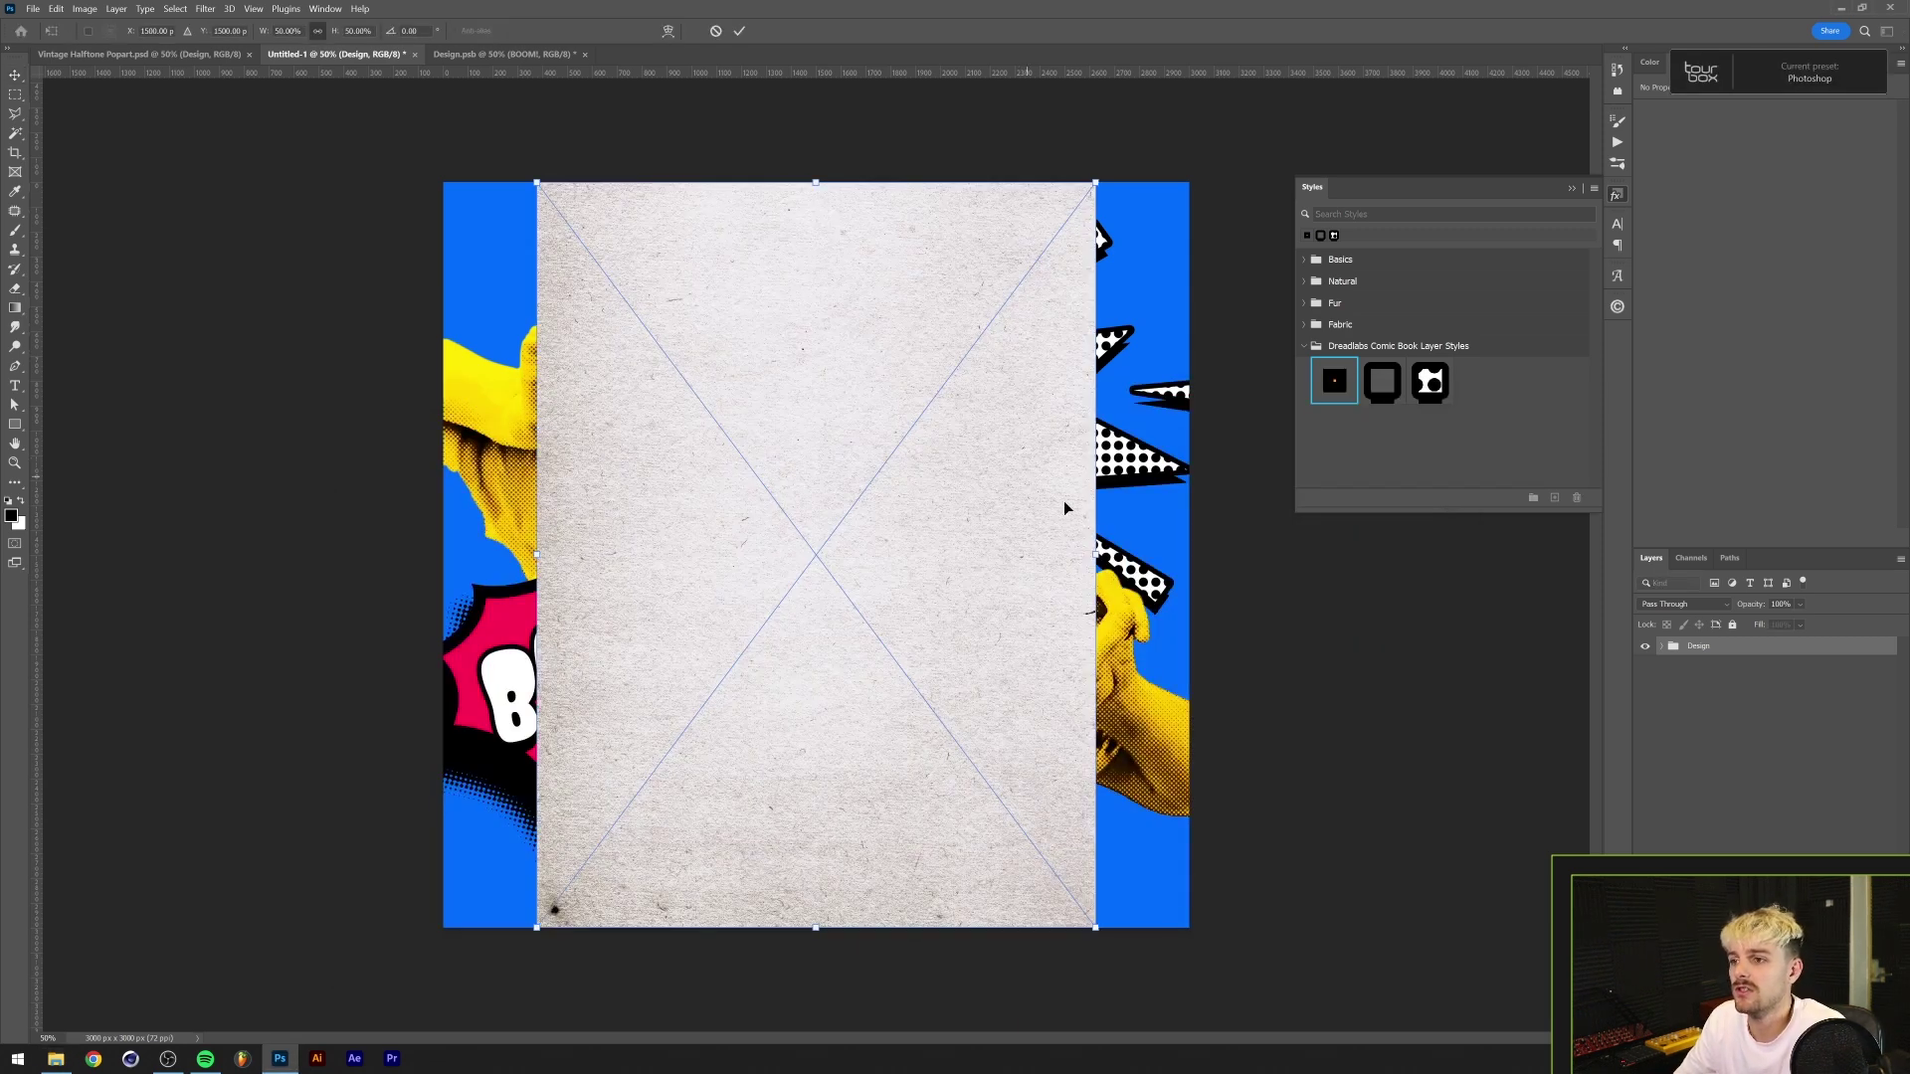
{"action": "left_click_drag", "start_coordinate": [1091, 559], "coordinate": [1191, 554]}
{"action": "key", "text": "Return"}
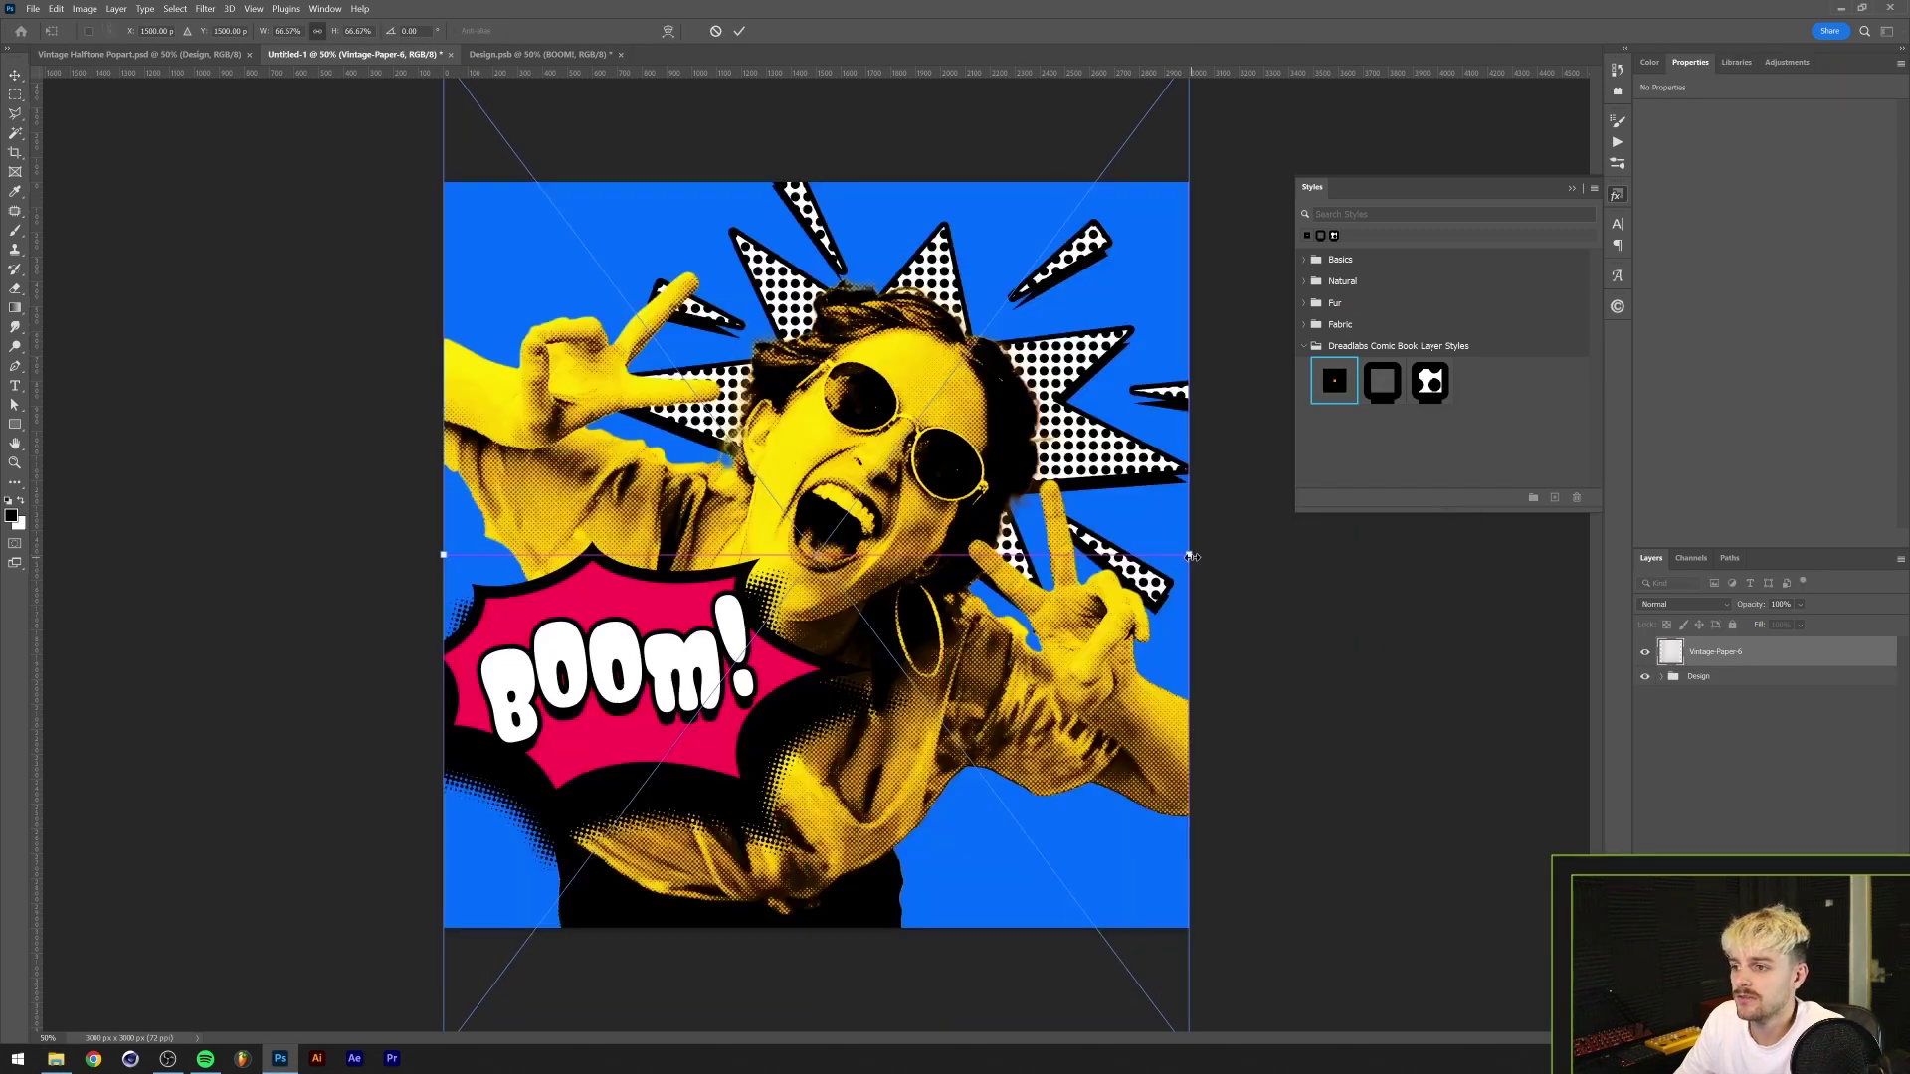
- Move the Vintage-Paper-6 layer beneath the Design group and set the group's blend mode to Multiply
{"action": "left_click_drag", "start_coordinate": [1754, 657], "coordinate": [1721, 691]}
{"action": "left_click", "coordinate": [1716, 648]}
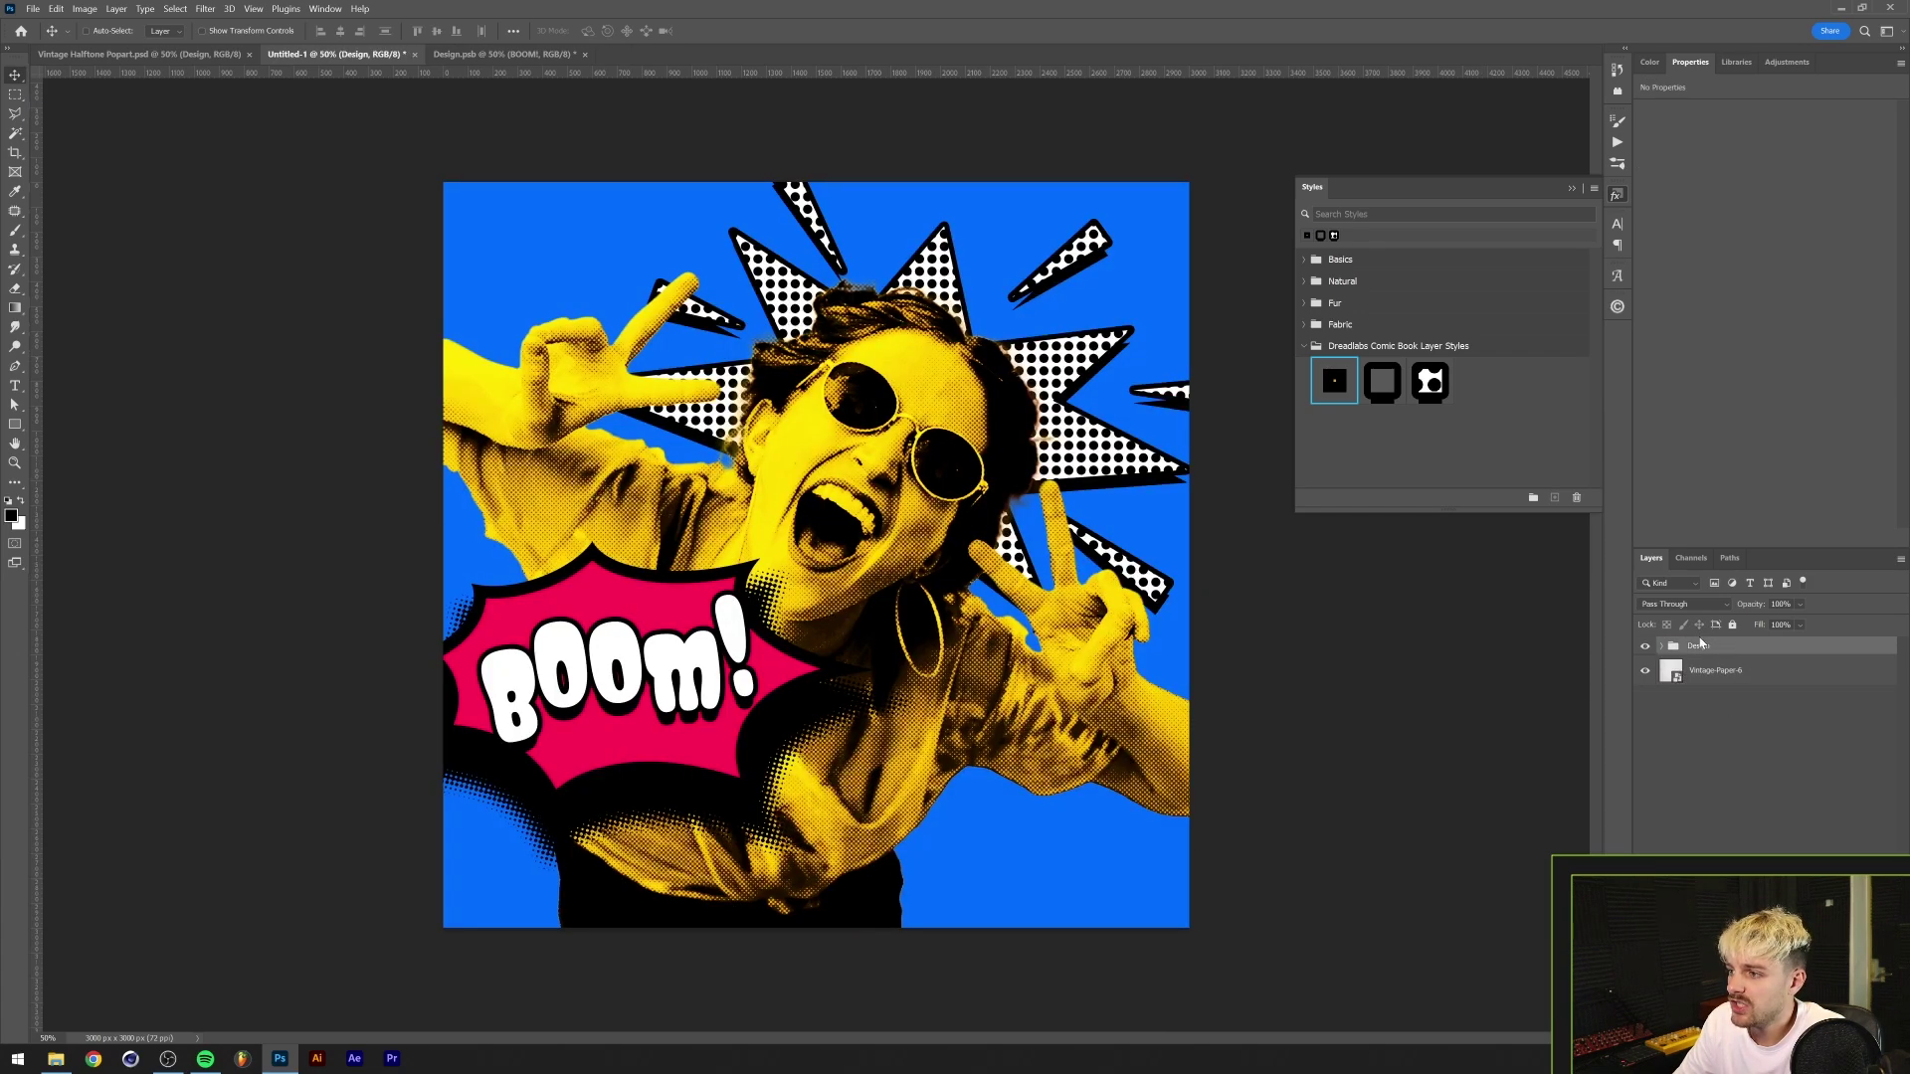
{"action": "left_click", "coordinate": [1691, 604]}
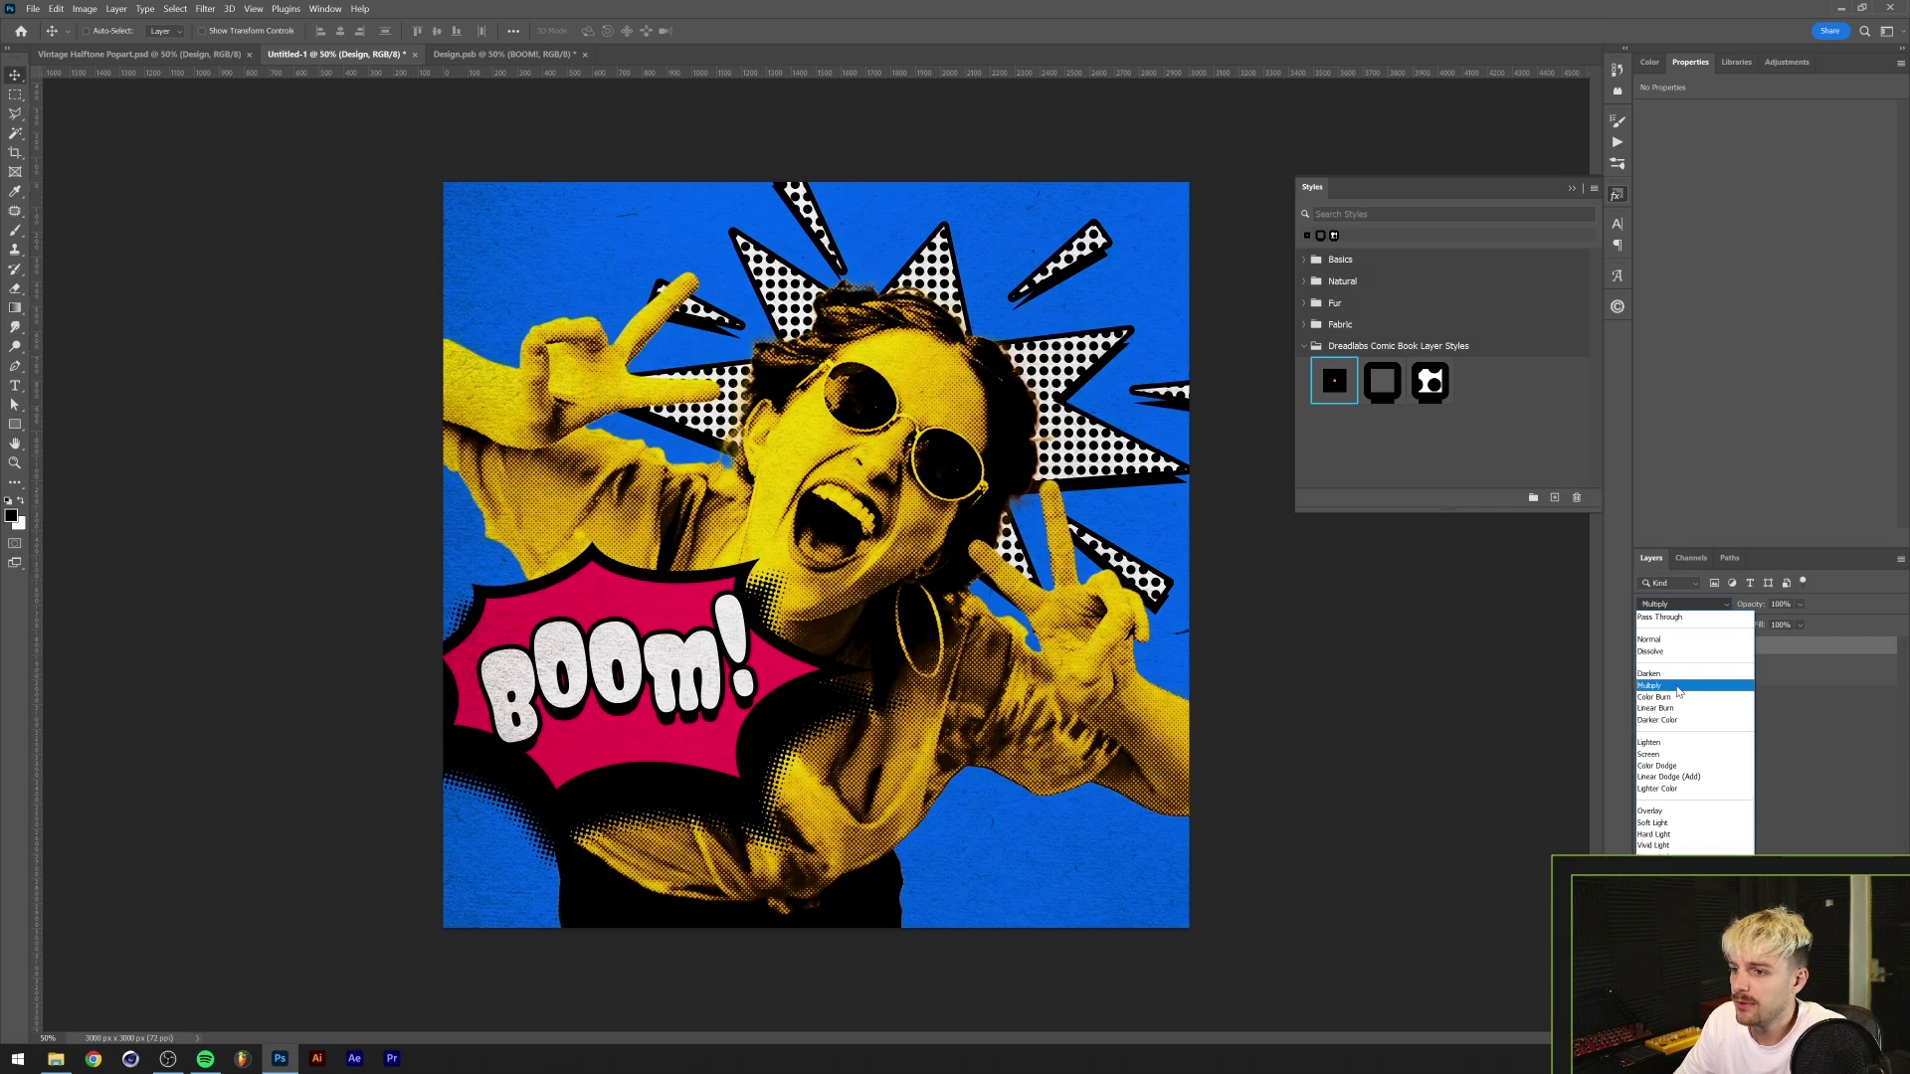
{"action": "left_click", "coordinate": [1677, 690]}
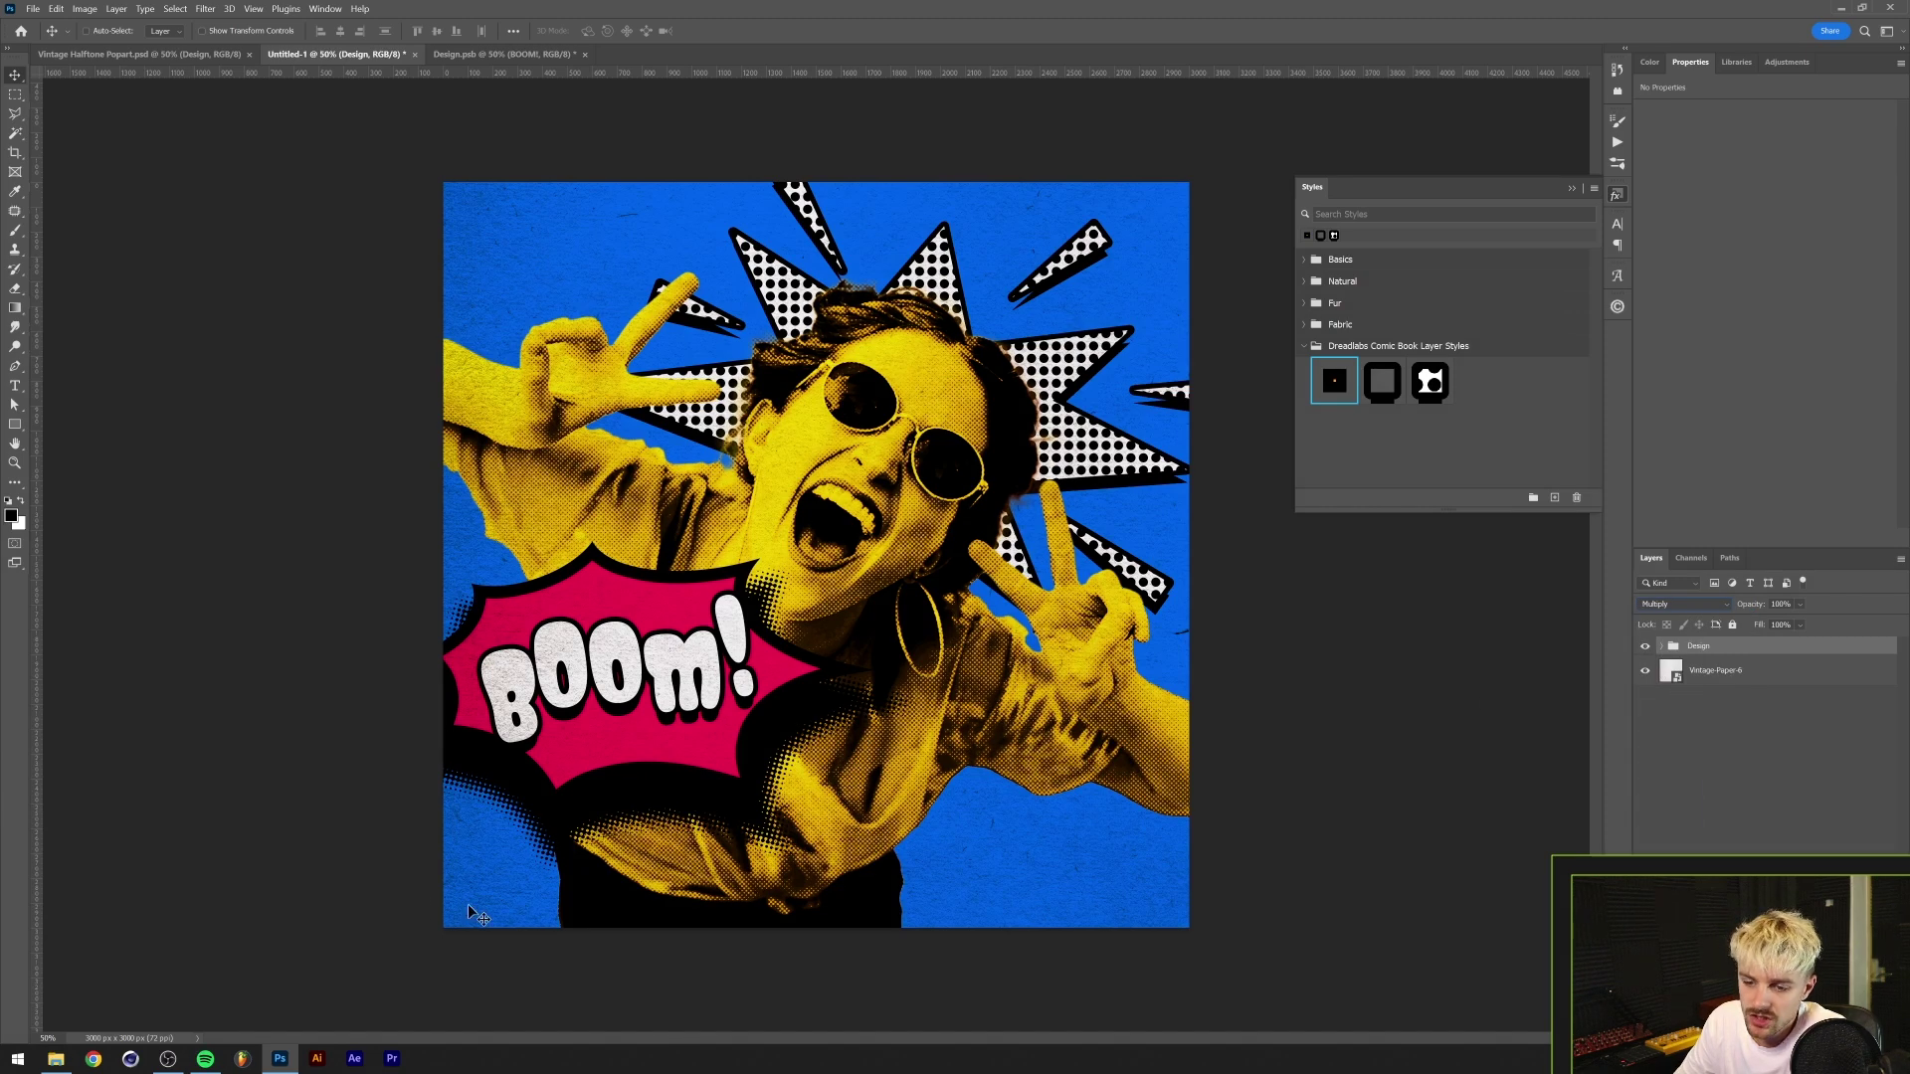
- Duplicate Vintage-Paper-6 above the Design group and give the copy a This Layer Blend If dark range of 239 / 255 and 72% opacity
{"action": "left_click", "coordinate": [1727, 676]}
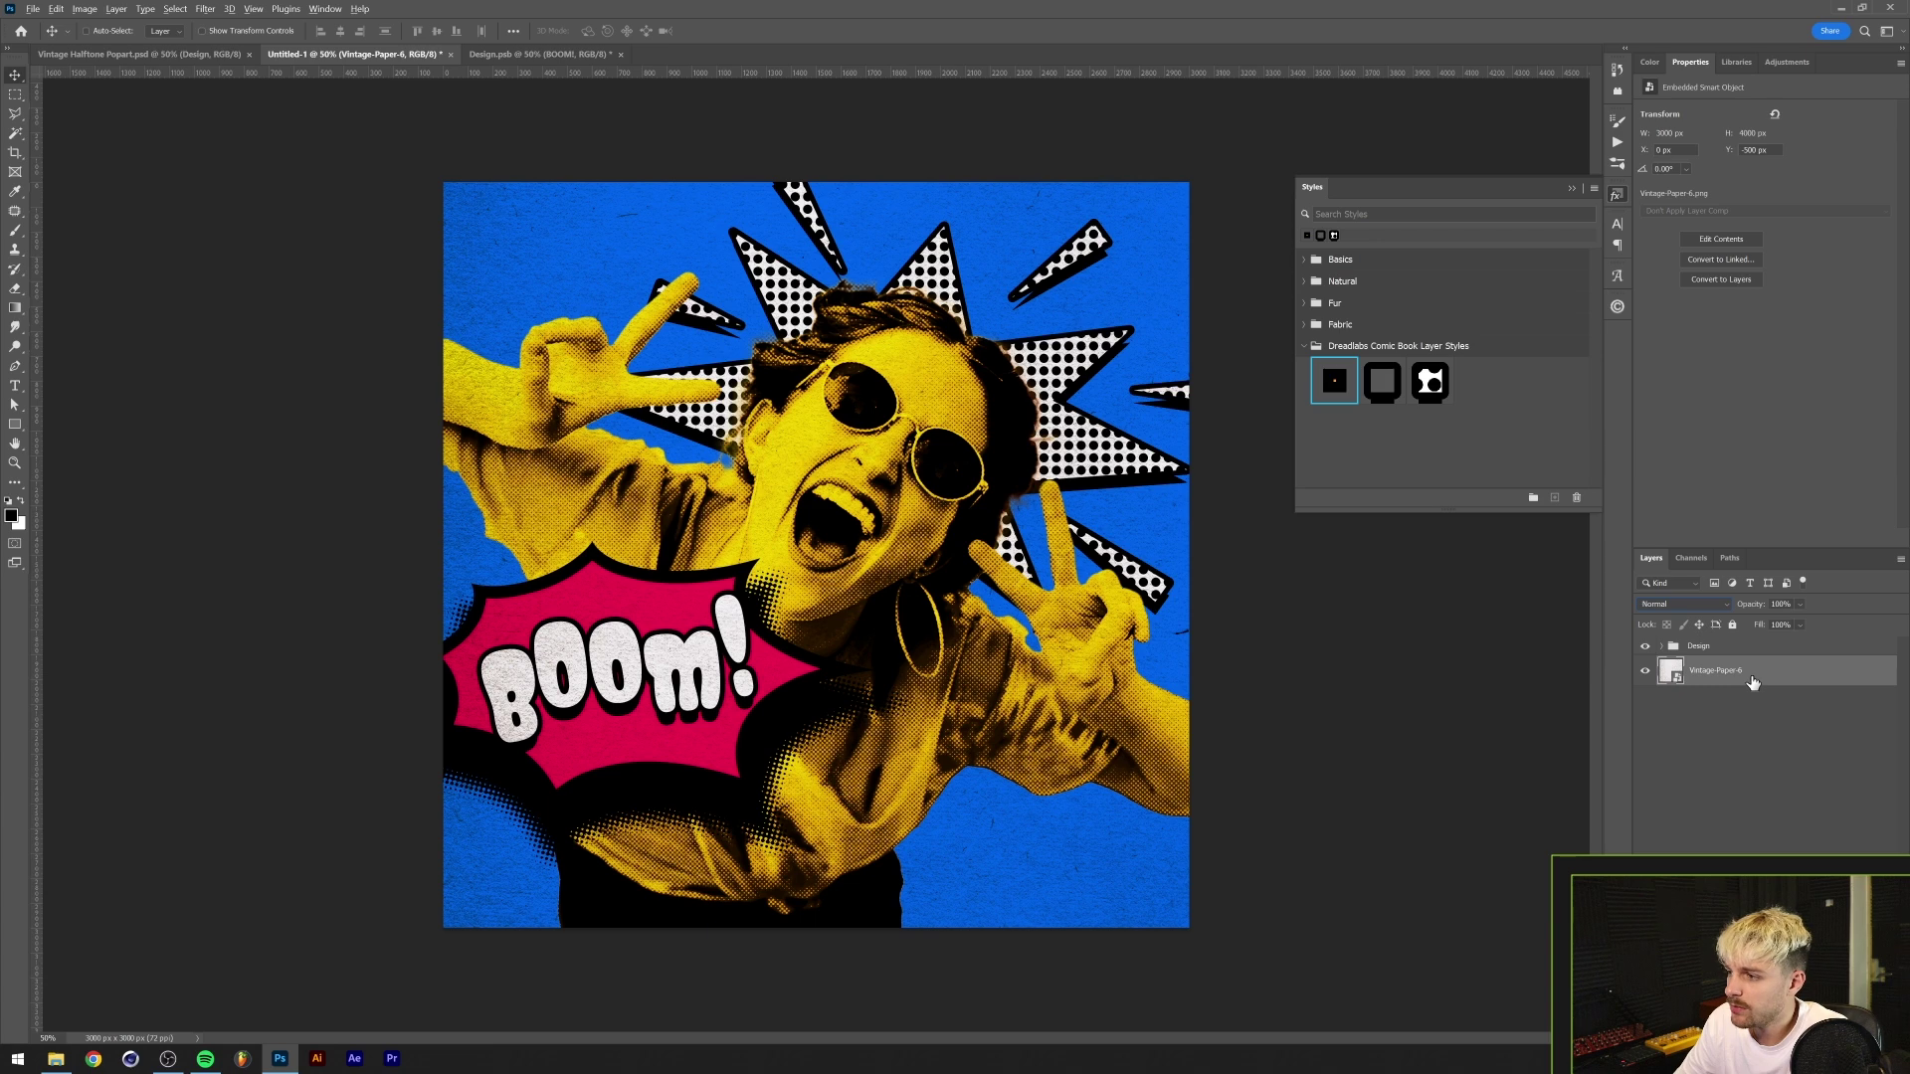
{"action": "left_click_drag", "start_coordinate": [1752, 681], "coordinate": [1756, 646]}
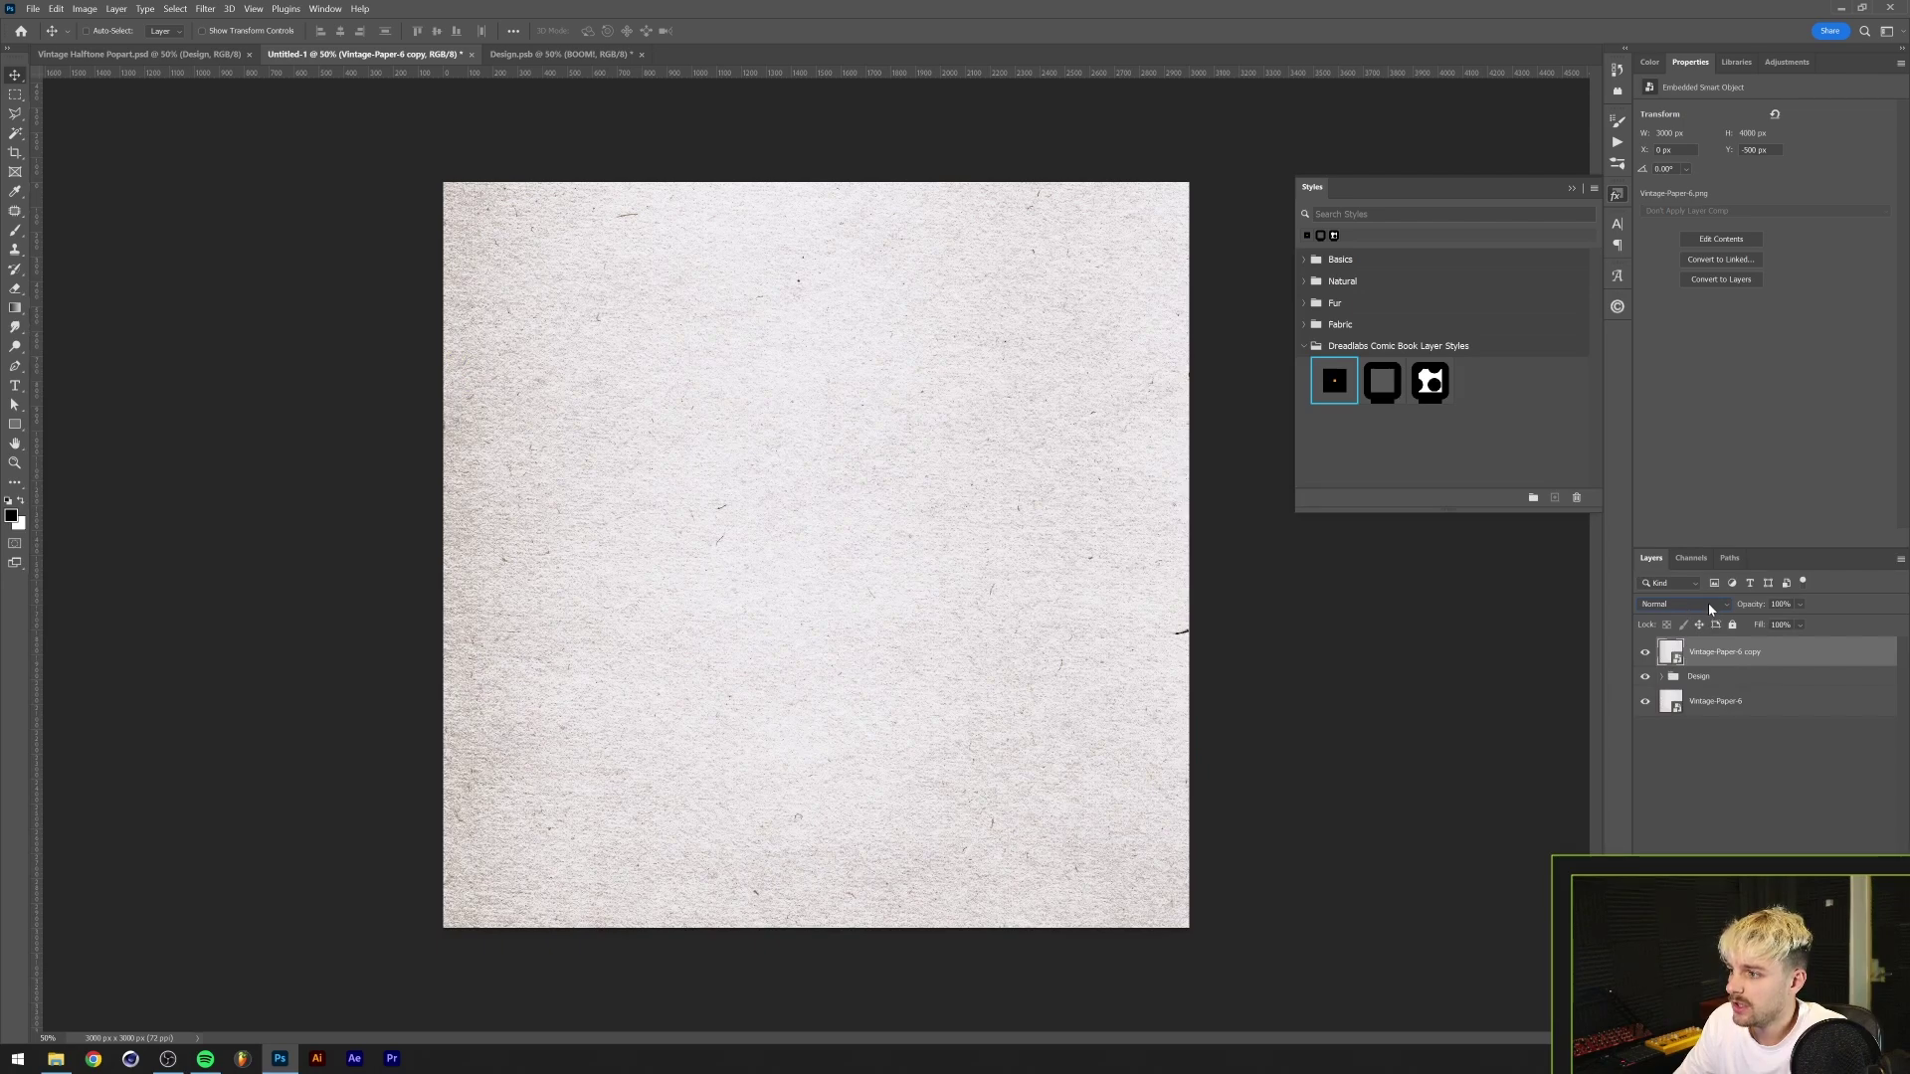
{"action": "double_click", "coordinate": [1828, 660]}
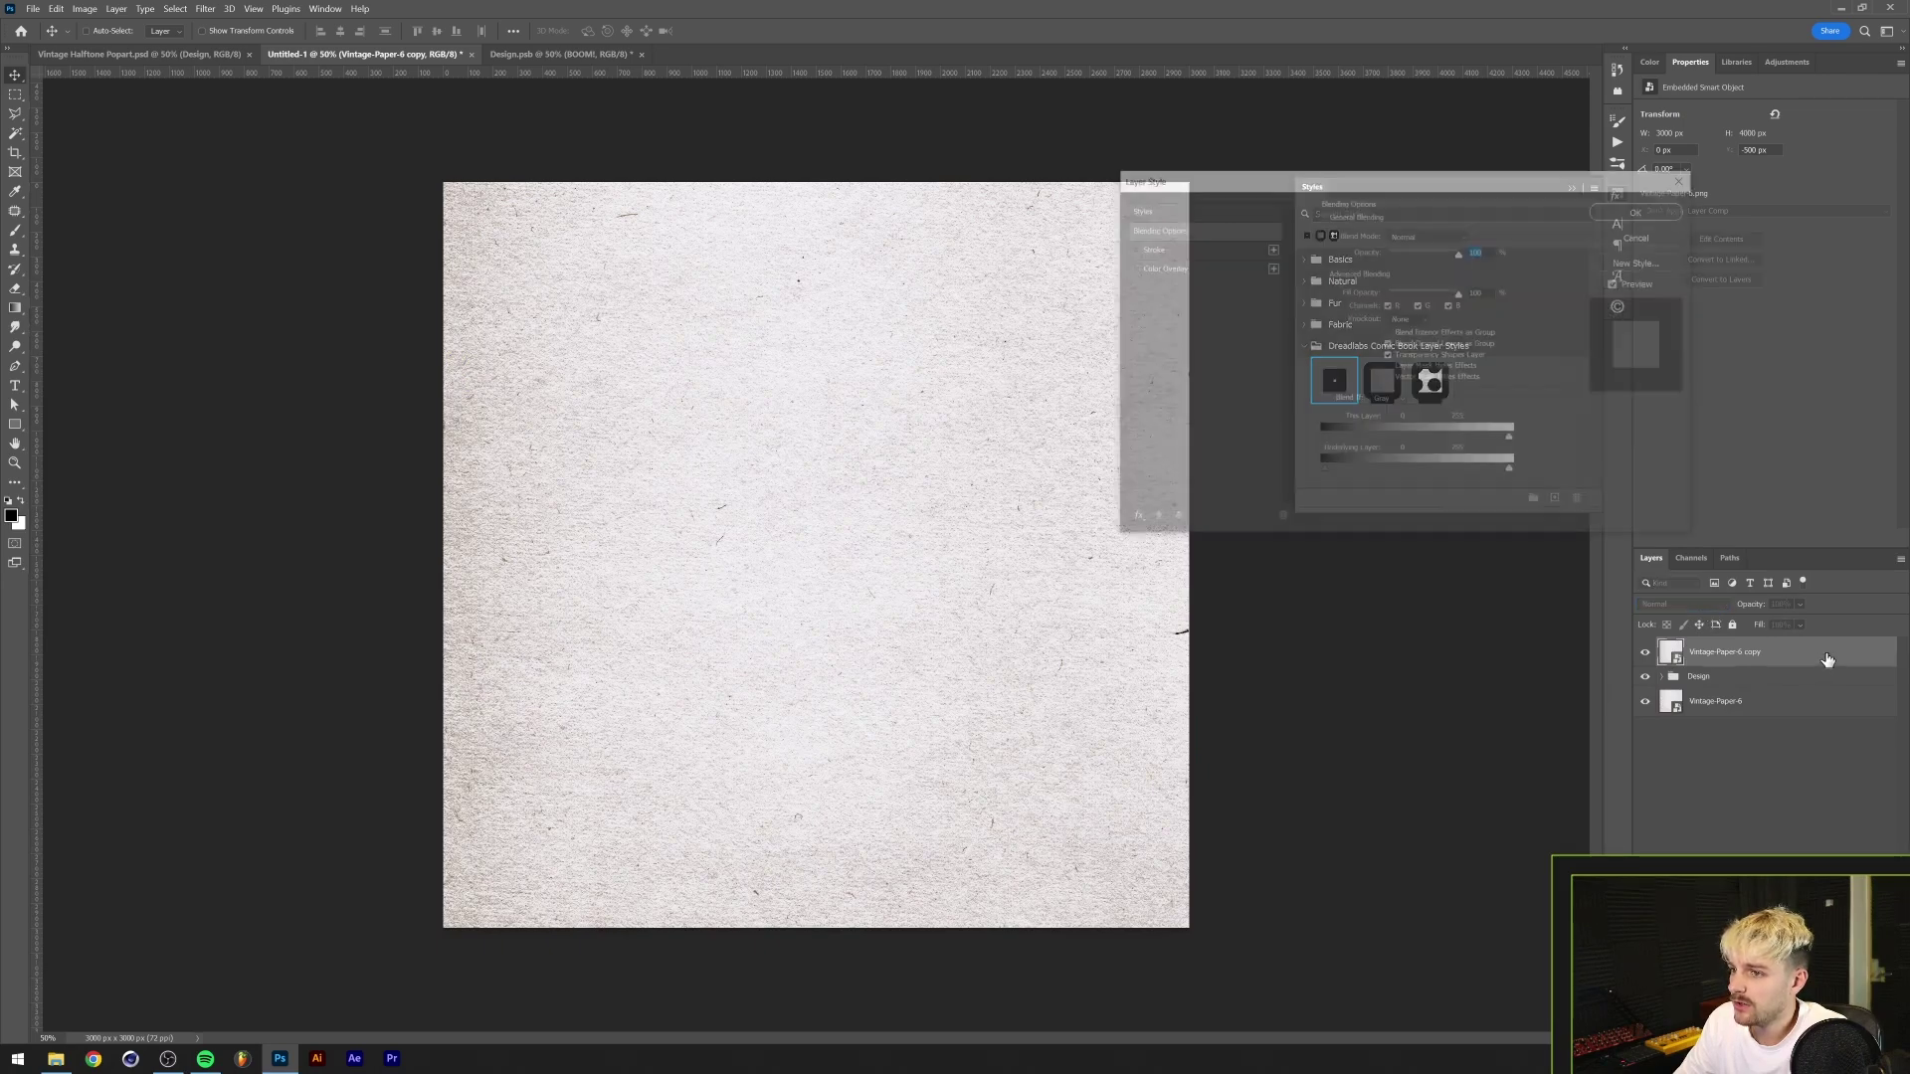
{"action": "left_click_drag", "start_coordinate": [1350, 178], "coordinate": [1038, 145]}
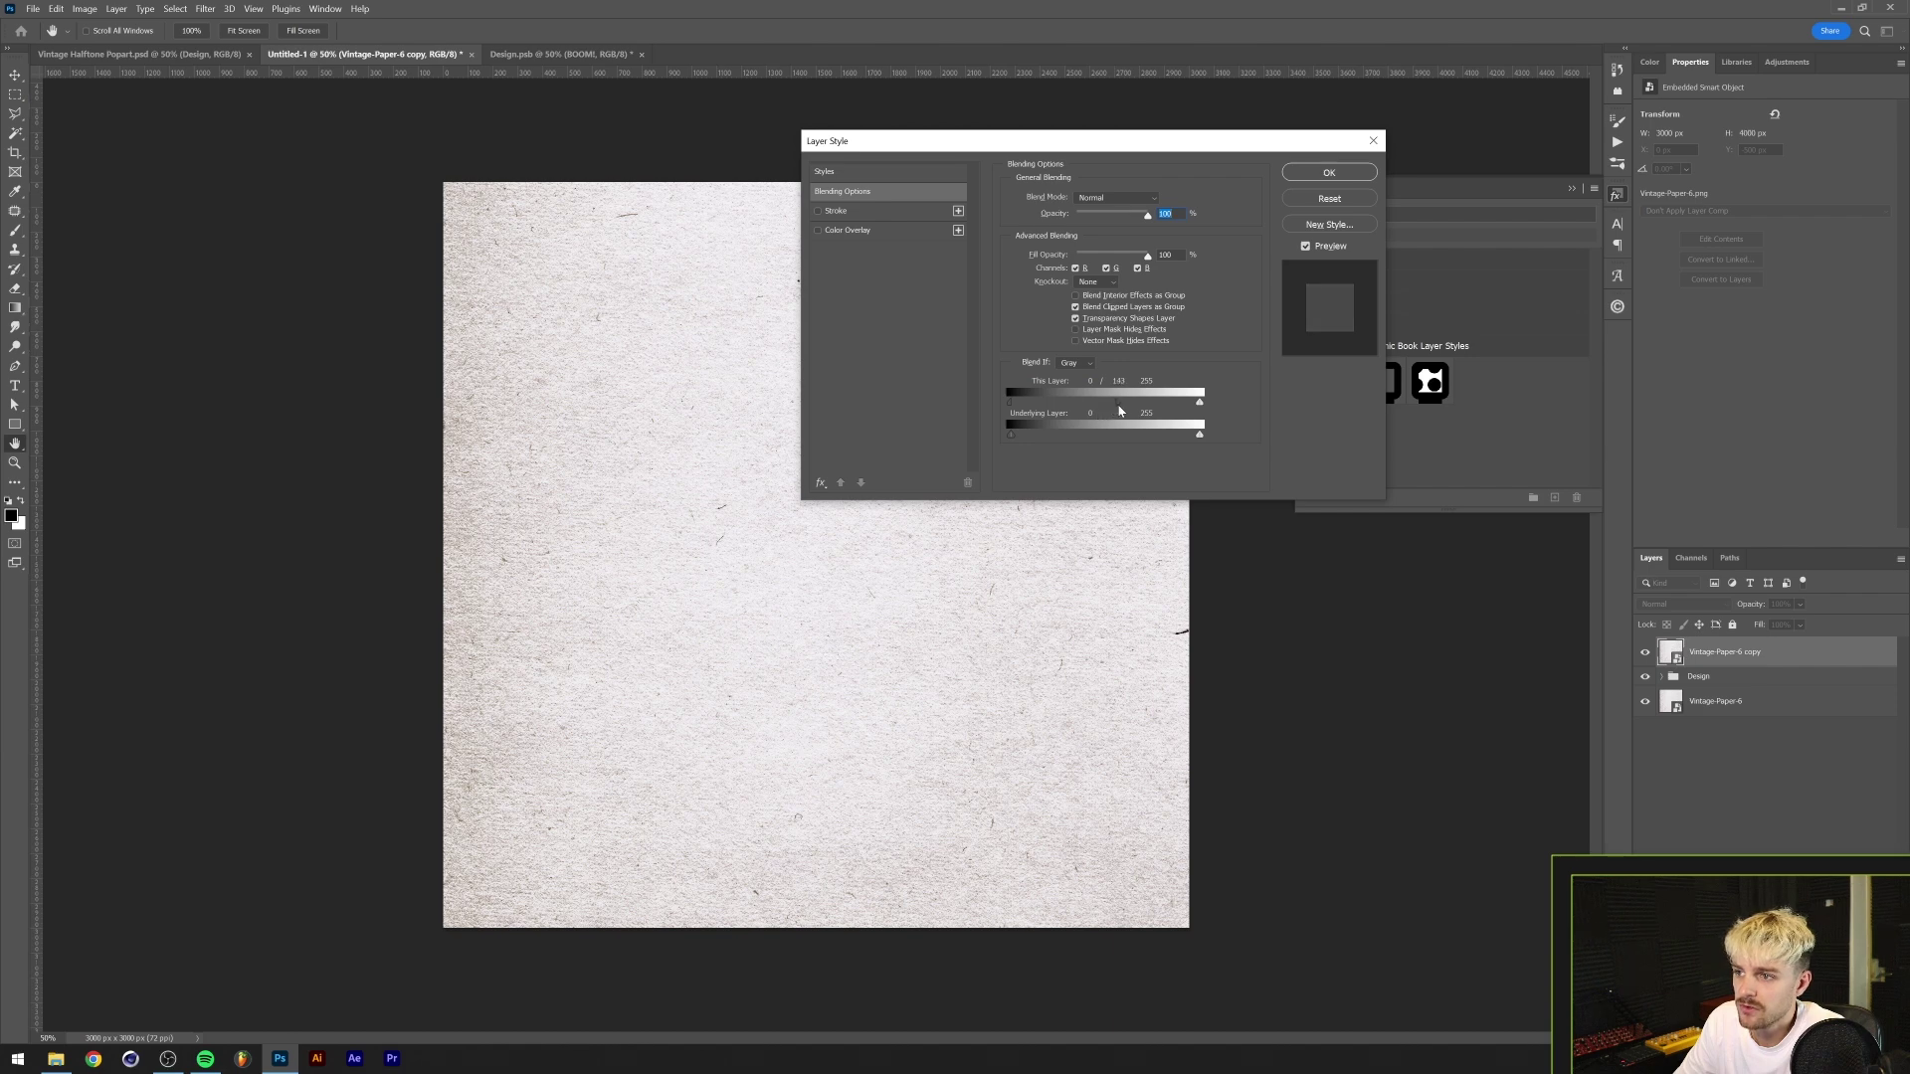
{"action": "left_click_drag", "start_coordinate": [1118, 409], "coordinate": [1205, 420]}
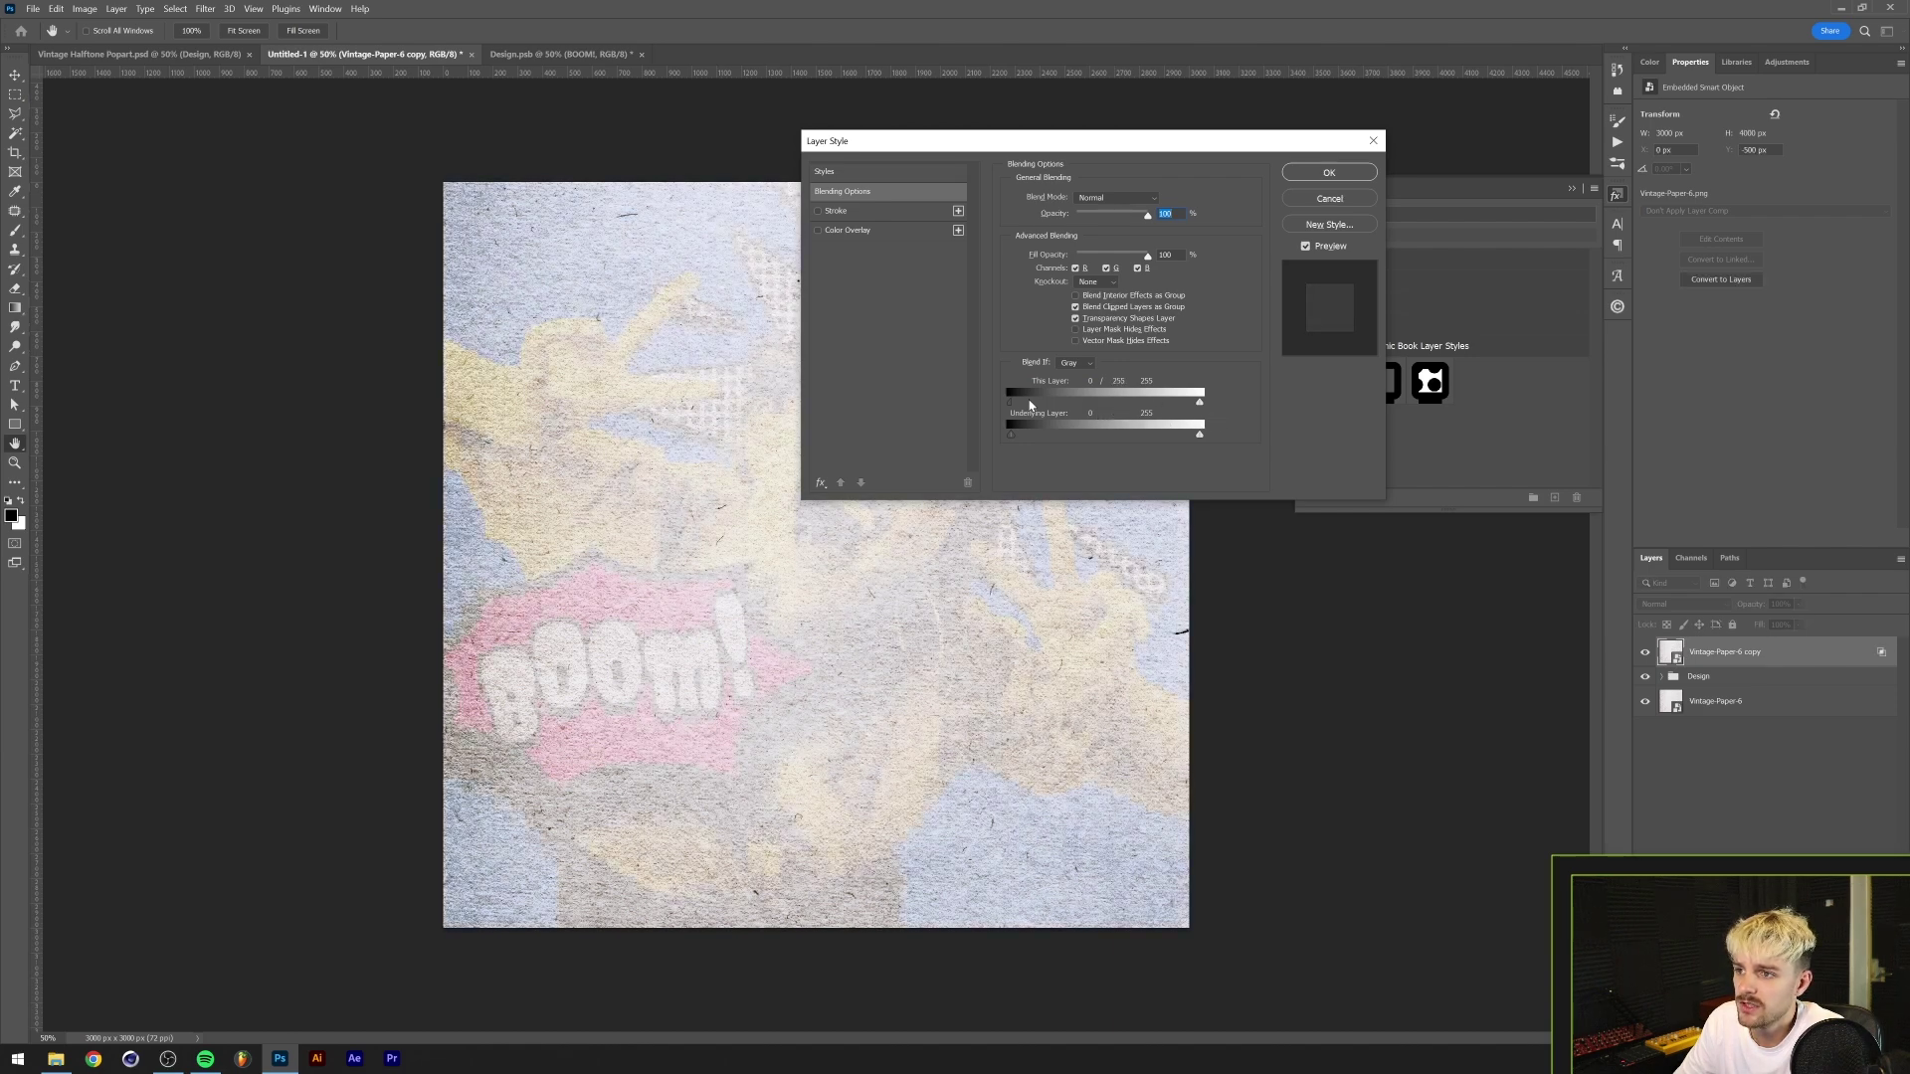
{"action": "left_click_drag", "start_coordinate": [1032, 410], "coordinate": [1189, 412]}
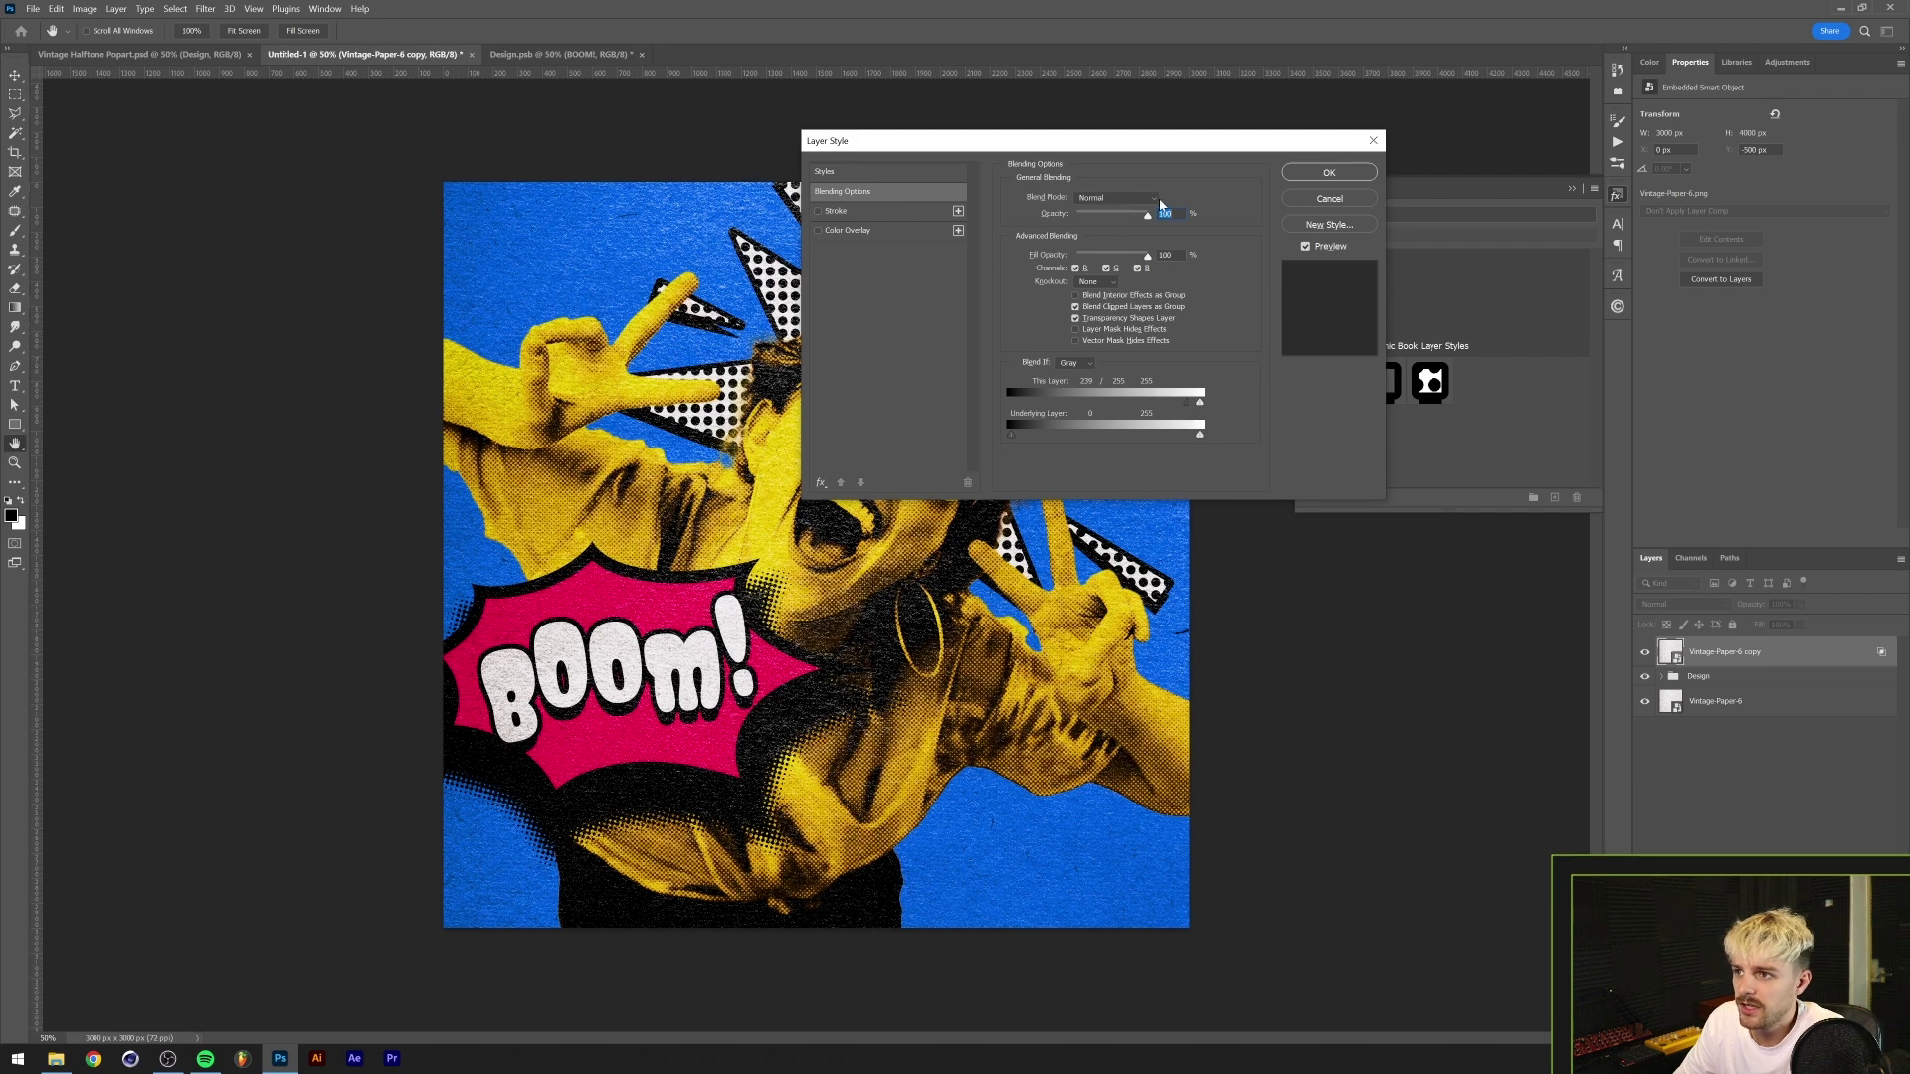
{"action": "left_click_drag", "start_coordinate": [1149, 222], "coordinate": [1130, 217]}
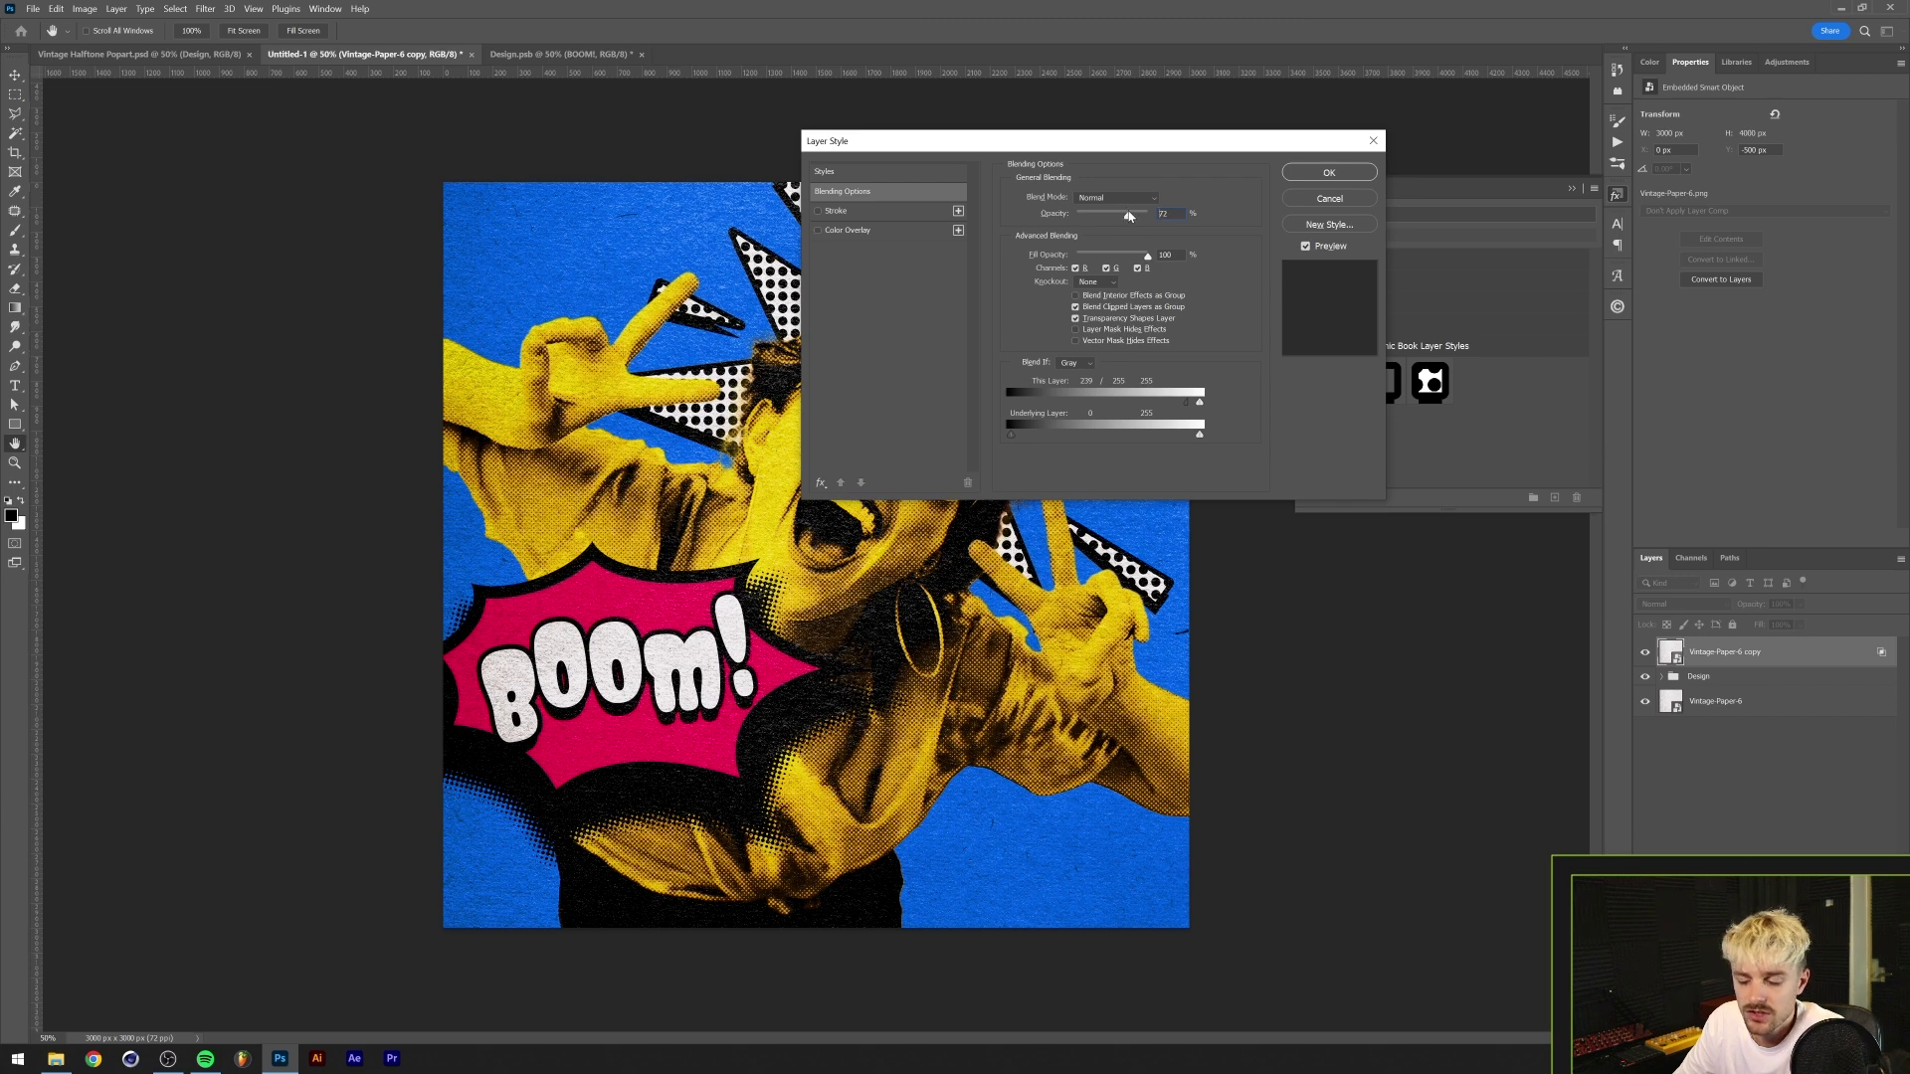
{"action": "left_click", "coordinate": [1293, 175]}
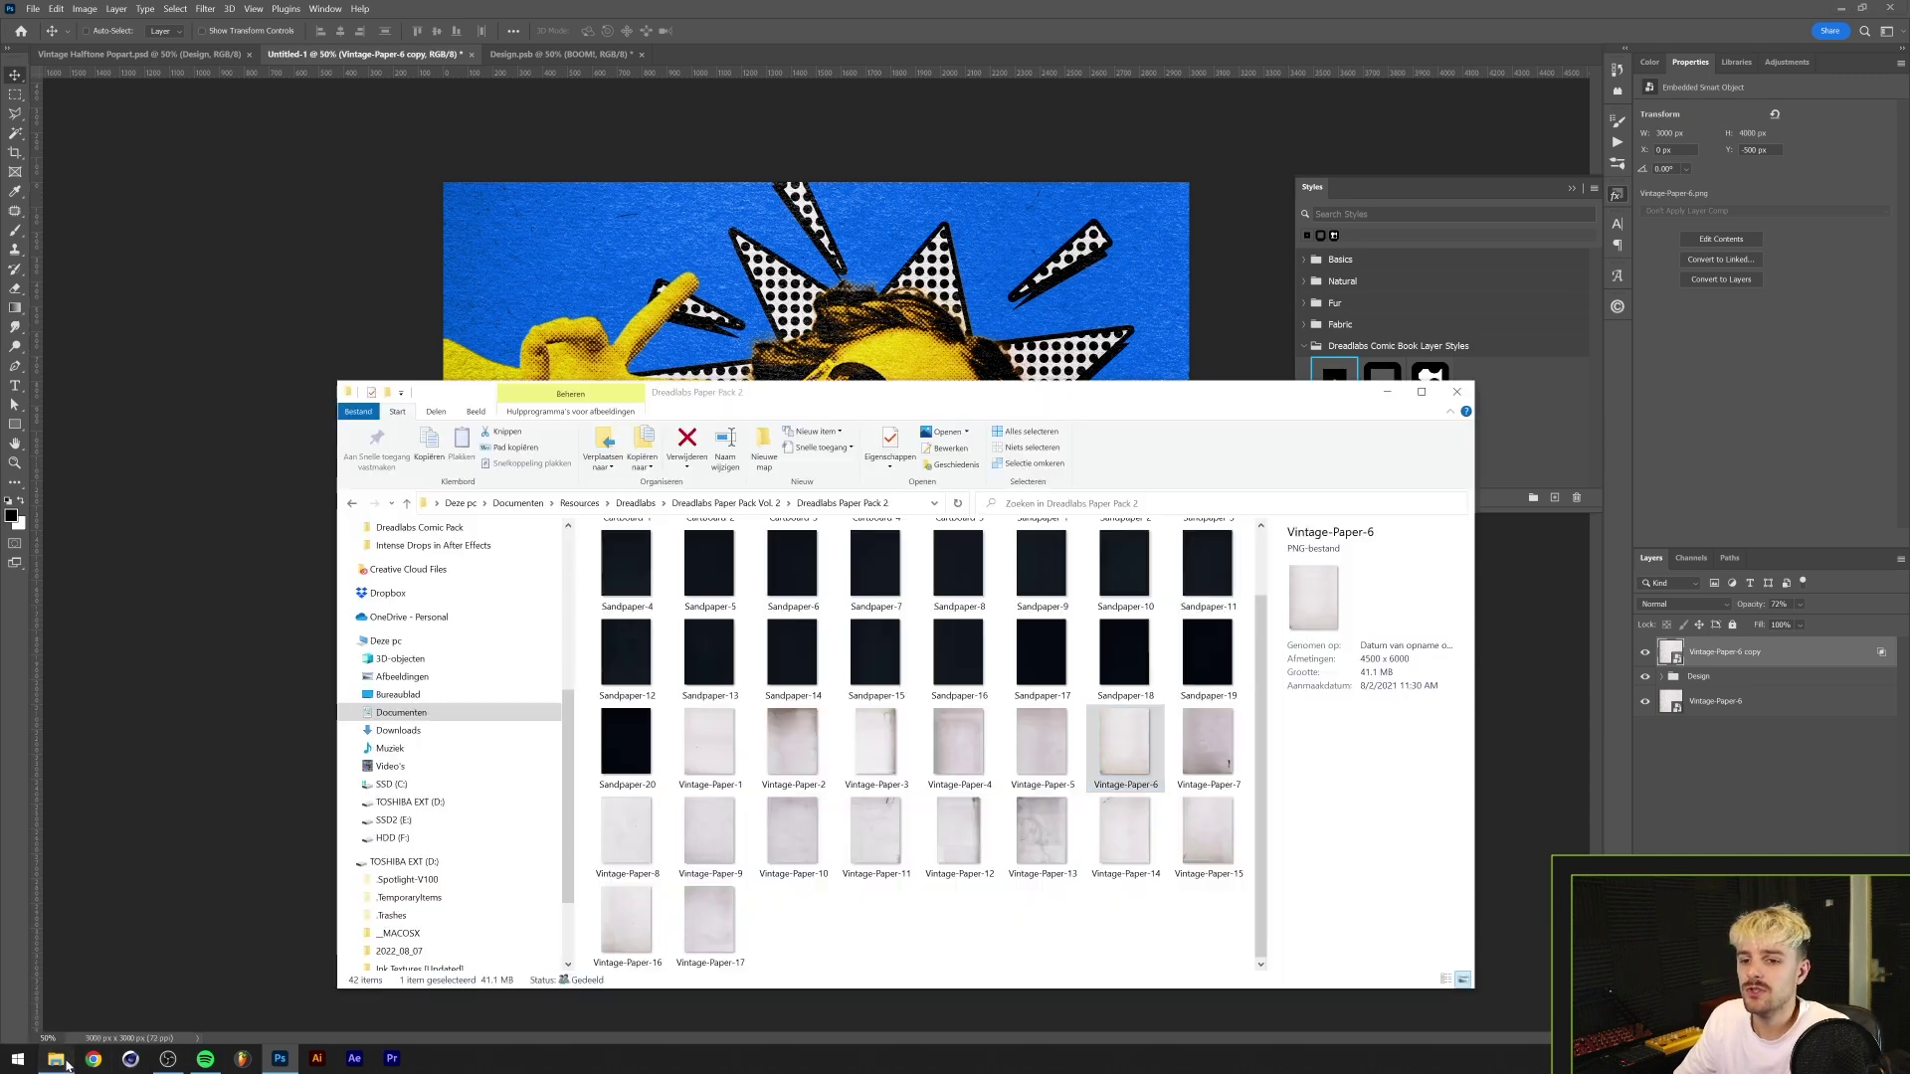
- Place the Cartboard-4 texture from the paper pack above all layers and scale it to about 3100 px wide, covering the canvas
{"action": "left_click", "coordinate": [87, 989]}
{"action": "scroll", "coordinate": [829, 790], "scroll_direction": "up", "scroll_amount": 1}
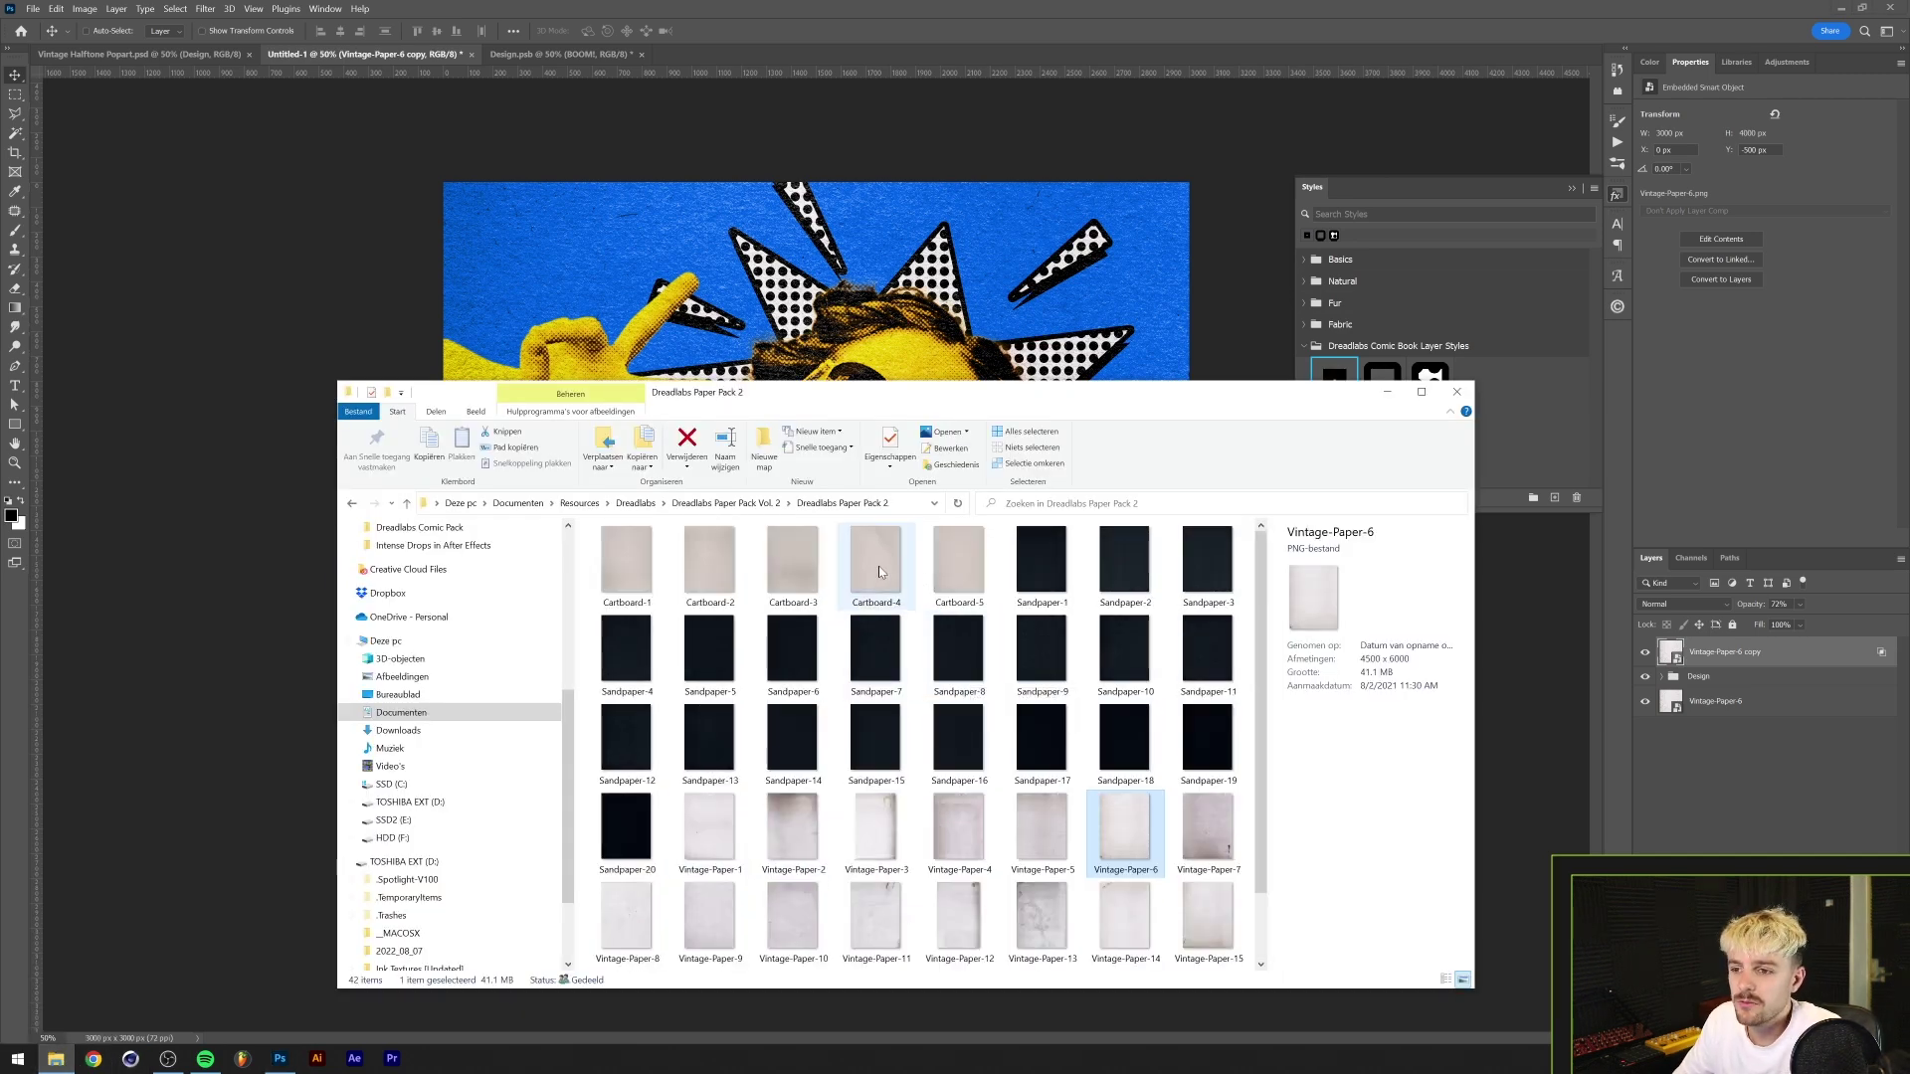
{"action": "left_click_drag", "start_coordinate": [879, 572], "coordinate": [831, 264]}
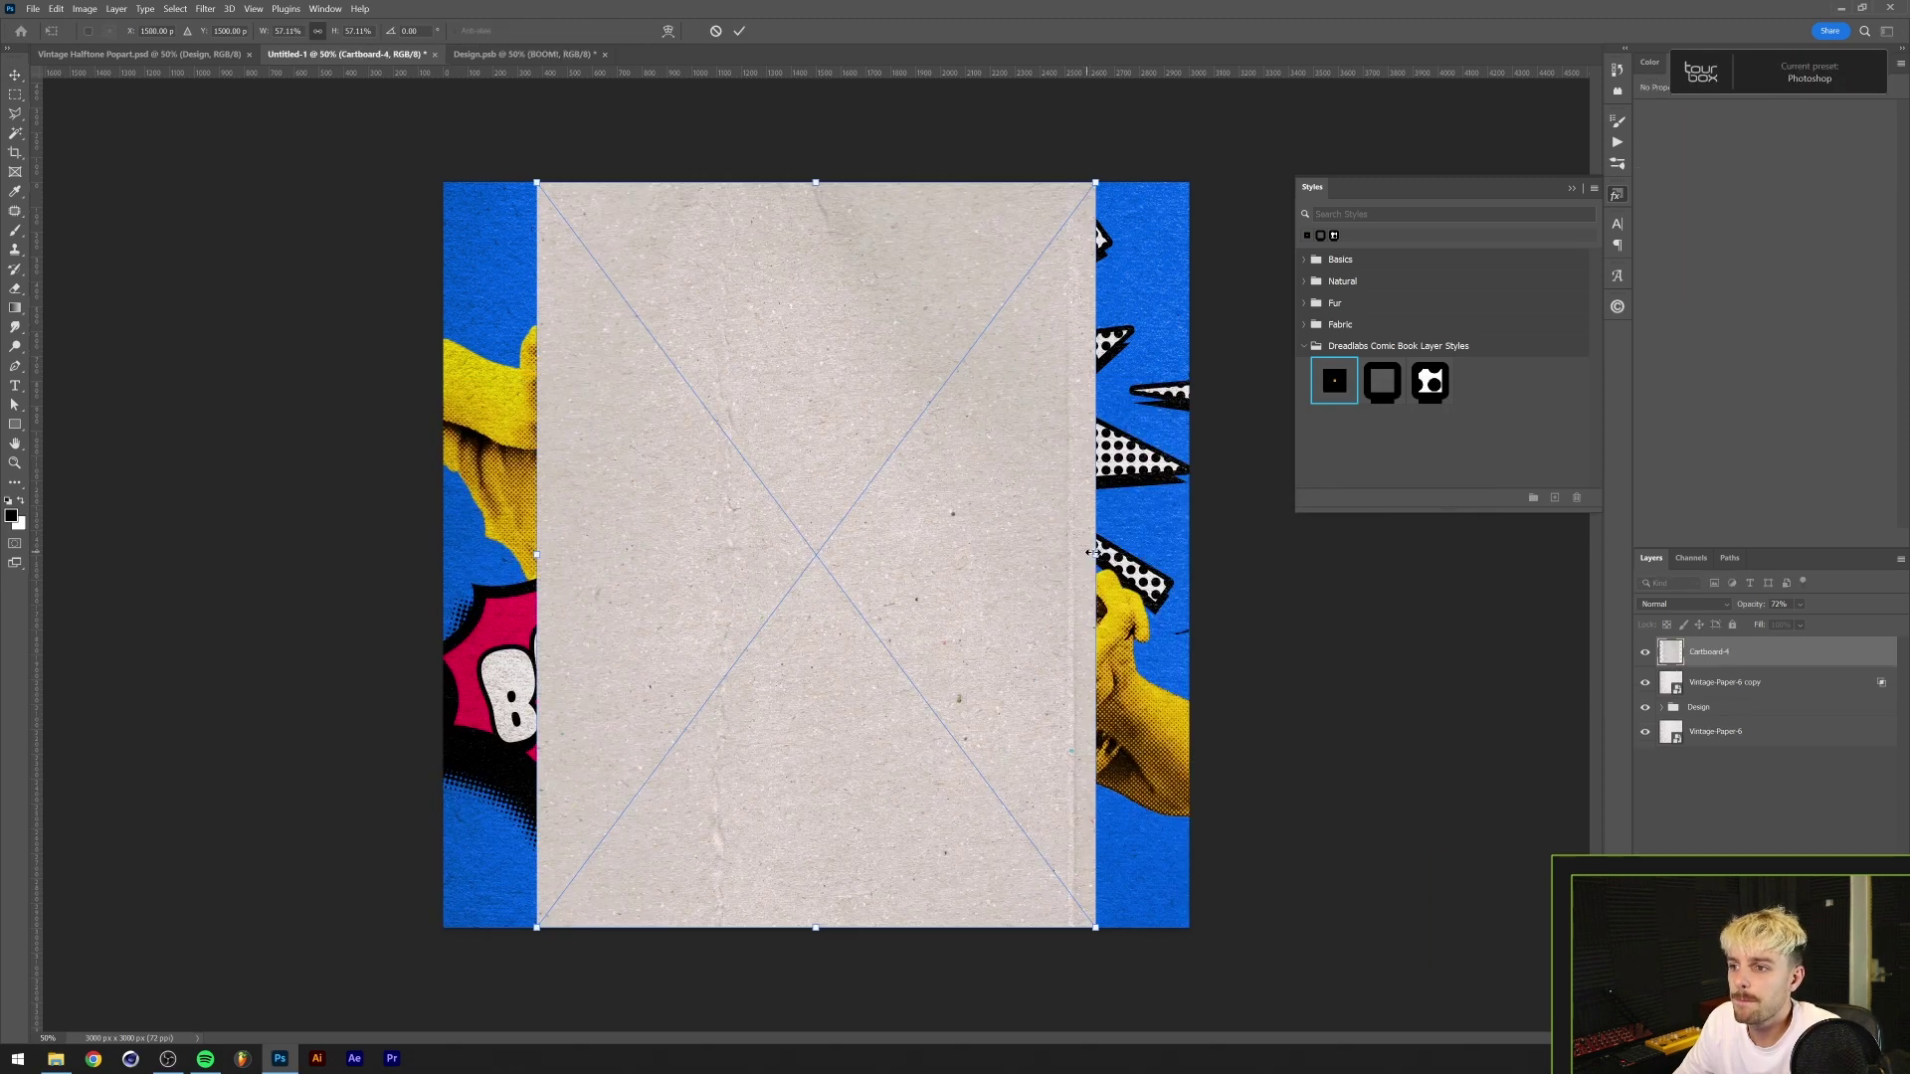
{"action": "left_click_drag", "start_coordinate": [1111, 552], "coordinate": [1198, 553]}
{"action": "key", "text": "Return"}
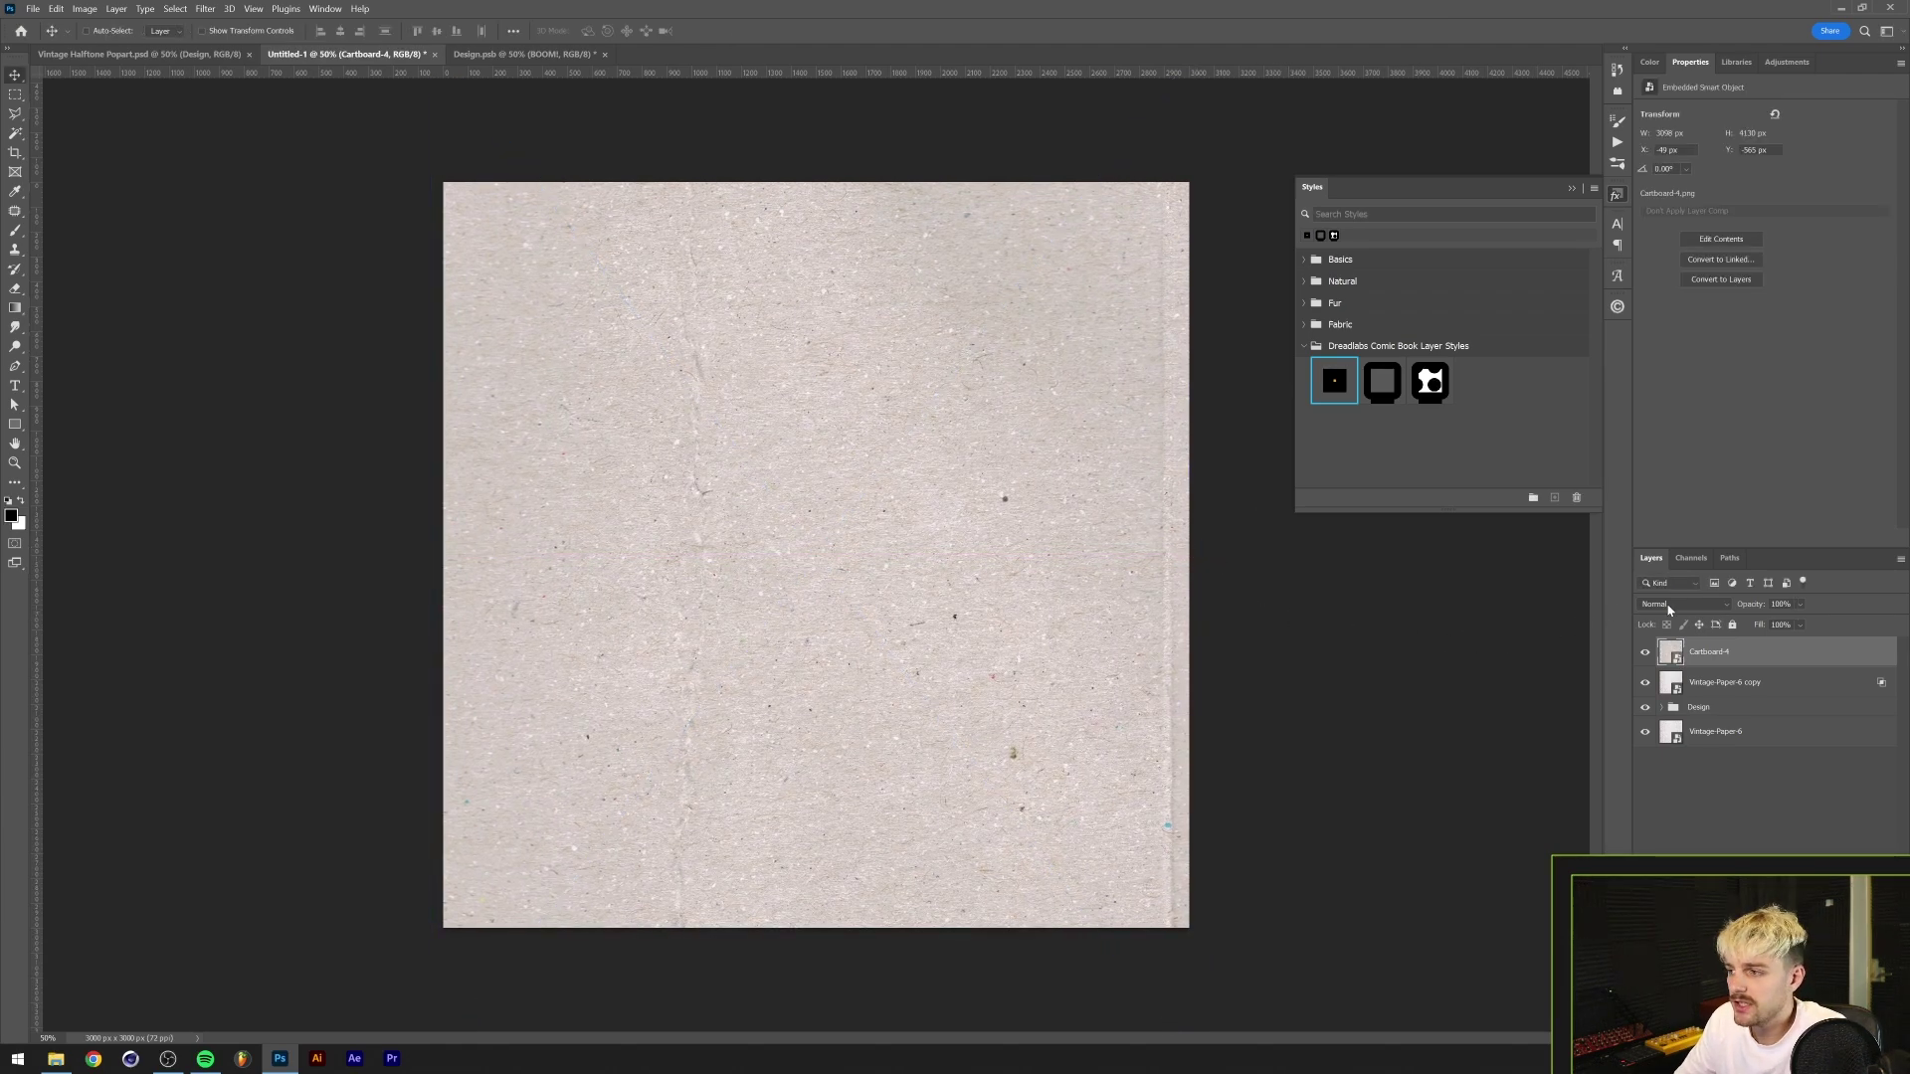
- Set the Cartboard-4 layer's blend mode to Screen and invert its colours
{"action": "left_click", "coordinate": [1658, 606]}
{"action": "left_click", "coordinate": [1681, 721]}
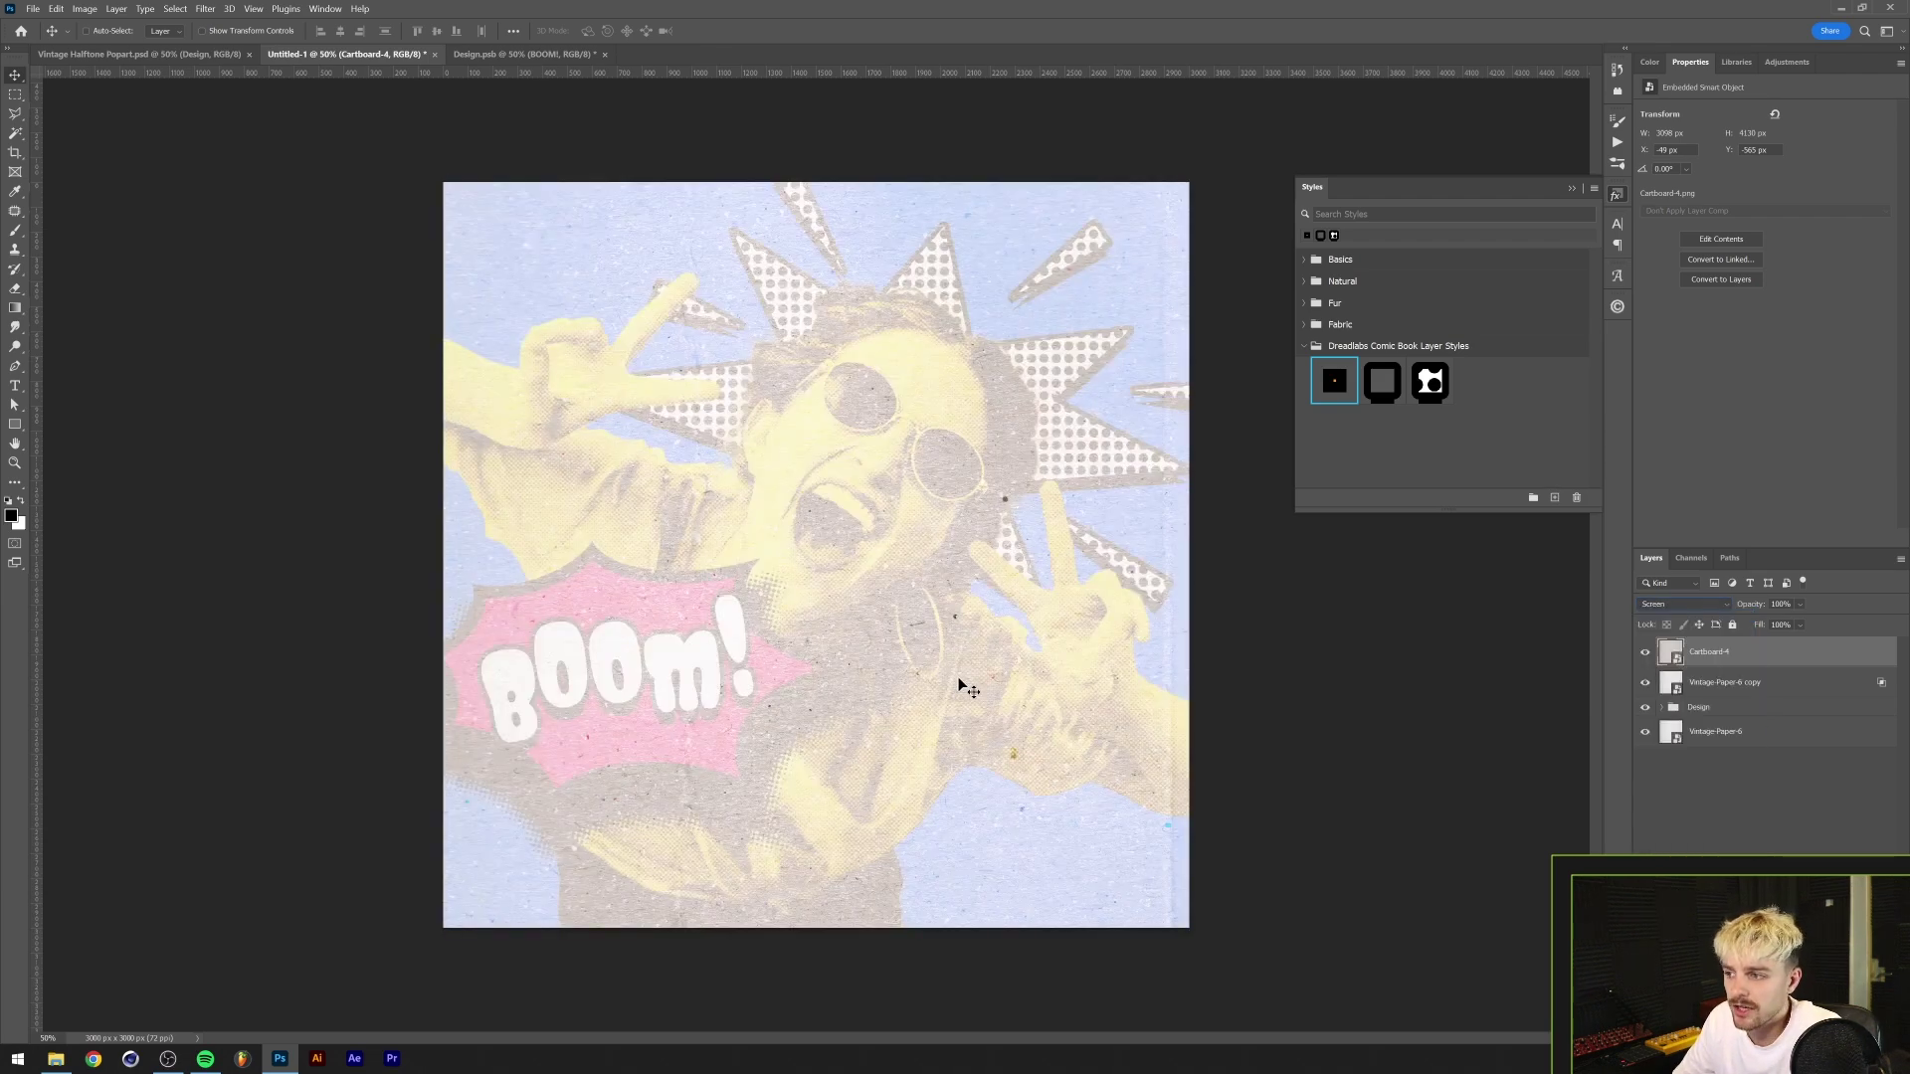
{"action": "left_click", "coordinate": [1015, 608]}
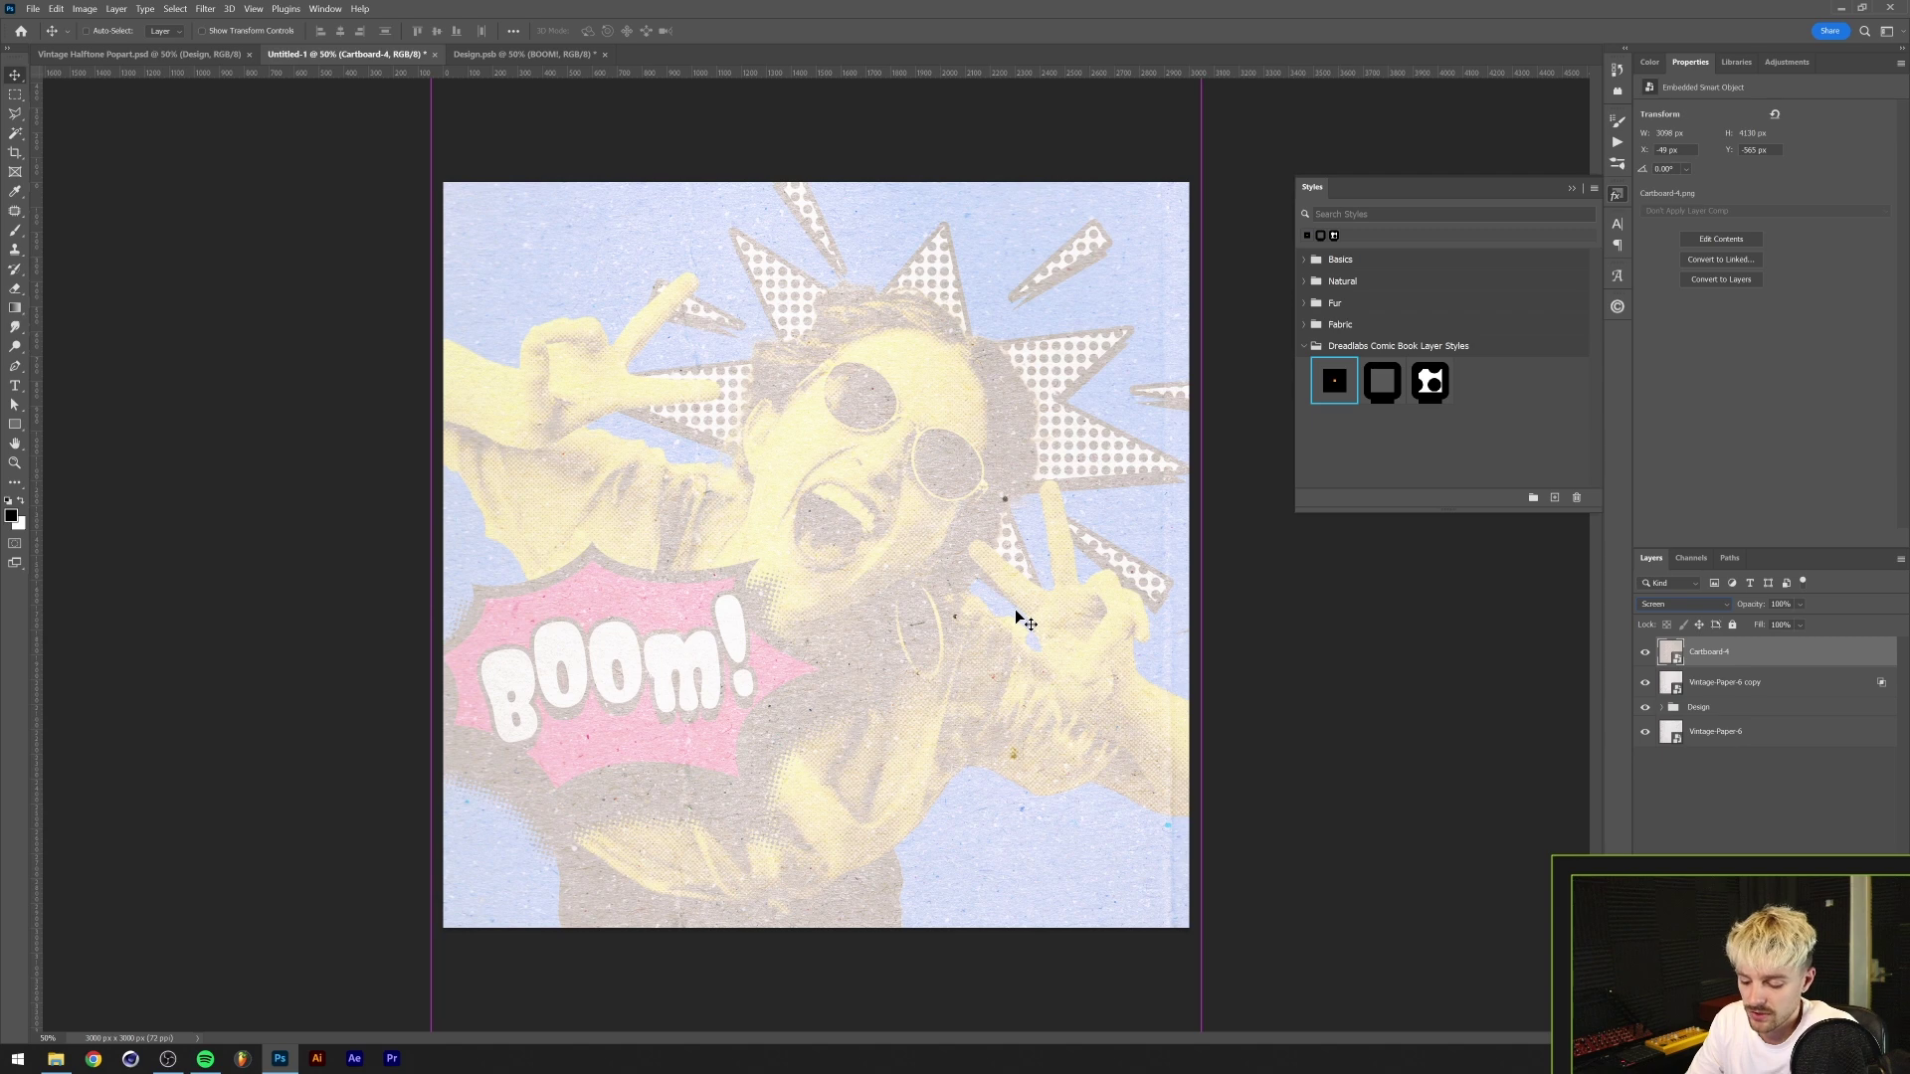
{"action": "key", "text": "ctrl+i"}
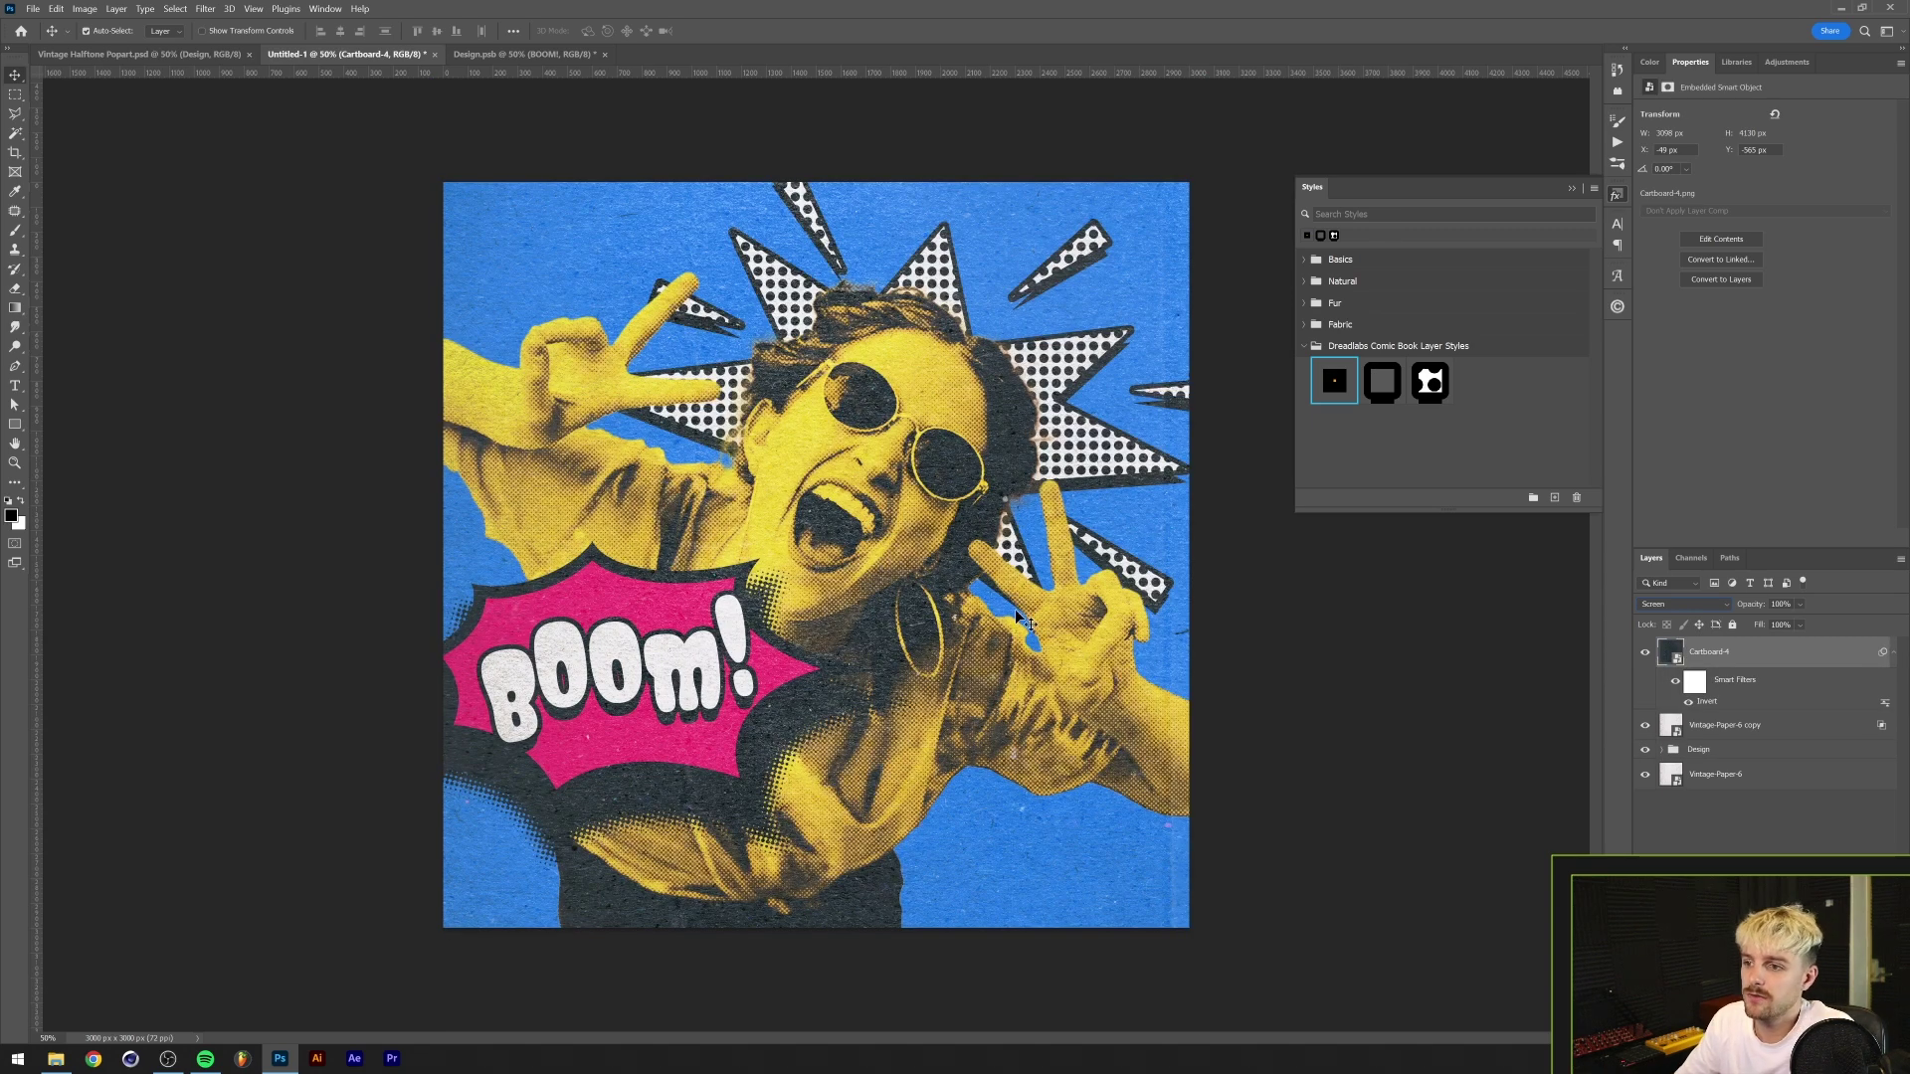
- Compare the design with Cartboard-4 in Normal and Screen modes, hidden and shown, and examine the texture up close around the explosion
{"action": "left_click", "coordinate": [1689, 605]}
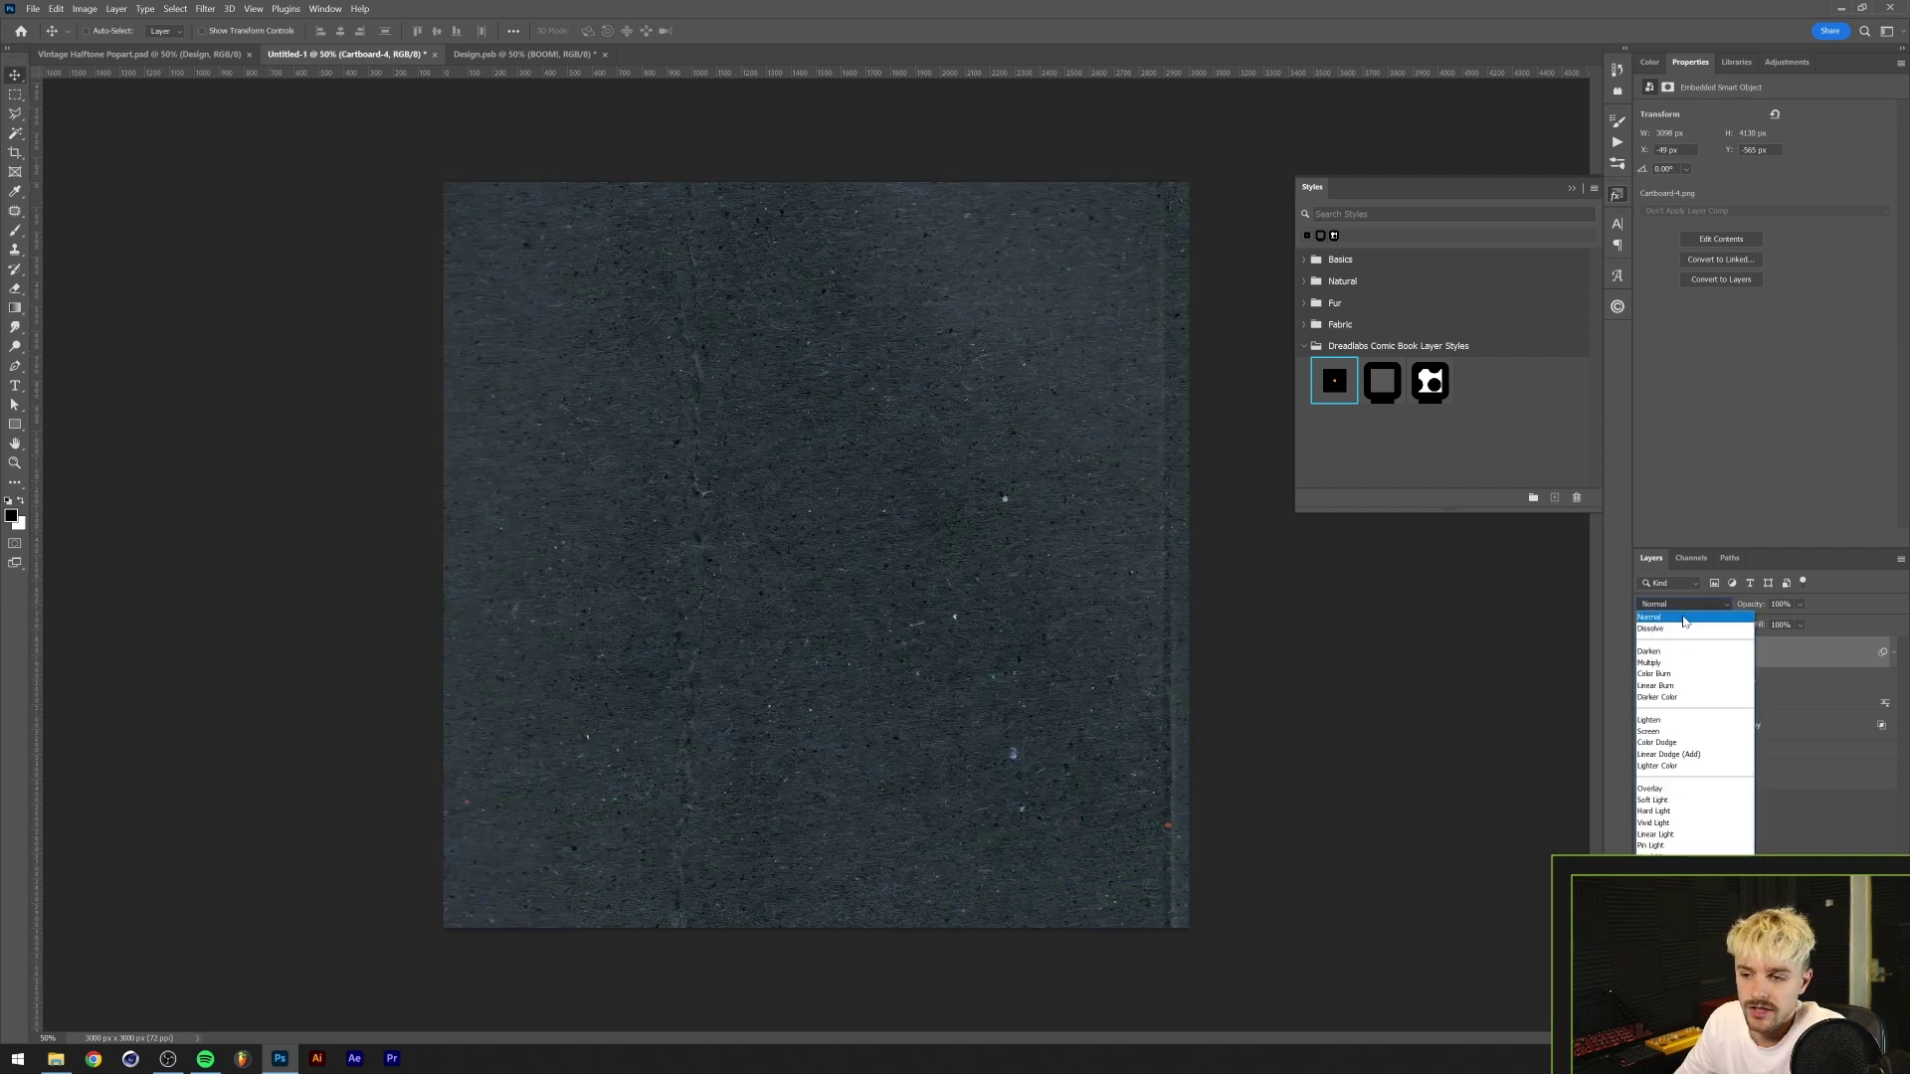
{"action": "left_click", "coordinate": [1671, 731]}
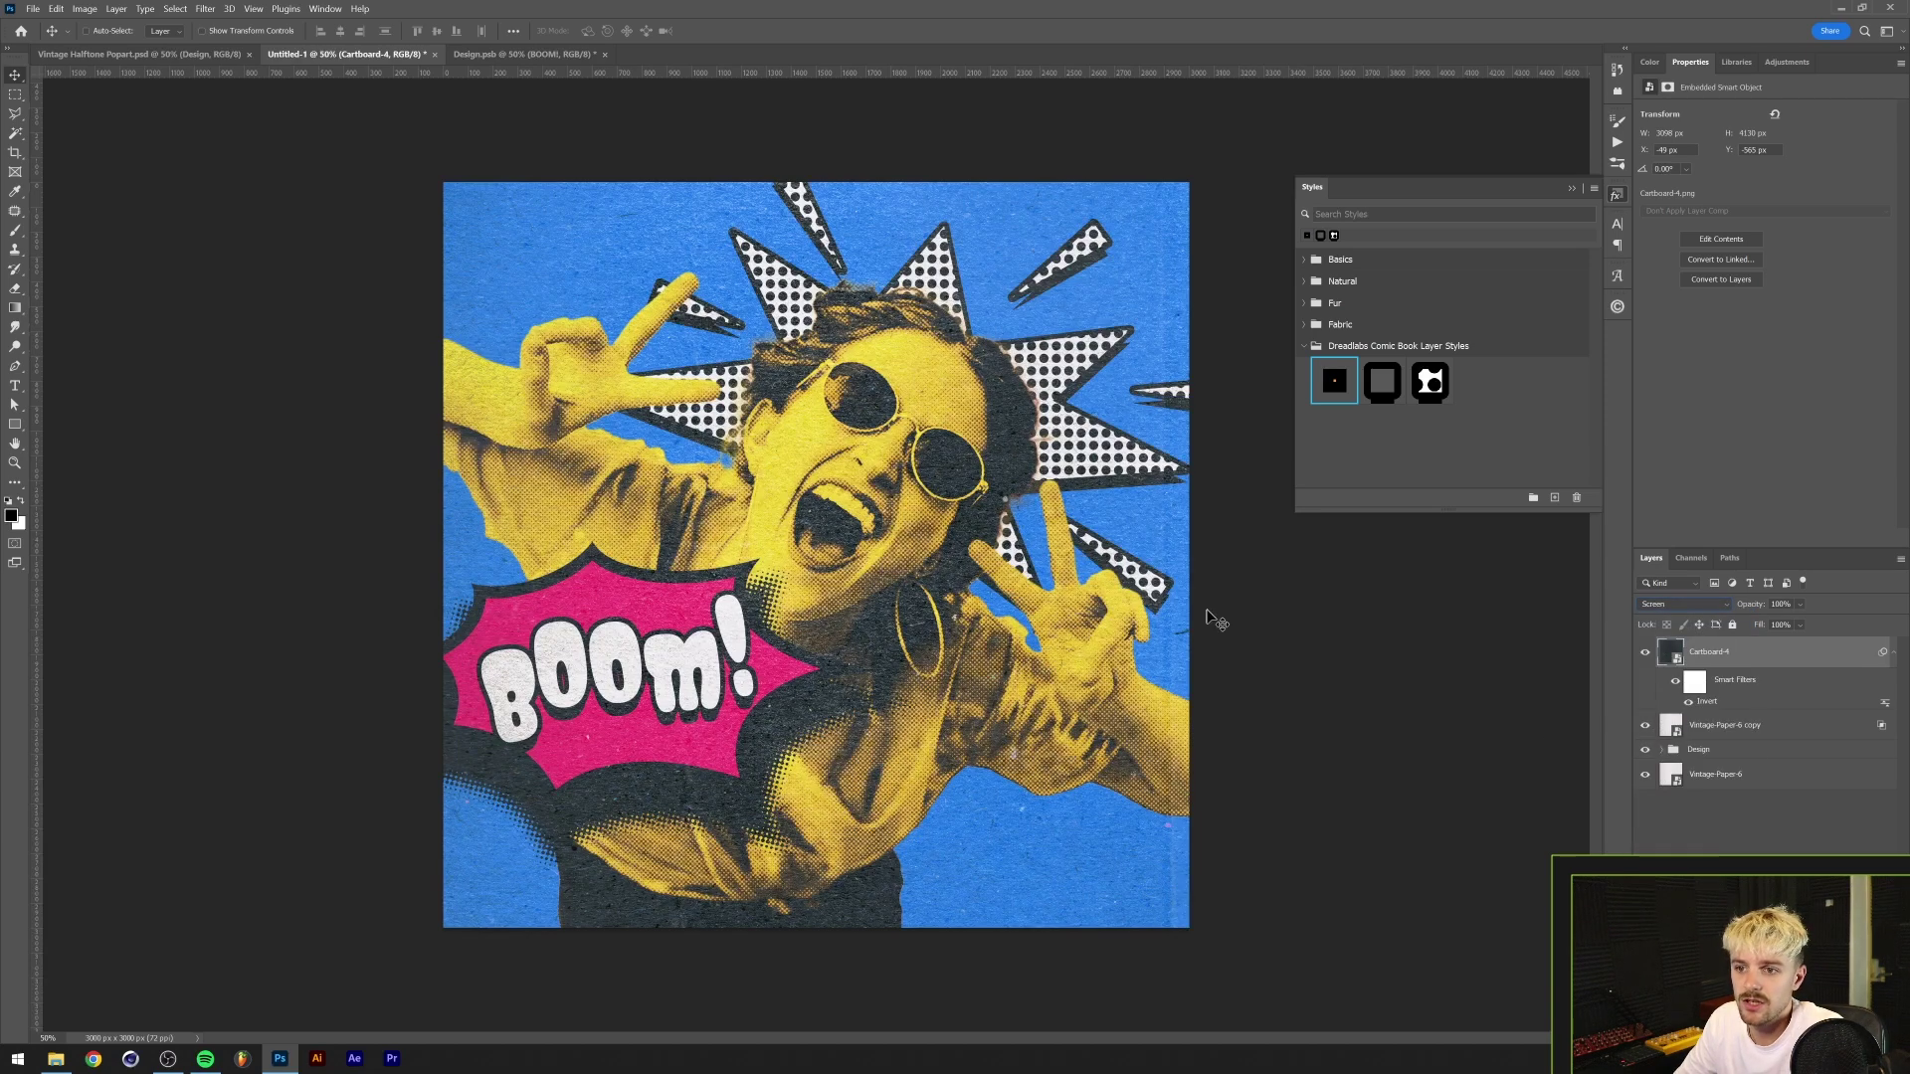
{"action": "left_click", "coordinate": [1644, 653]}
{"action": "left_click", "coordinate": [1644, 653]}
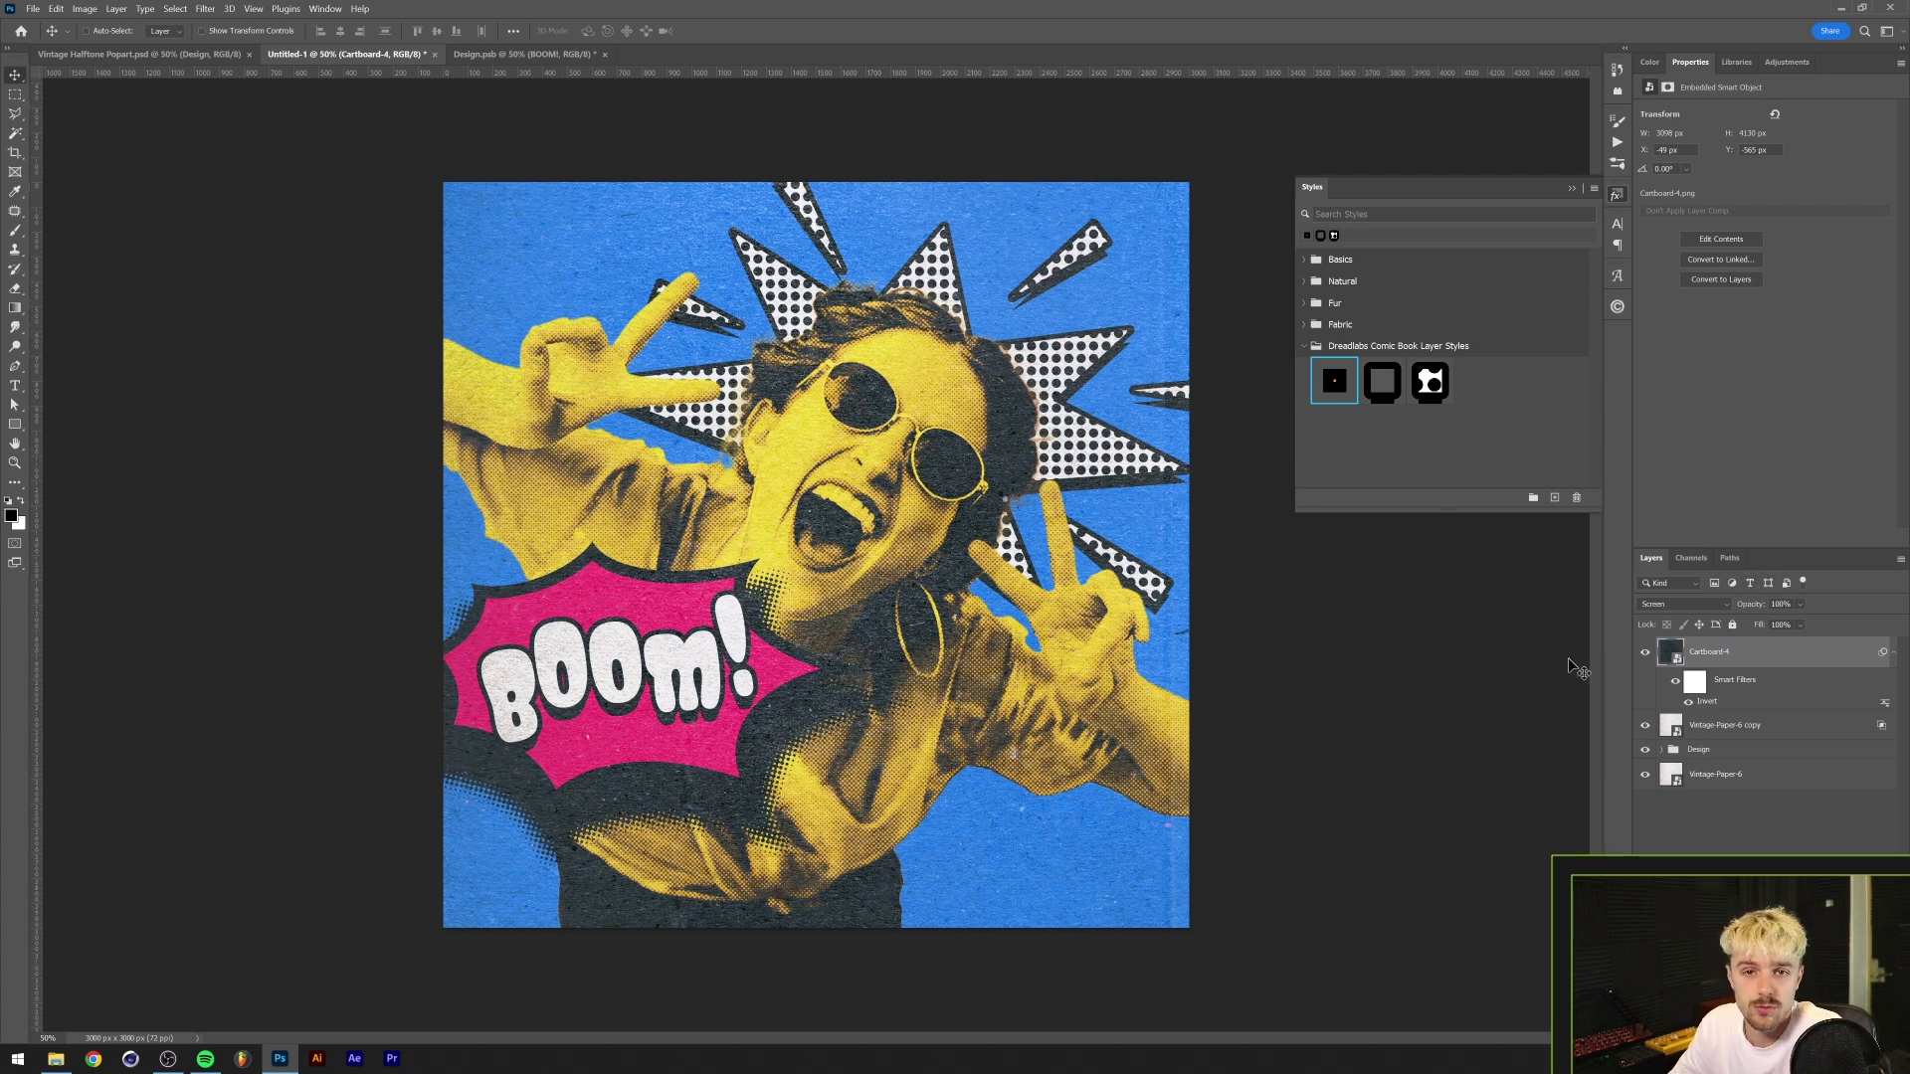
{"action": "left_click", "coordinate": [1699, 749]}
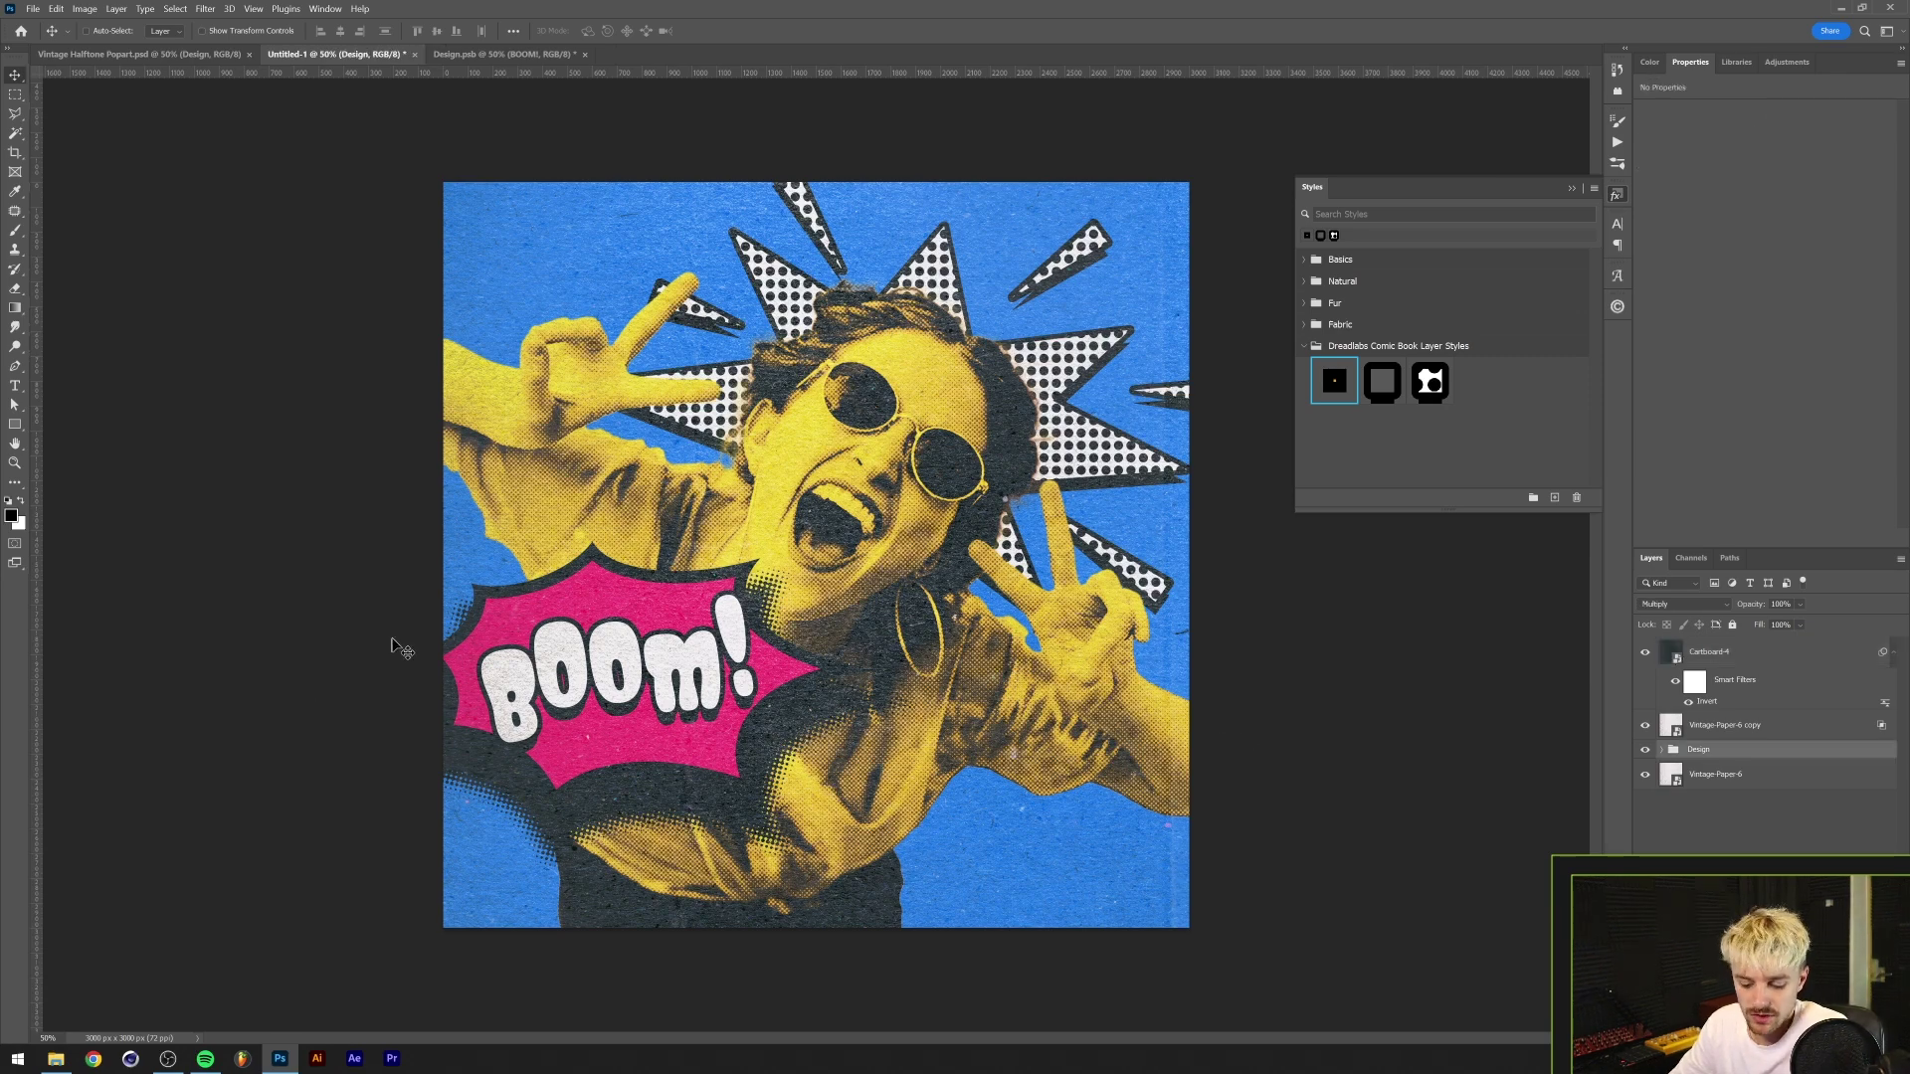
{"action": "scroll", "coordinate": [548, 589], "scroll_direction": "up", "scroll_amount": 8}
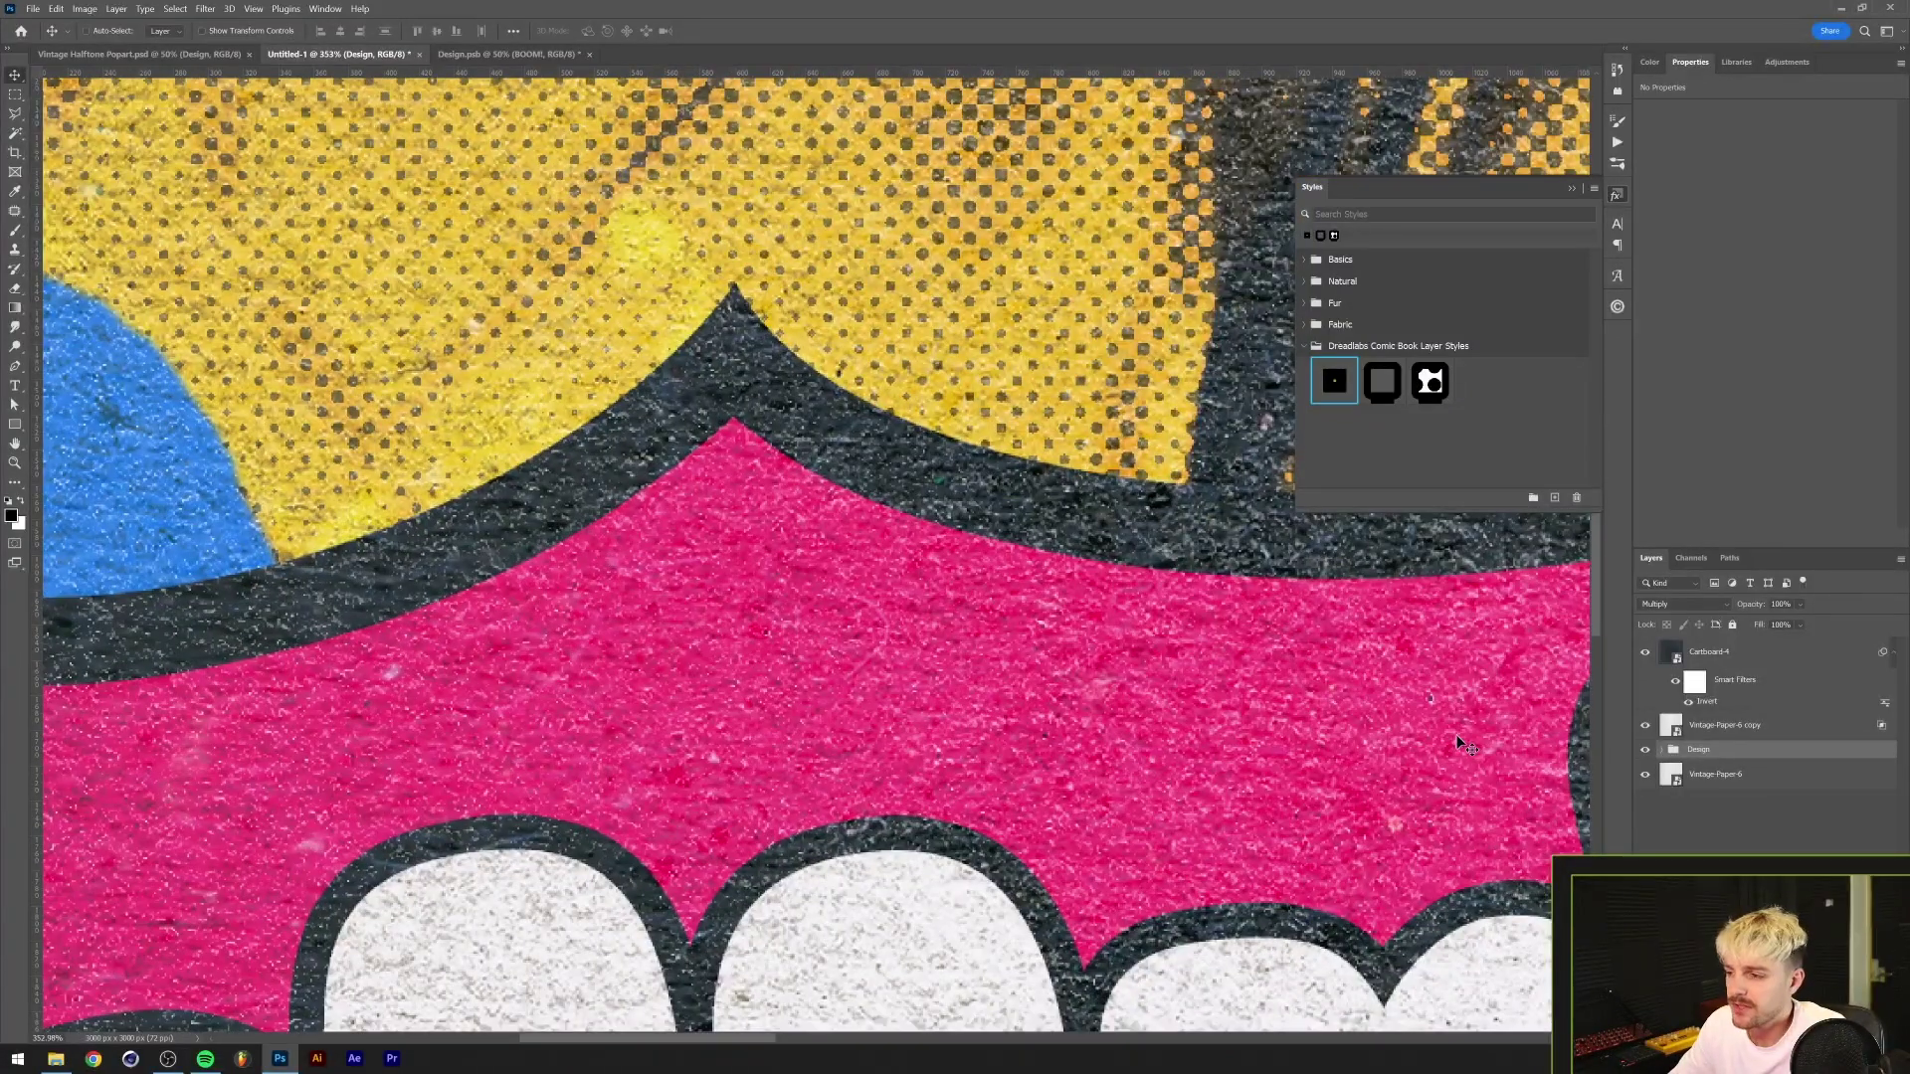
- Convert the Design group to a smart object, inspect its contents and return to the textured composition
{"action": "right_click", "coordinate": [1736, 756]}
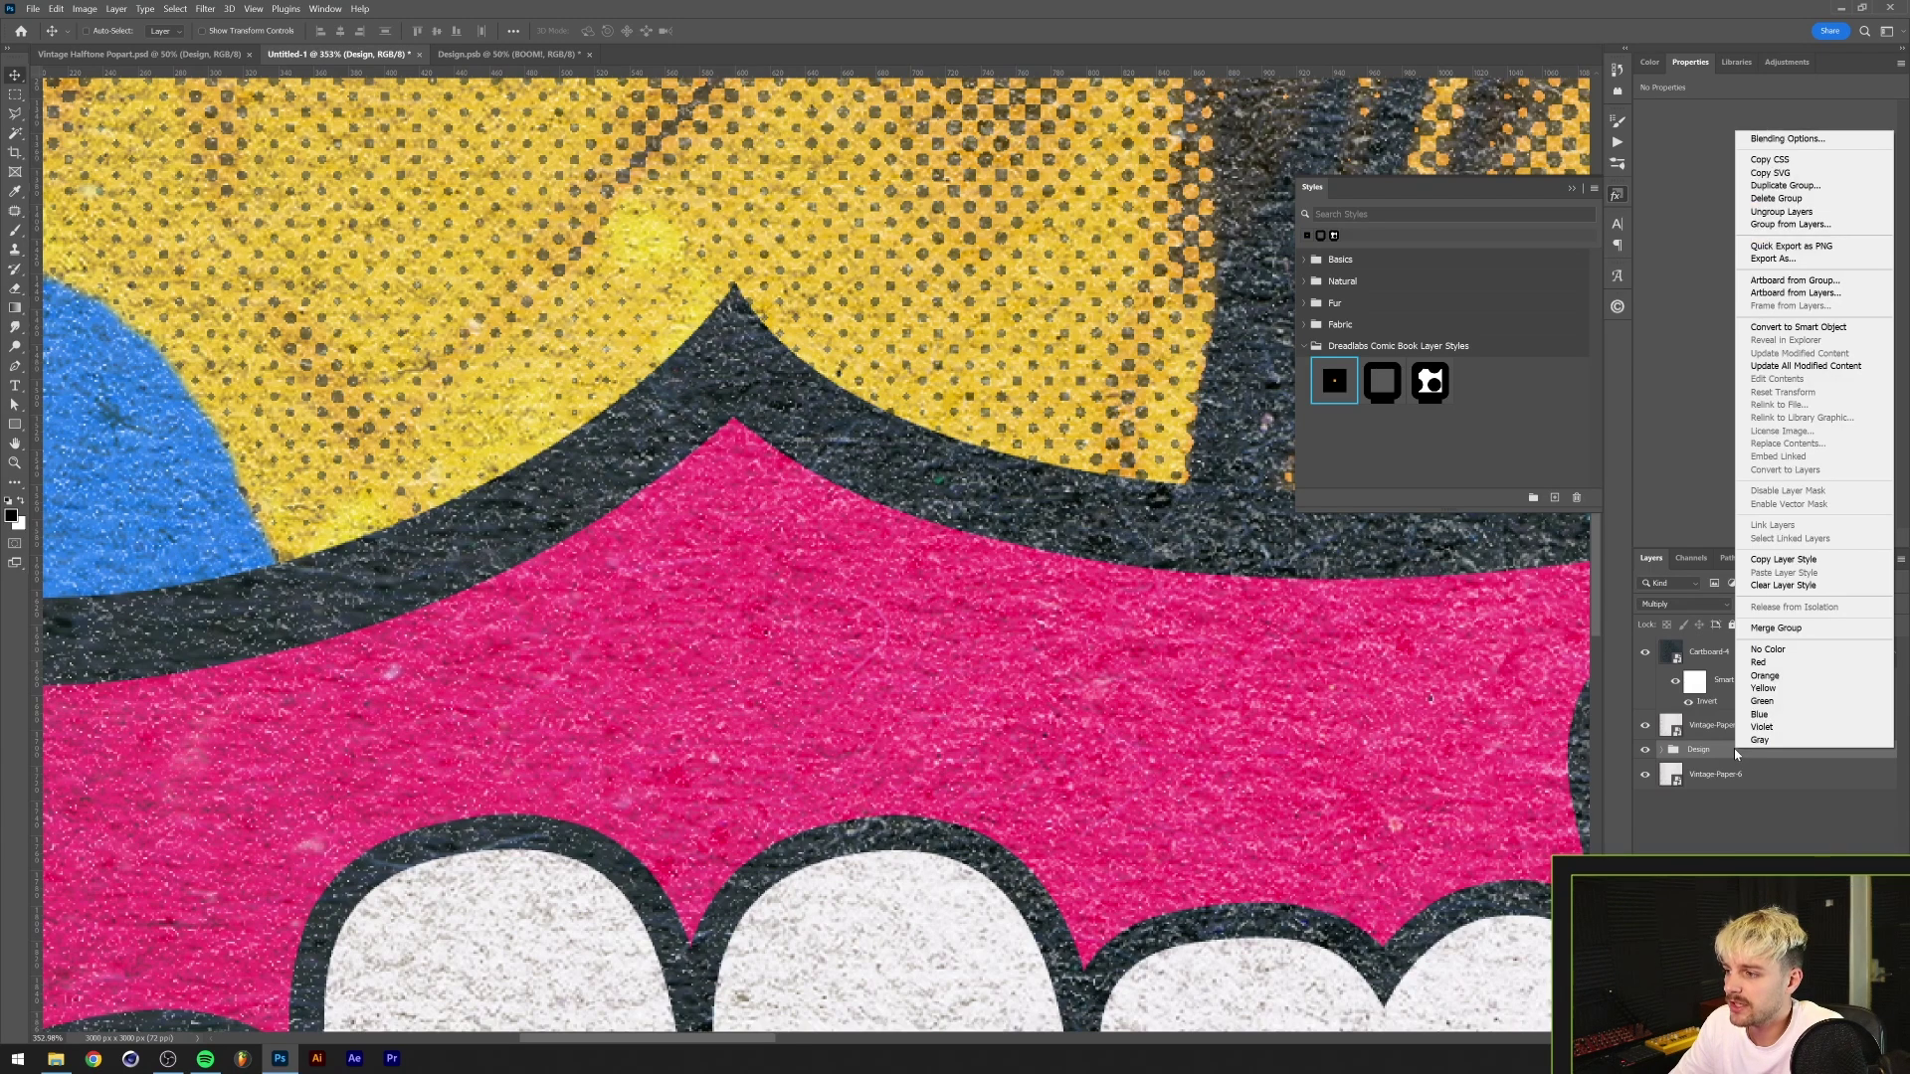
{"action": "left_click", "coordinate": [1806, 329]}
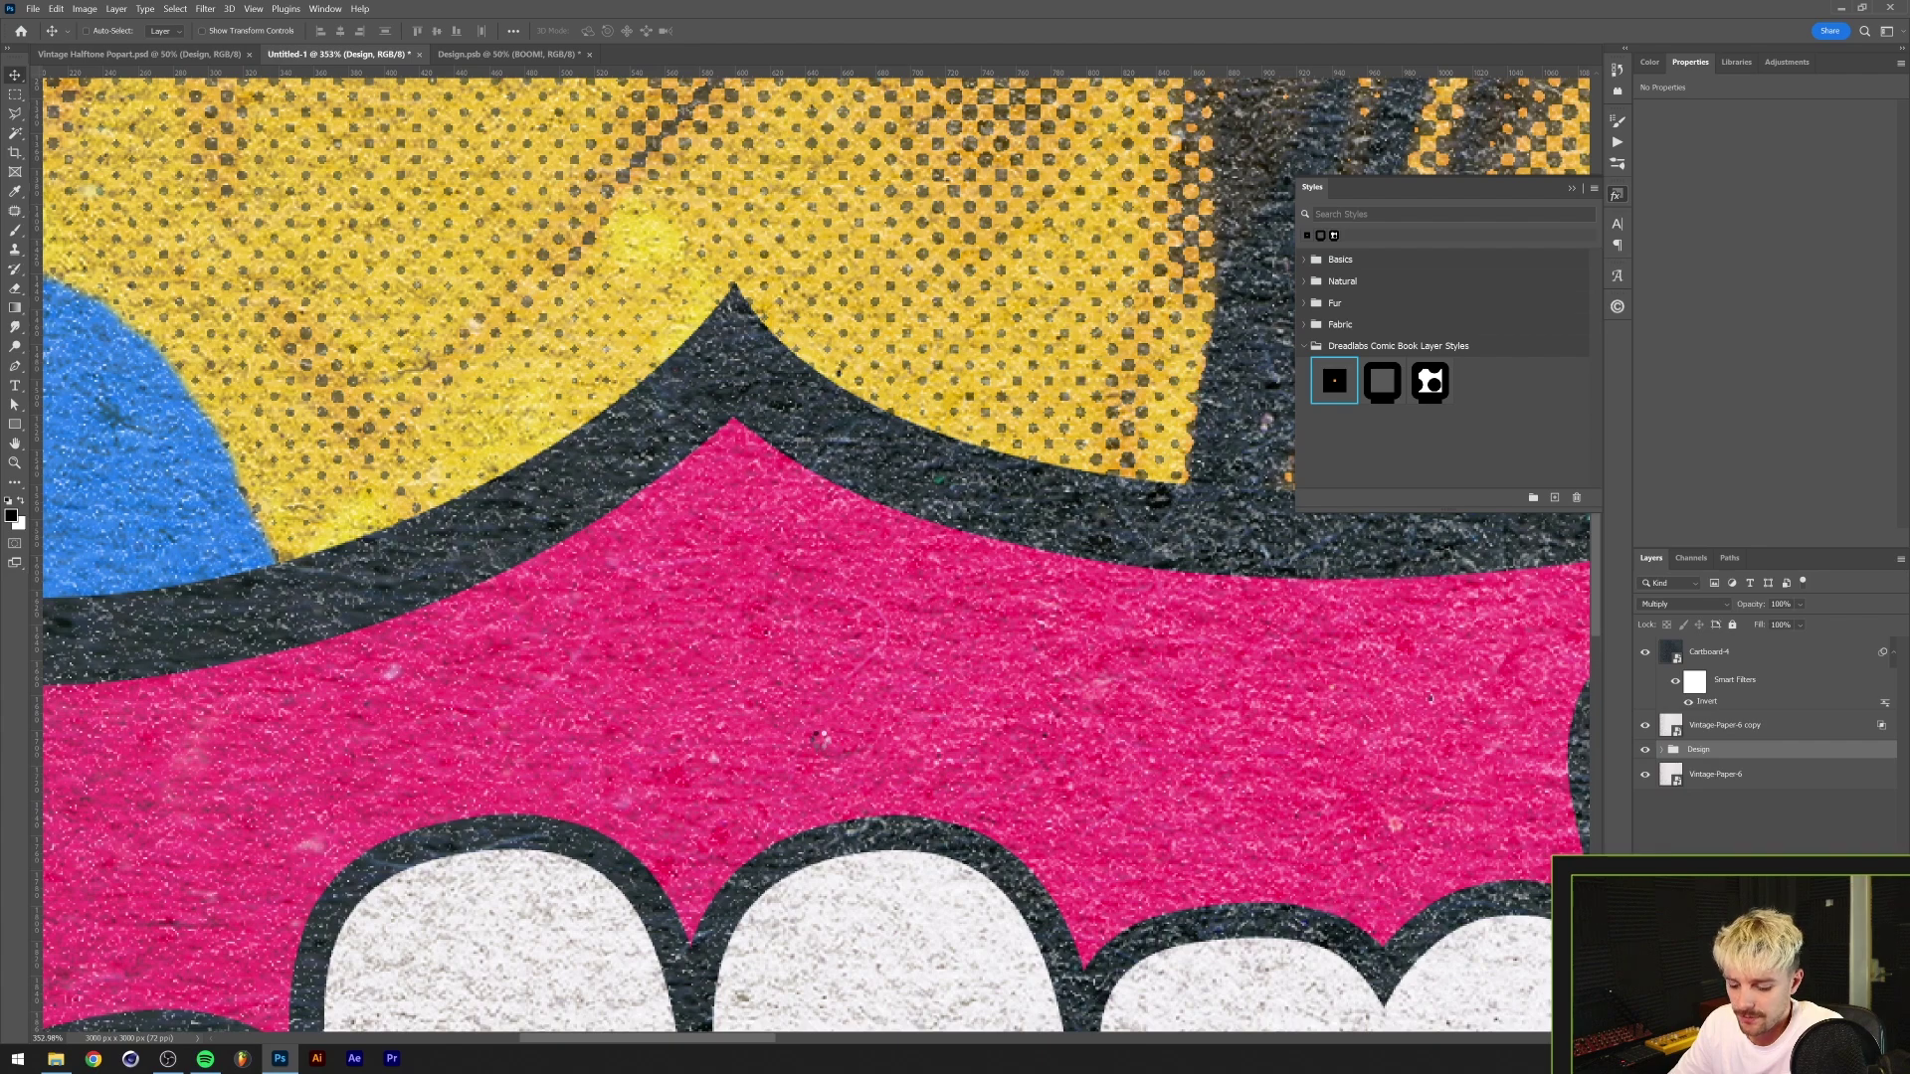
{"action": "key", "text": "ctrl+0"}
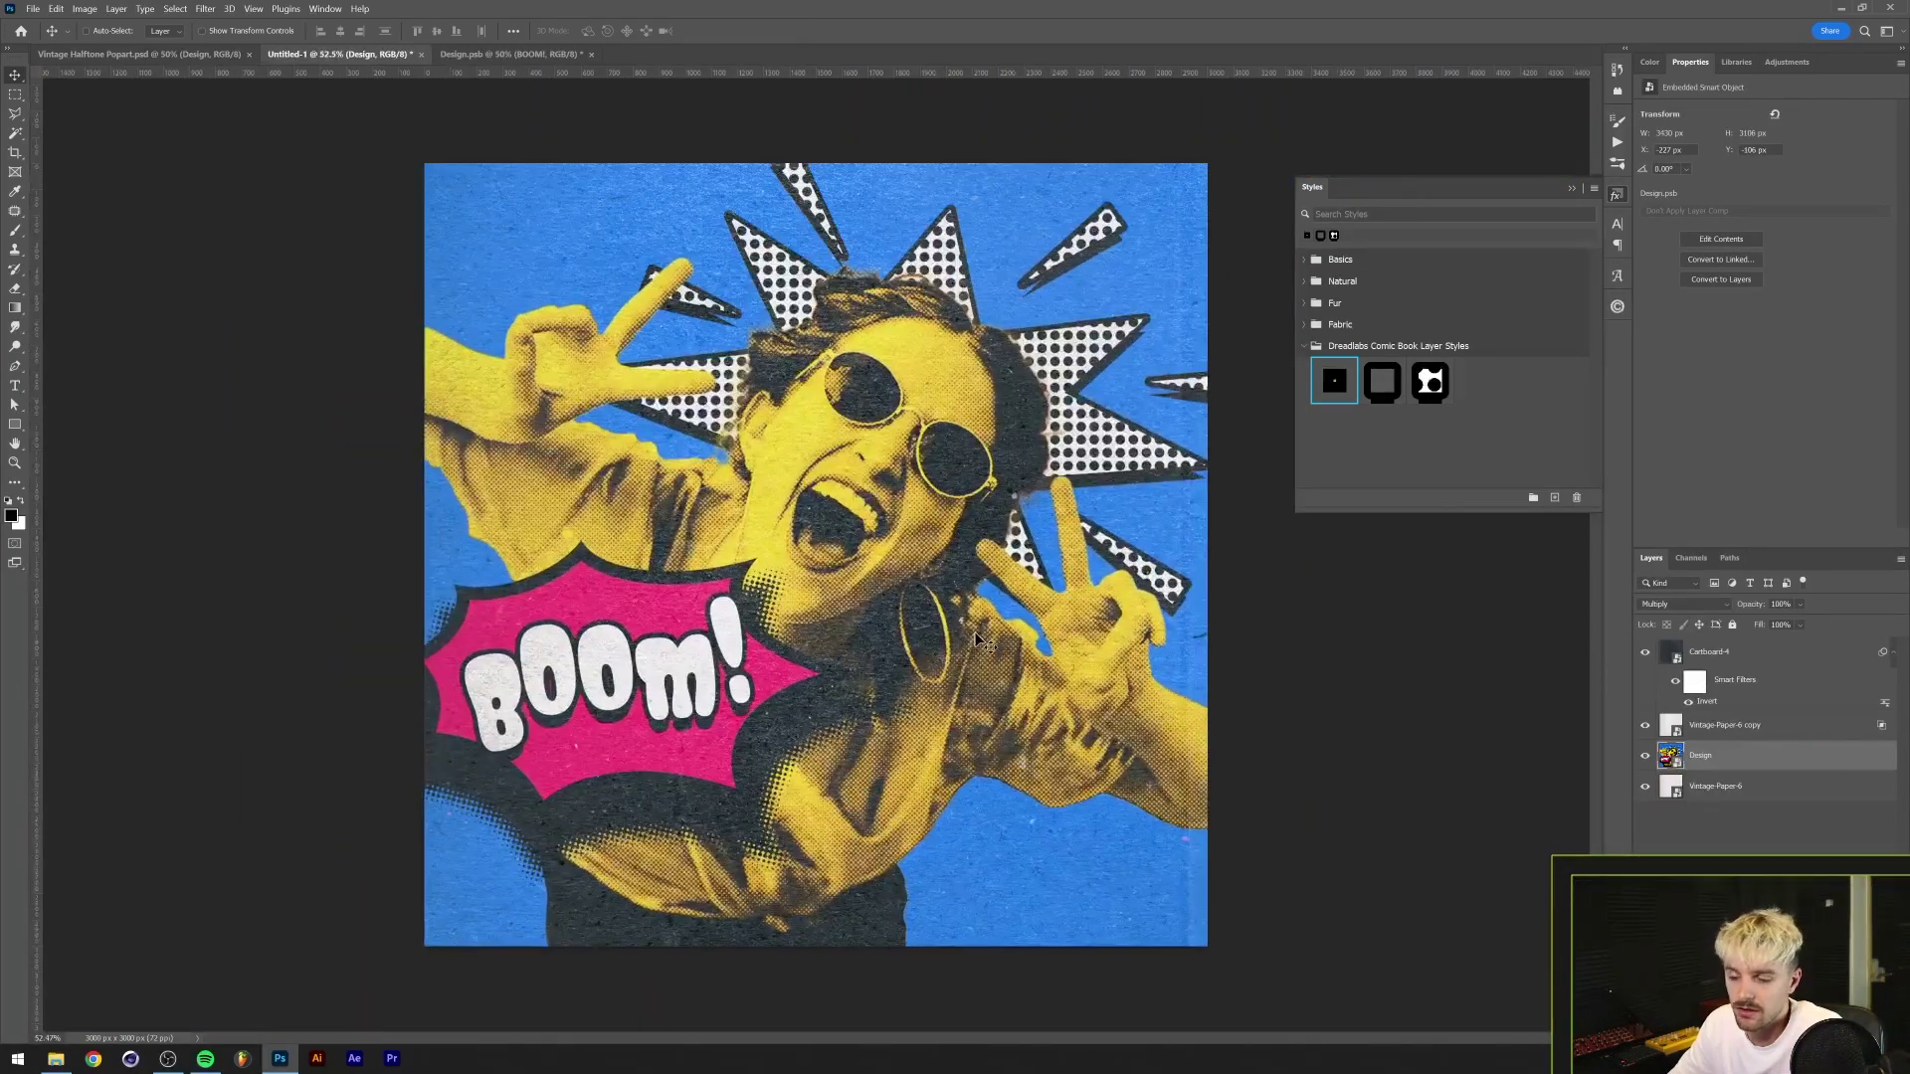
{"action": "double_click", "coordinate": [1669, 757]}
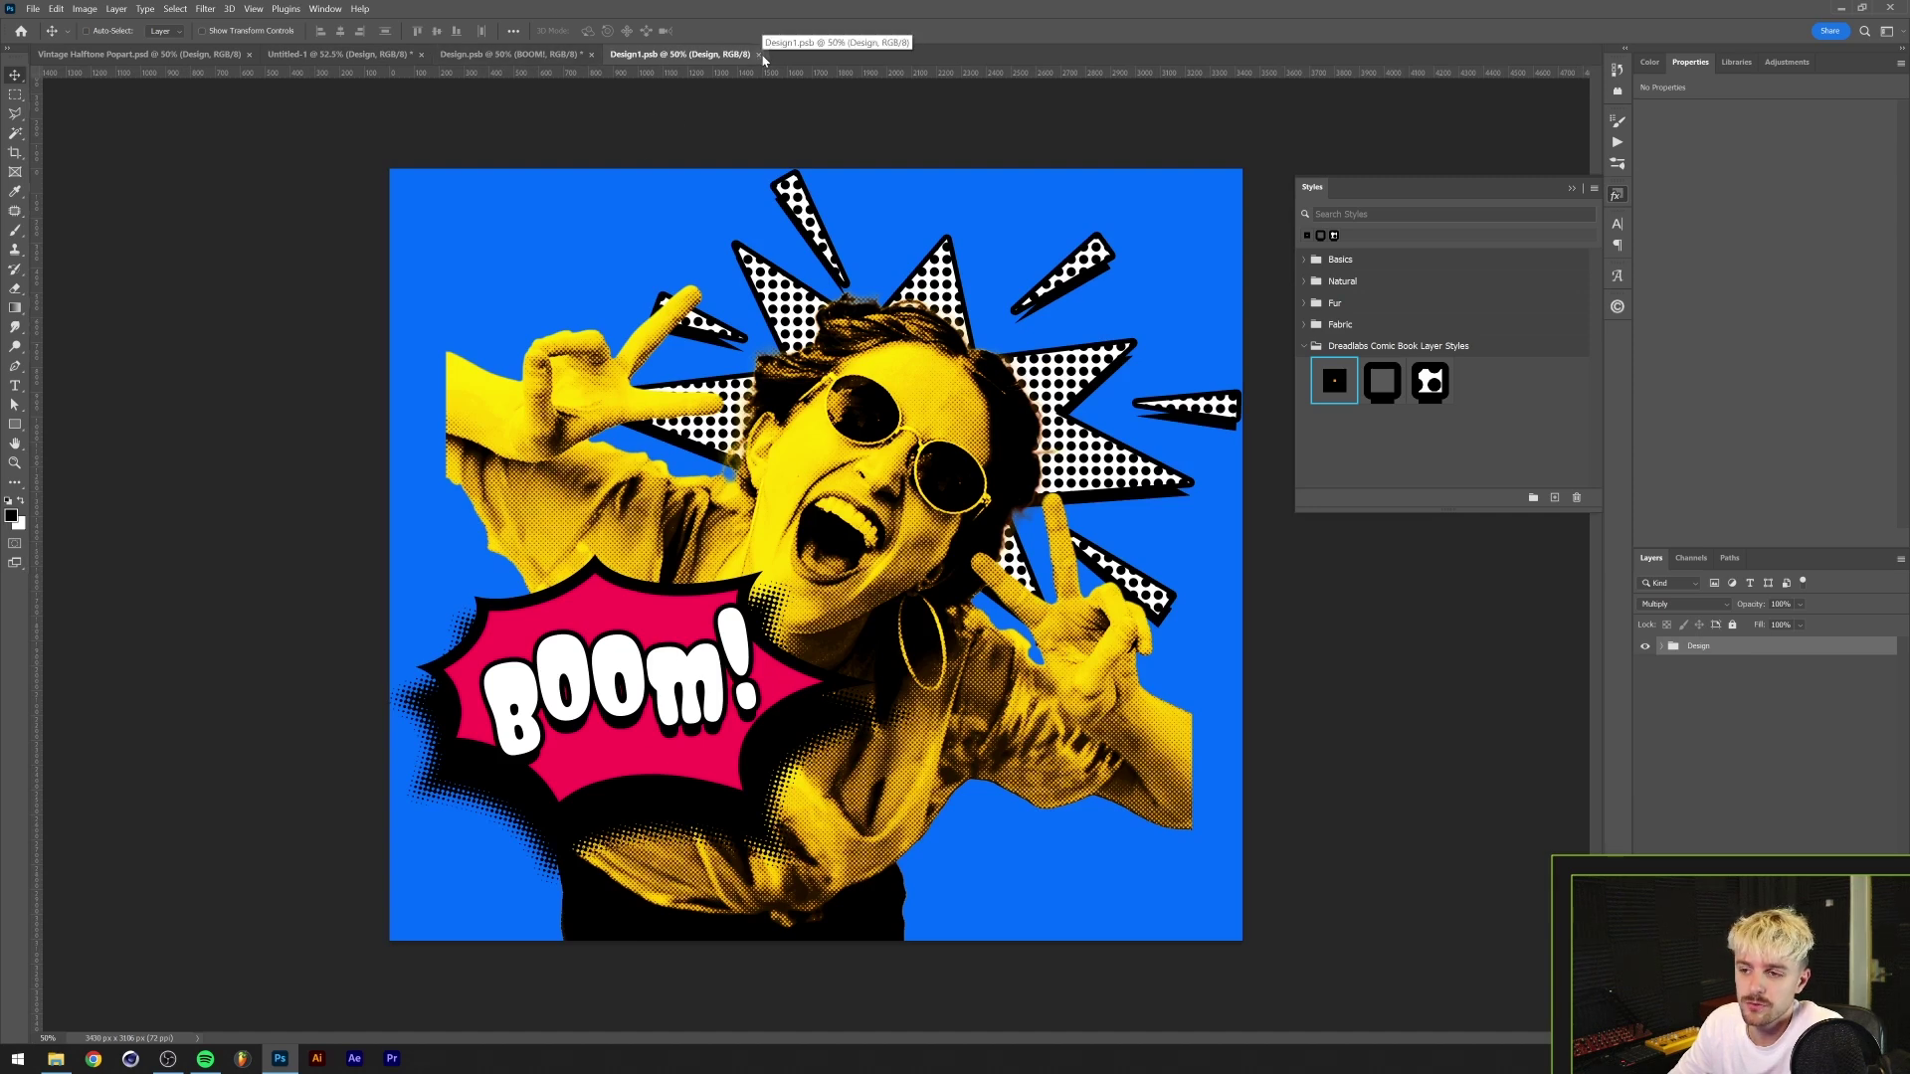
{"action": "left_click", "coordinate": [758, 55]}
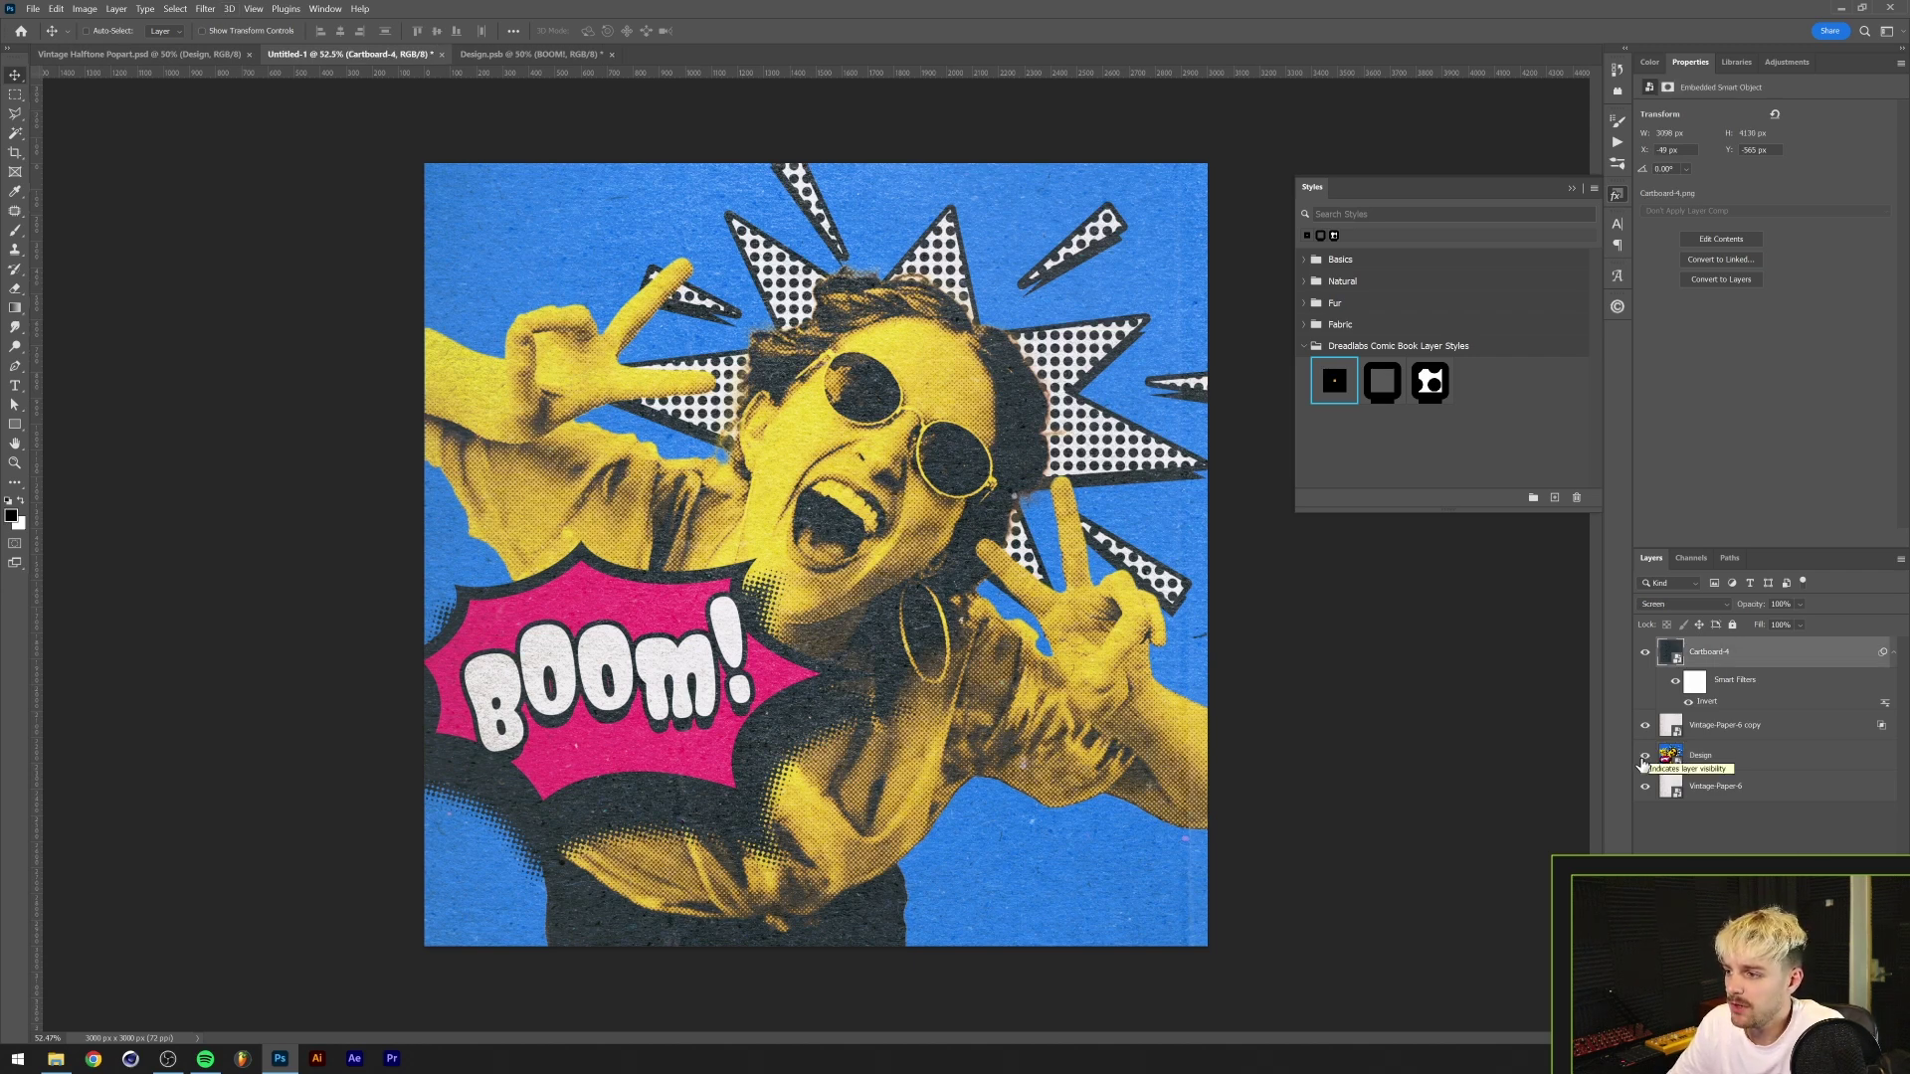
- Hide the Design smart object and stamp the visible paper and cardboard textures into a new merged layer
{"action": "left_click", "coordinate": [1644, 756]}
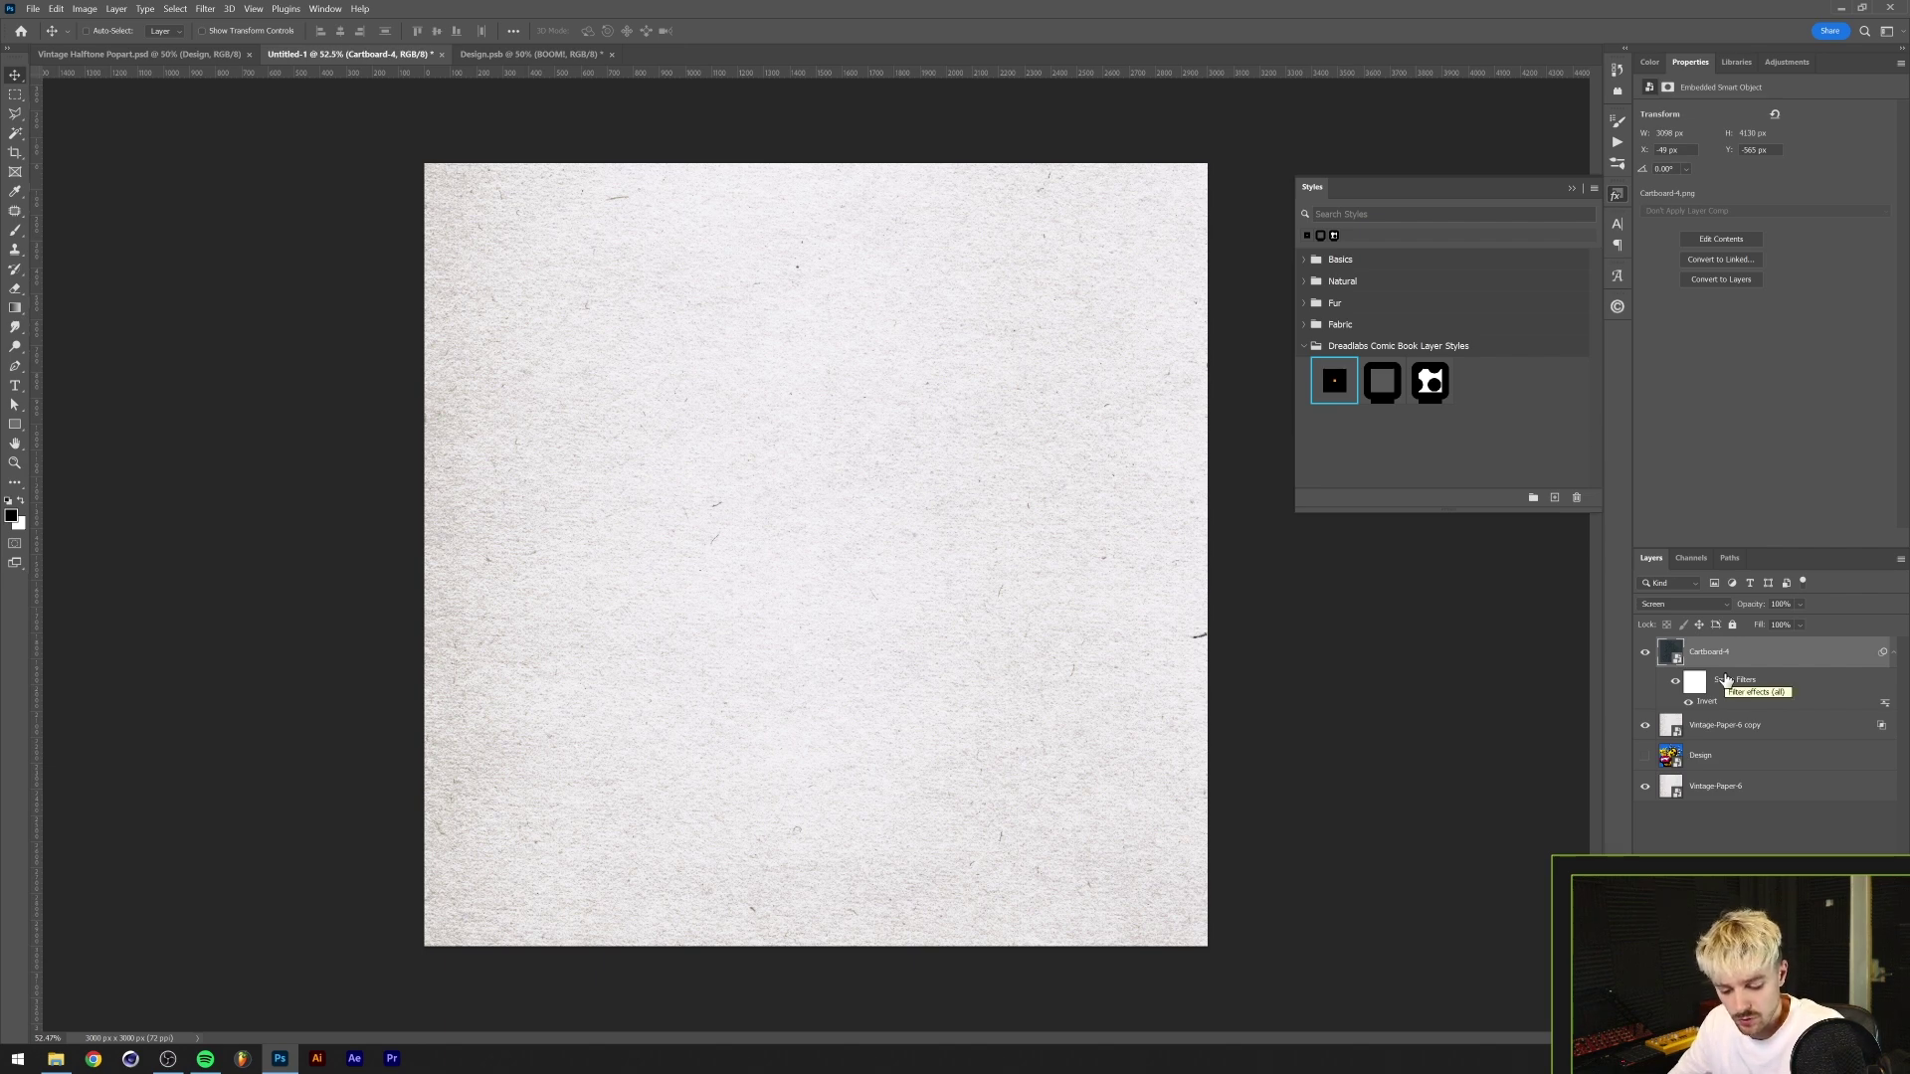
{"action": "key", "text": "ctrl"}
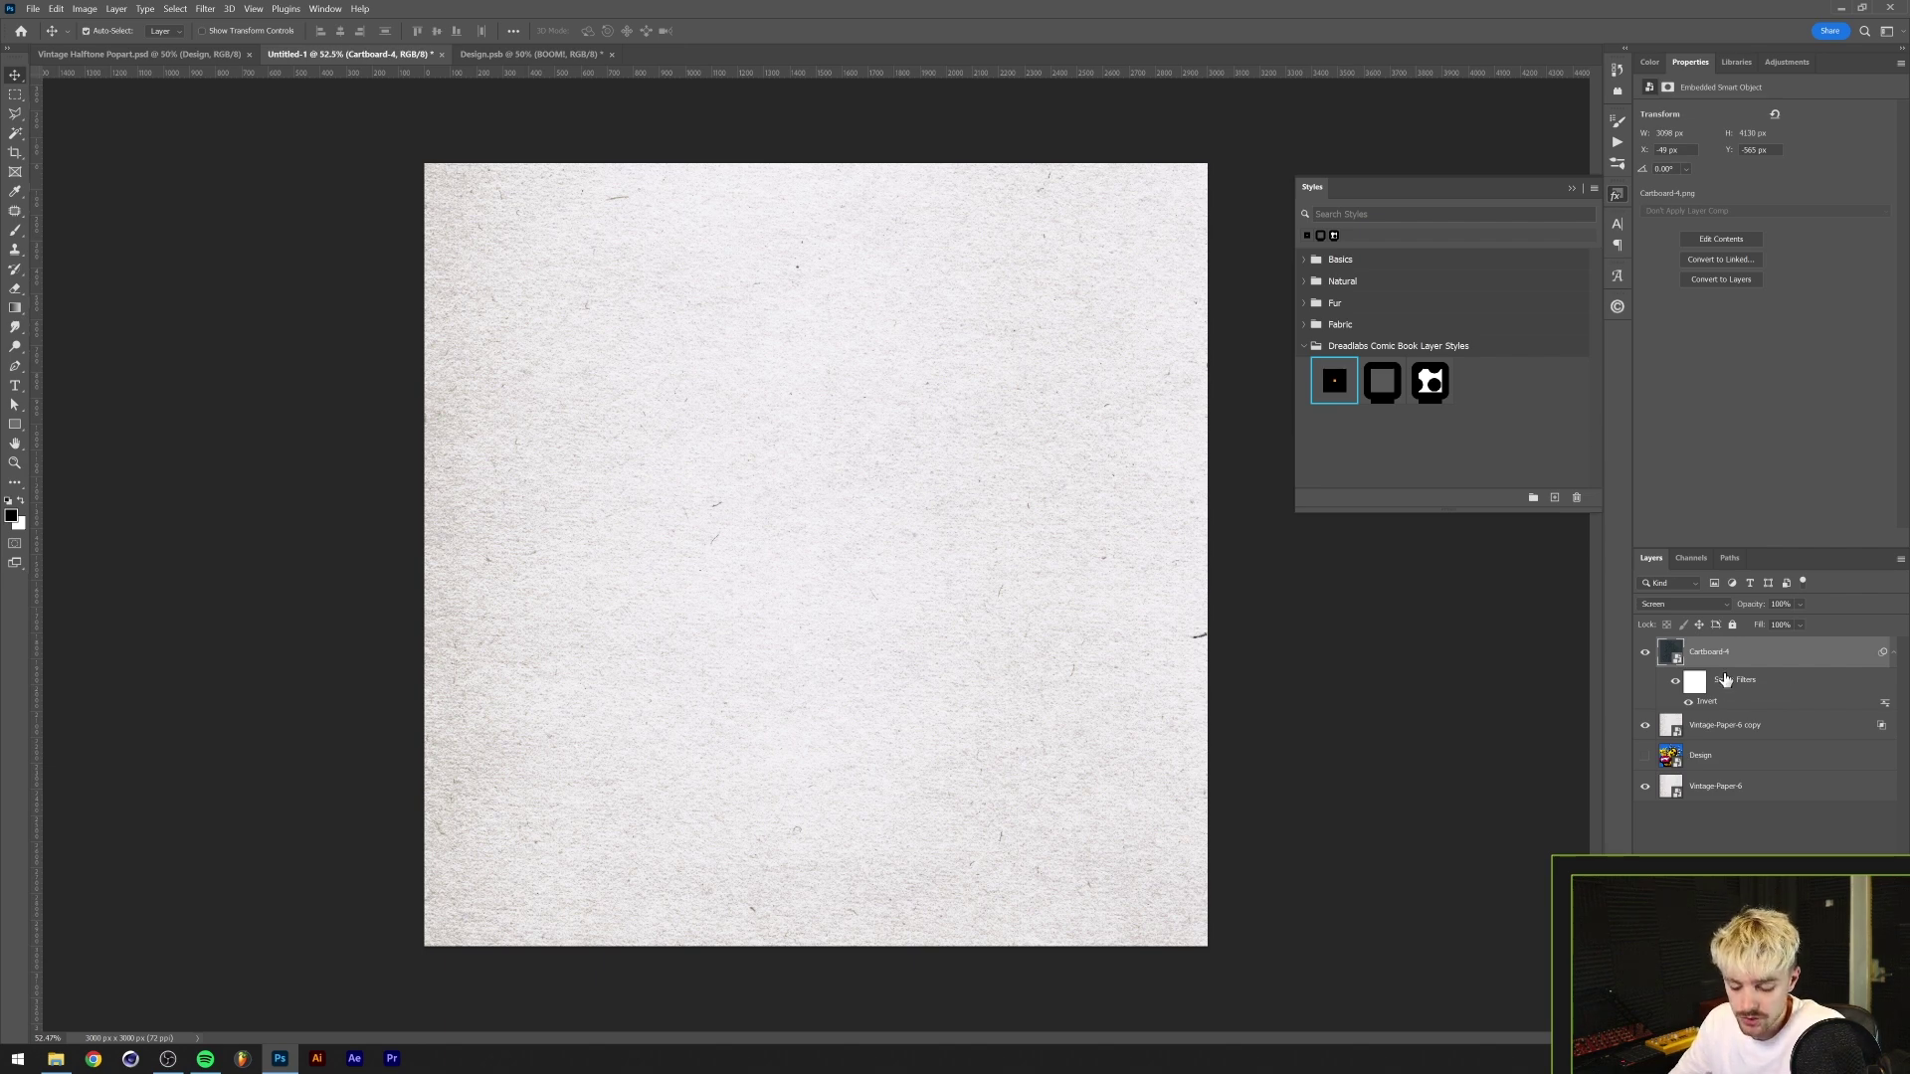
{"action": "key", "text": "ctrl+shift+alt+e"}
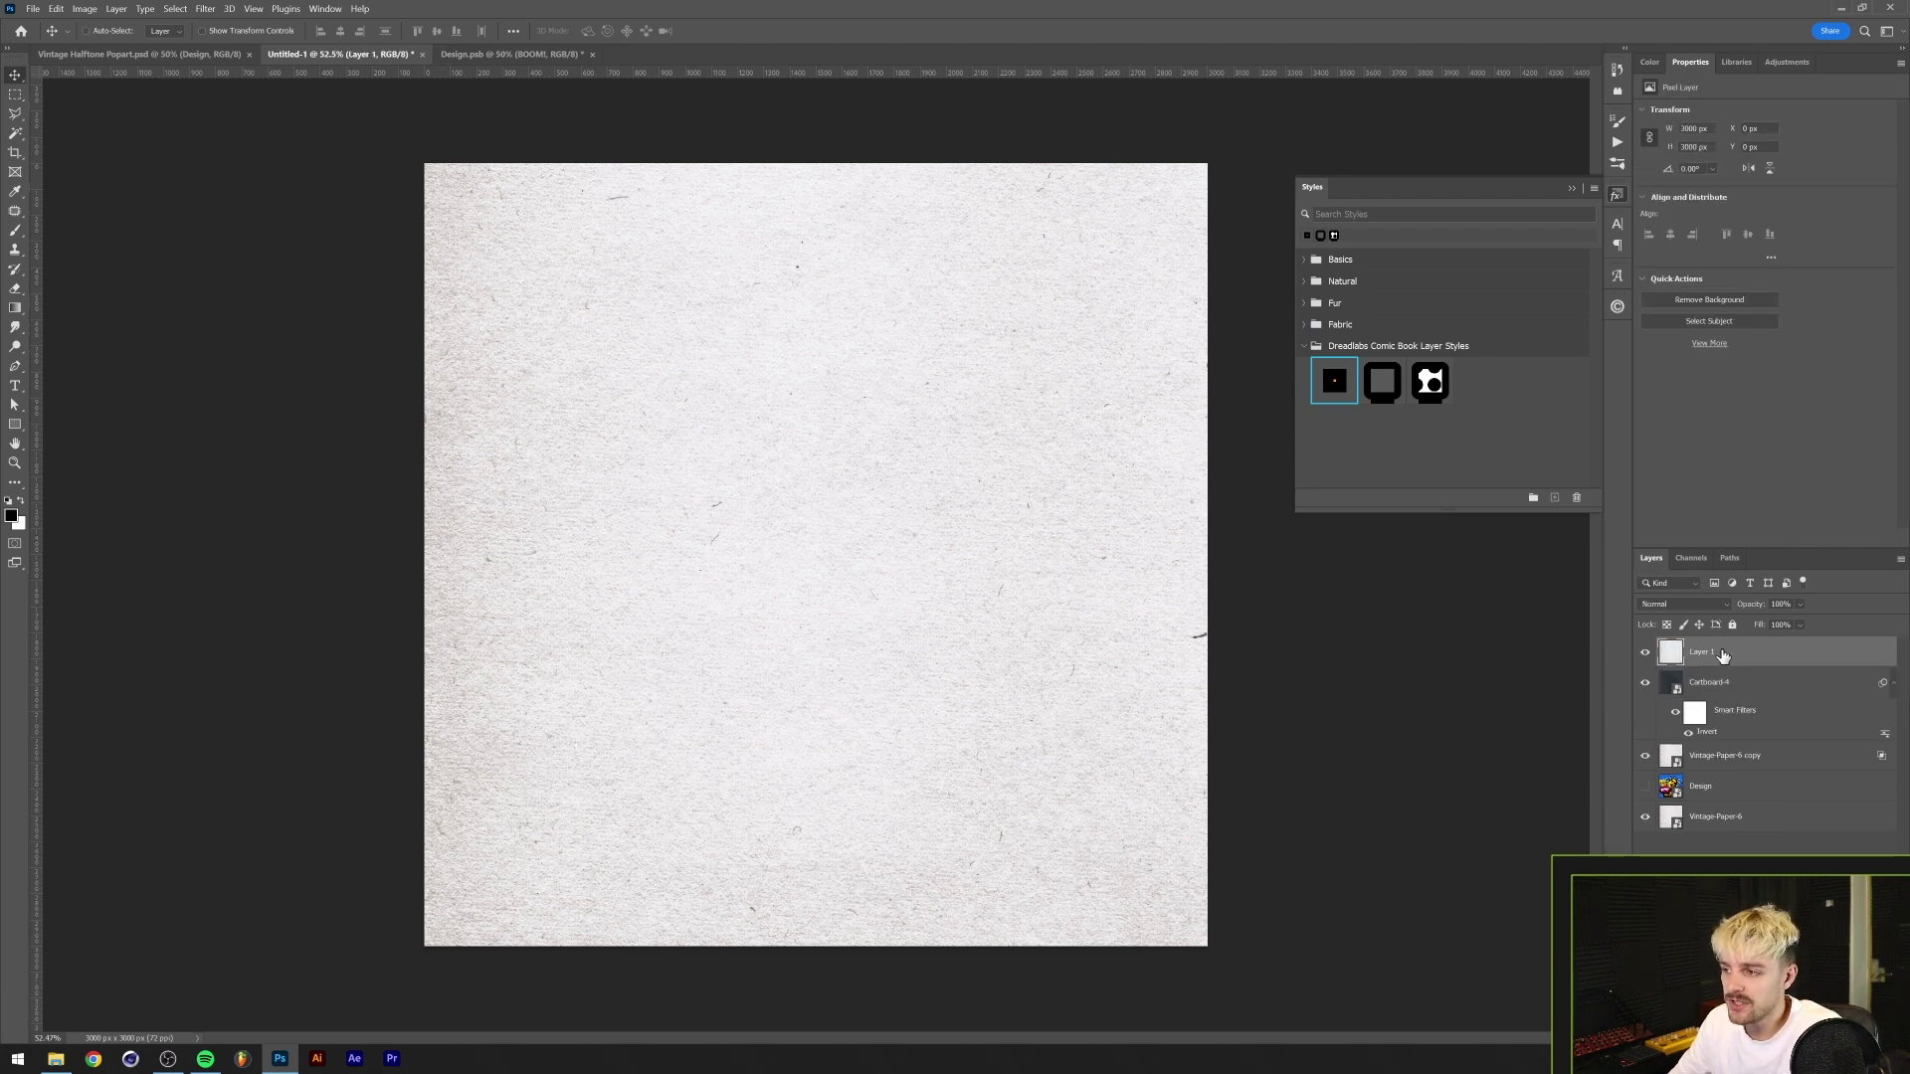
{"action": "left_click_drag", "start_coordinate": [934, 468], "coordinate": [677, 436]}
{"action": "key", "text": "ctrl+z"}
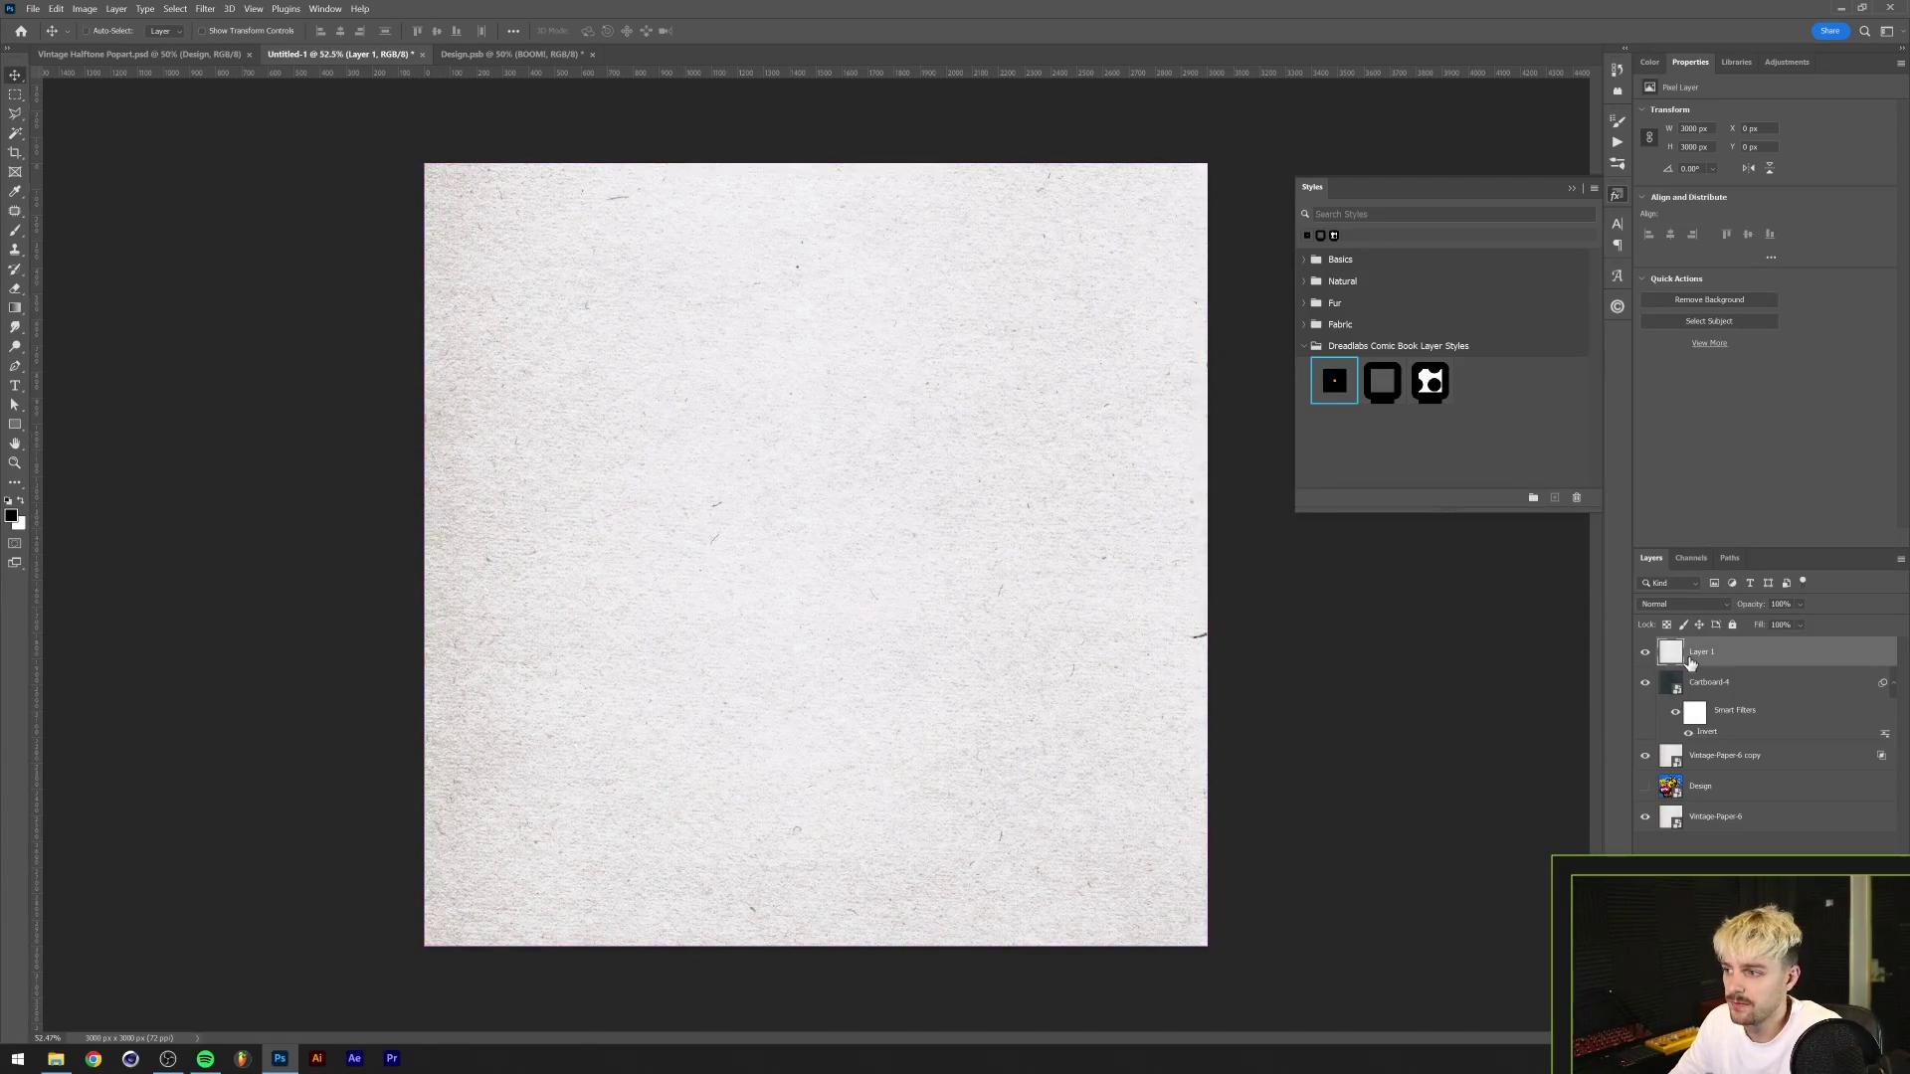
{"action": "left_click_drag", "start_coordinate": [626, 505], "coordinate": [664, 549]}
{"action": "key", "text": "ctrl+z"}
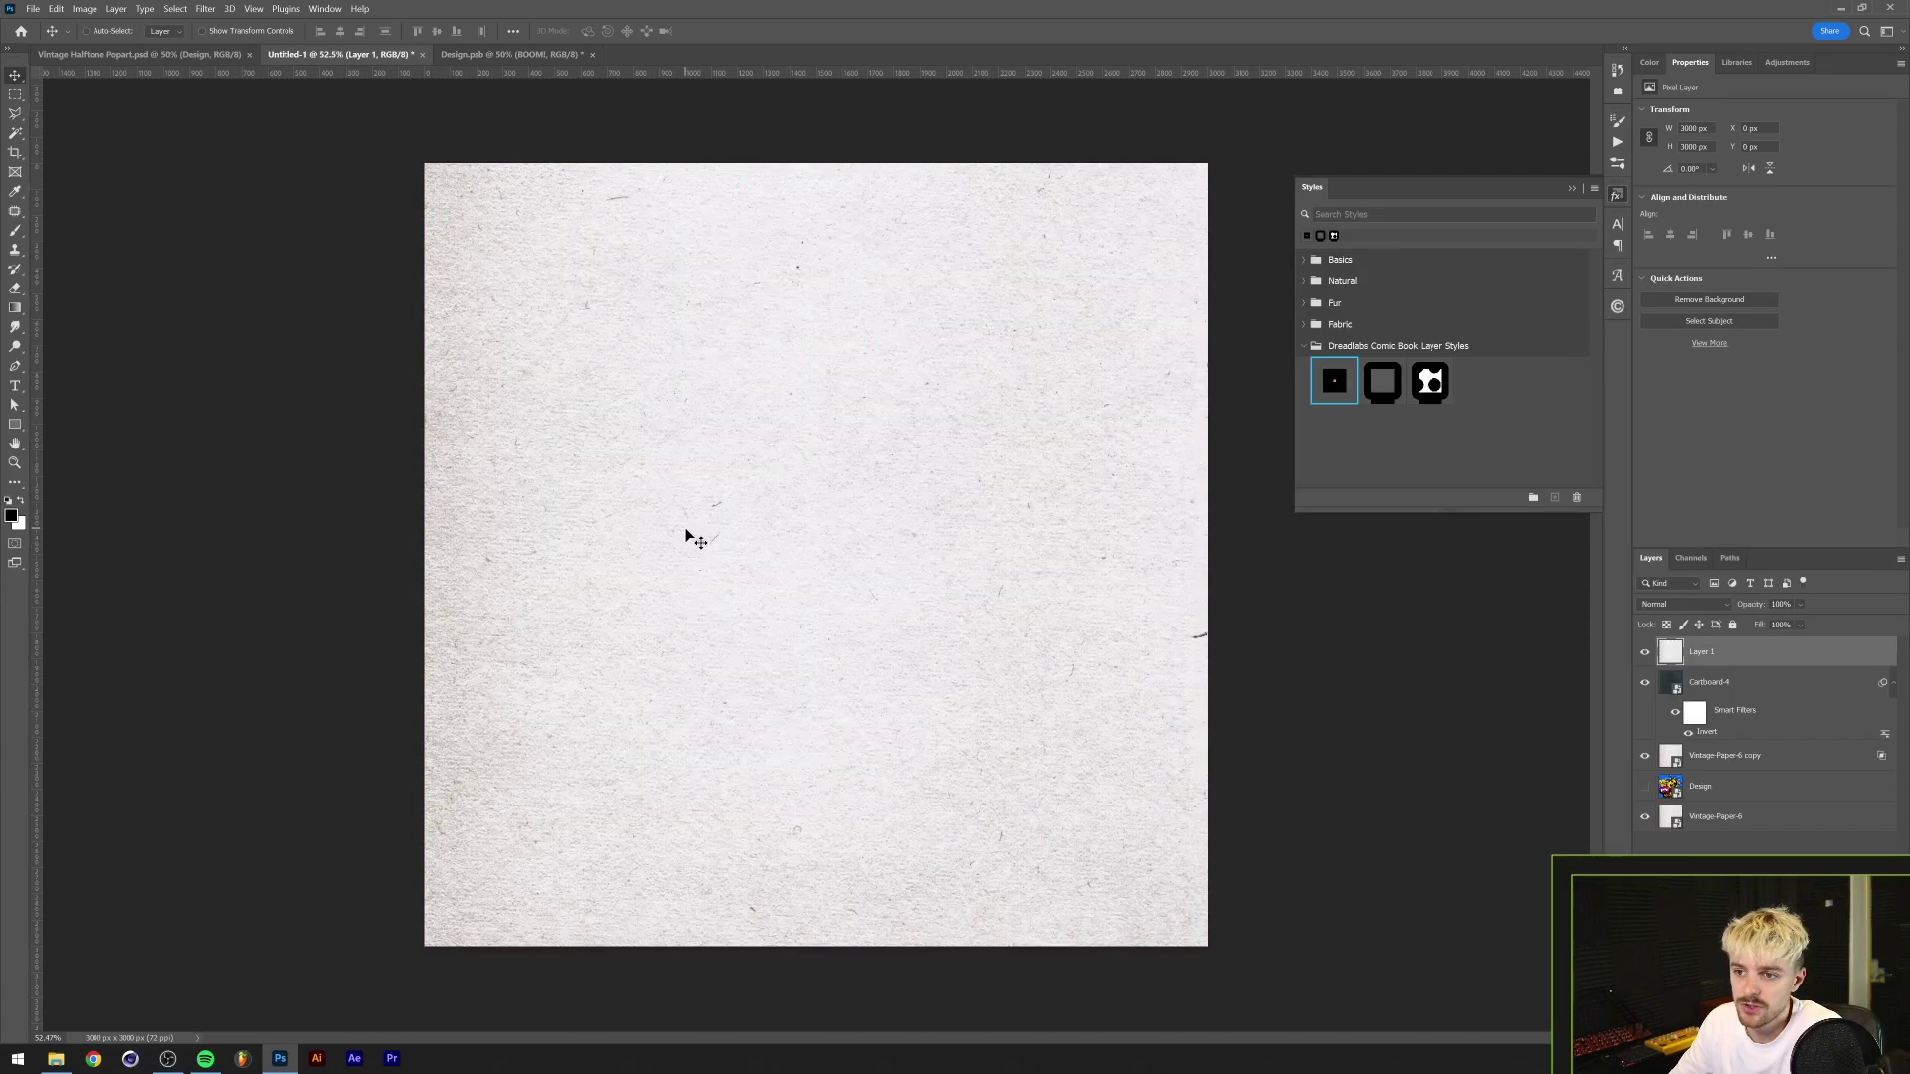
- Duplicate the merged texture layer into a new document named Displacement Map
{"action": "right_click", "coordinate": [1731, 651]}
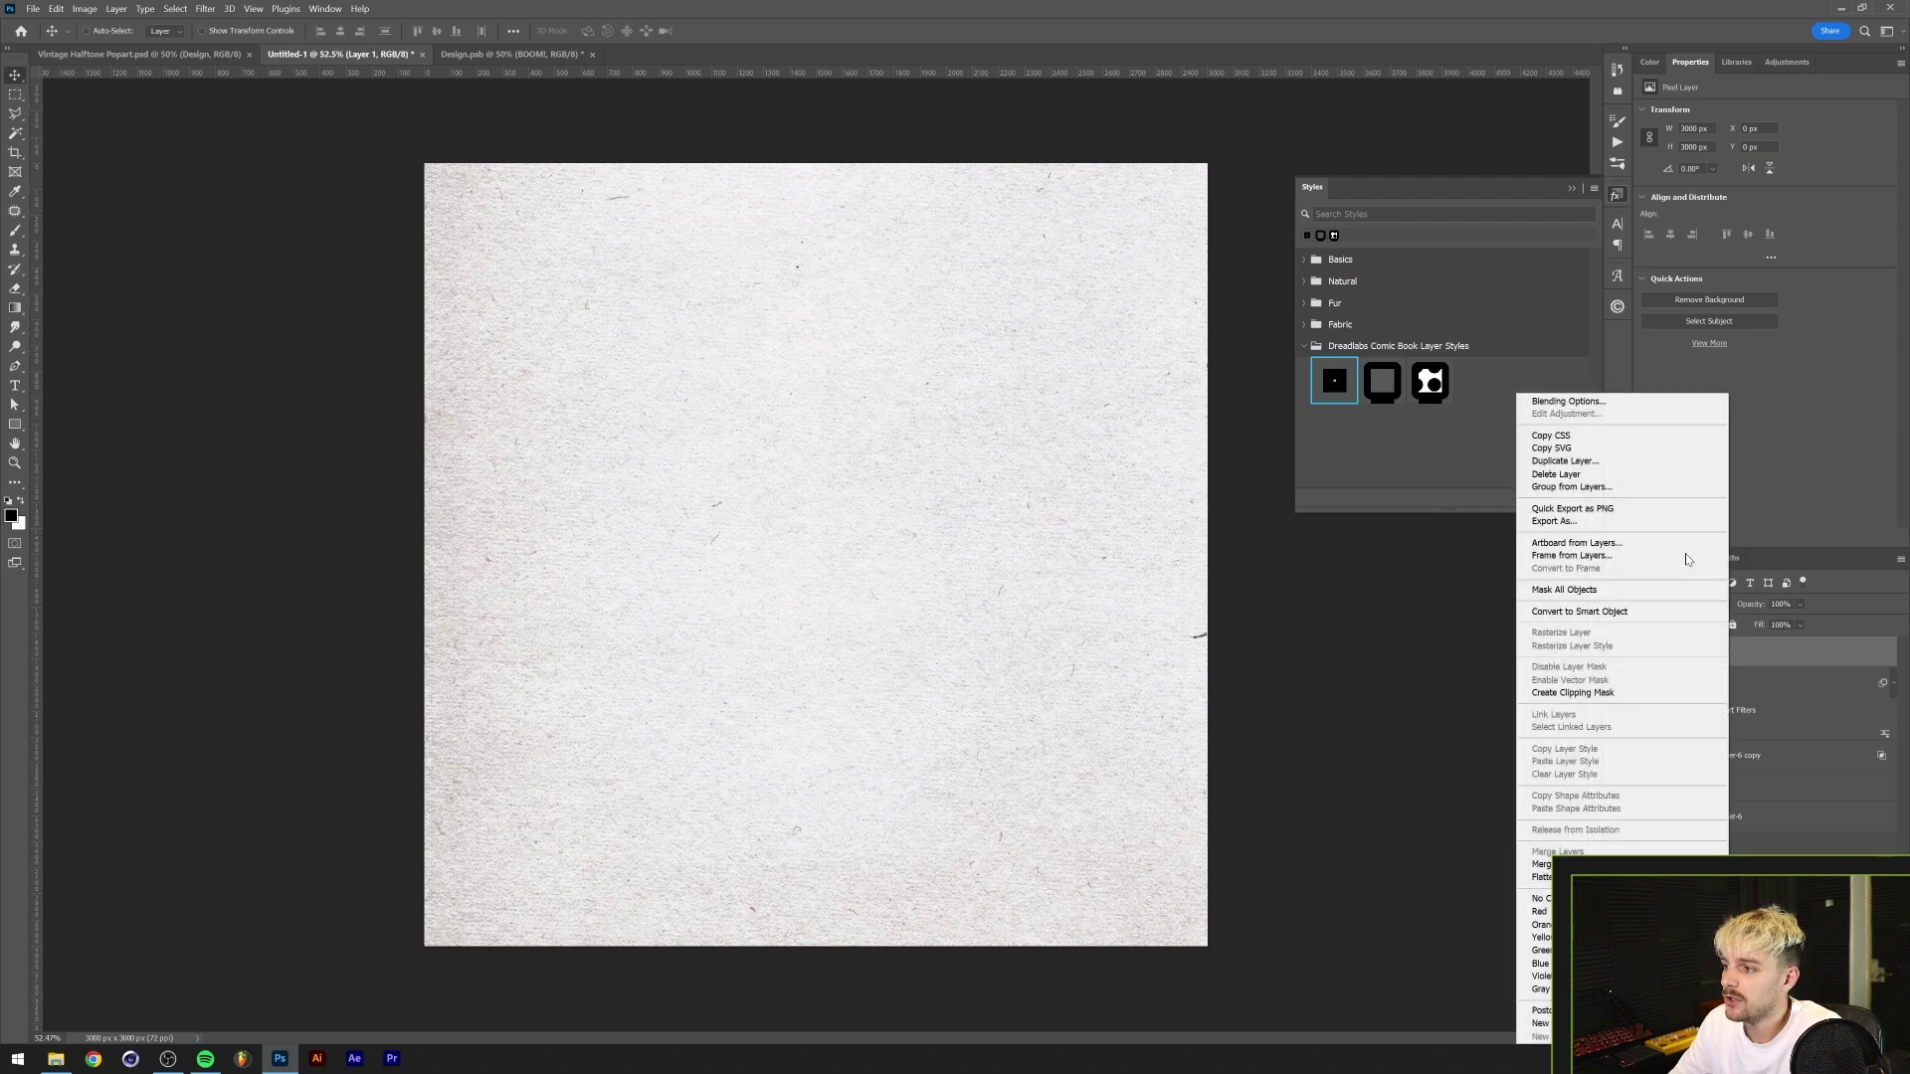
{"action": "left_click", "coordinate": [1612, 466]}
{"action": "left_click", "coordinate": [1079, 294]}
{"action": "left_click", "coordinate": [982, 348]}
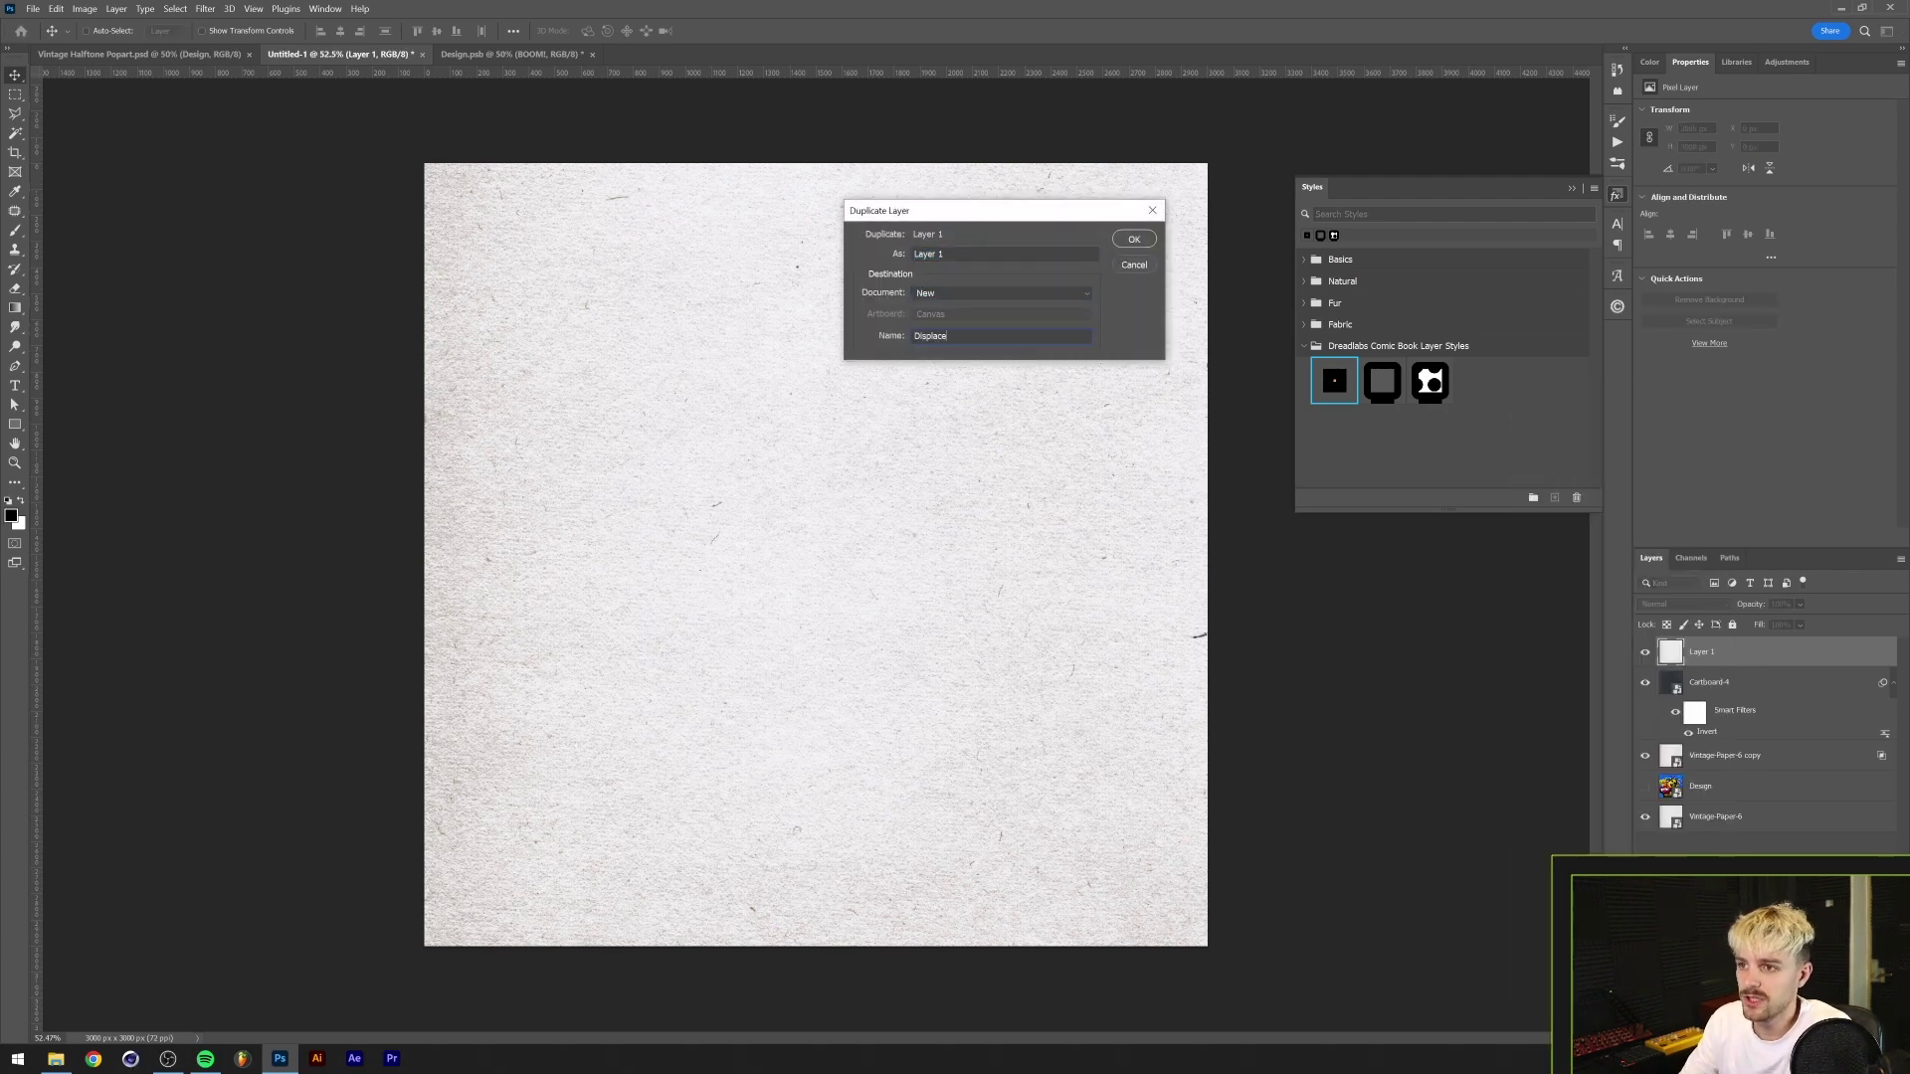
{"action": "type", "text": "Displacement Map"}
{"action": "key", "text": "Return"}
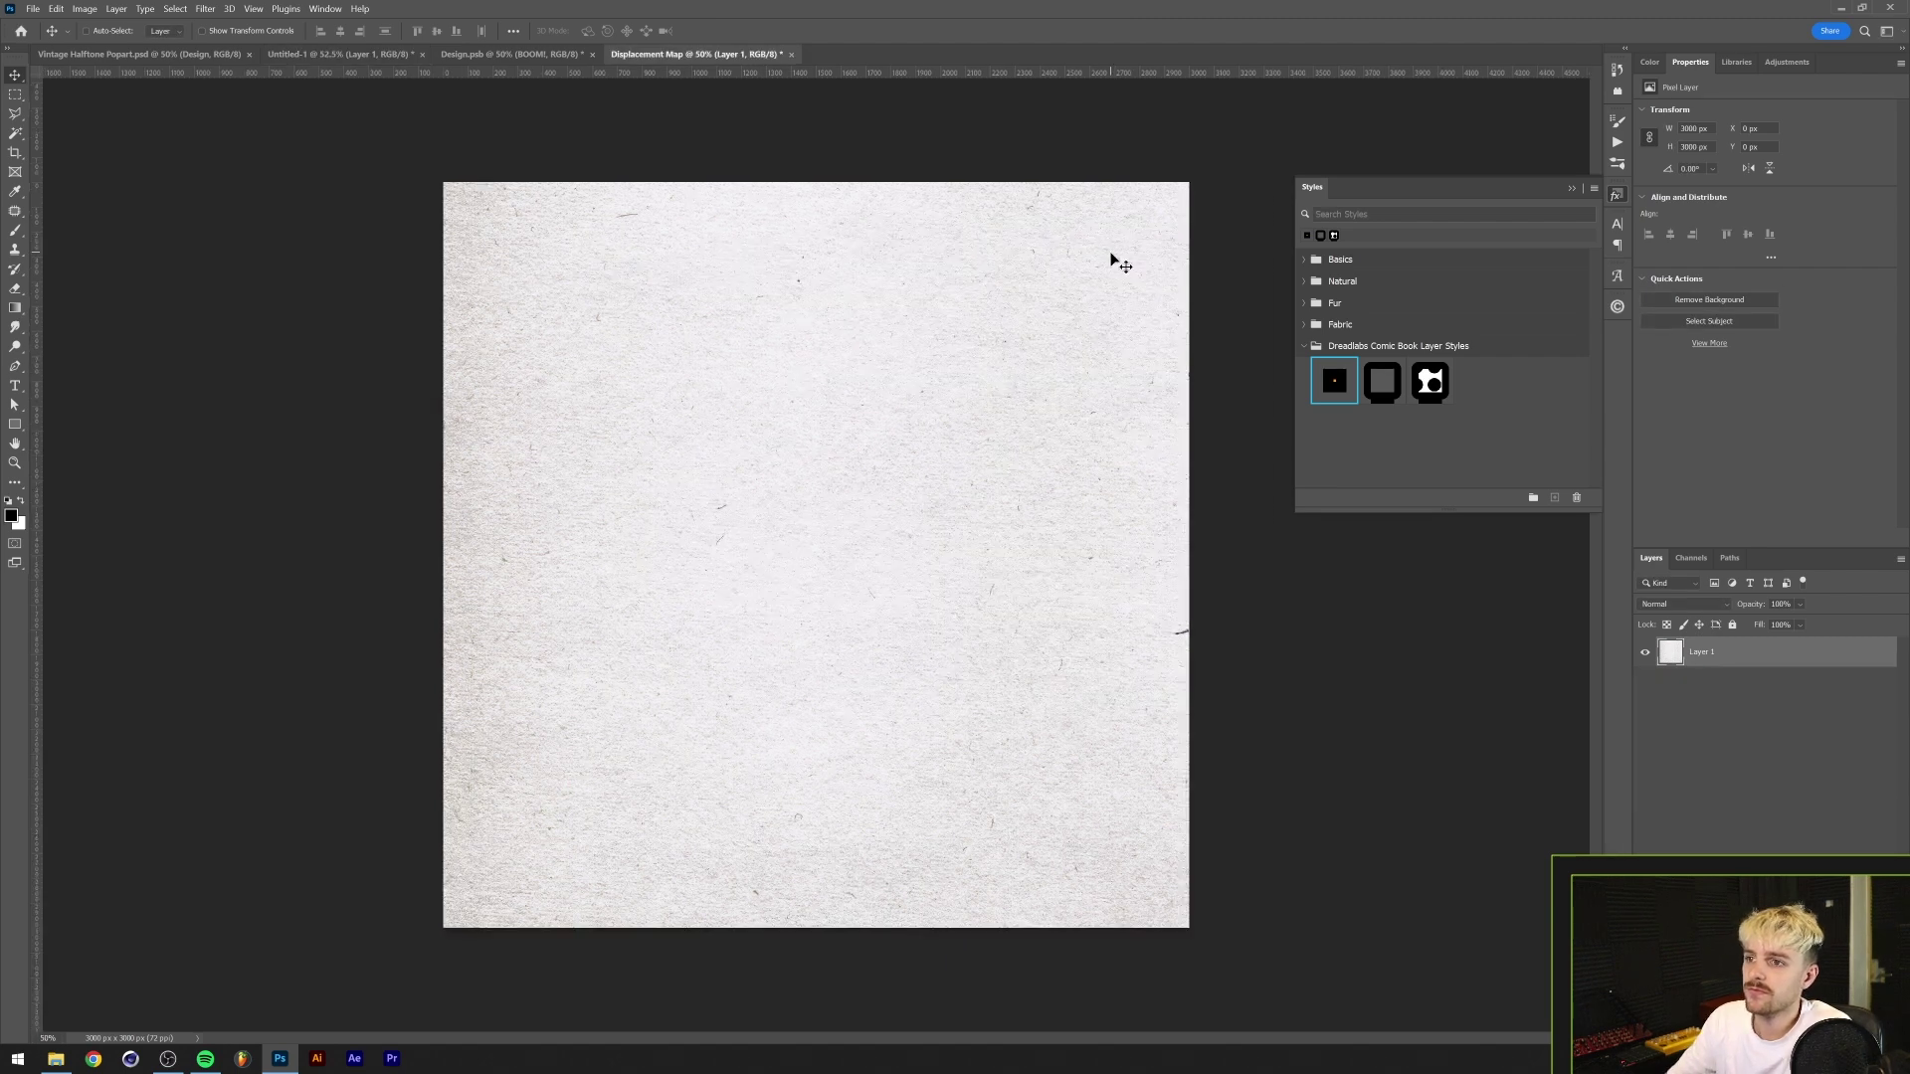
{"action": "key", "text": "ctrl+s"}
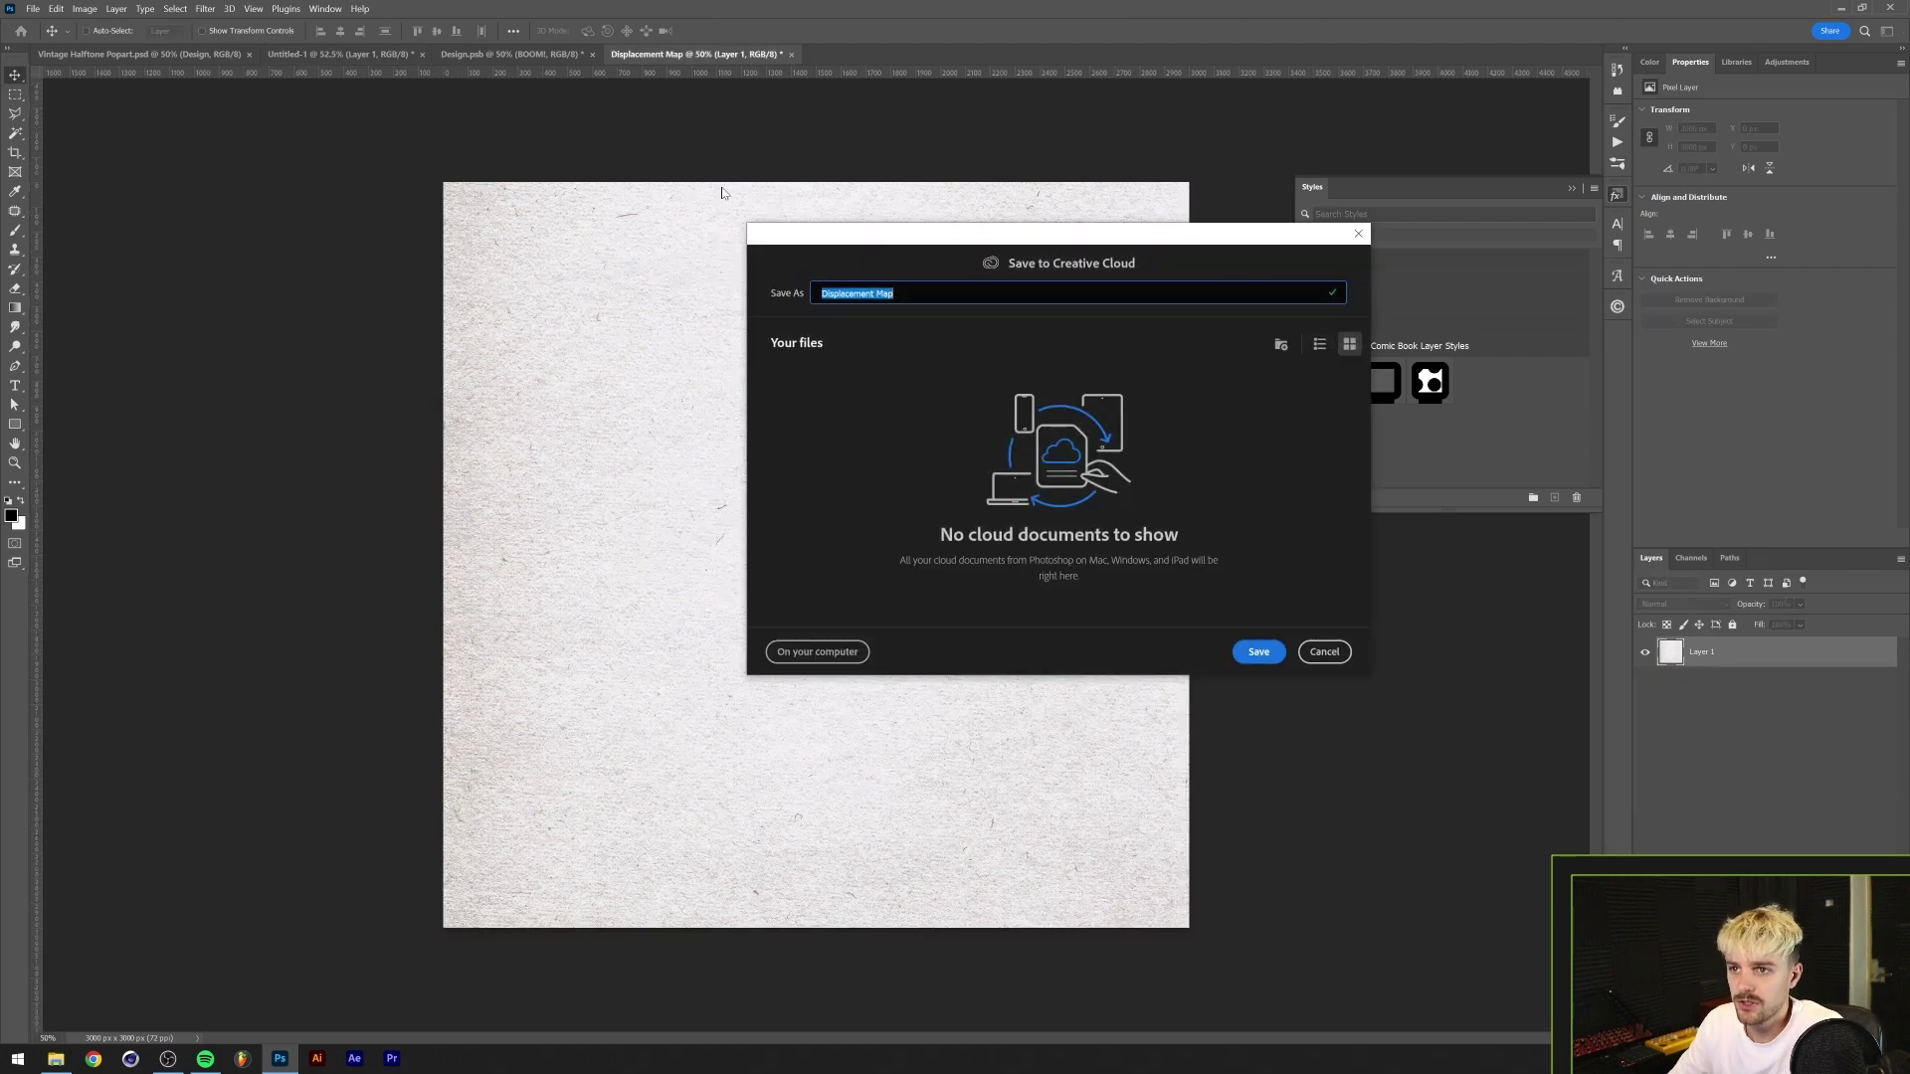
{"action": "left_click", "coordinate": [1324, 656]}
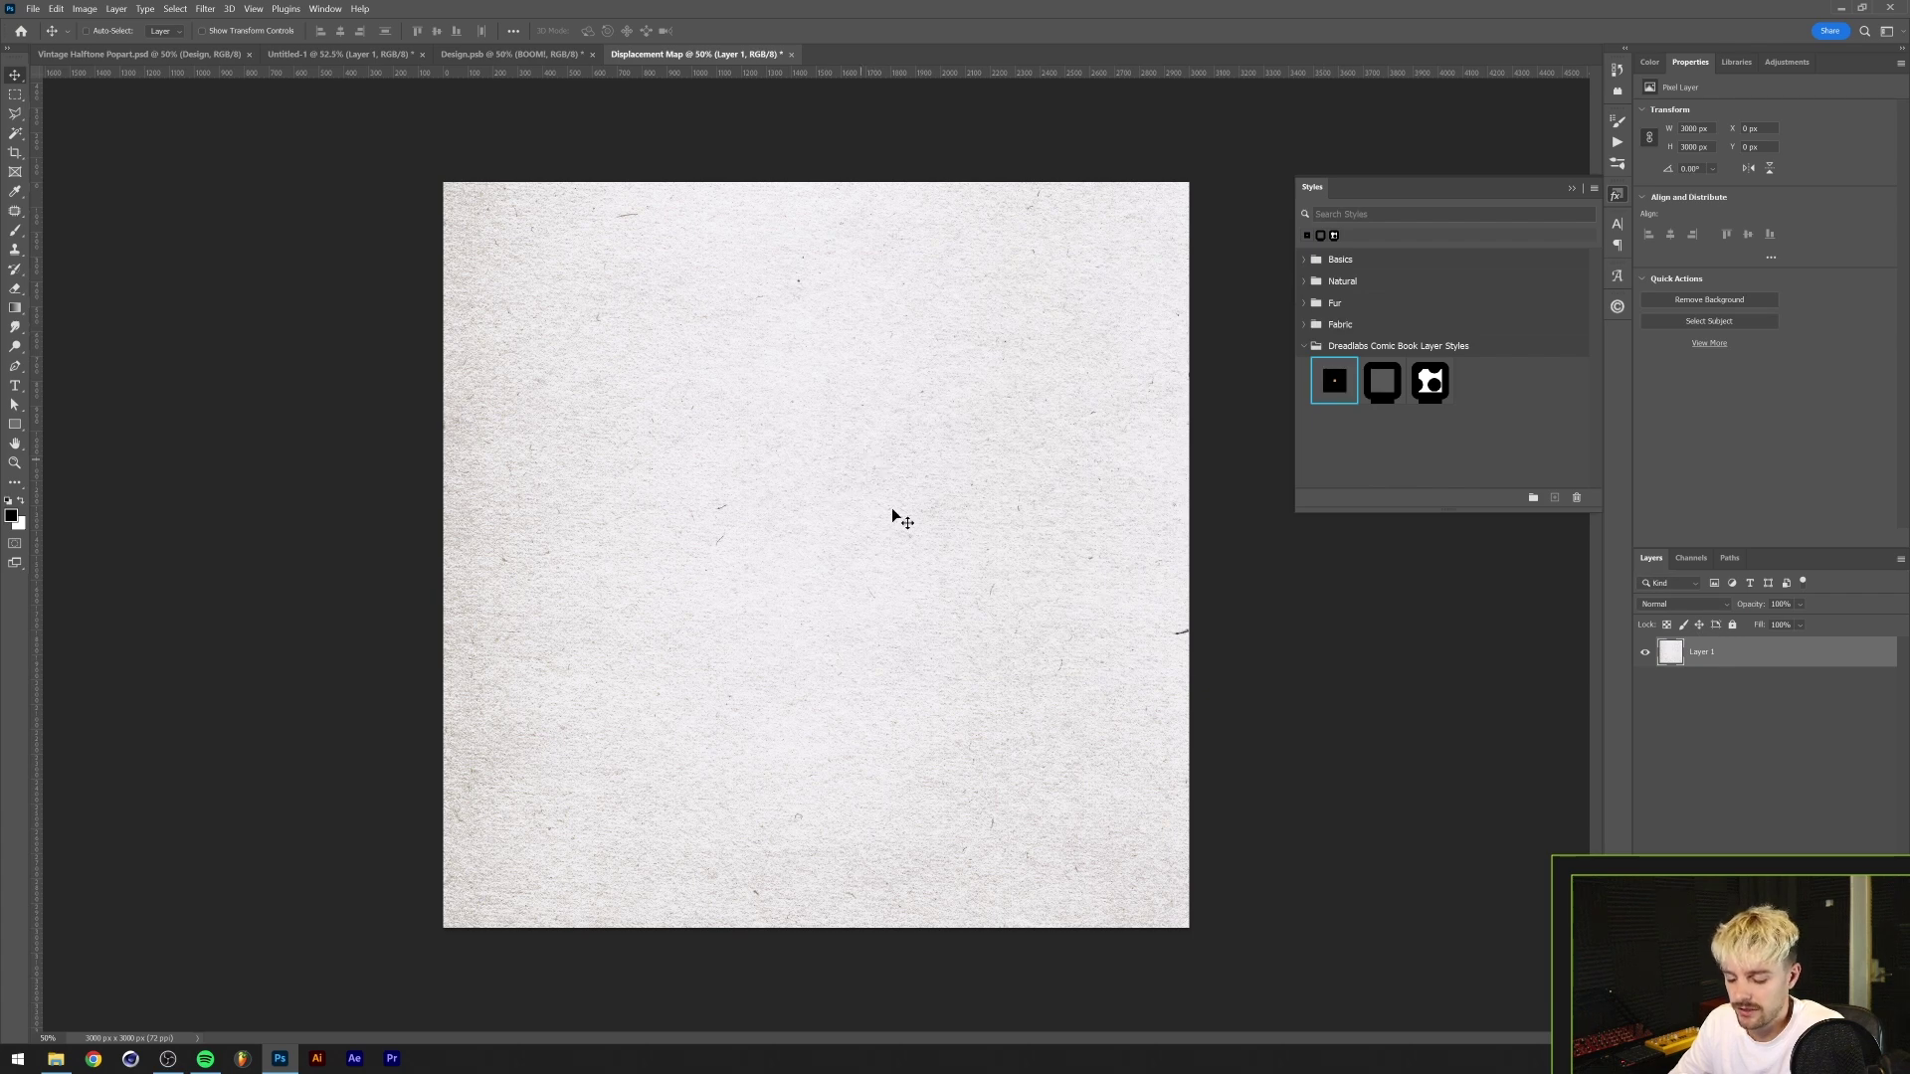
{"action": "key", "text": "ctrl+u"}
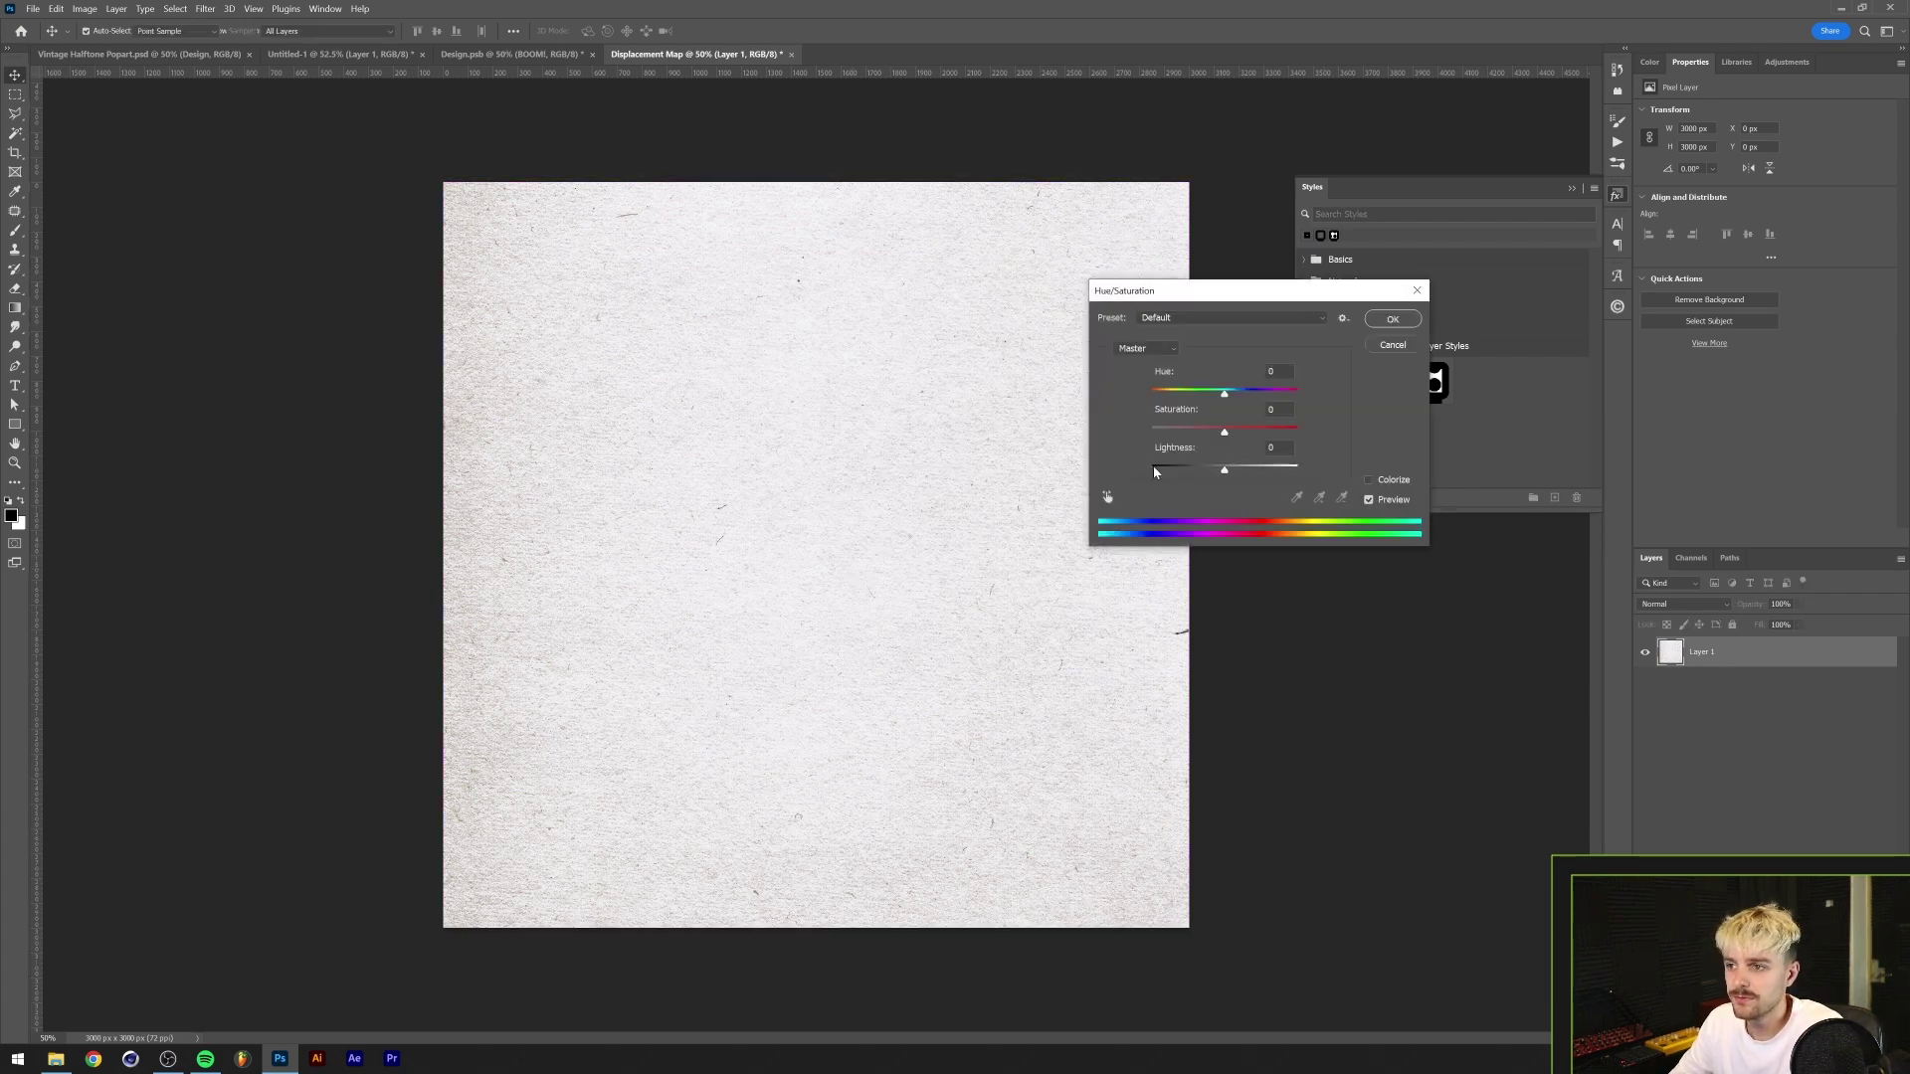
{"action": "left_click", "coordinate": [1393, 345]}
{"action": "key", "text": "v"}
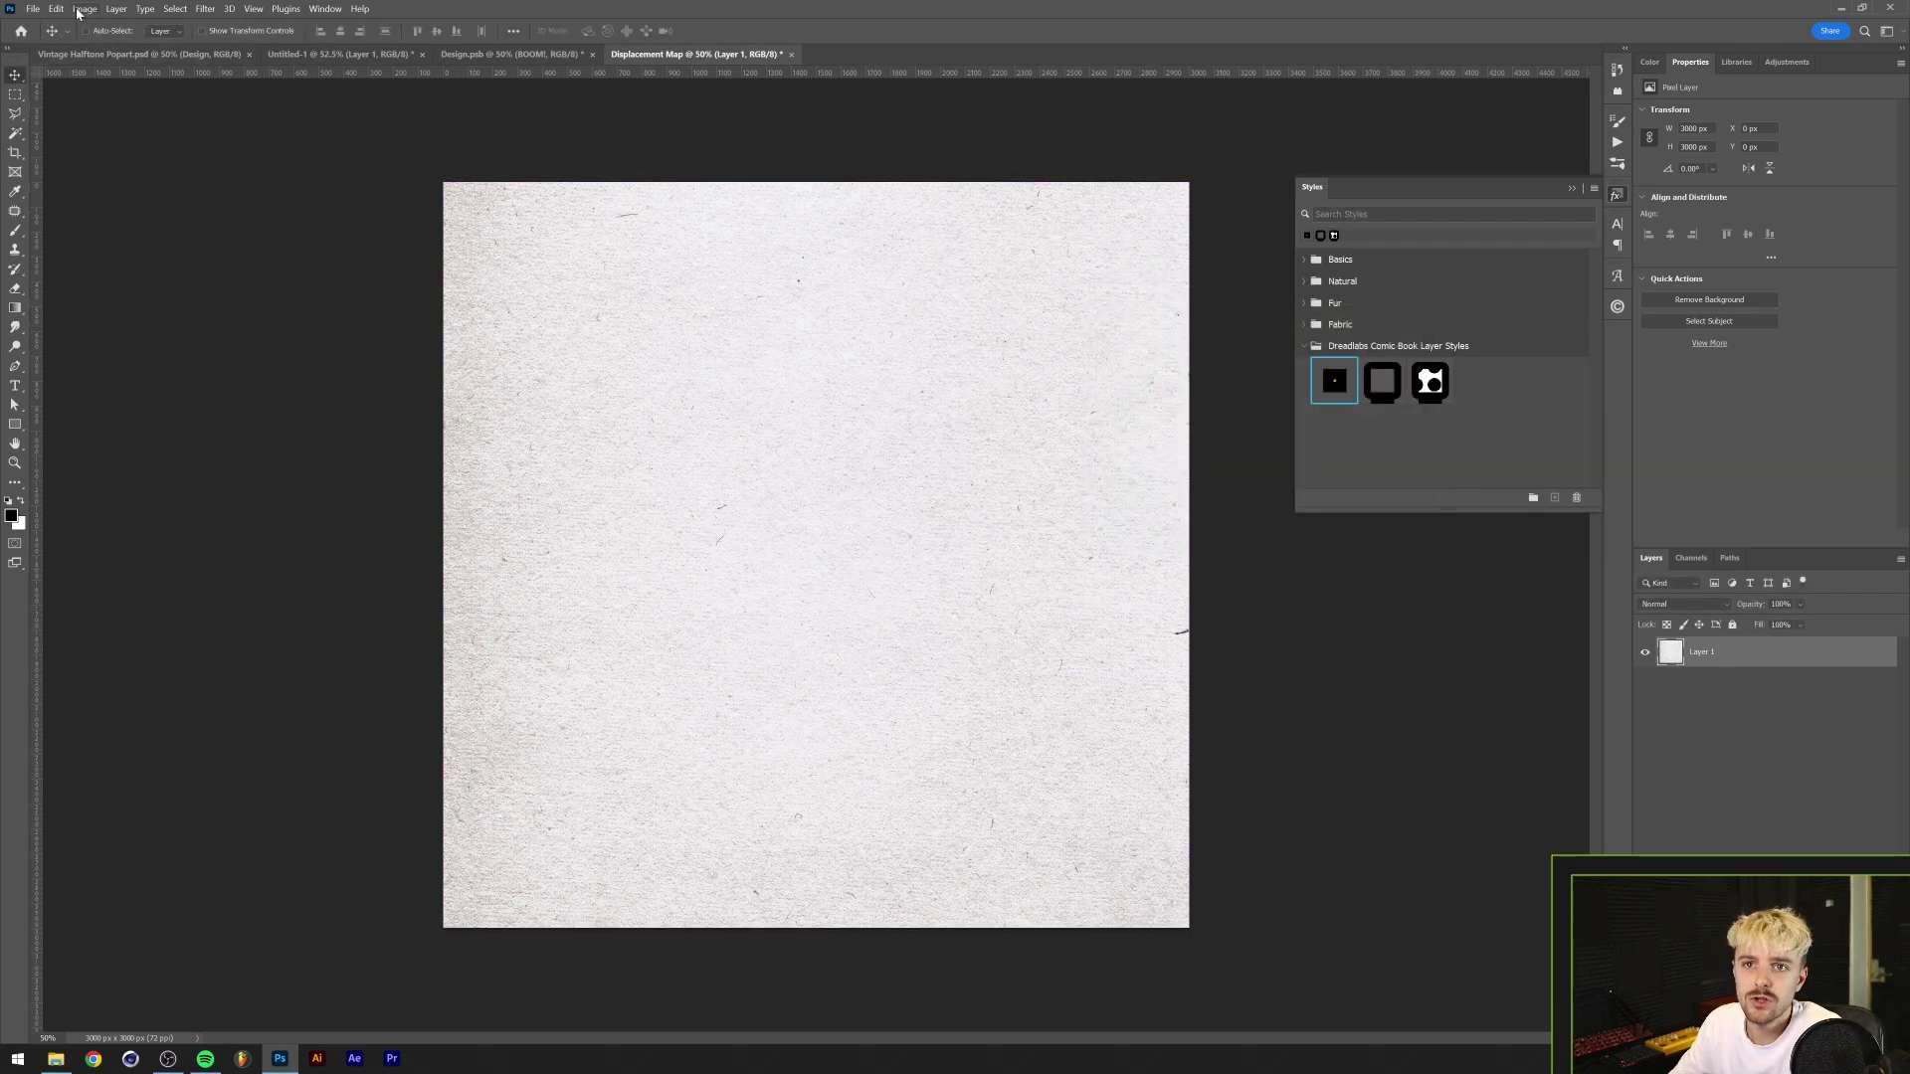
- Convert the texture in the Displacement Map document to greyscale with the default Black & White adjustment
{"action": "left_click", "coordinate": [85, 9]}
{"action": "mouse_move", "coordinate": [149, 43]}
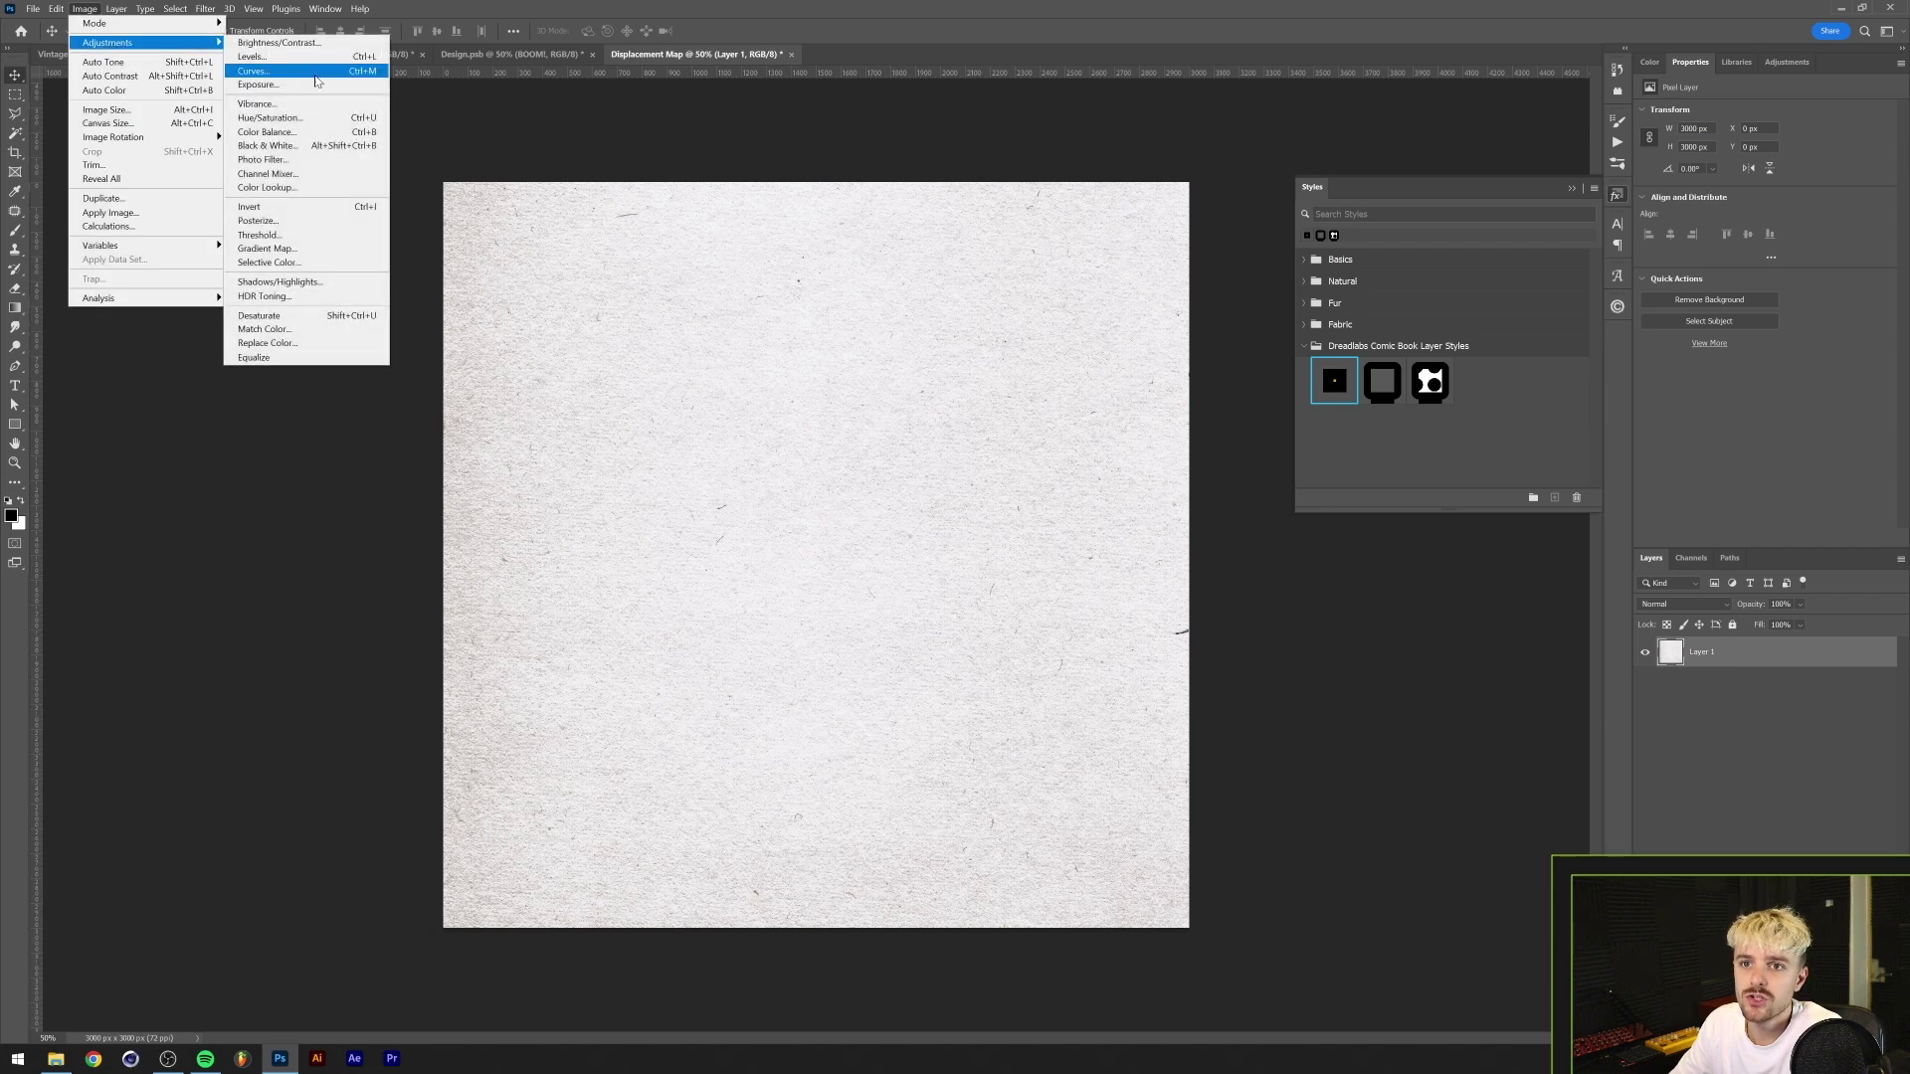
{"action": "left_click", "coordinate": [316, 154]}
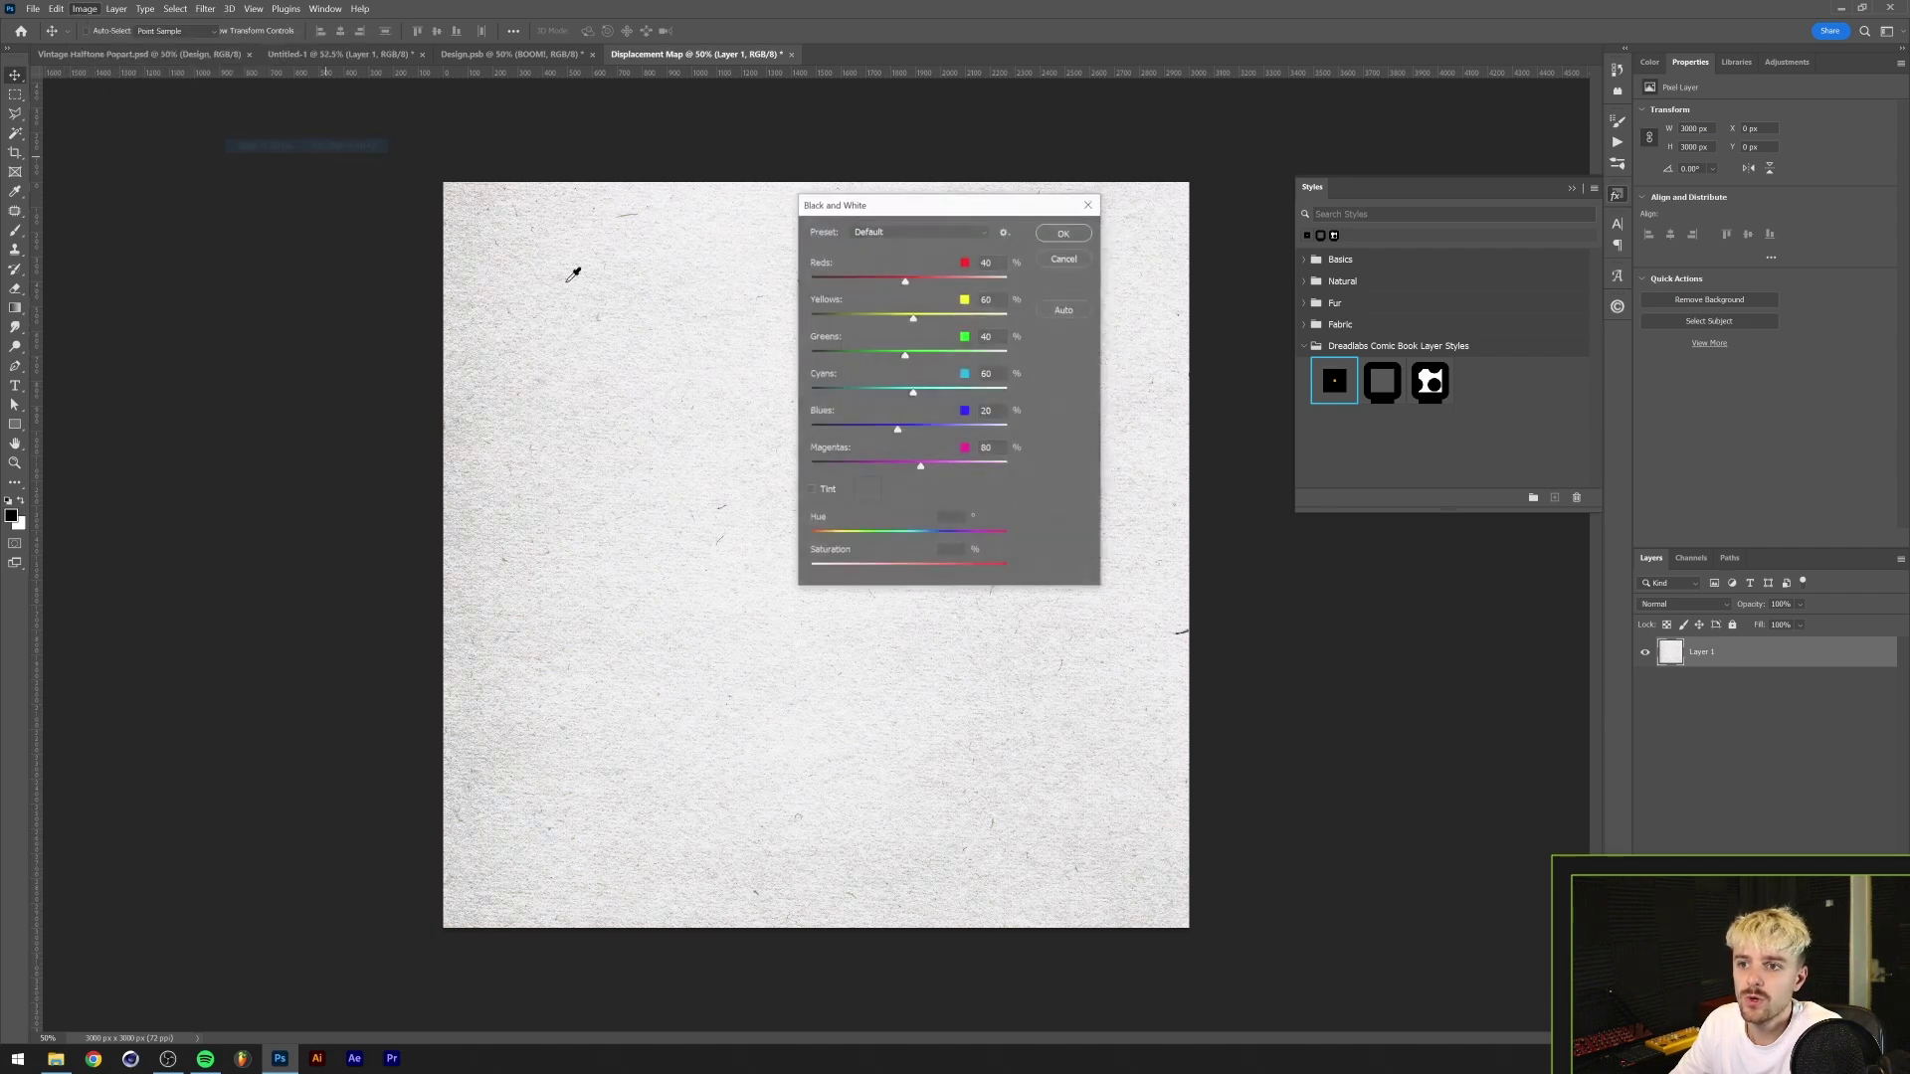
{"action": "left_click", "coordinate": [1061, 240]}
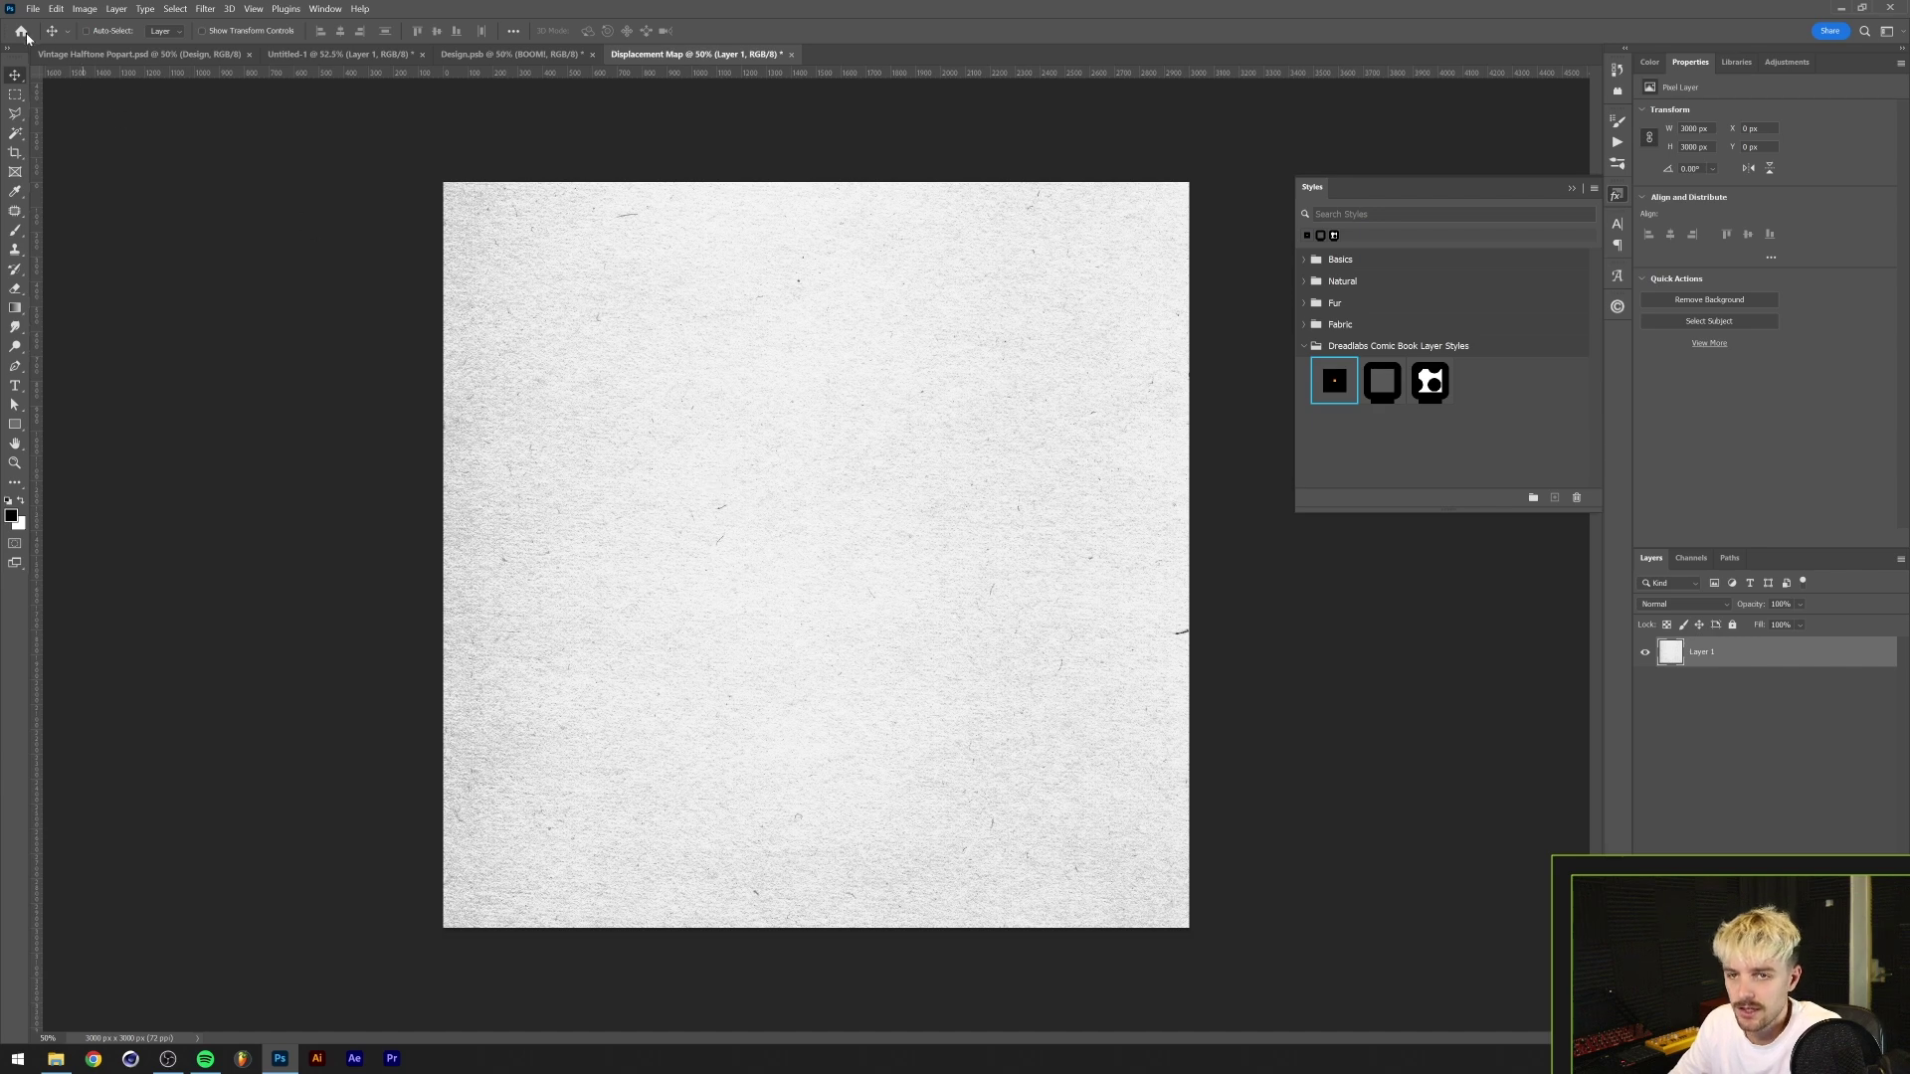
- Increase the texture's contrast with Levels, raising the black input to about 81 and lowering the white input
{"action": "left_click", "coordinate": [84, 9]}
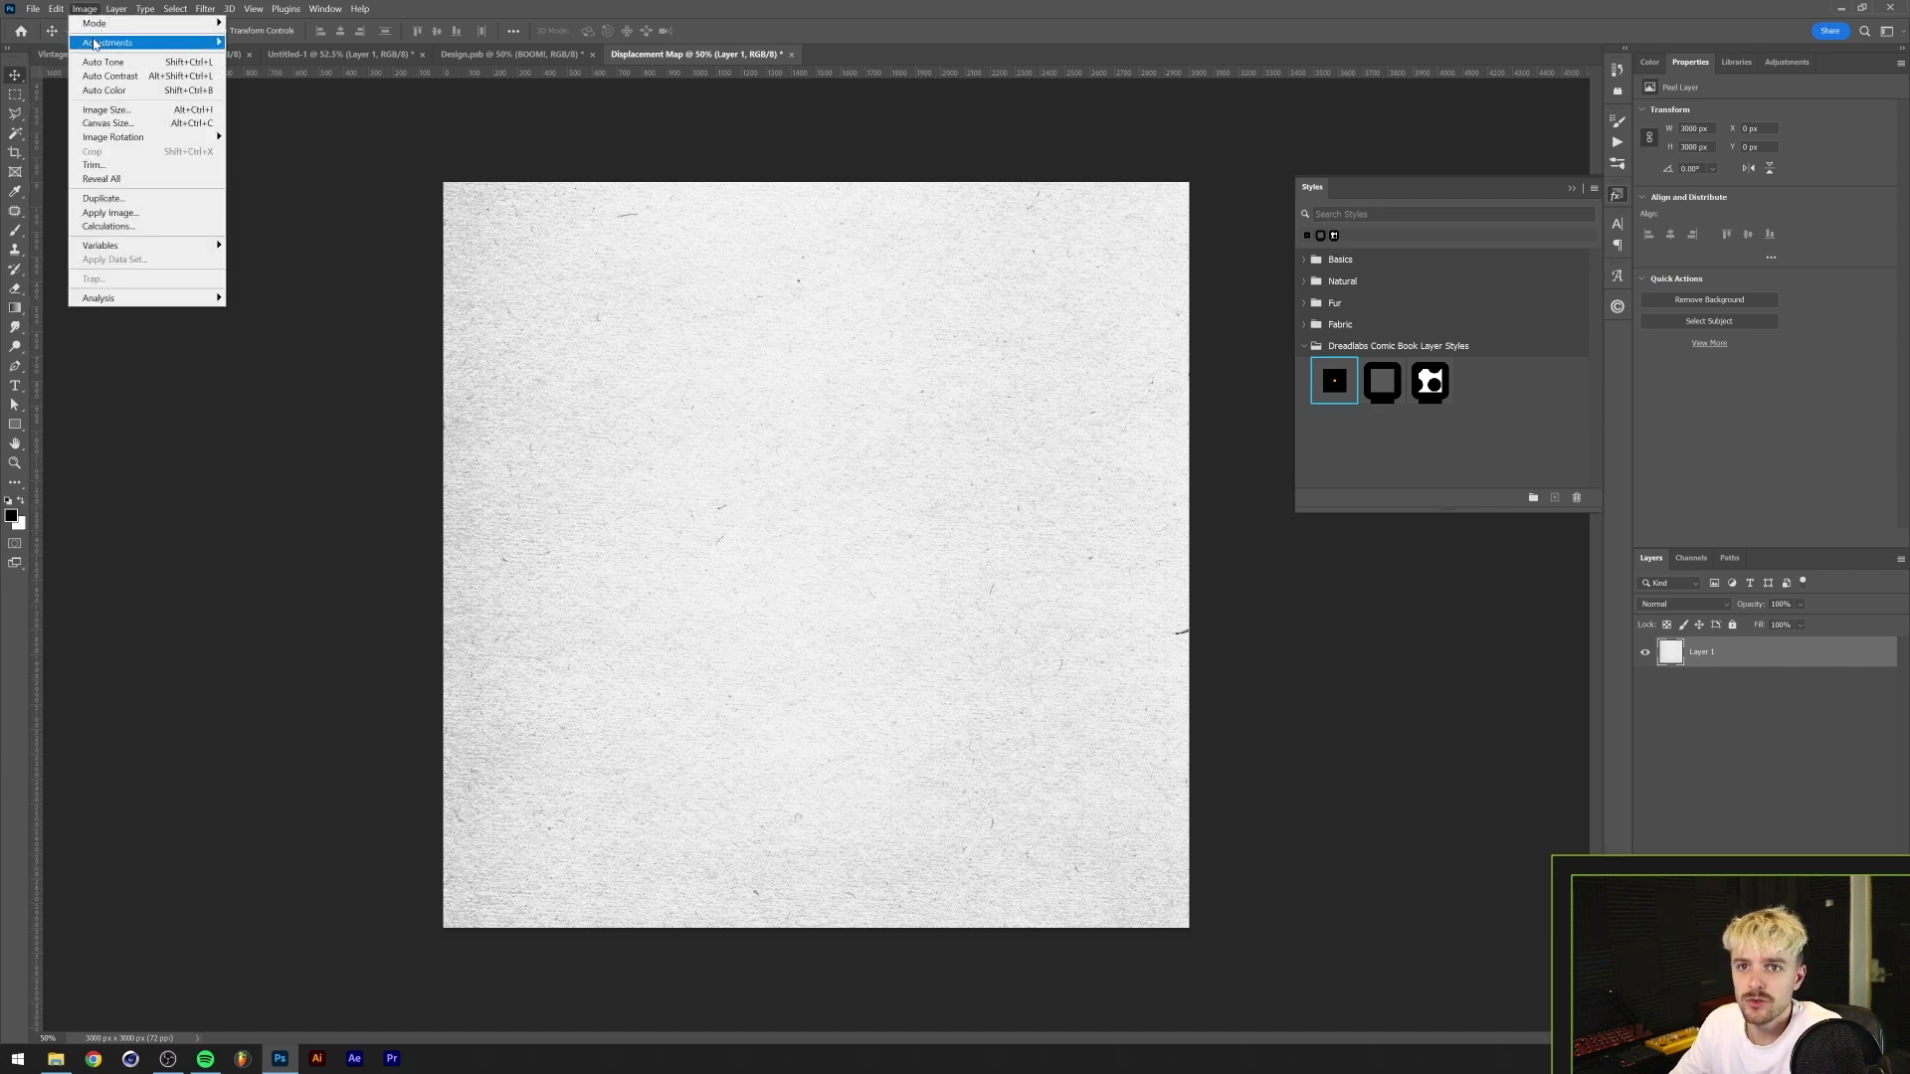
{"action": "mouse_move", "coordinate": [149, 43]}
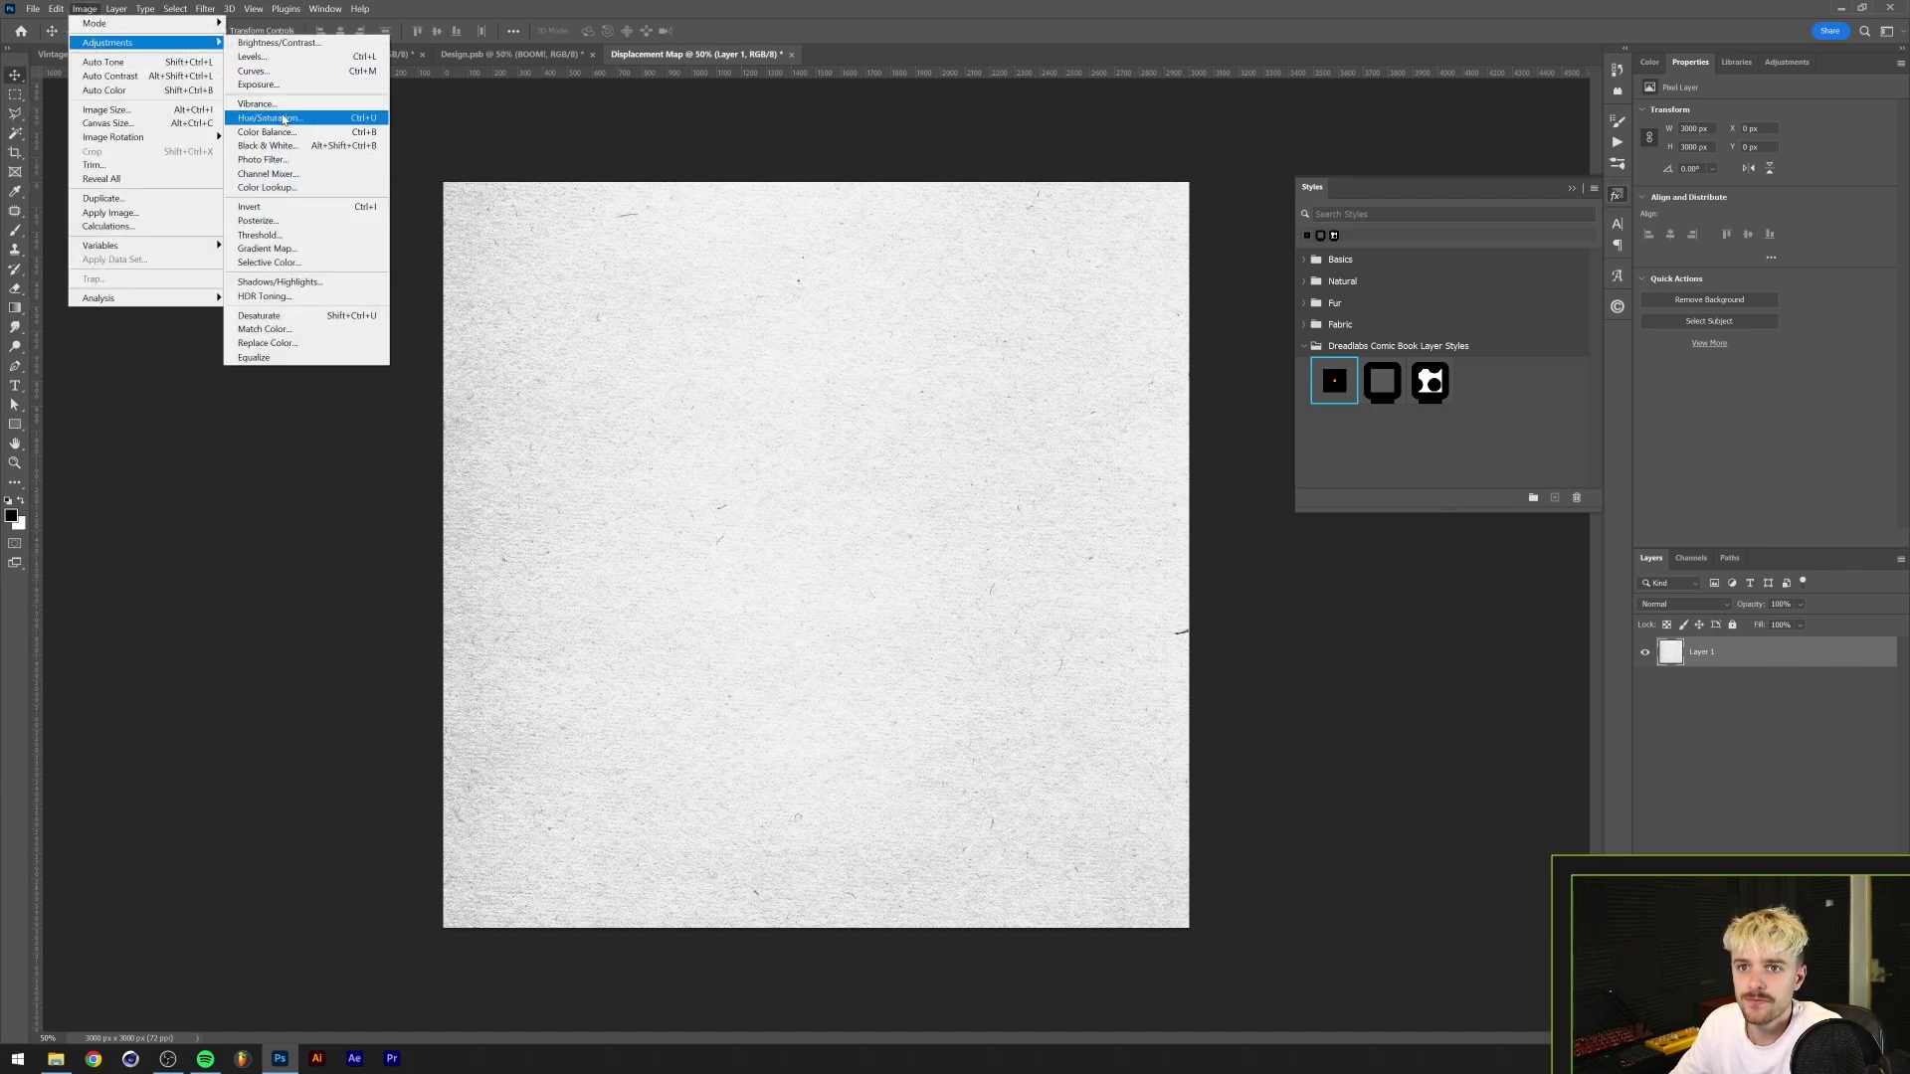
{"action": "left_click", "coordinate": [253, 56]}
{"action": "left_click_drag", "start_coordinate": [842, 459], "coordinate": [905, 468]}
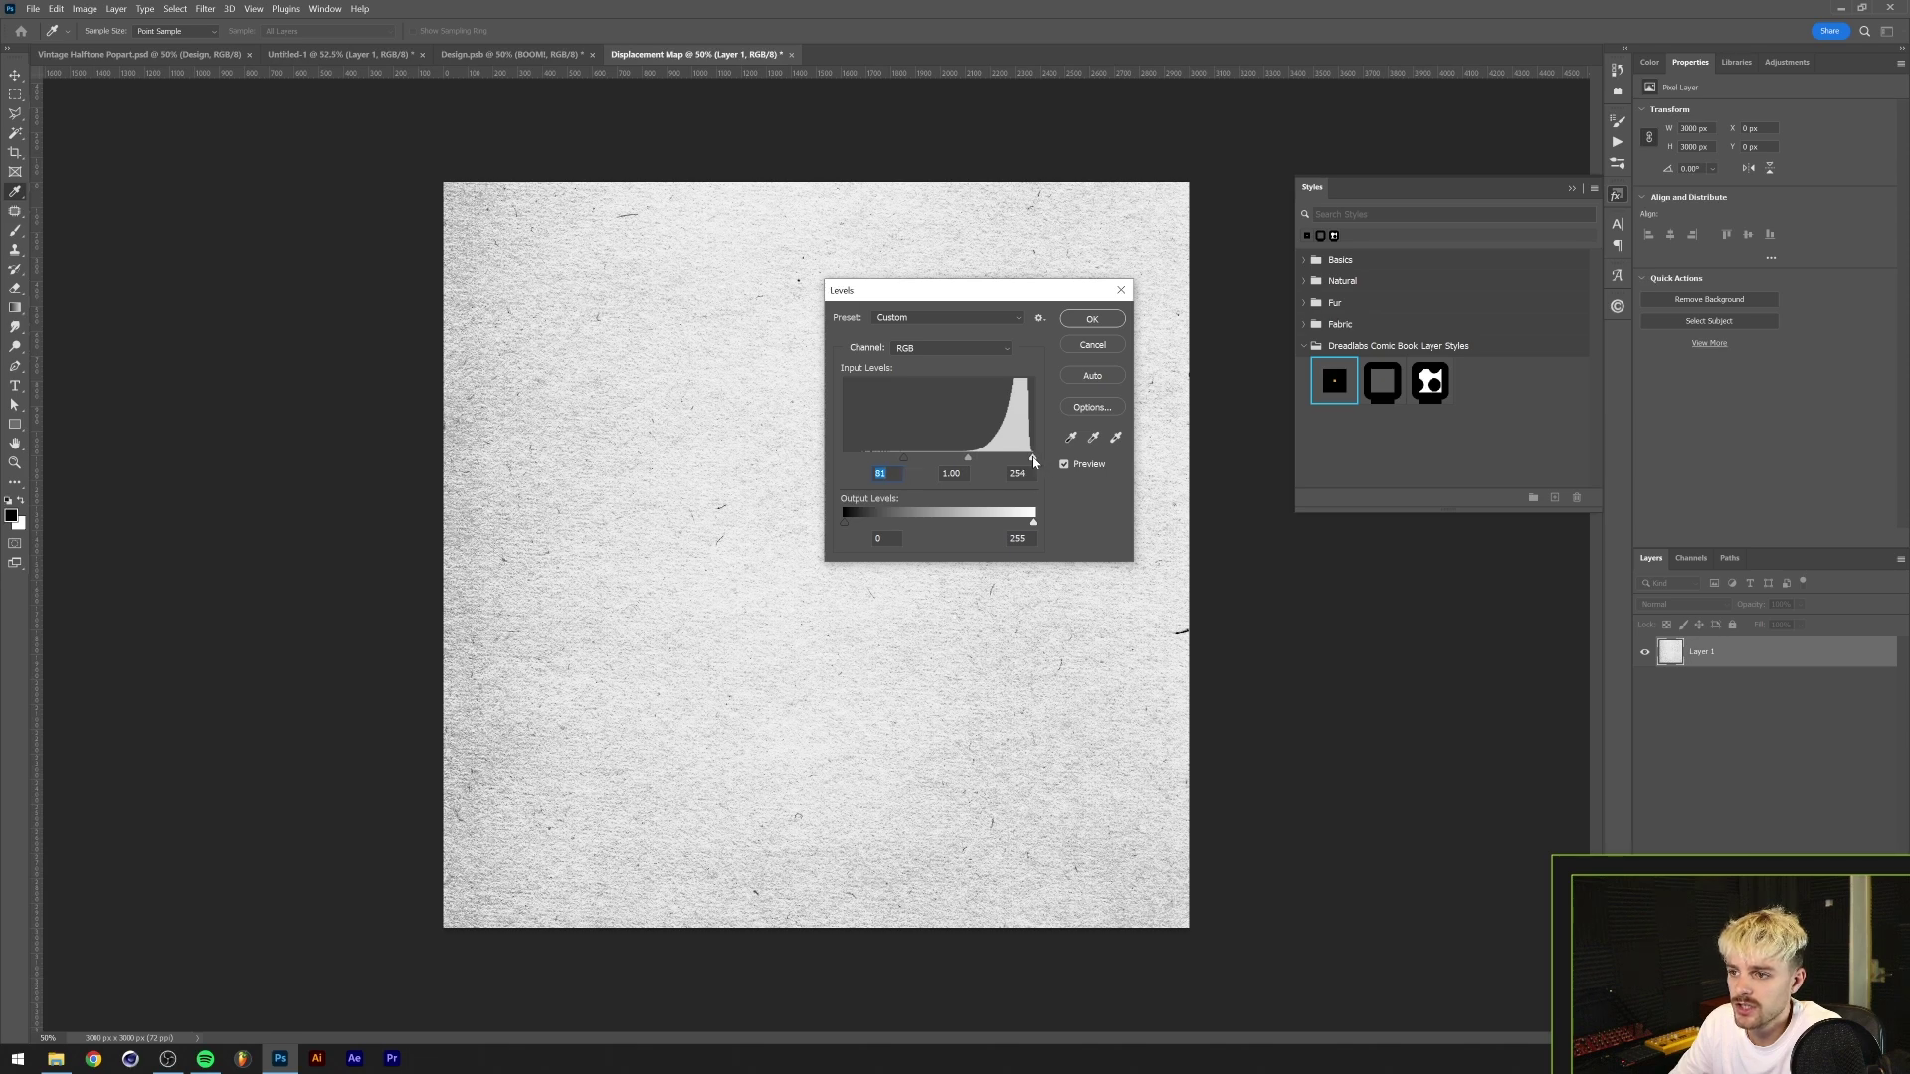
{"action": "left_click", "coordinate": [1101, 317]}
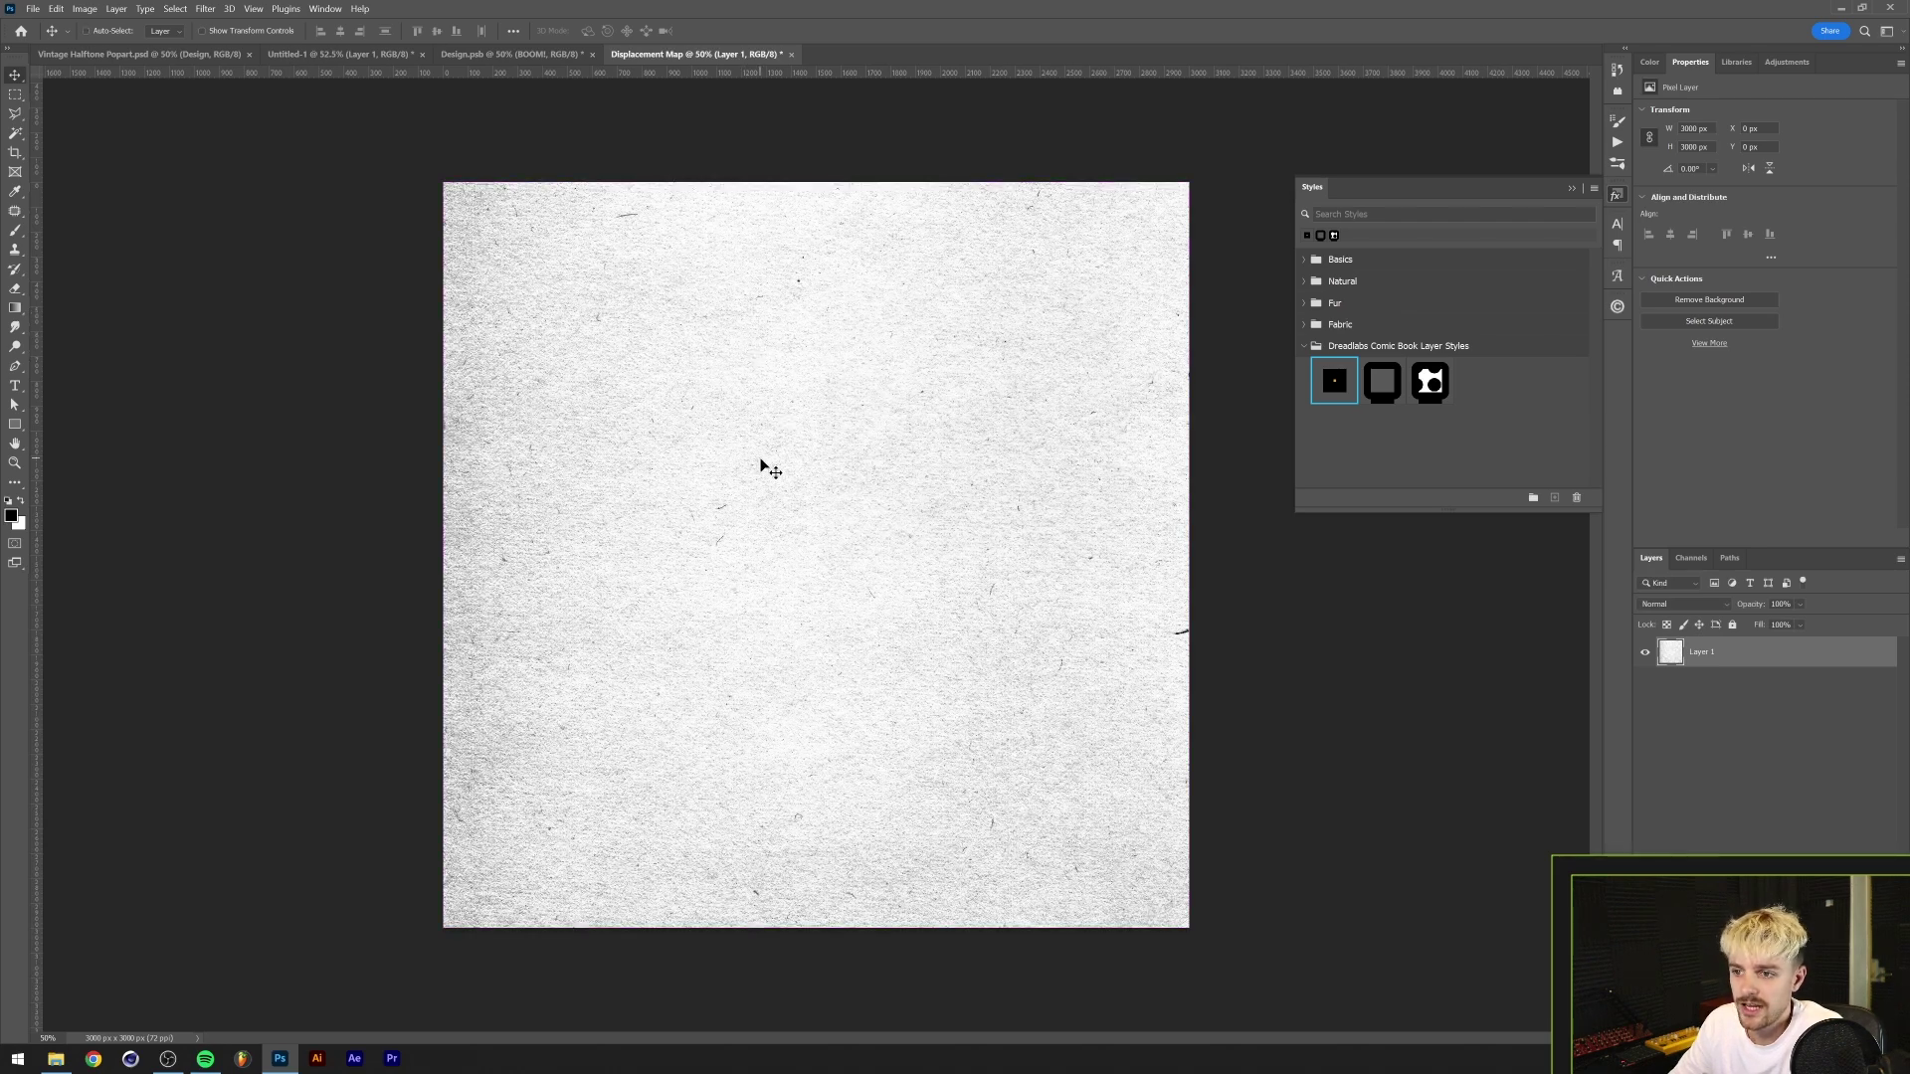
- Apply a 0.5 px Gaussian Blur to the texture and save the document on the computer as Displacement Map.psd
{"action": "scroll", "coordinate": [763, 461], "scroll_direction": "up", "scroll_amount": 2}
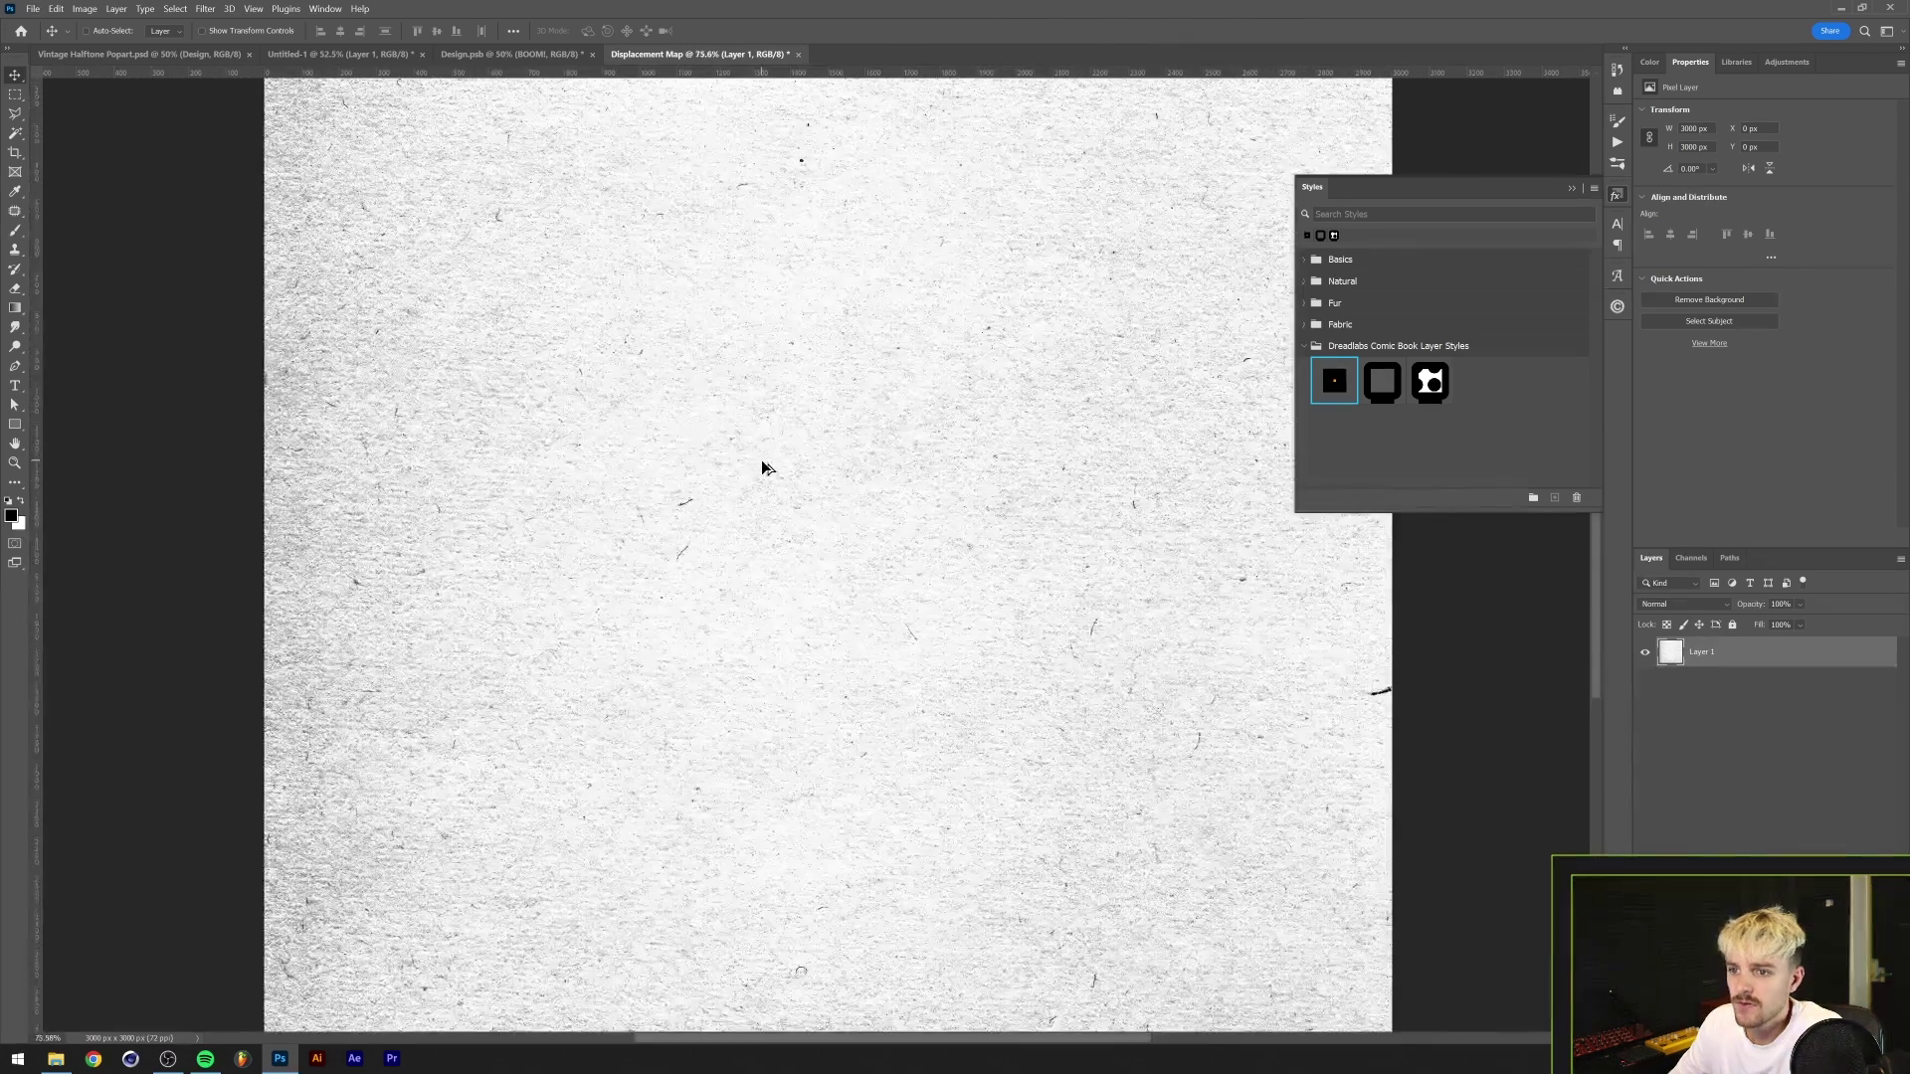
{"action": "left_click", "coordinate": [206, 9]}
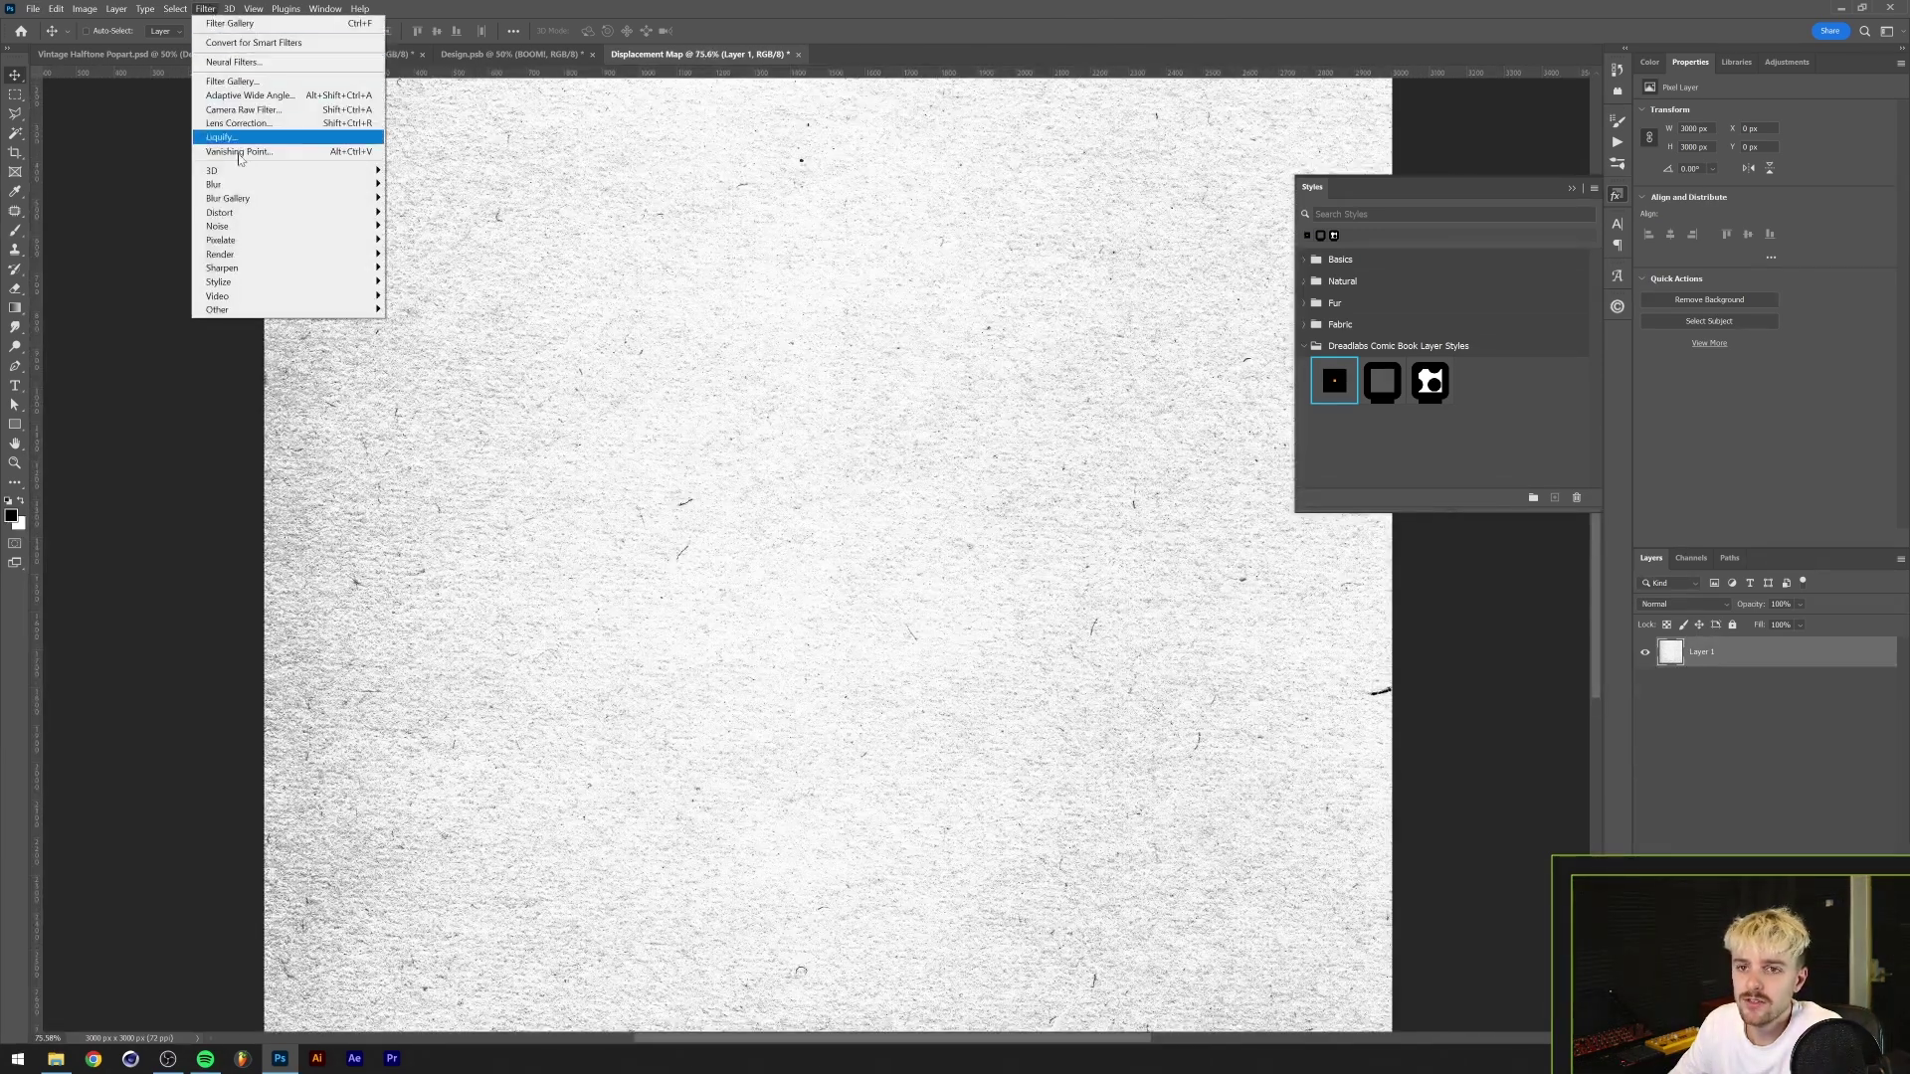
{"action": "mouse_move", "coordinate": [241, 190]}
{"action": "left_click", "coordinate": [425, 240]}
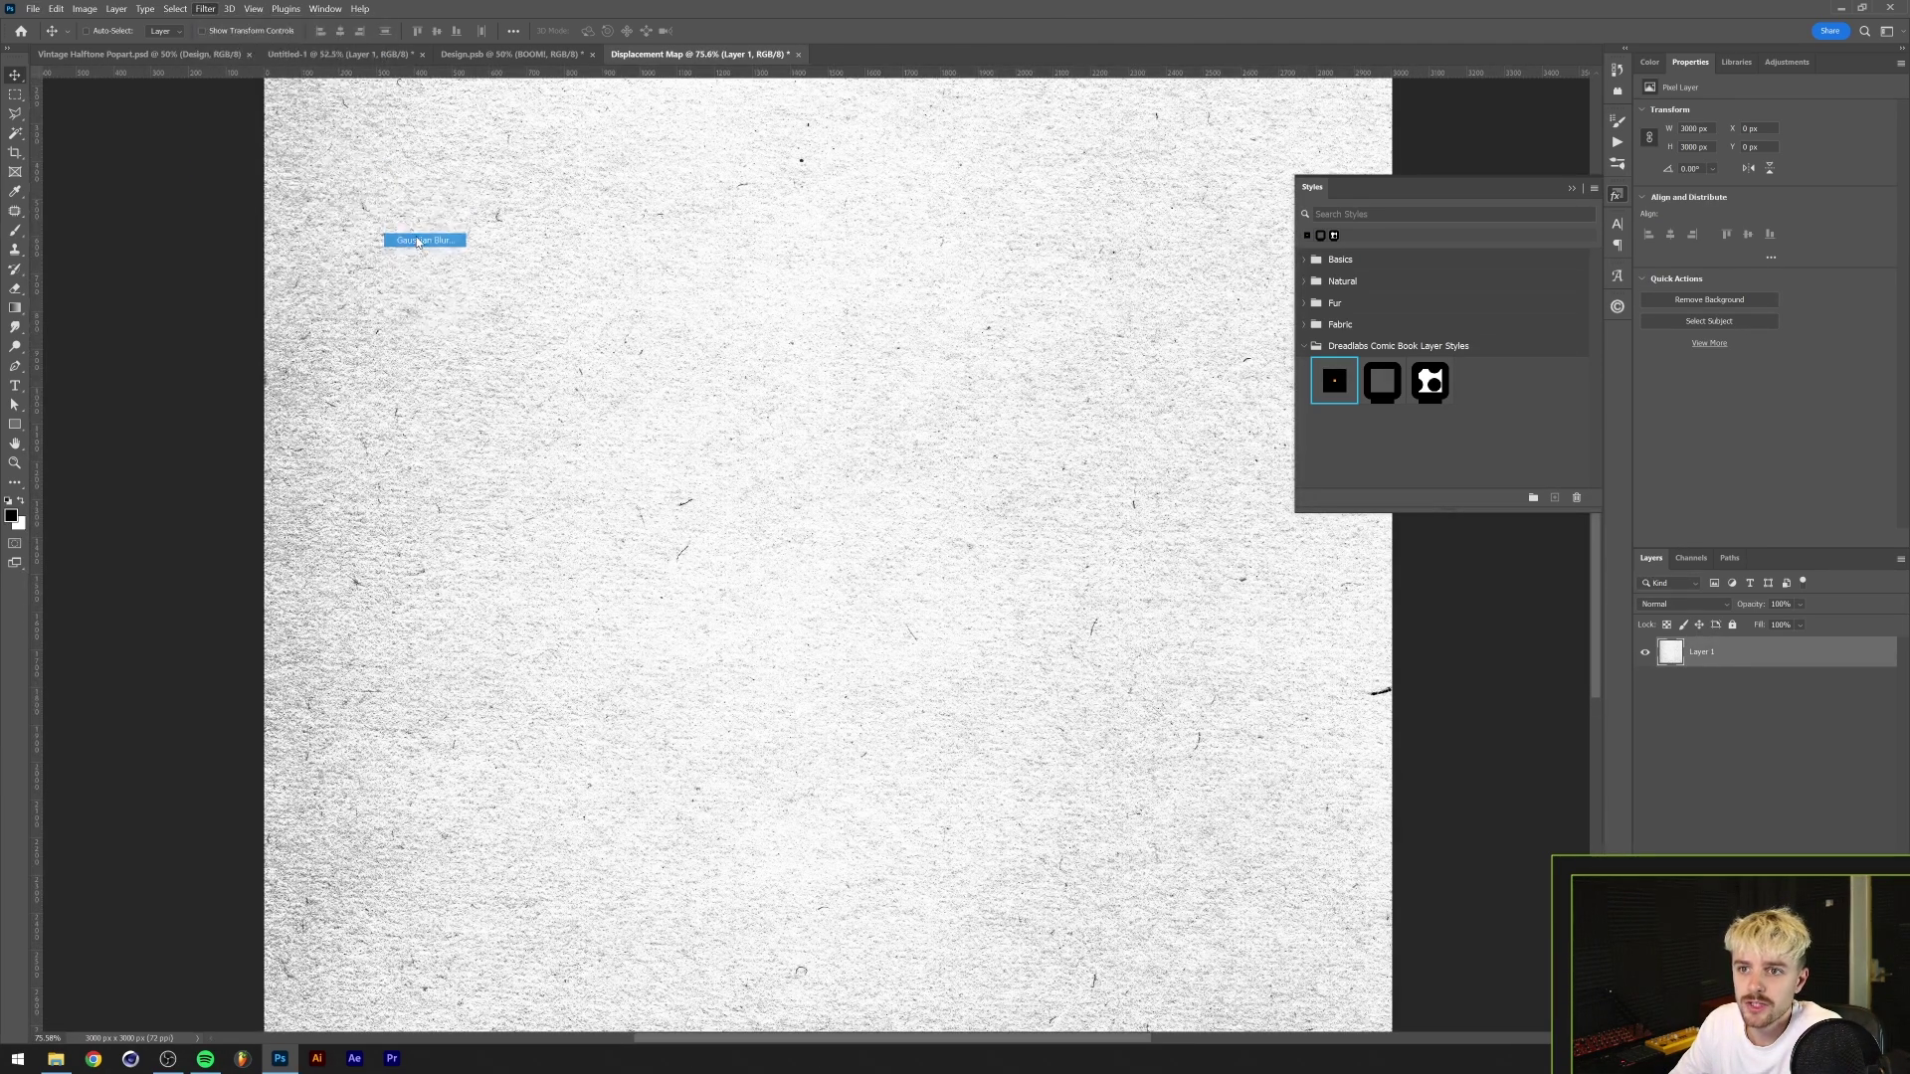
{"action": "type", "text": ".5"}
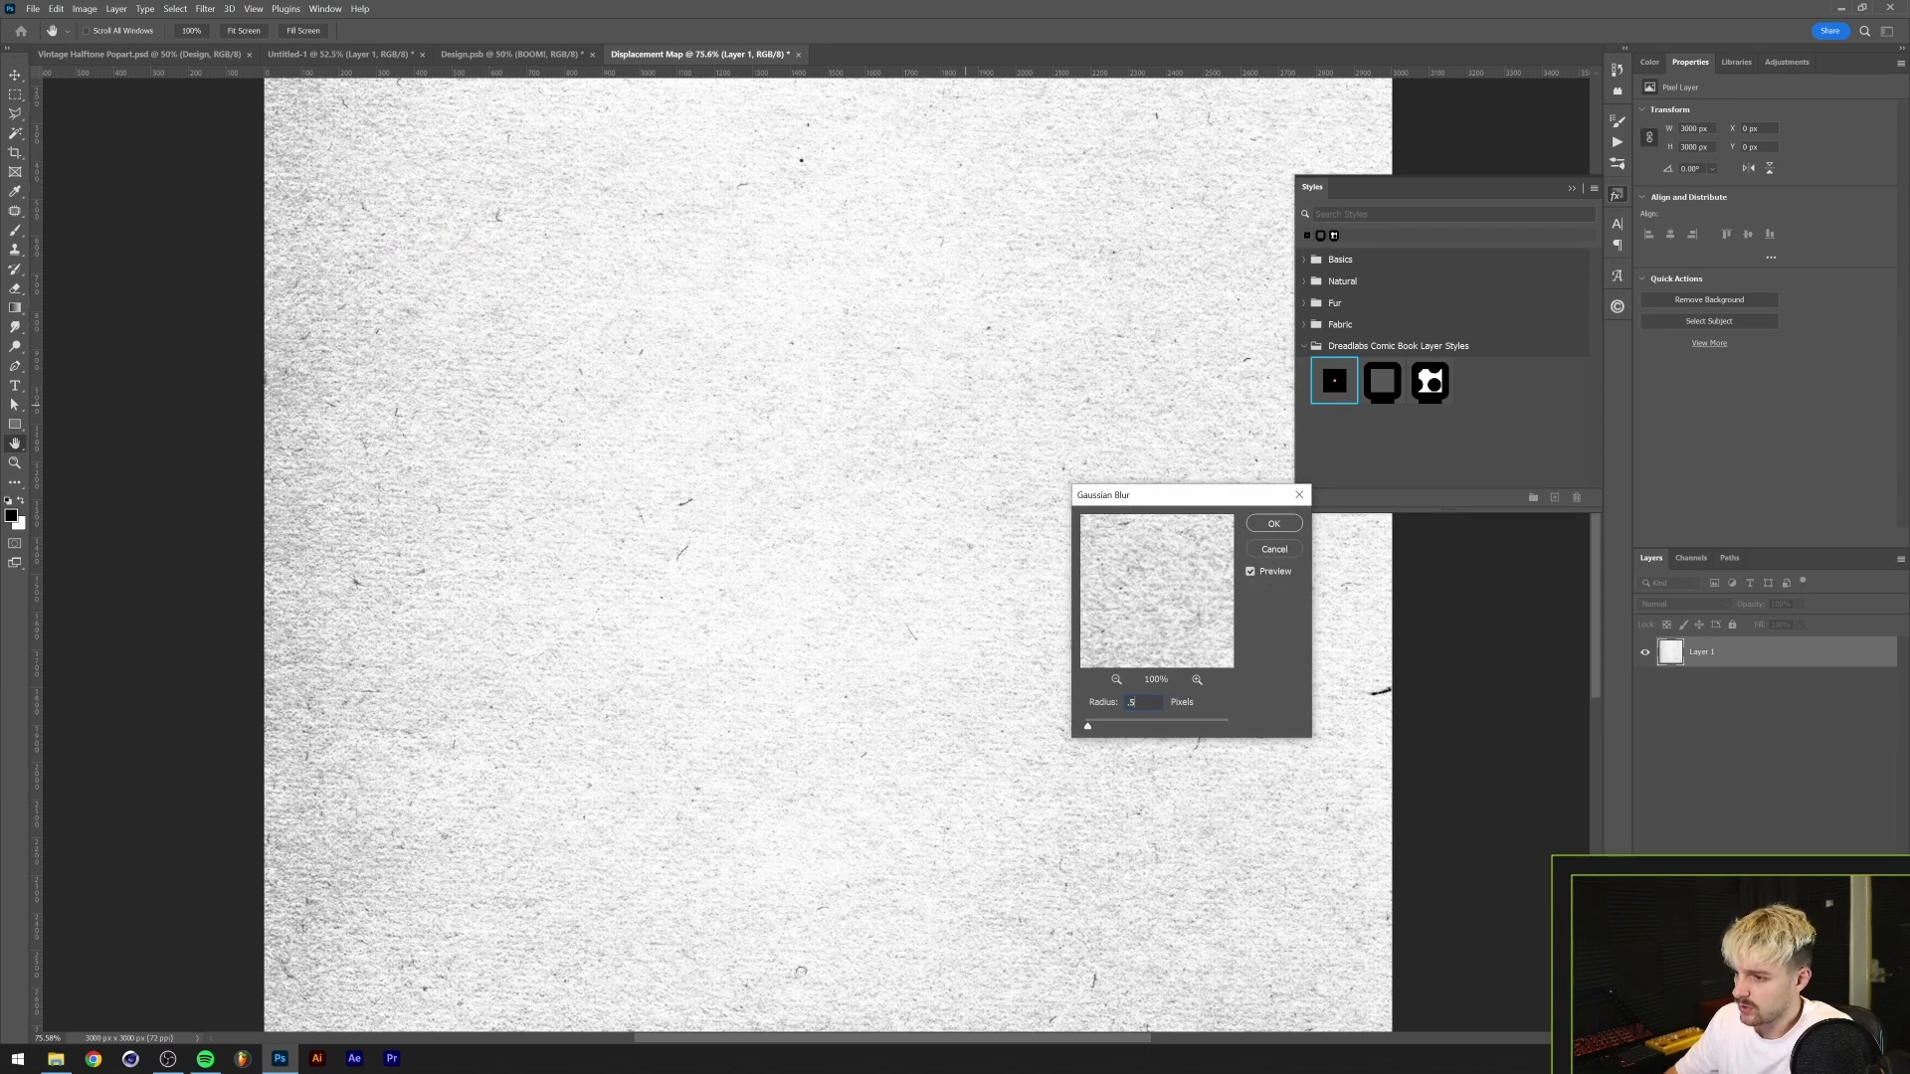
{"action": "key", "text": "Return"}
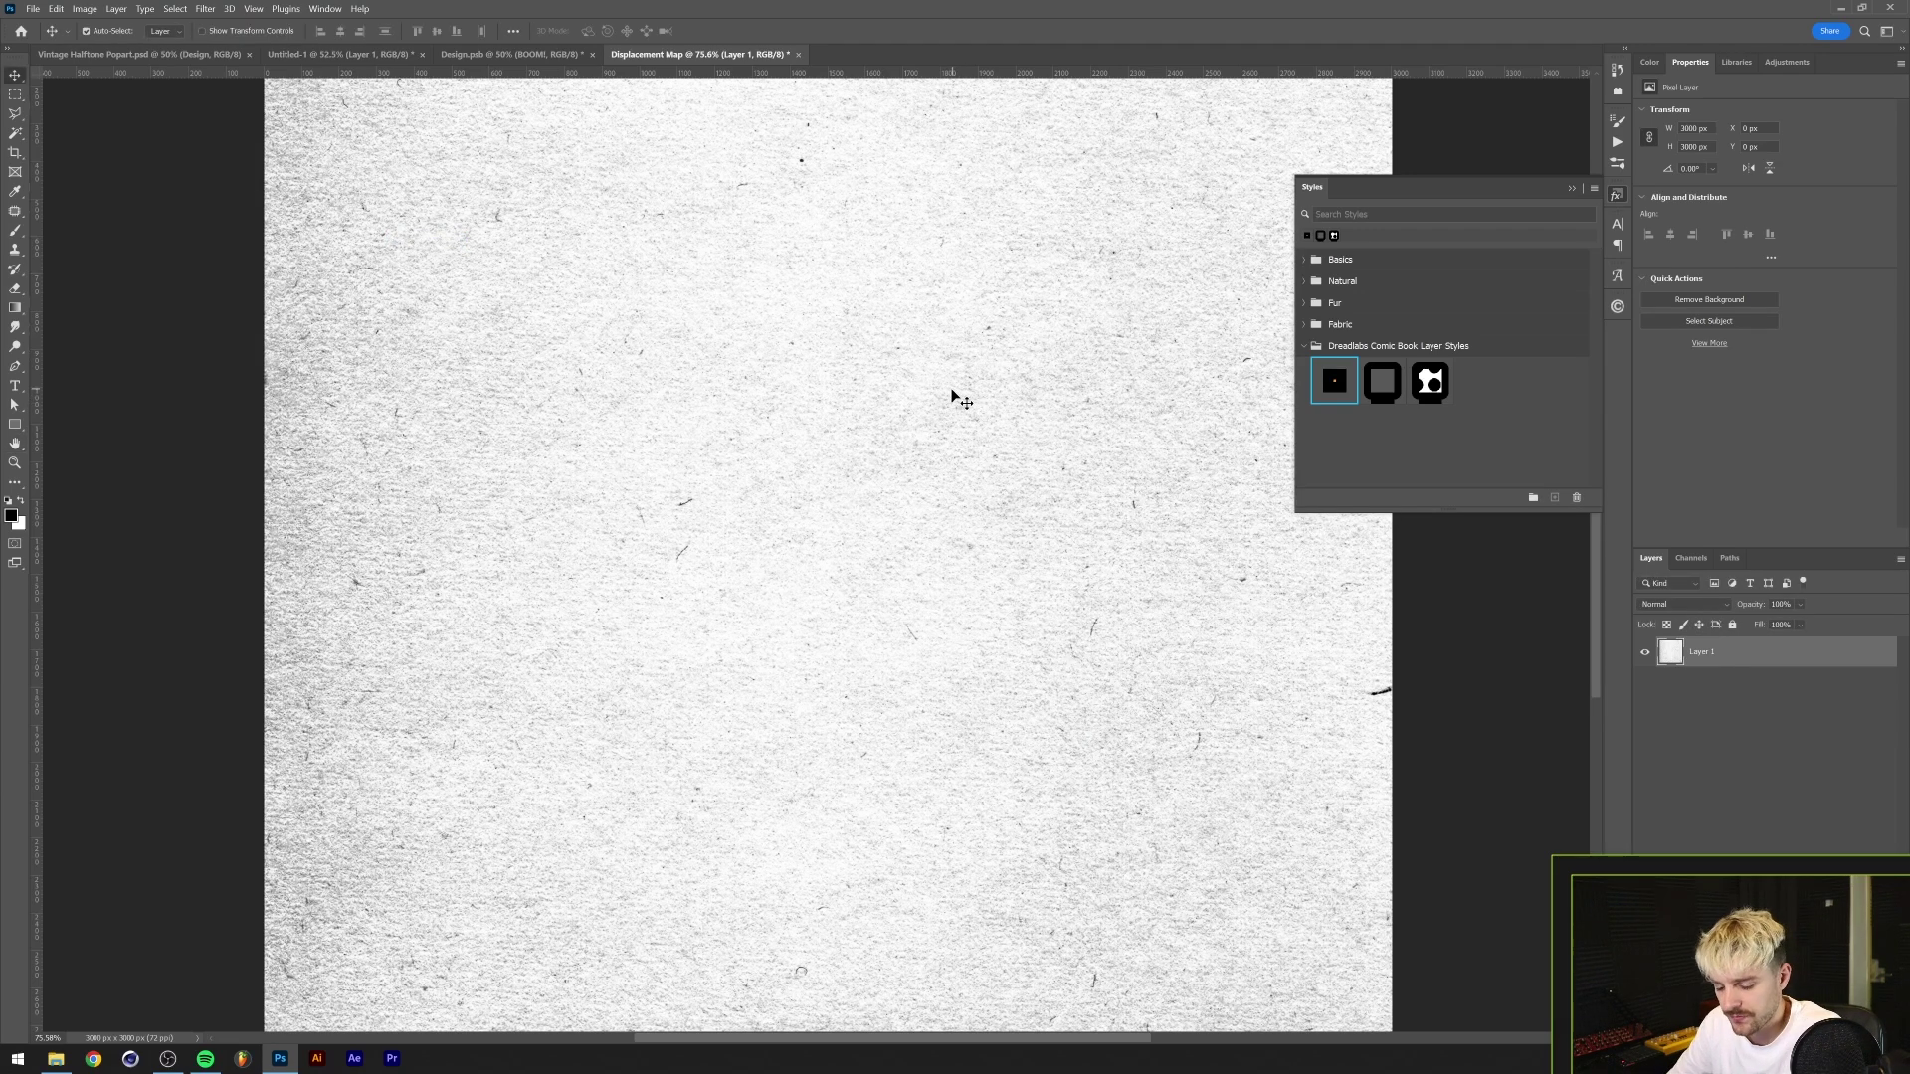
{"action": "key", "text": "ctrl+s"}
{"action": "left_click", "coordinate": [839, 650]}
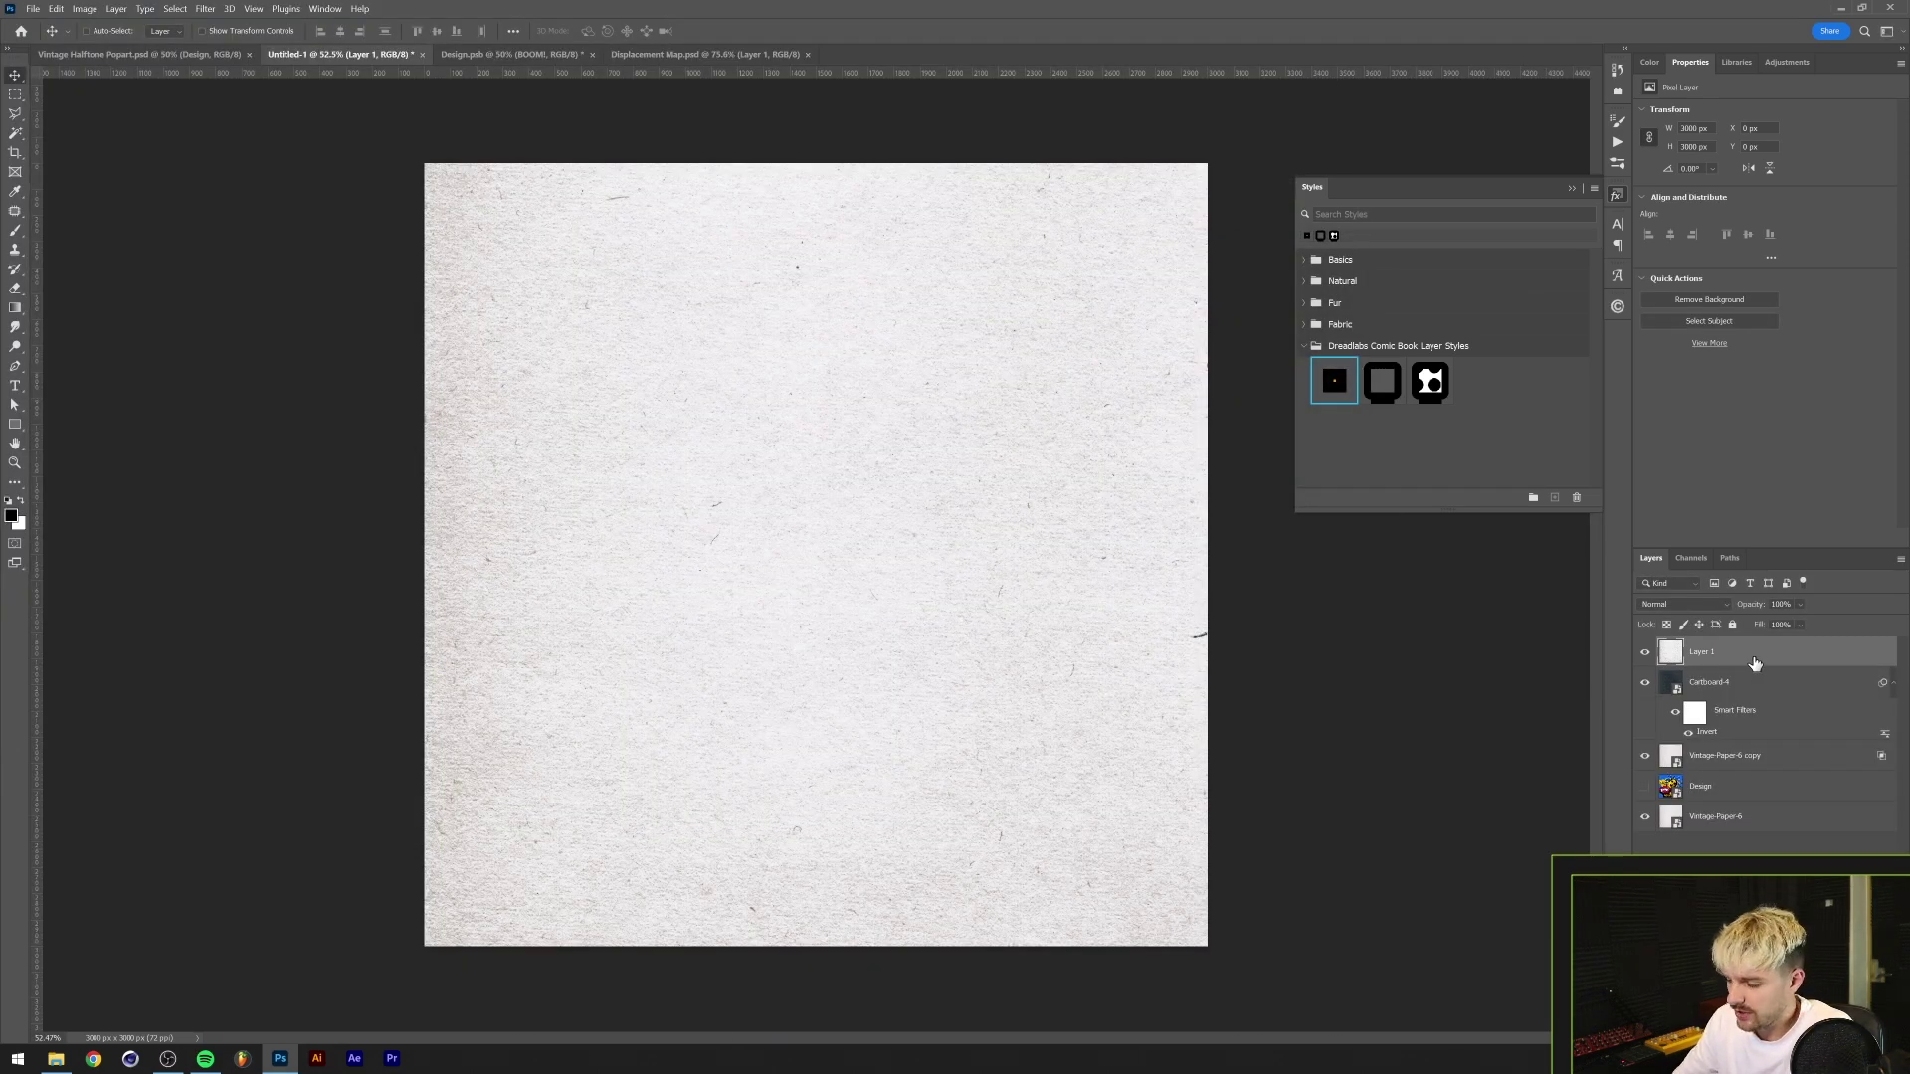
- Delete the merged texture layer from Untitled-1 and show the Design smart object again
{"action": "key", "text": "Delete"}
{"action": "left_click", "coordinate": [1645, 758]}
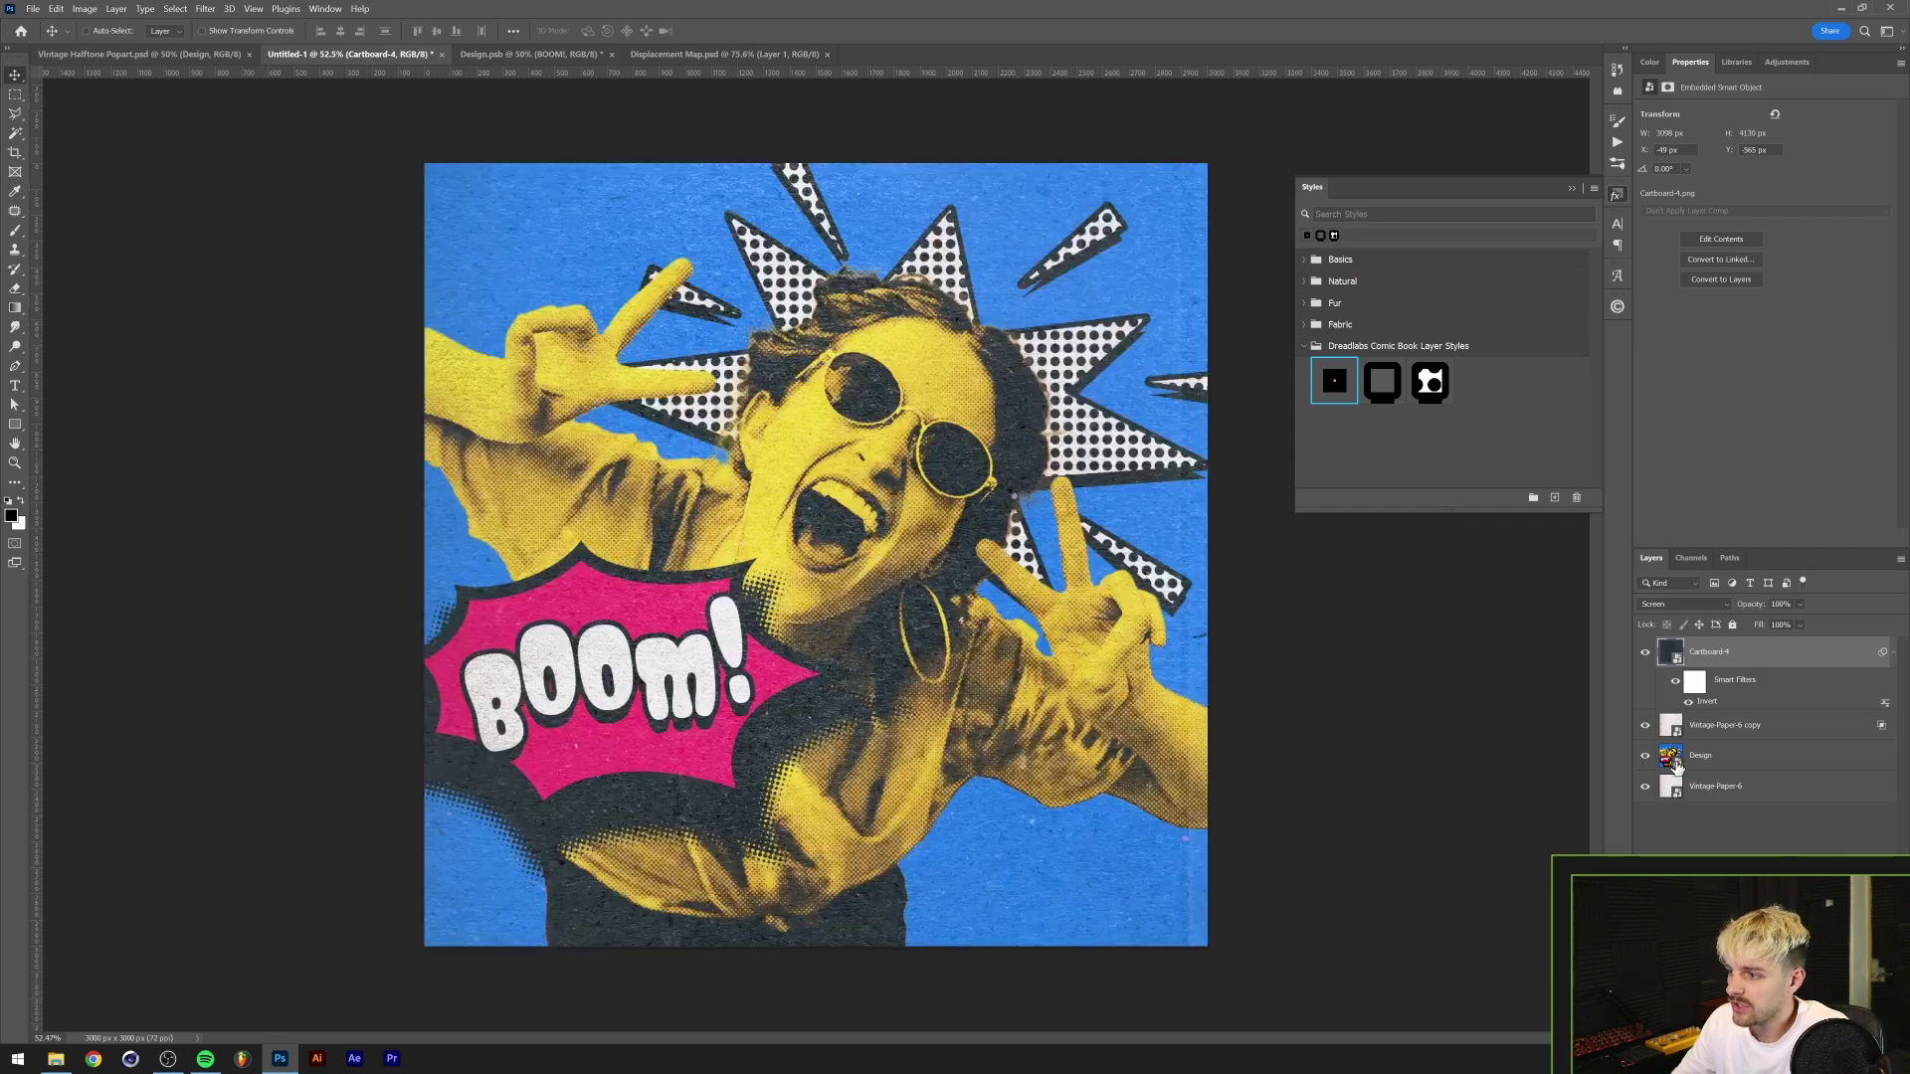
- Apply a Displace filter to the Design smart object with horizontal and vertical scale 10, using Displacement Map.psd as the map
{"action": "left_click", "coordinate": [1722, 761]}
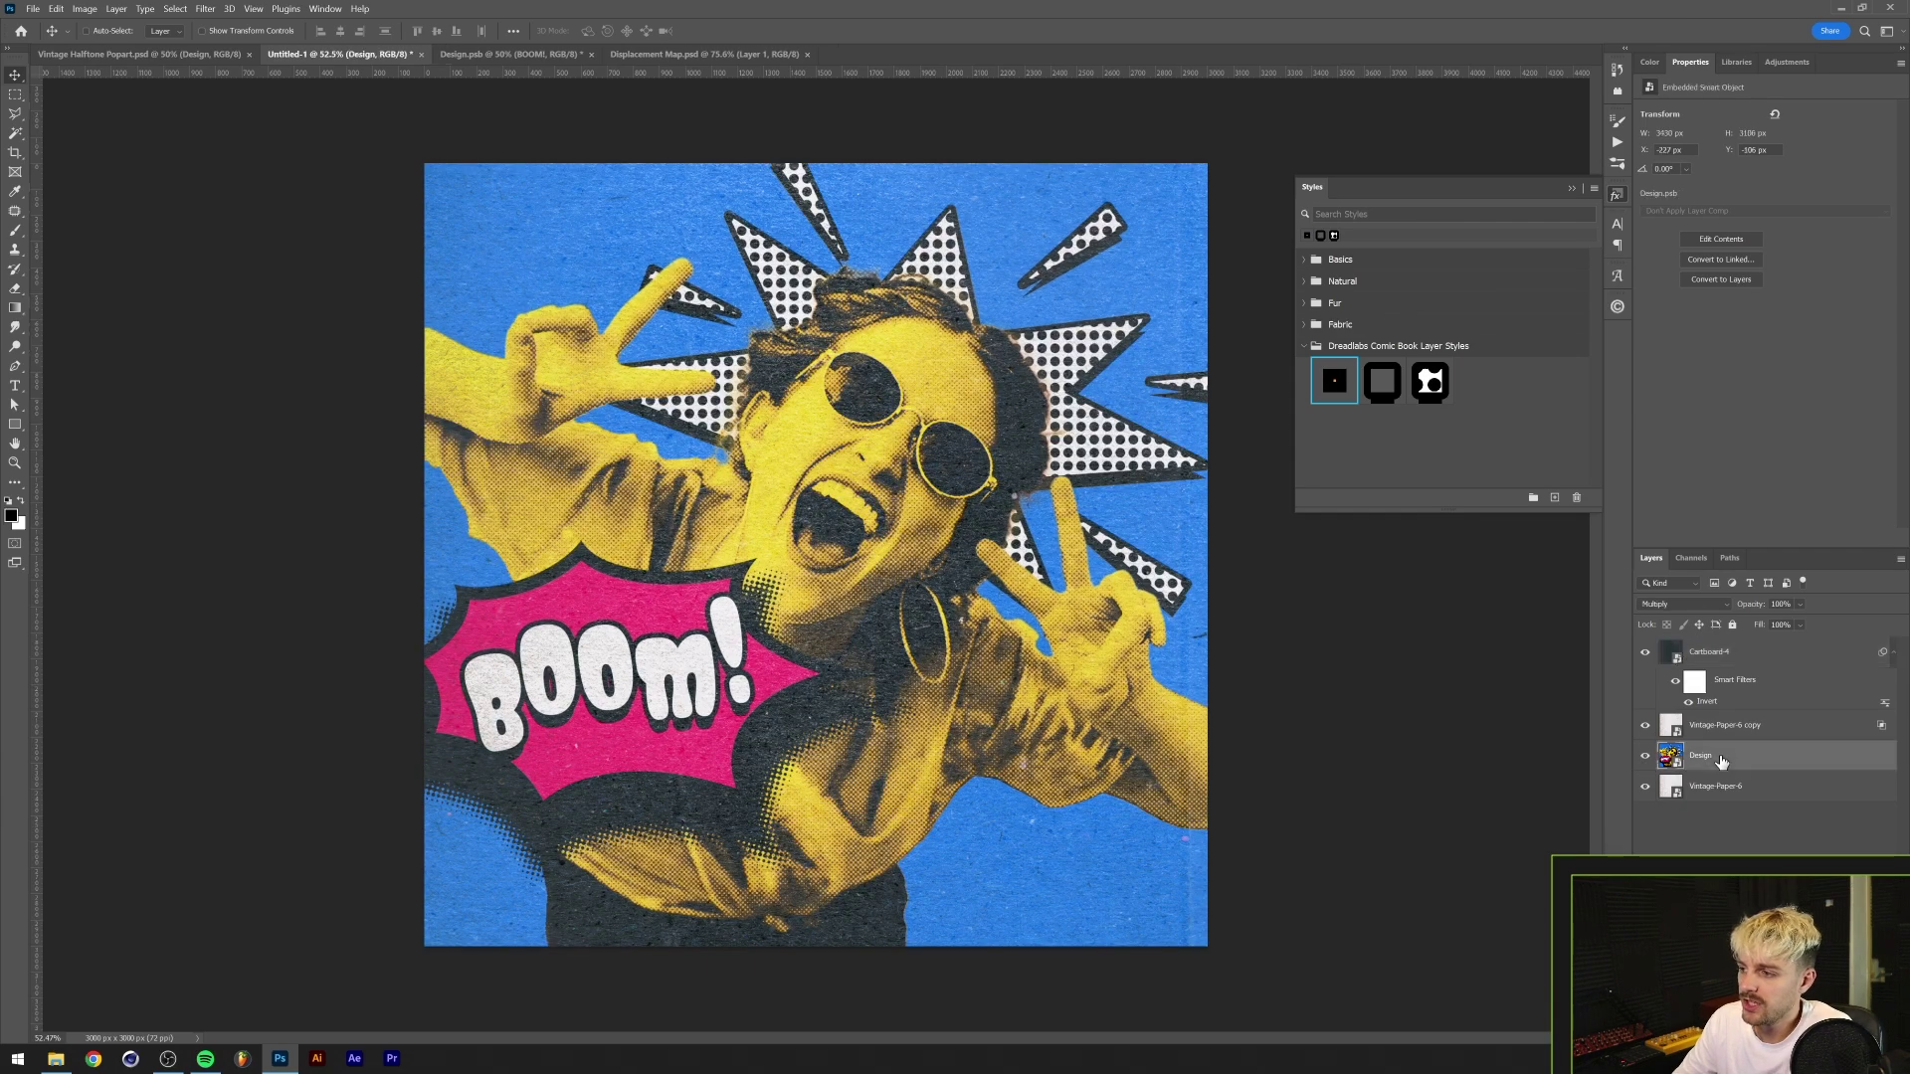
{"action": "left_click", "coordinate": [205, 8]}
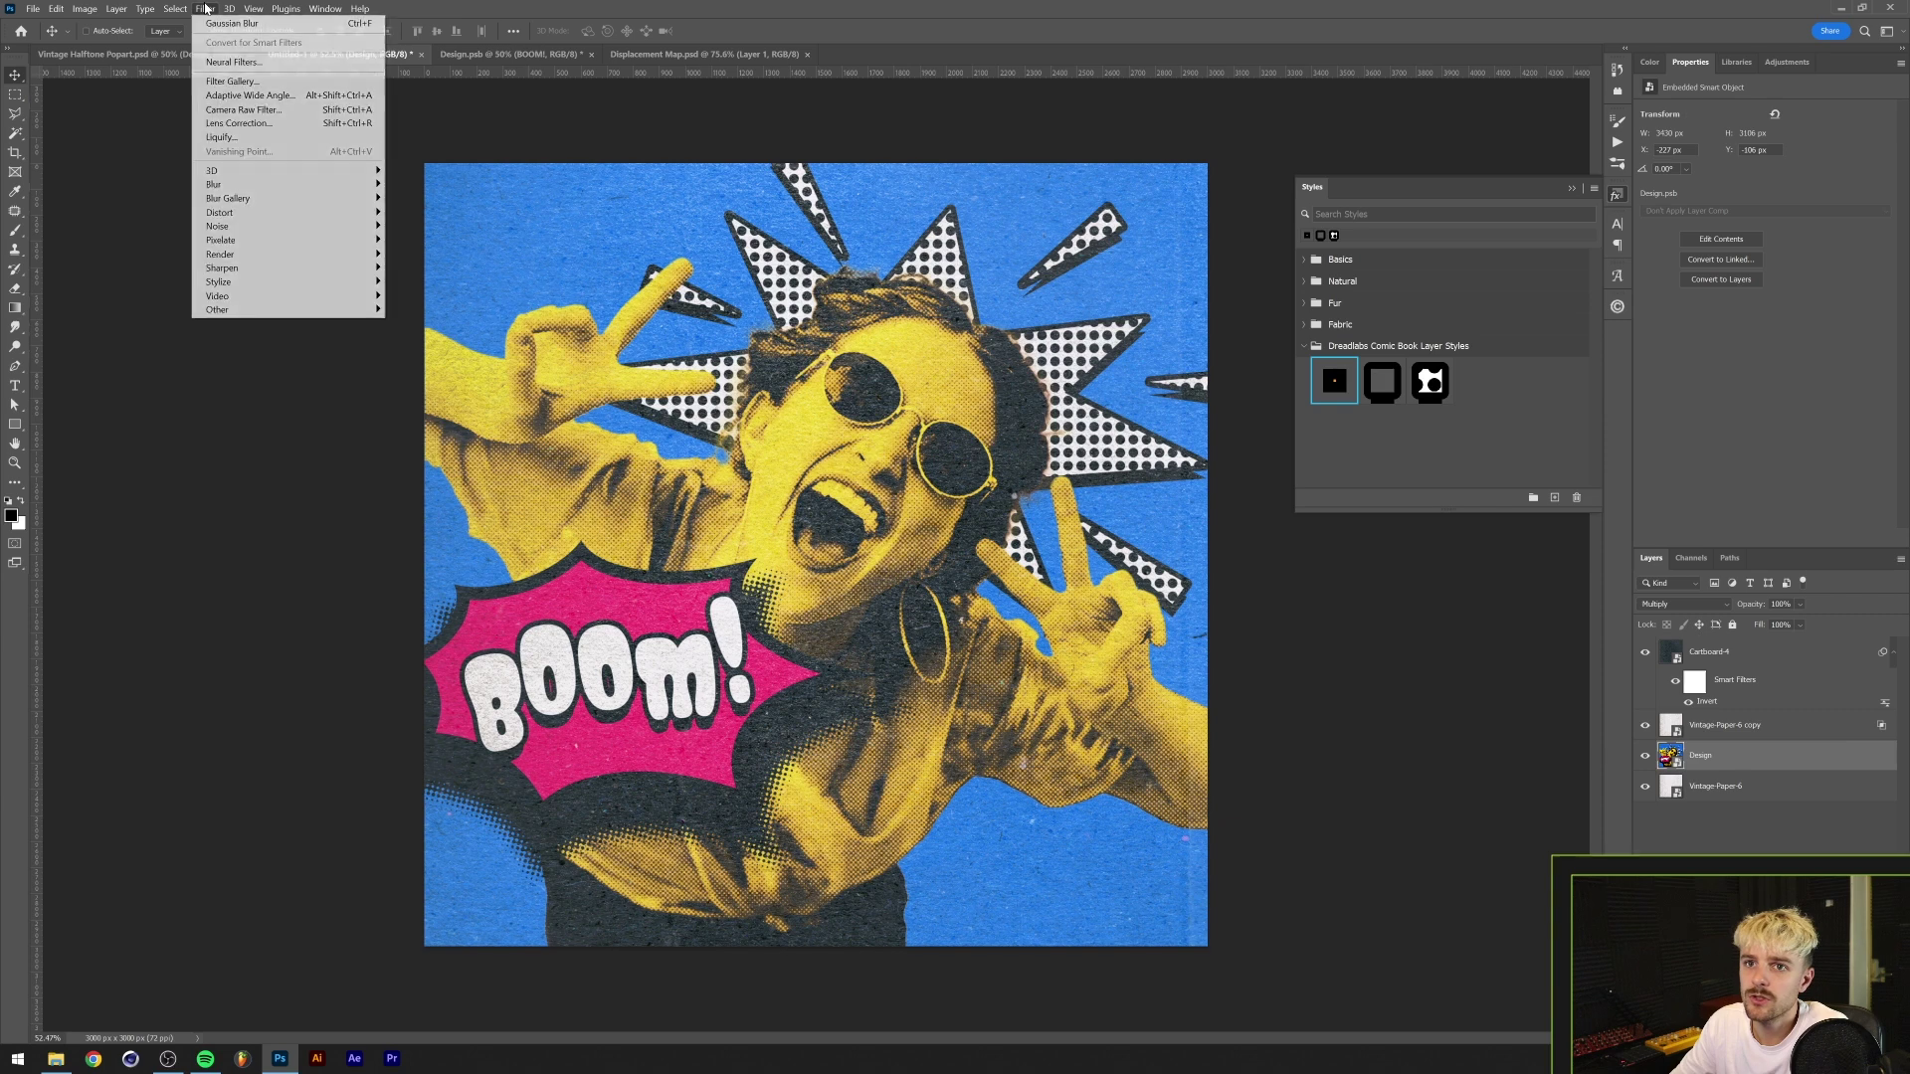
{"action": "mouse_move", "coordinate": [257, 212]}
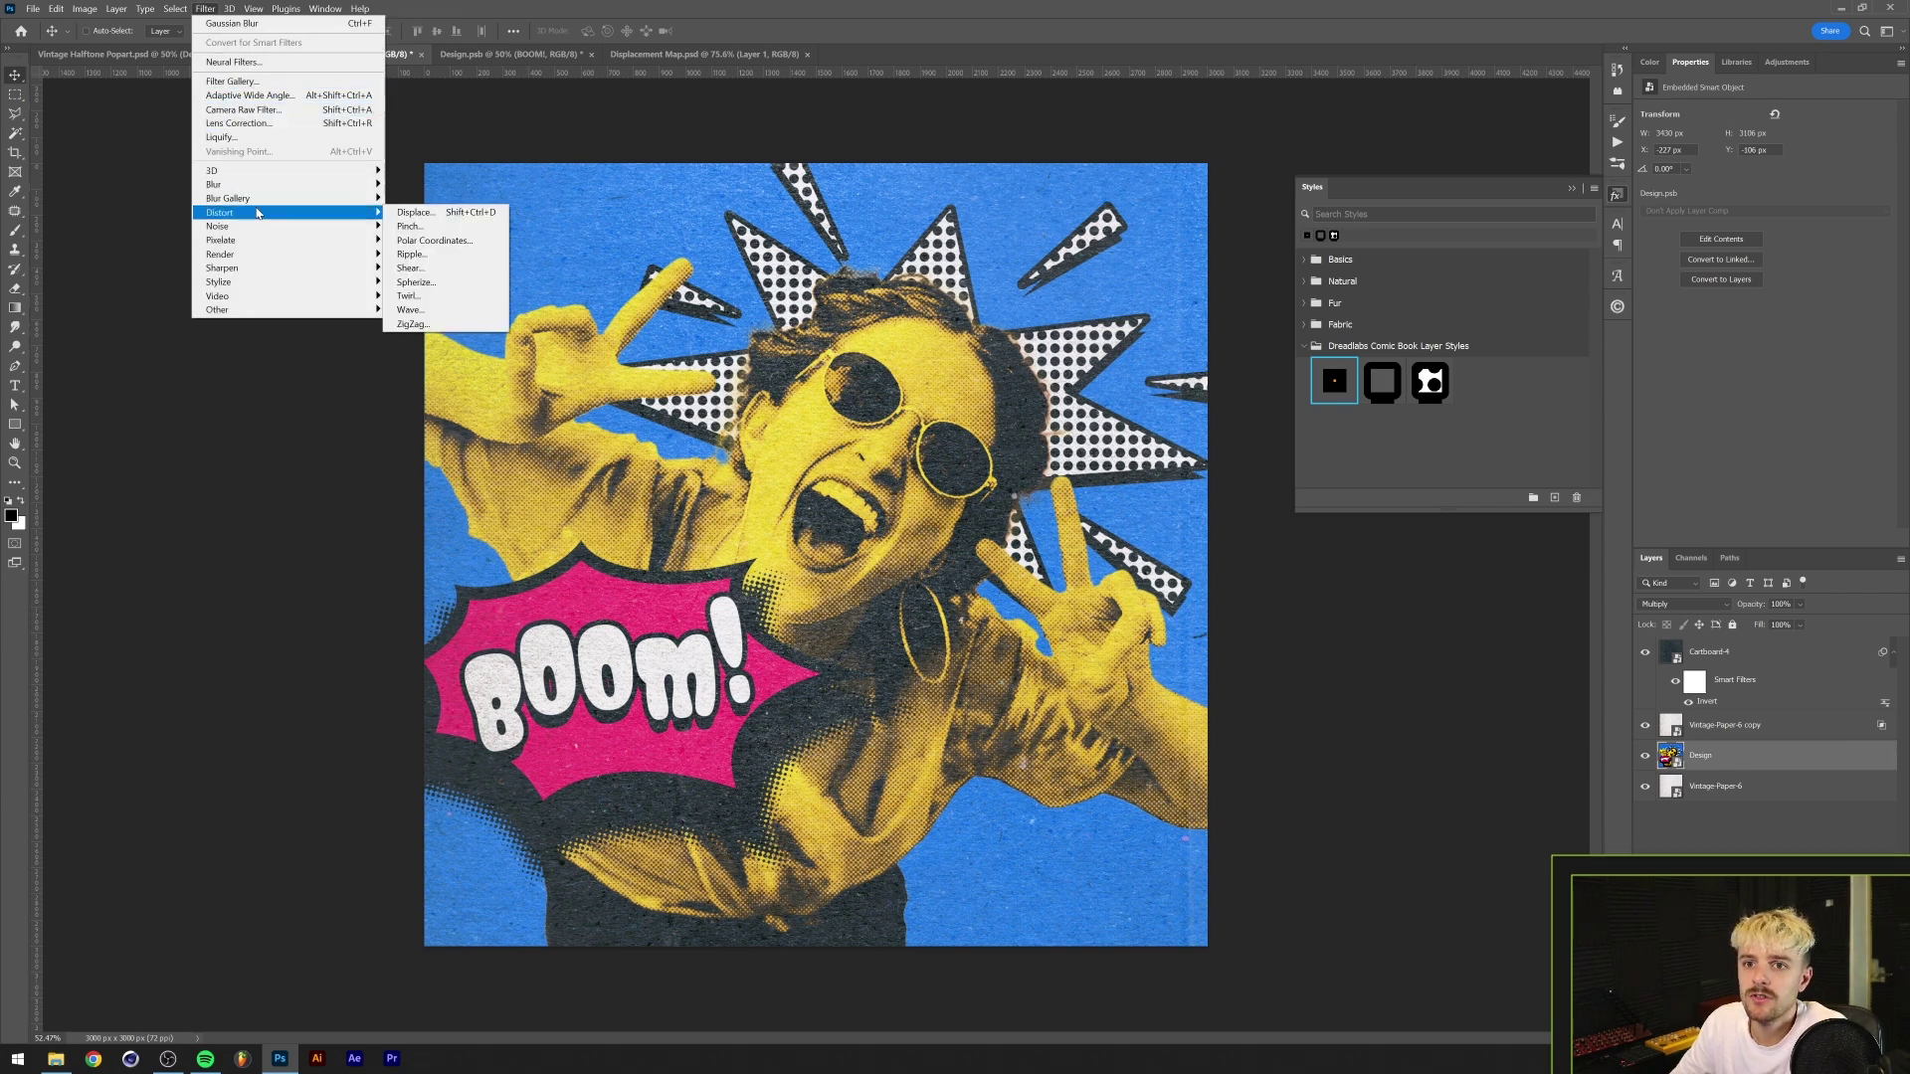
{"action": "left_click", "coordinate": [442, 220]}
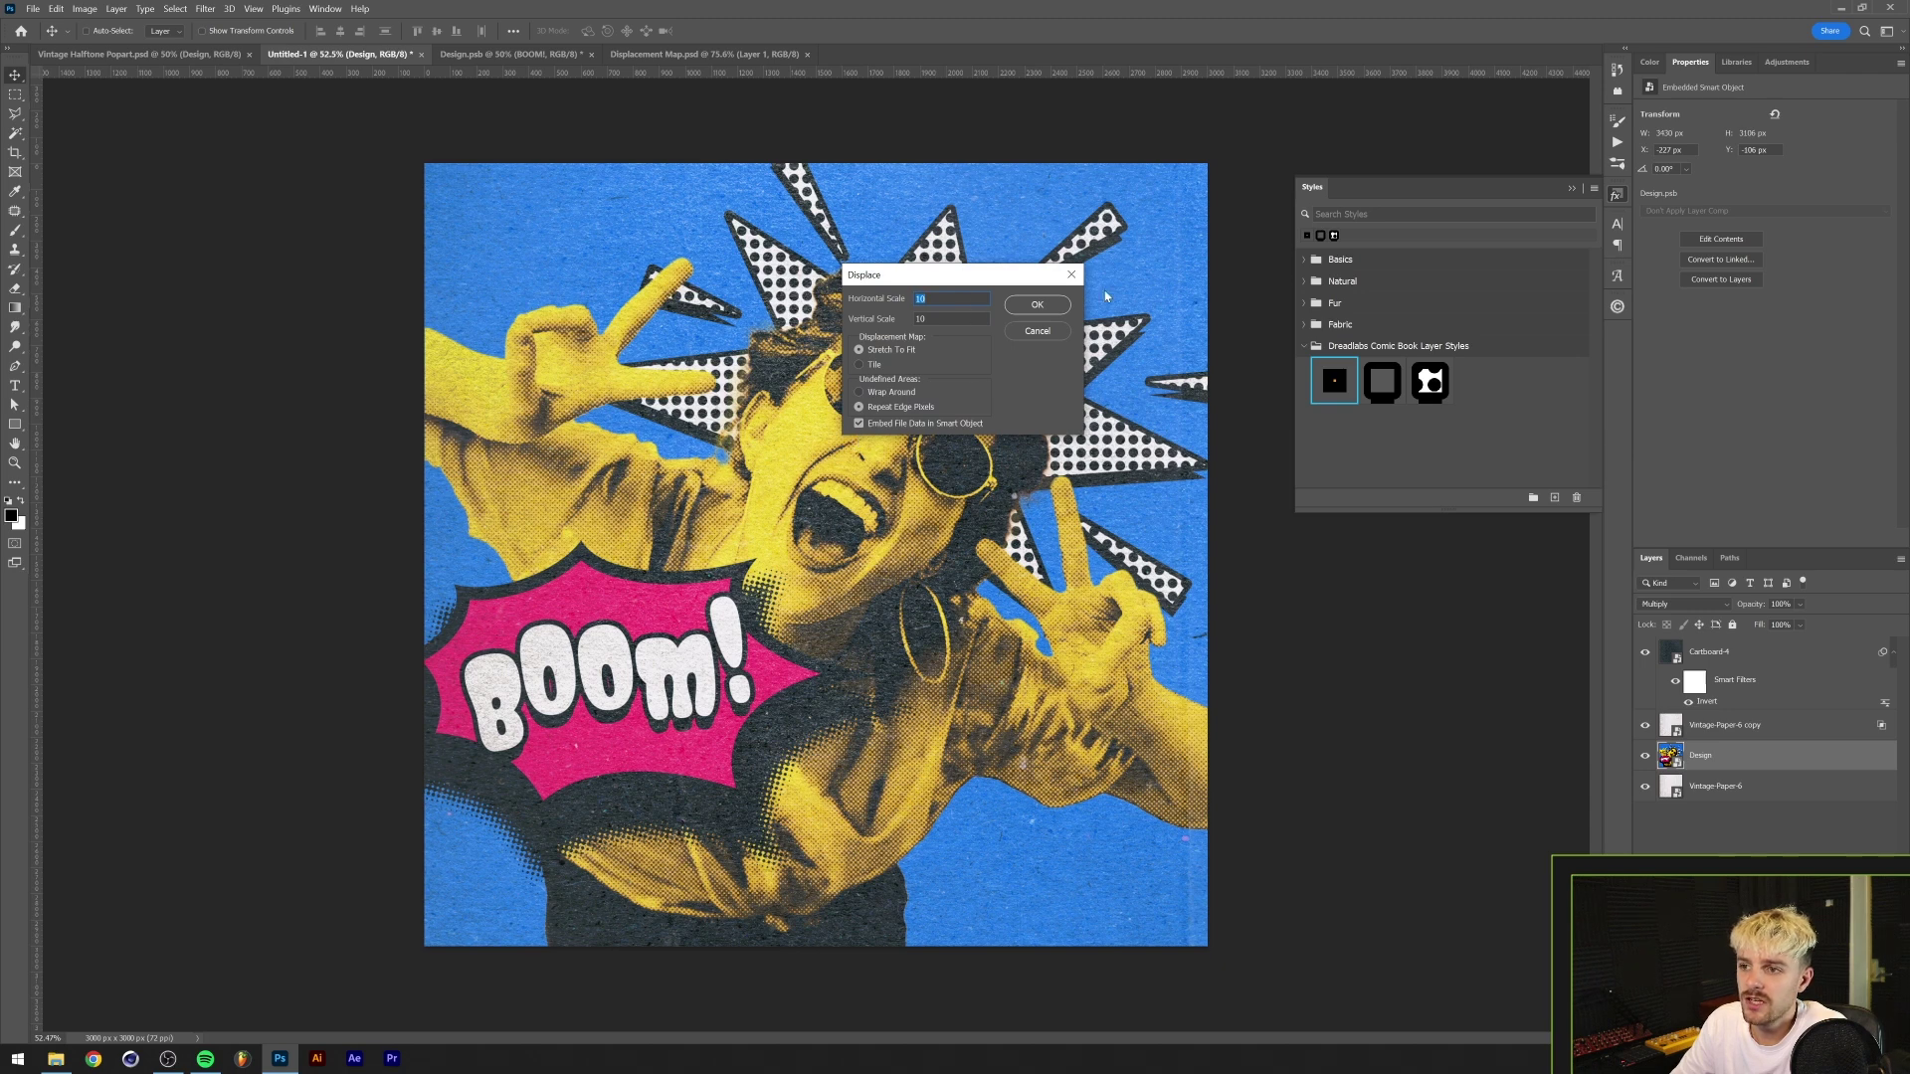
{"action": "left_click", "coordinate": [1038, 305]}
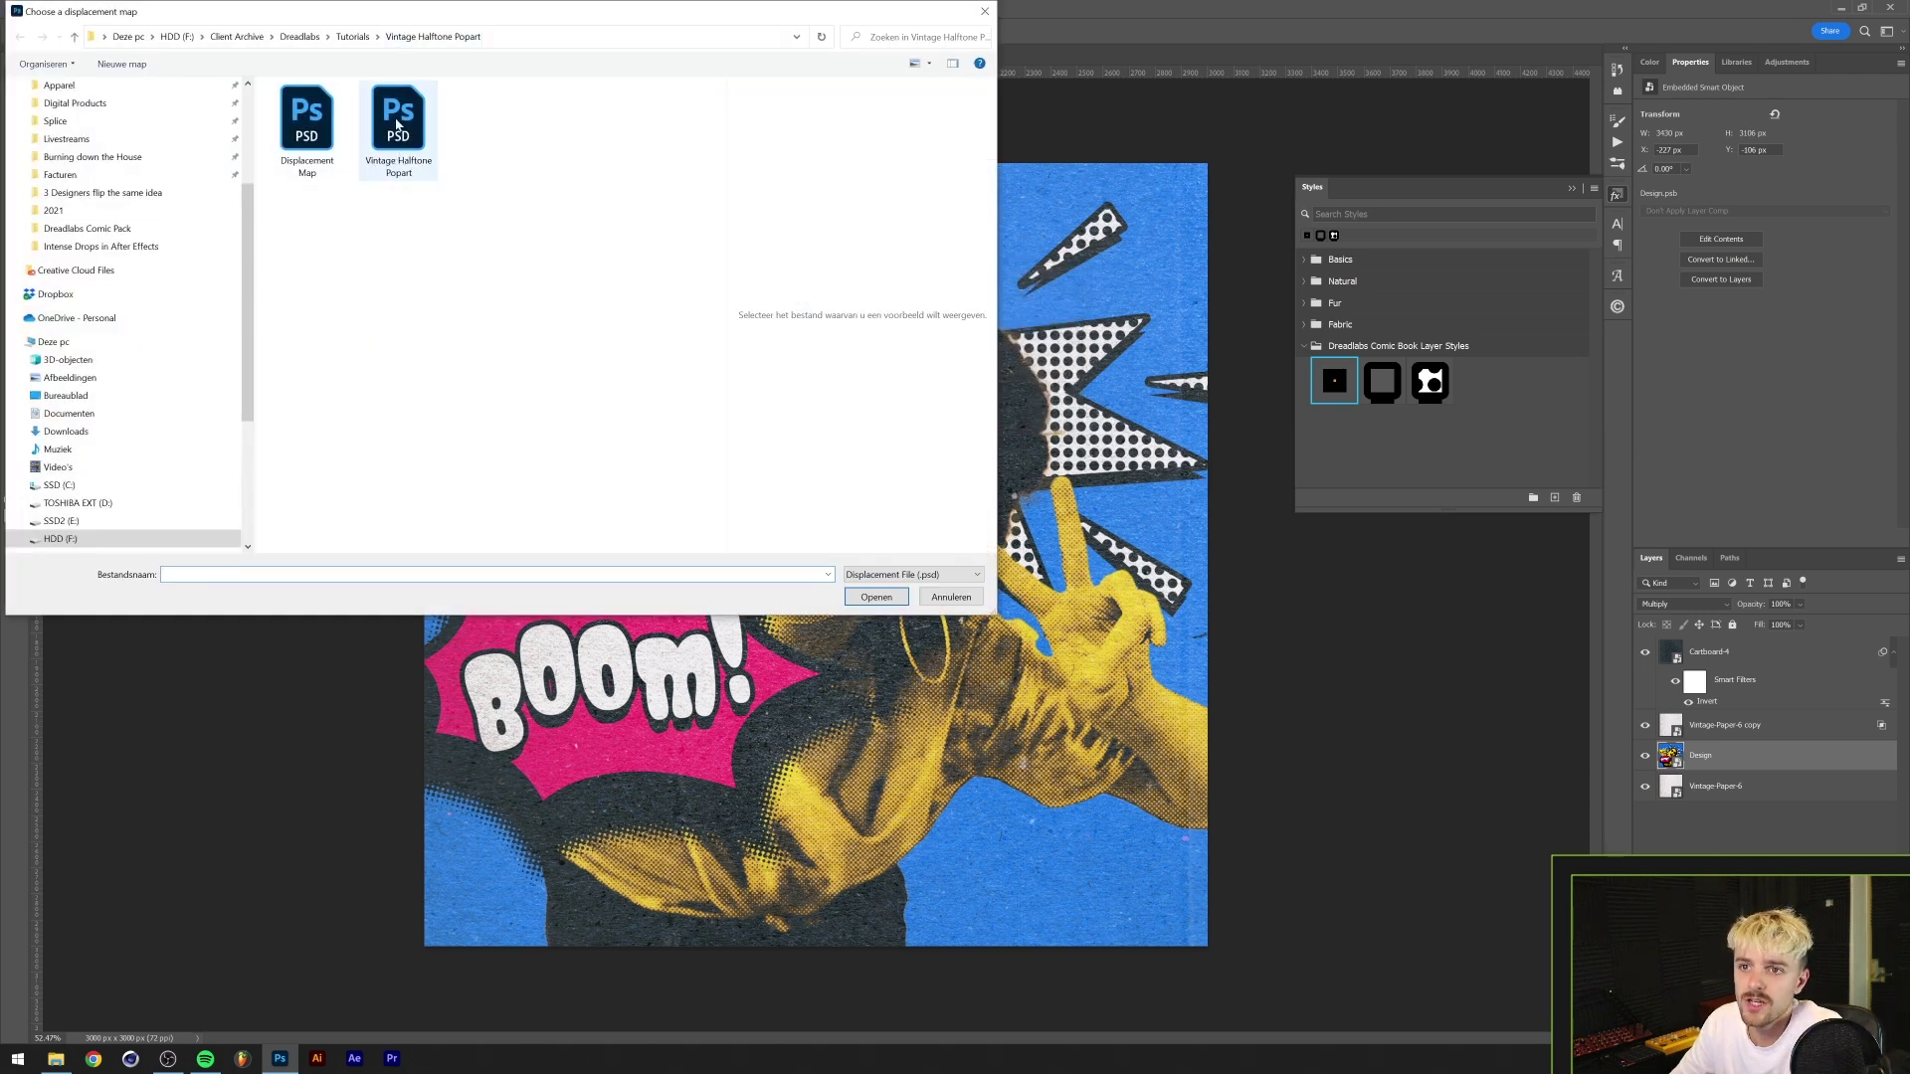
{"action": "left_click", "coordinate": [288, 136]}
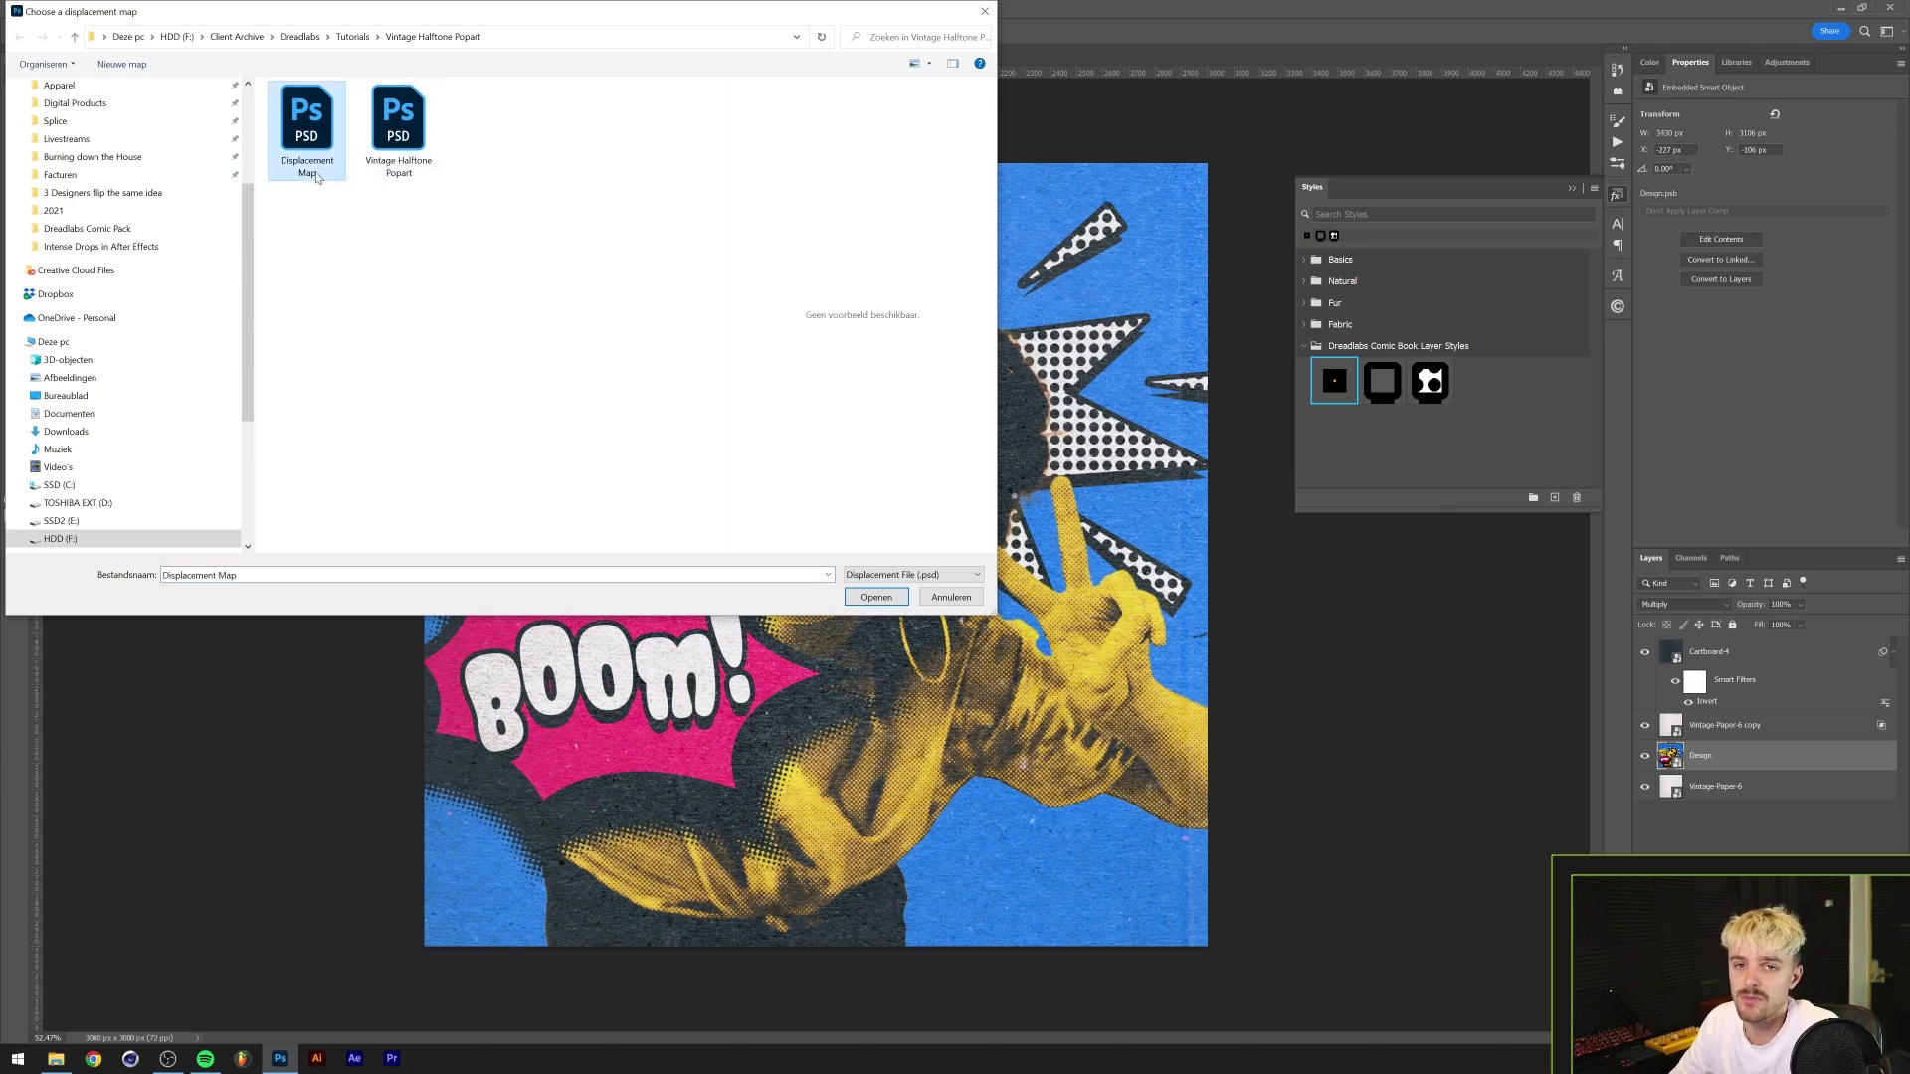
{"action": "left_click", "coordinate": [874, 598]}
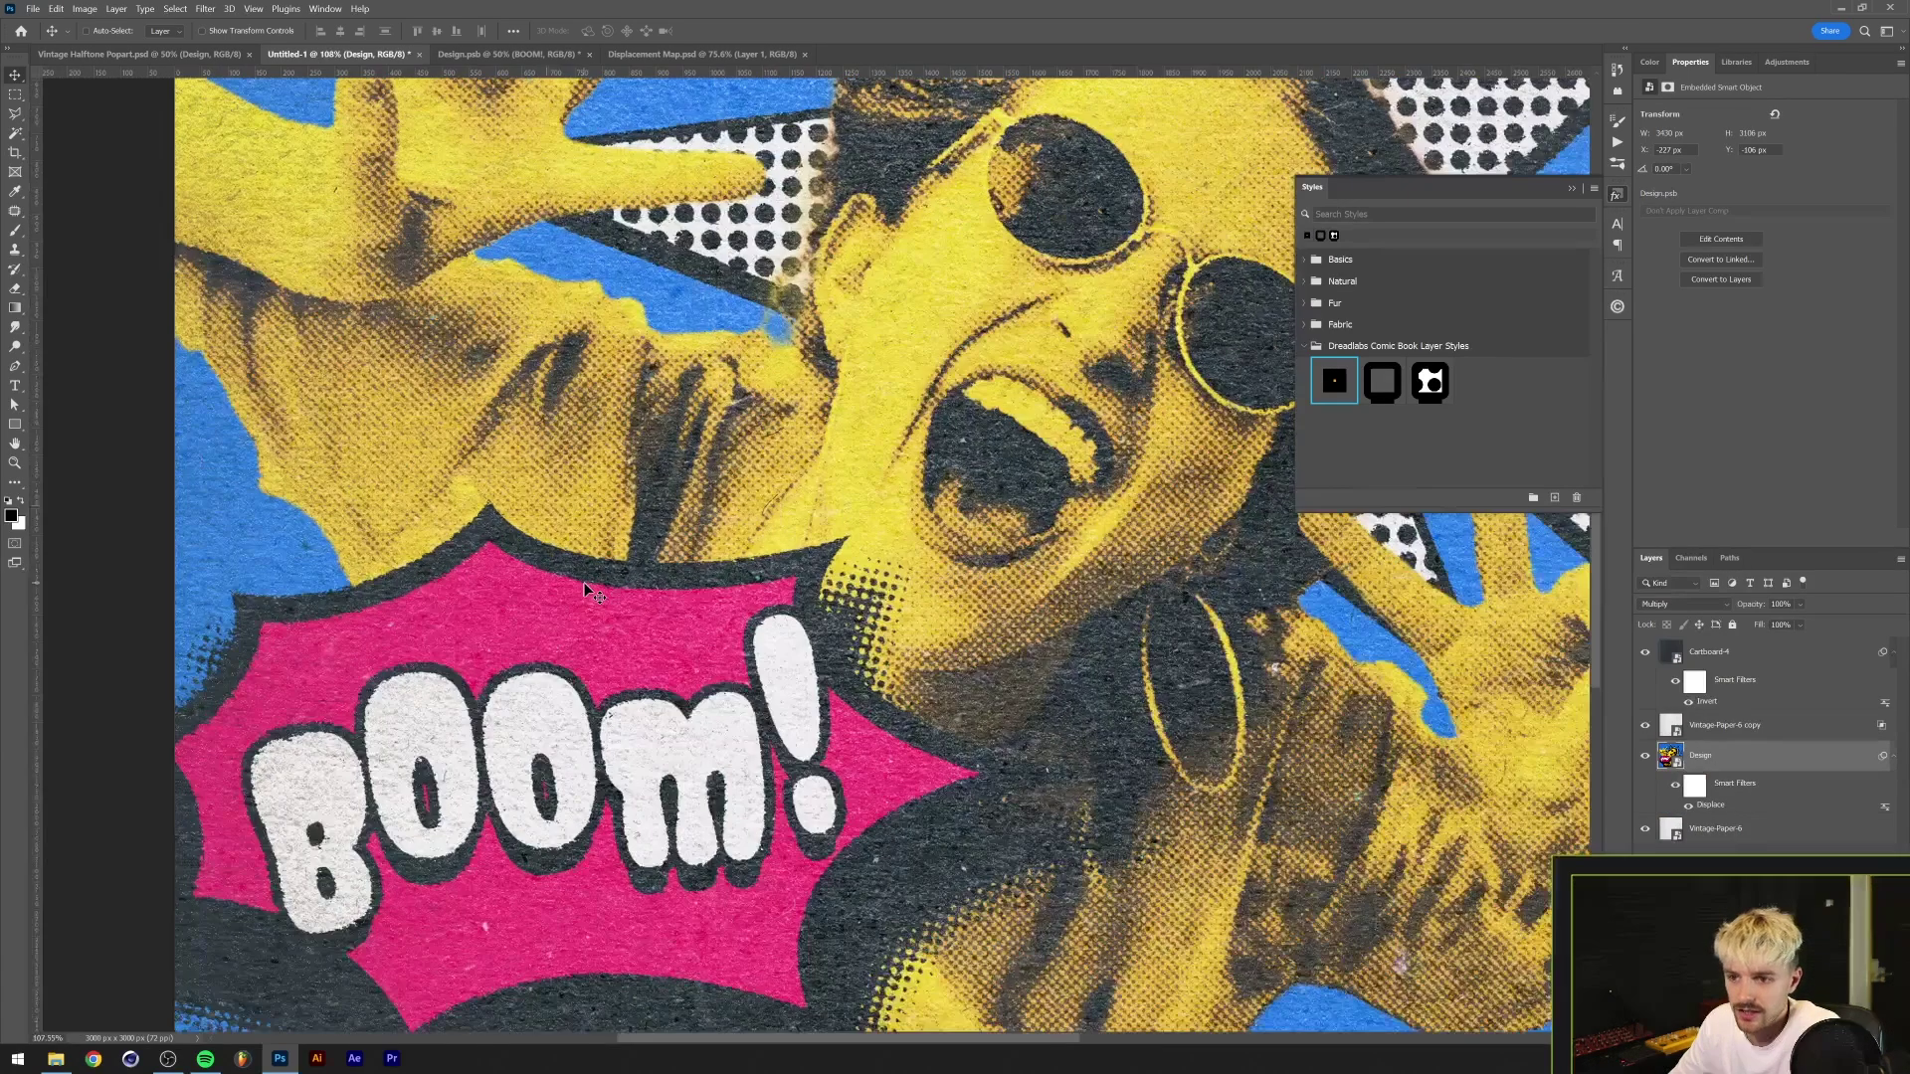
- Hide the paper and cardboard texture layers and toggle the Displace filter to inspect the roughened edges of the Boom! explosion
{"action": "scroll", "coordinate": [583, 582], "scroll_direction": "up", "scroll_amount": 3}
{"action": "scroll", "coordinate": [585, 589], "scroll_direction": "up", "scroll_amount": 5}
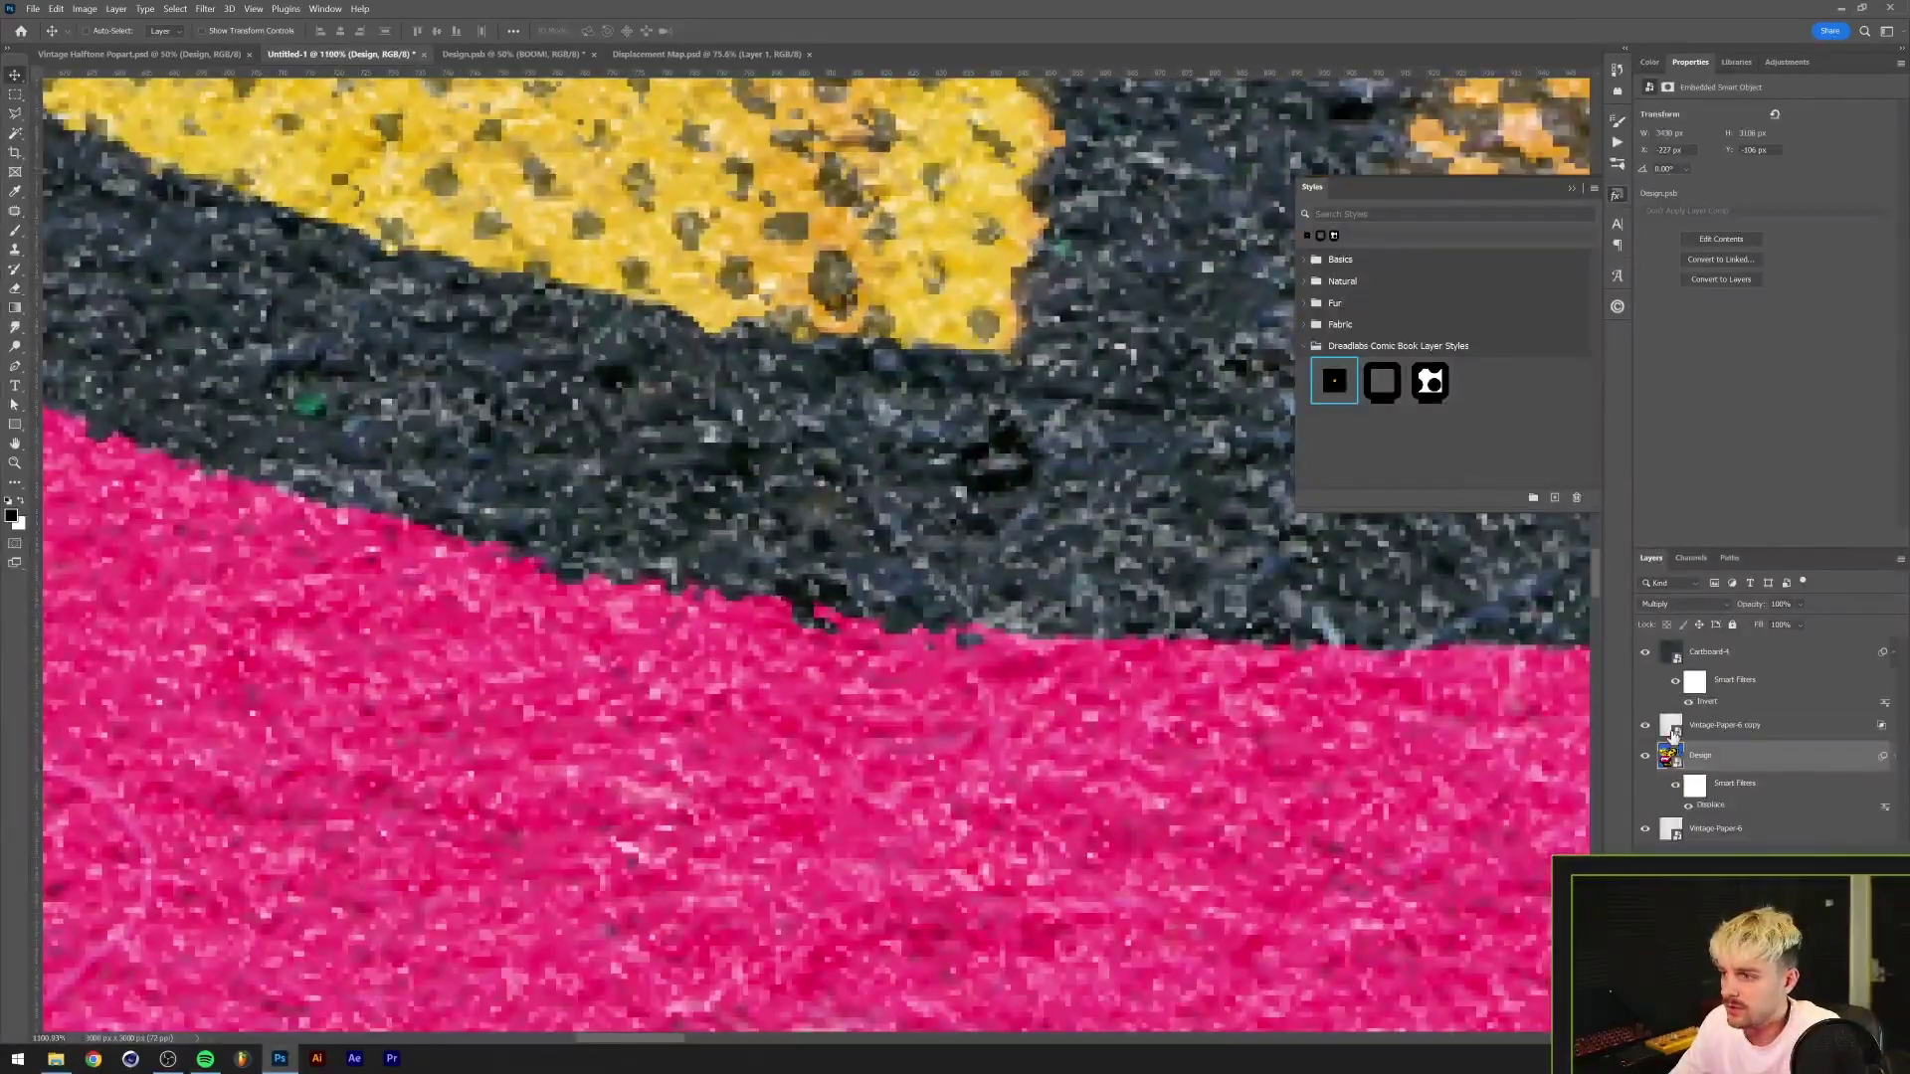
{"action": "left_click", "coordinate": [1645, 828]}
{"action": "left_click", "coordinate": [1646, 725]}
{"action": "left_click", "coordinate": [1645, 652]}
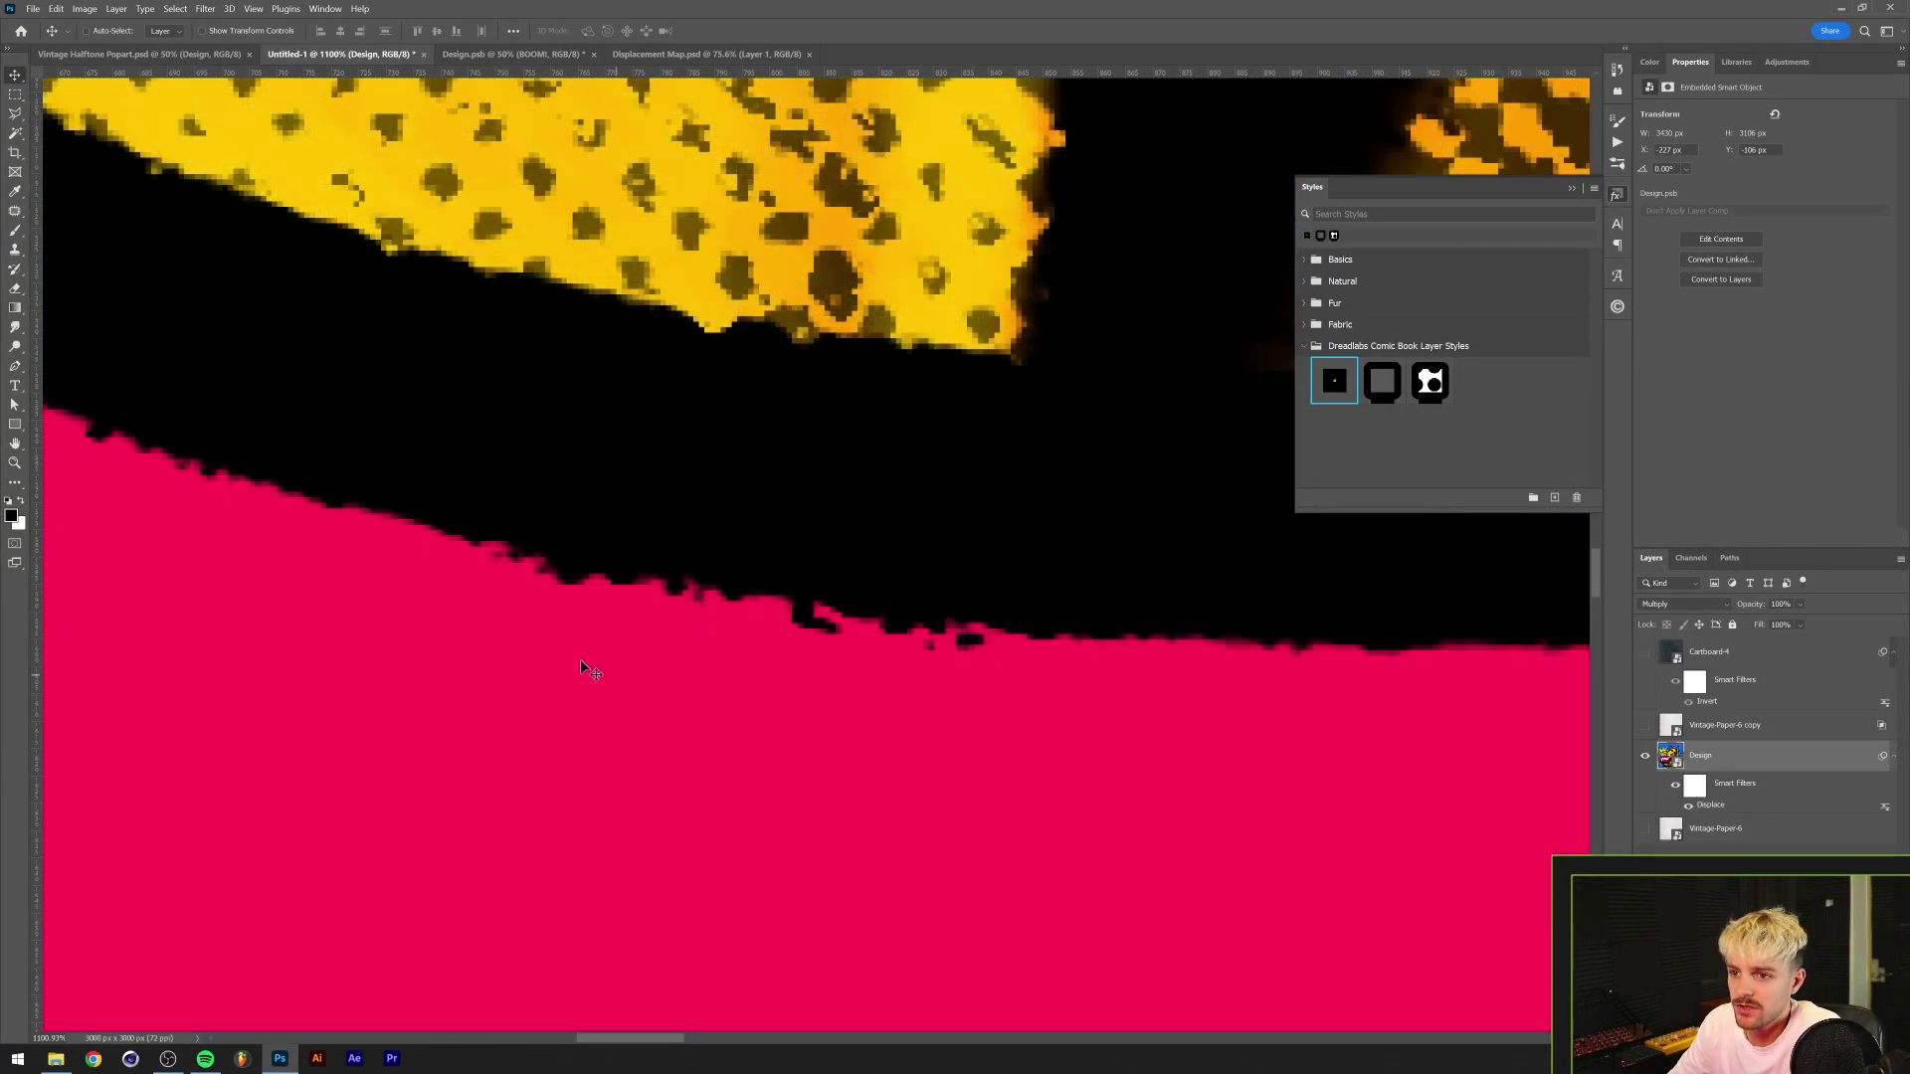
{"action": "left_click", "coordinate": [1689, 806]}
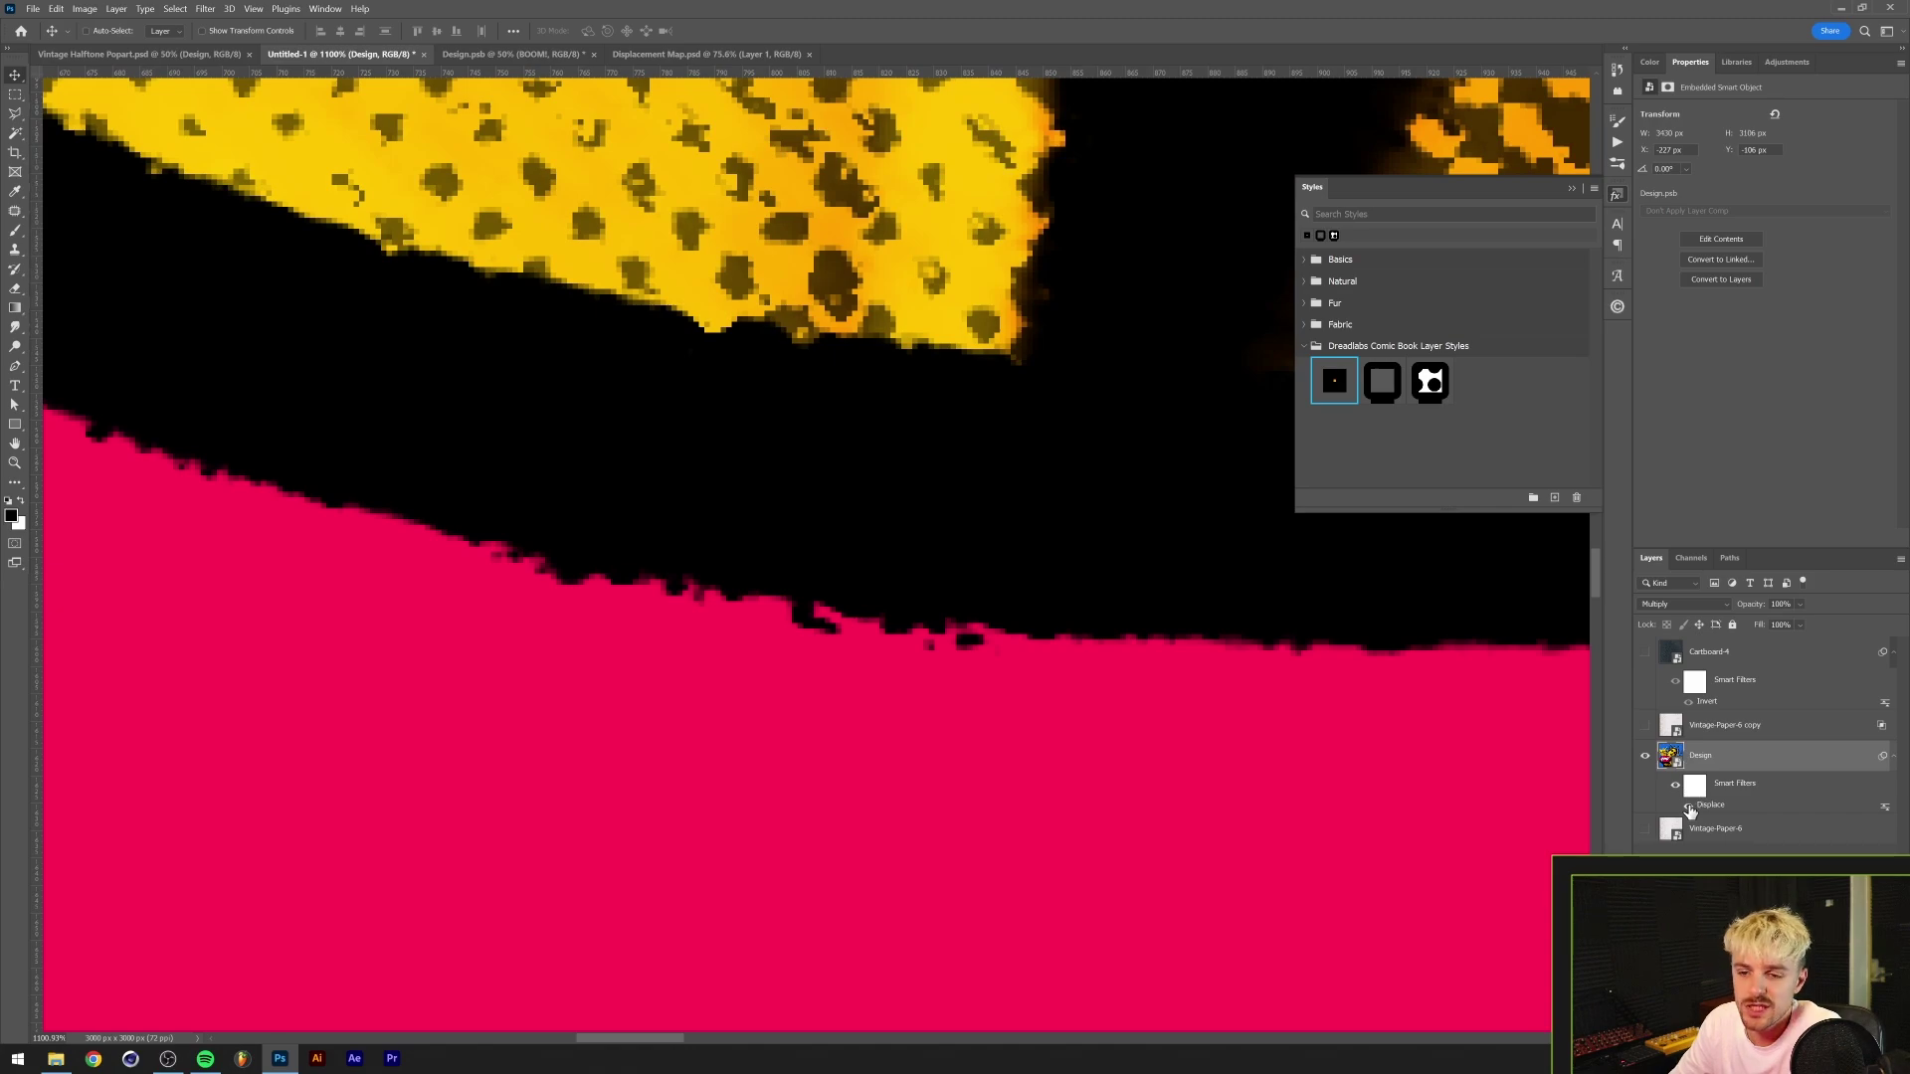
{"action": "left_click", "coordinate": [1689, 806]}
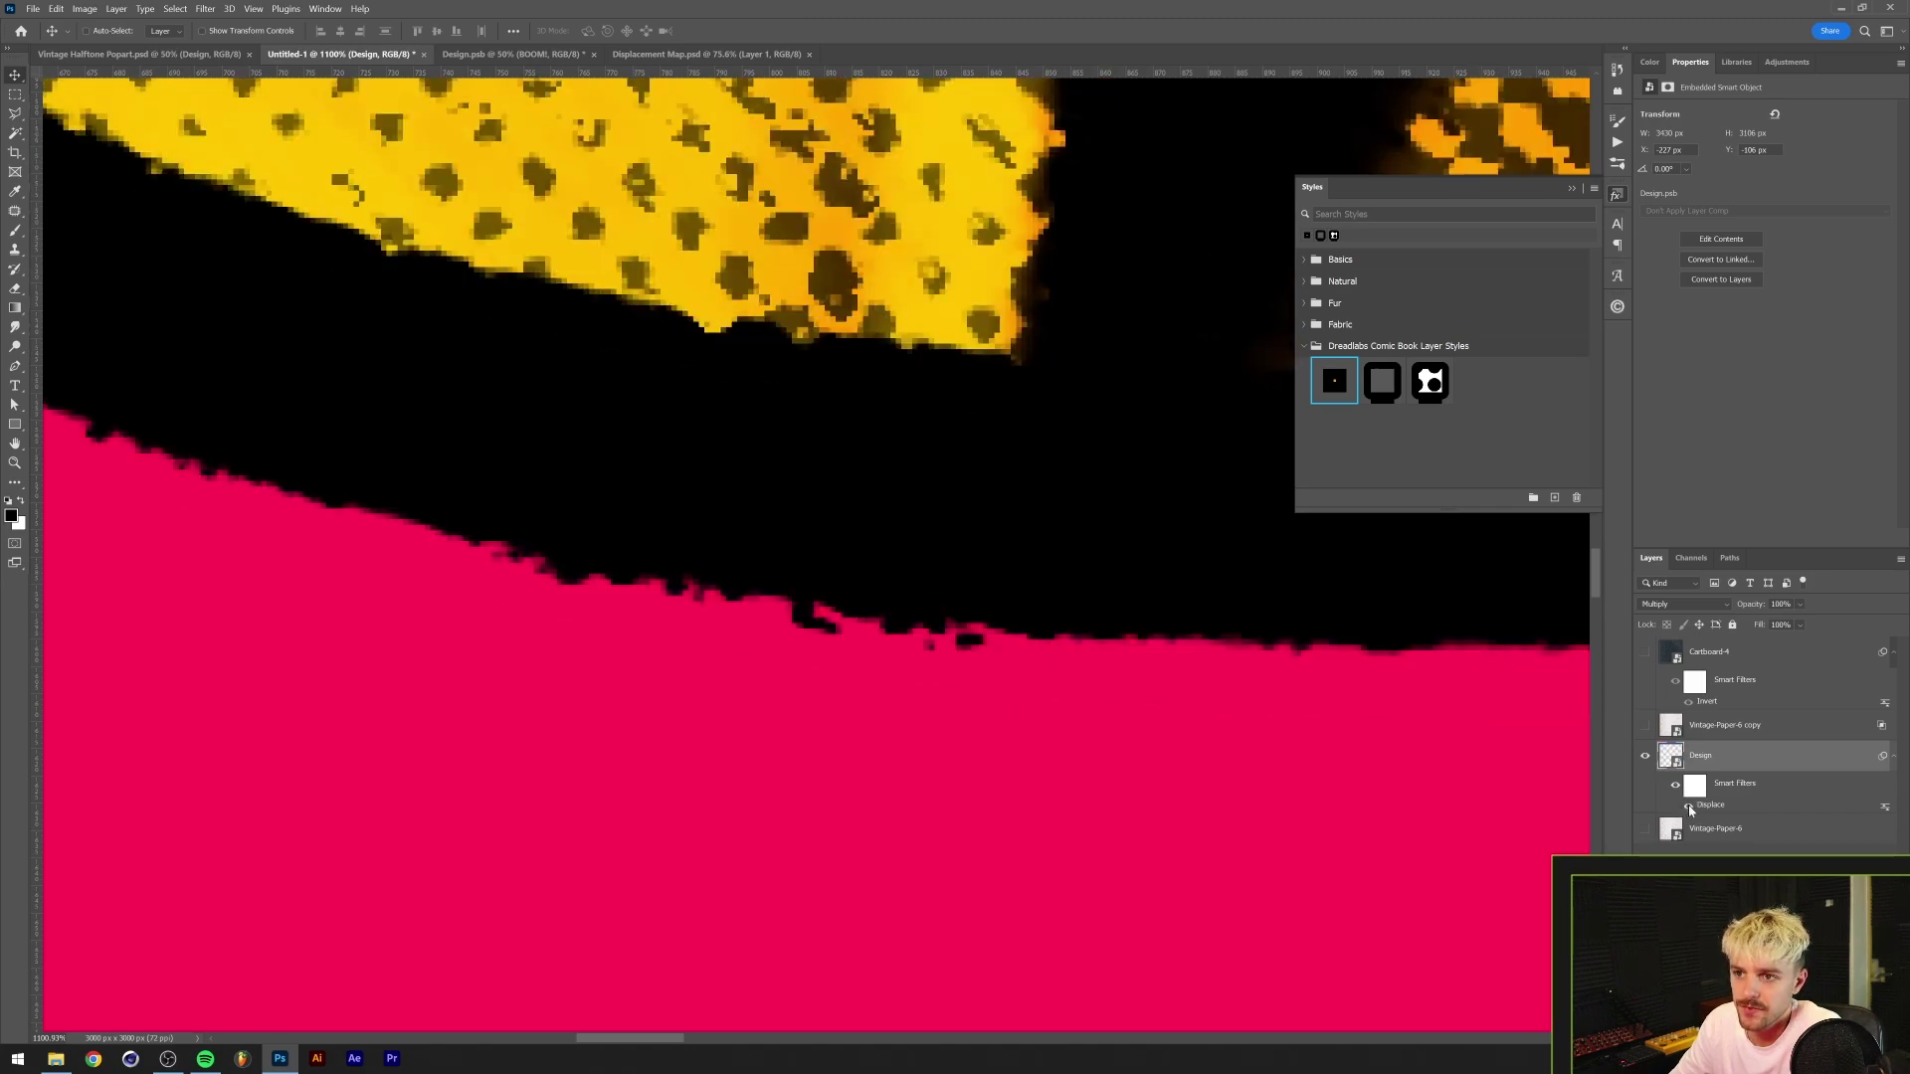
- Show the Vintage Paper, Vintage Paper copy and Cardboard texture layers again
{"action": "scroll", "coordinate": [1030, 702], "scroll_direction": "down", "scroll_amount": 10}
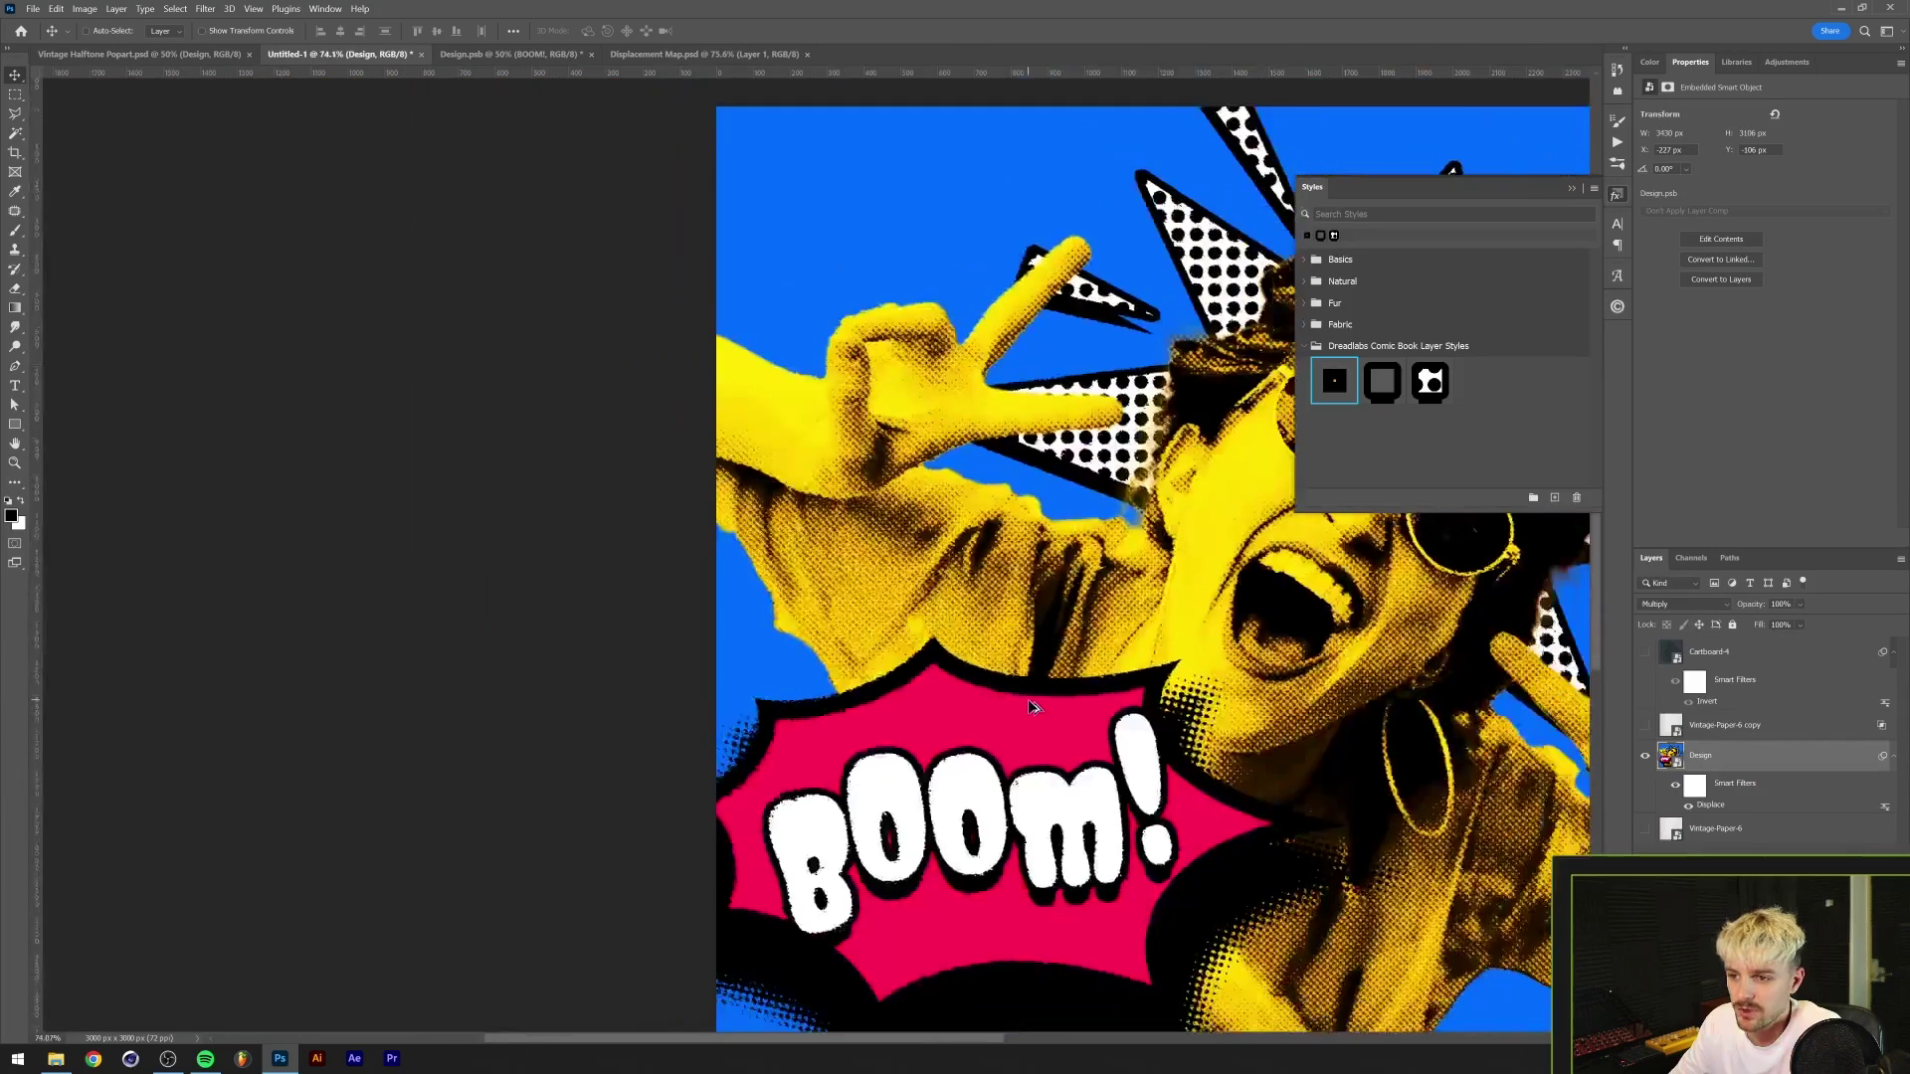
{"action": "scroll", "coordinate": [1031, 703], "scroll_direction": "down", "scroll_amount": 2}
{"action": "left_click", "coordinate": [1645, 828]}
{"action": "left_click", "coordinate": [1646, 726]}
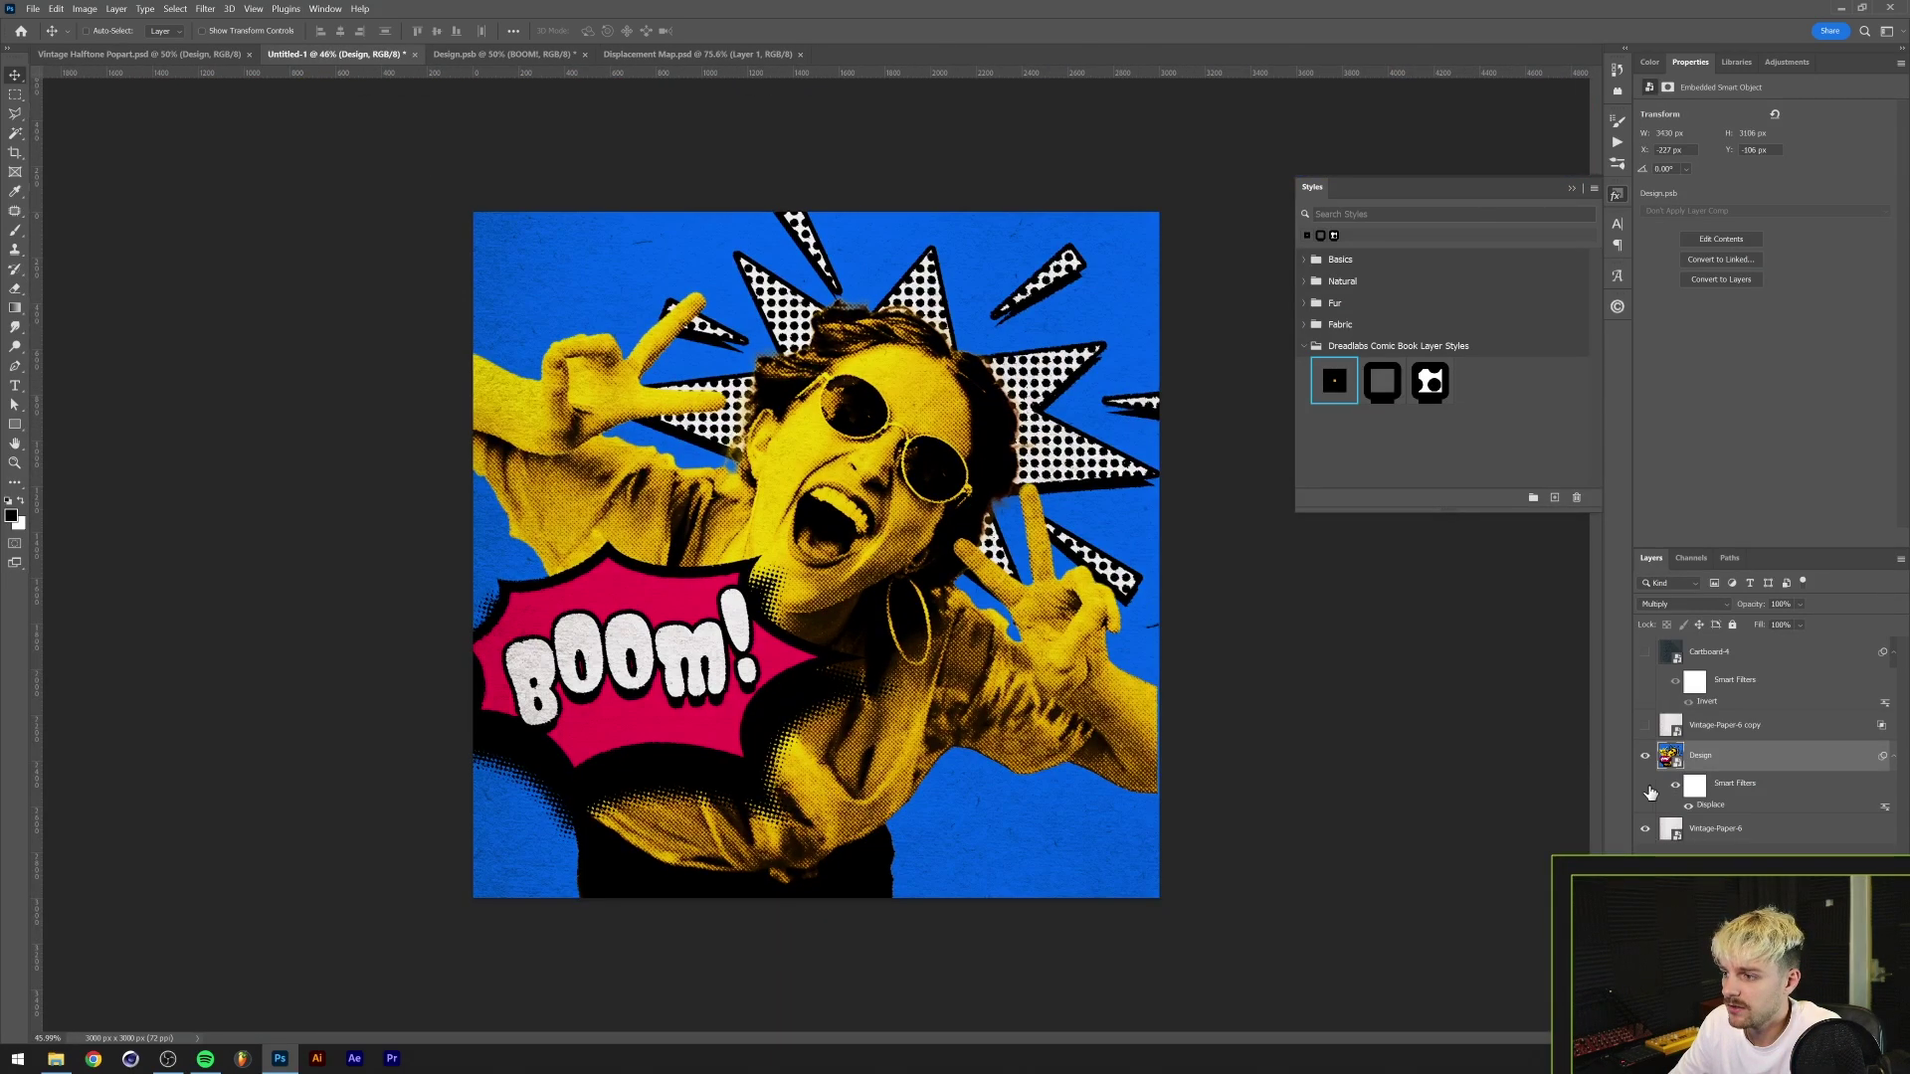
{"action": "left_click", "coordinate": [1644, 652]}
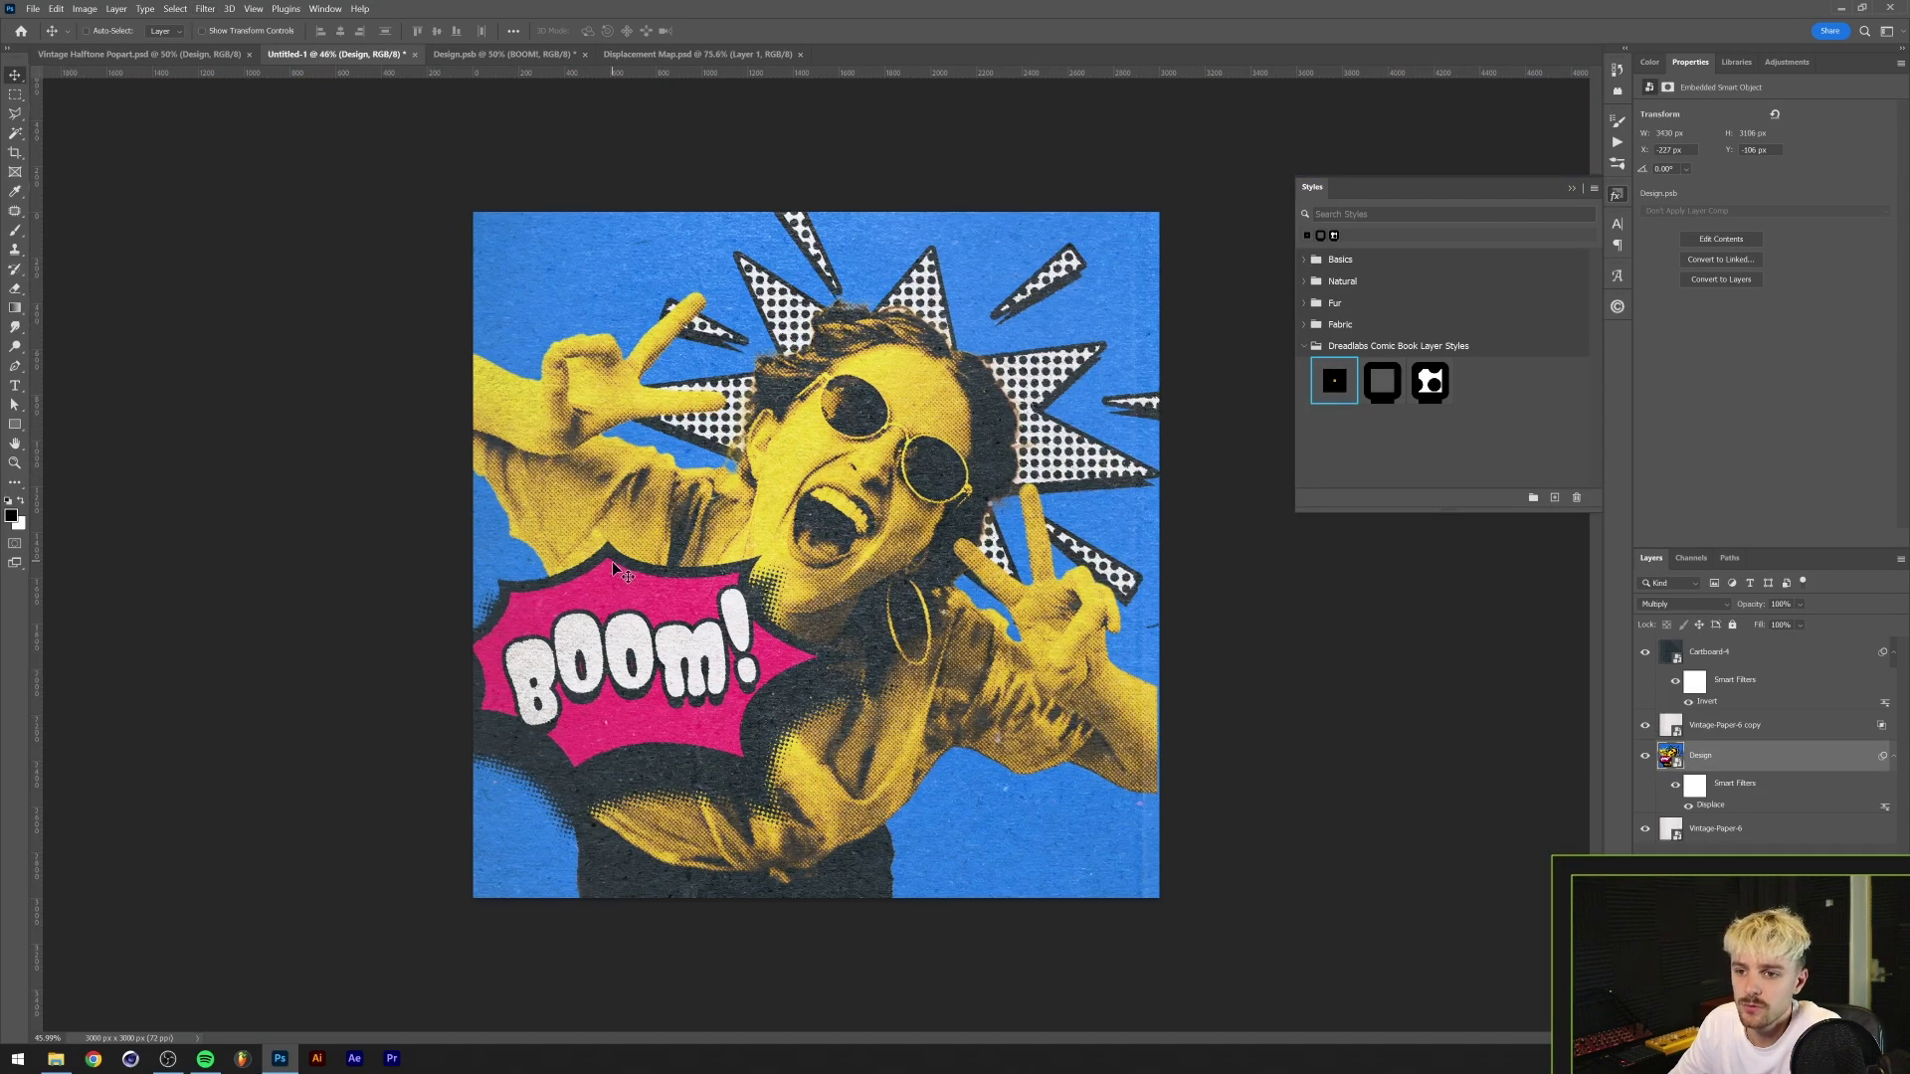
- Apply a 0.5 px Gaussian Blur smart filter to the Design layer
{"action": "left_click", "coordinate": [205, 8]}
{"action": "mouse_move", "coordinate": [248, 185]}
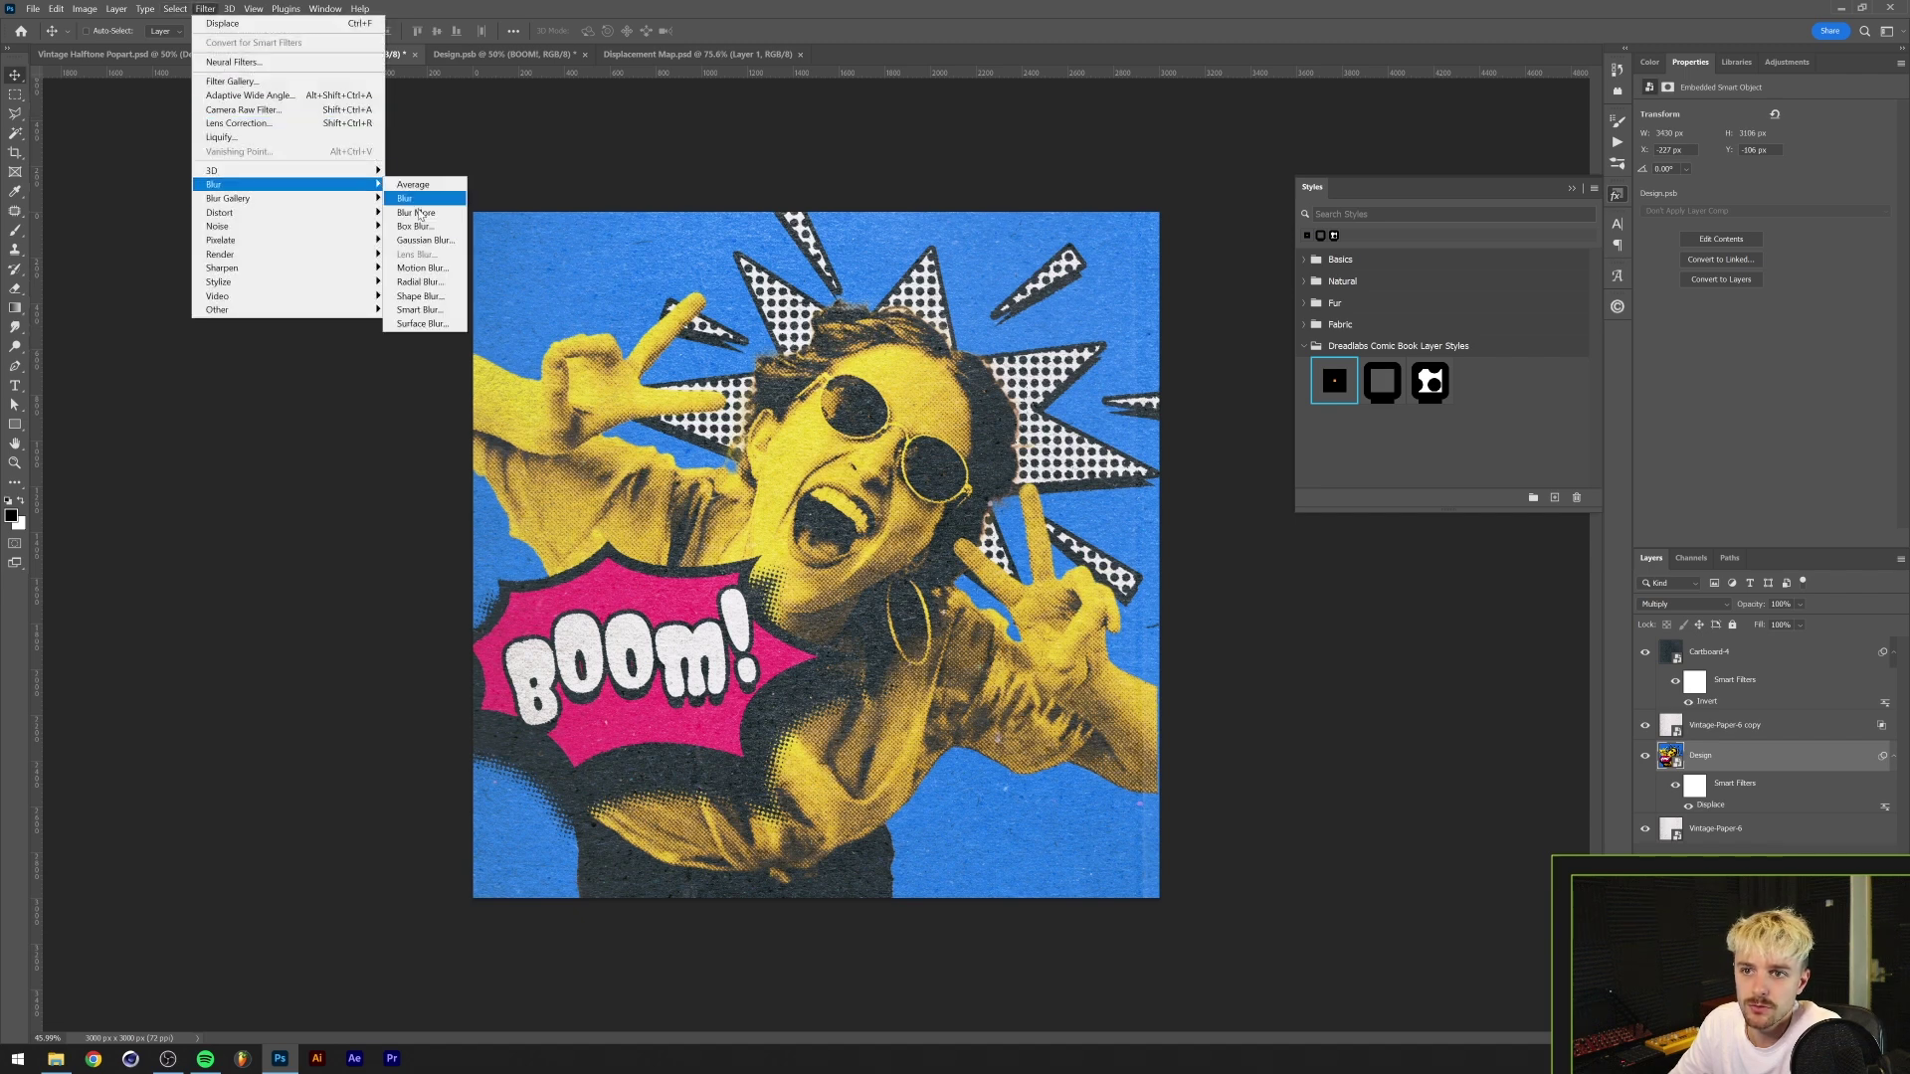
{"action": "left_click", "coordinate": [420, 241]}
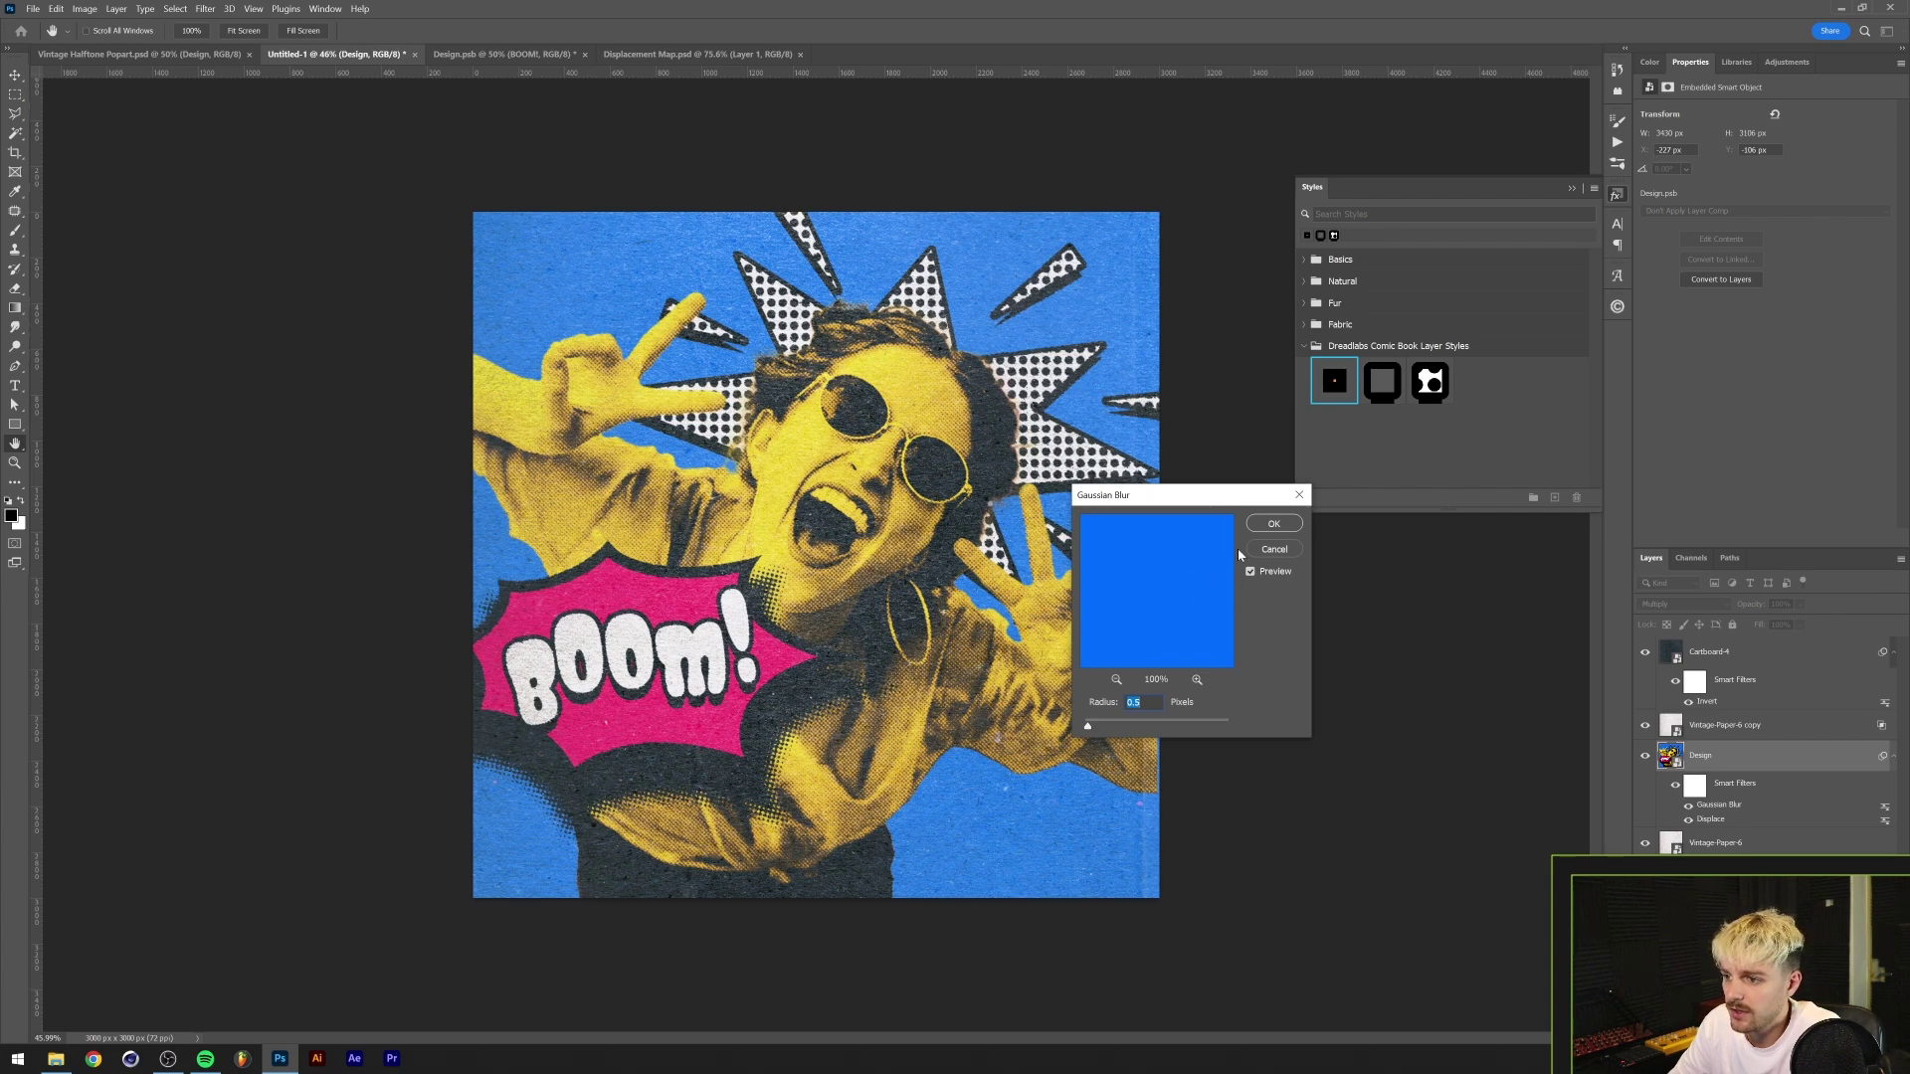
{"action": "left_click", "coordinate": [1272, 525]}
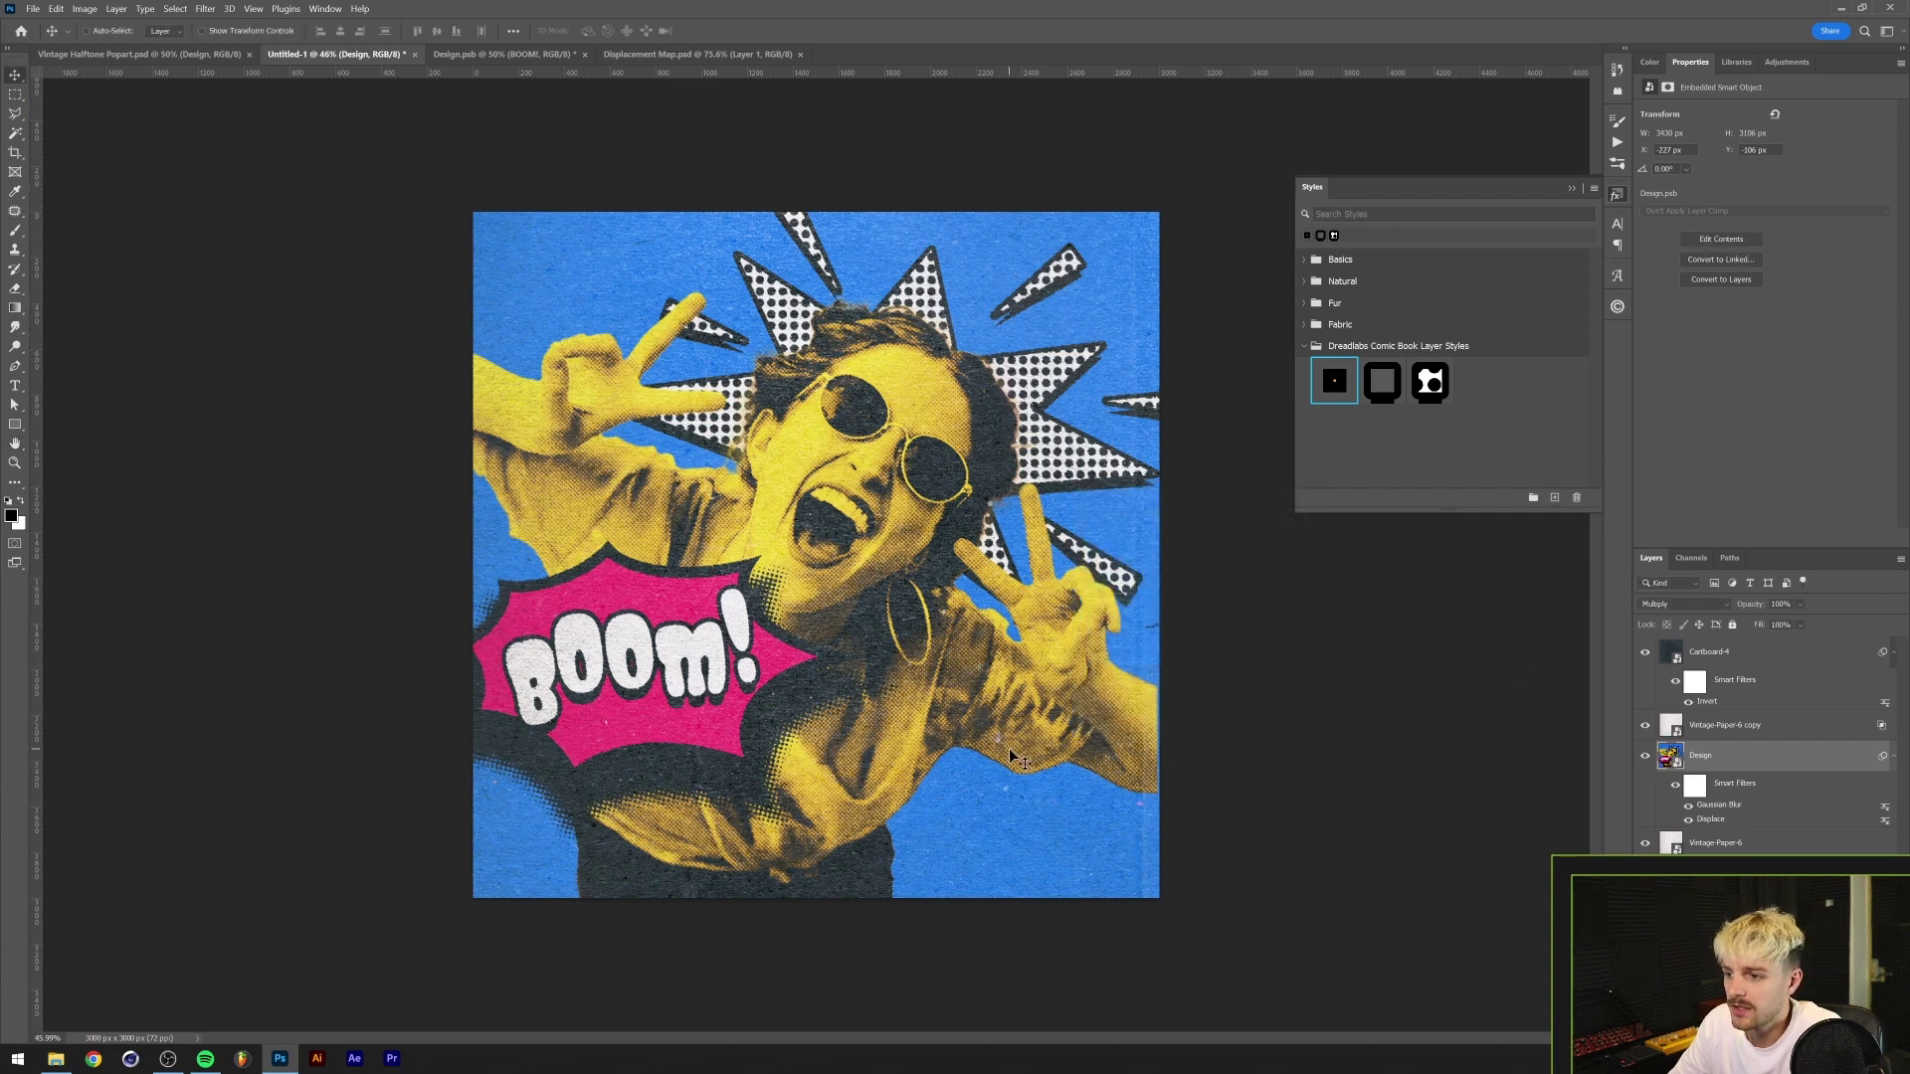
- Scale the Design smart object up proportionally about its centre to about 102% so it extends past the canvas edges
{"action": "scroll", "coordinate": [1185, 779], "scroll_direction": "up", "scroll_amount": 4}
{"action": "scroll", "coordinate": [1293, 761], "scroll_direction": "up", "scroll_amount": 2}
{"action": "scroll", "coordinate": [1358, 865], "scroll_direction": "down", "scroll_amount": 3}
{"action": "scroll", "coordinate": [1333, 902], "scroll_direction": "down", "scroll_amount": 3}
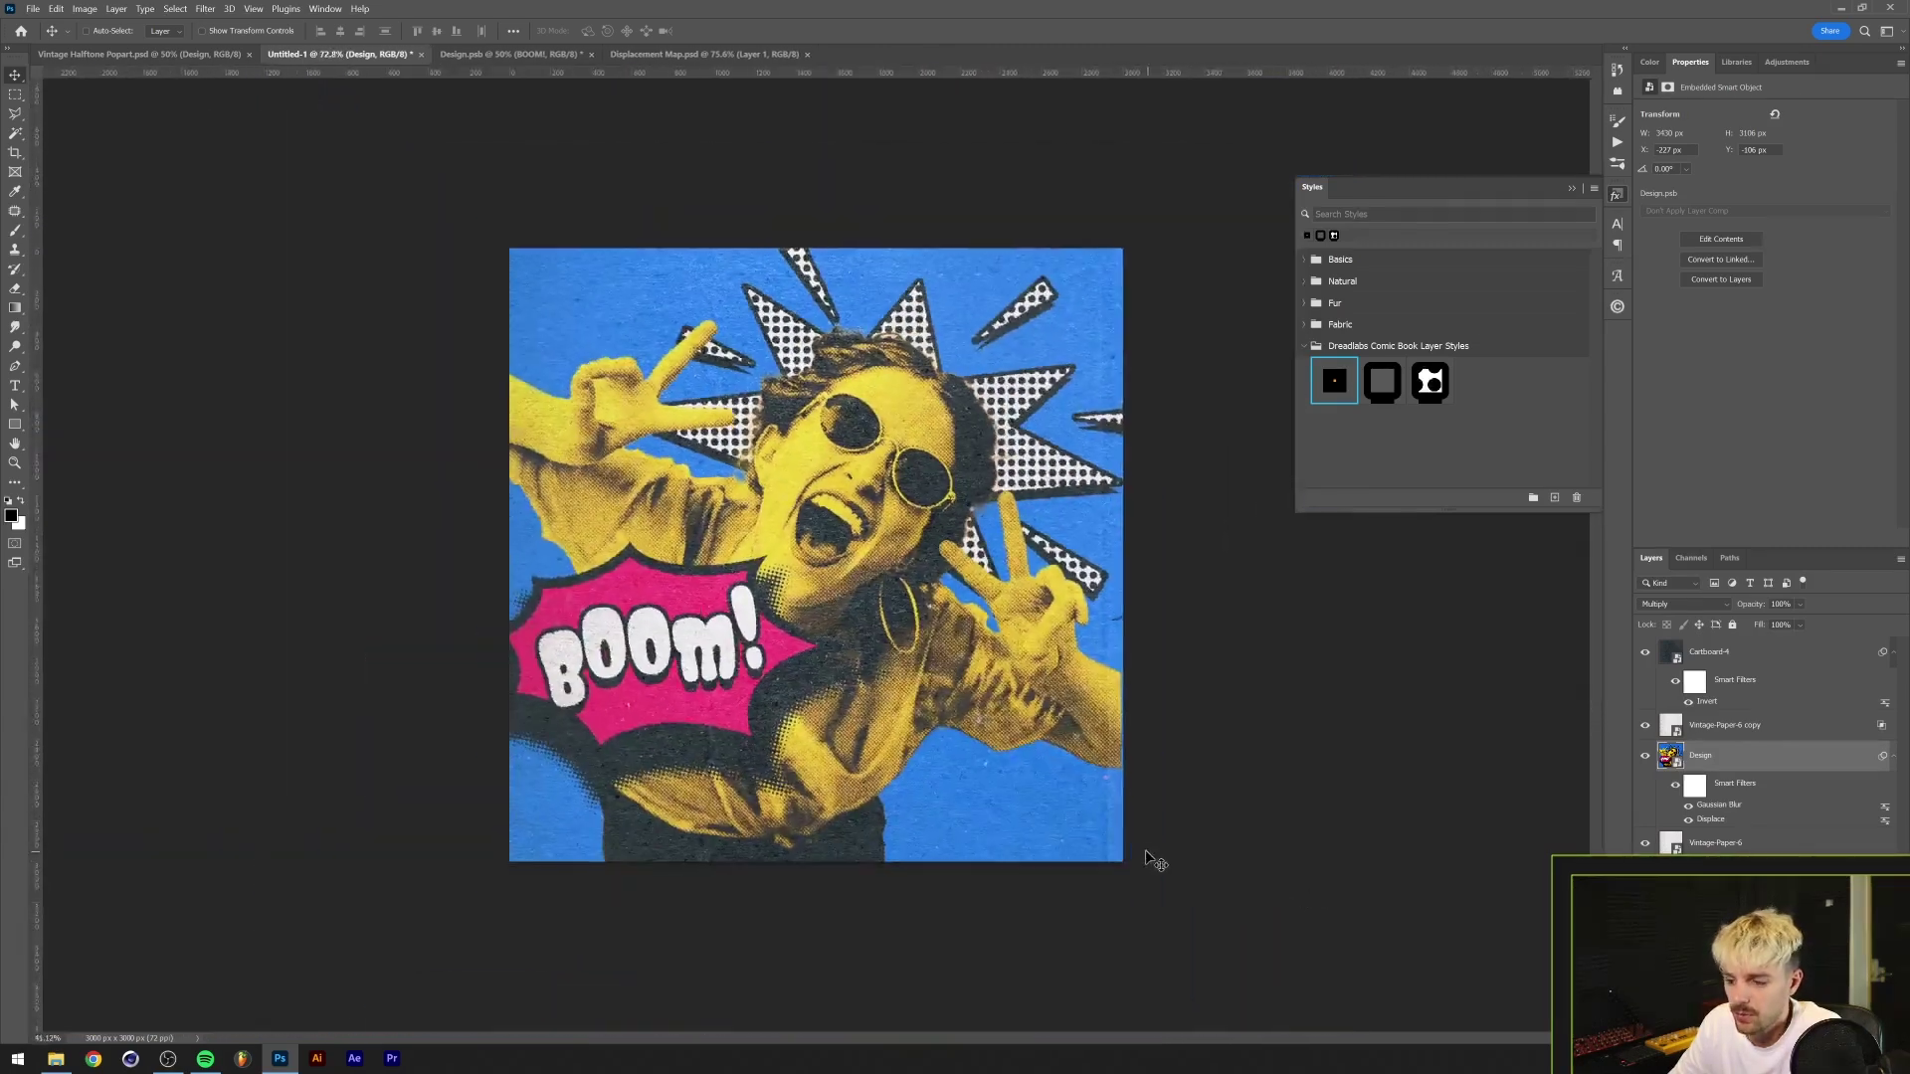
{"action": "key", "text": "ctrl+t"}
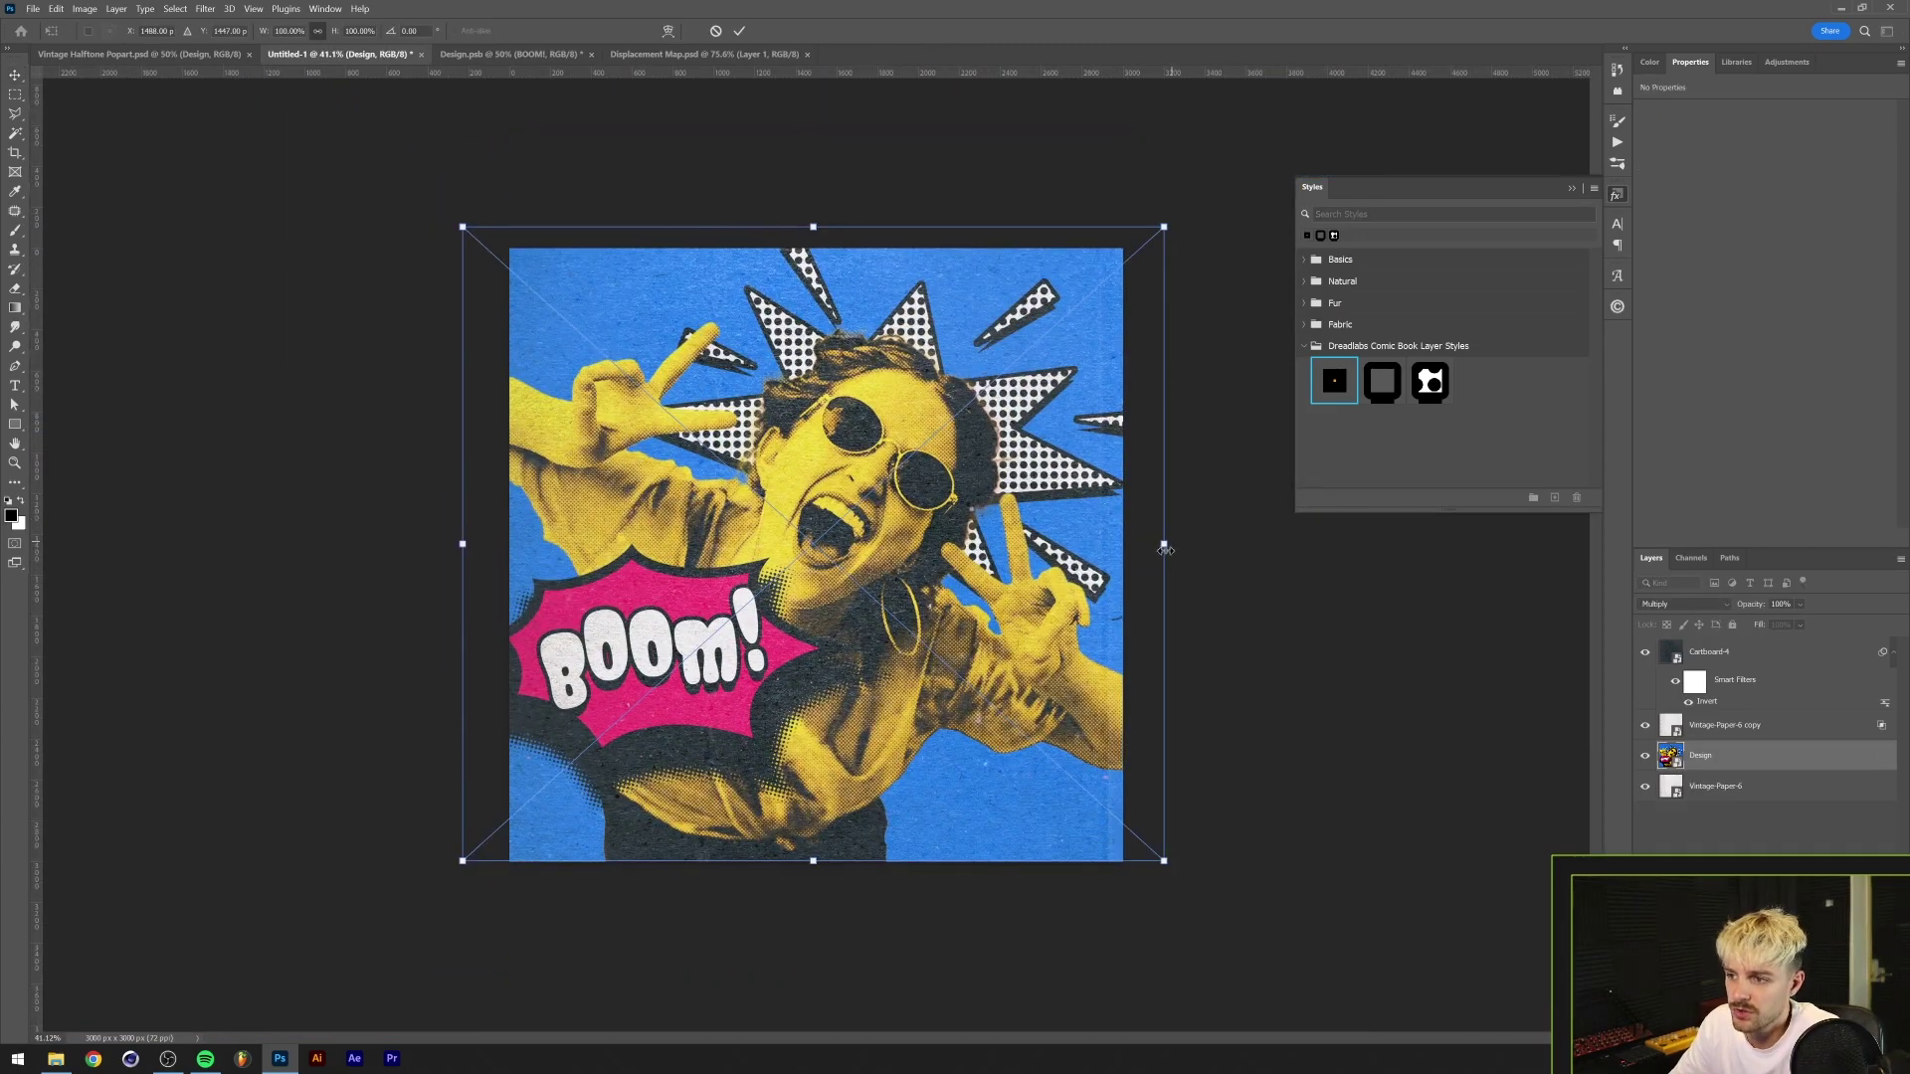
{"action": "left_click_drag", "start_coordinate": [1164, 548], "coordinate": [1171, 549]}
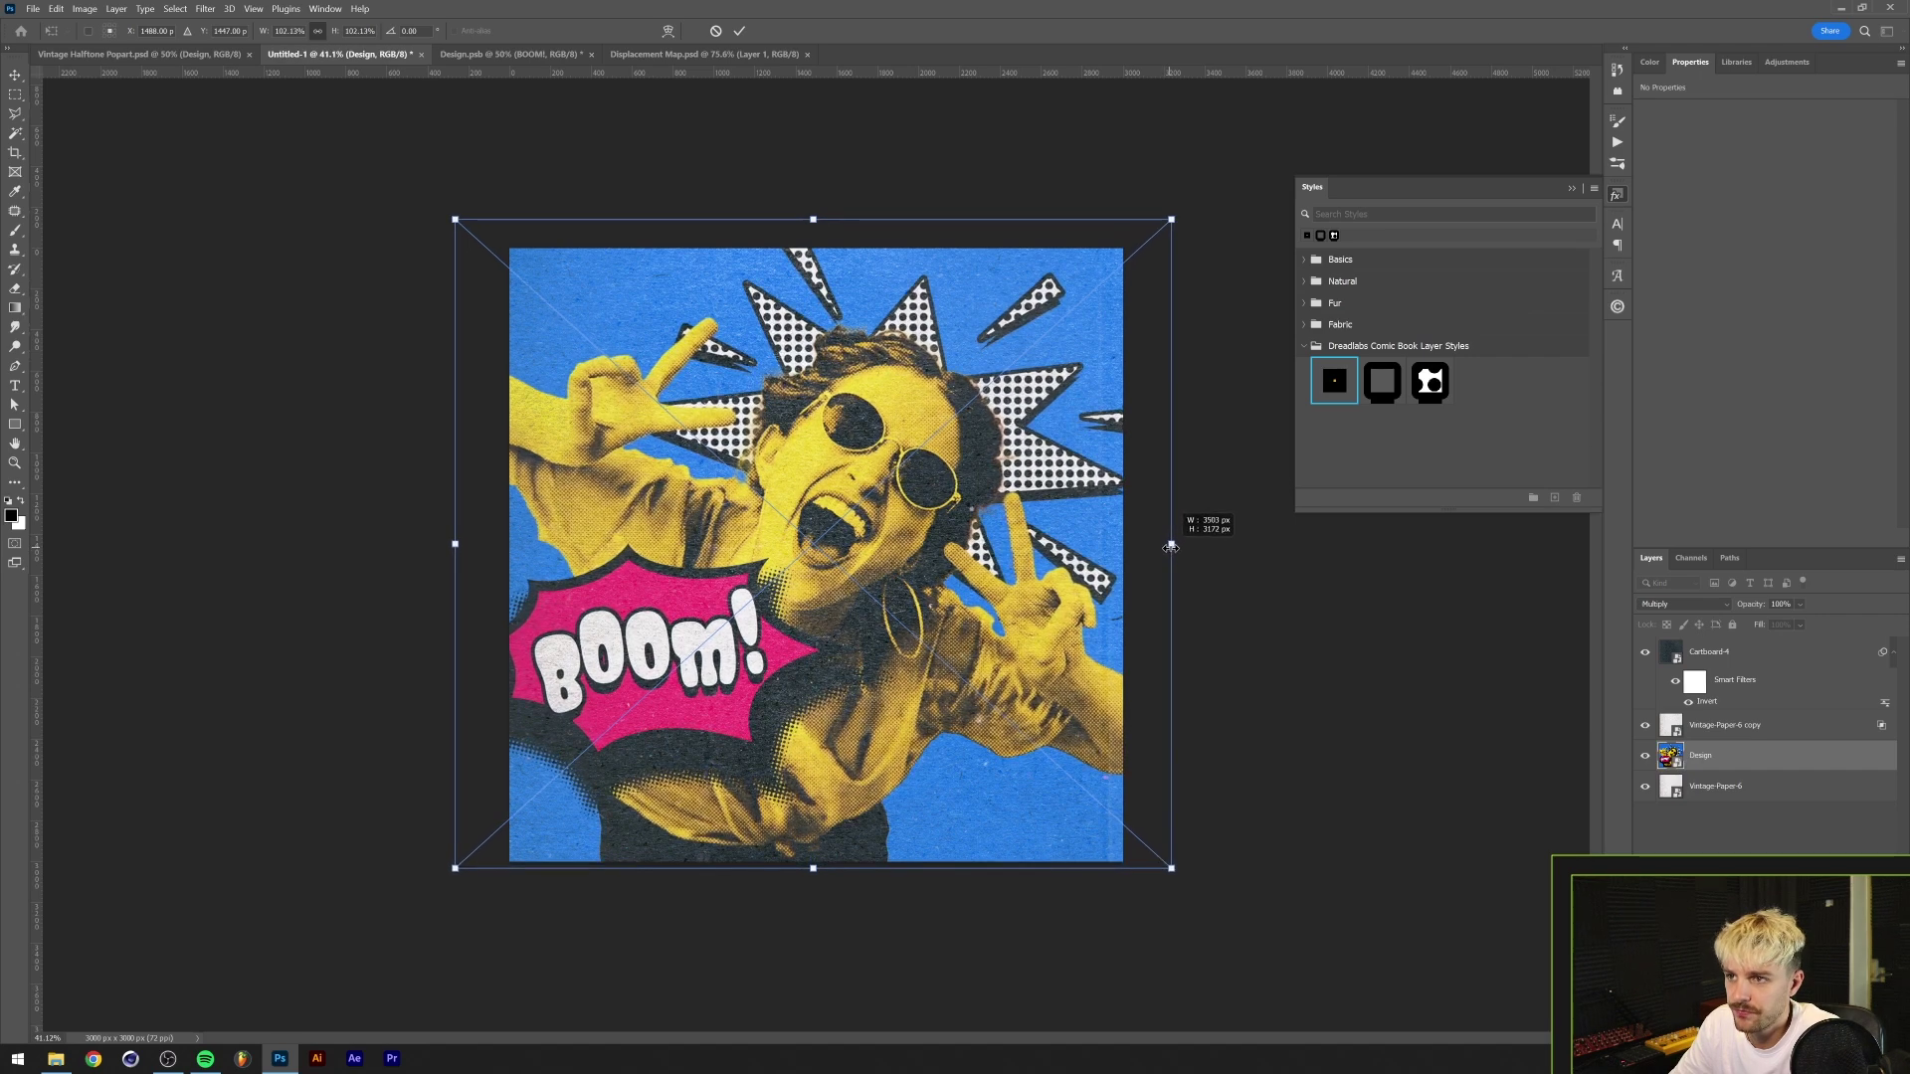
{"action": "left_click", "coordinate": [742, 32]}
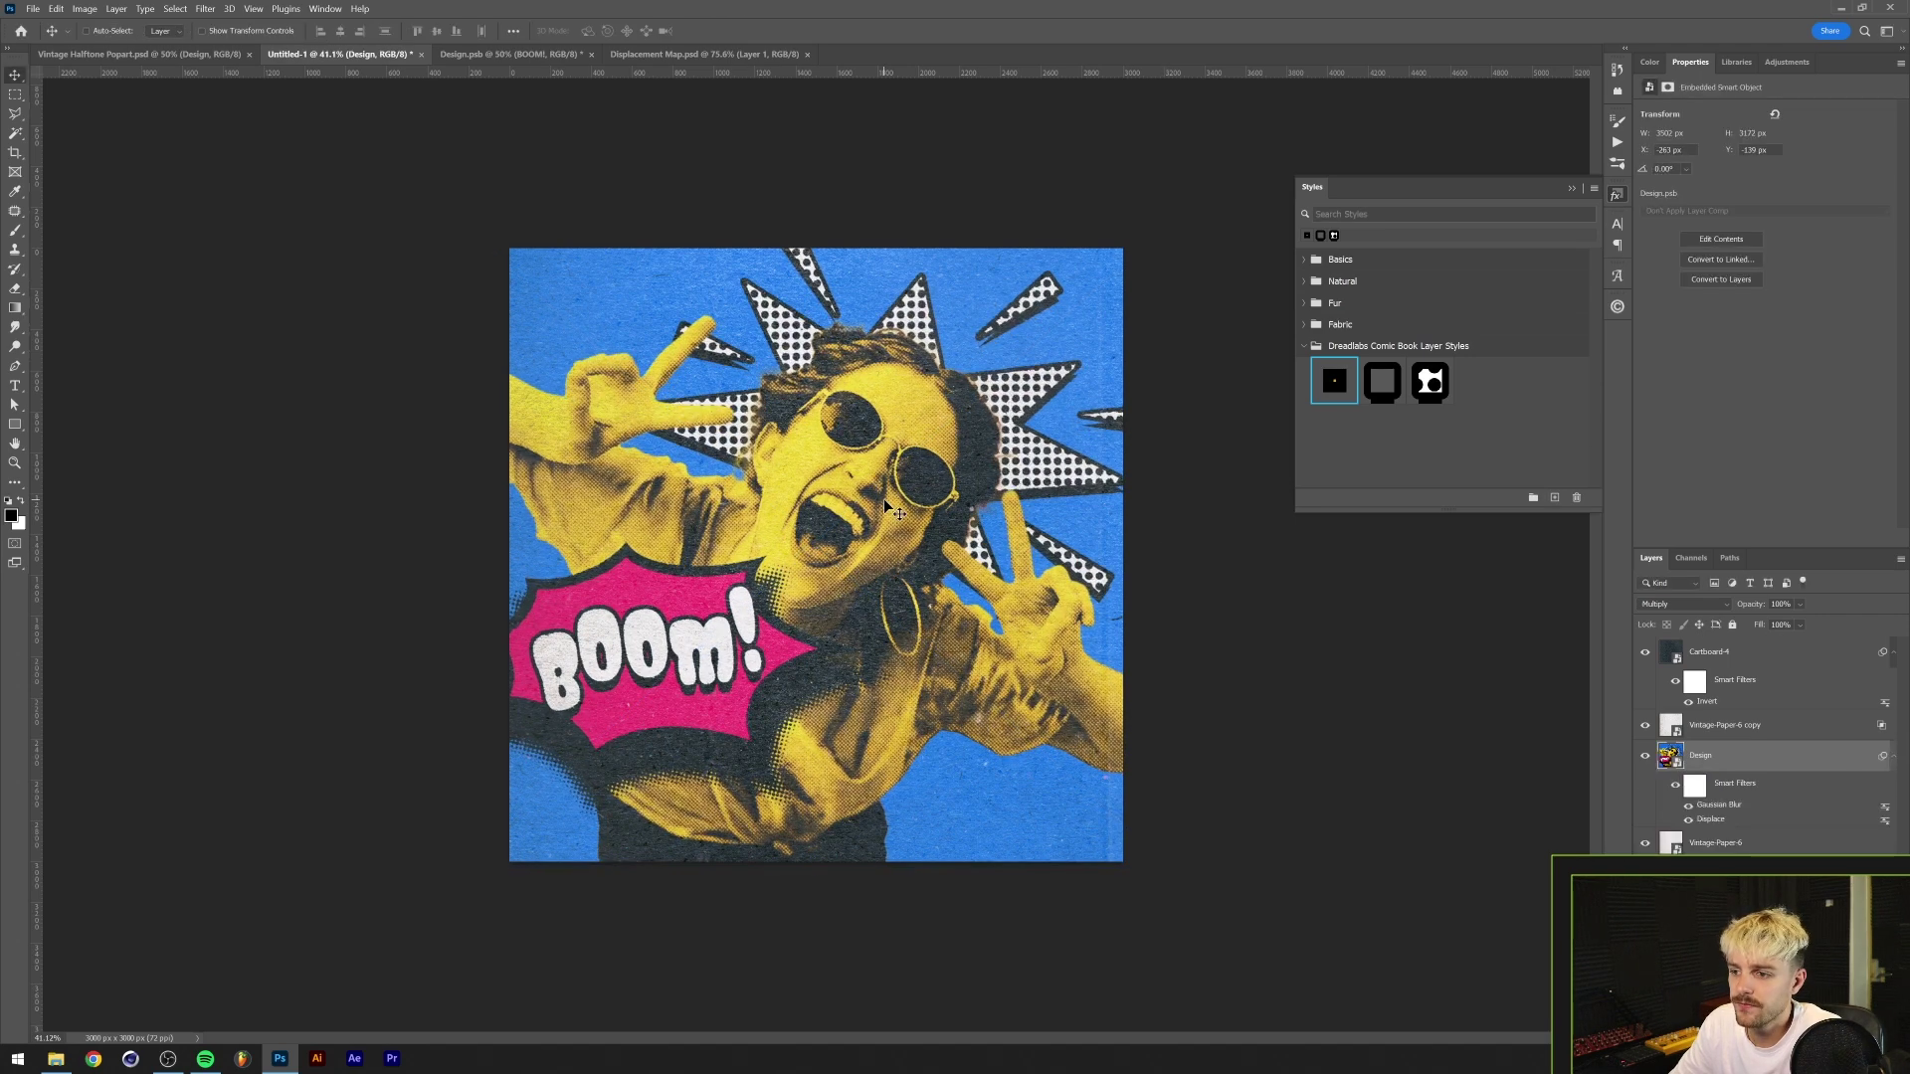